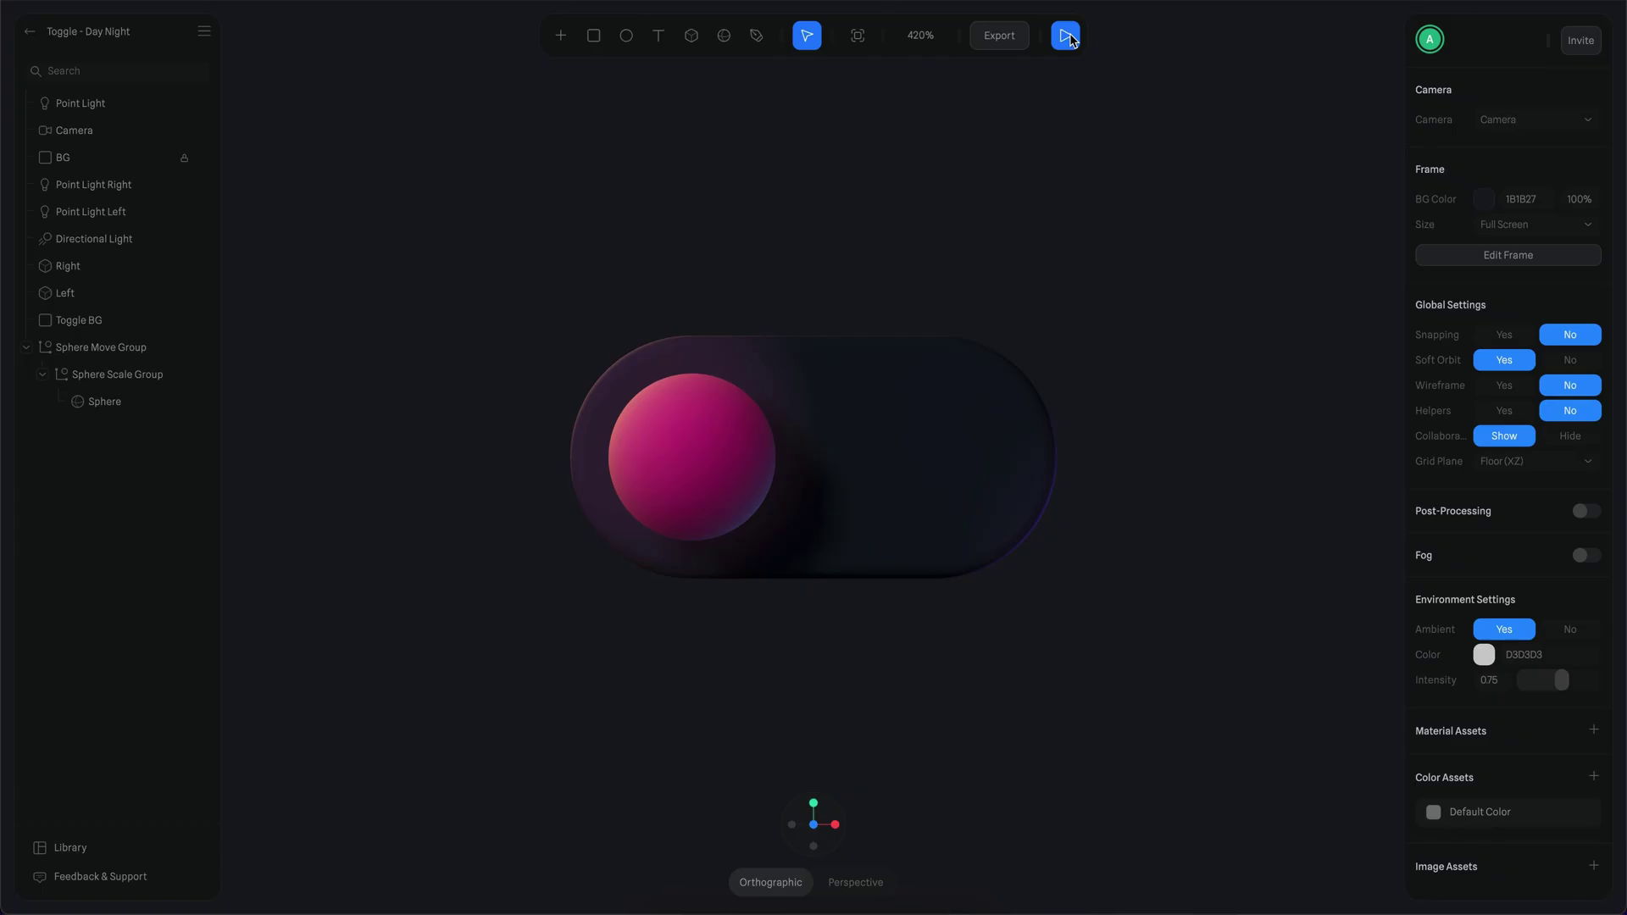
Preview the finished toggle button by switching it on and off several times
{"action": "left_click", "coordinate": [1069, 35]}
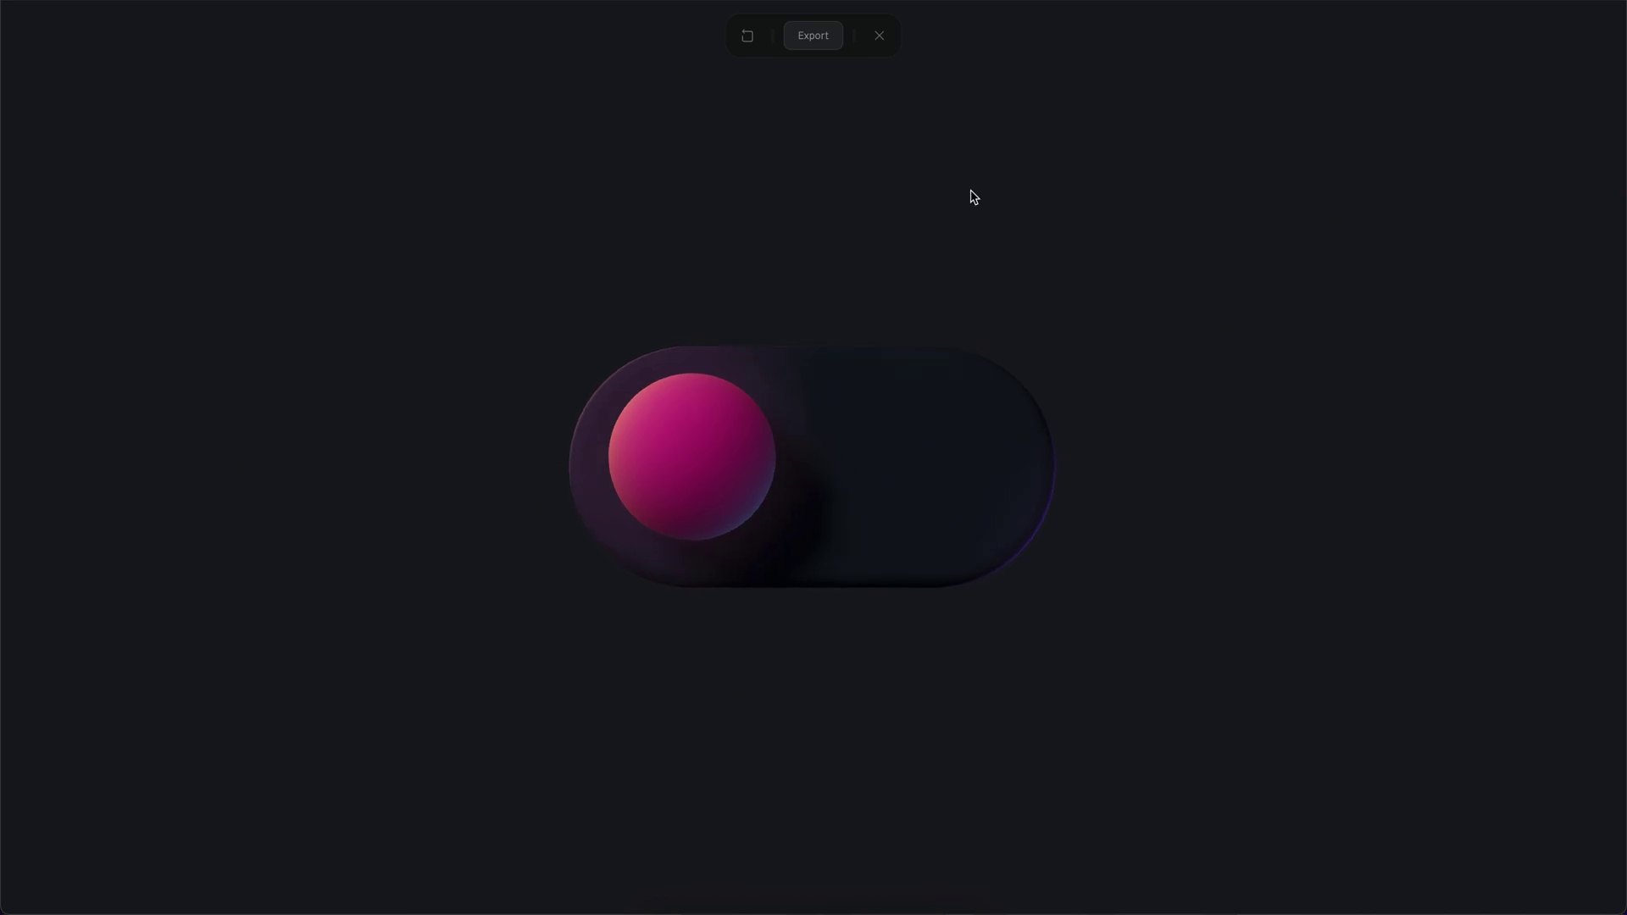
{"action": "left_click", "coordinate": [689, 463]}
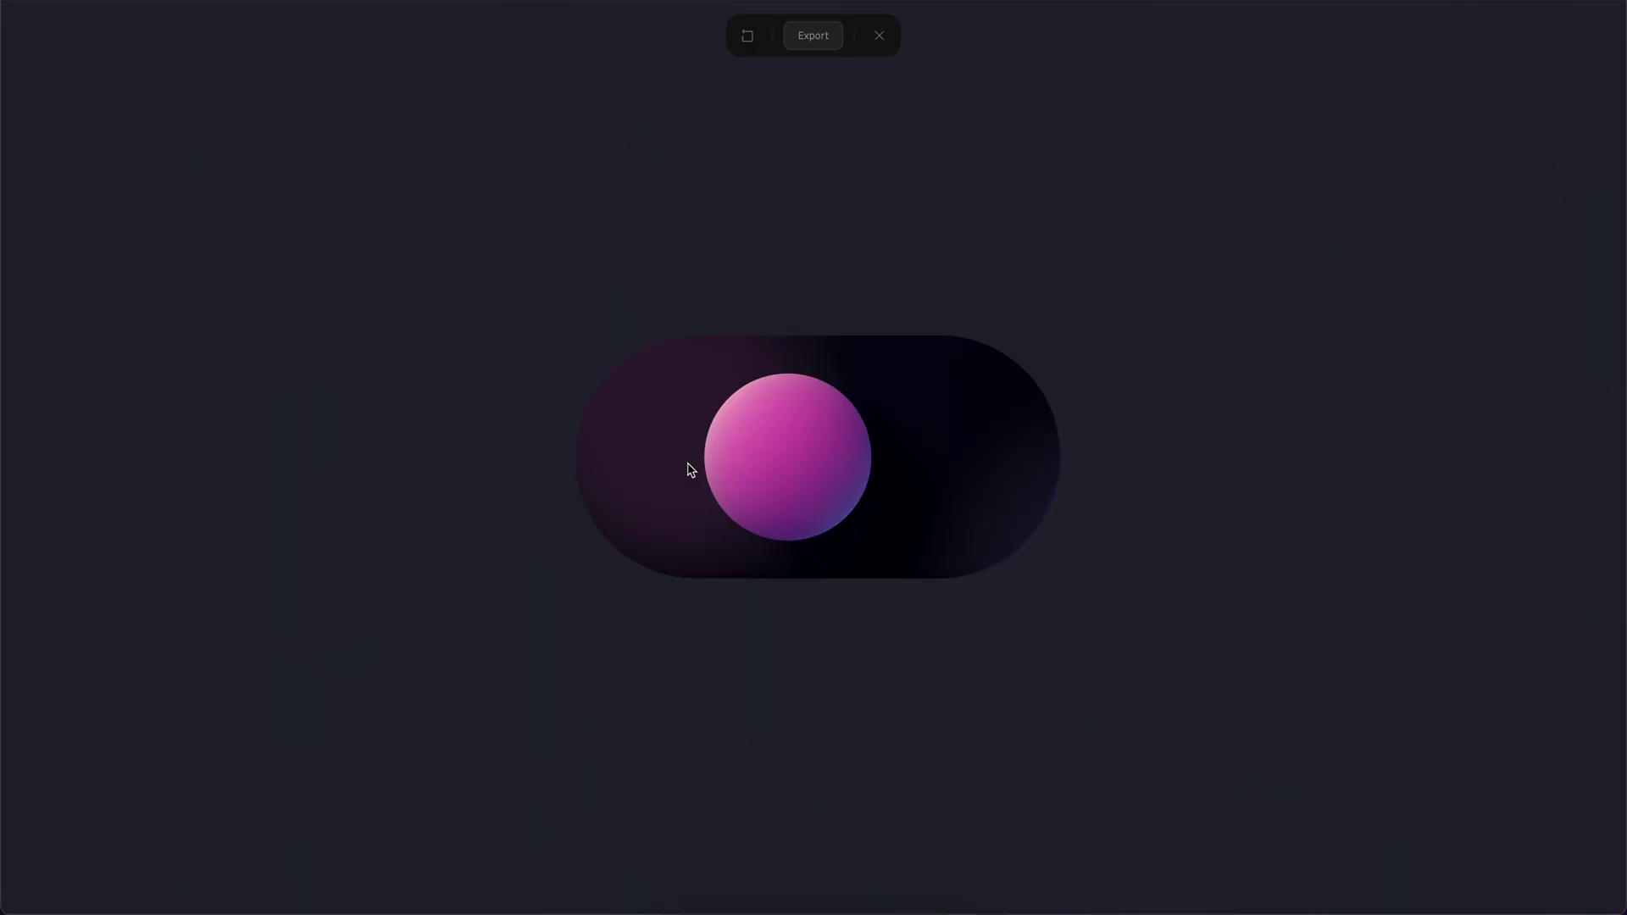
{"action": "left_click", "coordinate": [939, 451]}
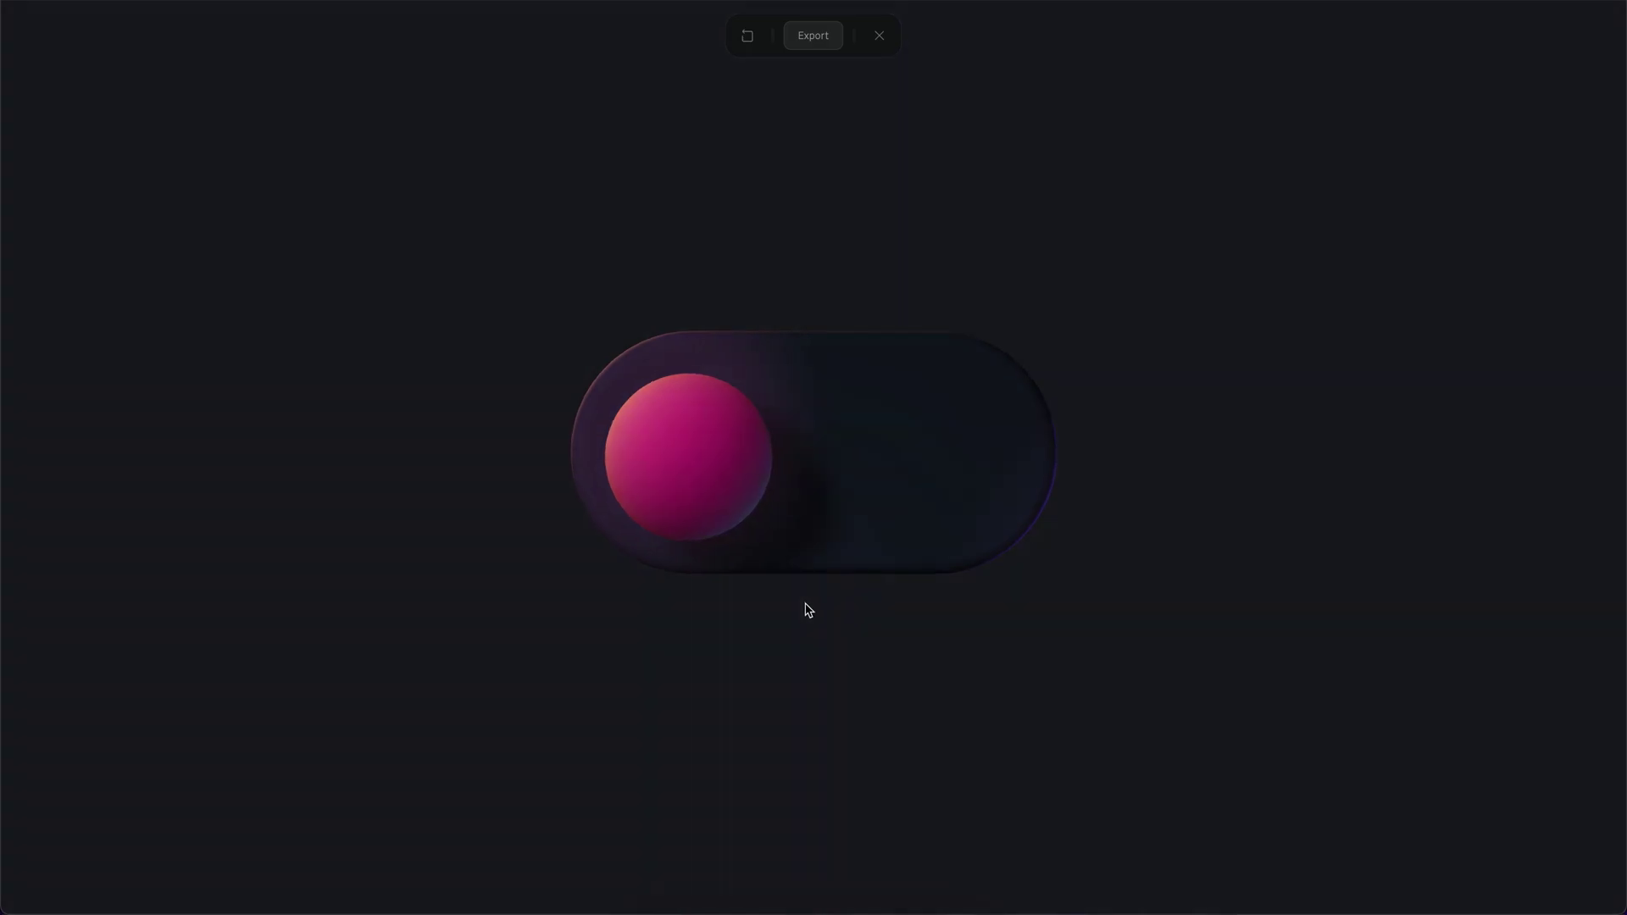
{"action": "left_click", "coordinate": [661, 432]}
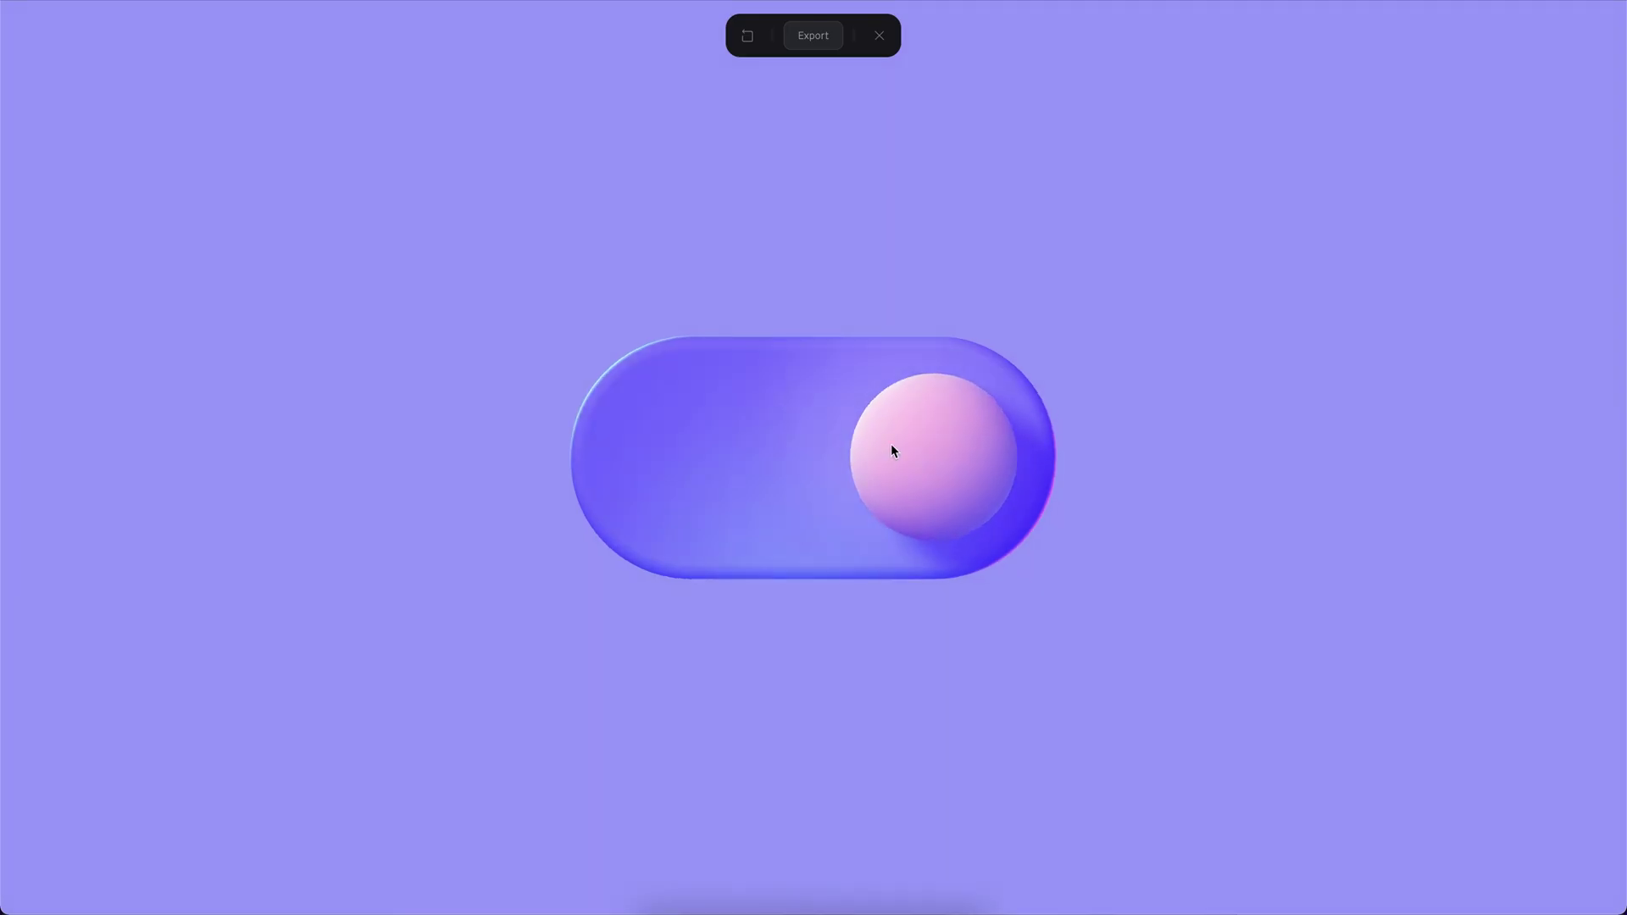
{"action": "left_click", "coordinate": [949, 431]}
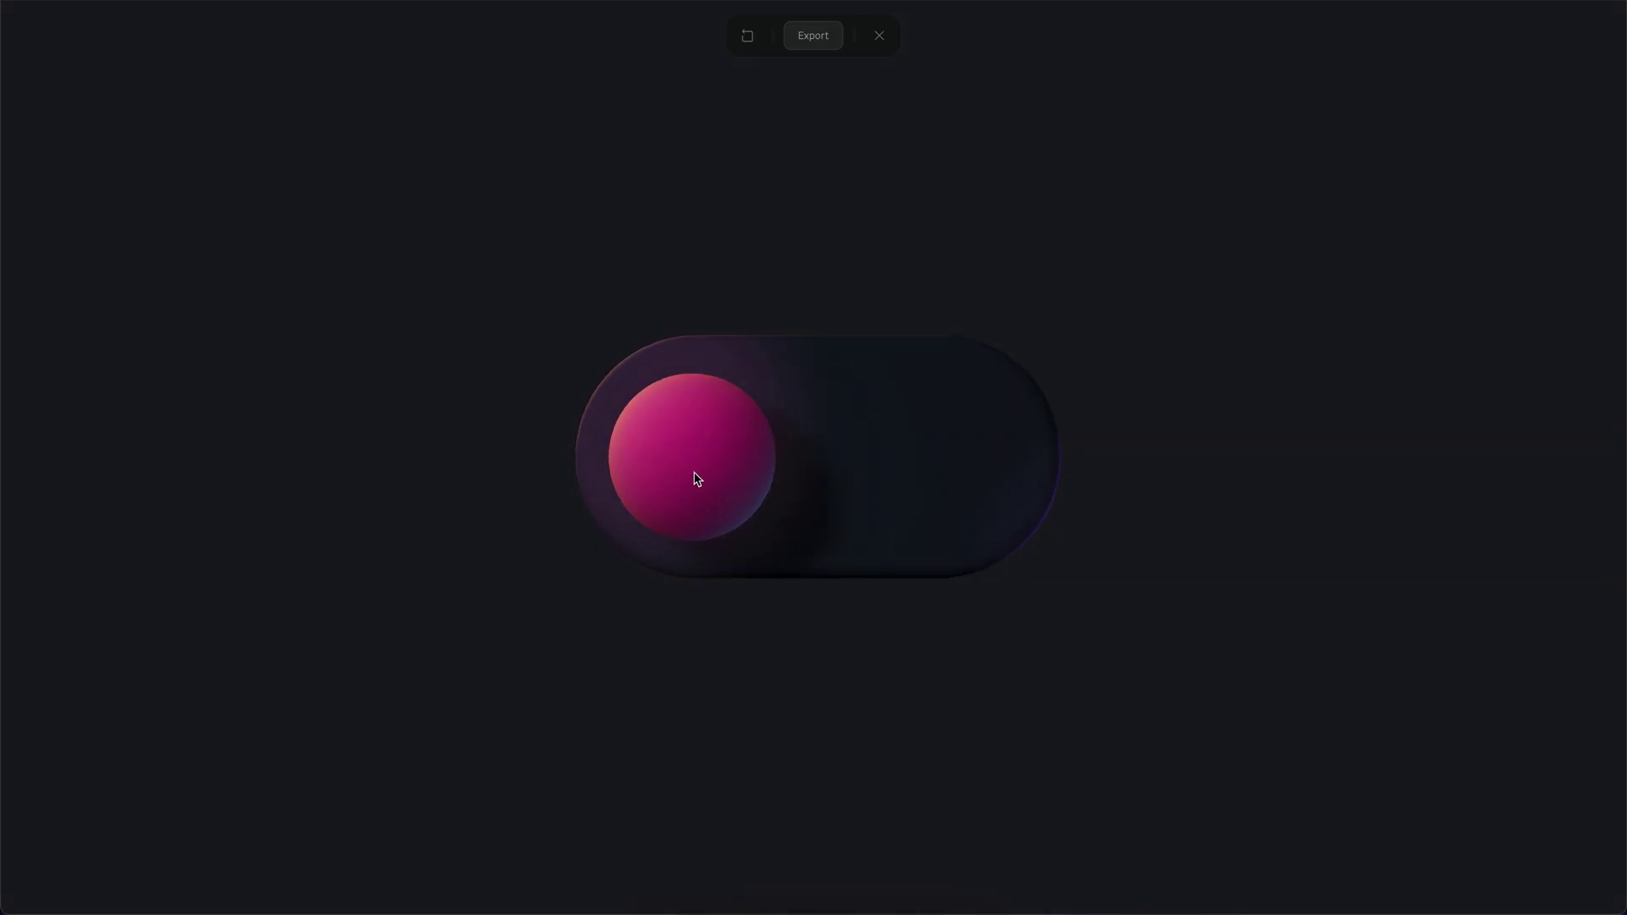
{"action": "left_click", "coordinate": [697, 476]}
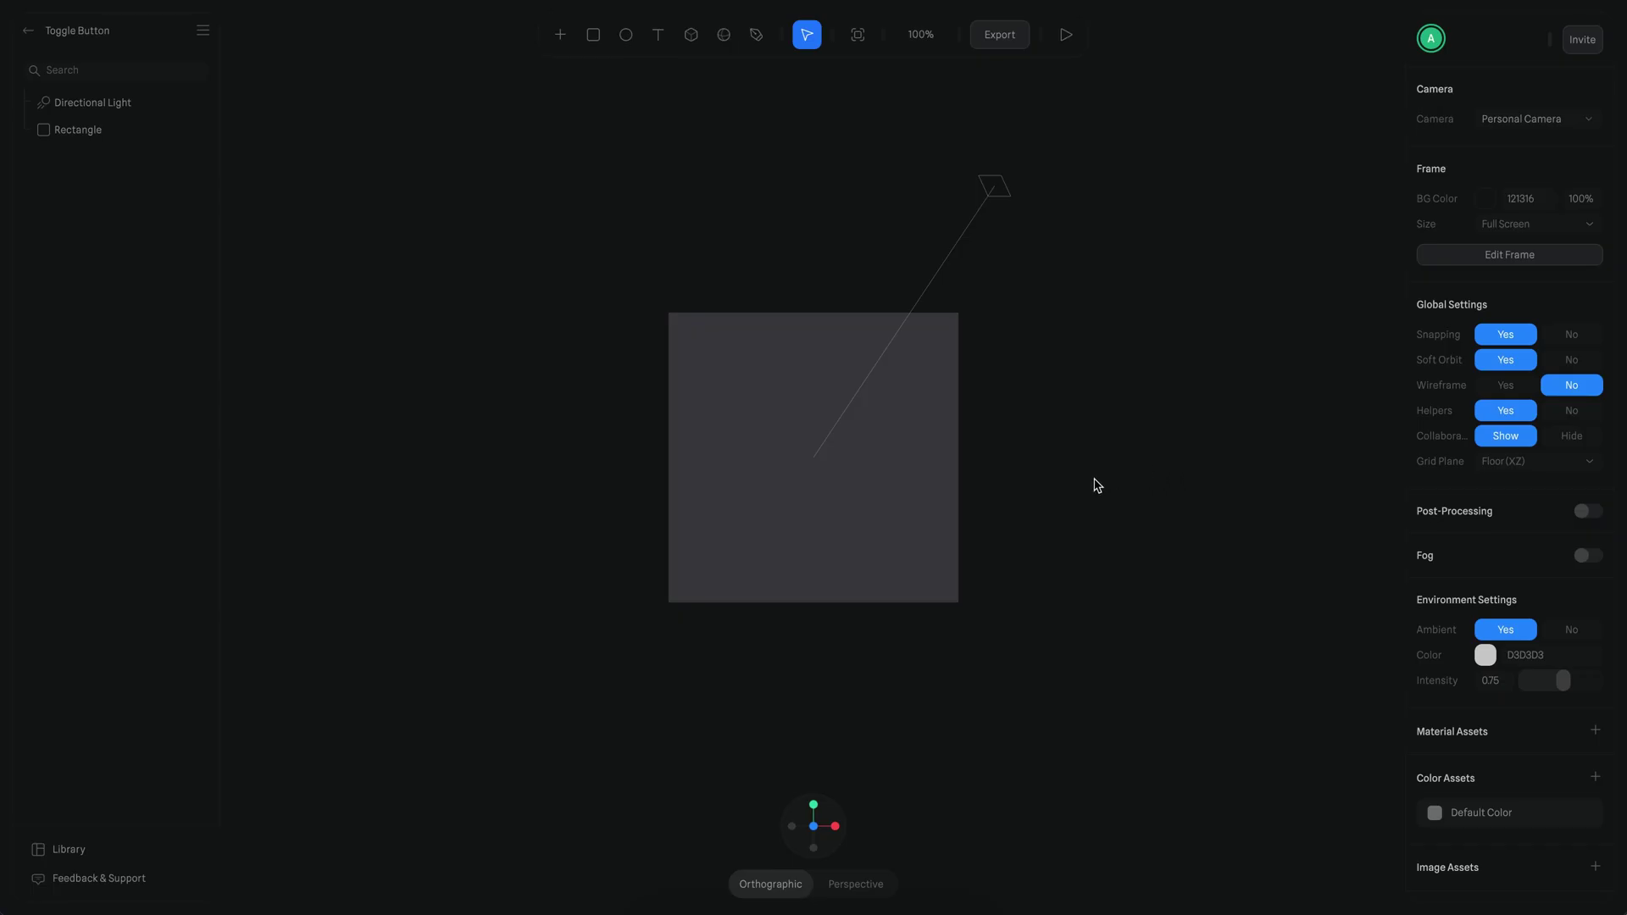
Set the rectangle's size to 128 wide by 64 high
{"action": "left_click_drag", "start_coordinate": [1095, 479], "coordinate": [1139, 566], "text": "alt"}
{"action": "scroll", "coordinate": [1132, 554], "scroll_direction": "up", "scroll_amount": 4}
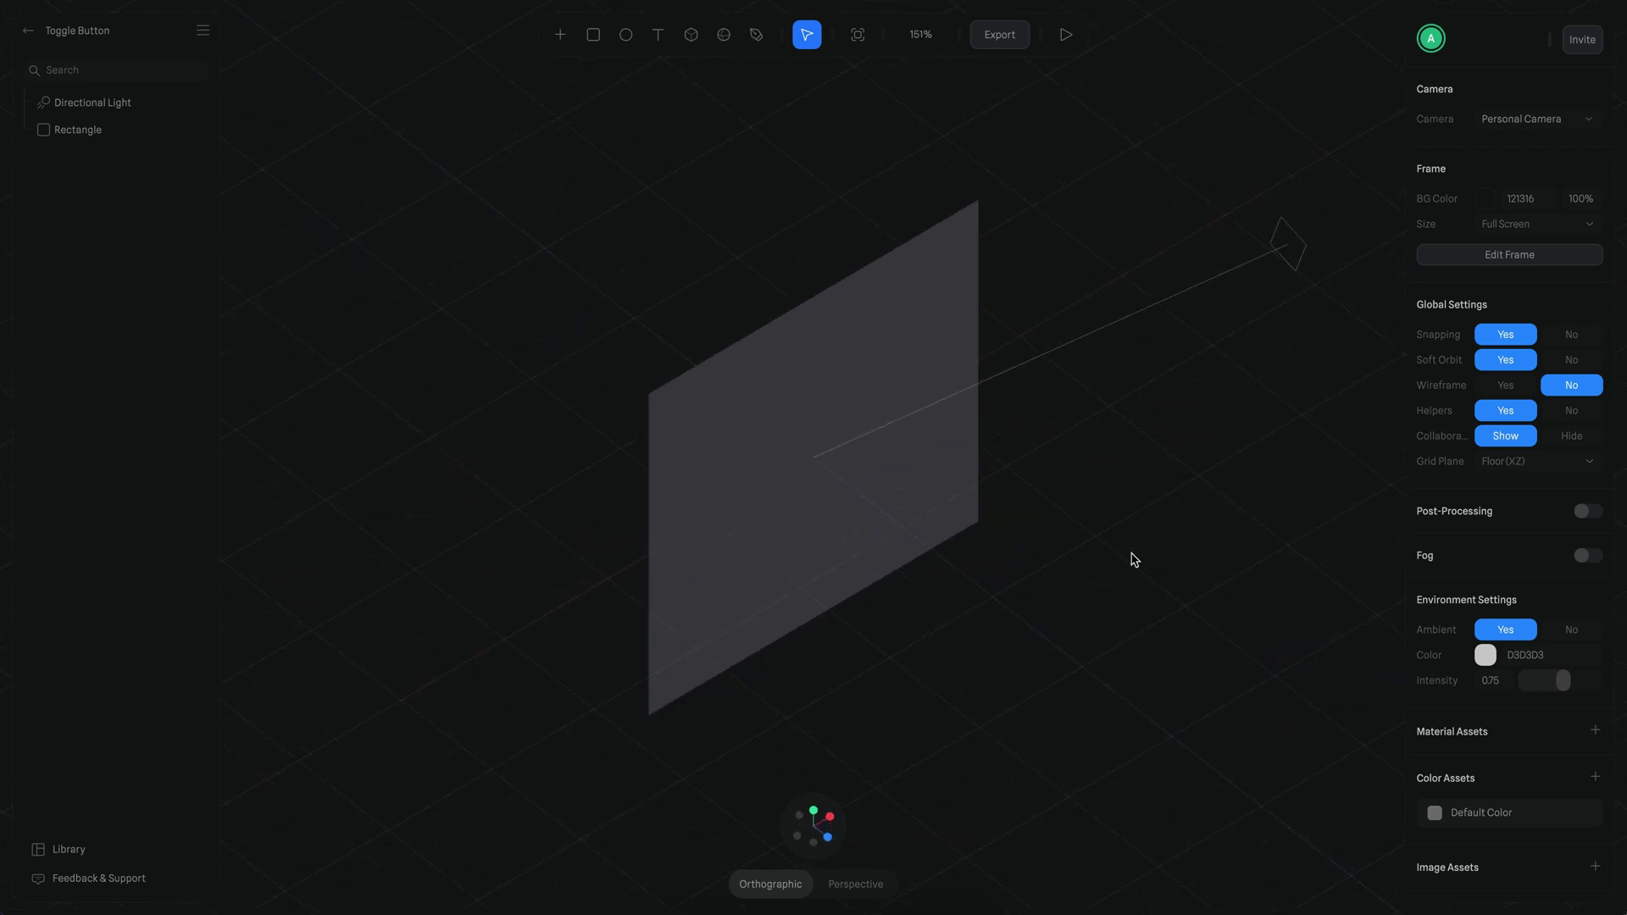
{"action": "key", "text": "shift+0"}
{"action": "scroll", "coordinate": [1133, 554], "scroll_direction": "up", "scroll_amount": 5}
{"action": "left_click", "coordinate": [996, 381]}
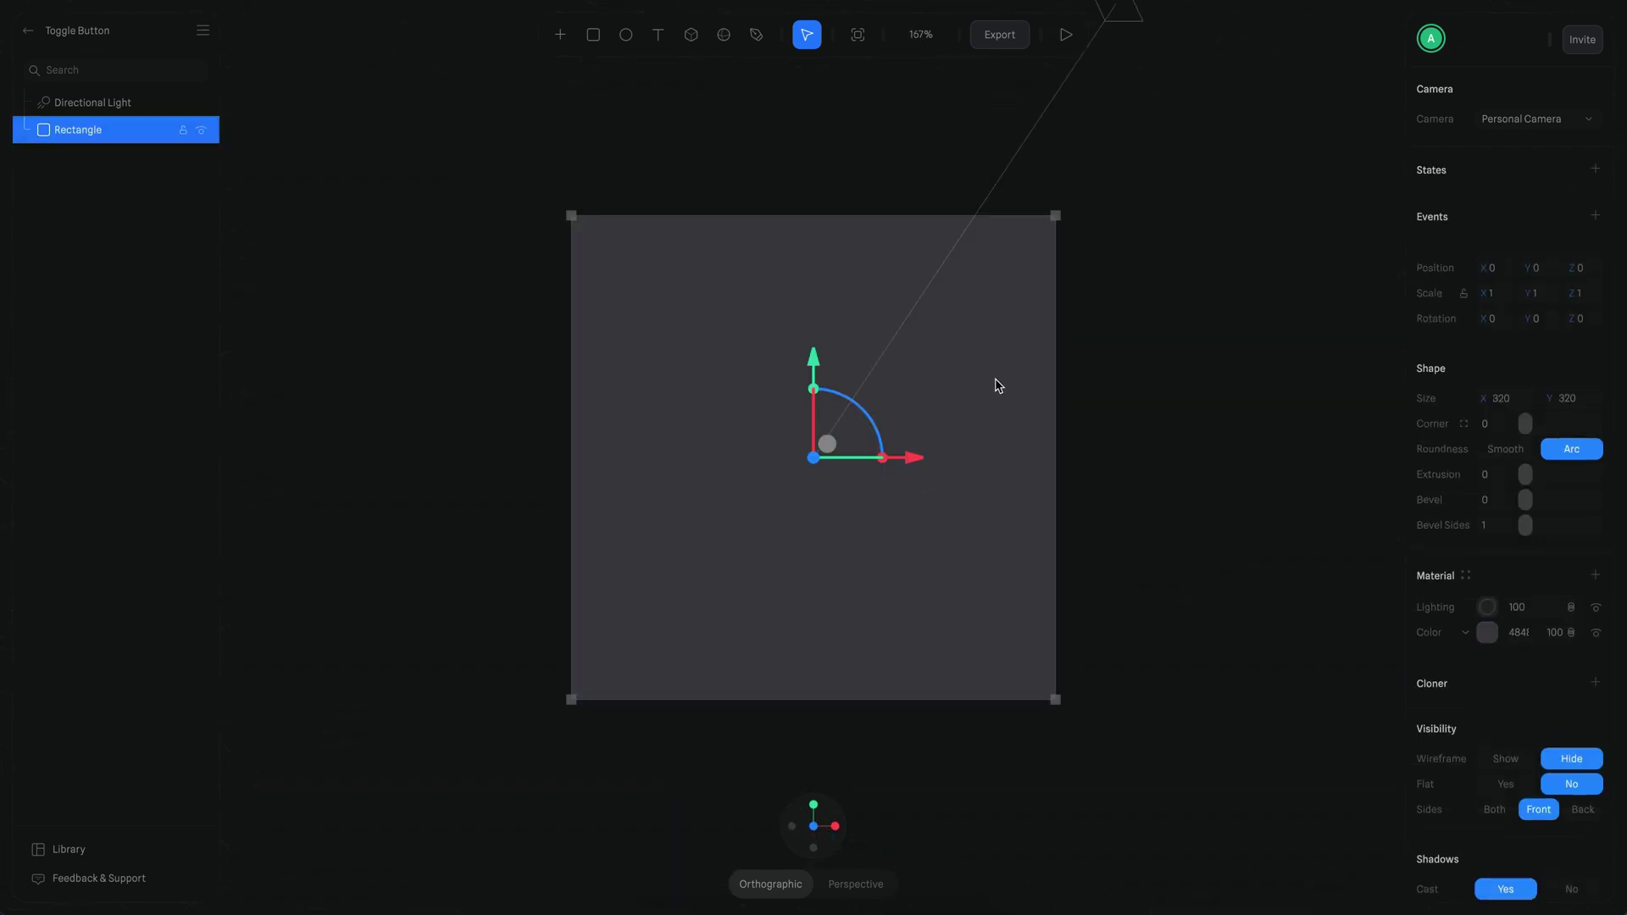
{"action": "left_click", "coordinate": [1515, 405]}
{"action": "type", "text": "128"}
{"action": "key", "text": "Return"}
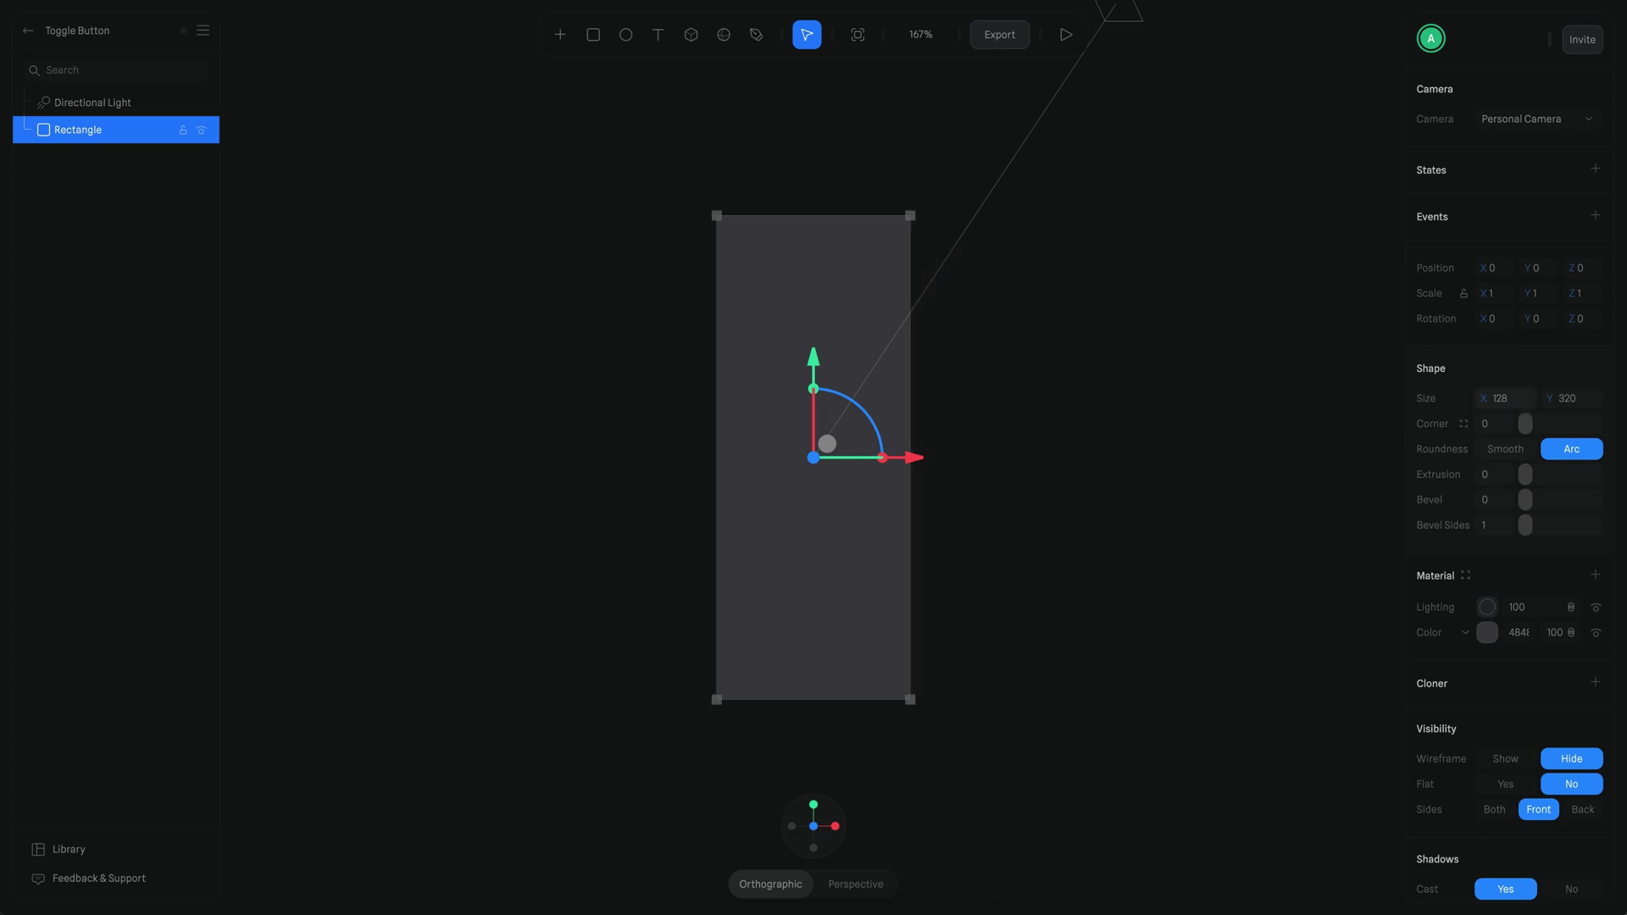
{"action": "left_click", "coordinate": [1586, 403]}
{"action": "type", "text": "64"}
{"action": "key", "text": "Return"}
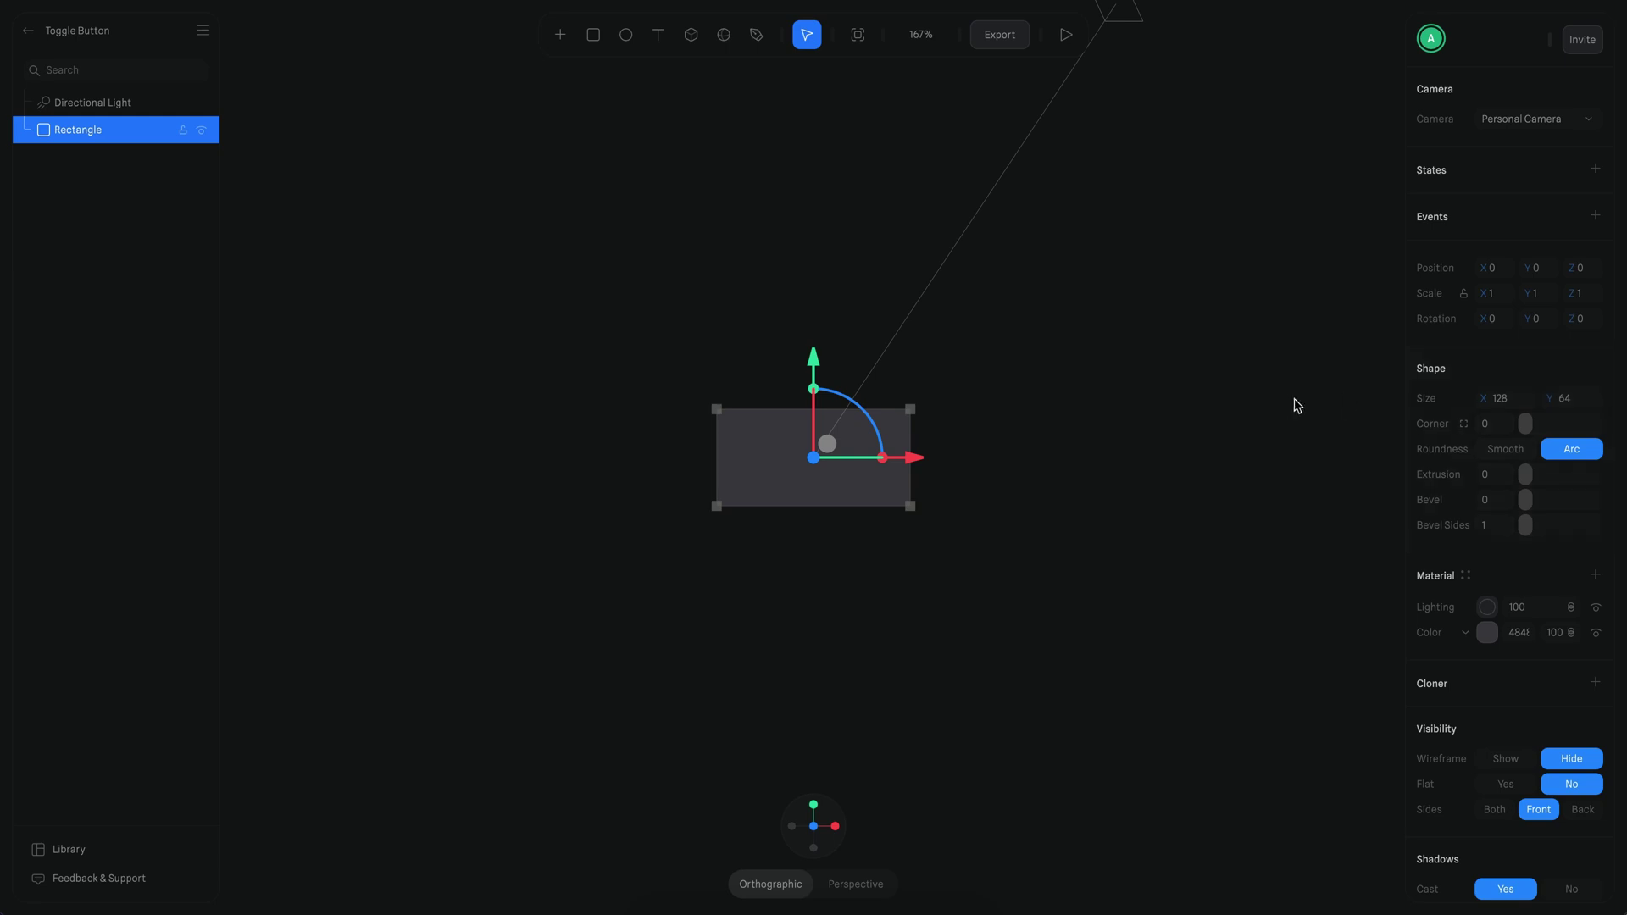
Round the rectangle's corners to 100 and set its extrusion to 8
{"action": "scroll", "coordinate": [1031, 472], "scroll_direction": "up", "scroll_amount": 5}
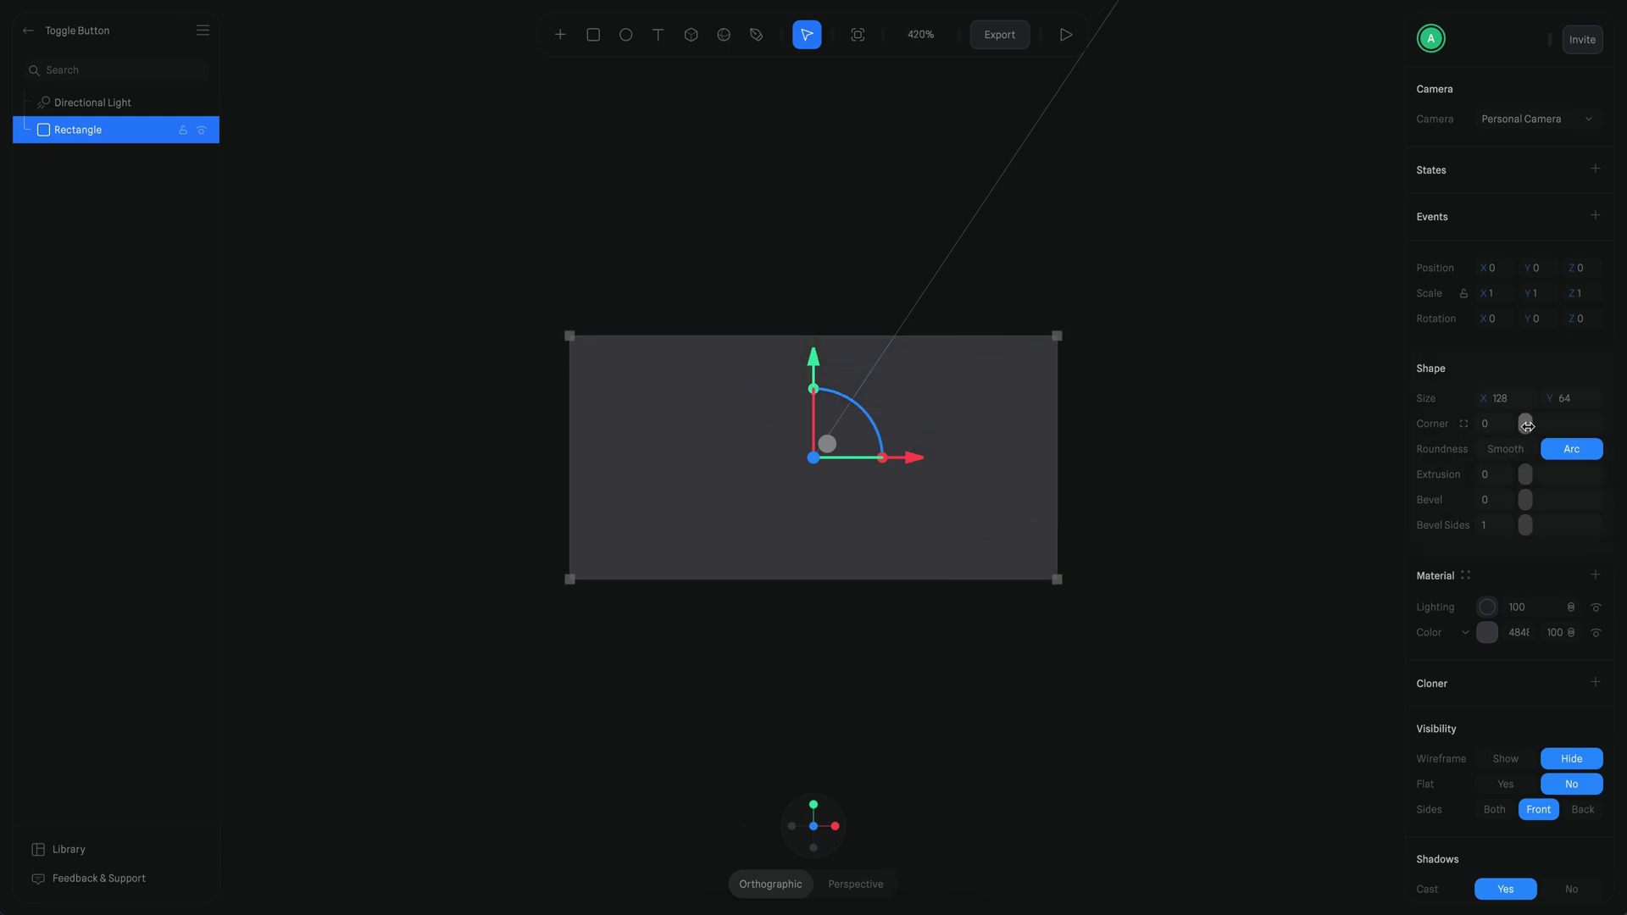
{"action": "left_click_drag", "start_coordinate": [1526, 423], "coordinate": [1622, 434]}
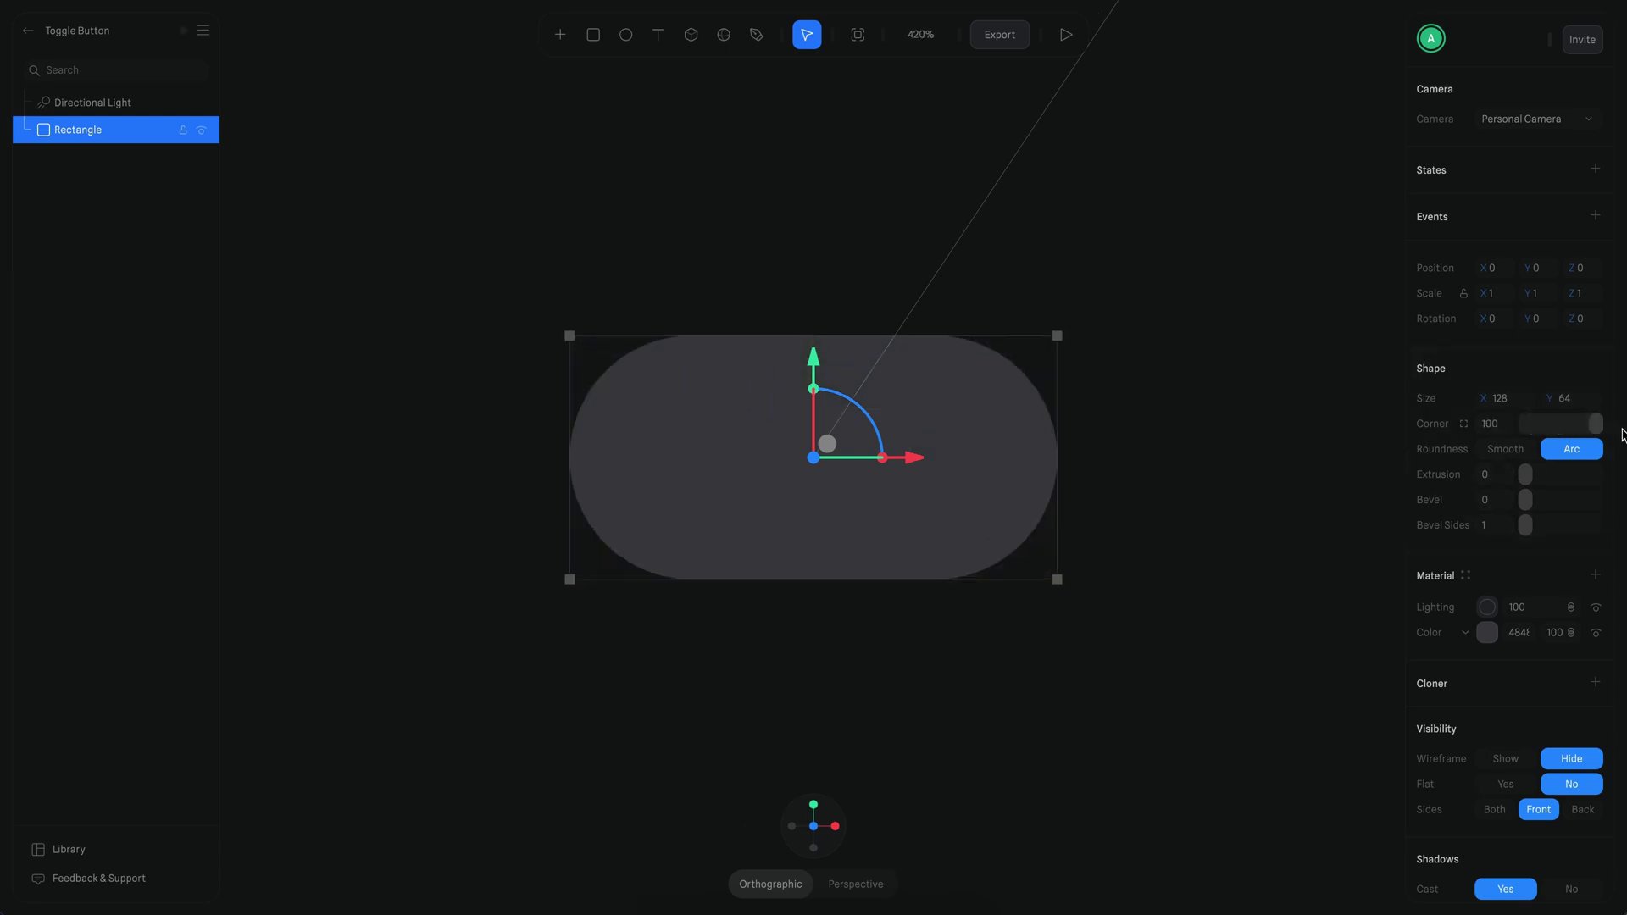
{"action": "left_click", "coordinate": [1499, 482]}
{"action": "type", "text": "8"}
{"action": "key", "text": "Return"}
Set the rectangle's bevel to 8 with 6 bevel sides
{"action": "left_click", "coordinate": [1500, 505]}
{"action": "type", "text": "8"}
{"action": "key", "text": "Return"}
{"action": "left_click", "coordinate": [1494, 528]}
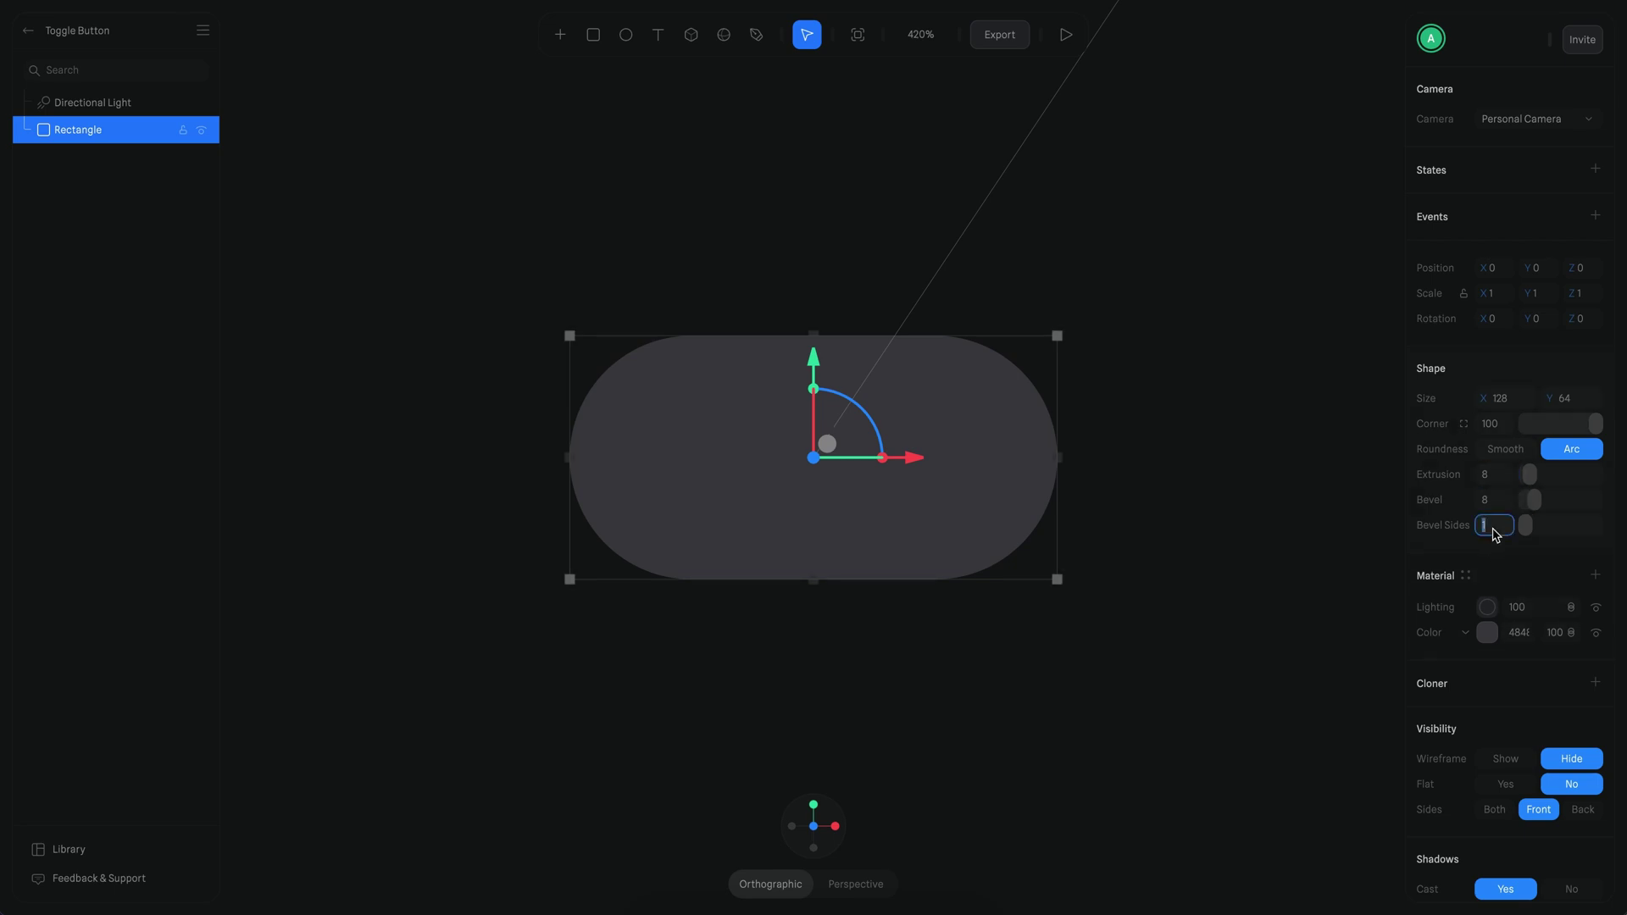
{"action": "type", "text": "6"}
{"action": "key", "text": "Return"}
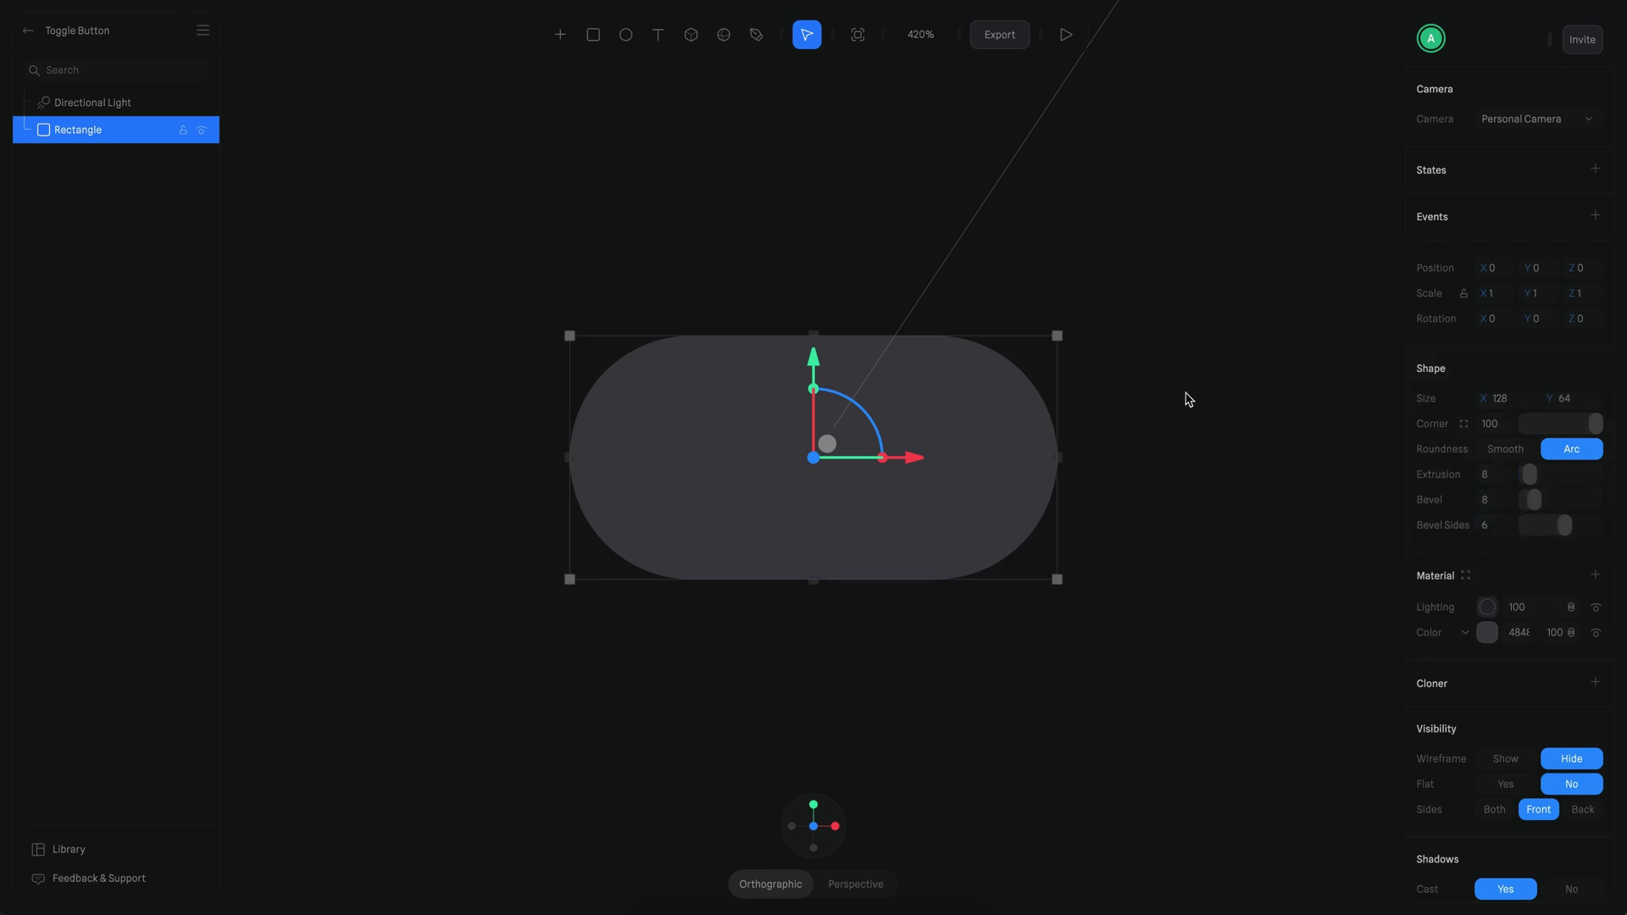
Give the rectangle's material a shaded lighting type so that its bevelled edge reacts to the light
{"action": "left_click_drag", "start_coordinate": [1136, 472], "coordinate": [1190, 514], "text": "alt"}
{"action": "scroll", "coordinate": [1223, 411], "scroll_direction": "up", "scroll_amount": 6}
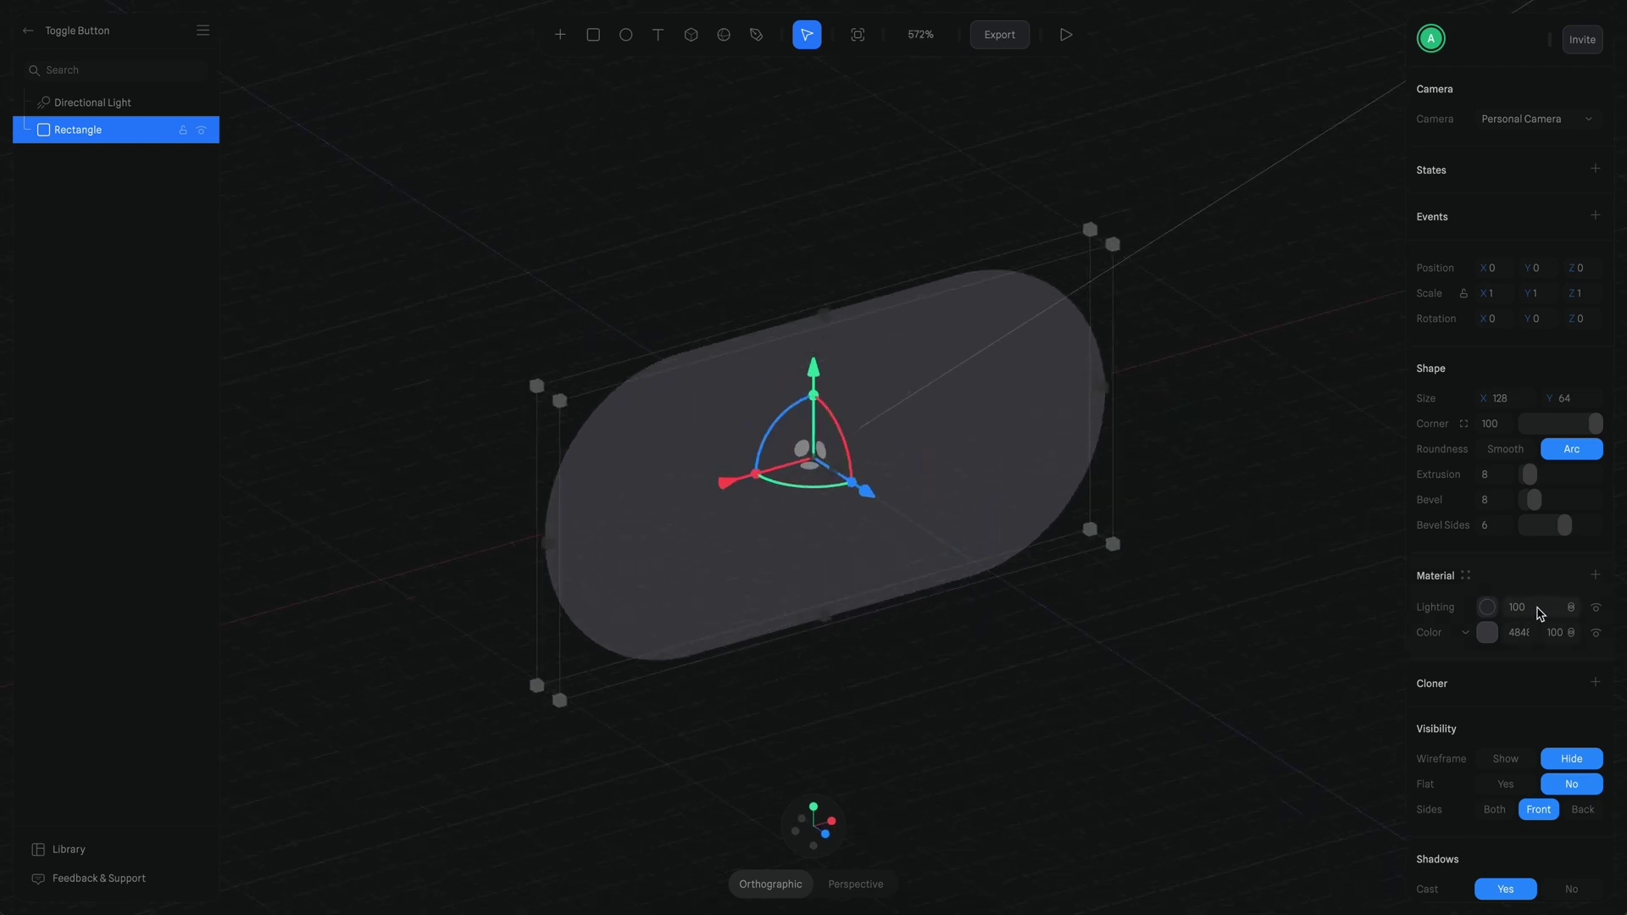
{"action": "left_click", "coordinate": [1493, 610]}
{"action": "left_click", "coordinate": [1501, 644]}
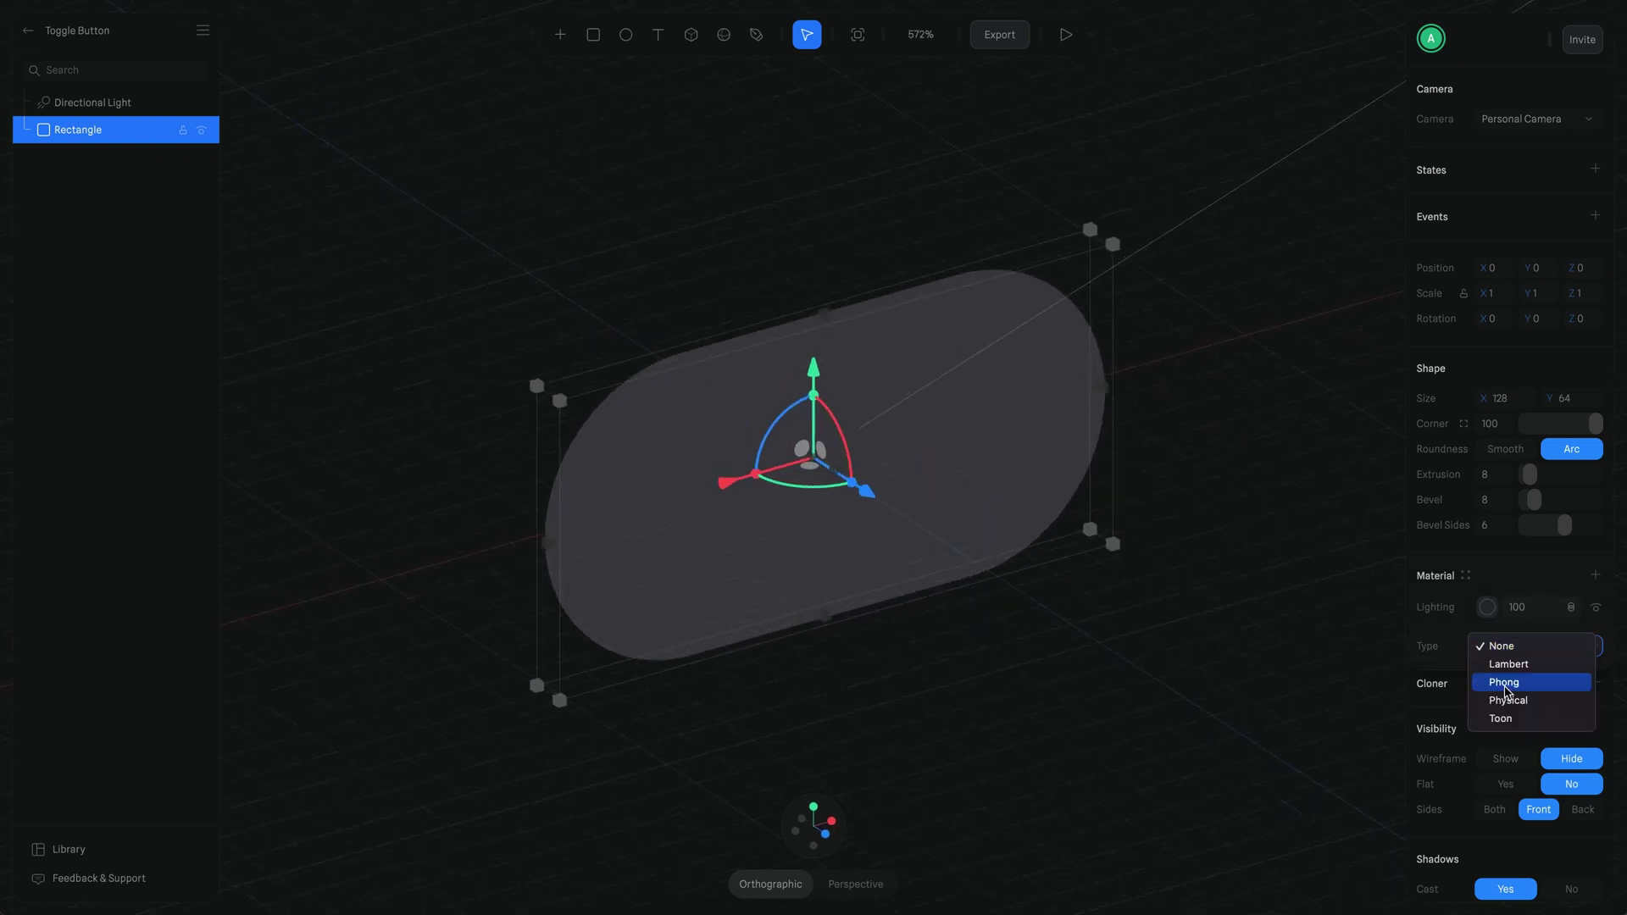
{"action": "key", "text": "Escape"}
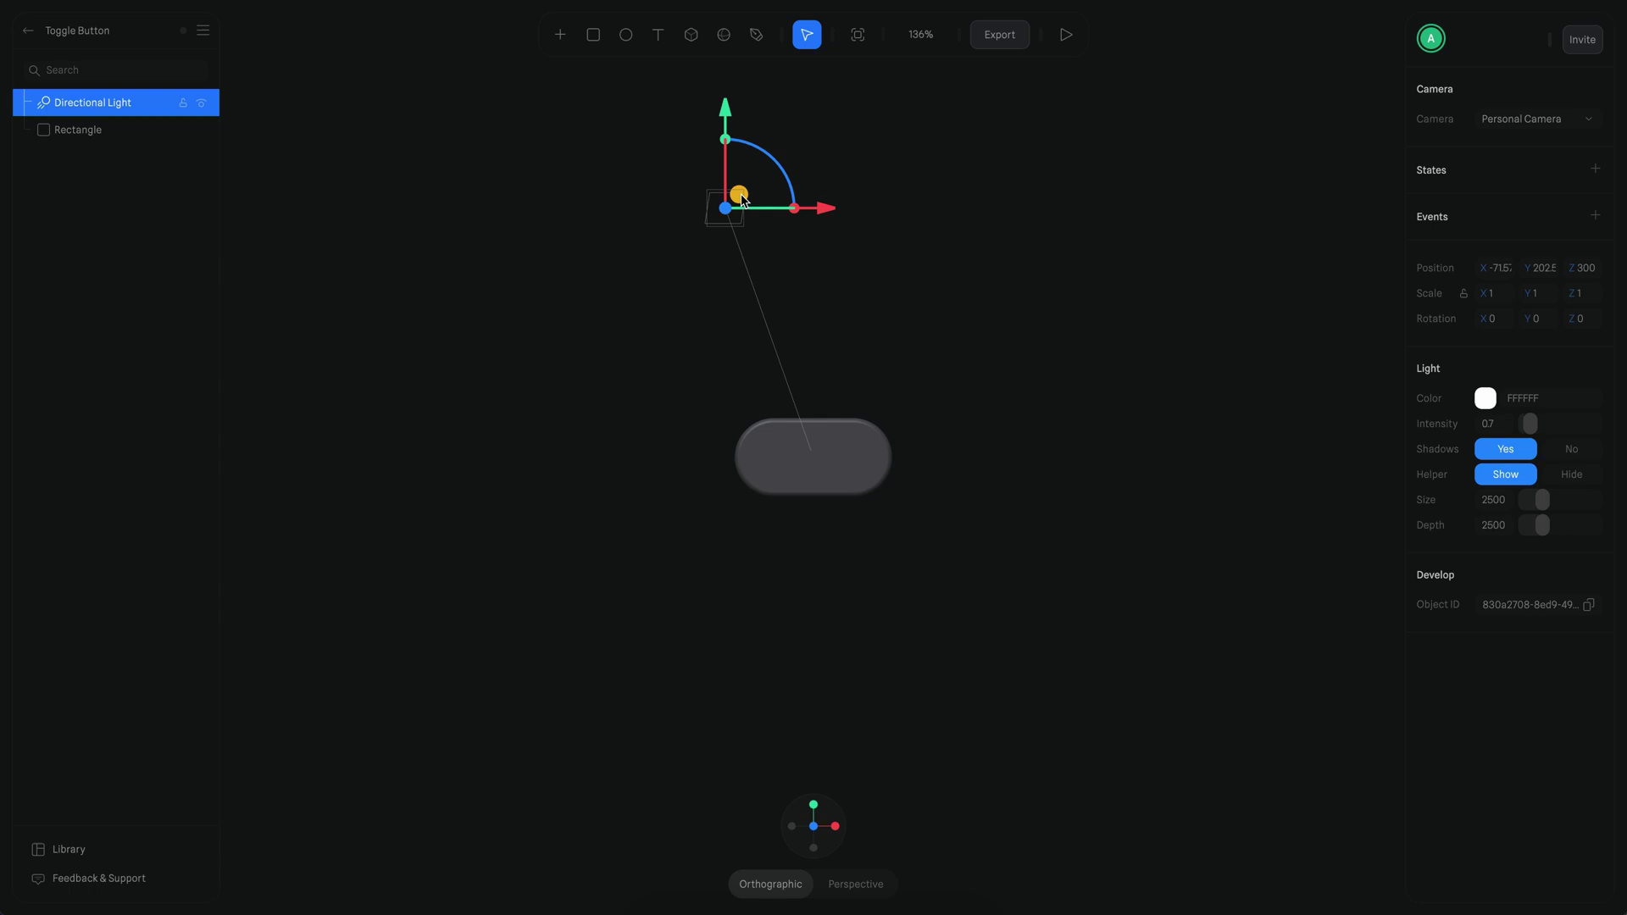
Move the directional light to the upper left of the toggle base, at about X -260 and Y 202
{"action": "left_click_drag", "start_coordinate": [744, 192], "coordinate": [511, 200]}
{"action": "scroll", "coordinate": [875, 382], "scroll_direction": "up", "scroll_amount": 10}
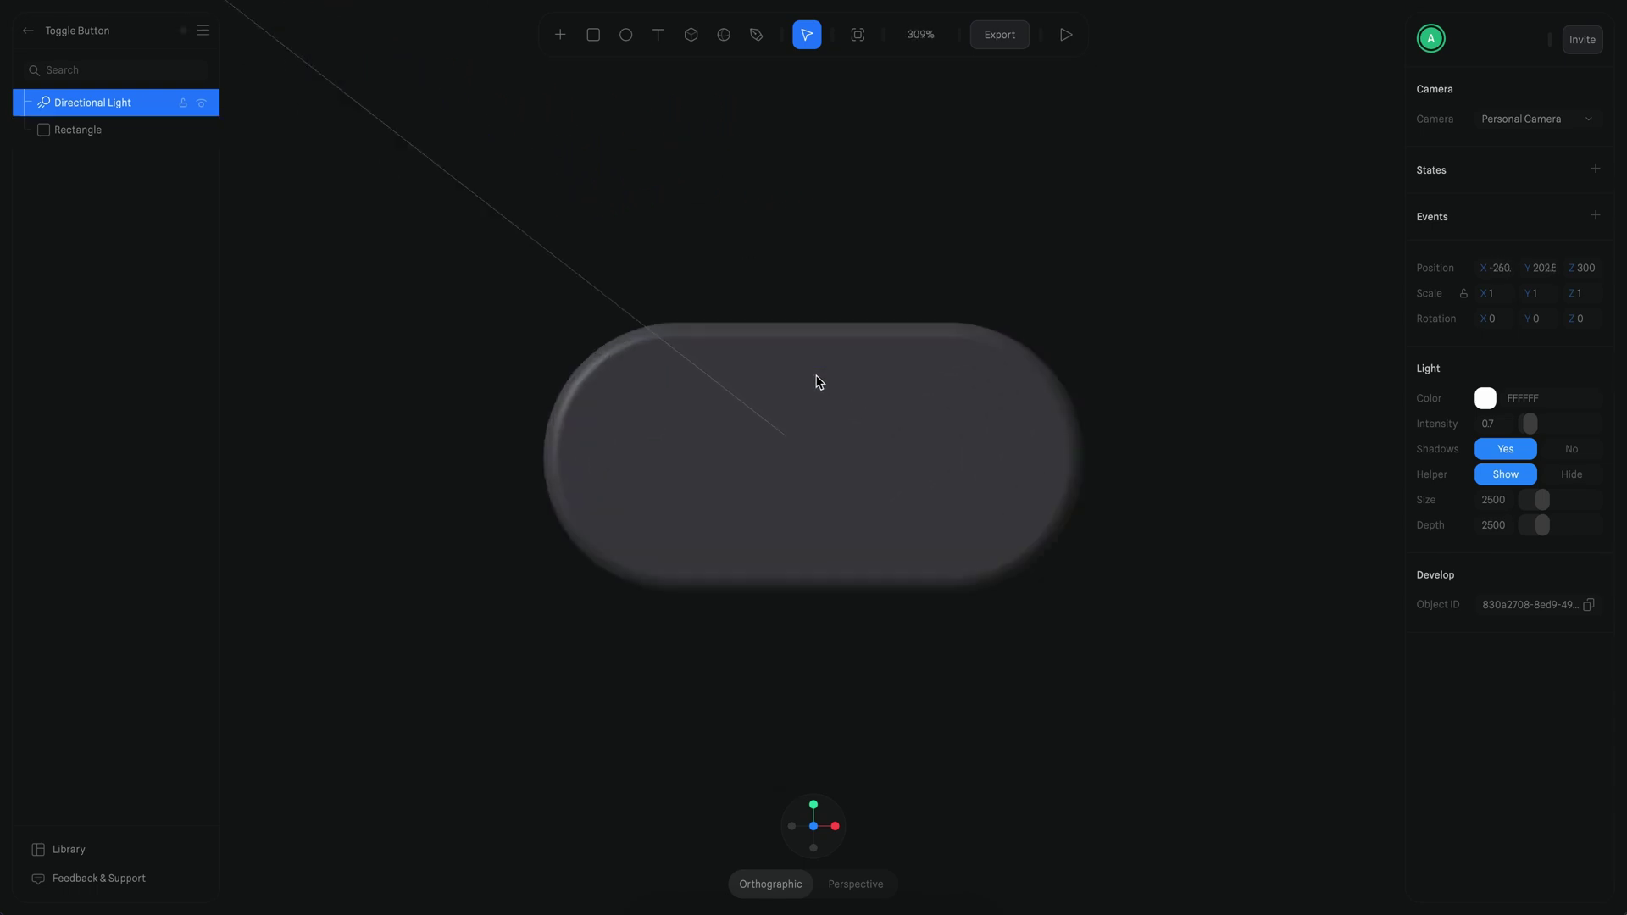
{"action": "left_click", "coordinate": [719, 142]}
Draw a sphere over the left end of the toggle base and set its size to 48 on all three axes
{"action": "left_click", "coordinate": [723, 34]}
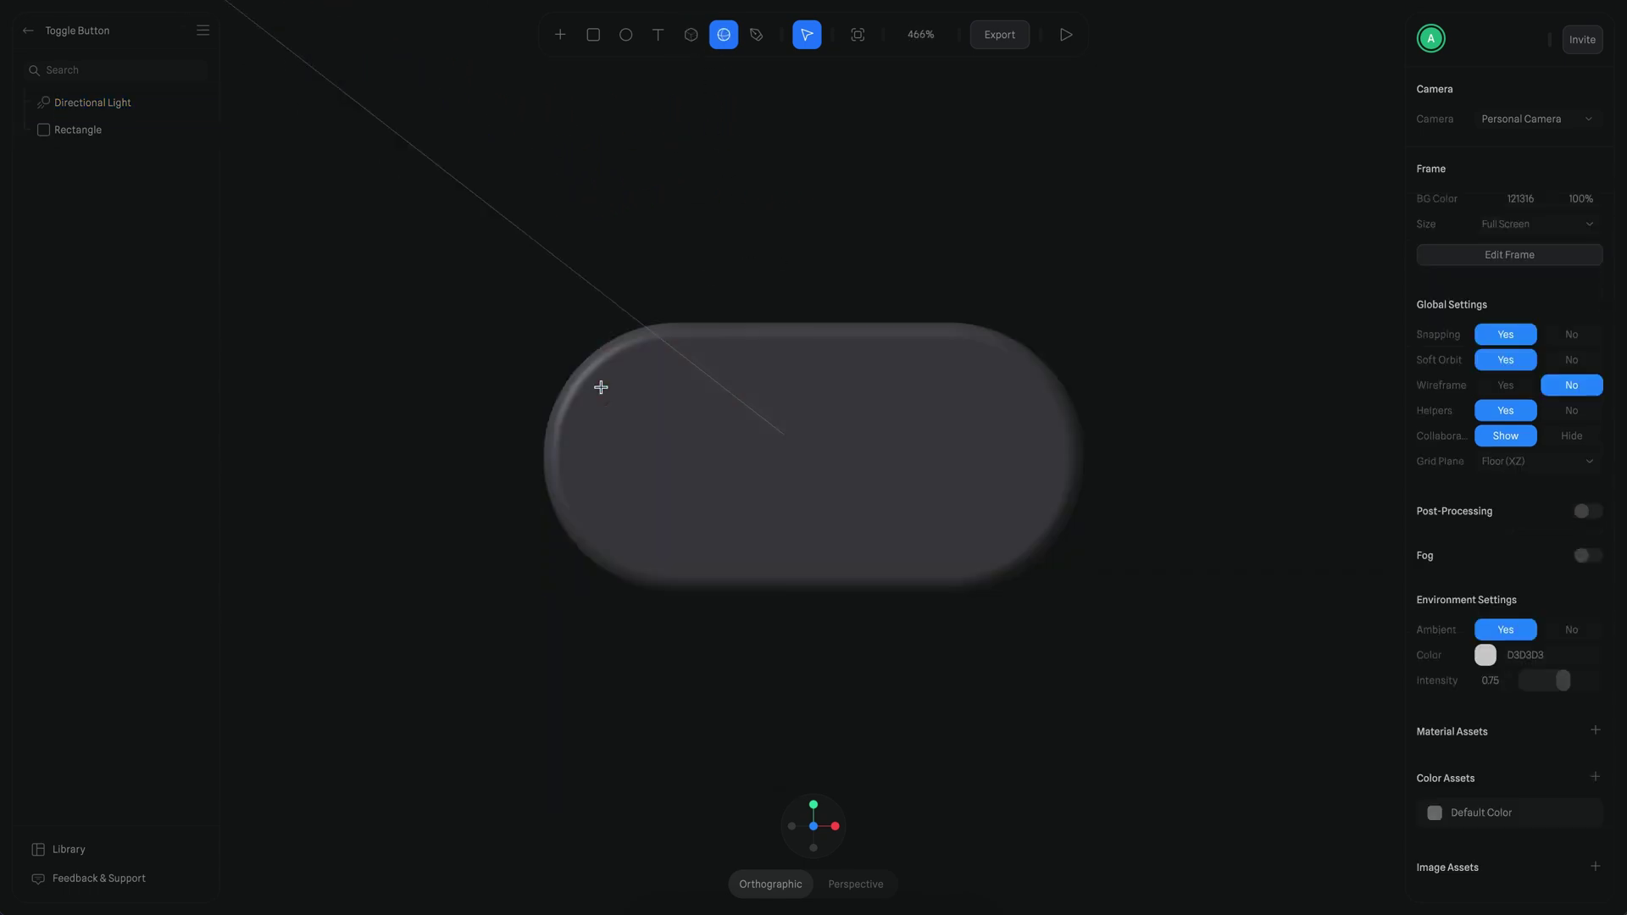
{"action": "left_click_drag", "start_coordinate": [600, 385], "coordinate": [740, 547]}
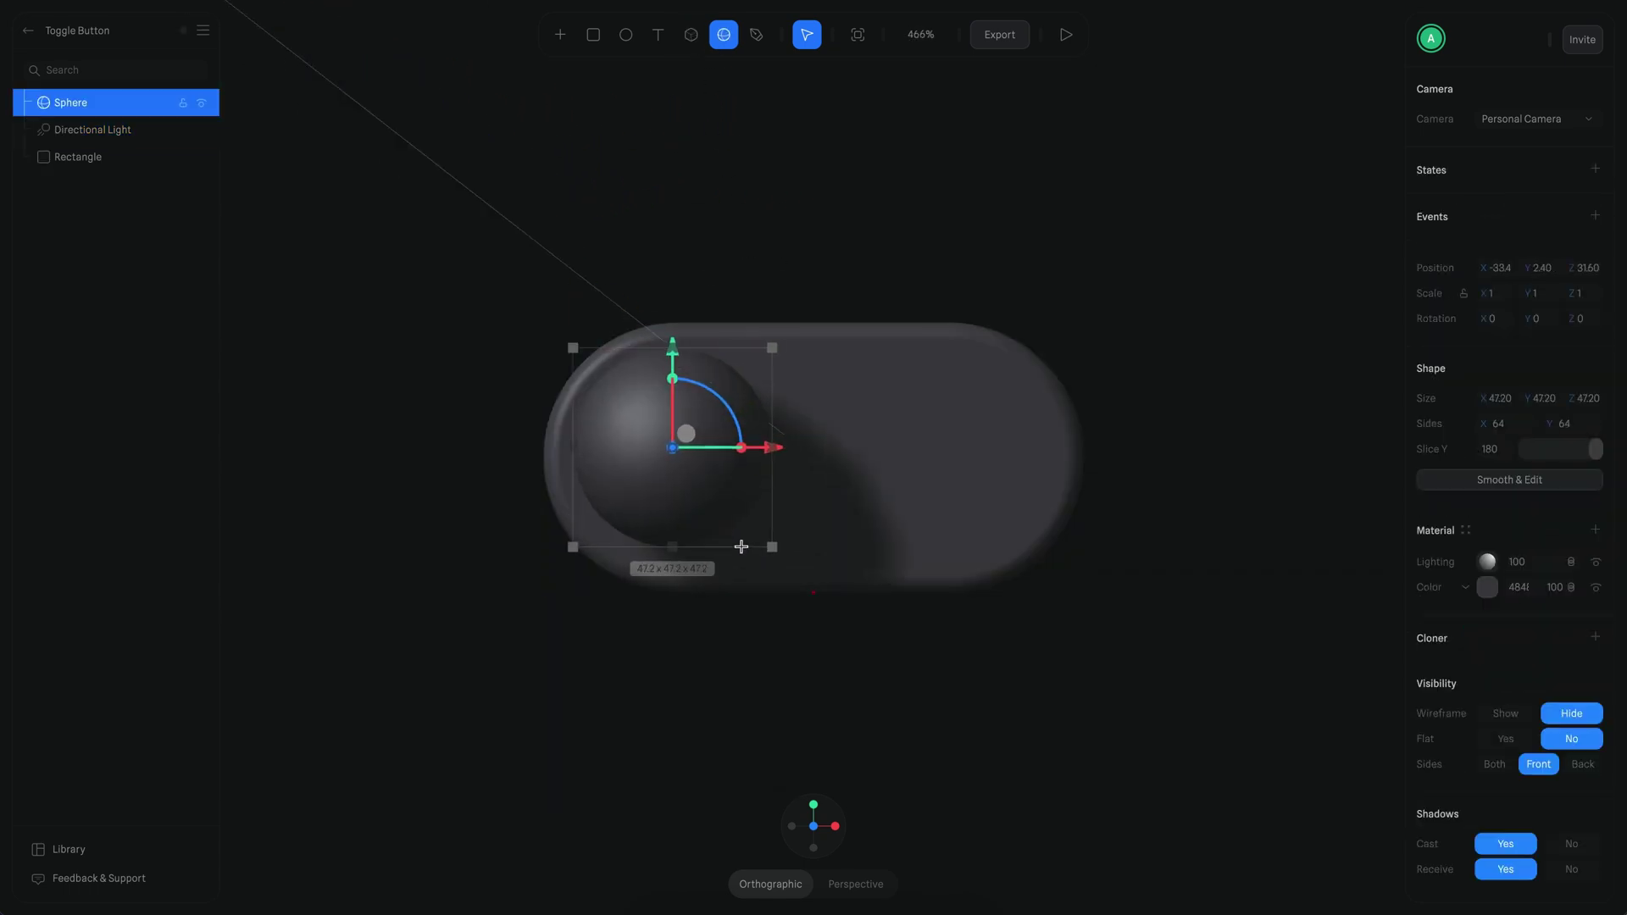
{"action": "left_click", "coordinate": [1513, 405]}
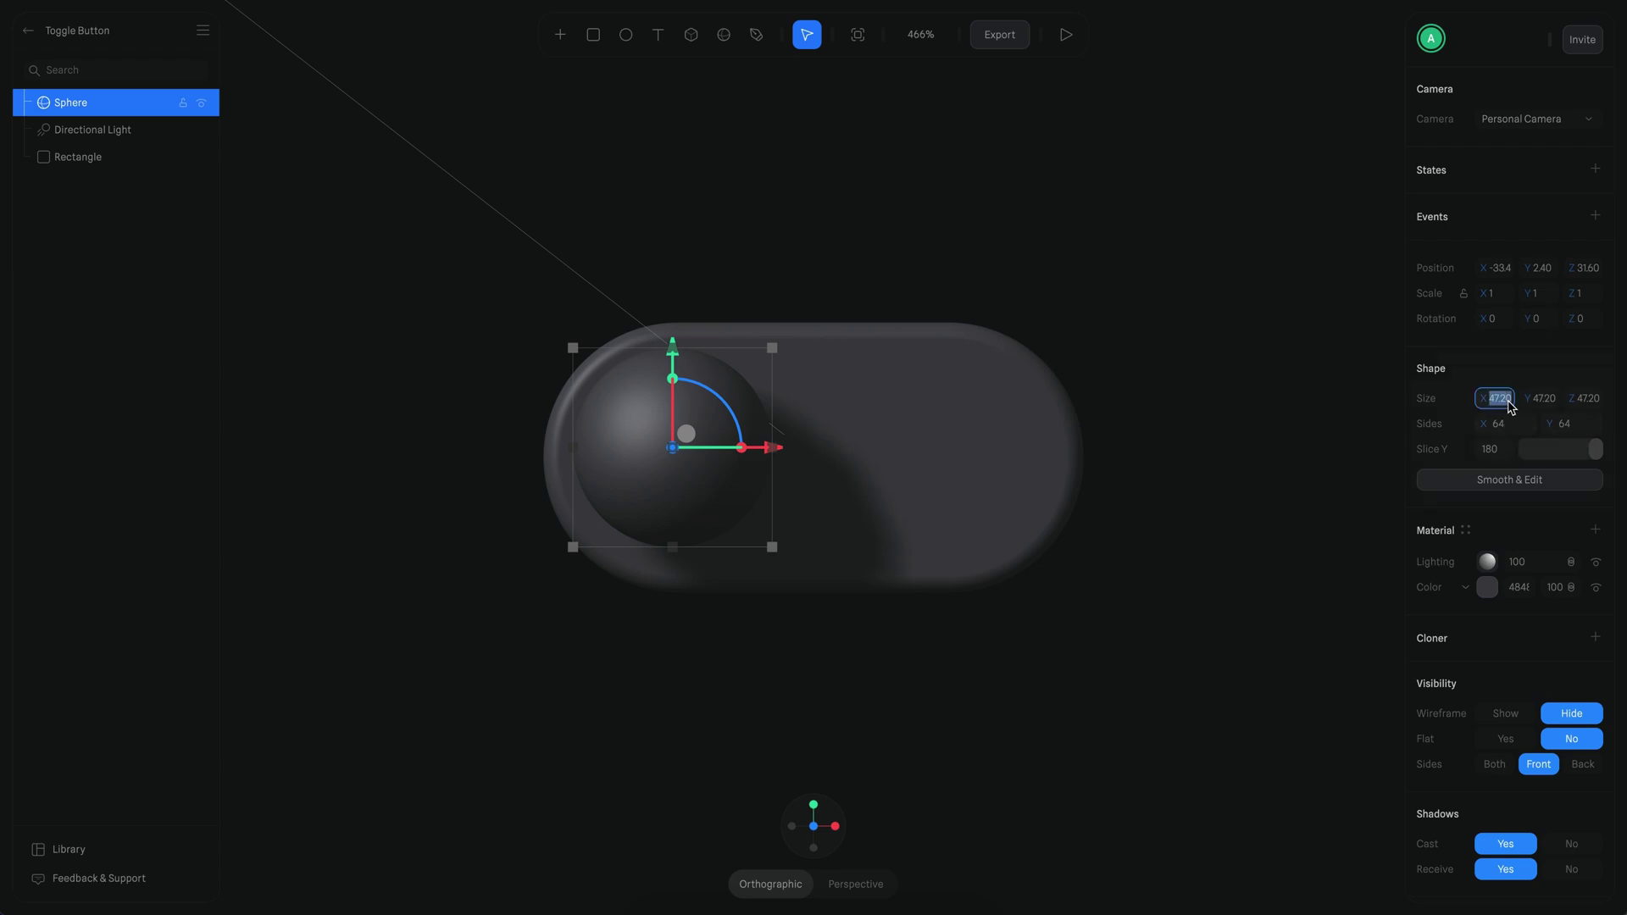
{"action": "type", "text": "48"}
{"action": "left_click", "coordinate": [1549, 403]}
{"action": "type", "text": "48"}
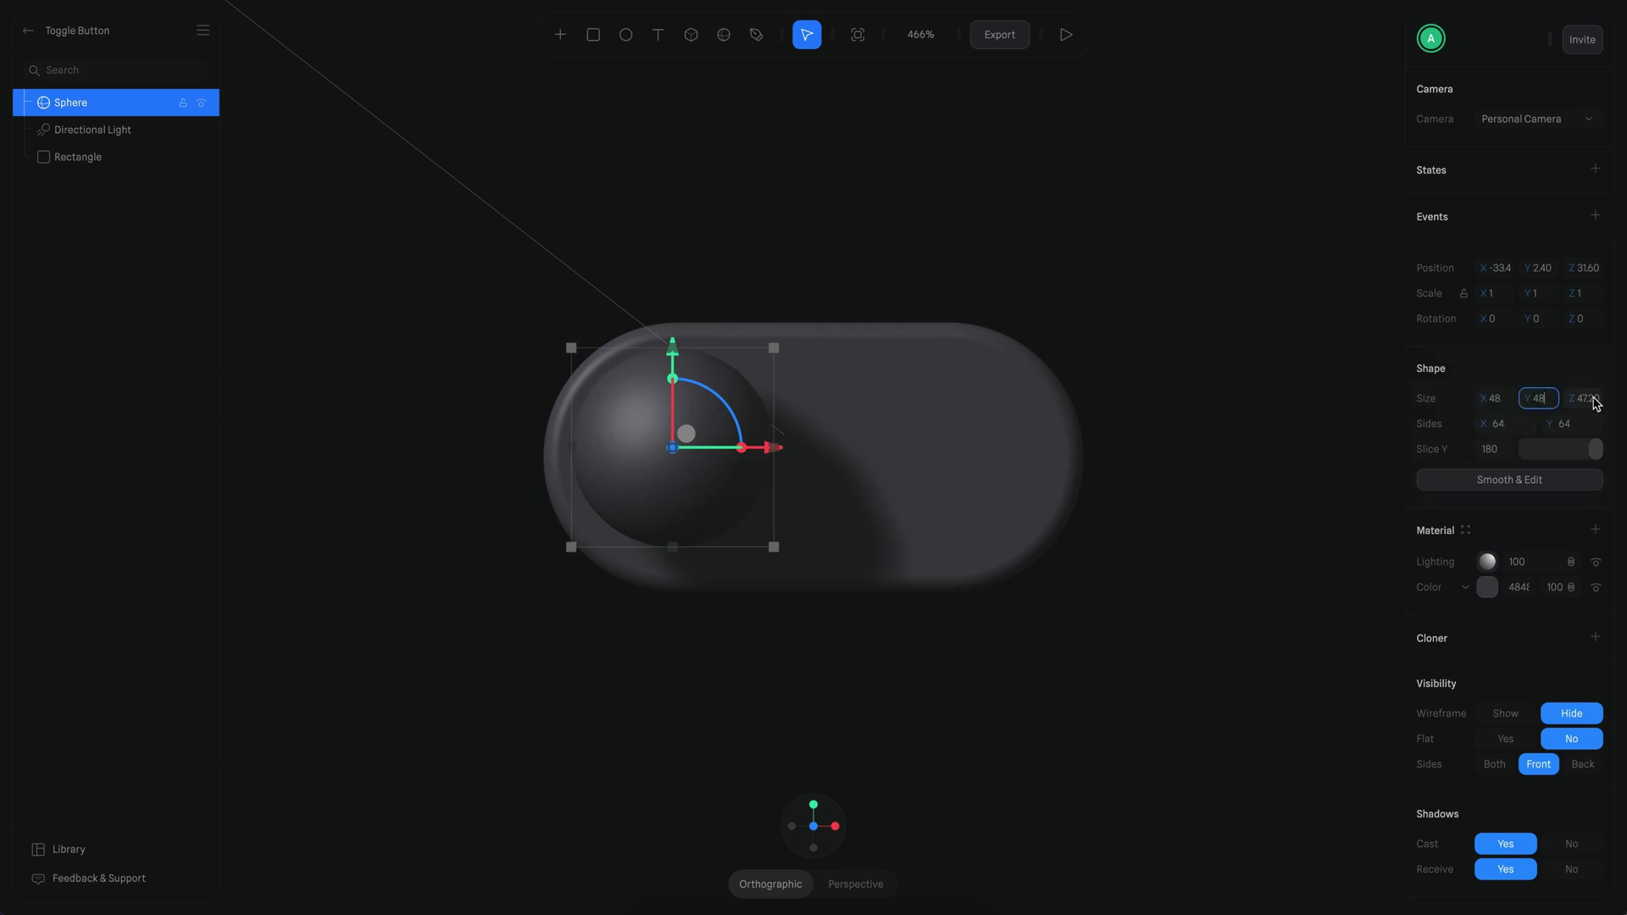
{"action": "left_click", "coordinate": [1593, 404]}
{"action": "type", "text": "48"}
Position the sphere at X -32 and Y 0 so that it sits centred in the left half of the toggle base
{"action": "left_click", "coordinate": [1505, 273]}
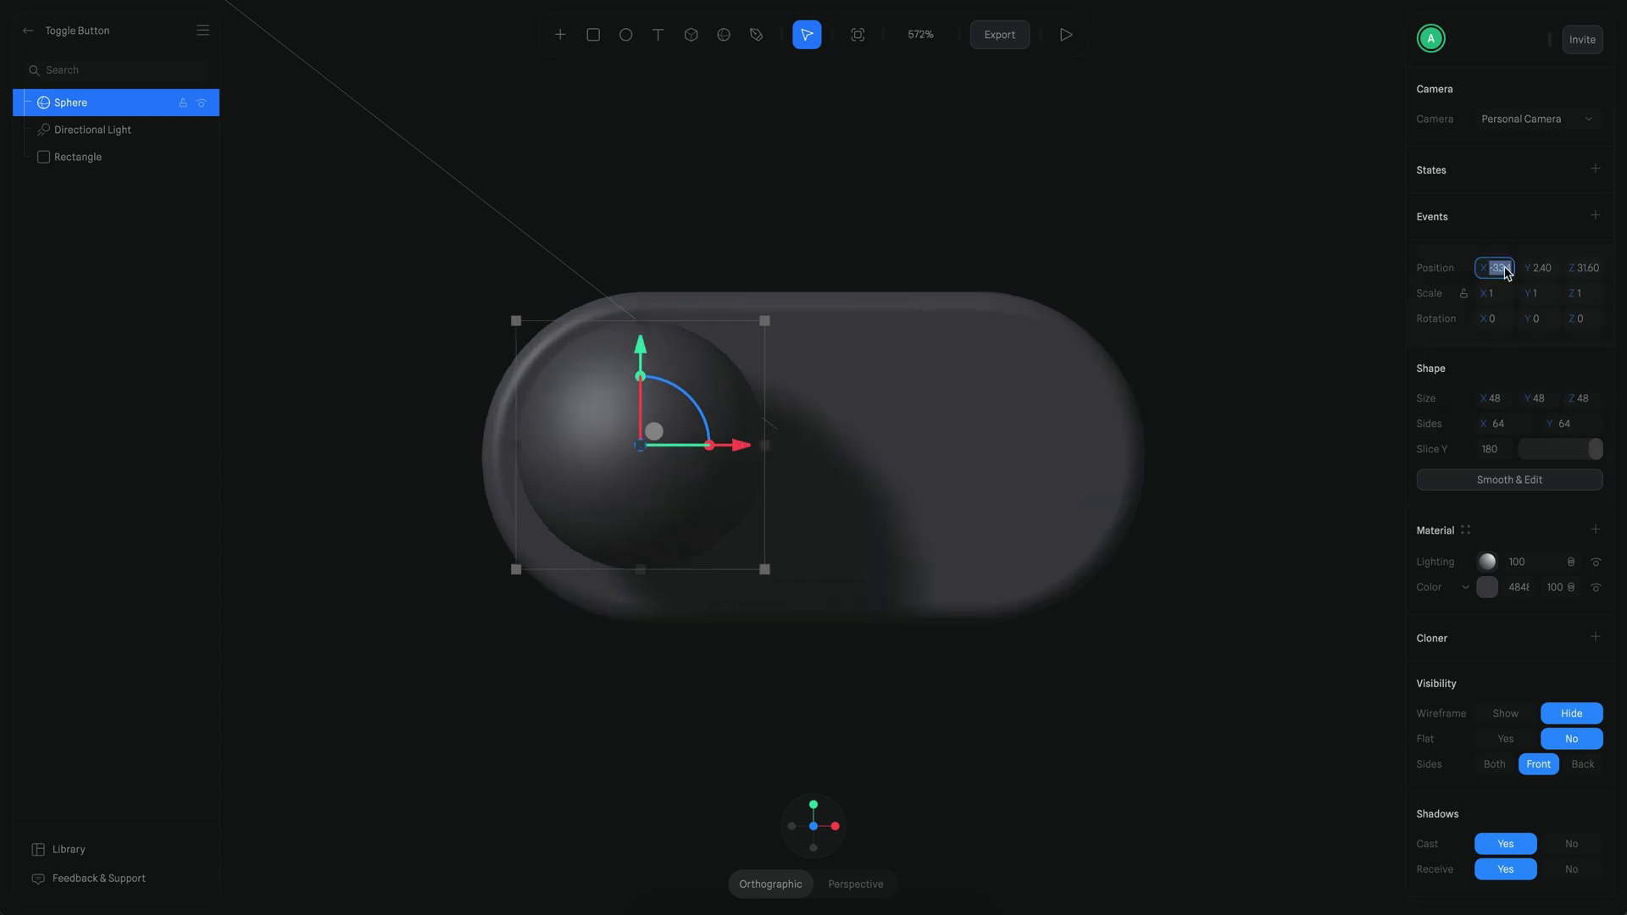
{"action": "type", "text": "-32"}
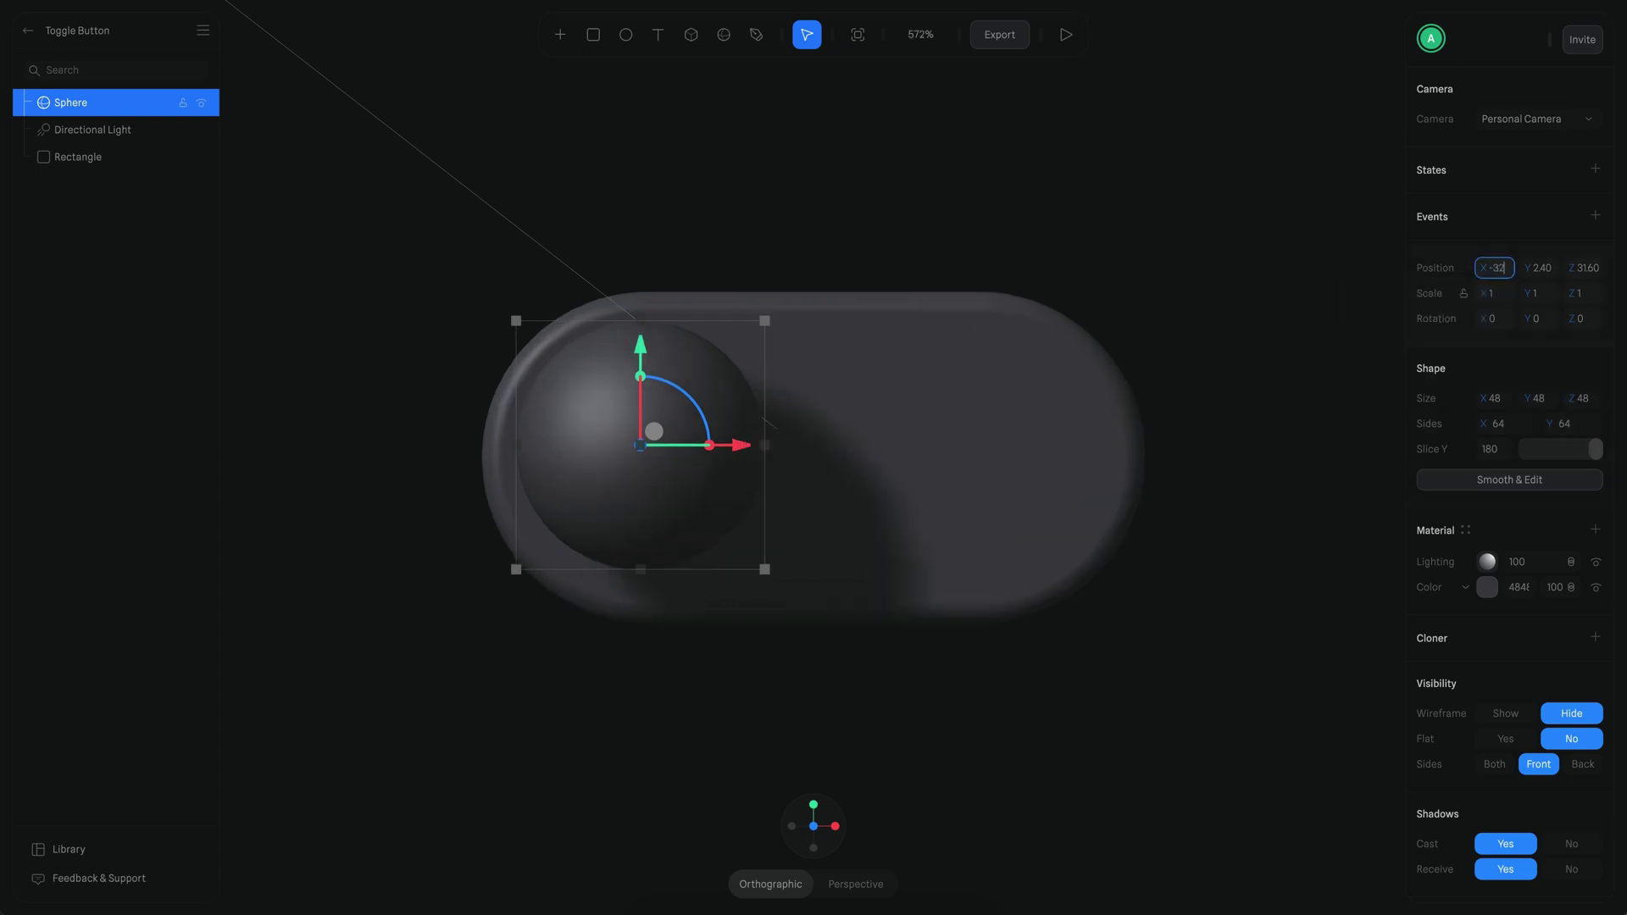
{"action": "key", "text": "Return"}
{"action": "left_click", "coordinate": [1531, 266]}
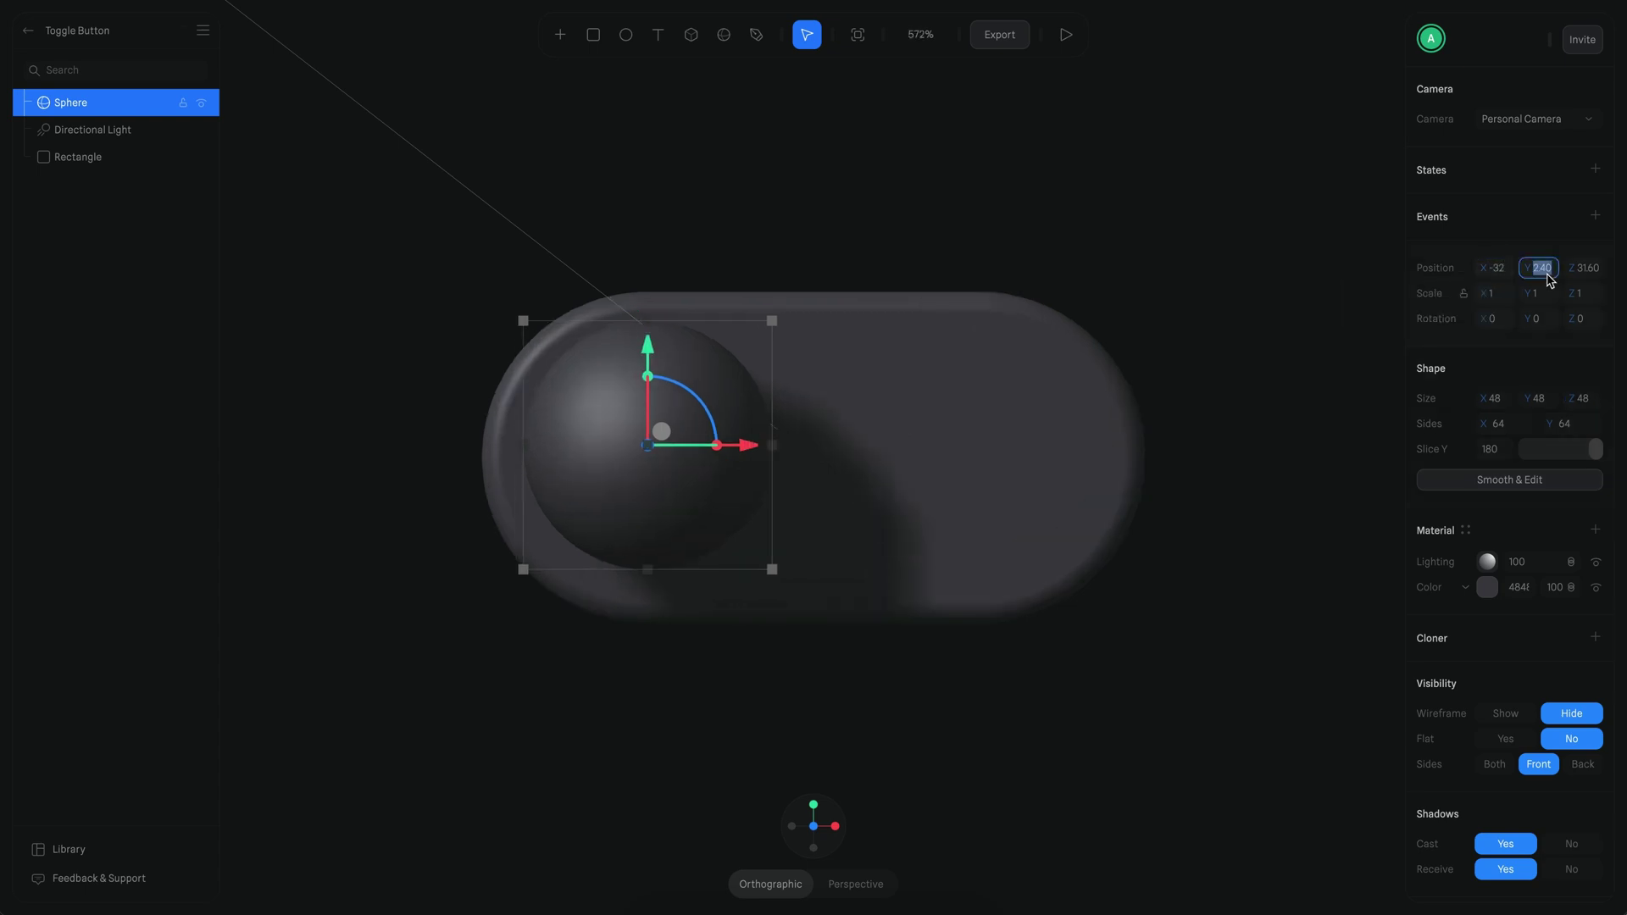
{"action": "type", "text": "0"}
{"action": "key", "text": "Return"}
{"action": "left_click", "coordinate": [1596, 271]}
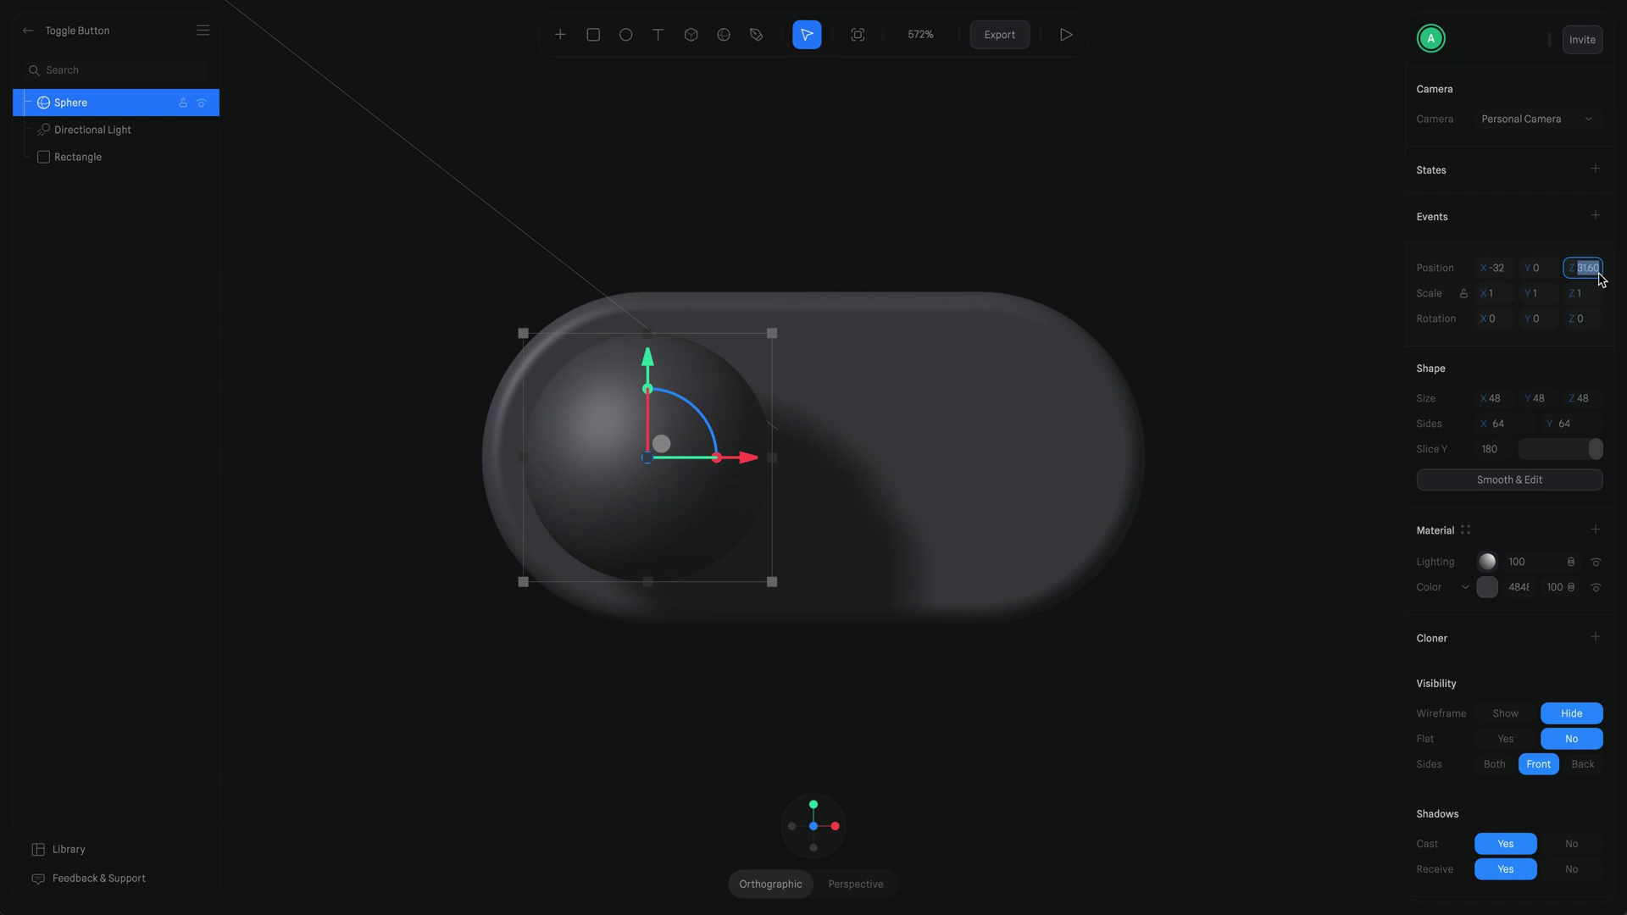
{"action": "left_click", "coordinate": [919, 200]}
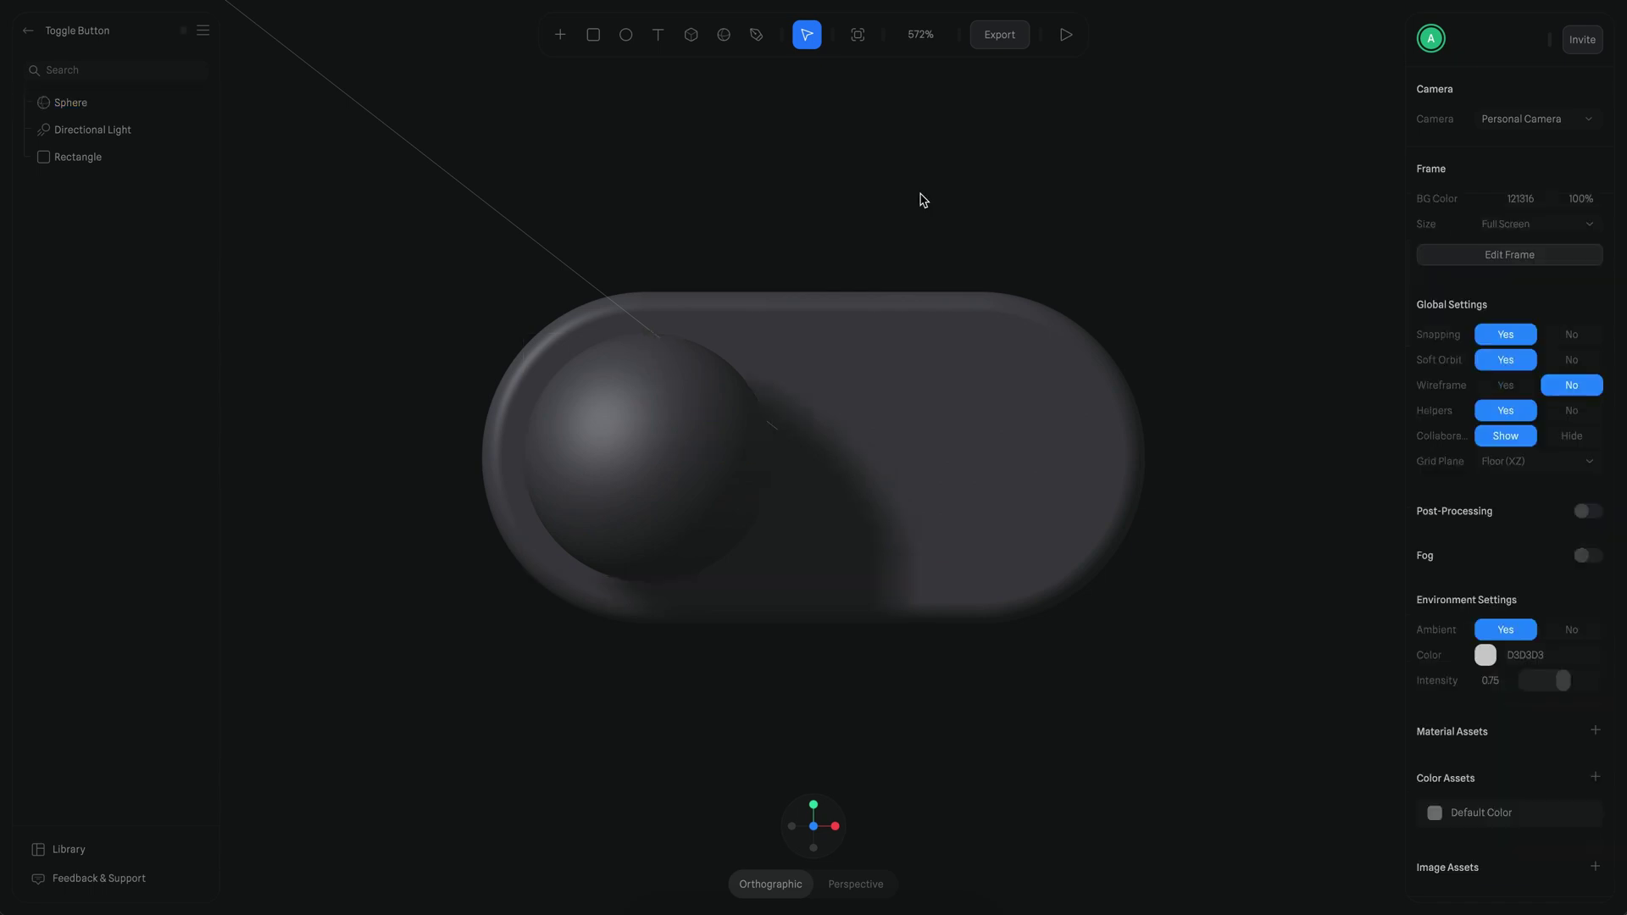
{"action": "left_click_drag", "start_coordinate": [918, 200], "coordinate": [1049, 214]}
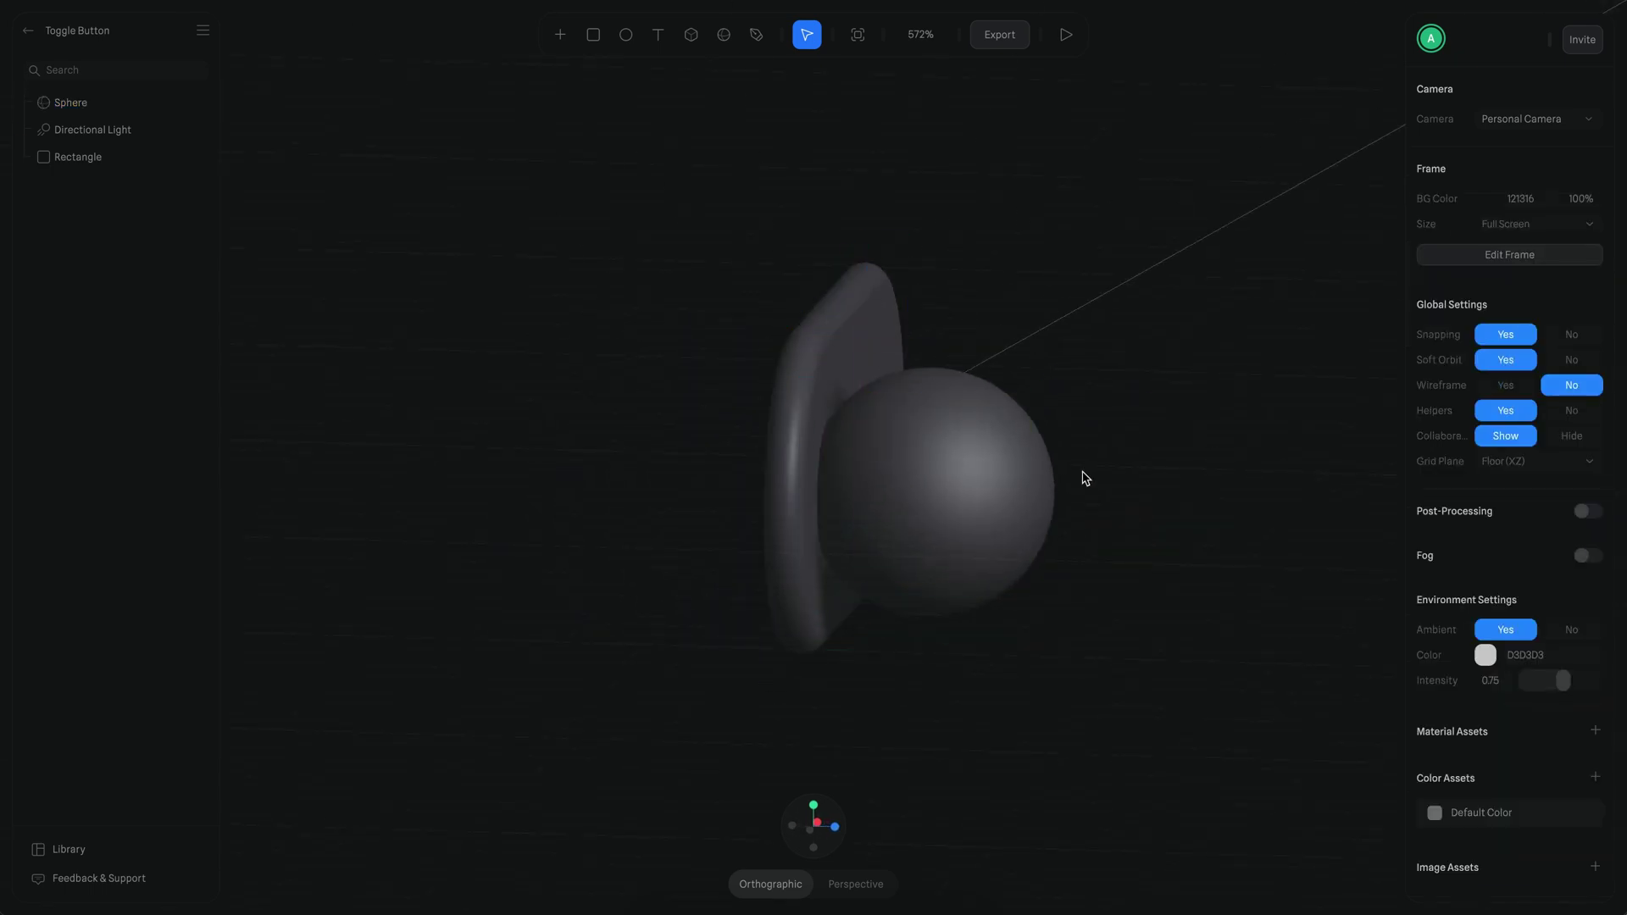
{"action": "scroll", "coordinate": [915, 505], "scroll_direction": "up", "scroll_amount": 8}
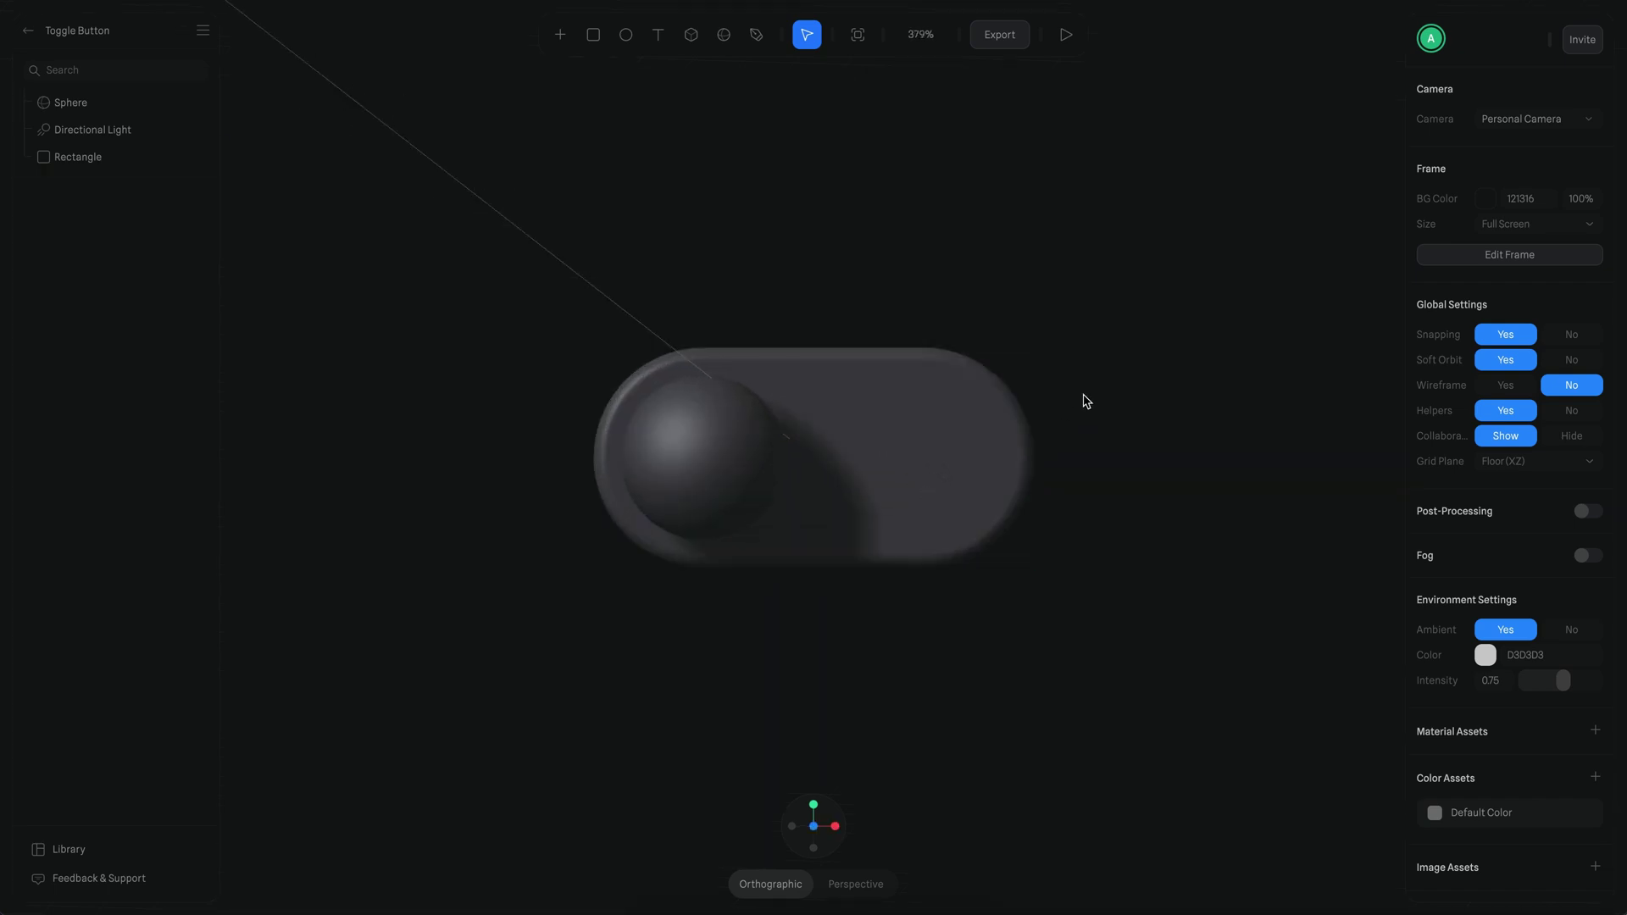
{"action": "scroll", "coordinate": [1055, 339], "scroll_direction": "down", "scroll_amount": 5}
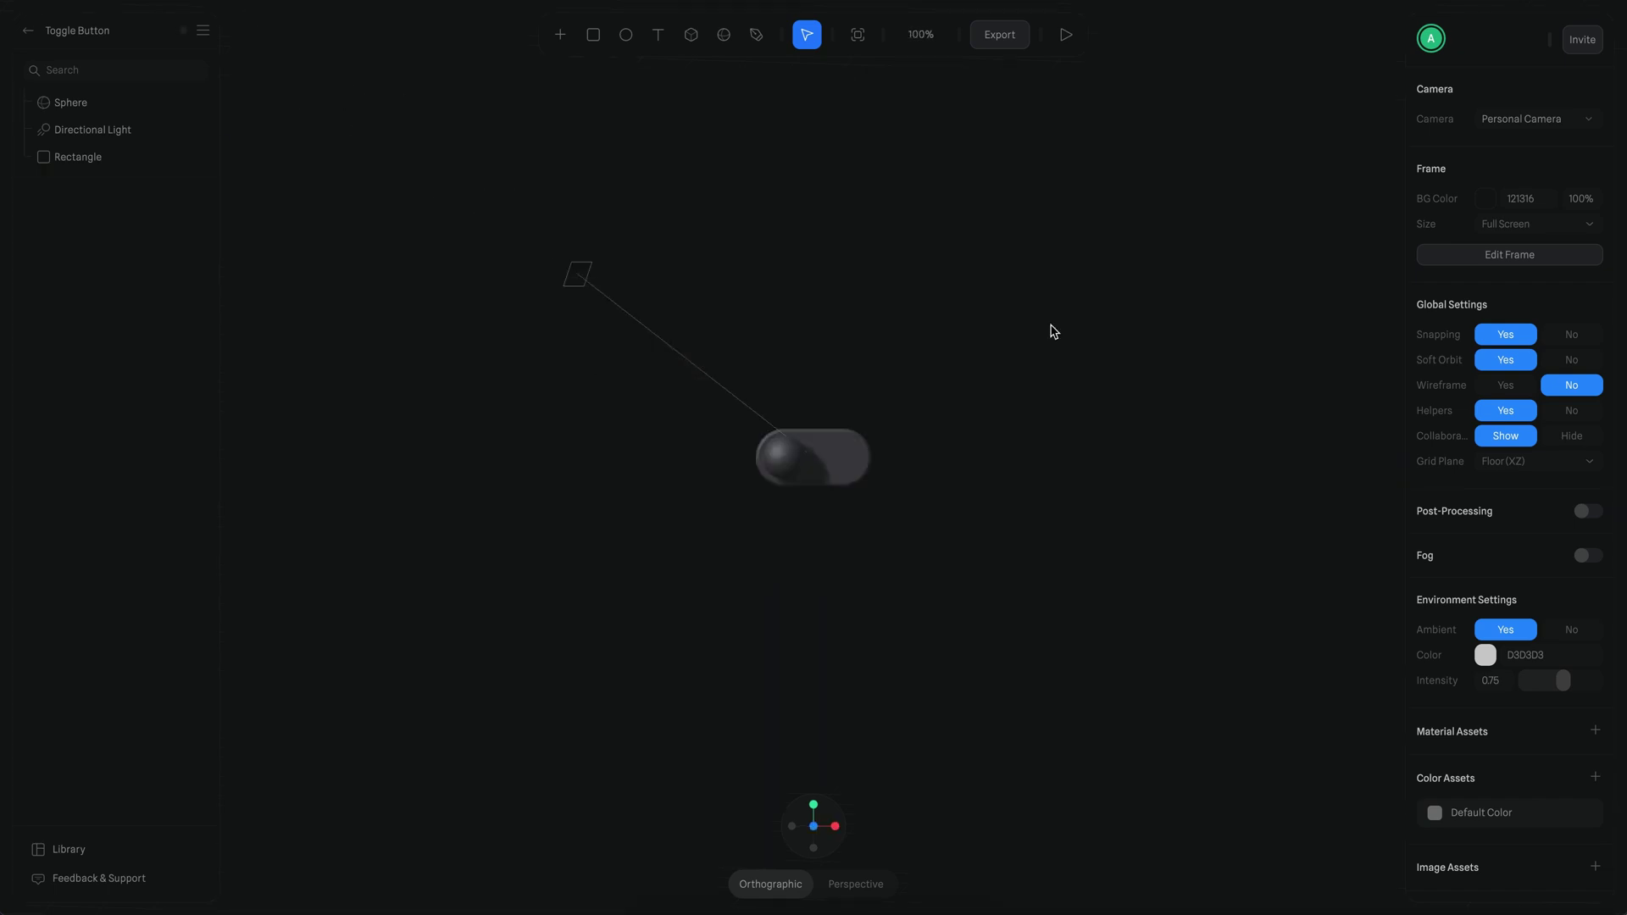
{"action": "scroll", "coordinate": [903, 453], "scroll_direction": "up", "scroll_amount": 5}
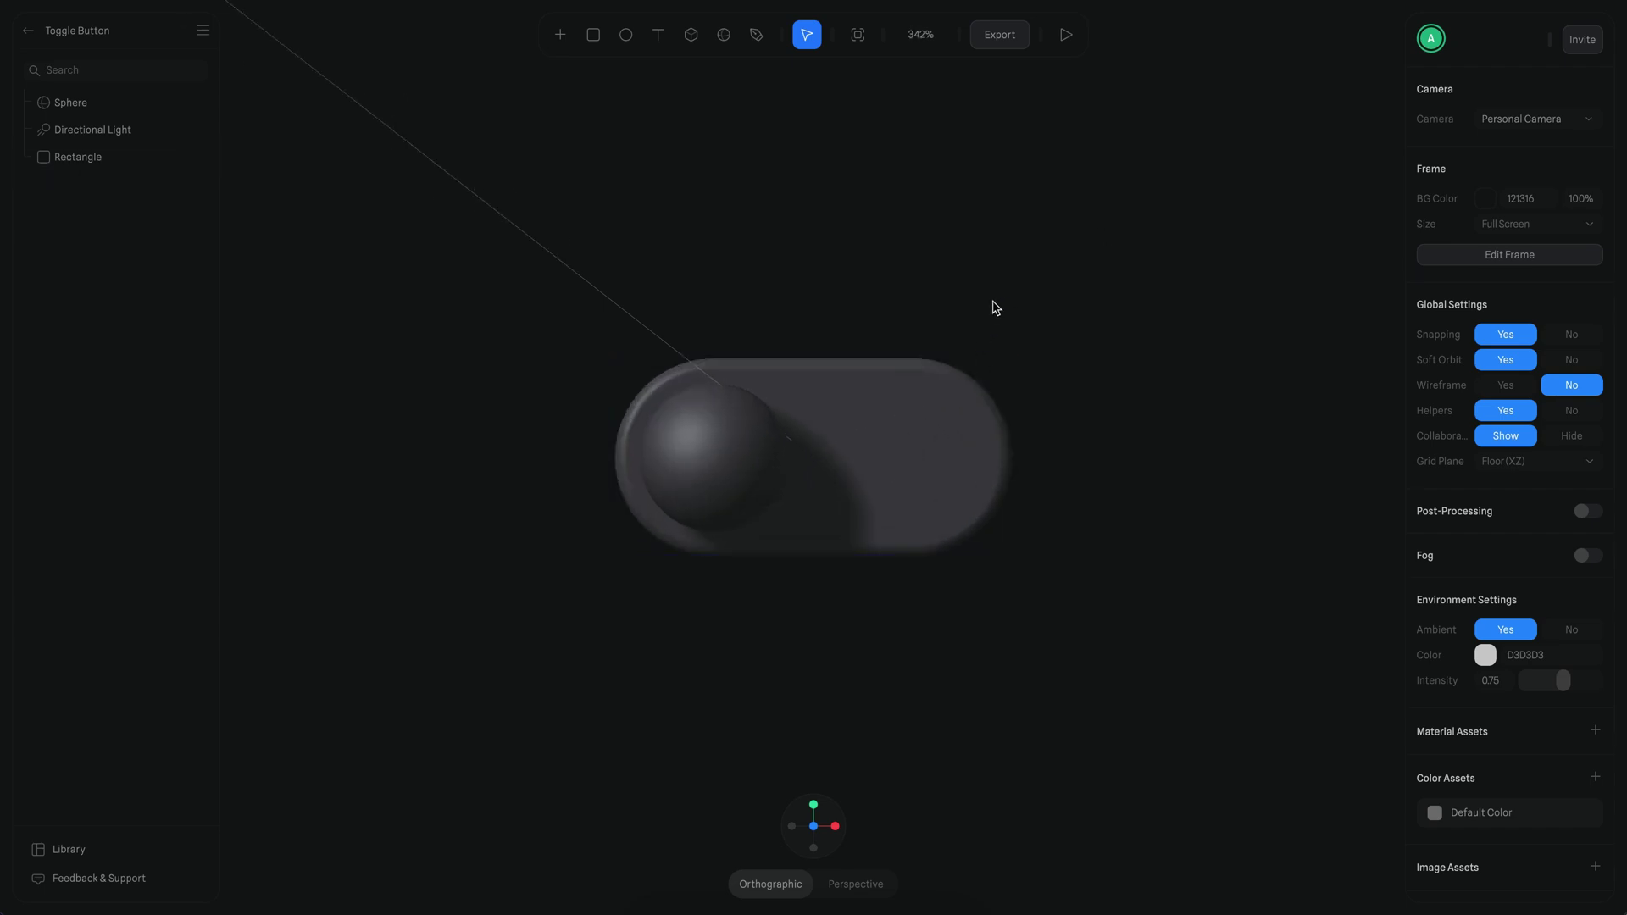
Draw a background square about 1673 units wide around the toggle and reset its position to the origin
{"action": "scroll", "coordinate": [997, 306], "scroll_direction": "down", "scroll_amount": 5}
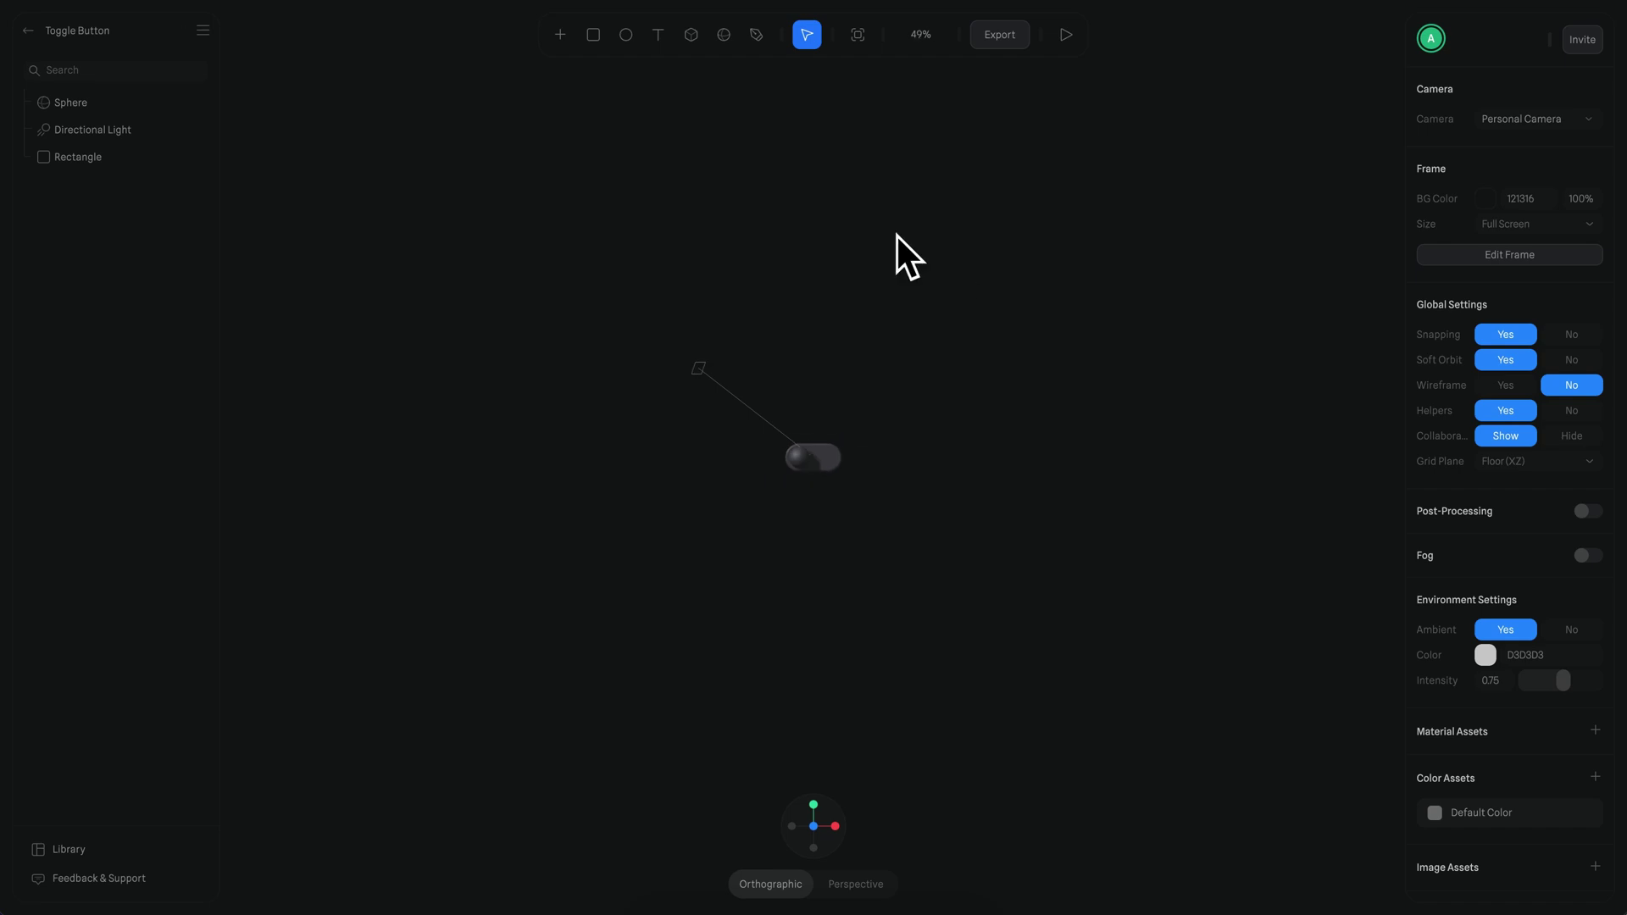
{"action": "left_click", "coordinate": [593, 34]}
{"action": "mouse_move", "coordinate": [395, 110]}
{"action": "left_mouse_down"}
{"action": "mouse_move", "coordinate": [1076, 723]}
{"action": "mouse_move", "coordinate": [1136, 848]}
{"action": "left_mouse_up"}
{"action": "right_click", "coordinate": [939, 330]}
{"action": "scroll", "coordinate": [1024, 708], "scroll_direction": "down", "scroll_amount": 3}
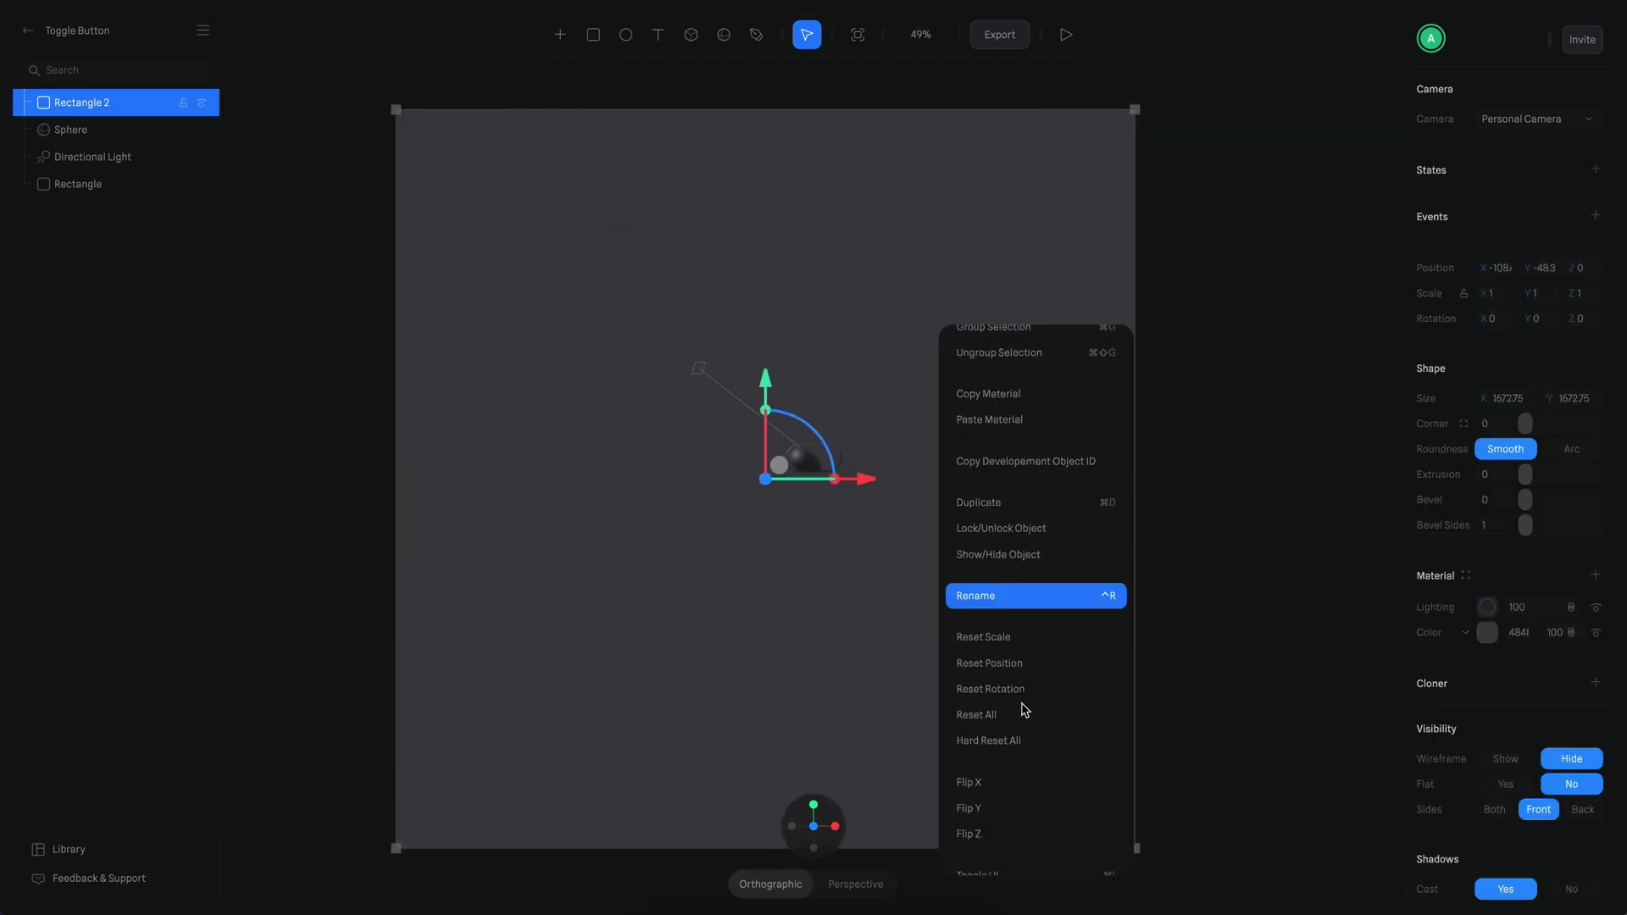
{"action": "left_click", "coordinate": [1023, 665]}
Push the background square behind the toggle along the Z axis to about -405
{"action": "left_click_drag", "start_coordinate": [1228, 530], "coordinate": [1329, 581], "text": "alt"}
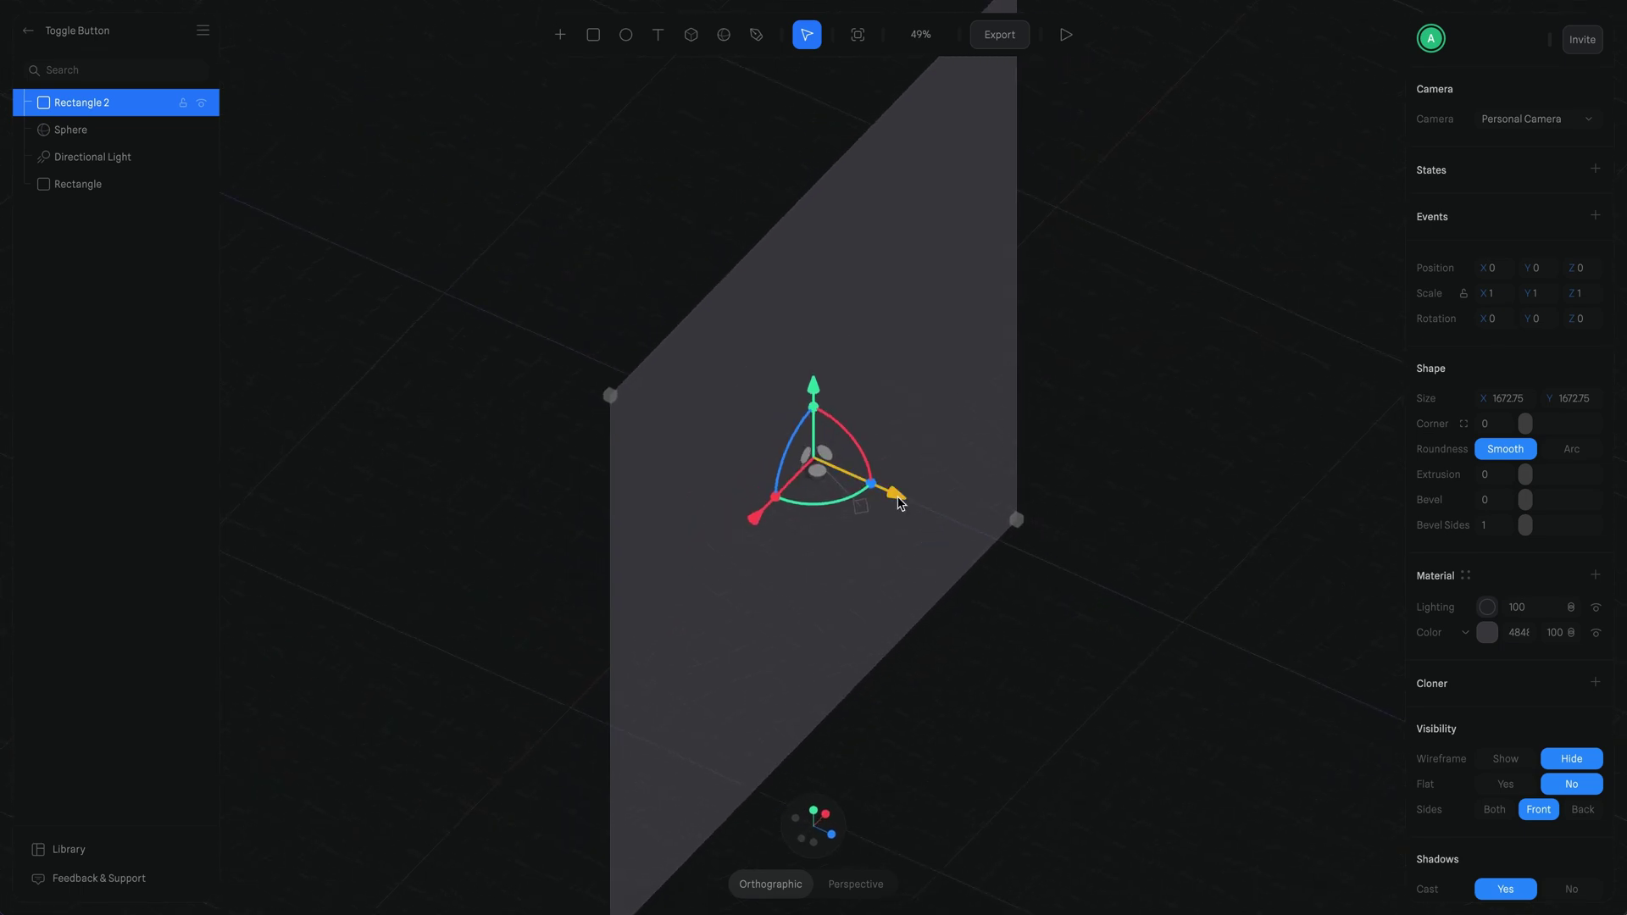
{"action": "left_click_drag", "start_coordinate": [898, 494], "coordinate": [745, 428]}
{"action": "key", "text": "shift+0"}
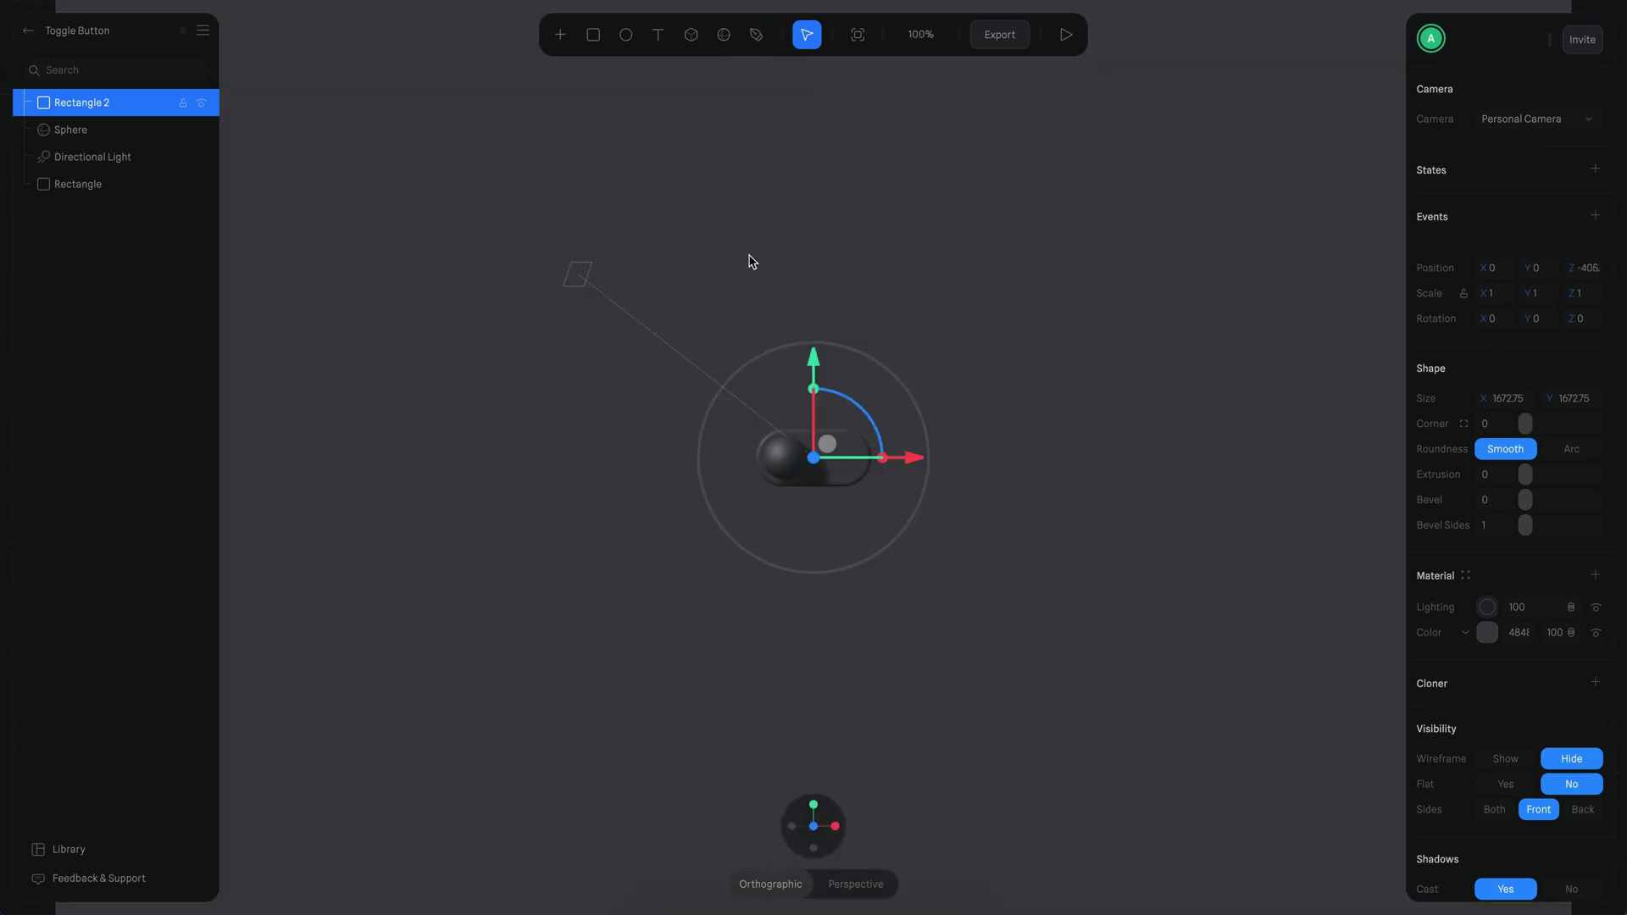
Enlarge the background square from its centre to about 4838 by 4838
{"action": "key", "text": "shift+2"}
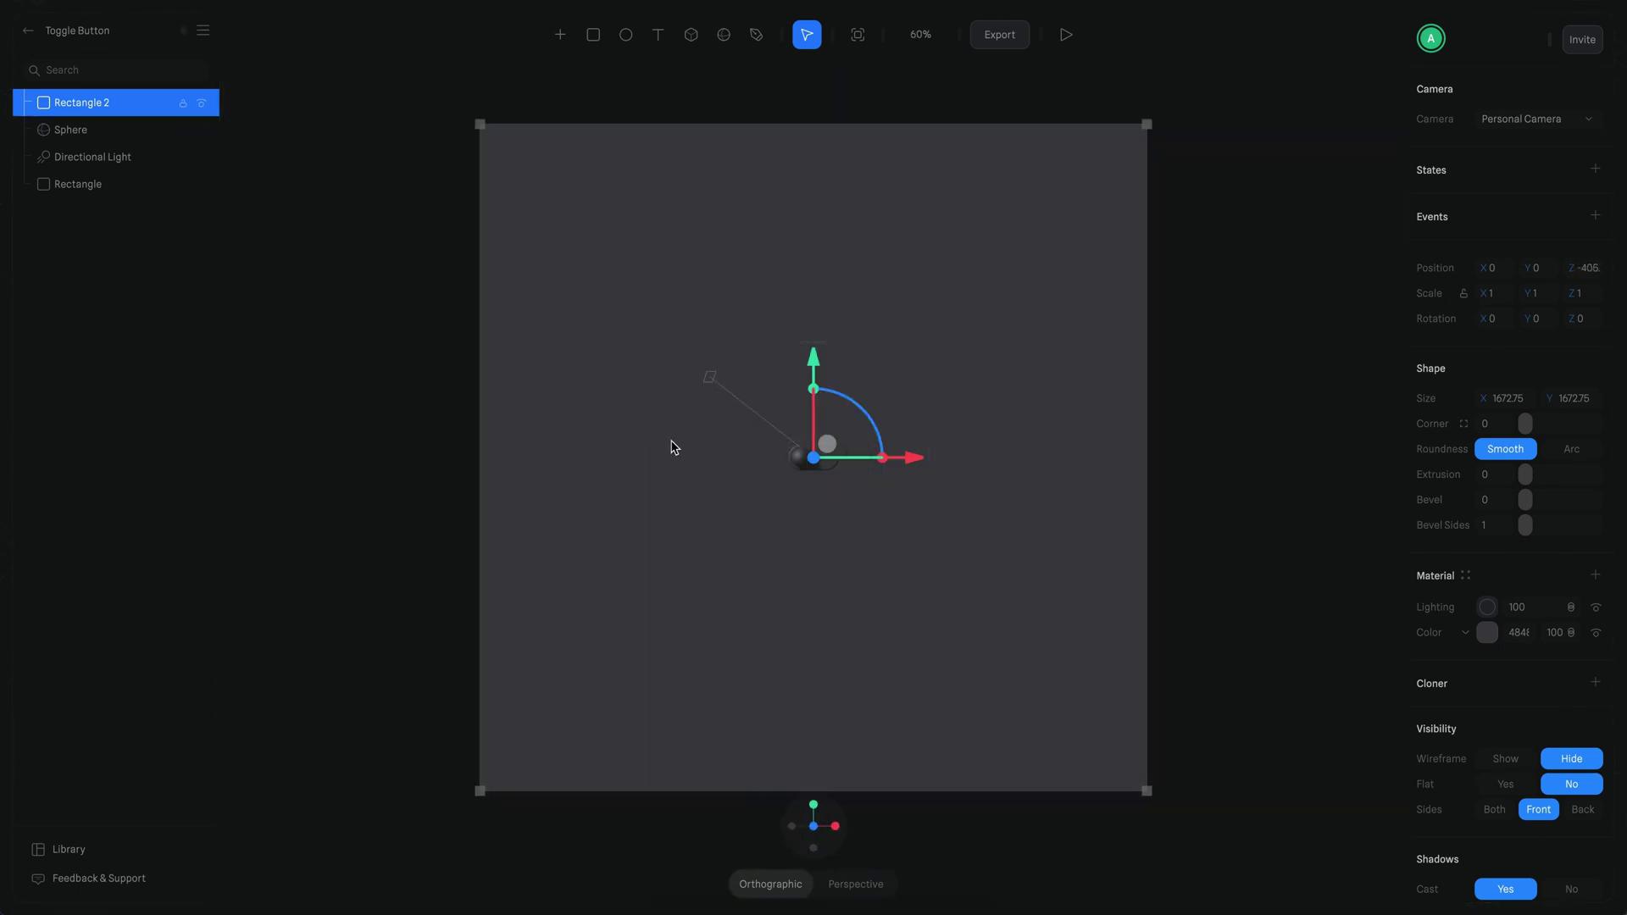
{"action": "key", "text": "minus"}
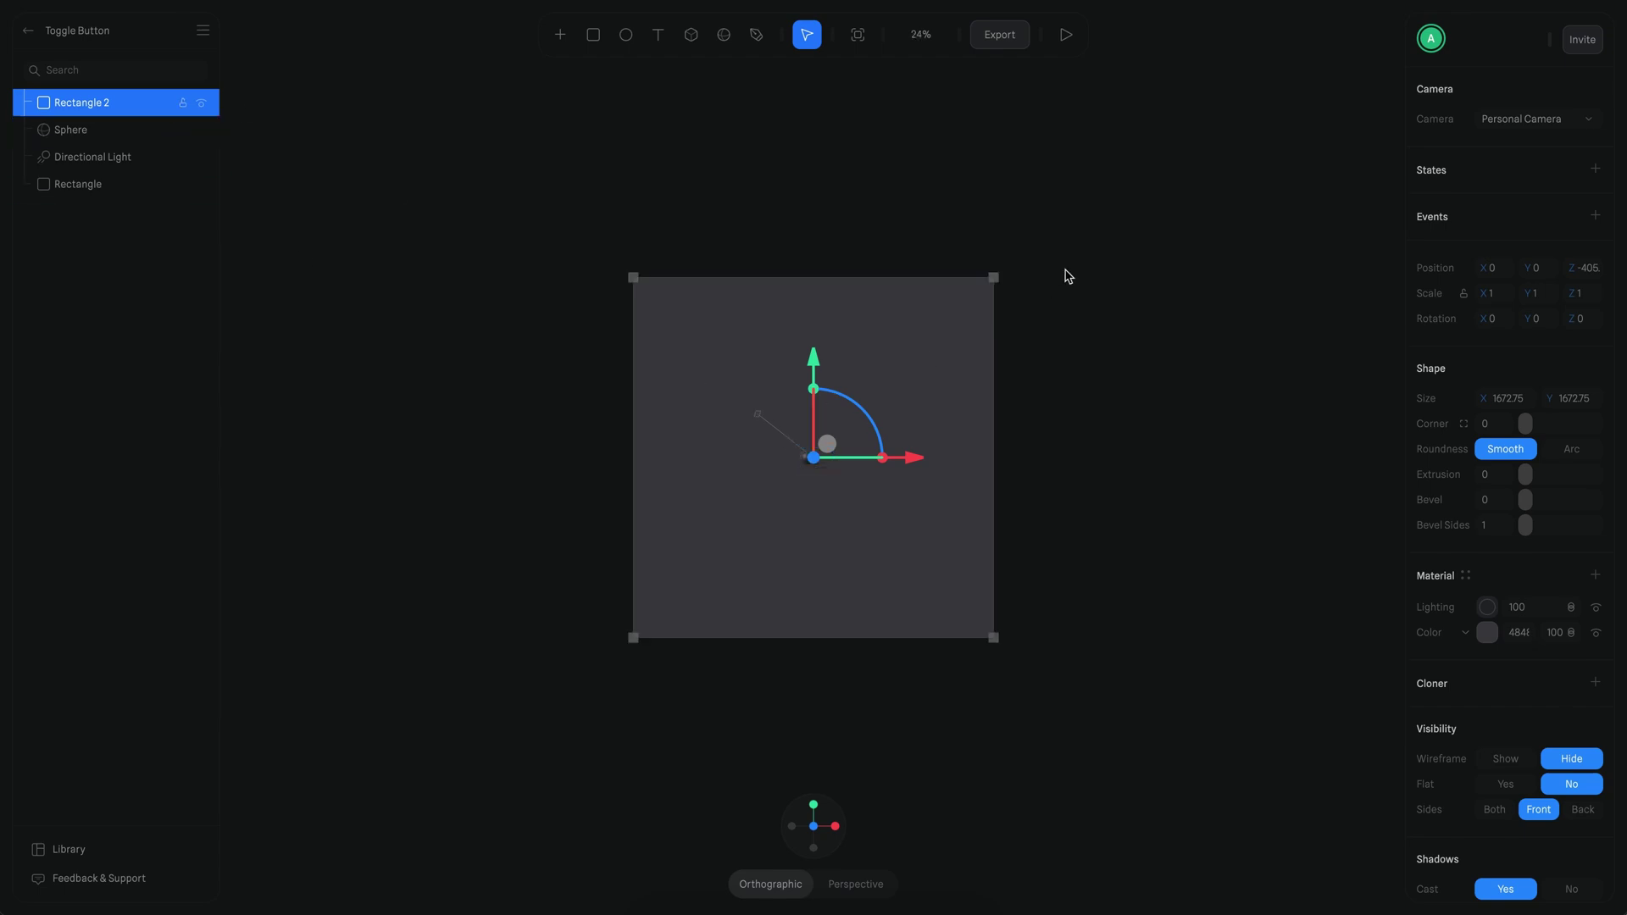
{"action": "left_click_drag", "start_coordinate": [1002, 281], "coordinate": [1438, 48]}
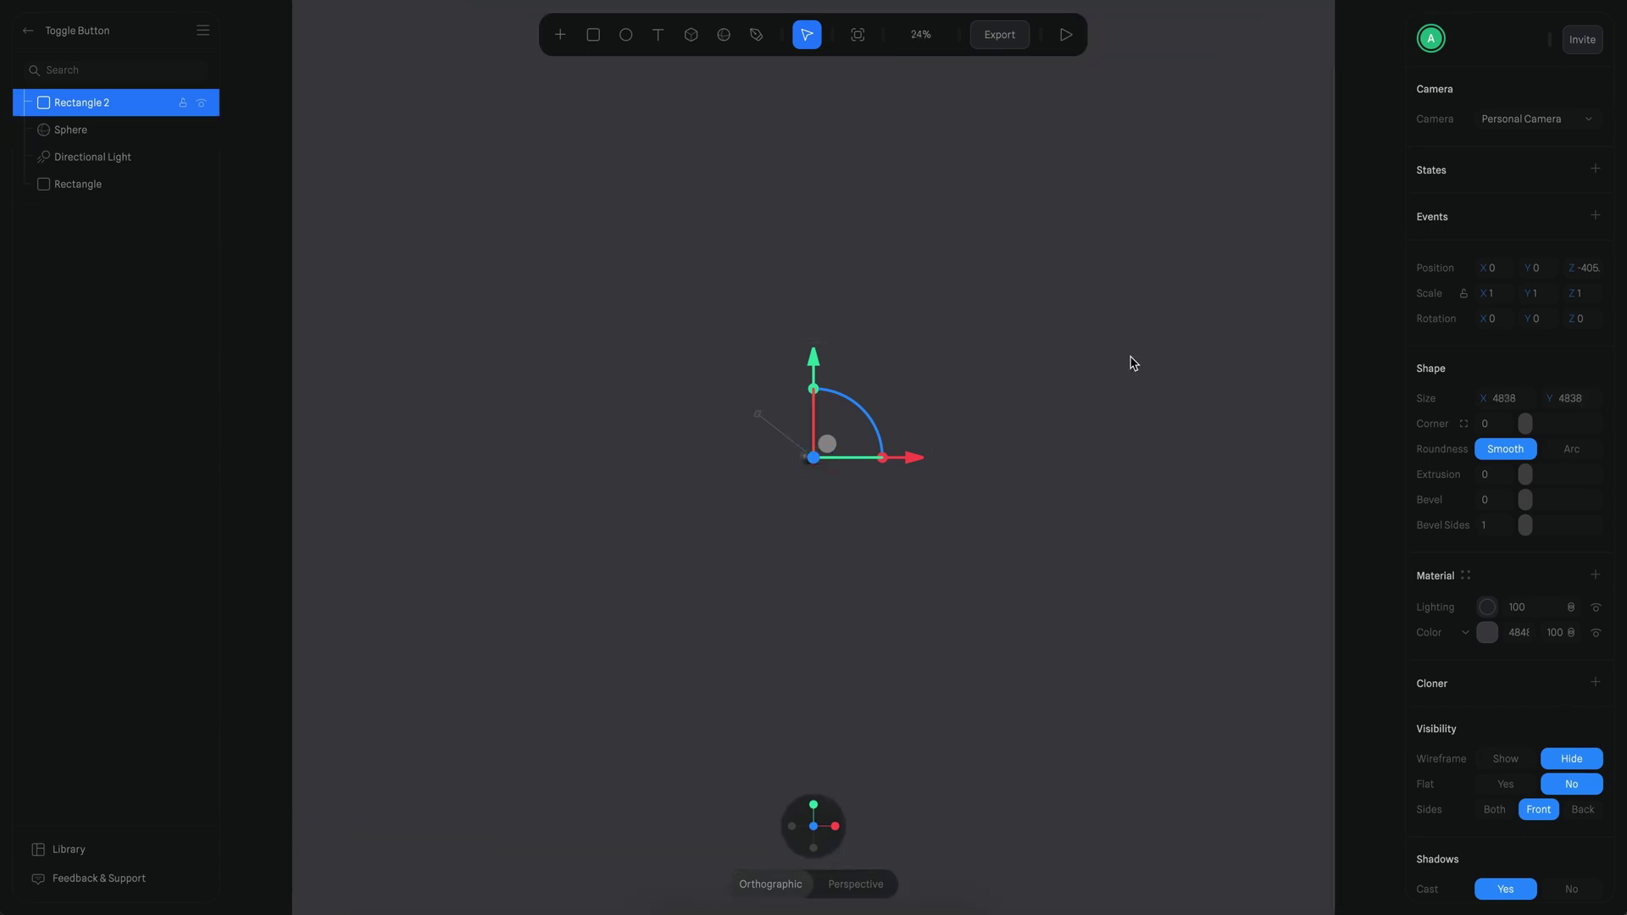
Enlarge the background square to about 6542 by 6542 and darken its colour to a neutral dark grey
{"action": "key", "text": "ctrl+minus"}
{"action": "left_click_drag", "start_coordinate": [1161, 112], "coordinate": [1279, 35]}
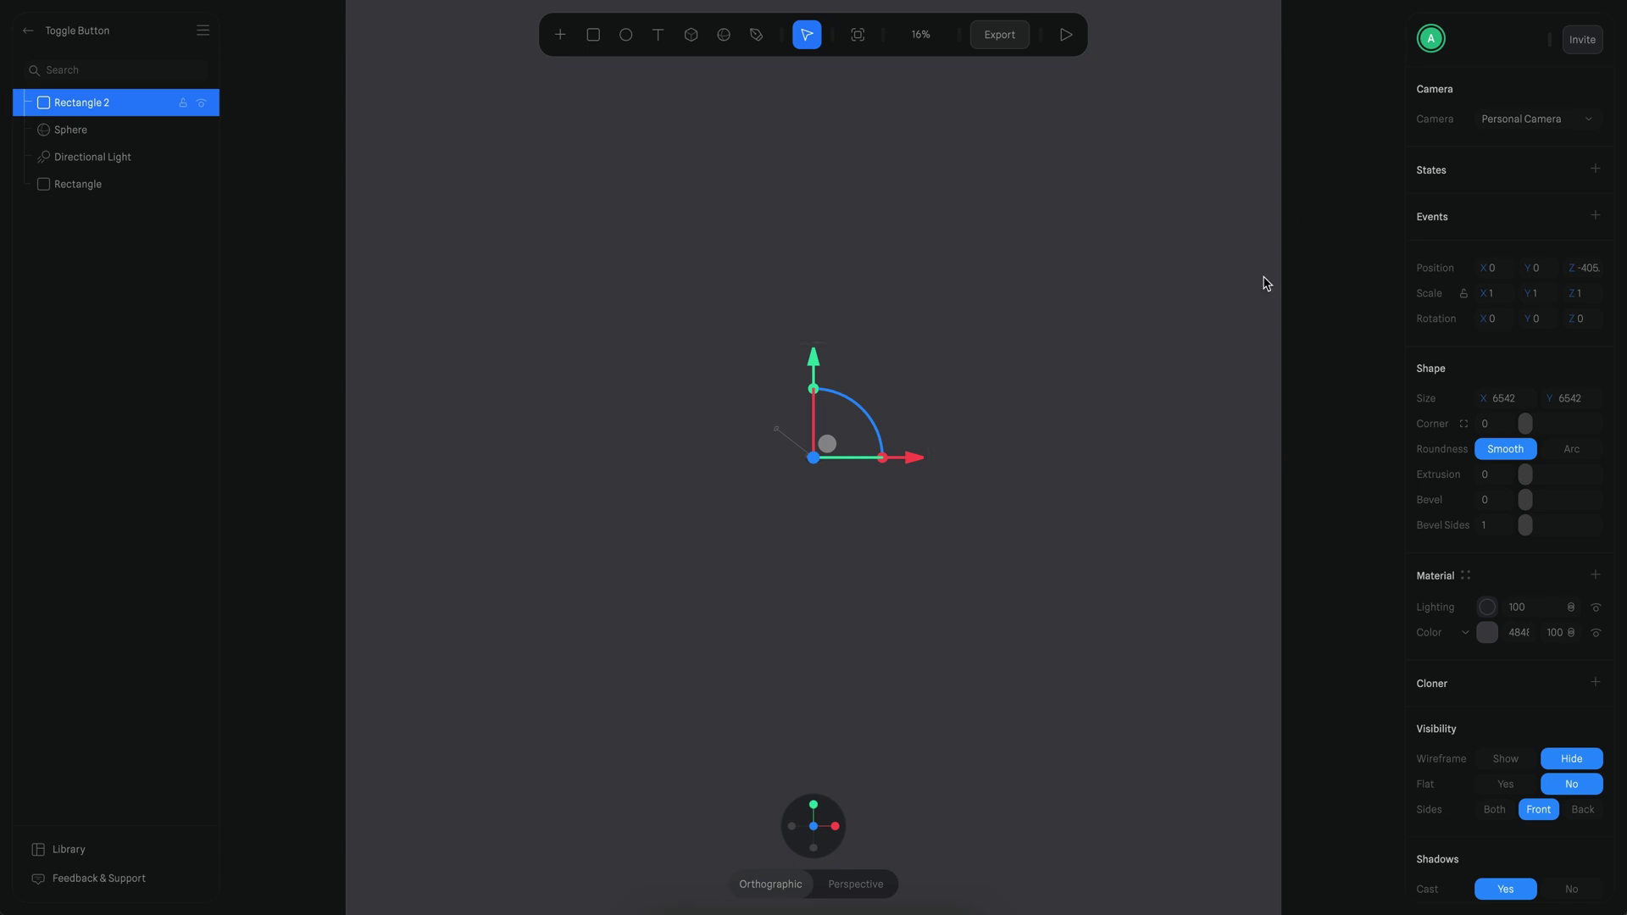
{"action": "key", "text": "ctrl+0"}
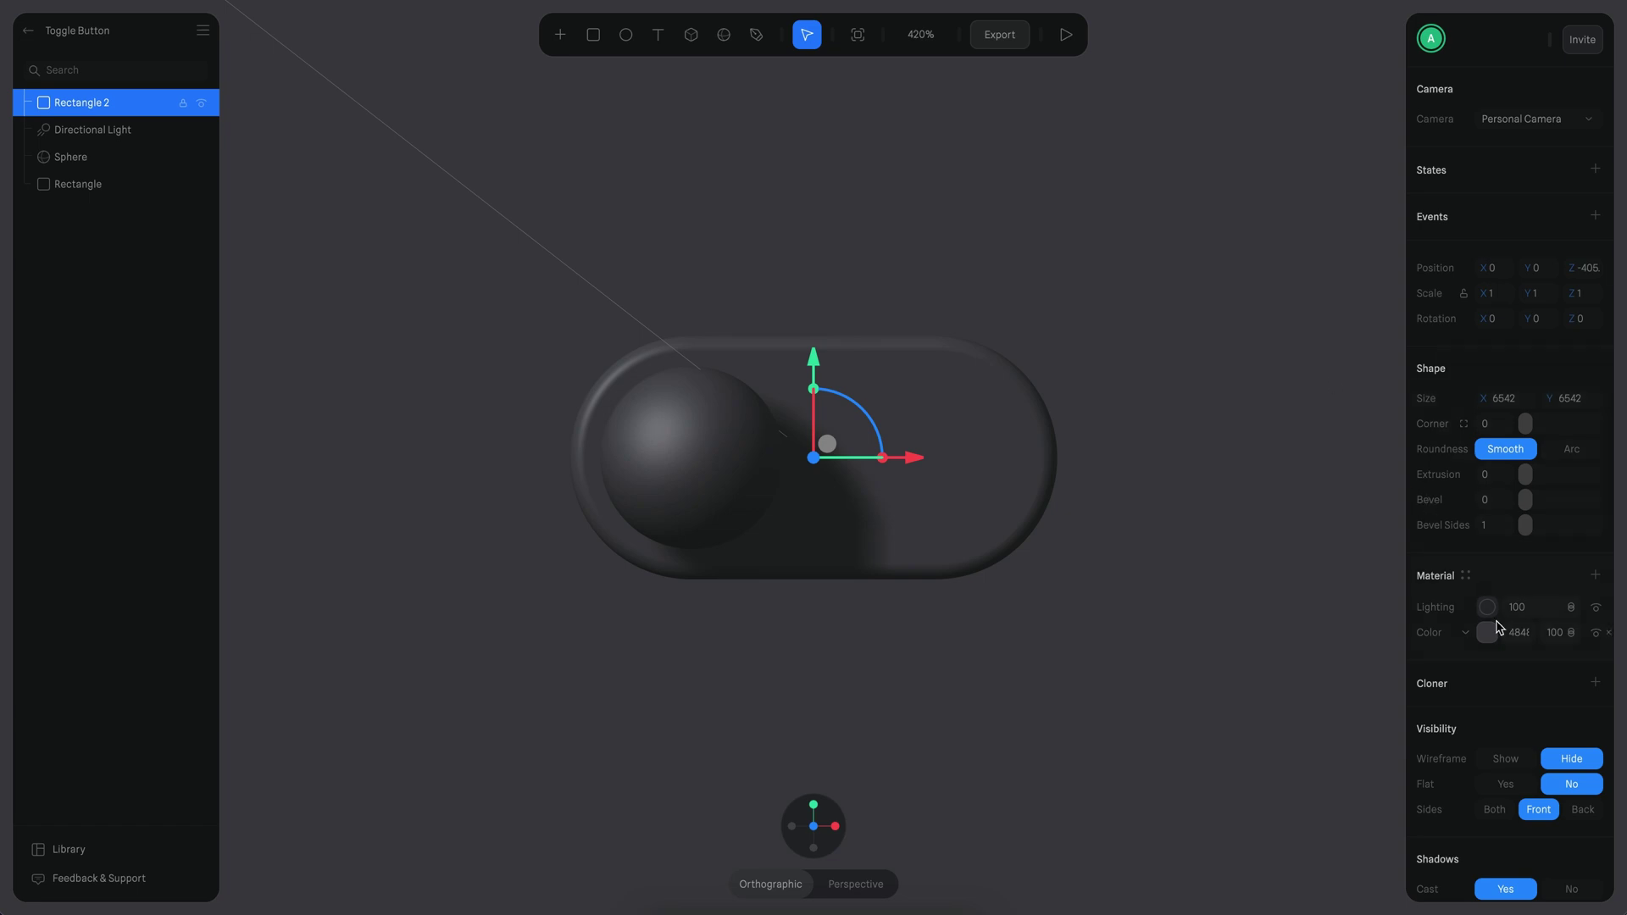
{"action": "left_click", "coordinate": [1486, 632]}
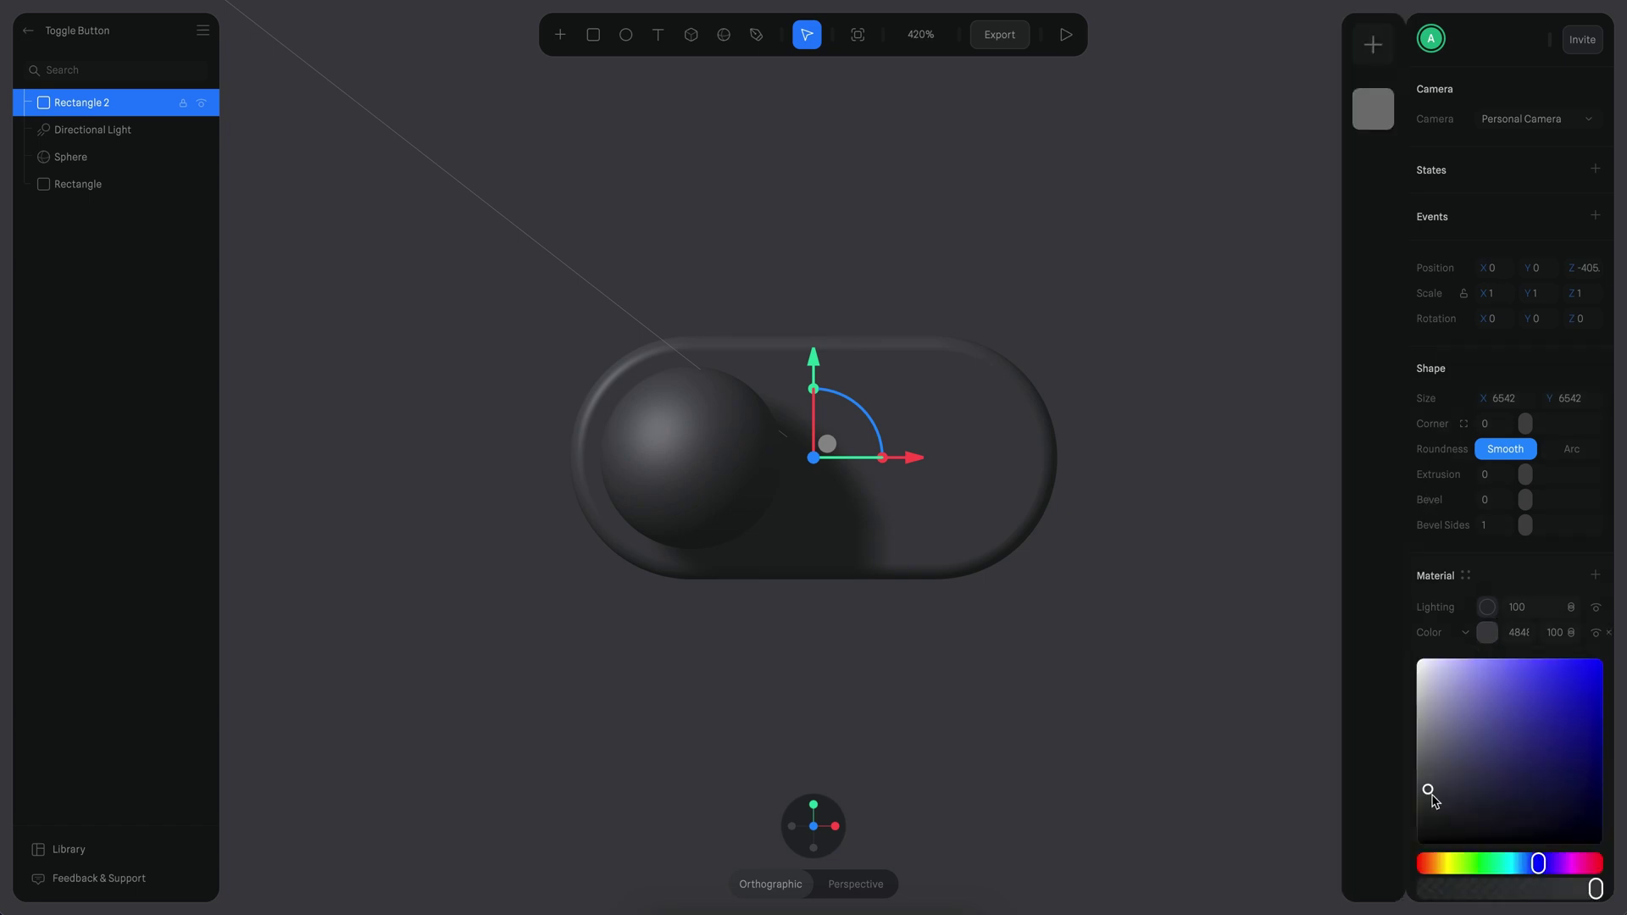
{"action": "mouse_move", "coordinate": [1430, 799]}
{"action": "left_mouse_down"}
{"action": "mouse_move", "coordinate": [1416, 820]}
{"action": "mouse_move", "coordinate": [1412, 806]}
{"action": "left_mouse_up"}
Darken the toggle base's colour to RGB 45, 45, 48 and change the blend mode of its lighting layer
{"action": "left_click", "coordinate": [883, 367]}
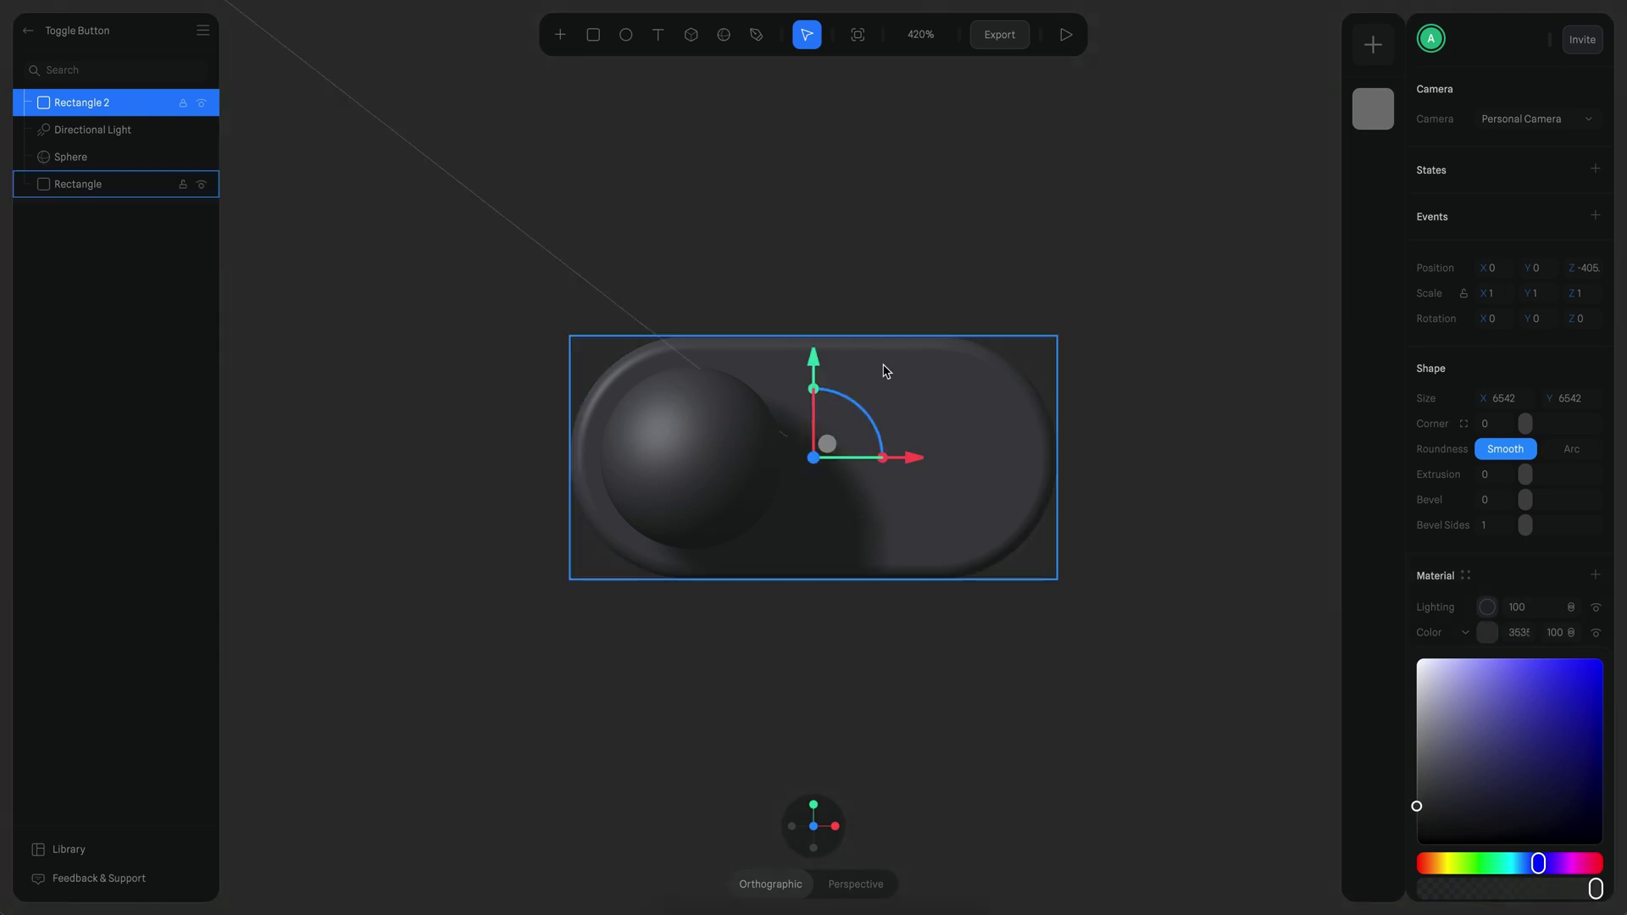
{"action": "left_click", "coordinate": [1487, 634]}
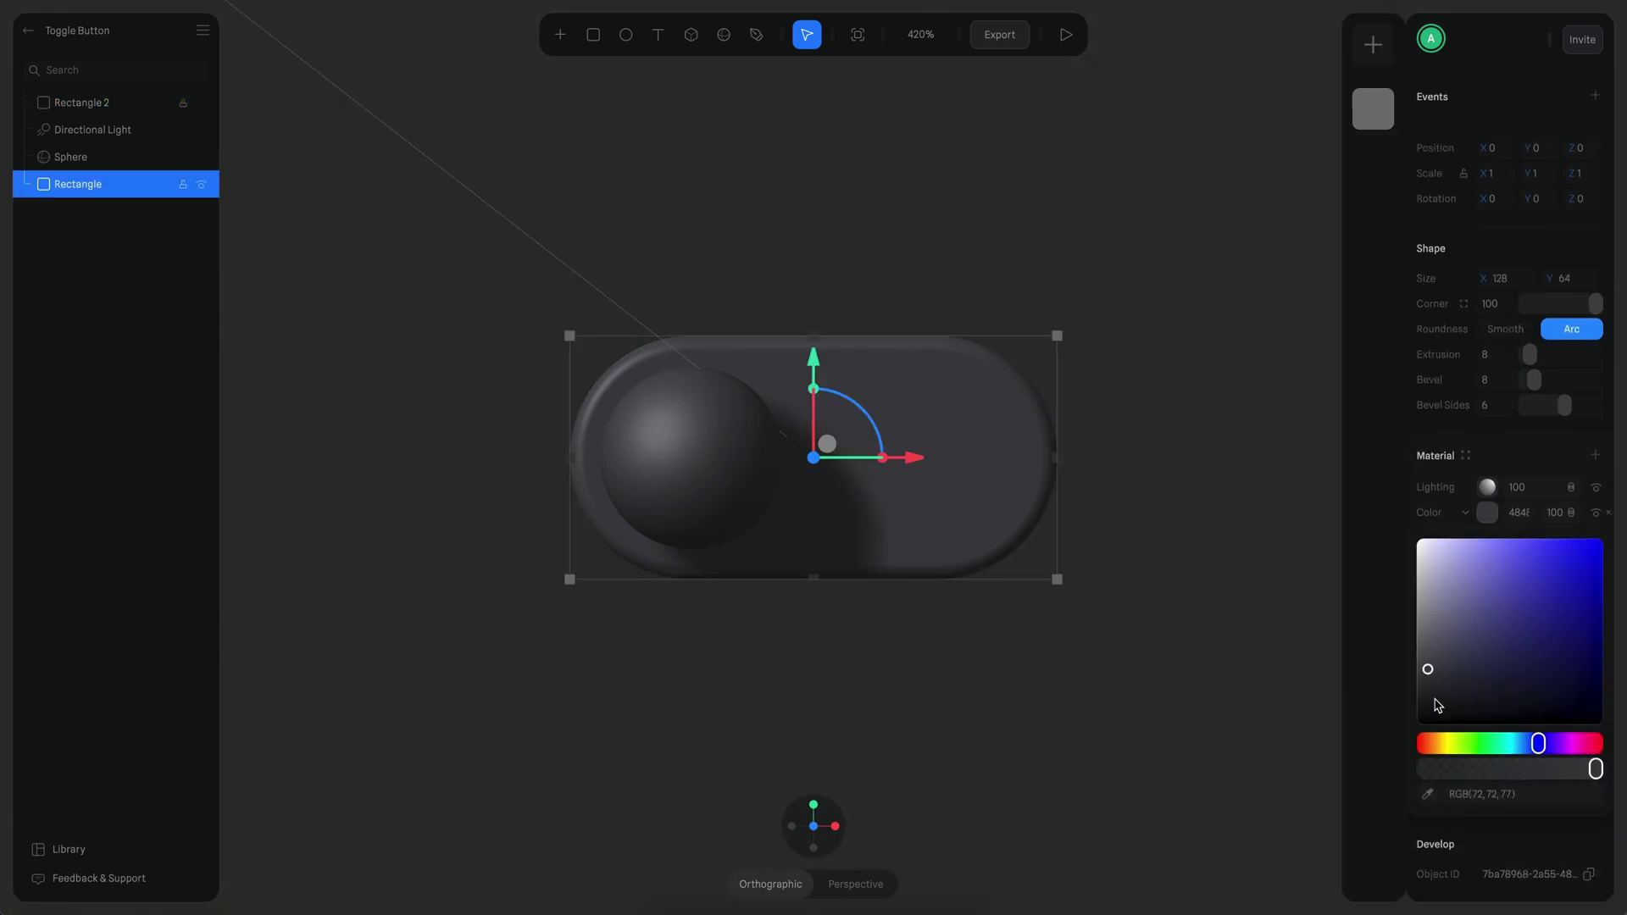
{"action": "left_click_drag", "start_coordinate": [1430, 671], "coordinate": [1428, 689]}
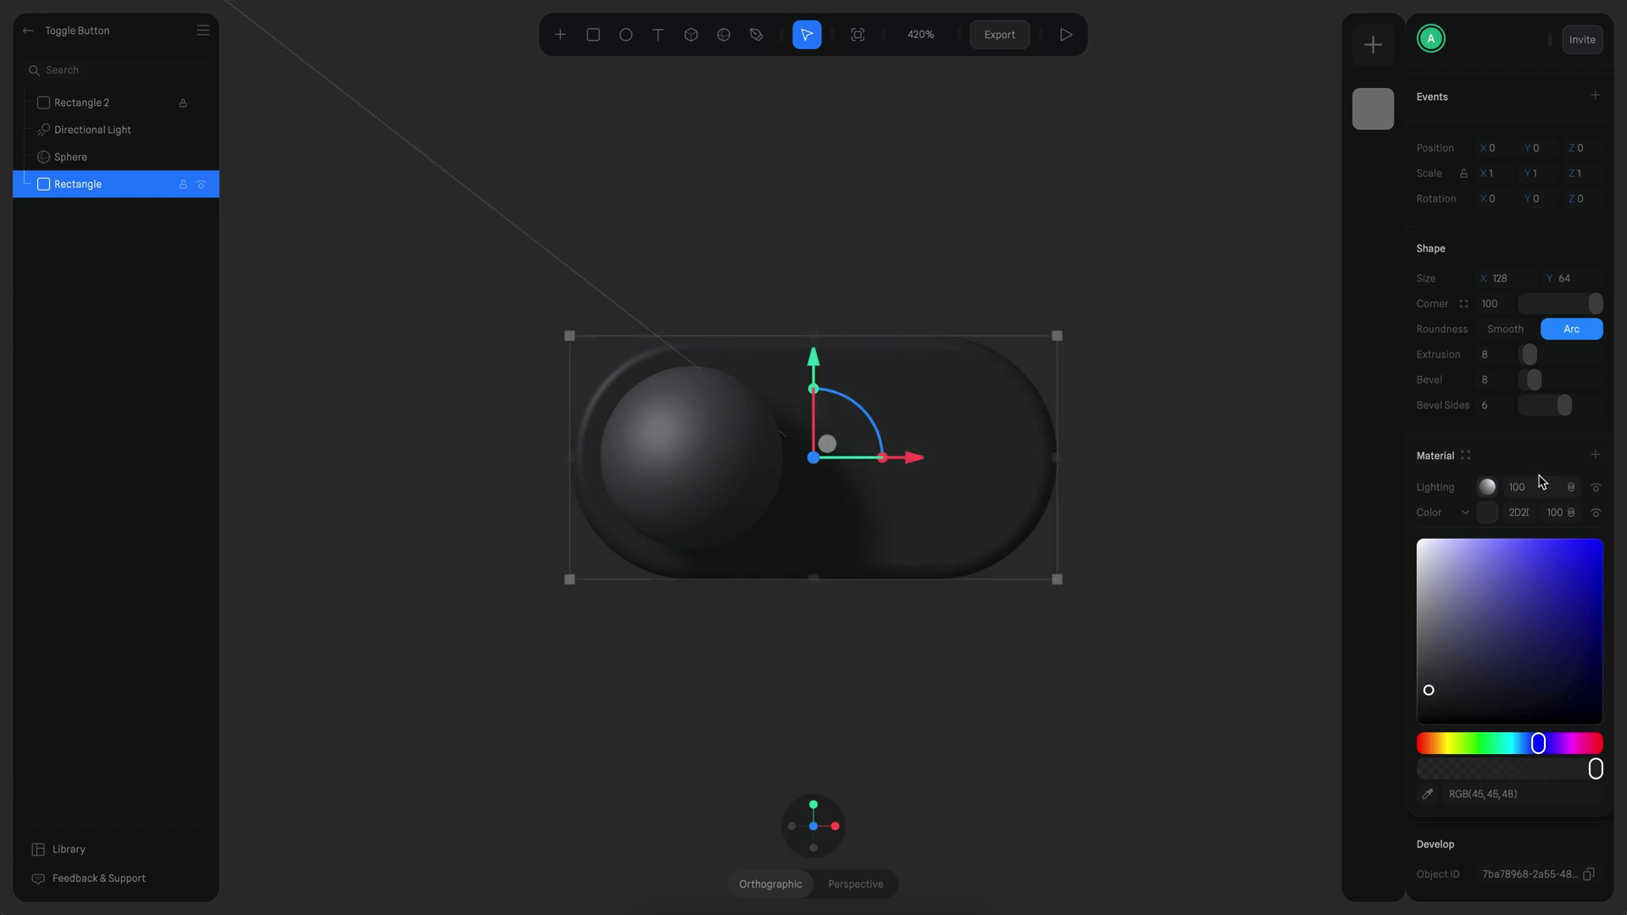
{"action": "left_click", "coordinate": [1573, 486]}
{"action": "left_click", "coordinate": [1550, 546]}
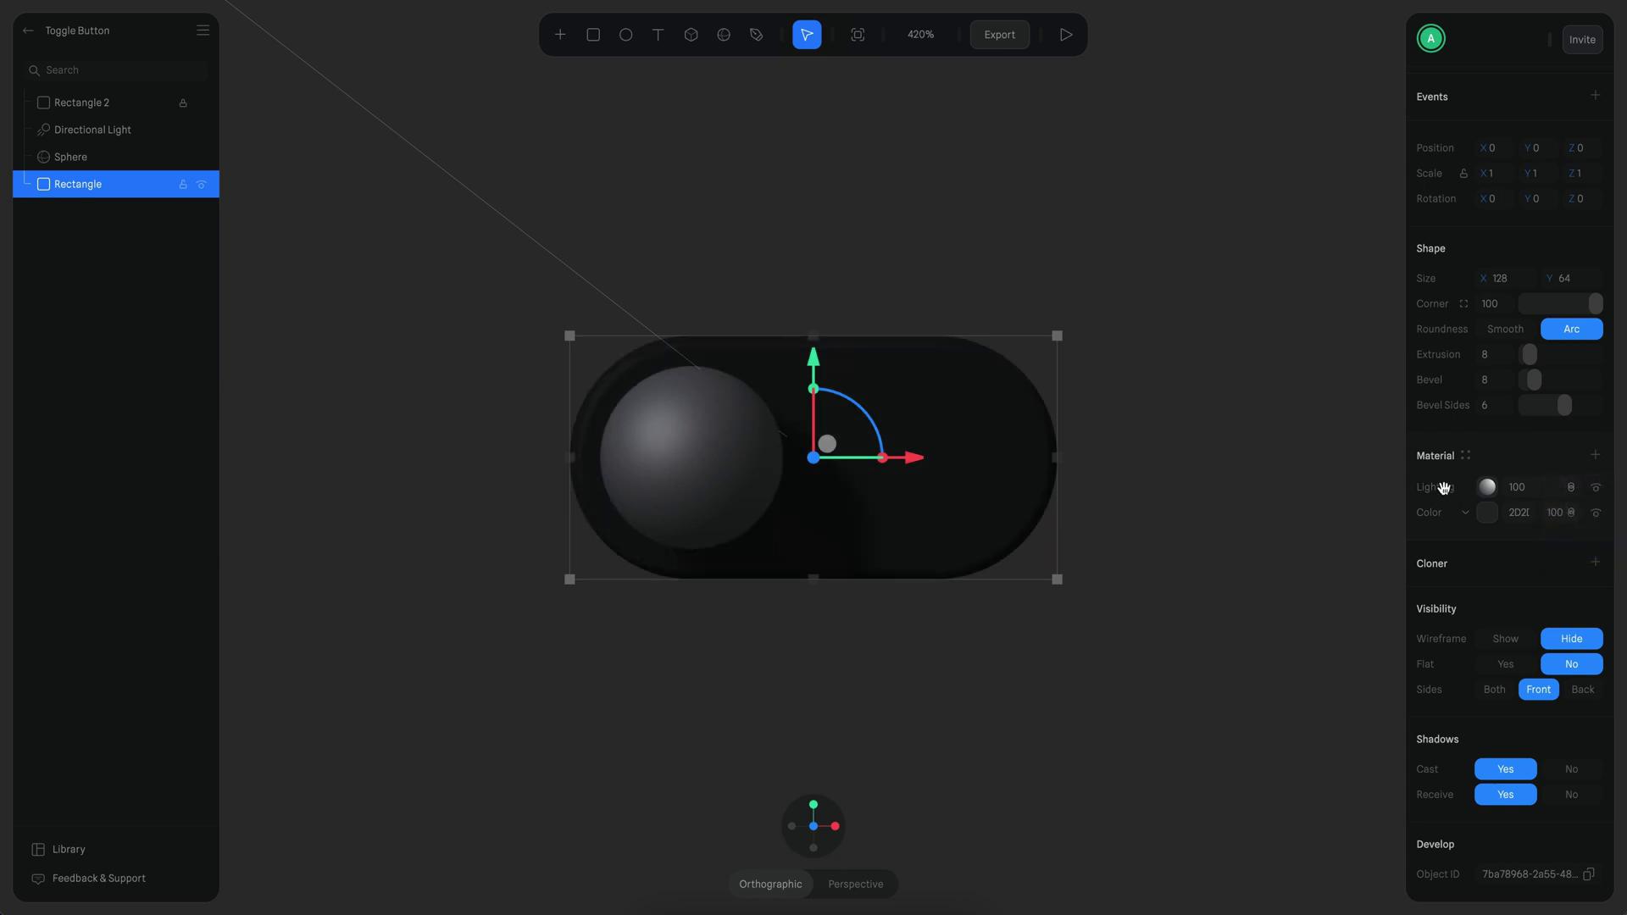
Lighten the toggle base's material colour to a medium-dark grey
{"action": "left_click", "coordinate": [1487, 511]}
{"action": "left_click_drag", "start_coordinate": [1449, 691], "coordinate": [1431, 674]}
{"action": "left_click", "coordinate": [1336, 343]}
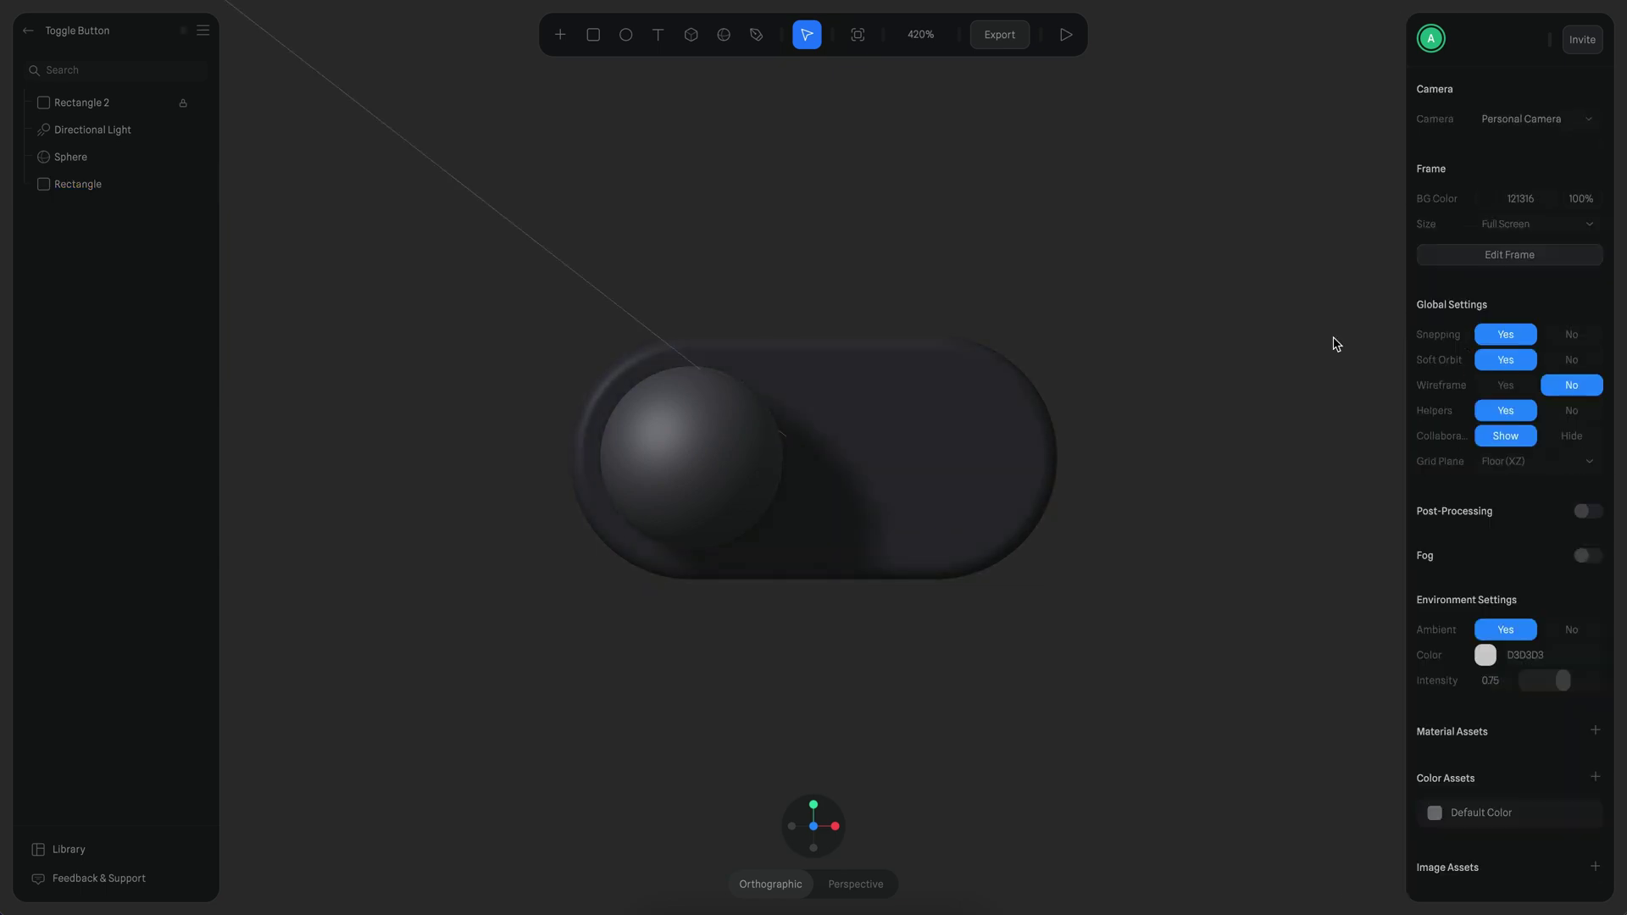
Rename the background square as BG and shift its colour to a slightly bluish dark grey
{"action": "double_click", "coordinate": [112, 103]}
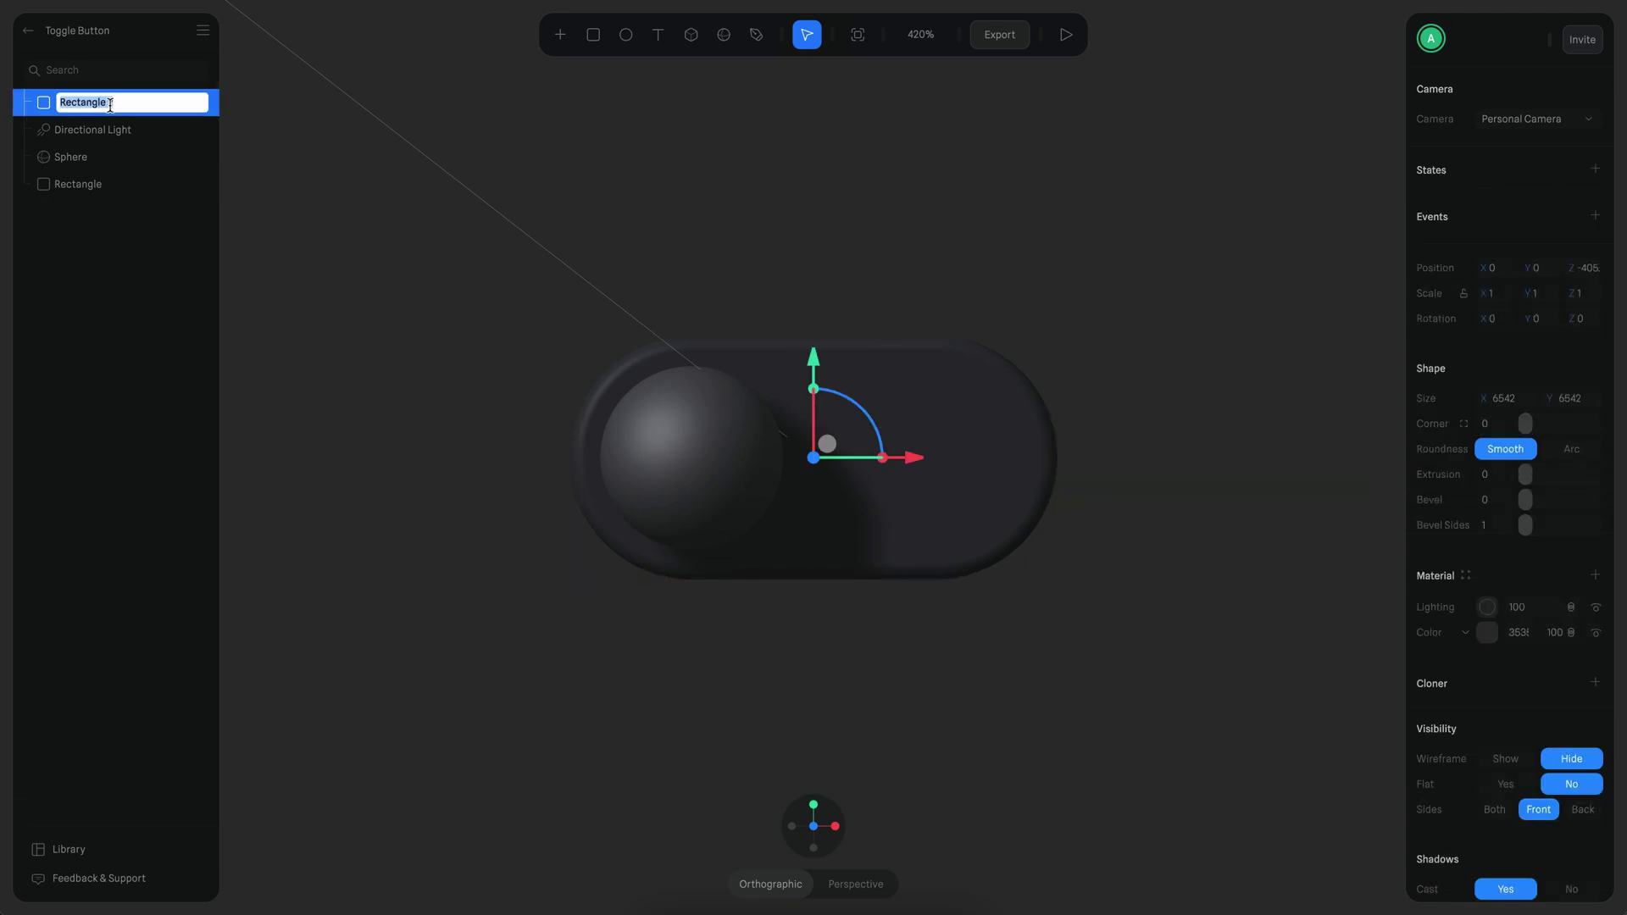
{"action": "type", "text": "BG"}
{"action": "key", "text": "Return"}
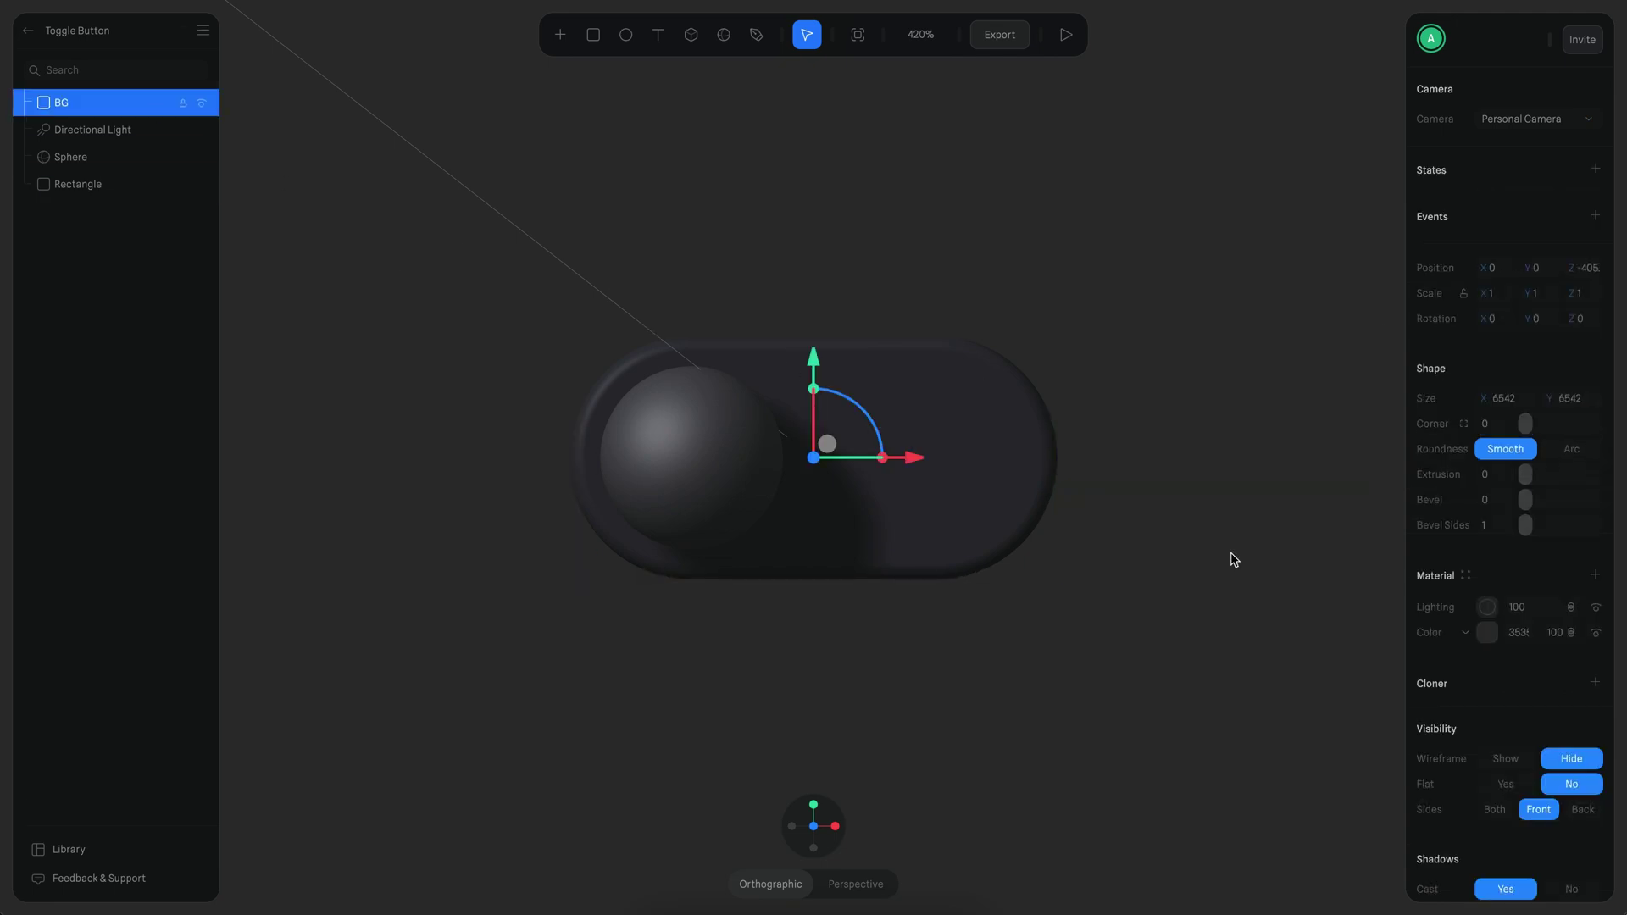
{"action": "left_click", "coordinate": [1487, 633]}
{"action": "left_click_drag", "start_coordinate": [1514, 865], "coordinate": [1532, 864]}
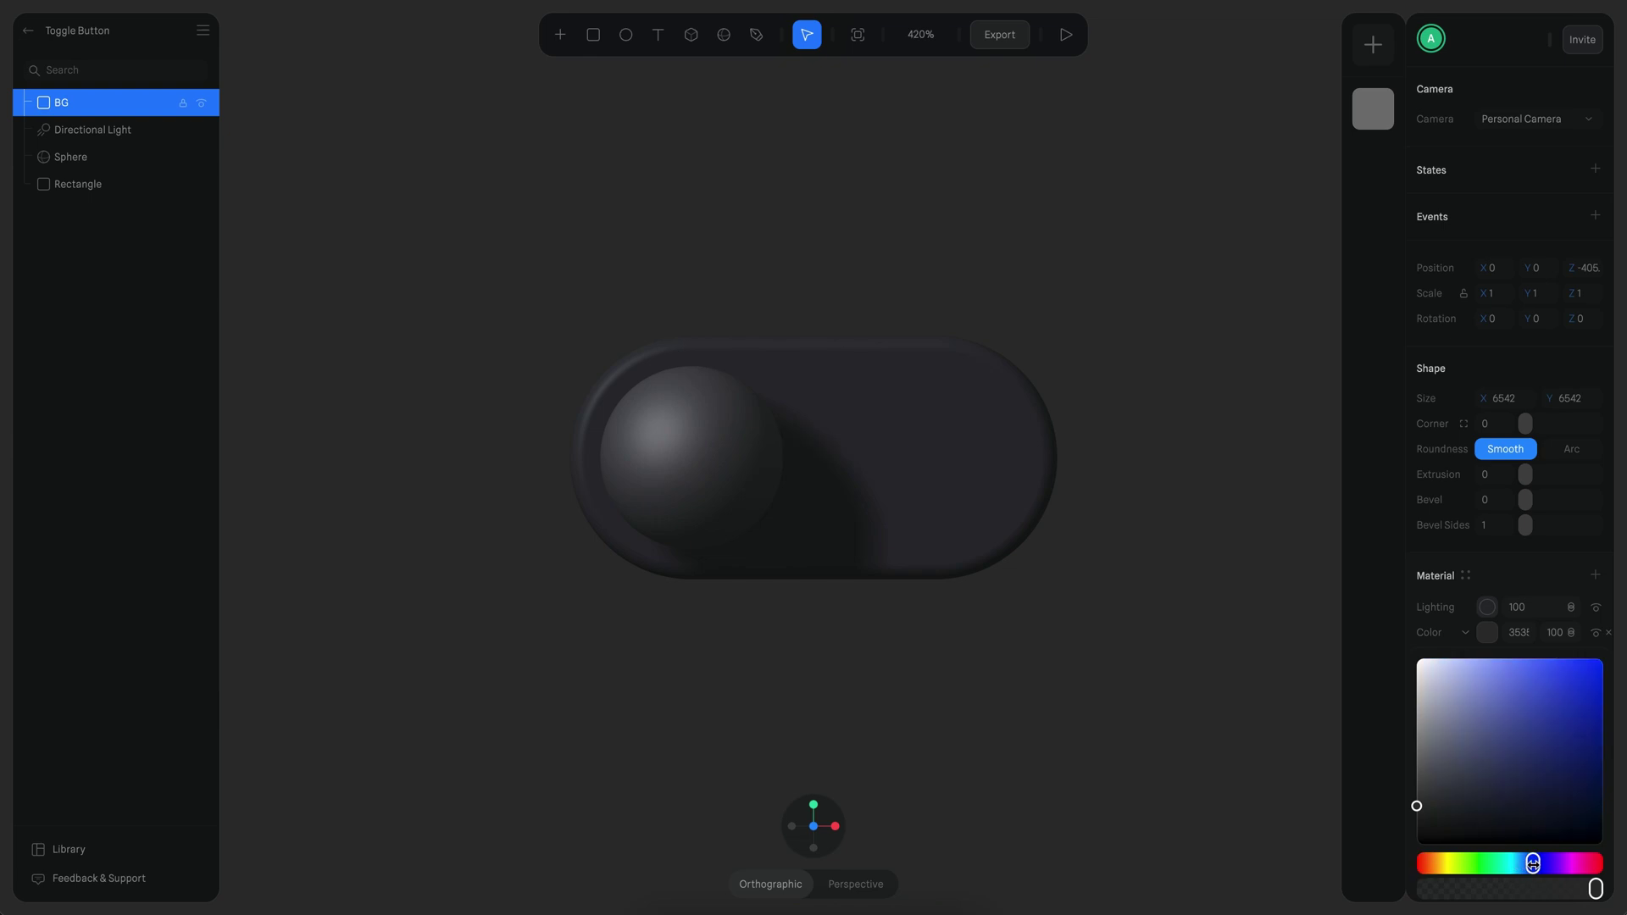
{"action": "left_click_drag", "start_coordinate": [1419, 805], "coordinate": [1439, 803]}
Reduce the lighting amount in the toggle base's material to 50
{"action": "left_click", "coordinate": [1021, 436]}
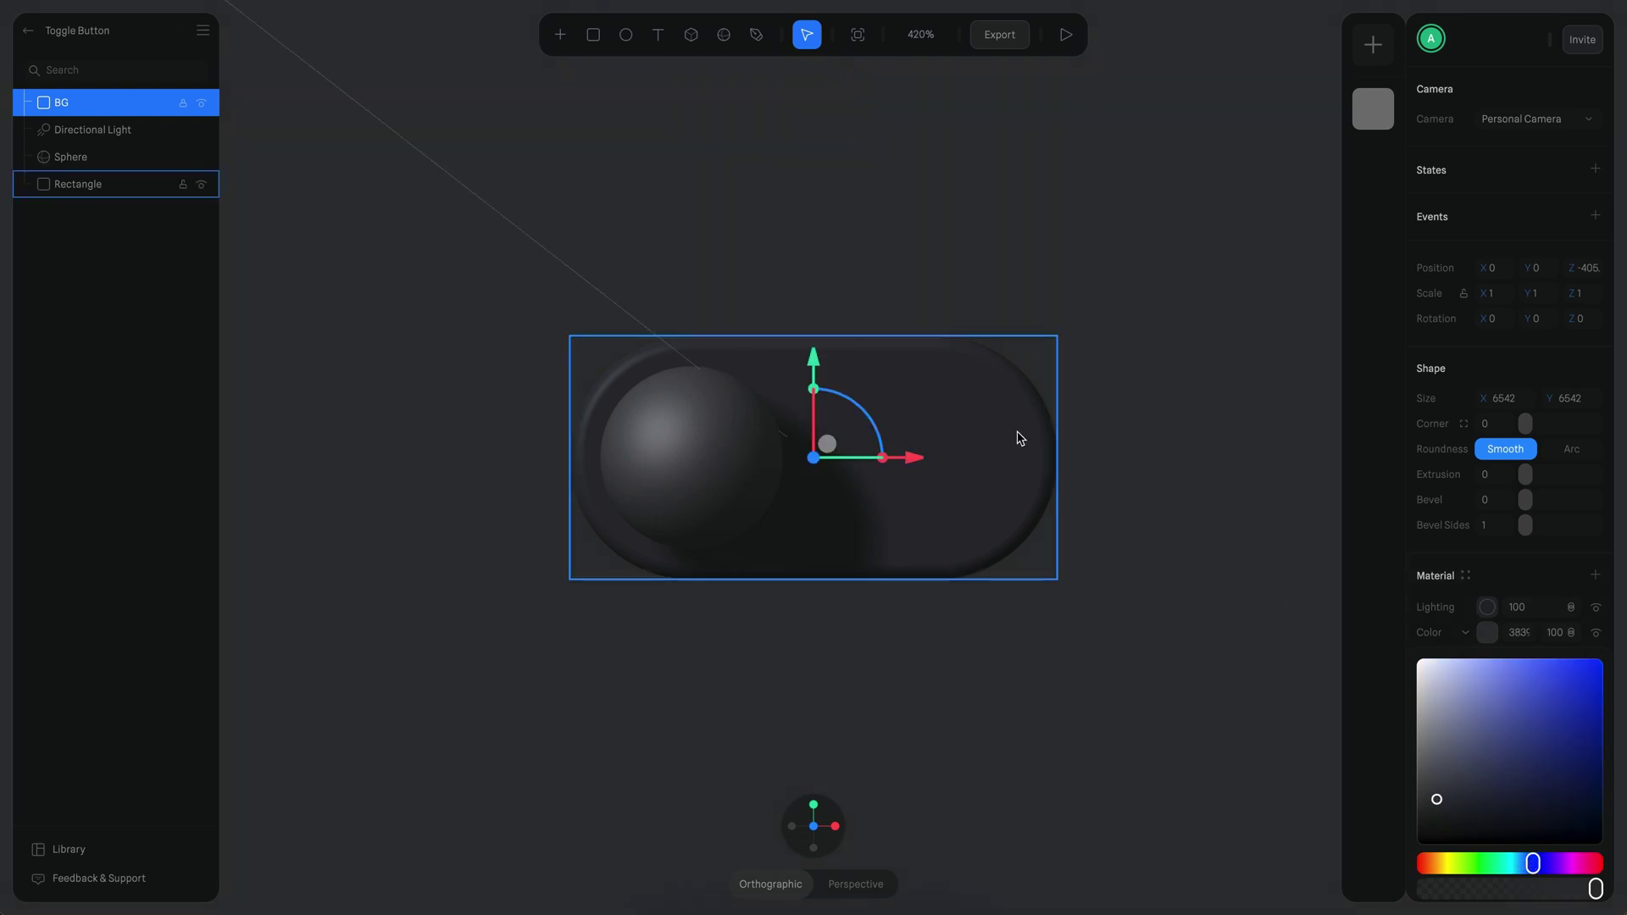
{"action": "left_click", "coordinate": [1491, 608]}
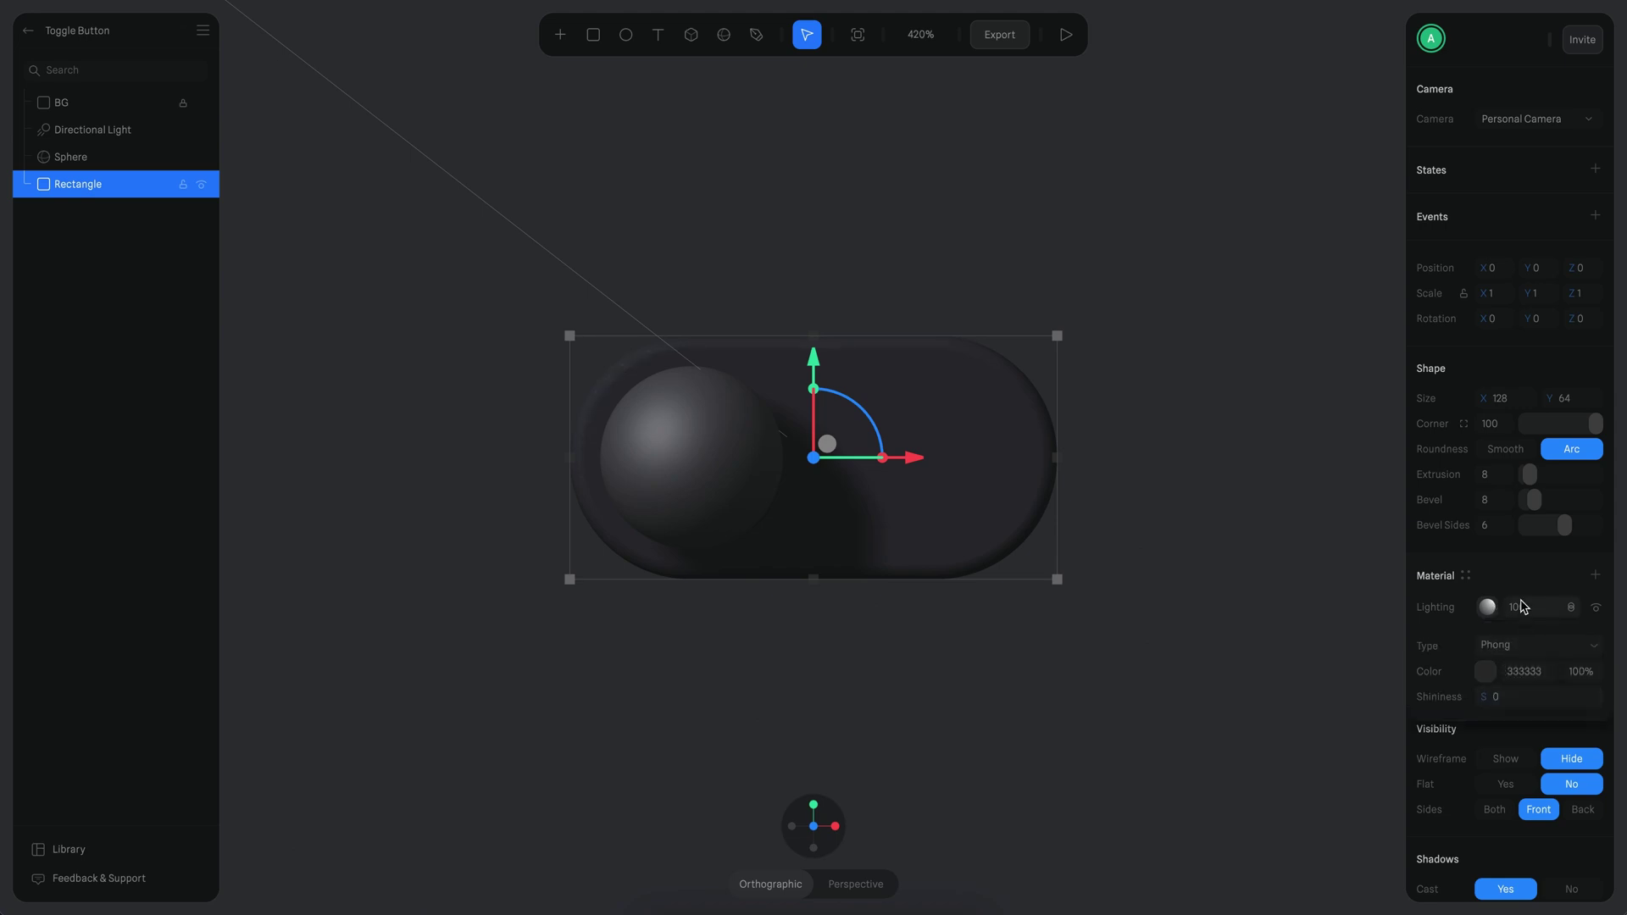
{"action": "left_click", "coordinate": [1516, 584]}
{"action": "left_click_drag", "start_coordinate": [1508, 610], "coordinate": [1484, 609]}
{"action": "left_click", "coordinate": [1552, 610]}
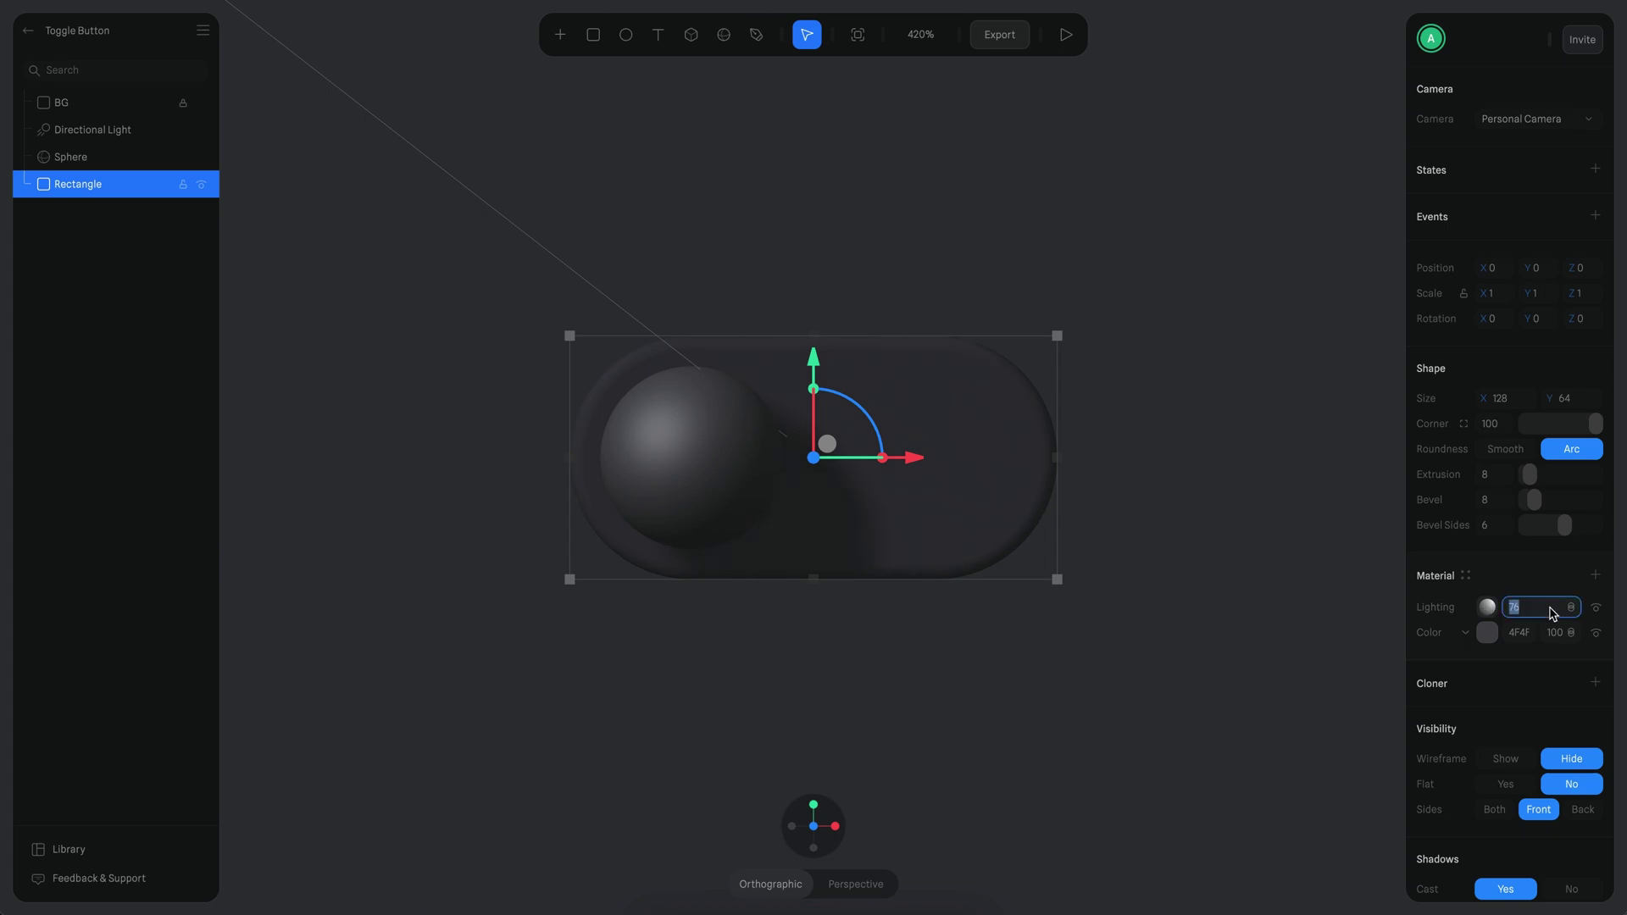
{"action": "type", "text": "50"}
{"action": "key", "text": "Return"}
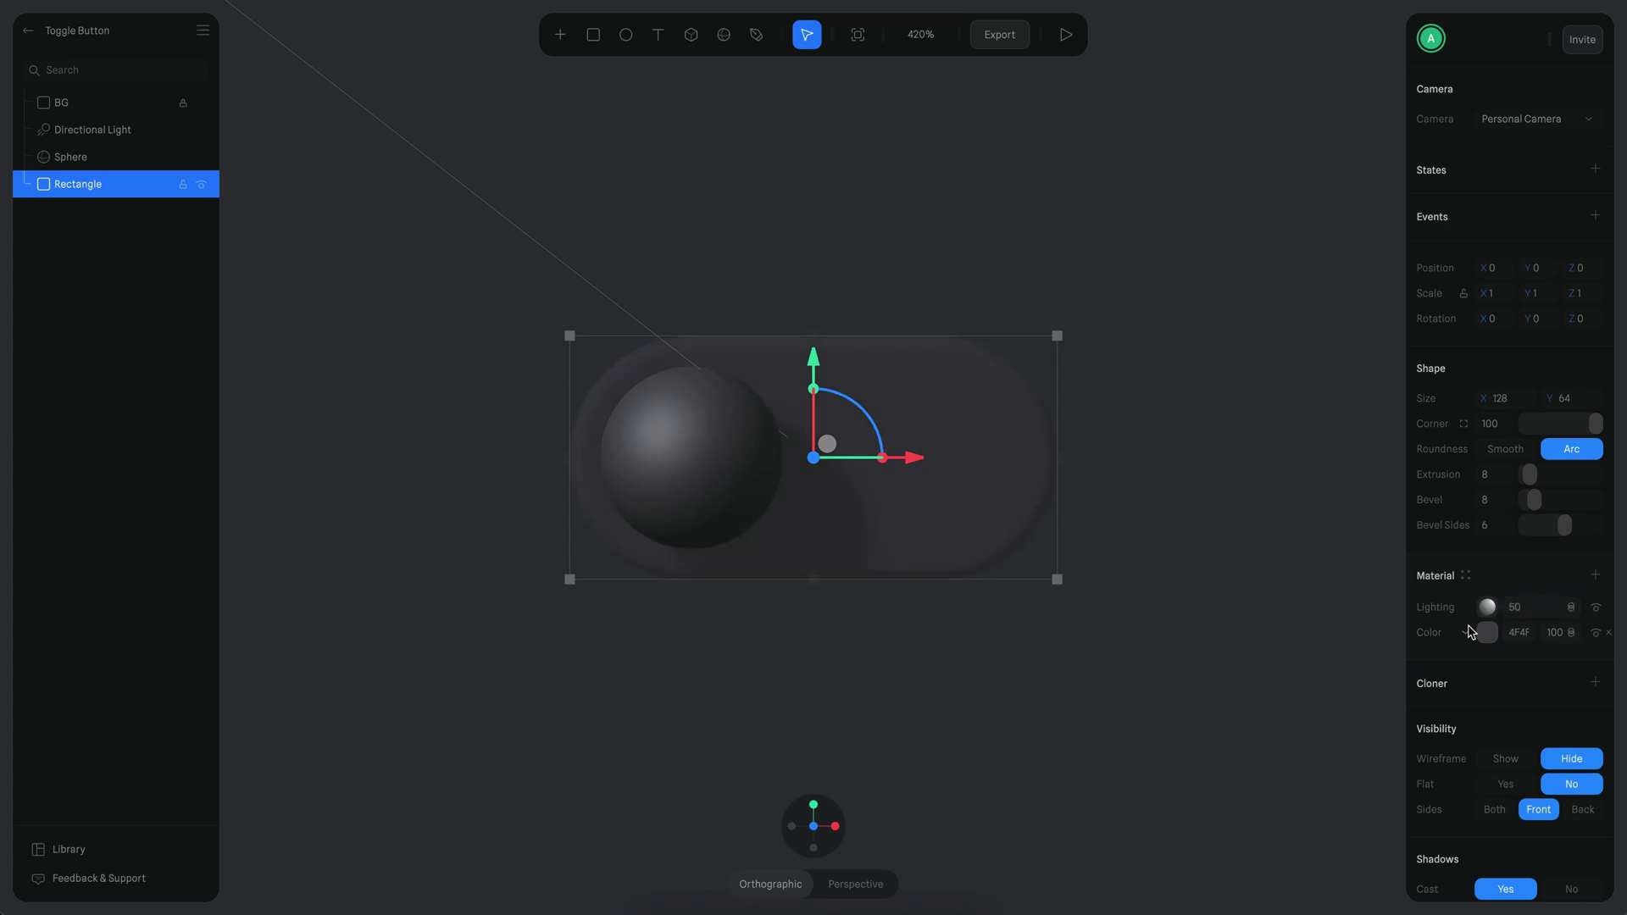
Darken the toggle base's colour and set its material lighting amount to 70
{"action": "left_click", "coordinate": [1487, 632]}
{"action": "mouse_move", "coordinate": [1439, 786]}
{"action": "left_mouse_down"}
{"action": "mouse_move", "coordinate": [1462, 786]}
{"action": "mouse_move", "coordinate": [1435, 801]}
{"action": "left_mouse_up"}
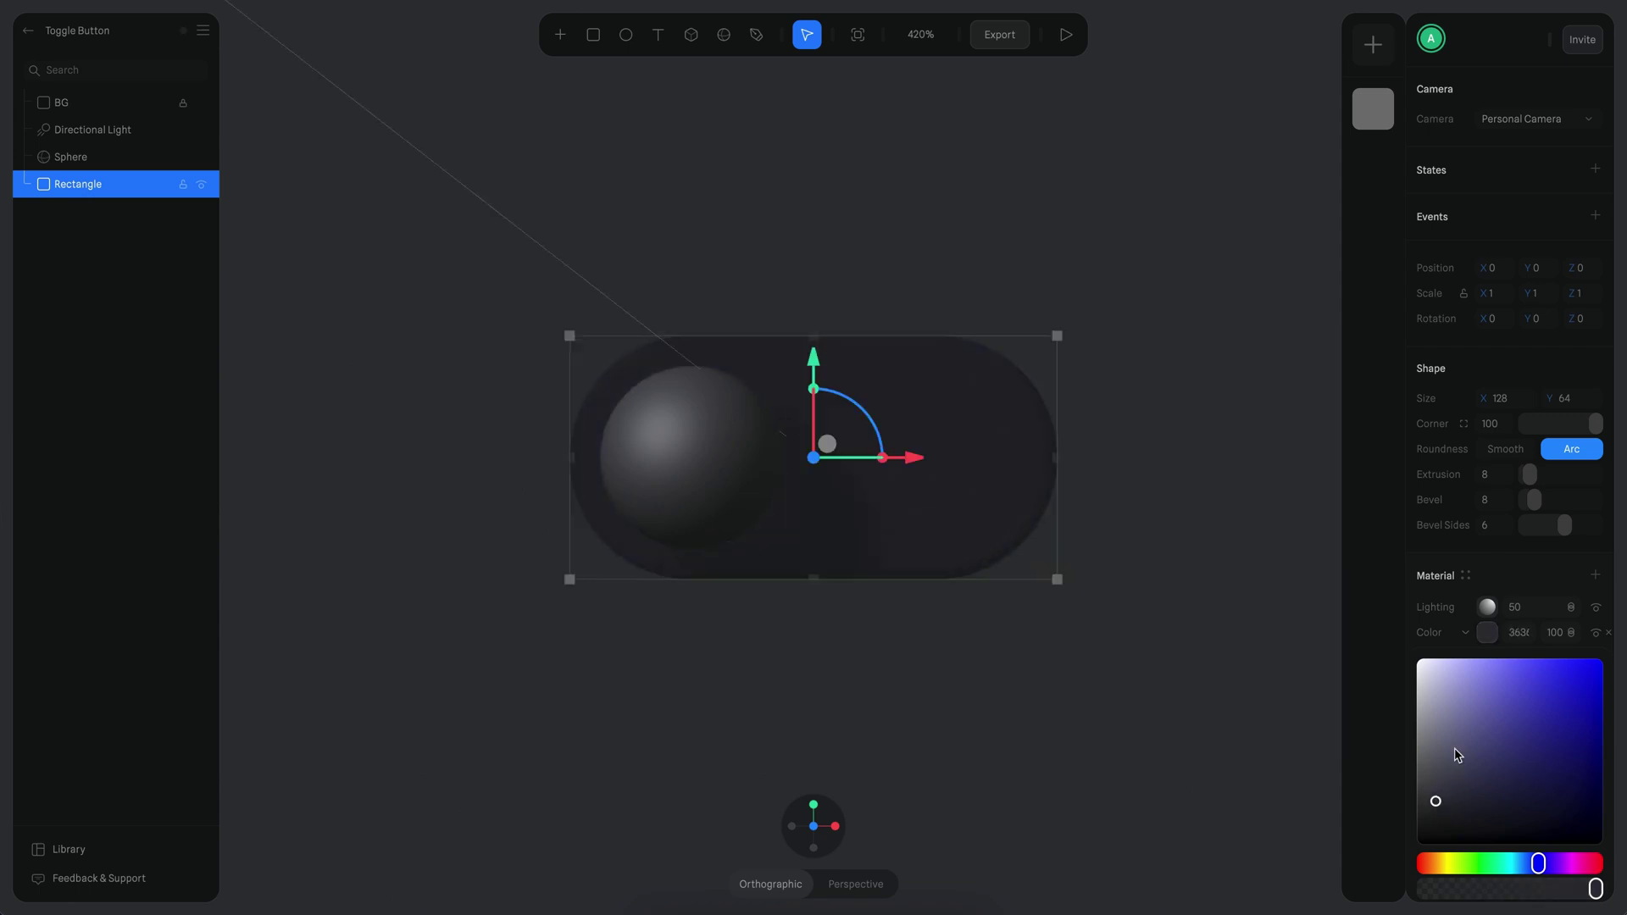
{"action": "left_click", "coordinate": [1526, 608]}
{"action": "type", "text": "70"}
{"action": "key", "text": "Return"}
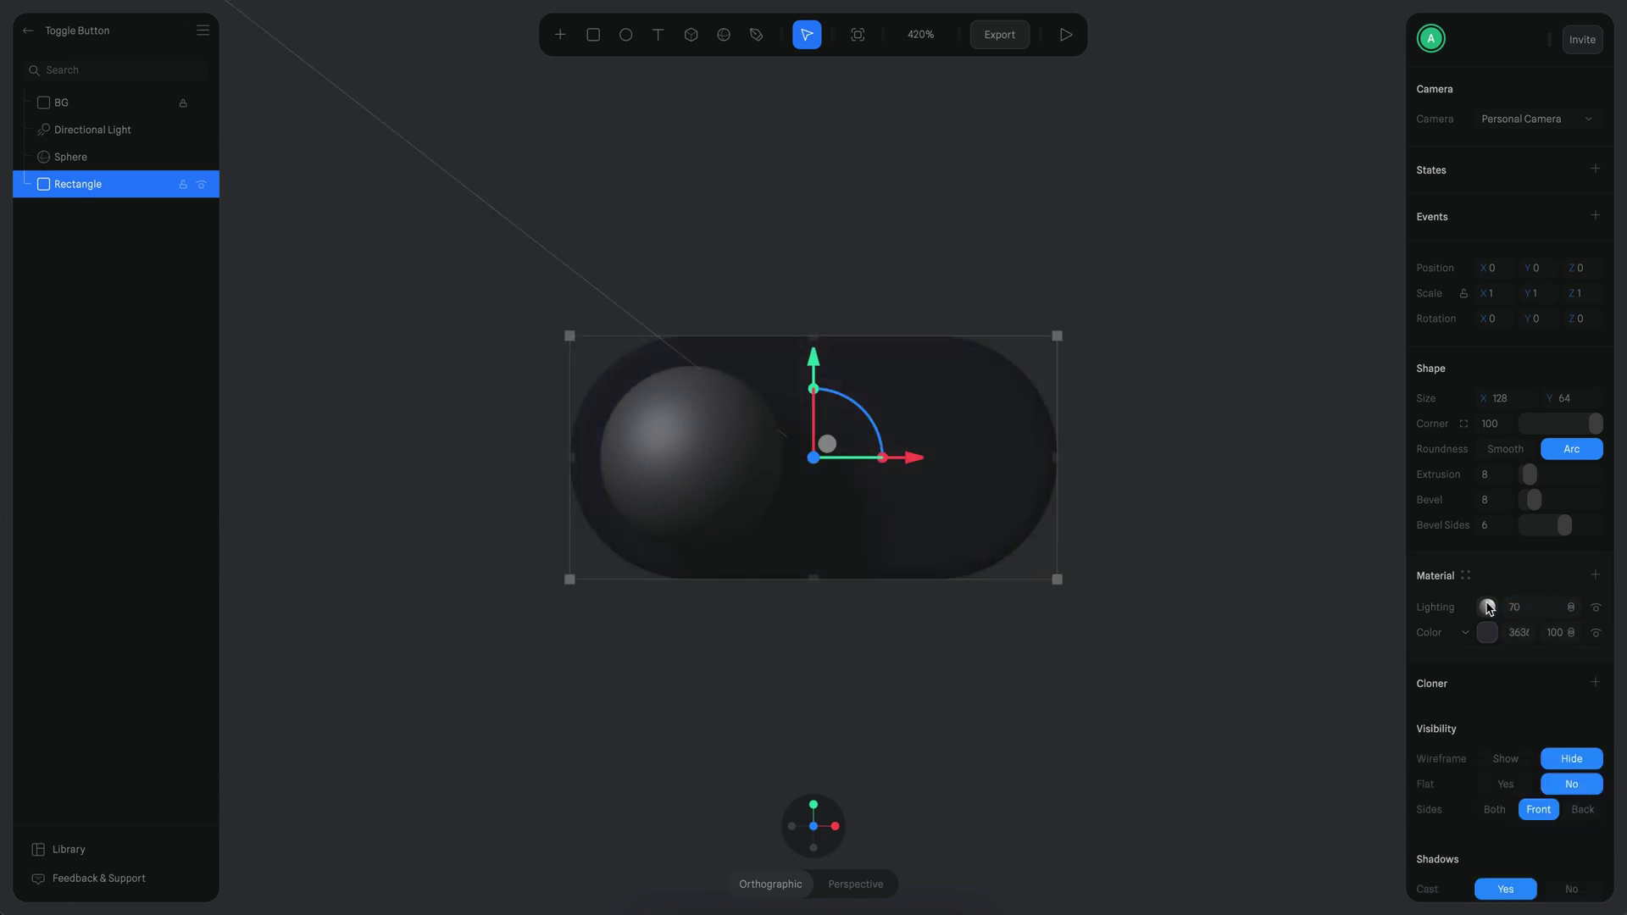
Lighten the toggle base's colour slightly to a more neutral dark grey and deselect it
{"action": "left_click", "coordinate": [1487, 632]}
{"action": "left_click_drag", "start_coordinate": [1441, 806], "coordinate": [1431, 798]}
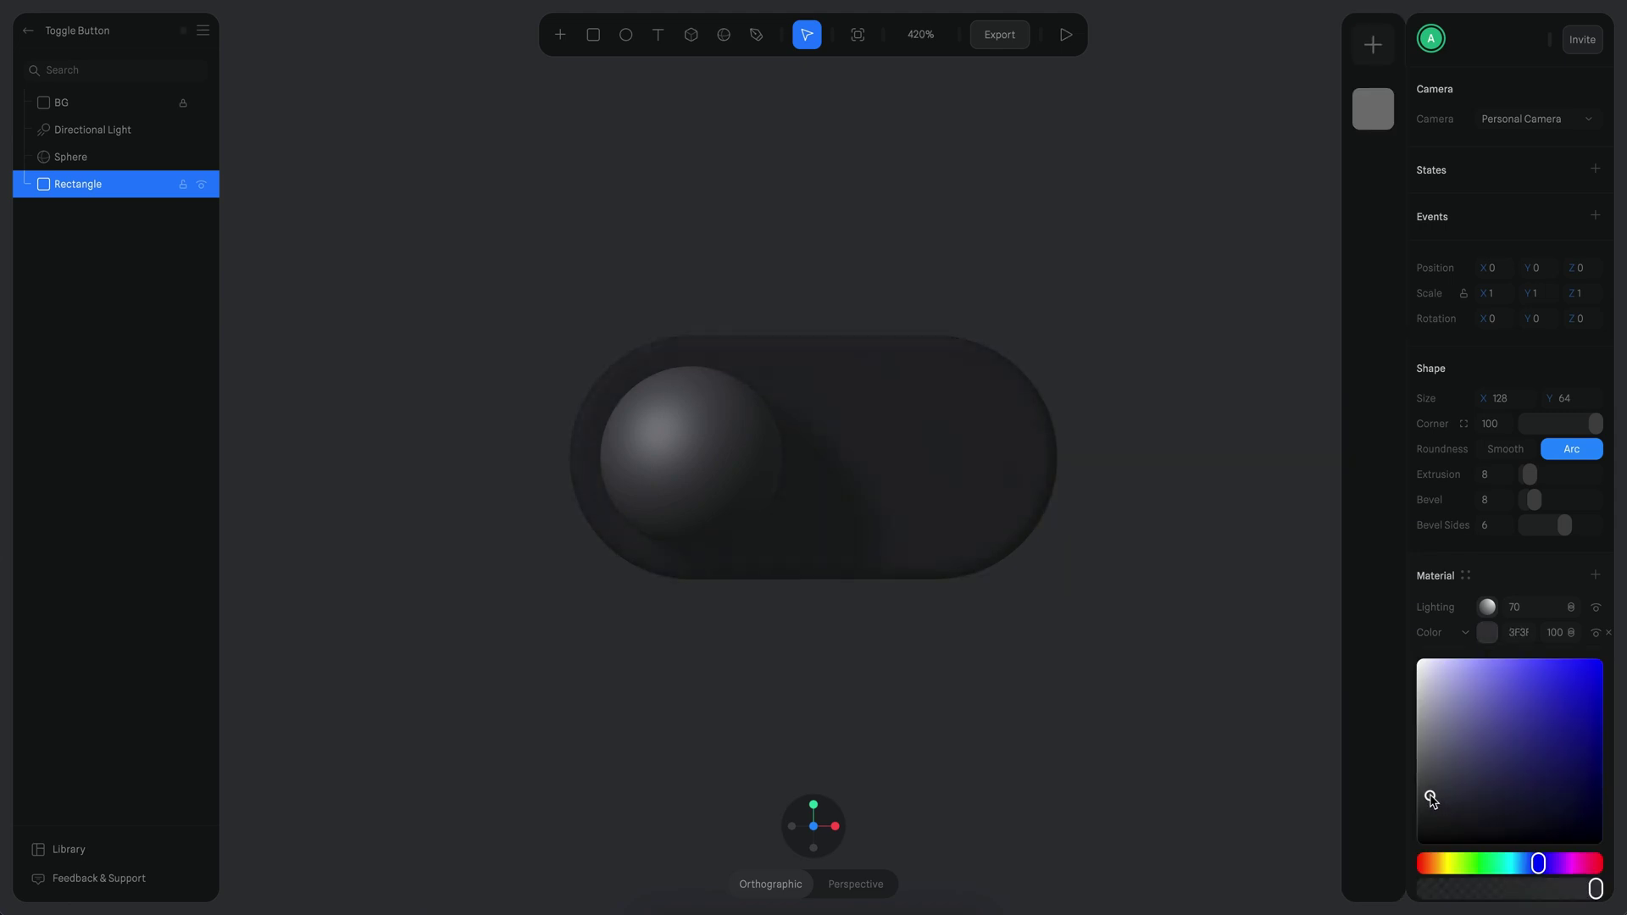
{"action": "left_click", "coordinate": [943, 234]}
Add a second directional light and place it up and to the left of the toggle, about X -108, Y 65
{"action": "left_click", "coordinate": [560, 34]}
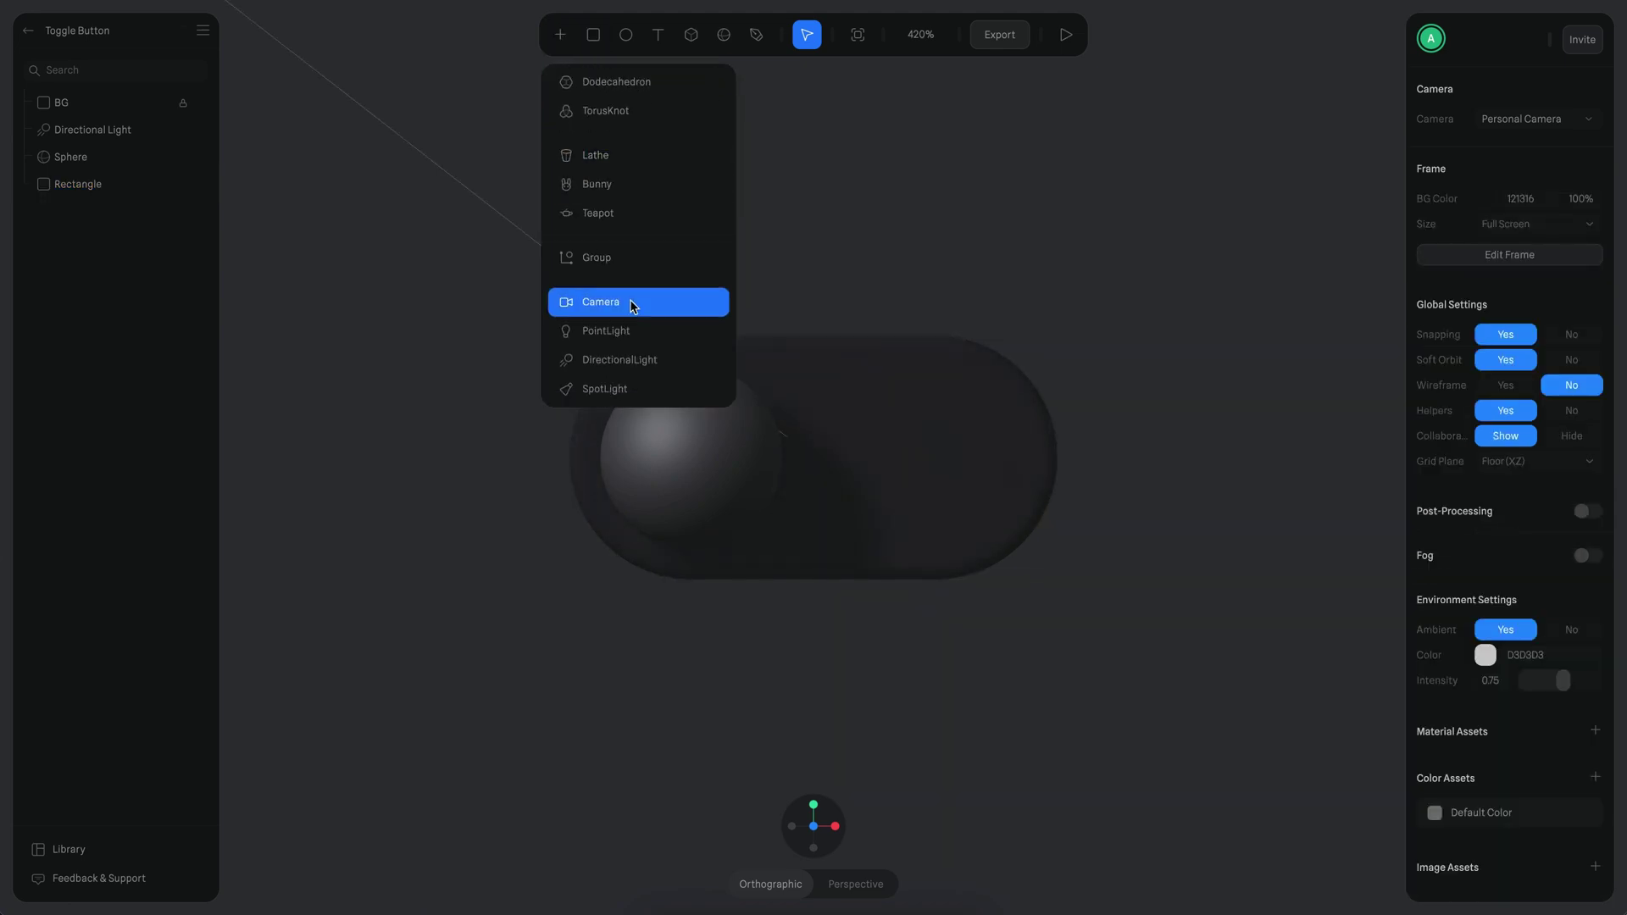
{"action": "left_click", "coordinate": [622, 359]}
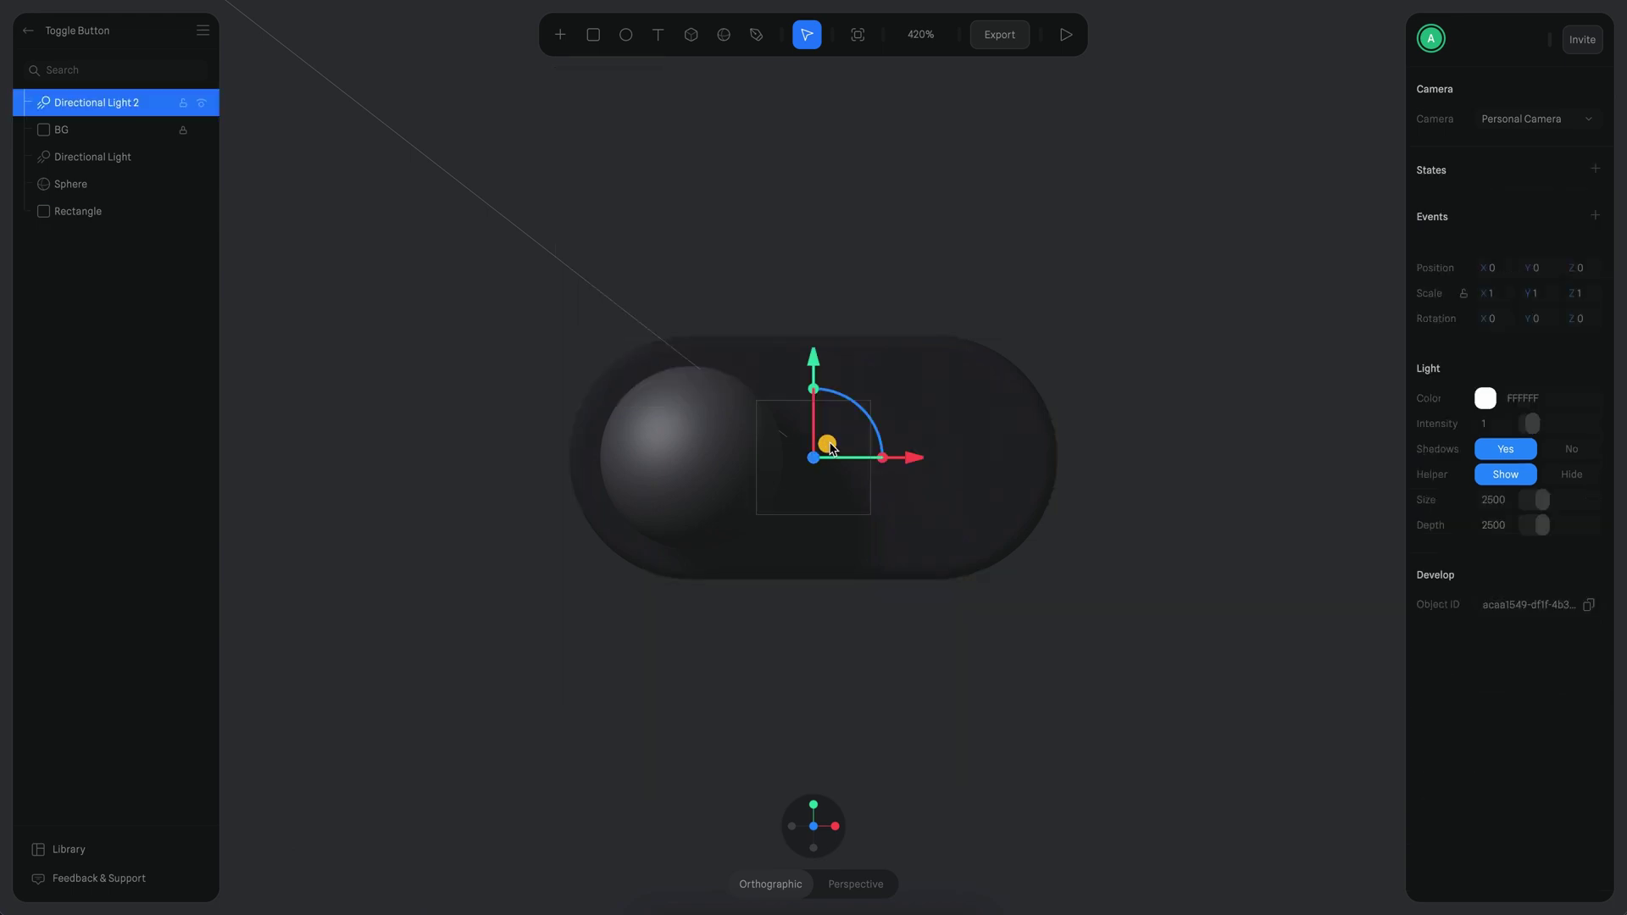
{"action": "left_click_drag", "start_coordinate": [828, 444], "coordinate": [414, 196]}
Push the second directional light behind the toggle along the Z axis to about -122
{"action": "scroll", "coordinate": [886, 265], "scroll_direction": "down", "scroll_amount": 3}
{"action": "left_click_drag", "start_coordinate": [886, 265], "coordinate": [973, 315], "text": "alt"}
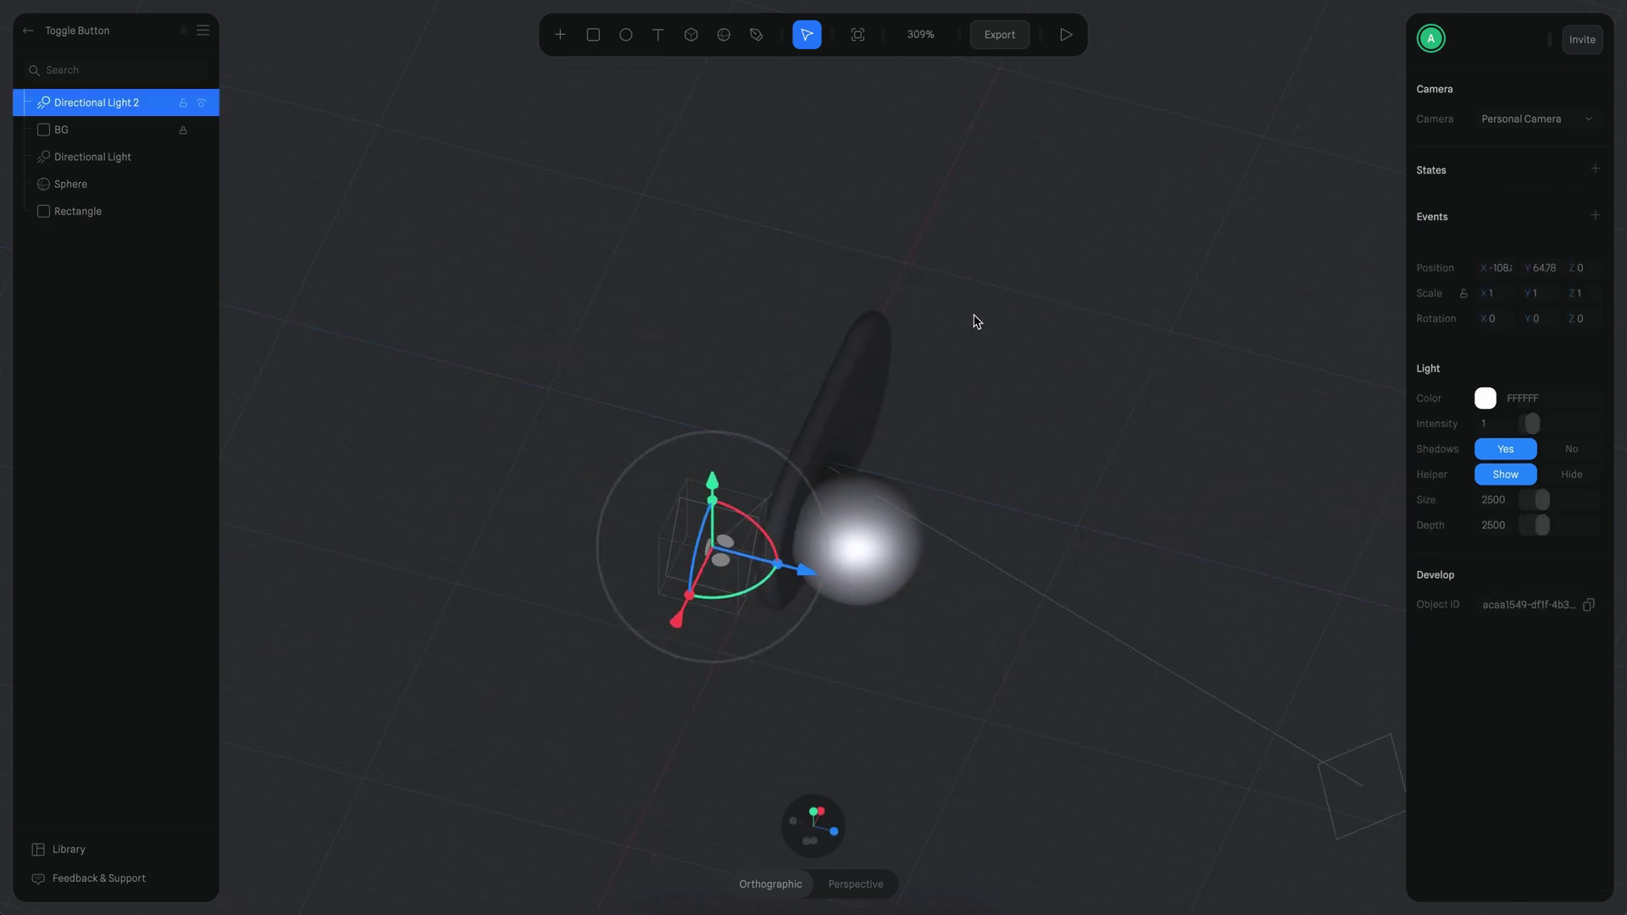
{"action": "left_click_drag", "start_coordinate": [816, 573], "coordinate": [496, 493]}
{"action": "left_click", "coordinate": [651, 237]}
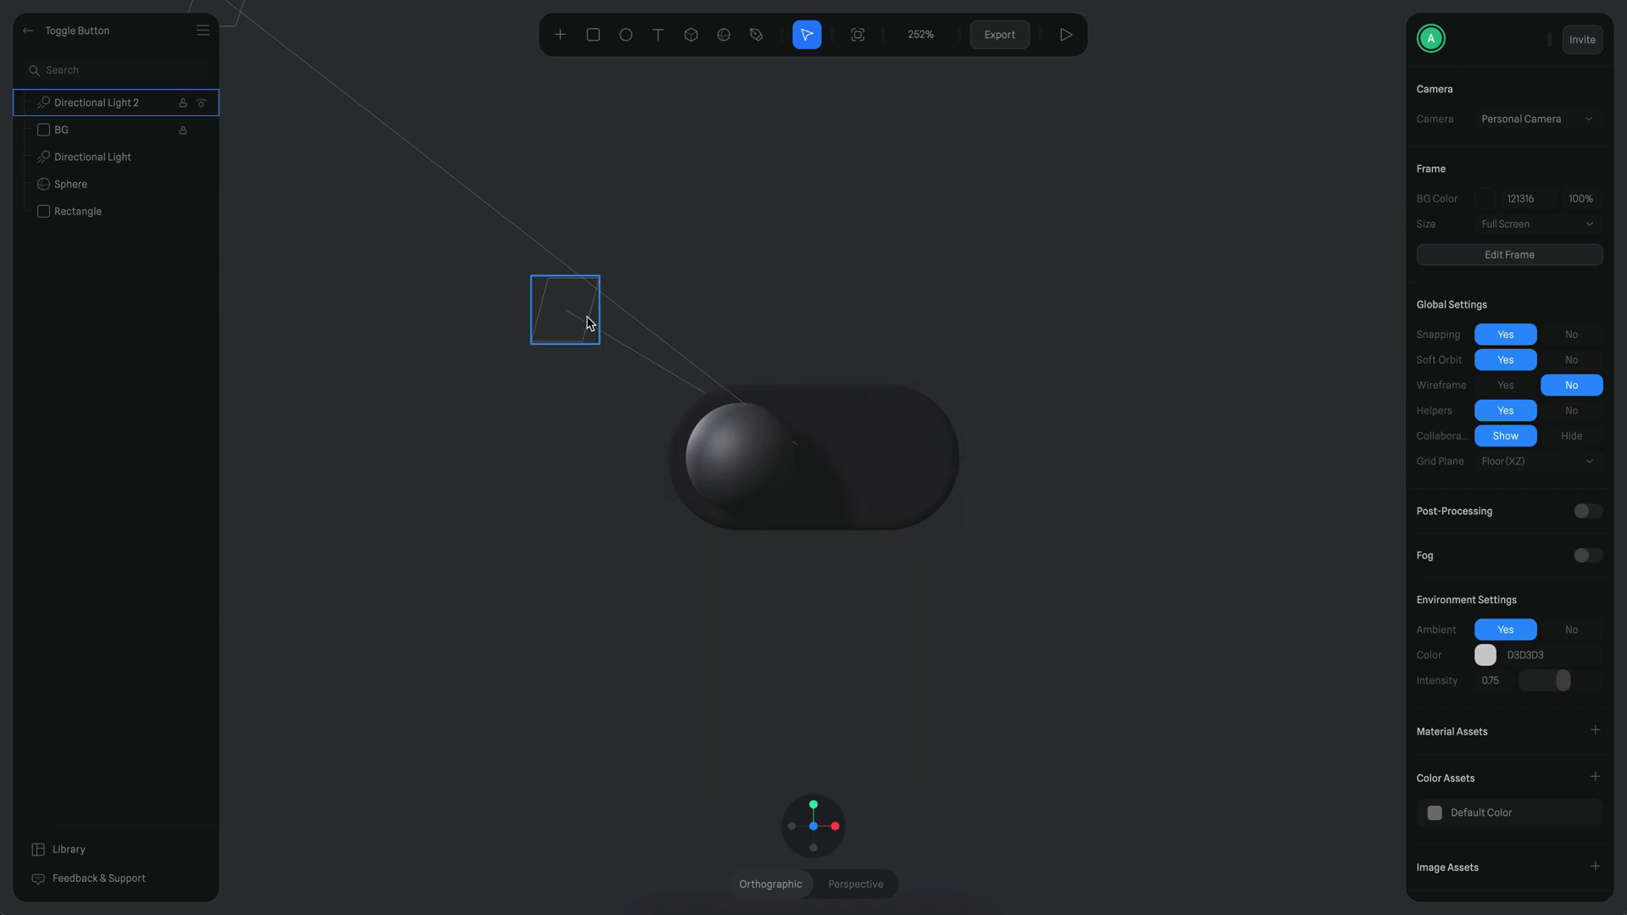
Raise the second directional light's intensity to 3.5 and shift it outward to about X -128, Y 67
{"action": "scroll", "coordinate": [590, 323], "scroll_direction": "up", "scroll_amount": 2}
{"action": "left_click", "coordinate": [521, 288]}
{"action": "left_click_drag", "start_coordinate": [1544, 423], "coordinate": [1560, 423]}
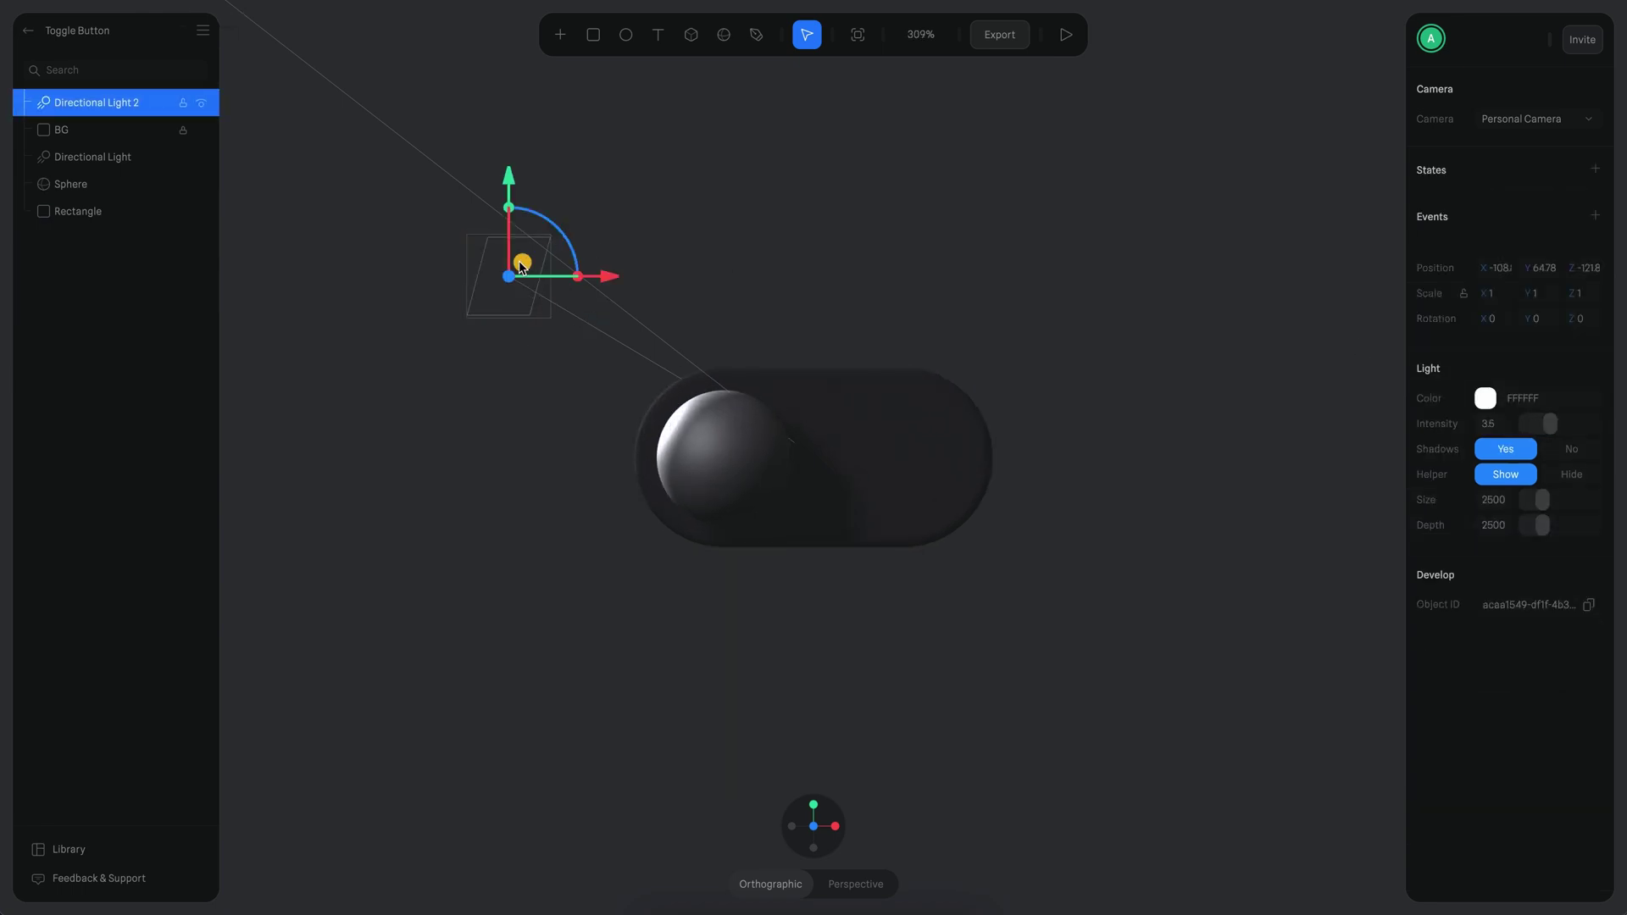
{"action": "left_click_drag", "start_coordinate": [521, 261], "coordinate": [468, 257]}
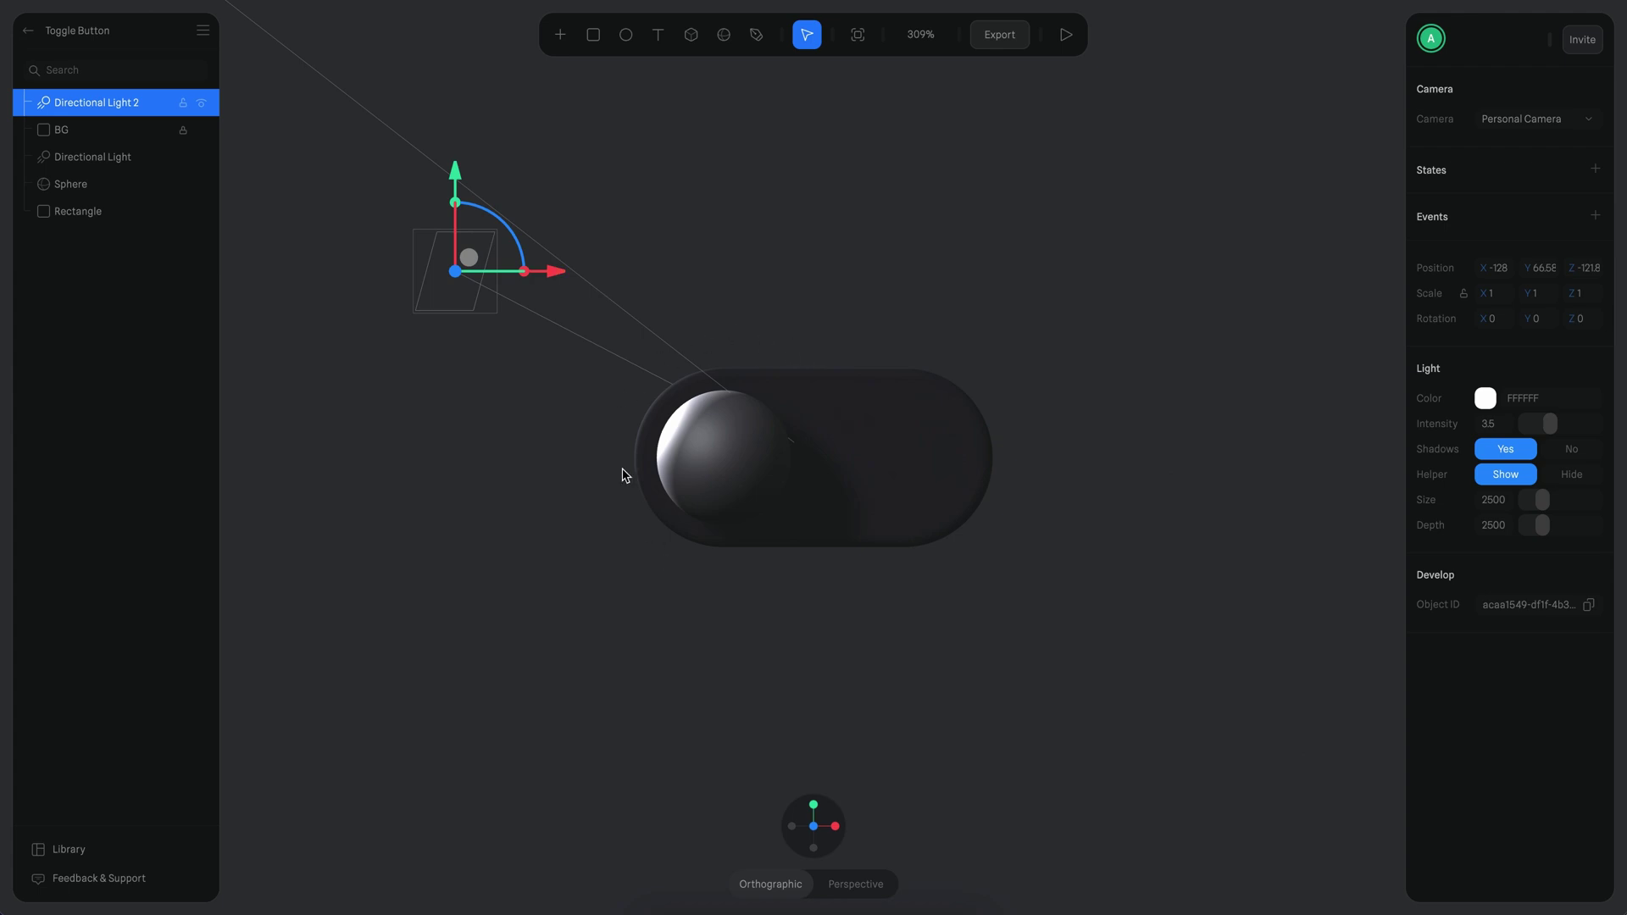
Add a new material layer to the toggle base and set its type to Depth
{"action": "scroll", "coordinate": [755, 373], "scroll_direction": "up", "scroll_amount": 5}
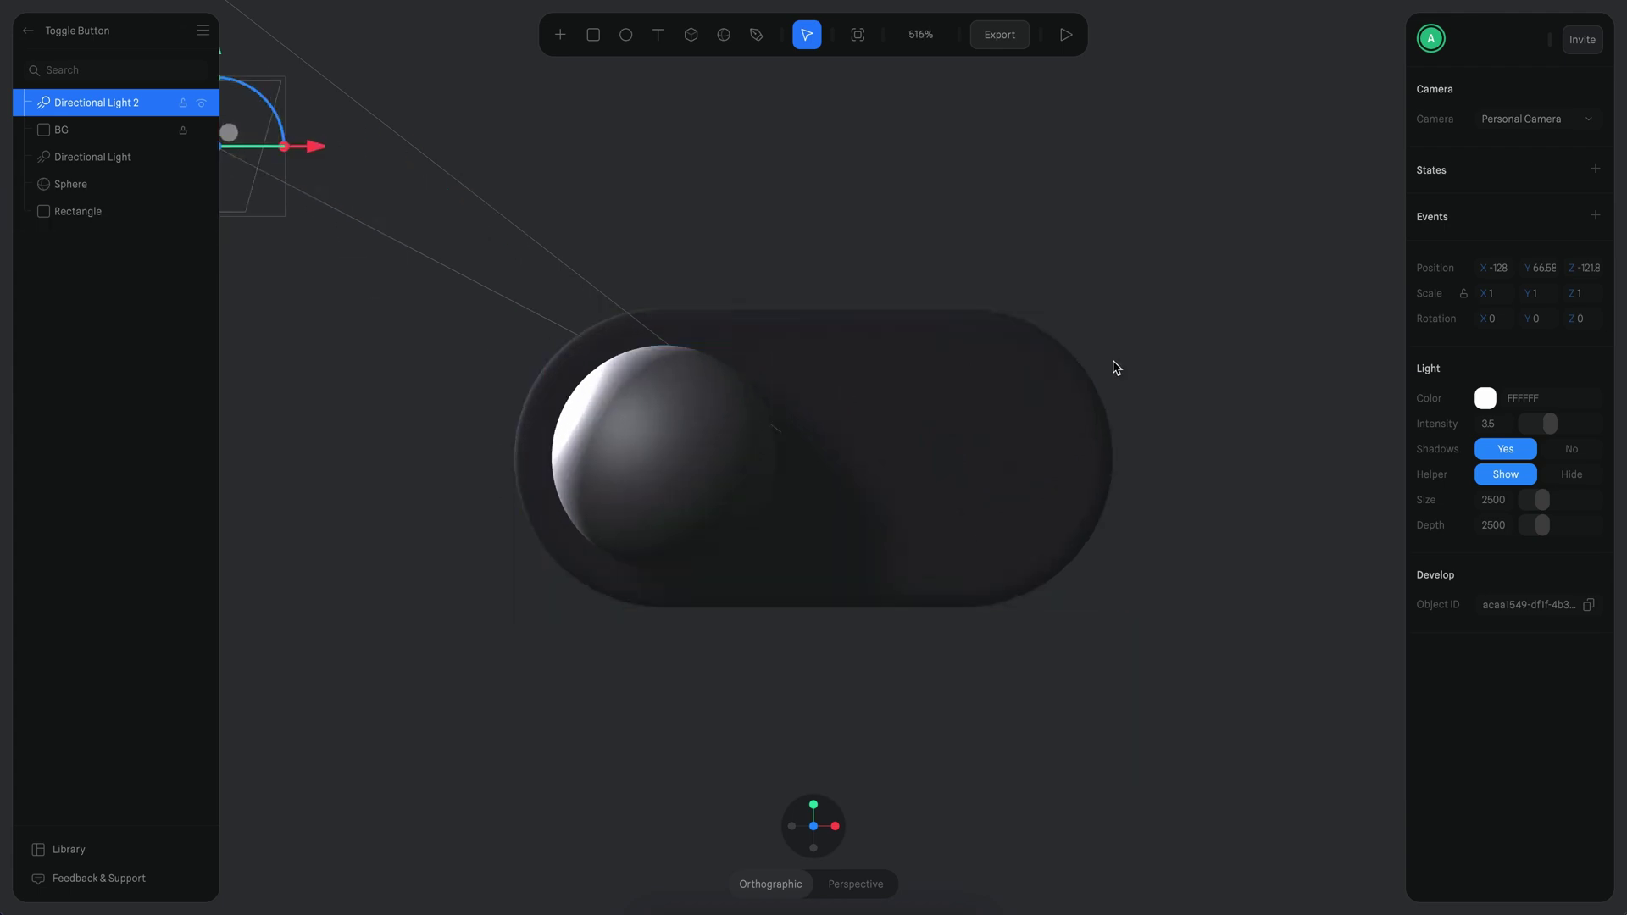
{"action": "scroll", "coordinate": [1116, 367], "scroll_direction": "down", "scroll_amount": 3}
{"action": "left_click", "coordinate": [949, 389]}
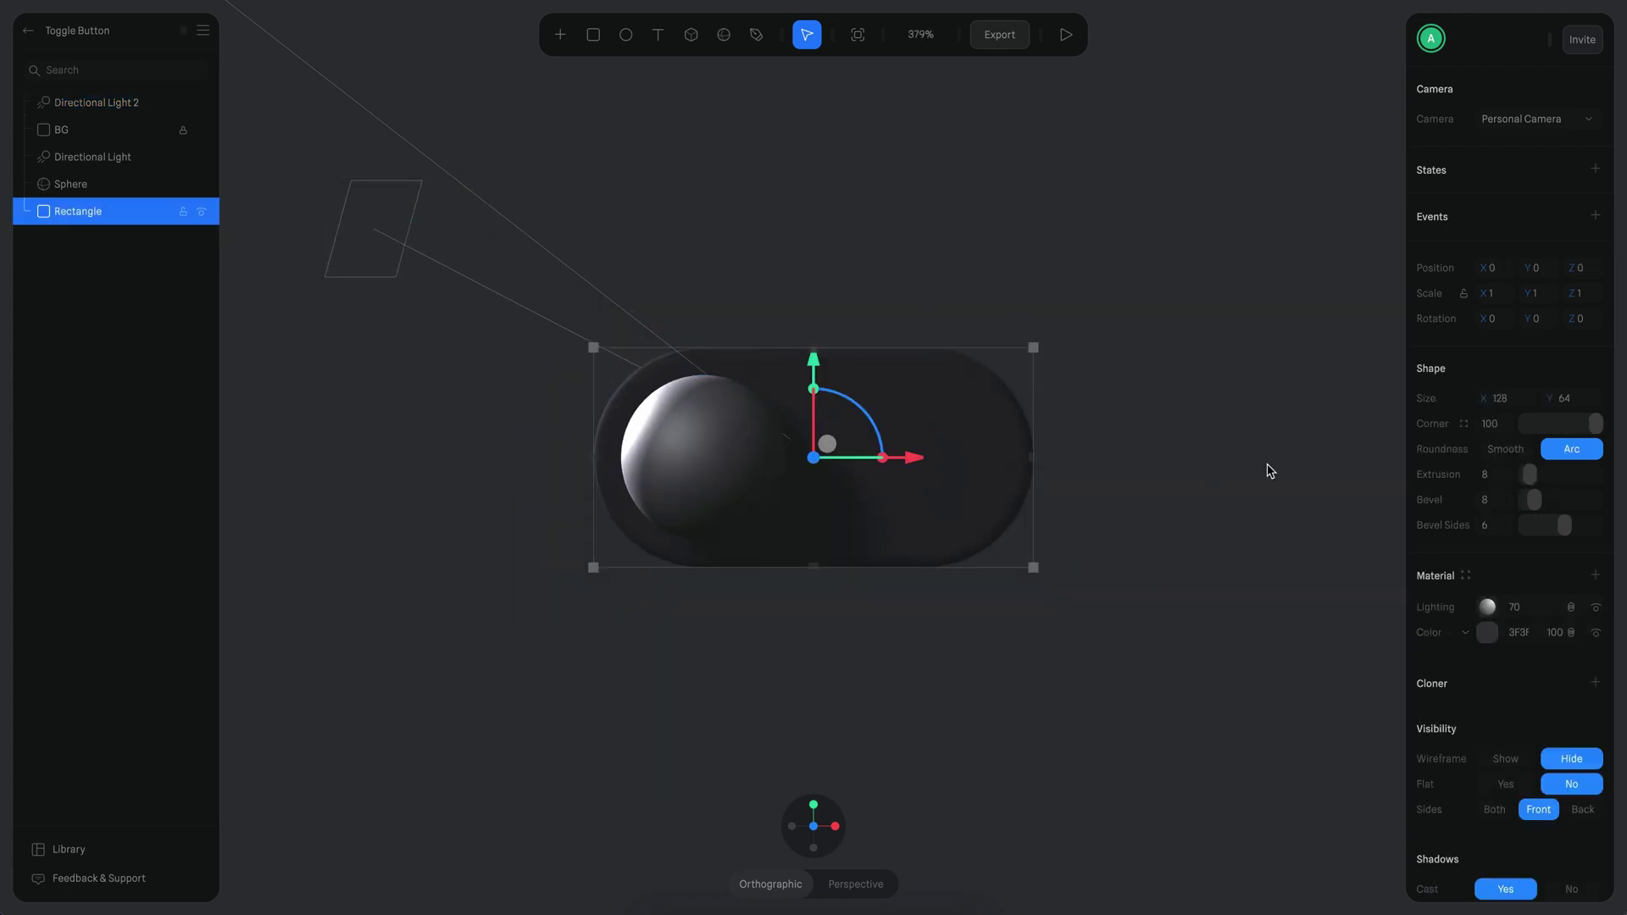
{"action": "left_click", "coordinate": [1595, 576]}
{"action": "left_click", "coordinate": [1457, 607]}
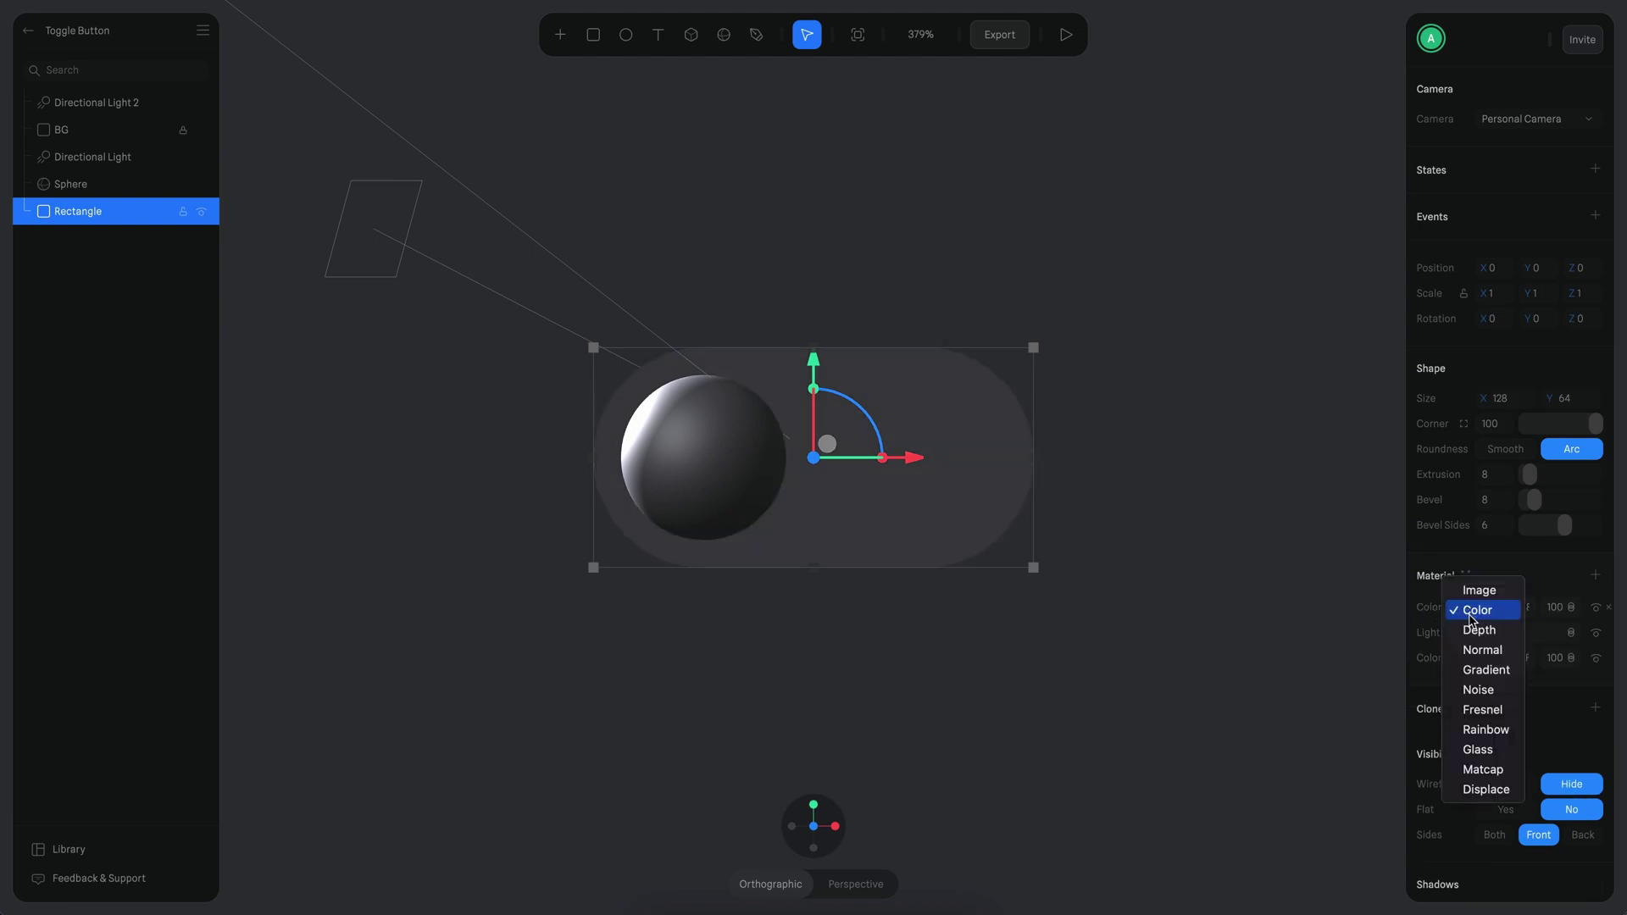
{"action": "left_click", "coordinate": [1466, 610]}
Move the depth gradient's centre below the toggle base and adjust its range to near 0 and far about 118
{"action": "mouse_move", "coordinate": [828, 399]}
{"action": "left_mouse_down"}
{"action": "mouse_move", "coordinate": [912, 675]}
{"action": "mouse_move", "coordinate": [970, 766]}
{"action": "left_mouse_up"}
{"action": "scroll", "coordinate": [932, 615], "scroll_direction": "down", "scroll_amount": 5}
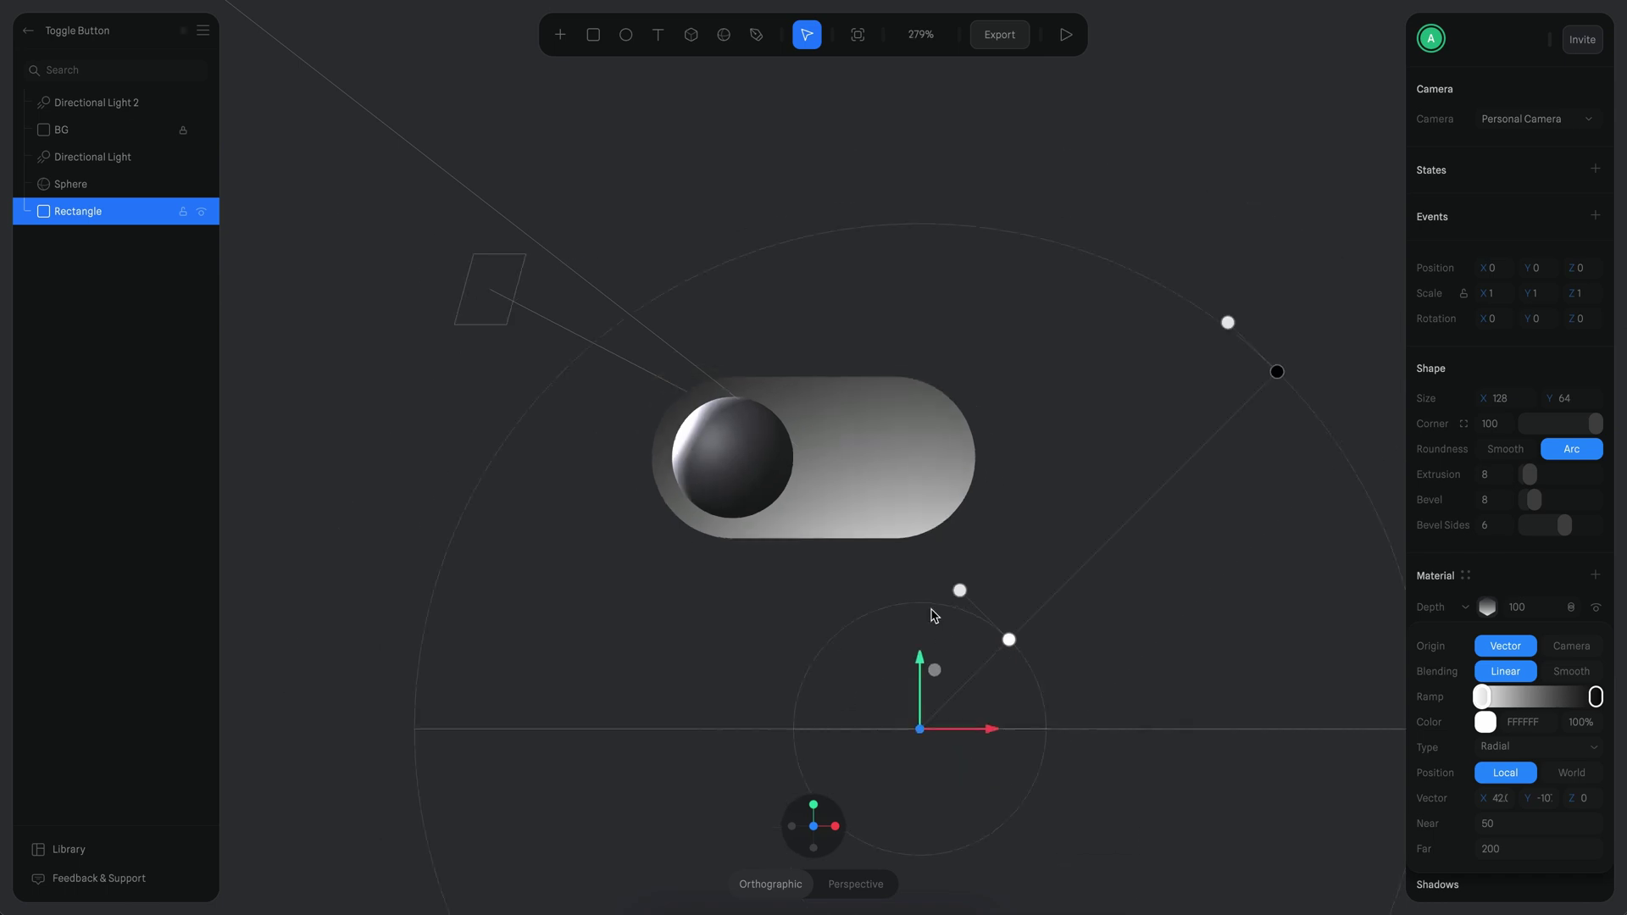
{"action": "left_click_drag", "start_coordinate": [1226, 320], "coordinate": [1113, 462]}
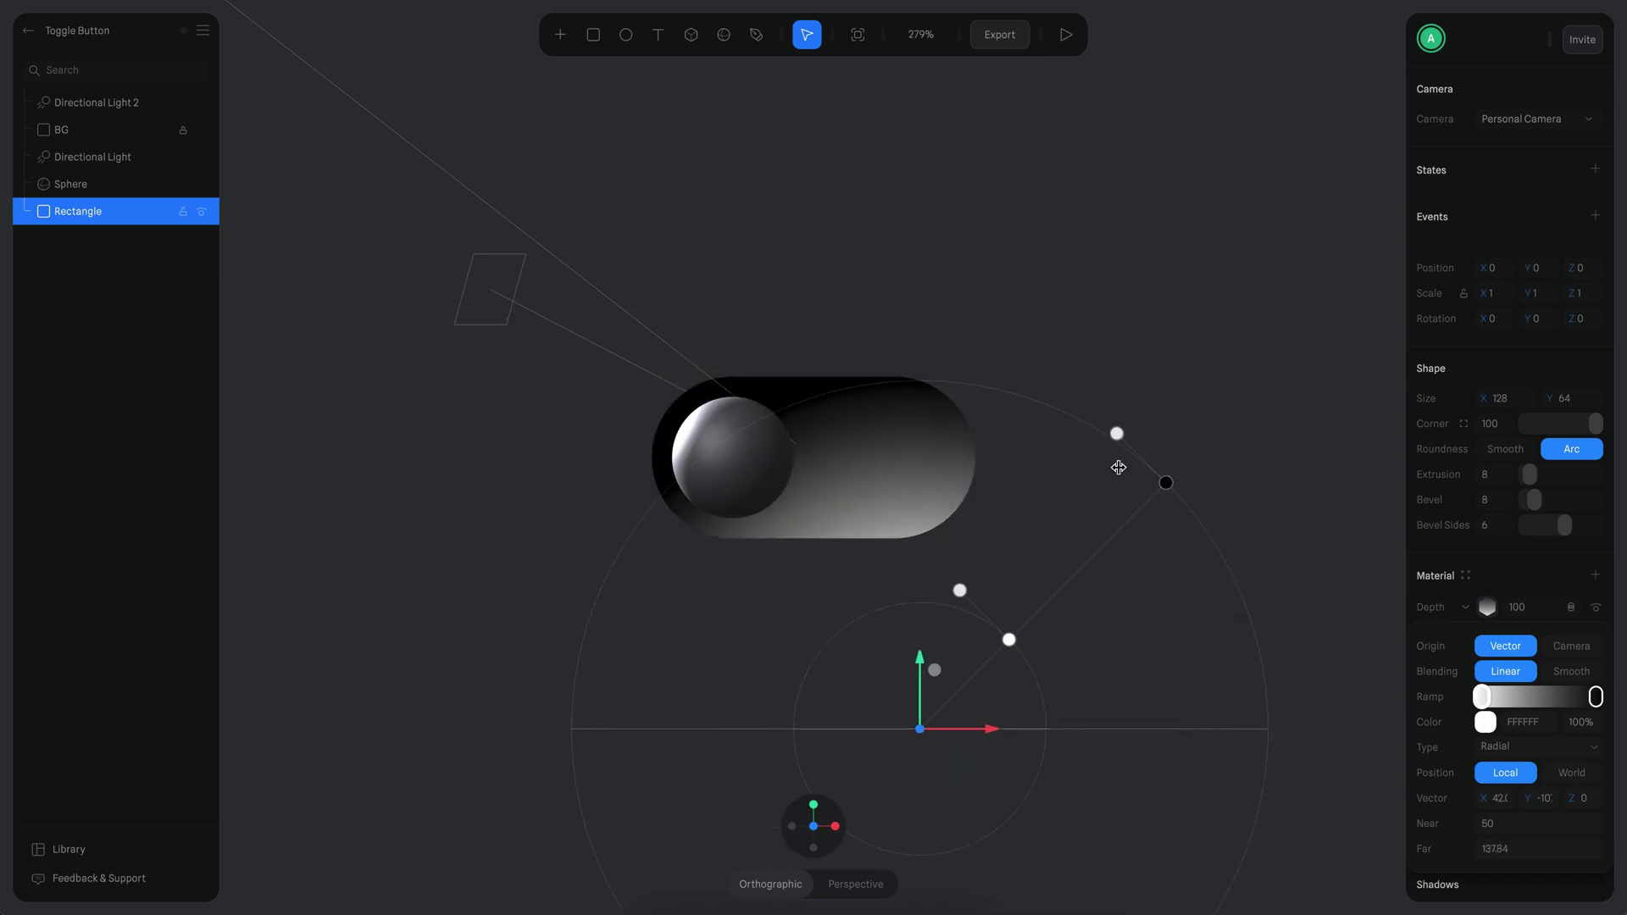
{"action": "left_click_drag", "start_coordinate": [959, 590], "coordinate": [873, 672]}
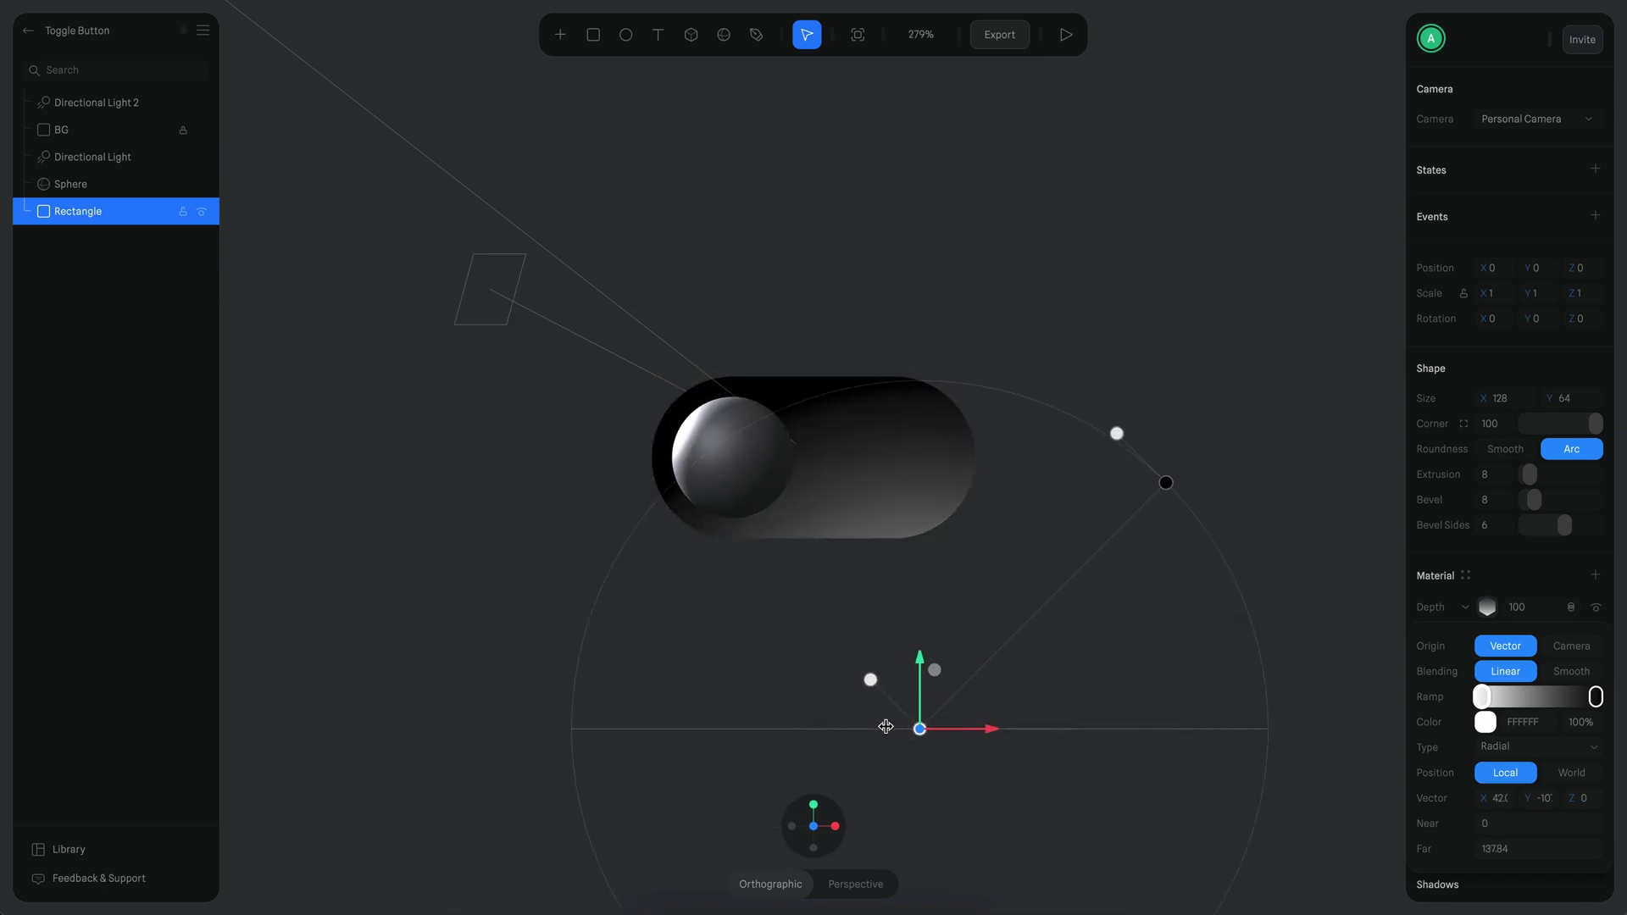
{"action": "left_click_drag", "start_coordinate": [1122, 447], "coordinate": [1082, 500]}
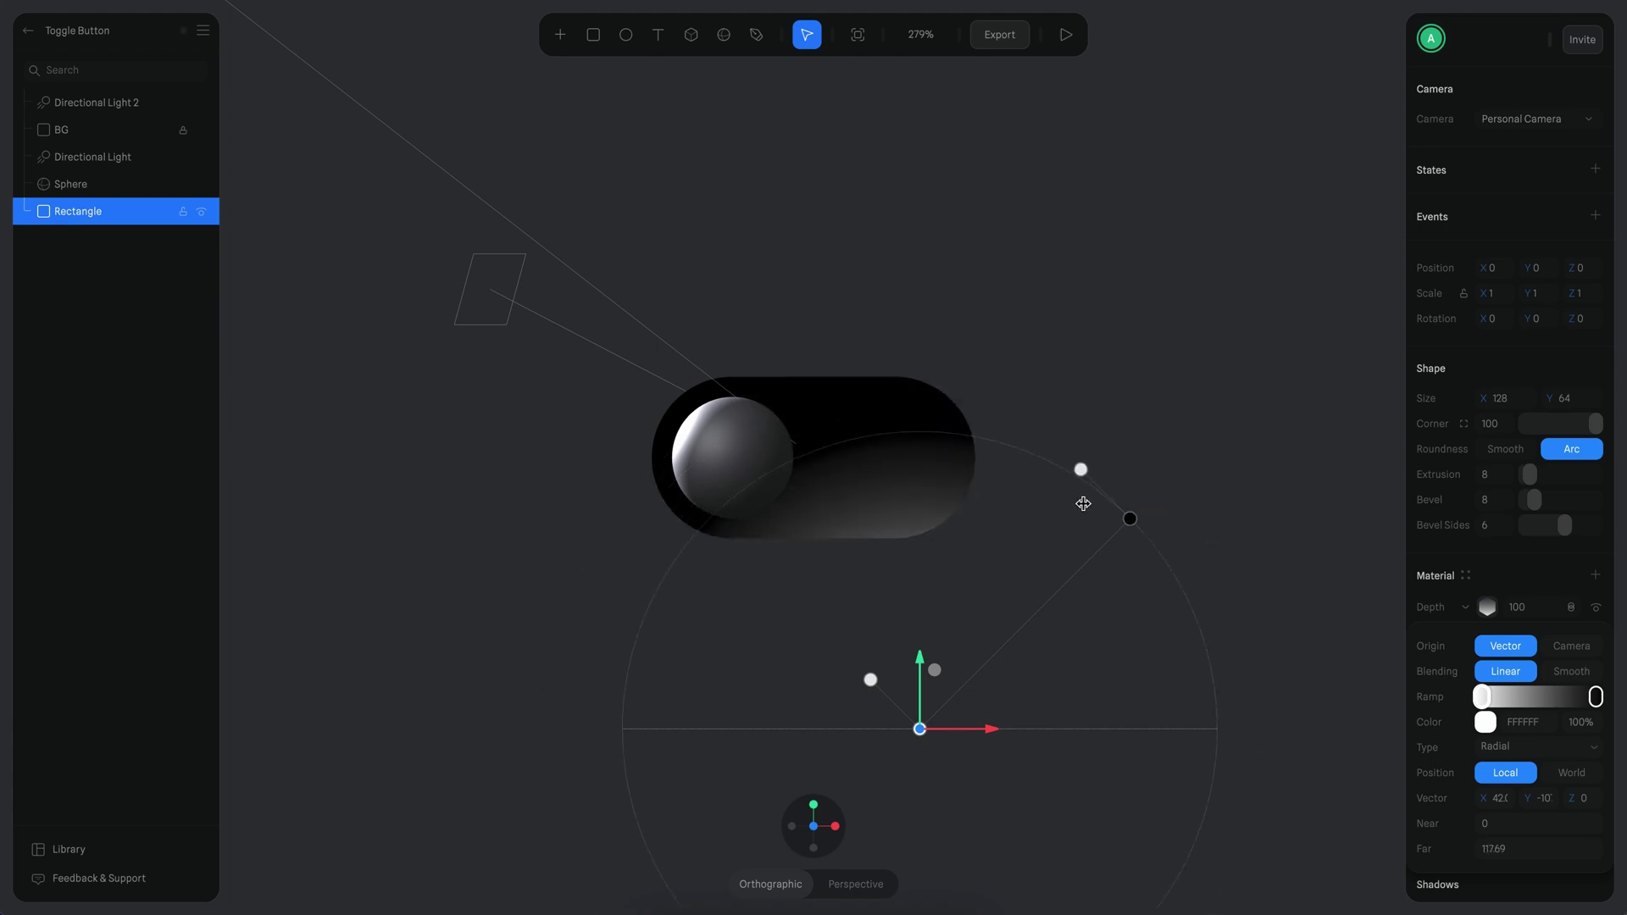
Switch the depth gradient to Smooth blending and move its centre to about X -32, Y -90, below the sphere
{"action": "left_click", "coordinate": [1570, 674]}
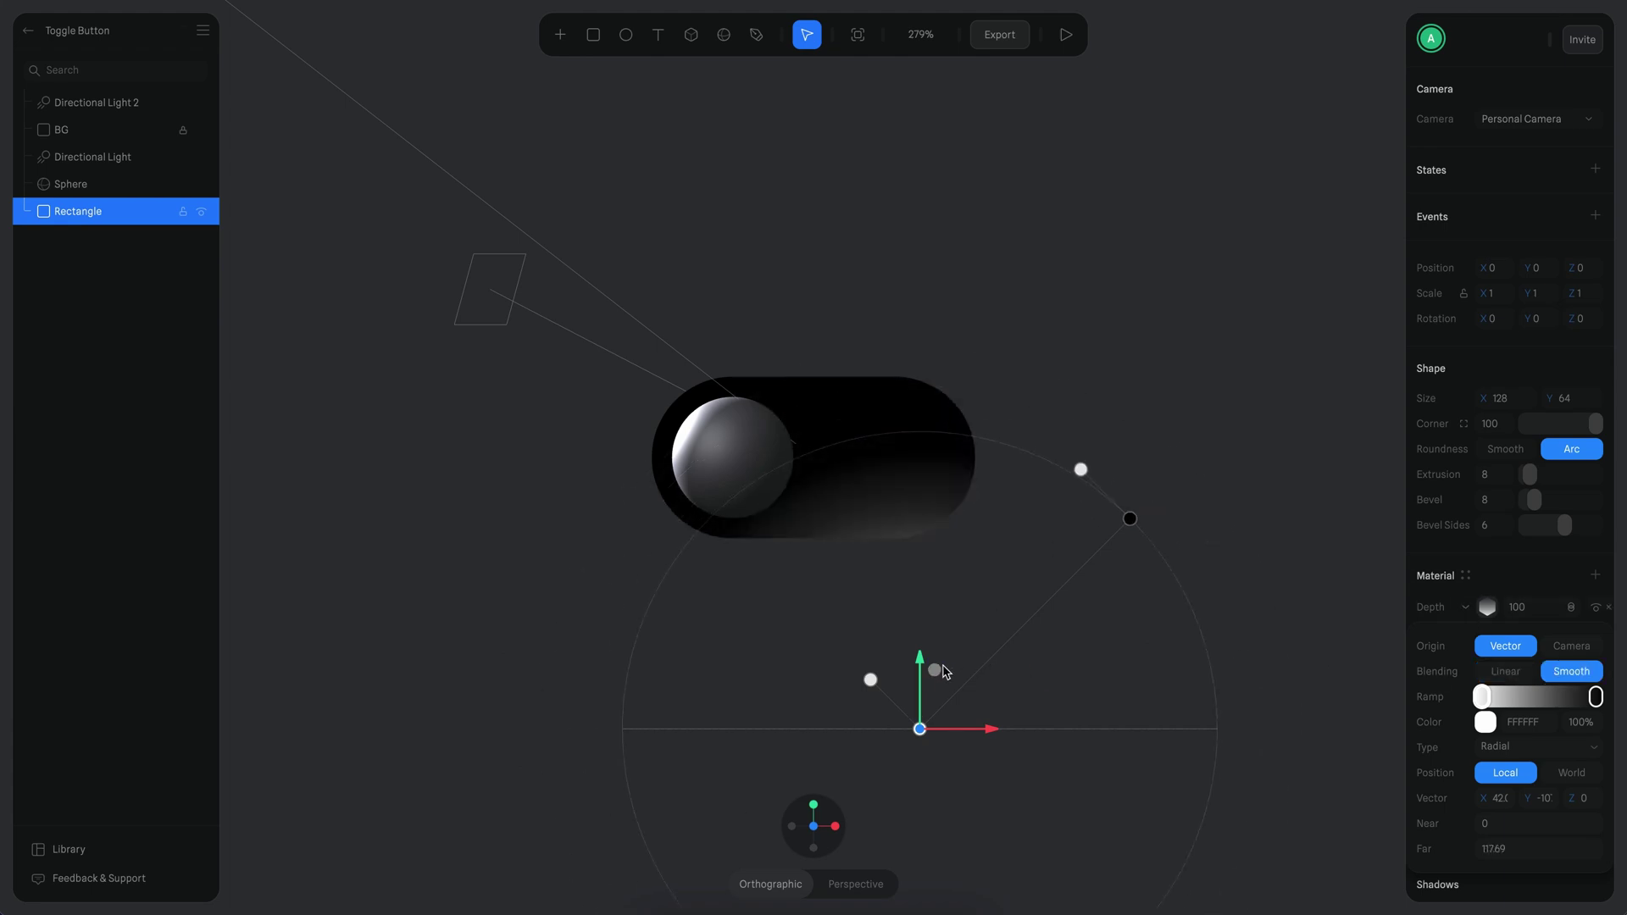
{"action": "left_click_drag", "start_coordinate": [937, 669], "coordinate": [788, 621]}
{"action": "left_click", "coordinate": [876, 580]}
Set the near colour of the toggle base's depth gradient to purple BA8EFF
{"action": "scroll", "coordinate": [876, 580], "scroll_direction": "up", "scroll_amount": 2}
{"action": "scroll", "coordinate": [836, 527], "scroll_direction": "up", "scroll_amount": 3}
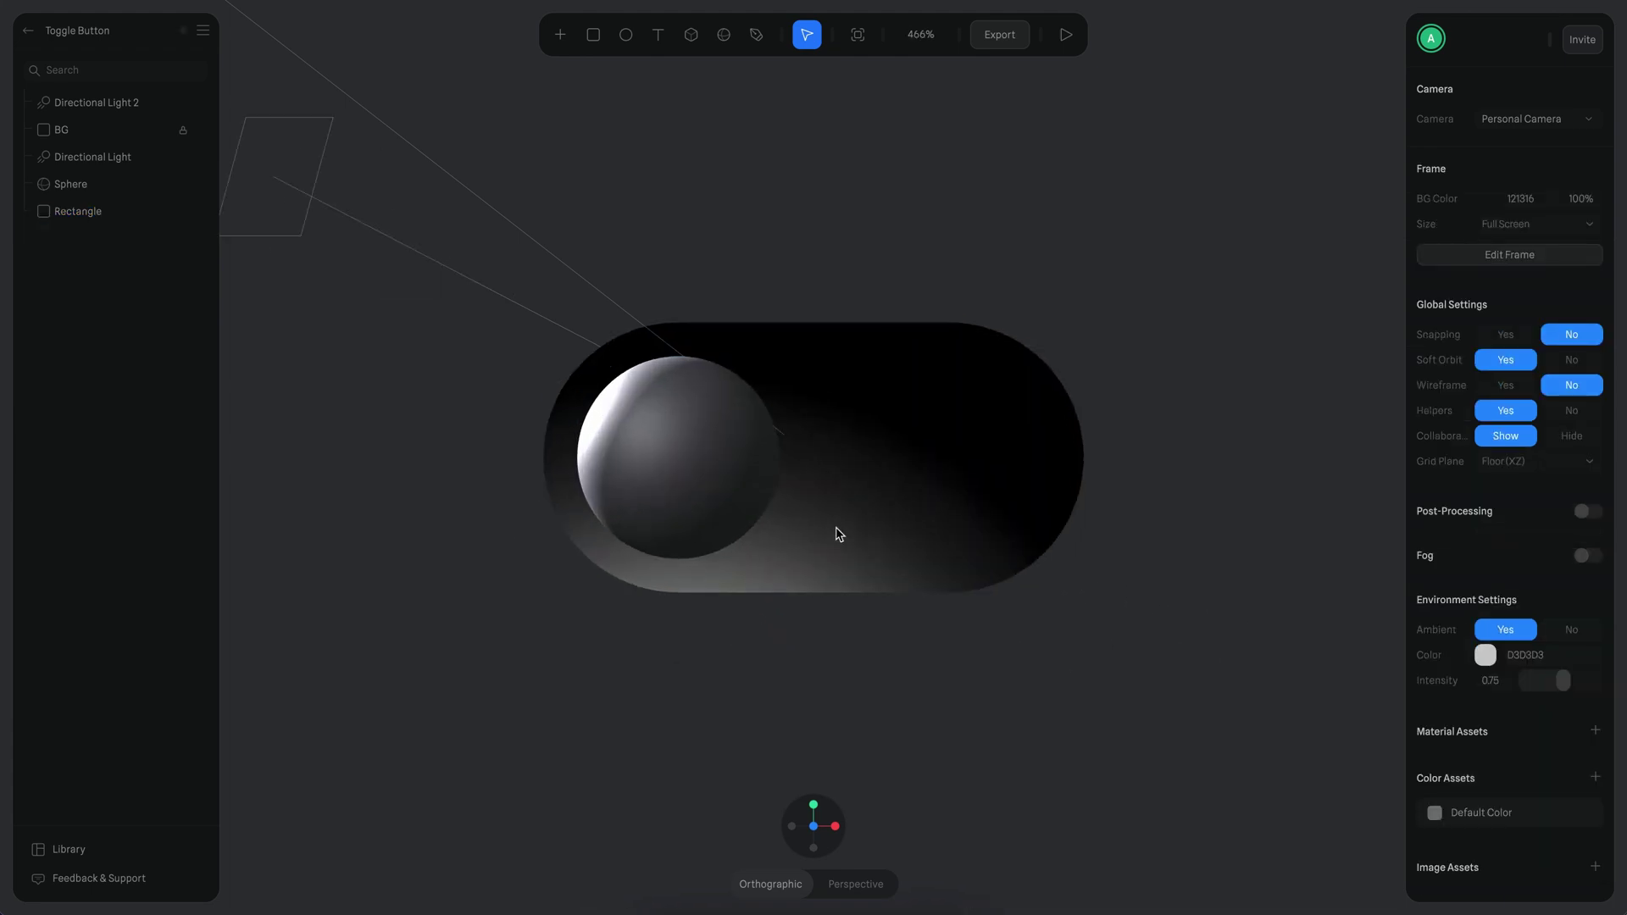
{"action": "left_click", "coordinate": [839, 534]}
{"action": "left_click", "coordinate": [1489, 606]}
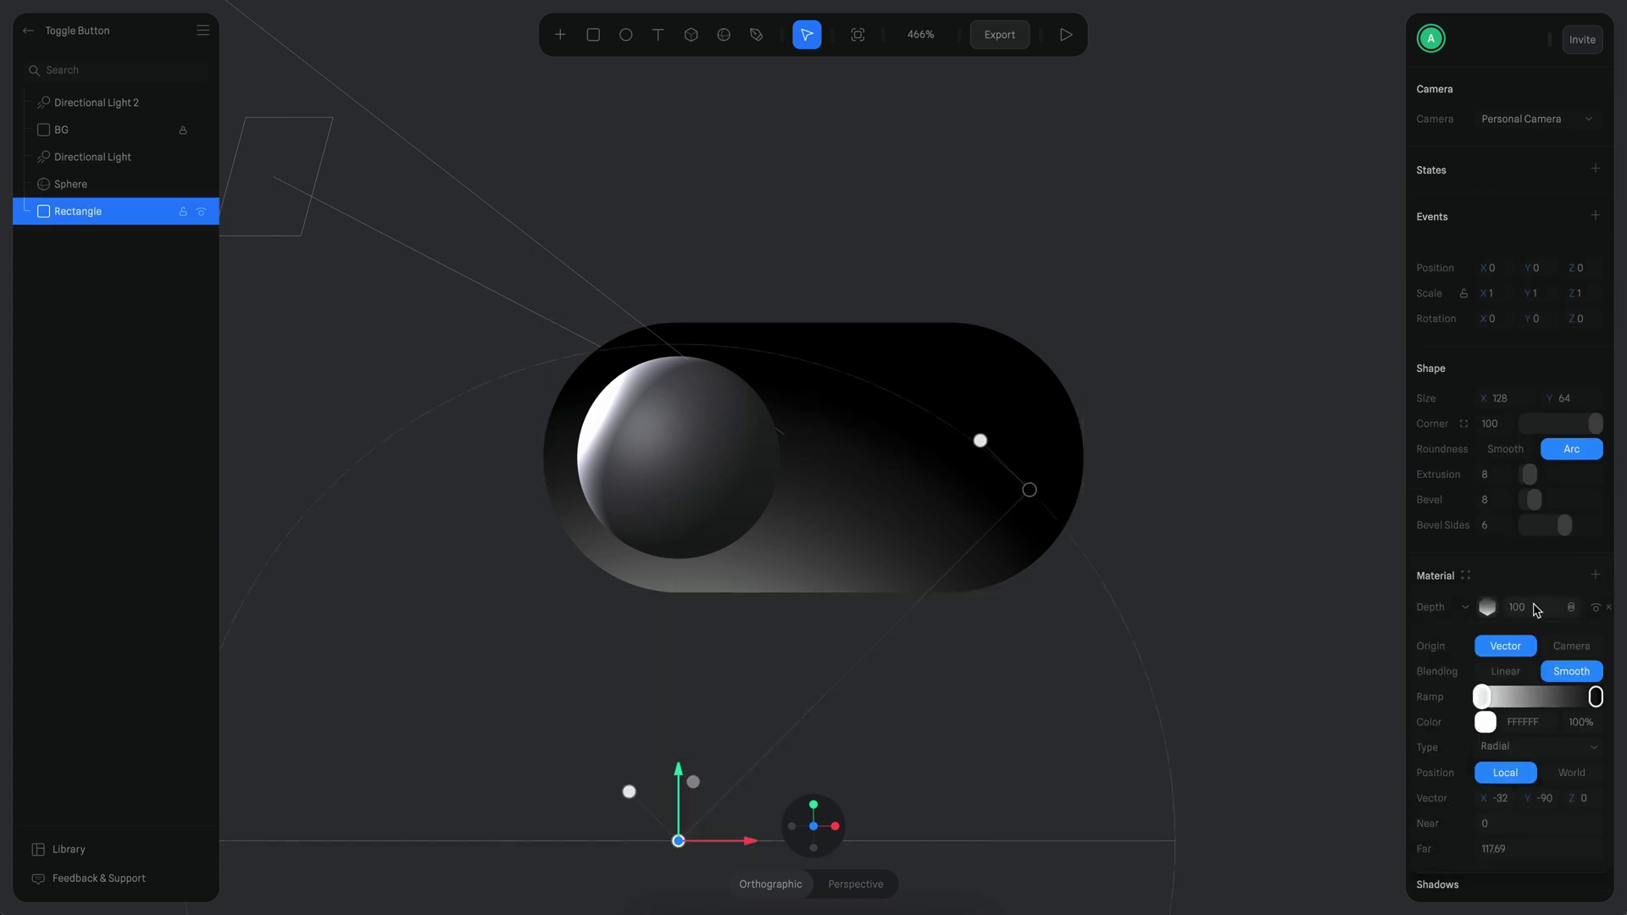
{"action": "left_click", "coordinate": [1485, 723]}
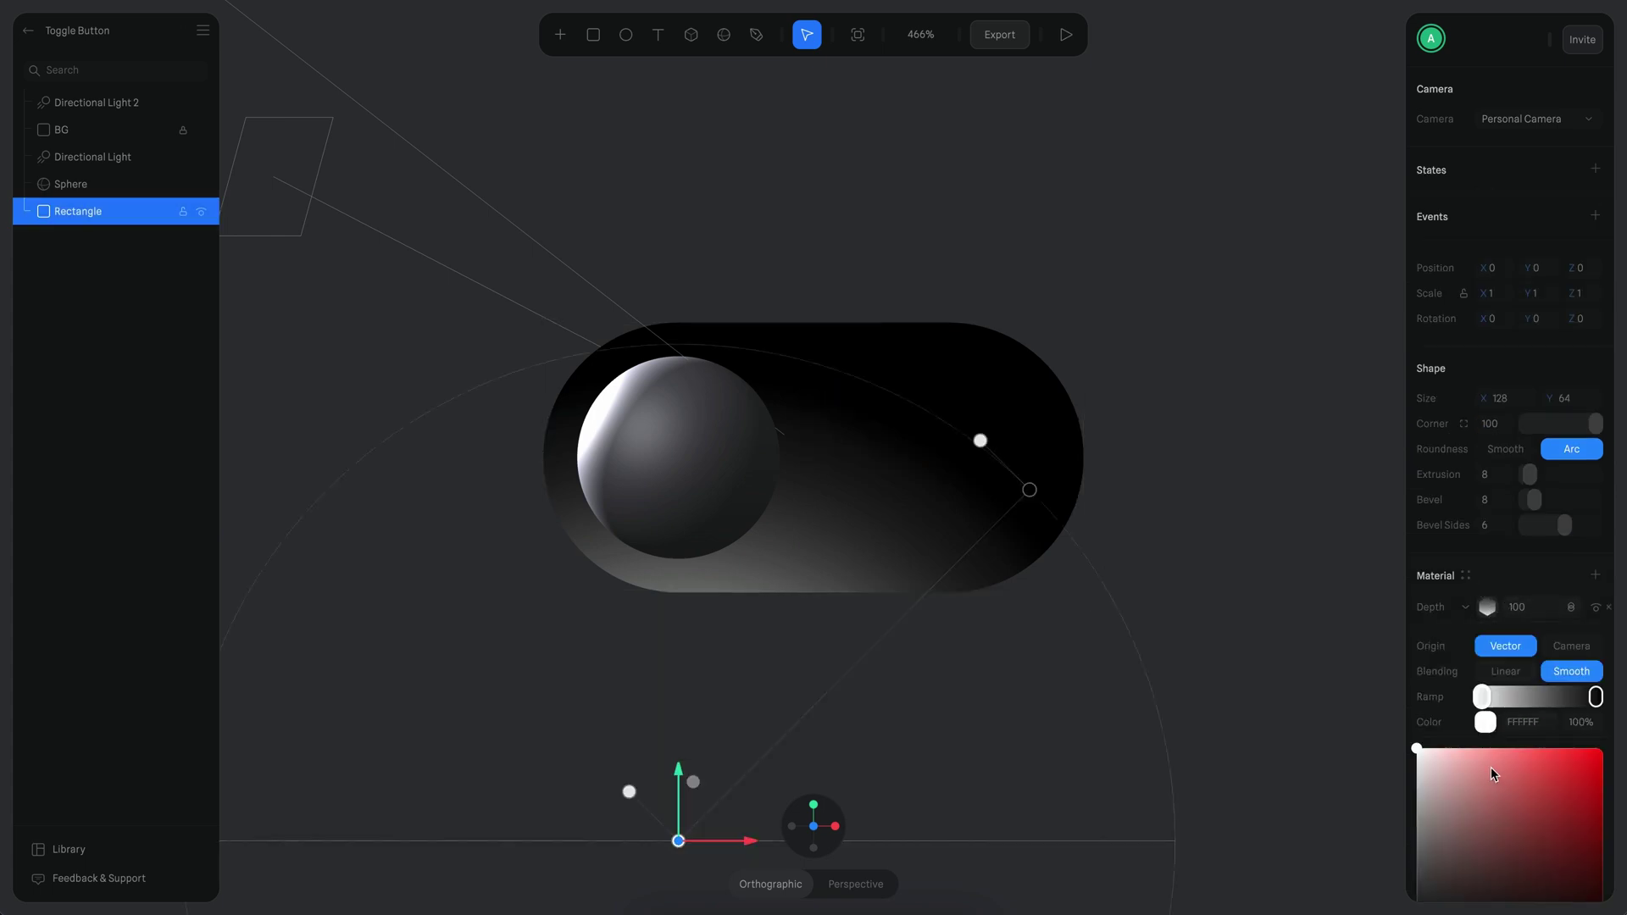
{"action": "scroll", "coordinate": [1491, 766], "scroll_direction": "down", "scroll_amount": 2}
{"action": "left_click", "coordinate": [1505, 806]}
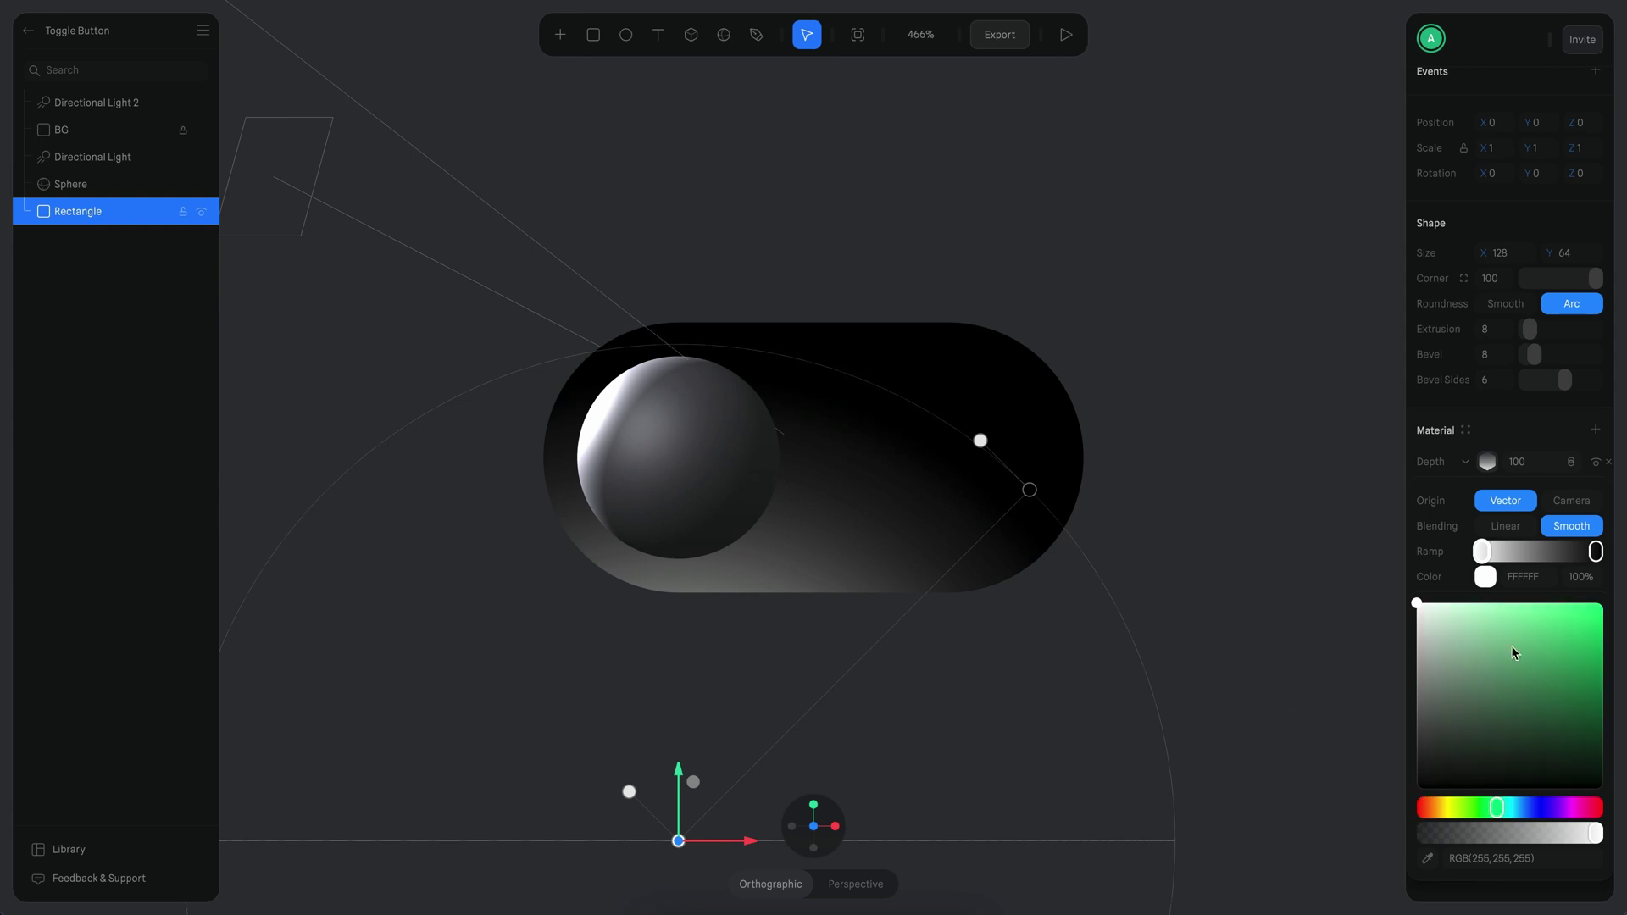
{"action": "left_click", "coordinate": [1499, 604]}
{"action": "left_click", "coordinate": [1550, 807]}
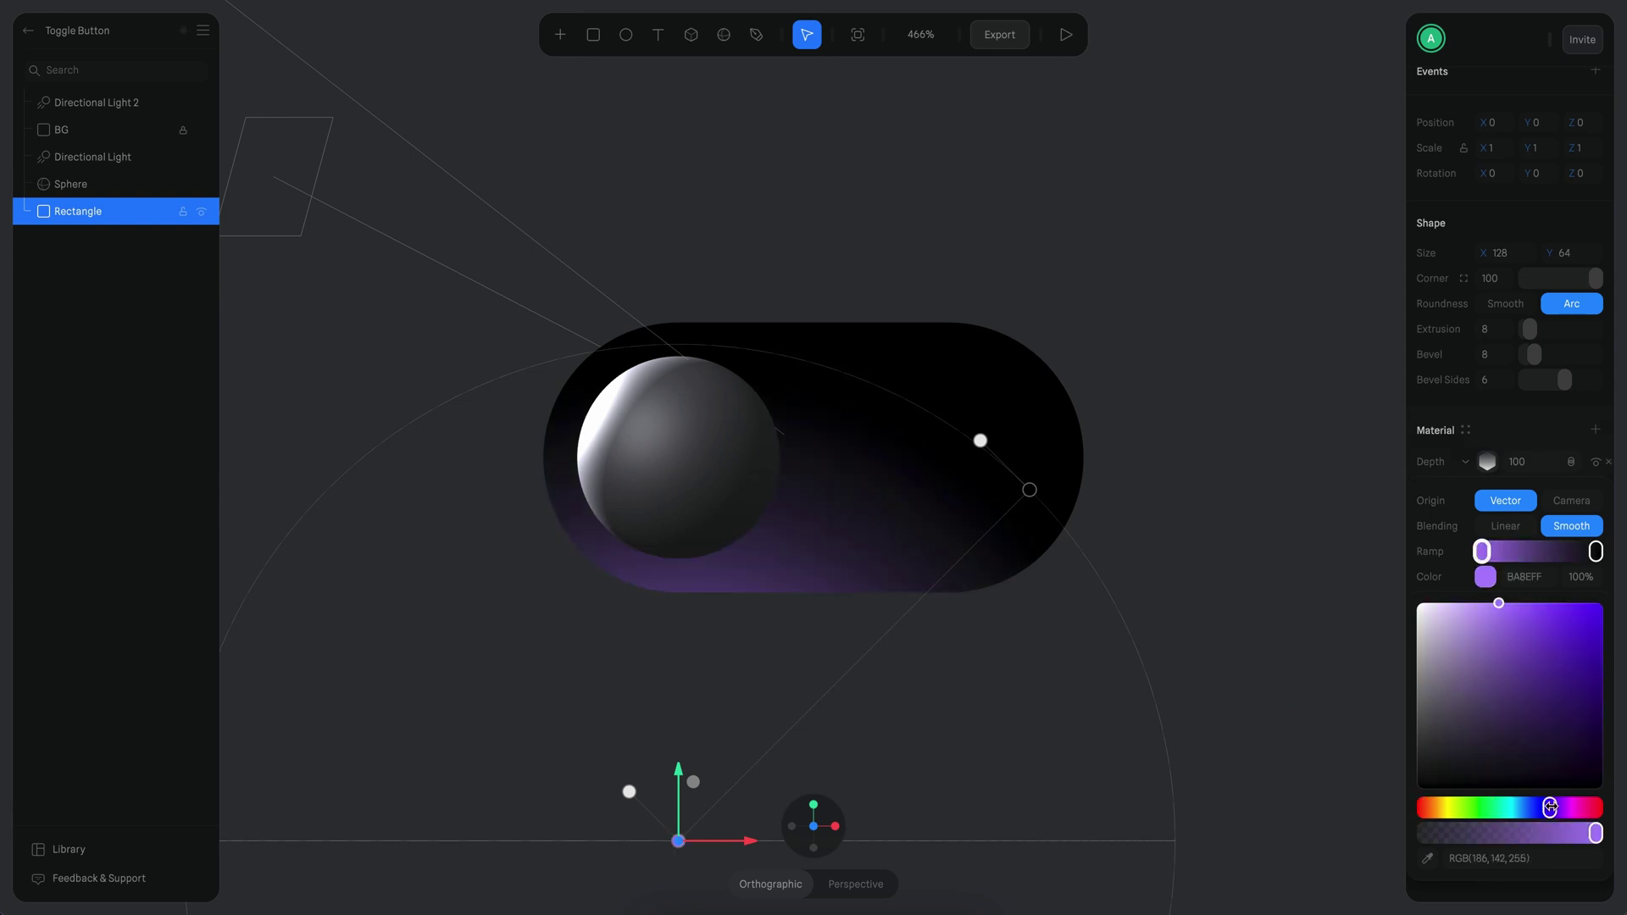
Set the far colour of the base's depth gradient to purple C884FF with 0% opacity
{"action": "left_click", "coordinate": [1596, 553]}
{"action": "left_click_drag", "start_coordinate": [1542, 808], "coordinate": [1554, 806]}
{"action": "left_click_drag", "start_coordinate": [1533, 643], "coordinate": [1505, 578]}
{"action": "left_click_drag", "start_coordinate": [1561, 835], "coordinate": [1320, 839]}
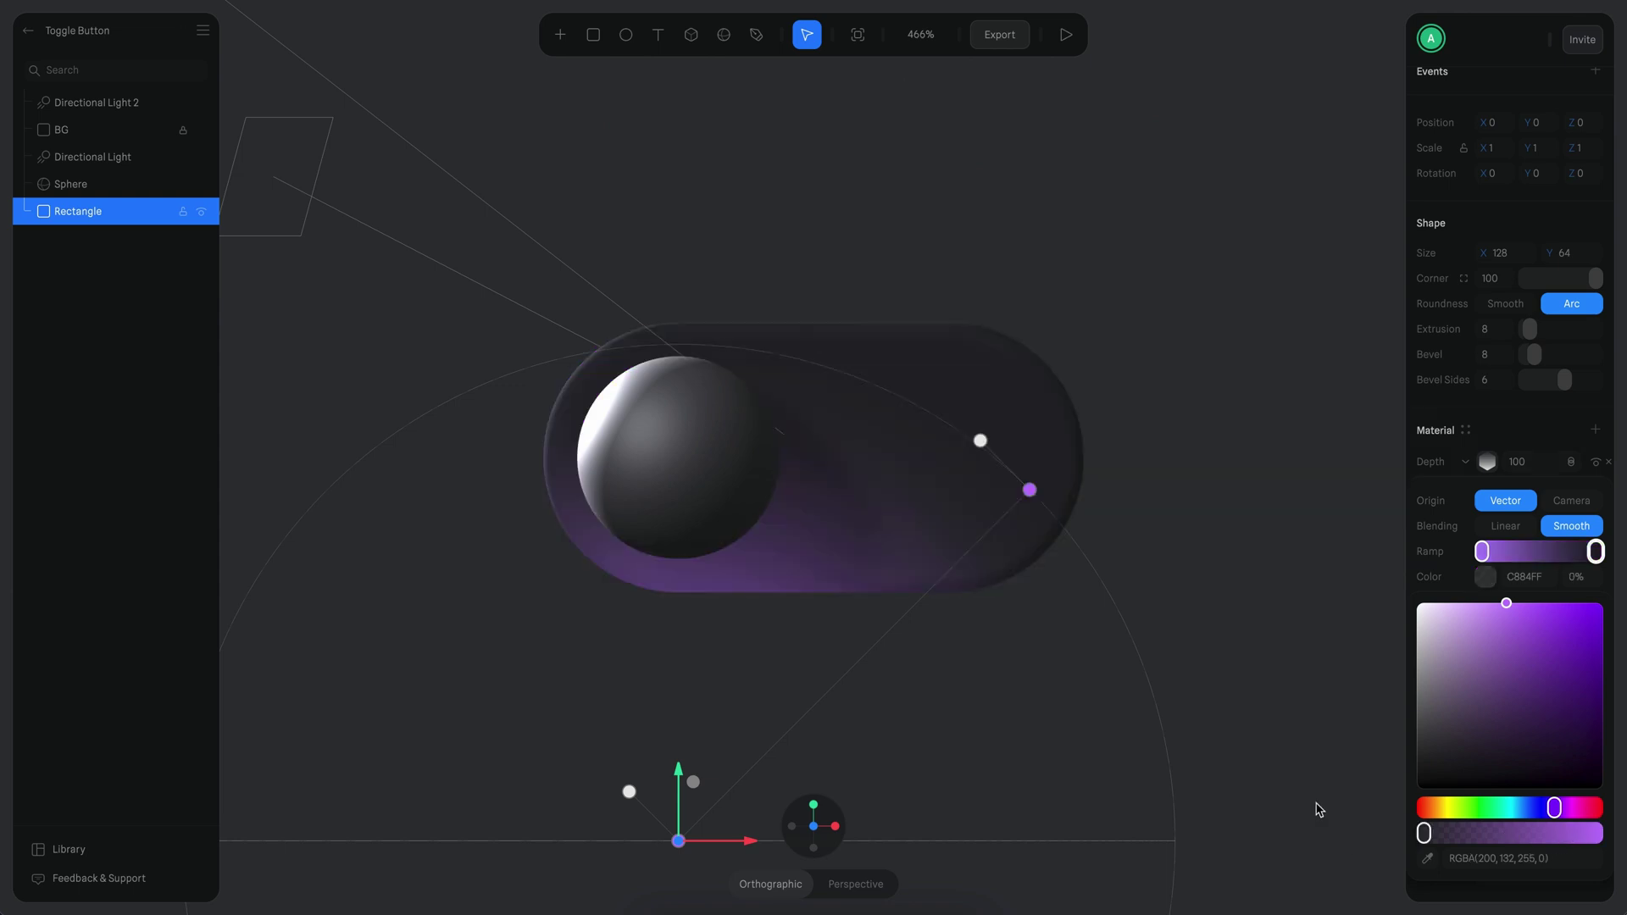
Place the base's Depth layer beneath Lighting at 32 opacity and set its near colour to pink FF8ED8
{"action": "left_click", "coordinate": [1453, 460]}
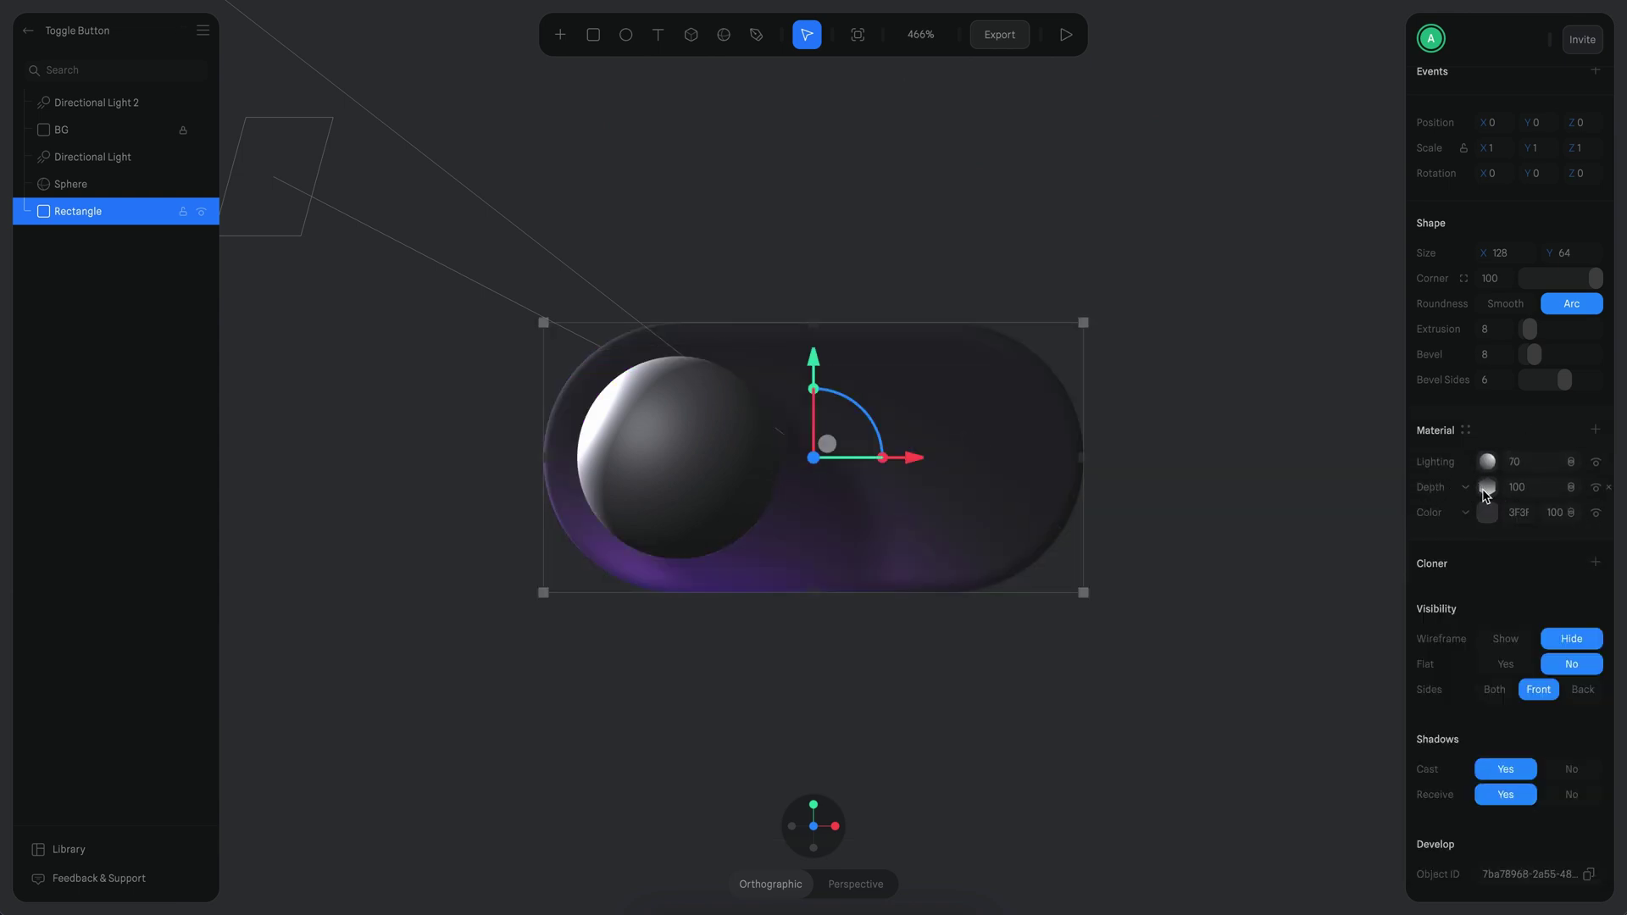
{"action": "left_click_drag", "start_coordinate": [1504, 488], "coordinate": [1447, 487]}
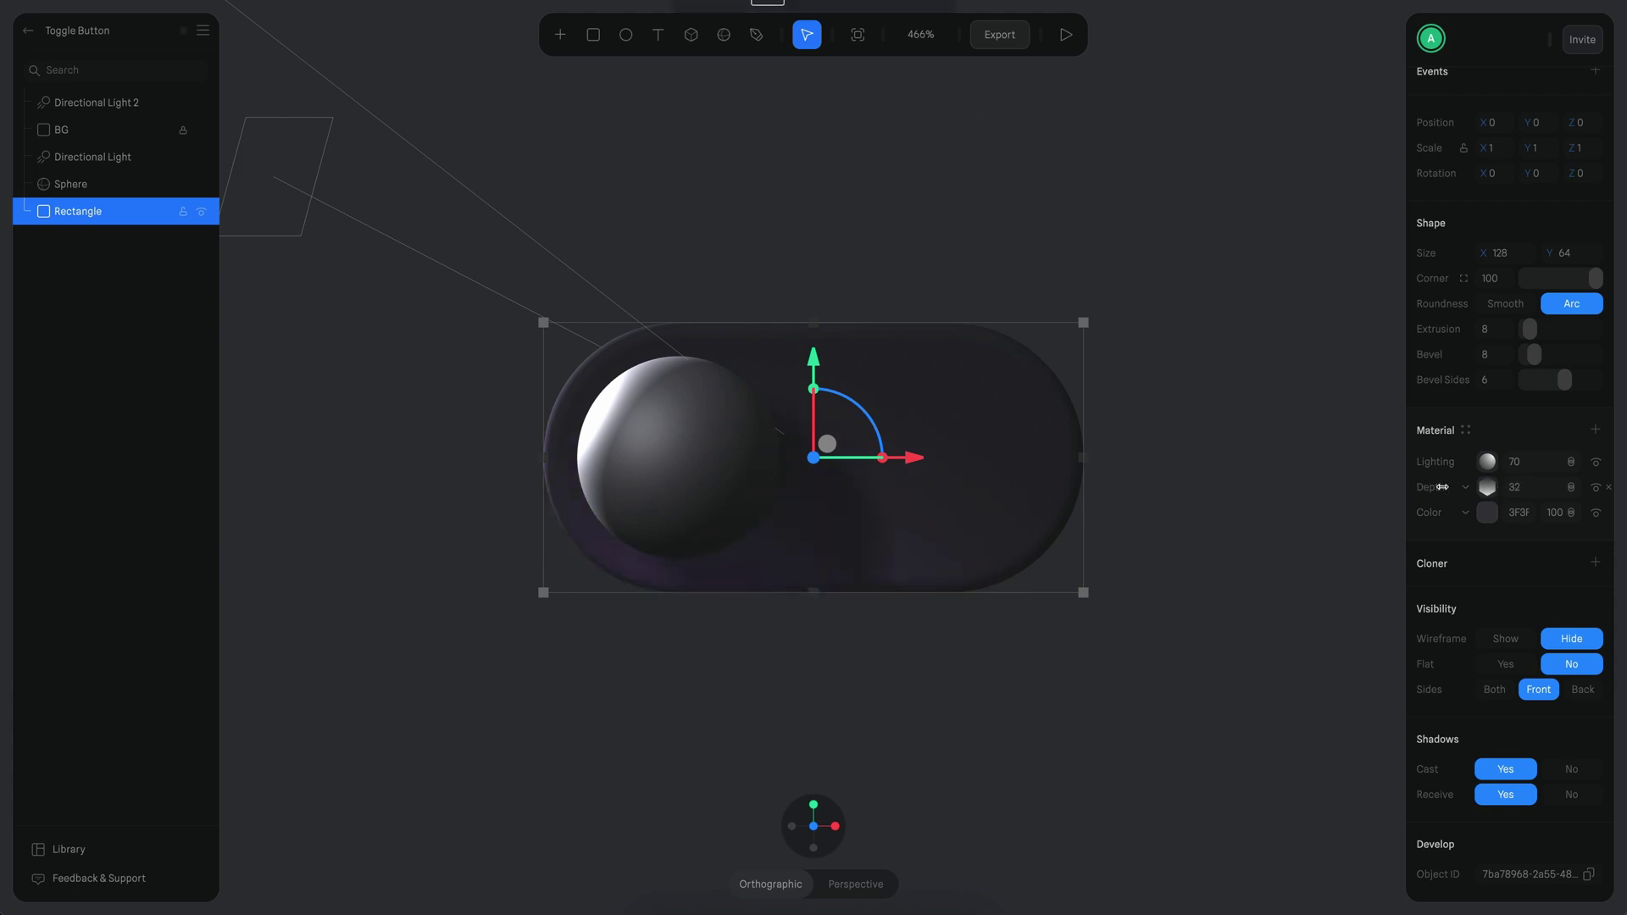
{"action": "left_click", "coordinate": [1468, 491]}
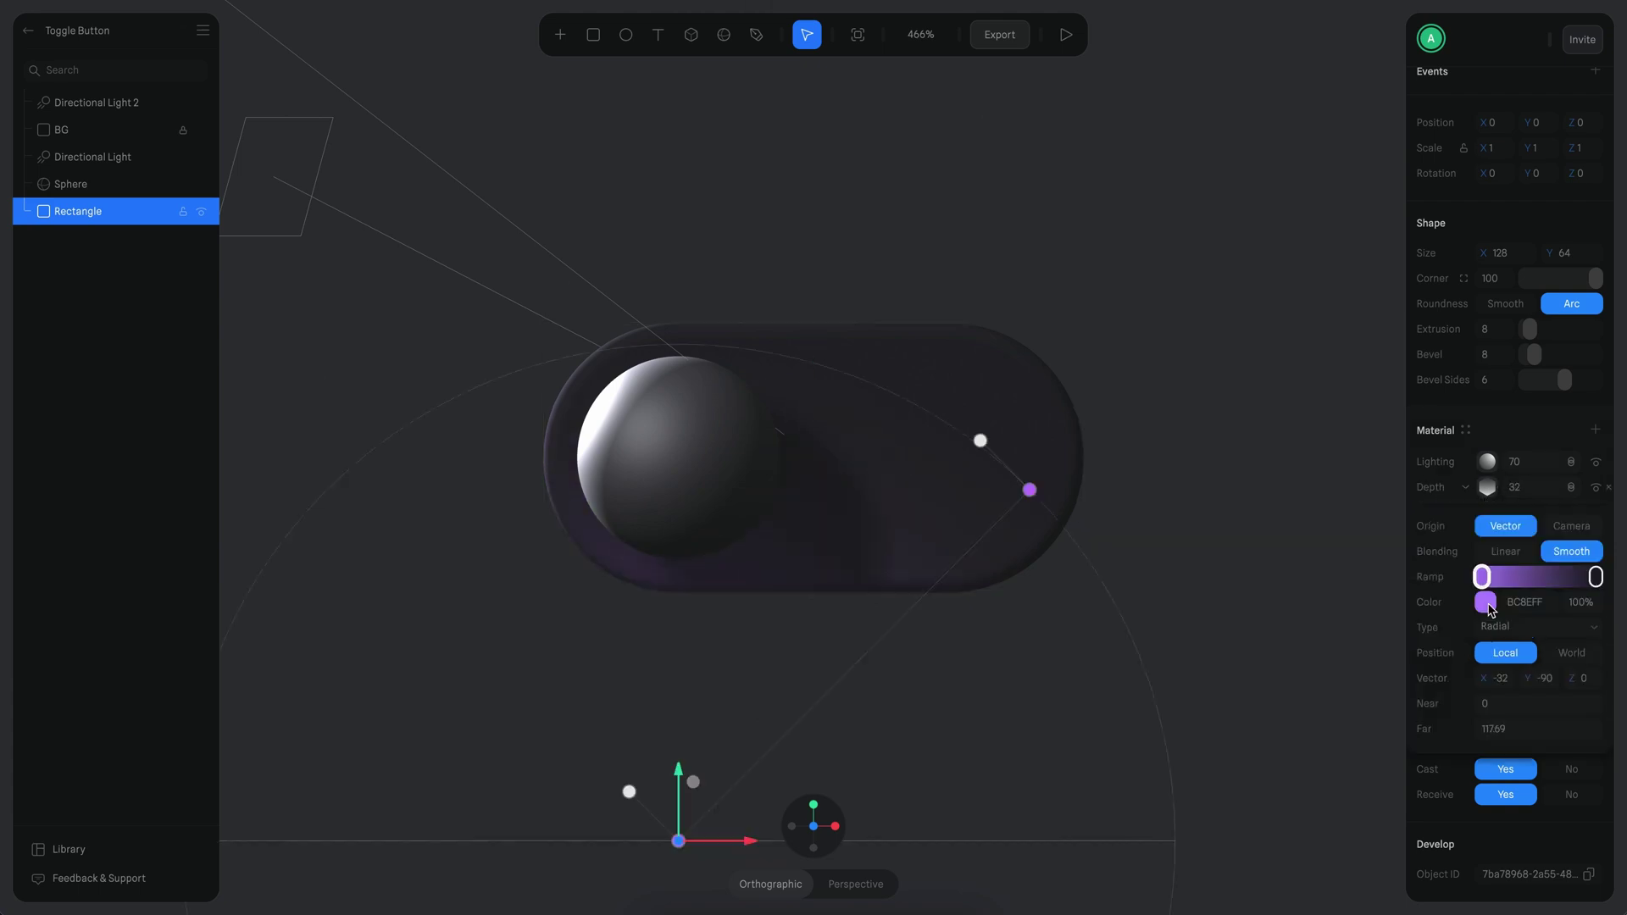
{"action": "left_click", "coordinate": [1490, 603]}
{"action": "left_click_drag", "start_coordinate": [1532, 834], "coordinate": [1578, 833]}
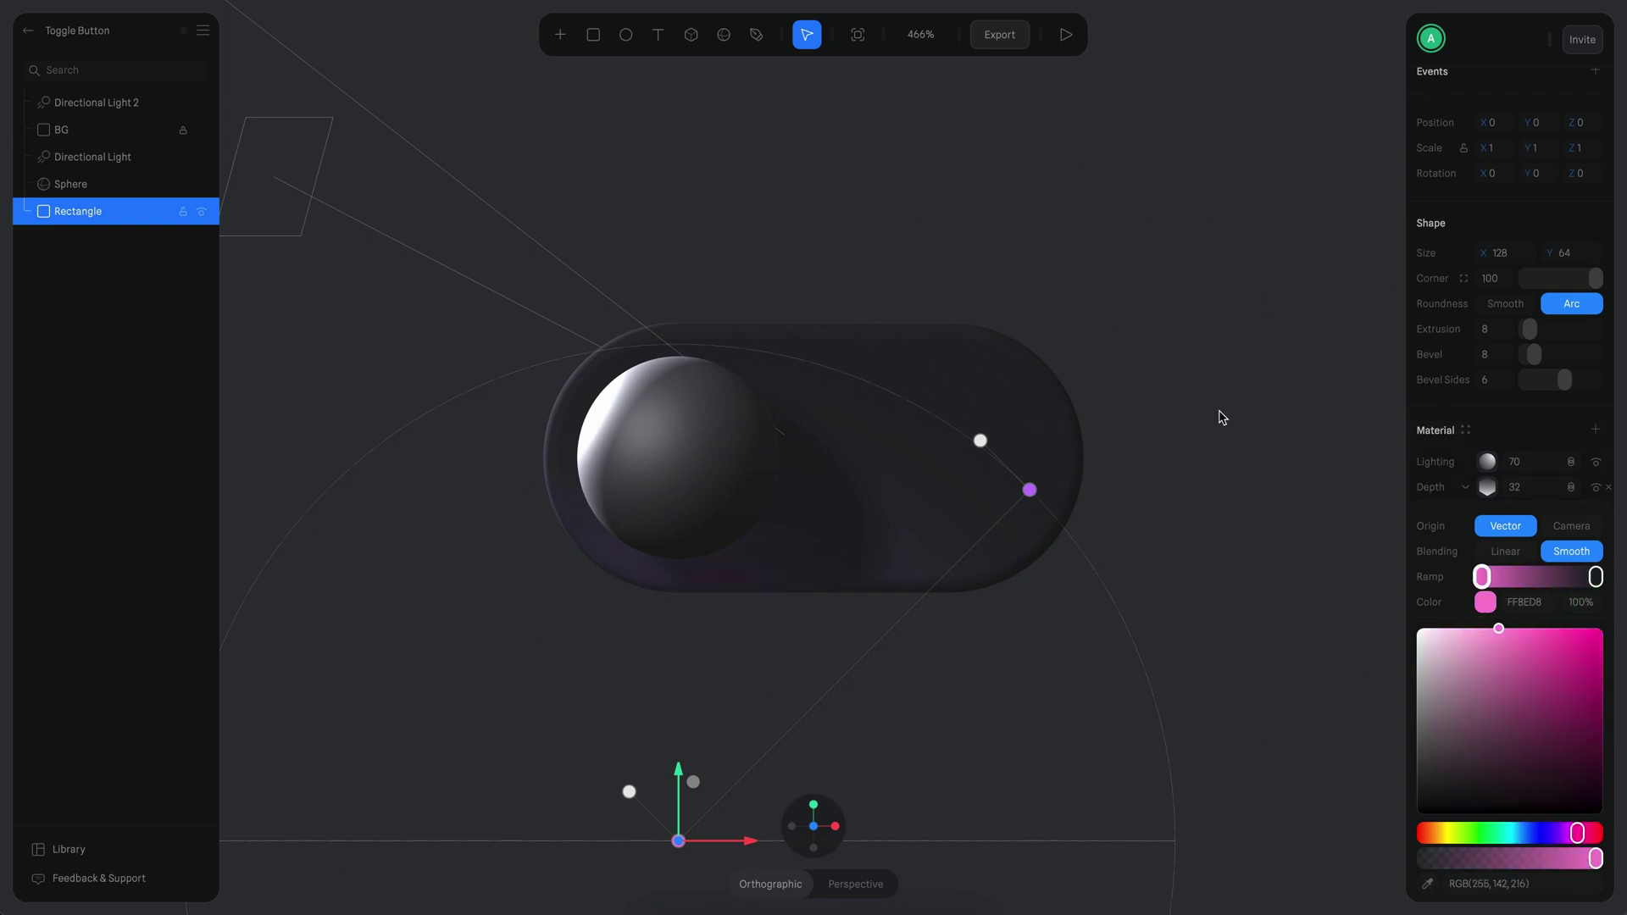
{"action": "left_click", "coordinate": [957, 151]}
Reduce the opacity of the sphere's Lighting layer to 12
{"action": "left_click", "coordinate": [669, 429]}
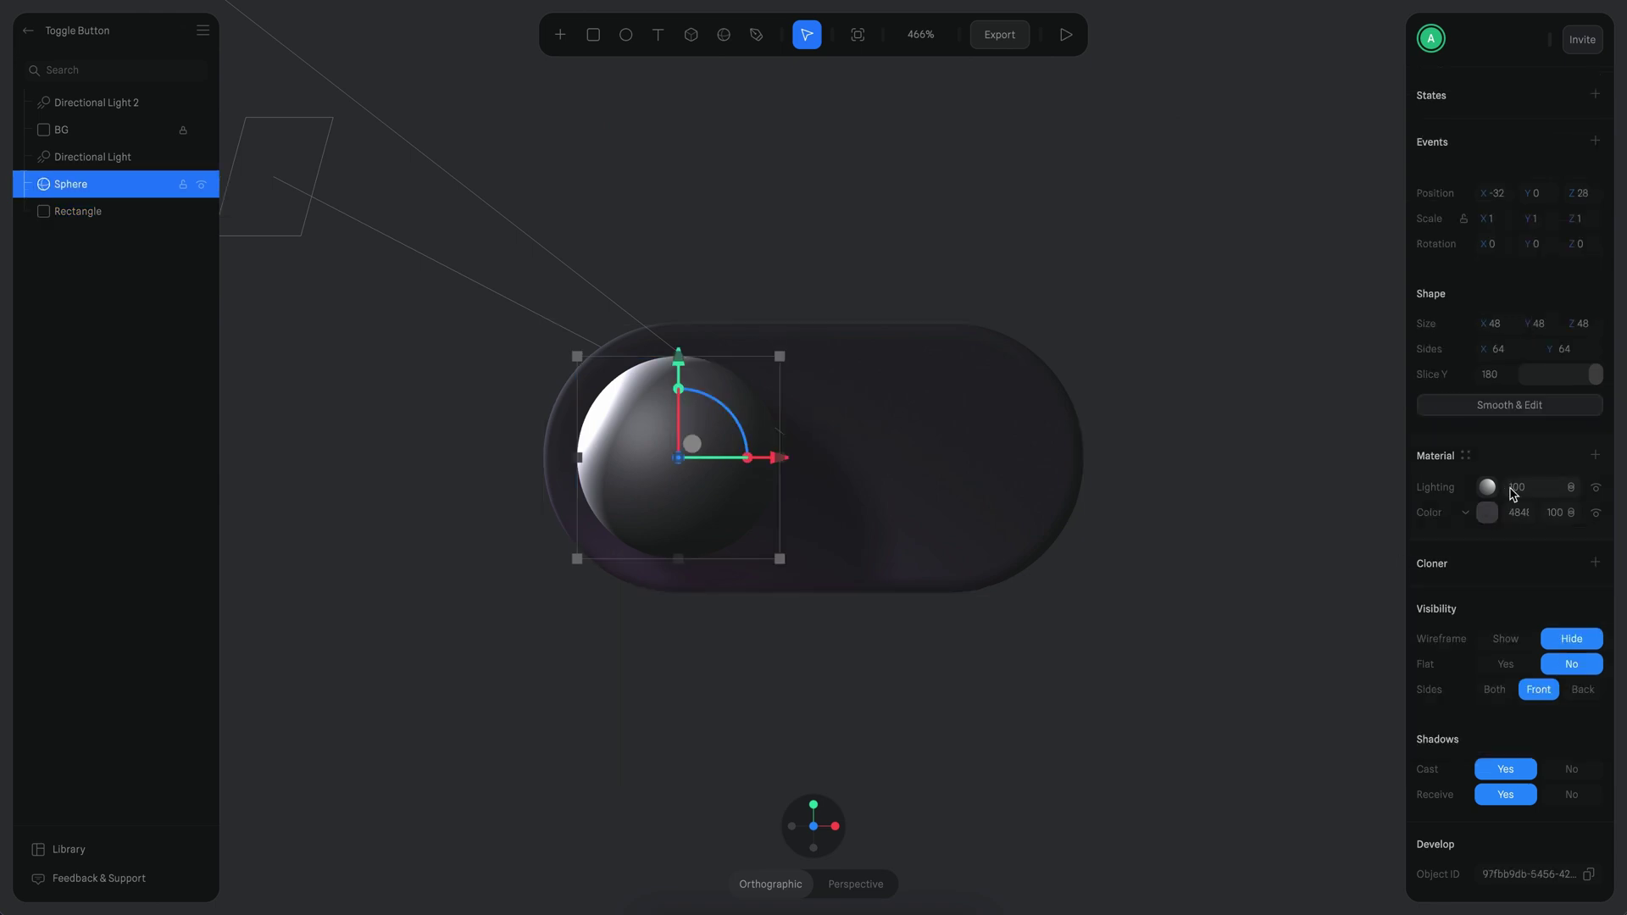
{"action": "left_click", "coordinate": [1572, 490]}
{"action": "left_click", "coordinate": [1572, 548]}
{"action": "left_click_drag", "start_coordinate": [1444, 489], "coordinate": [1427, 491]}
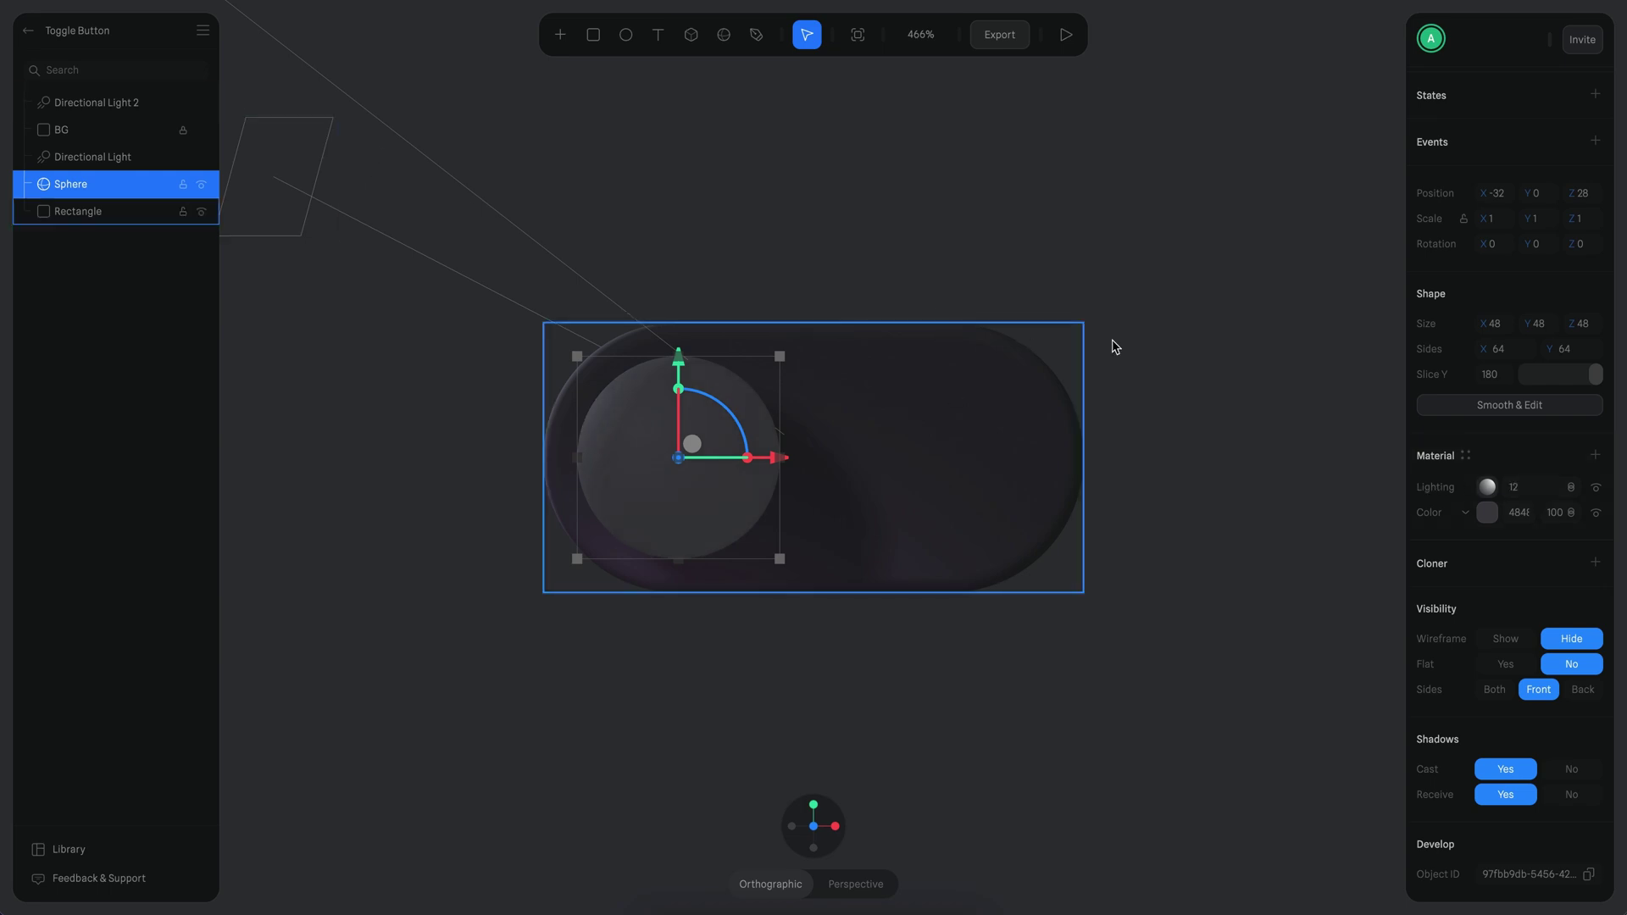
Add a material layer to the sphere, set its type to Depth and place it beneath the Lighting layer
{"action": "left_click", "coordinate": [1495, 513]}
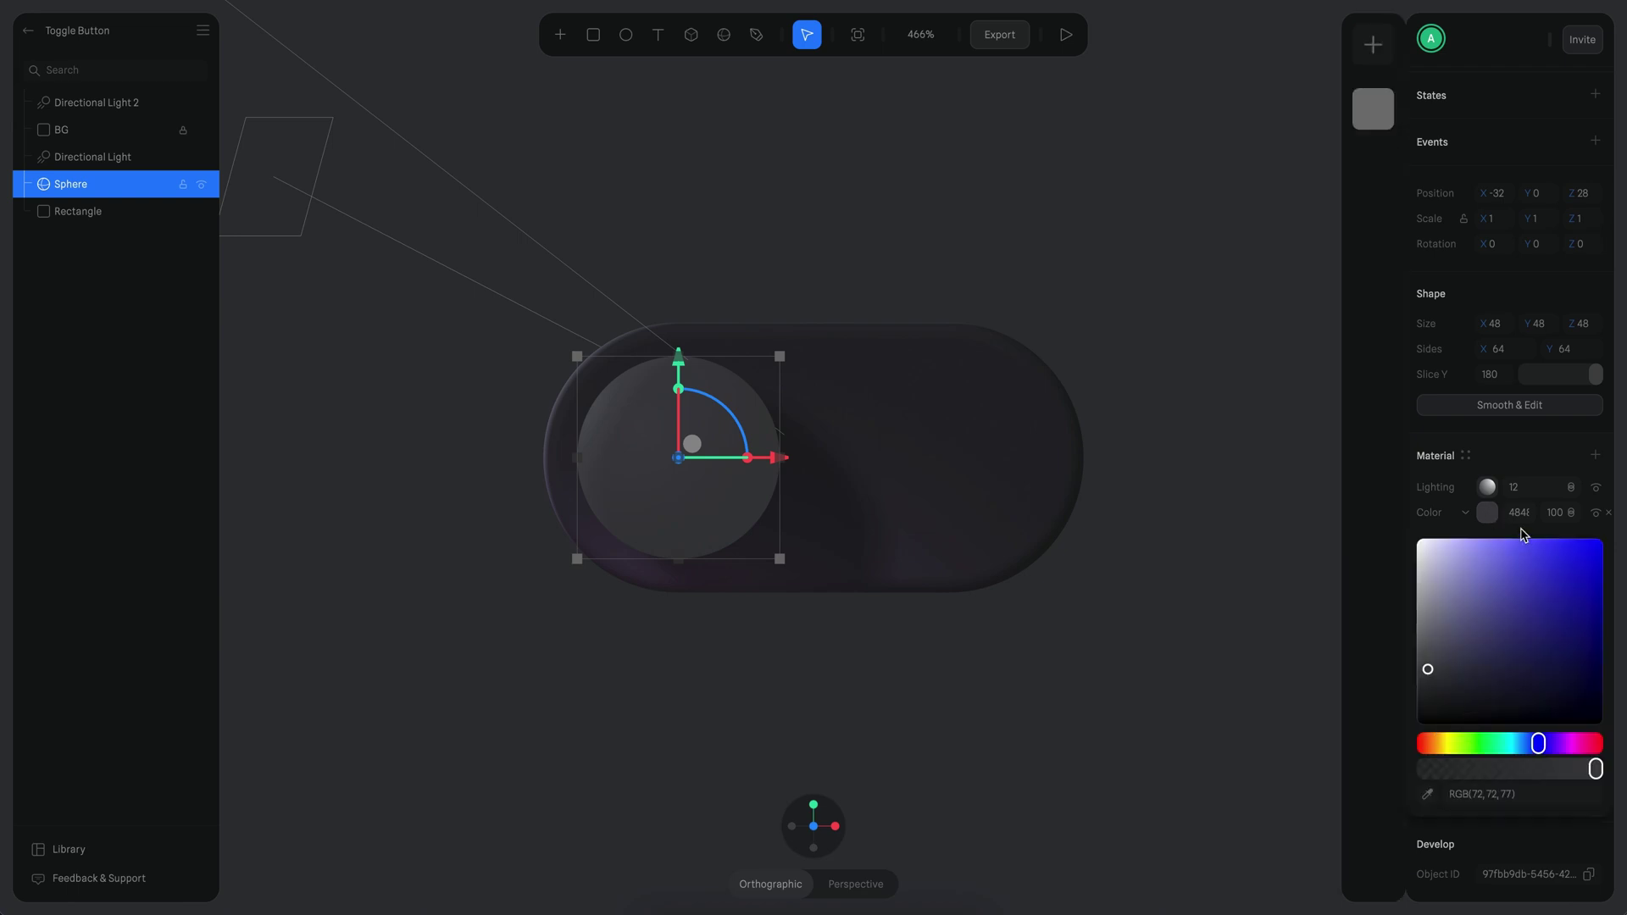
{"action": "left_click", "coordinate": [1518, 467]}
{"action": "left_click", "coordinate": [1595, 456]}
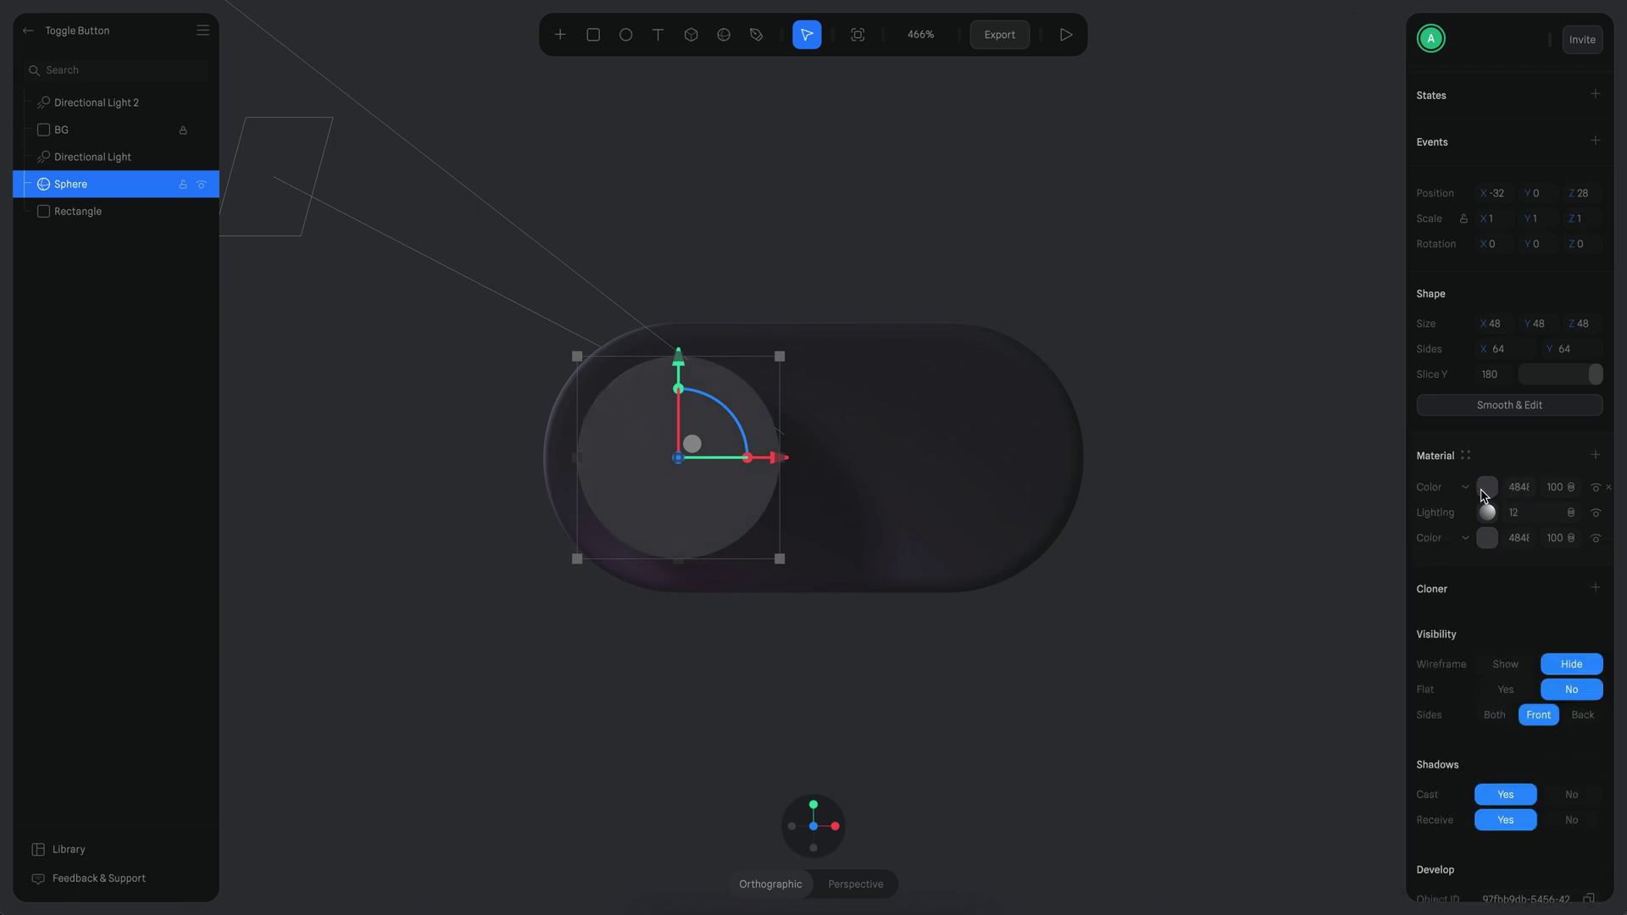
{"action": "left_click", "coordinate": [1469, 488]}
{"action": "left_click", "coordinate": [1476, 510]}
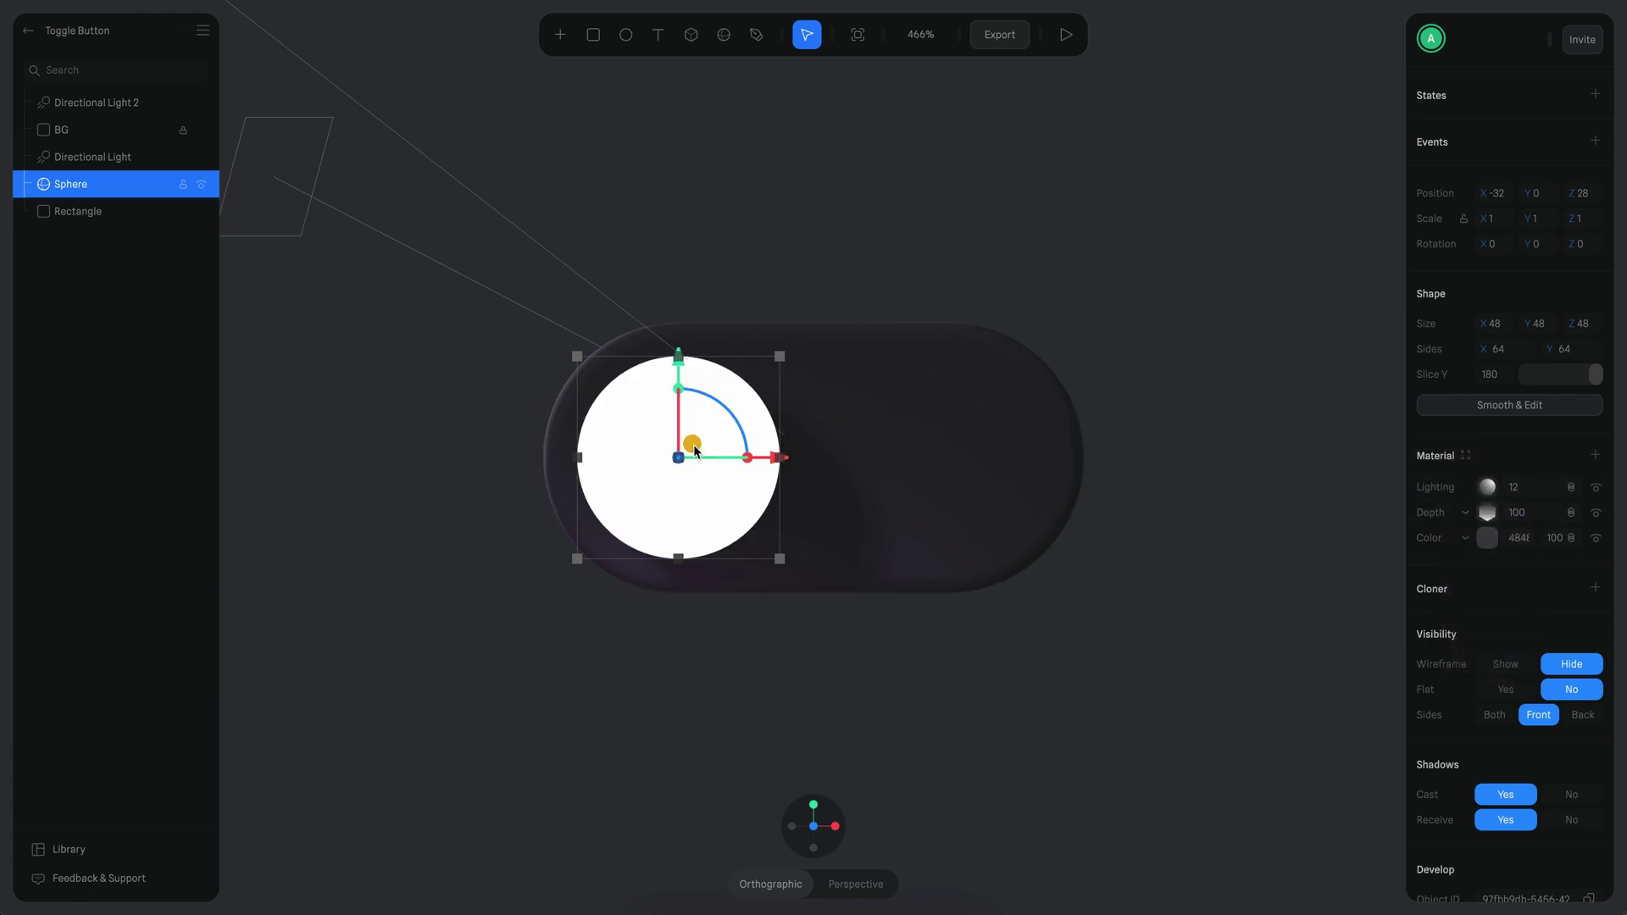
Move the centre of the sphere's depth gradient up and to the left of the sphere, about X -47, Y 33
{"action": "mouse_move", "coordinate": [690, 448]}
{"action": "left_mouse_down"}
{"action": "mouse_move", "coordinate": [661, 392]}
{"action": "mouse_move", "coordinate": [490, 257]}
{"action": "left_mouse_up"}
{"action": "key", "text": "super+z"}
{"action": "left_click", "coordinate": [1487, 513]}
{"action": "scroll", "coordinate": [678, 411], "scroll_direction": "down", "scroll_amount": 3}
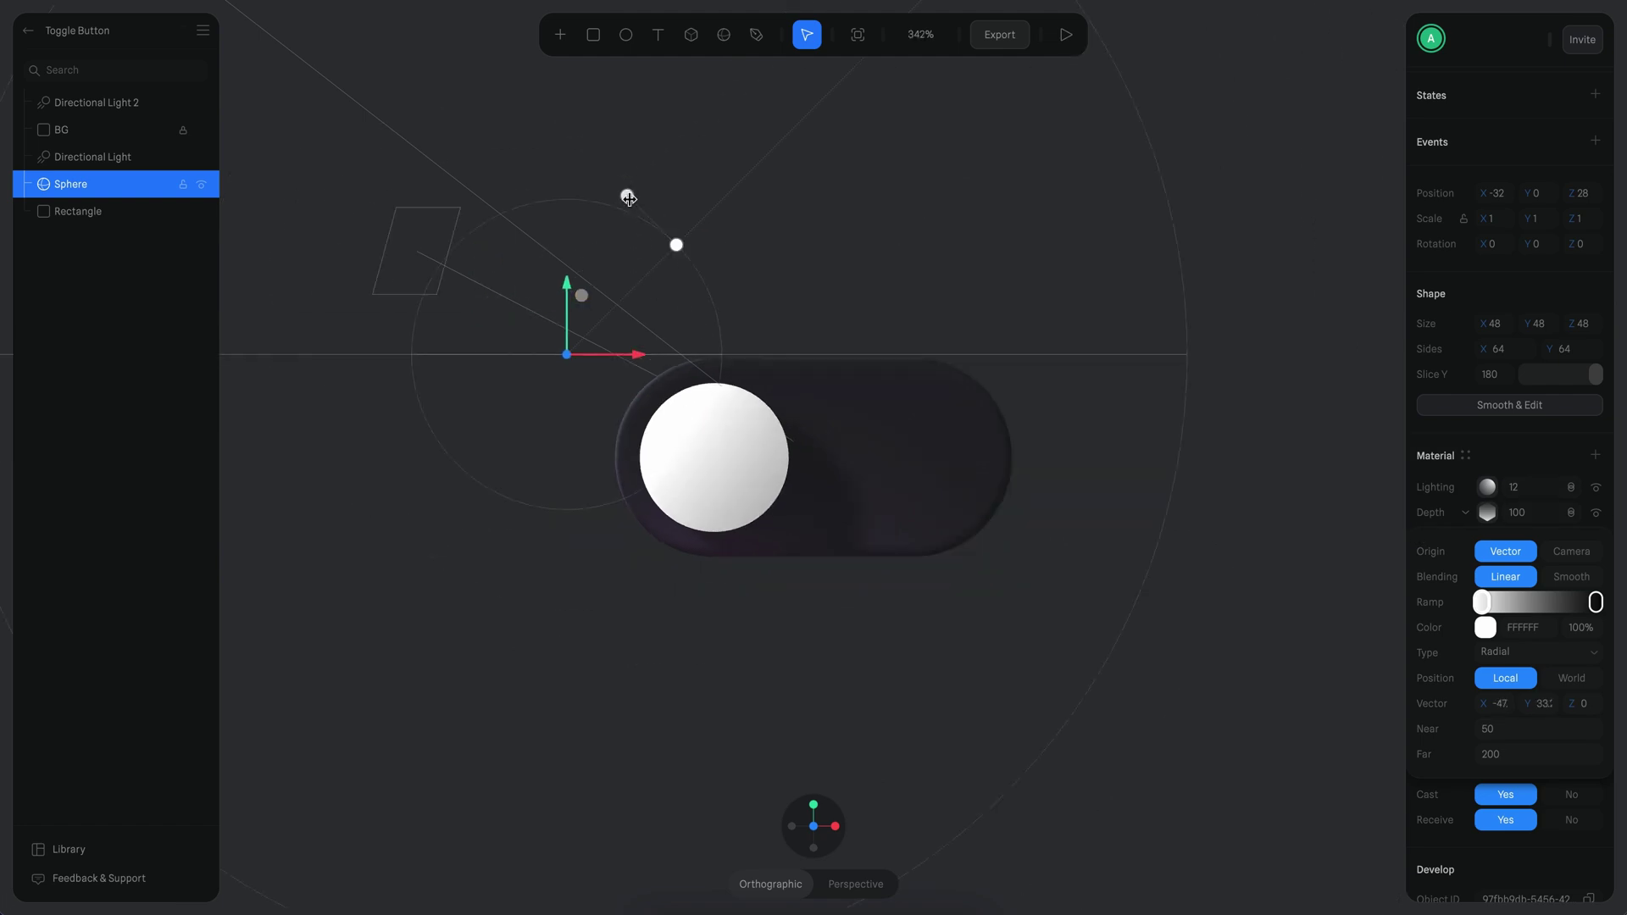
Adjust the sphere gradient's range to near about 14 and far about 76, and shift its centre to about X -40, Y 35
{"action": "left_click_drag", "start_coordinate": [628, 197], "coordinate": [545, 273]}
{"action": "scroll", "coordinate": [847, 537], "scroll_direction": "up", "scroll_amount": 3}
{"action": "scroll", "coordinate": [868, 363], "scroll_direction": "down", "scroll_amount": 2}
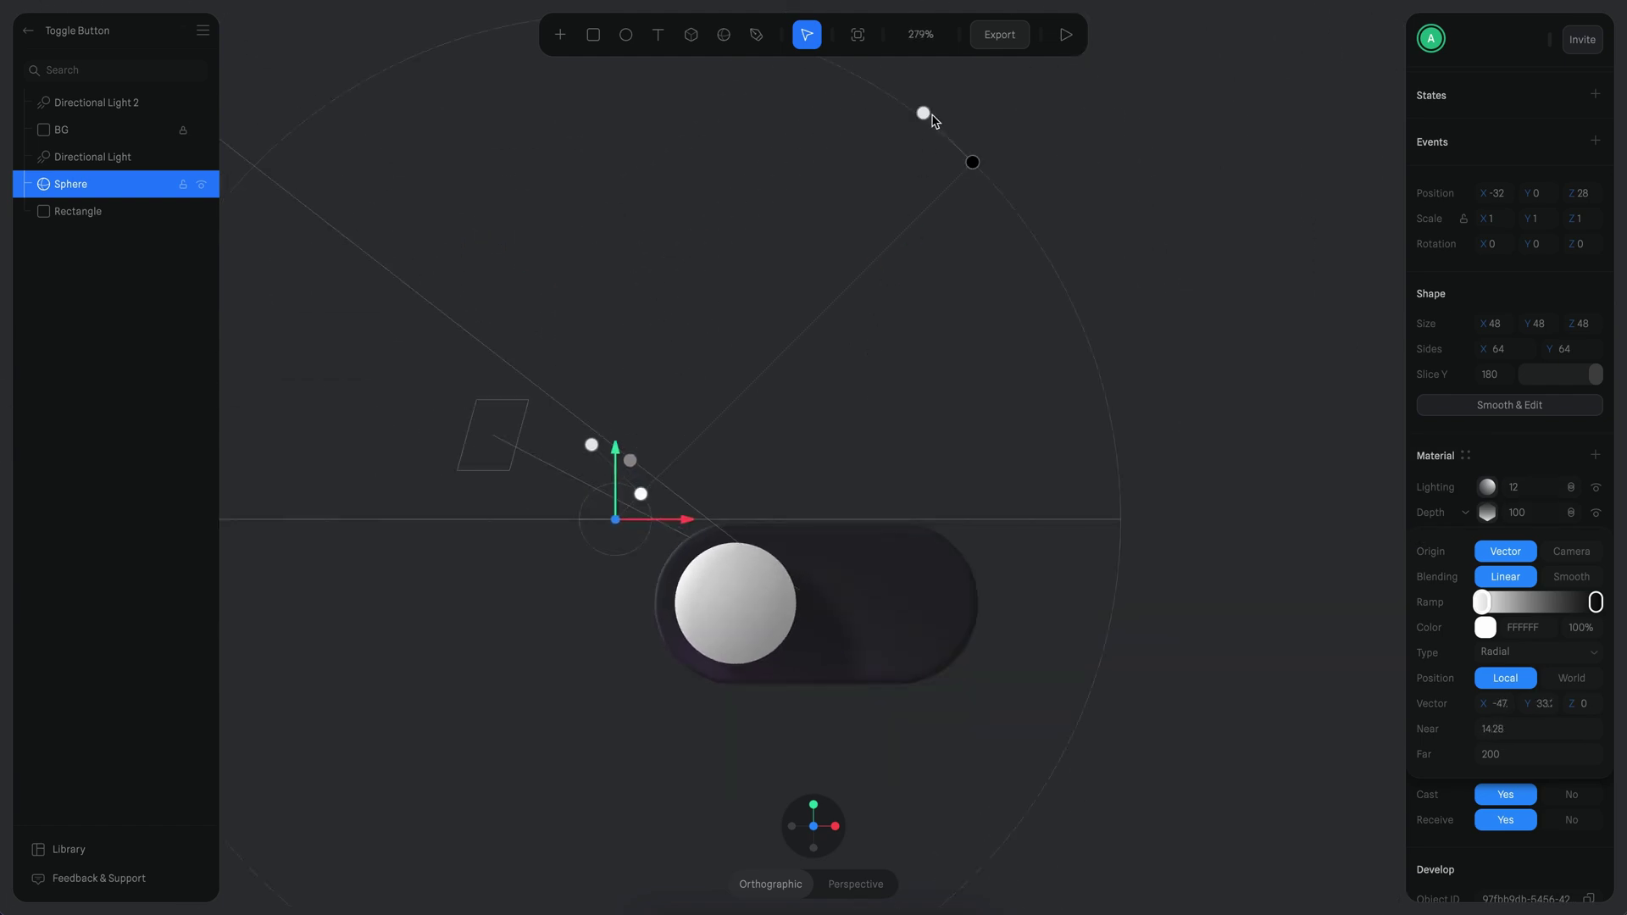
{"action": "left_click_drag", "start_coordinate": [932, 120], "coordinate": [744, 381]}
{"action": "scroll", "coordinate": [614, 486], "scroll_direction": "up", "scroll_amount": 5}
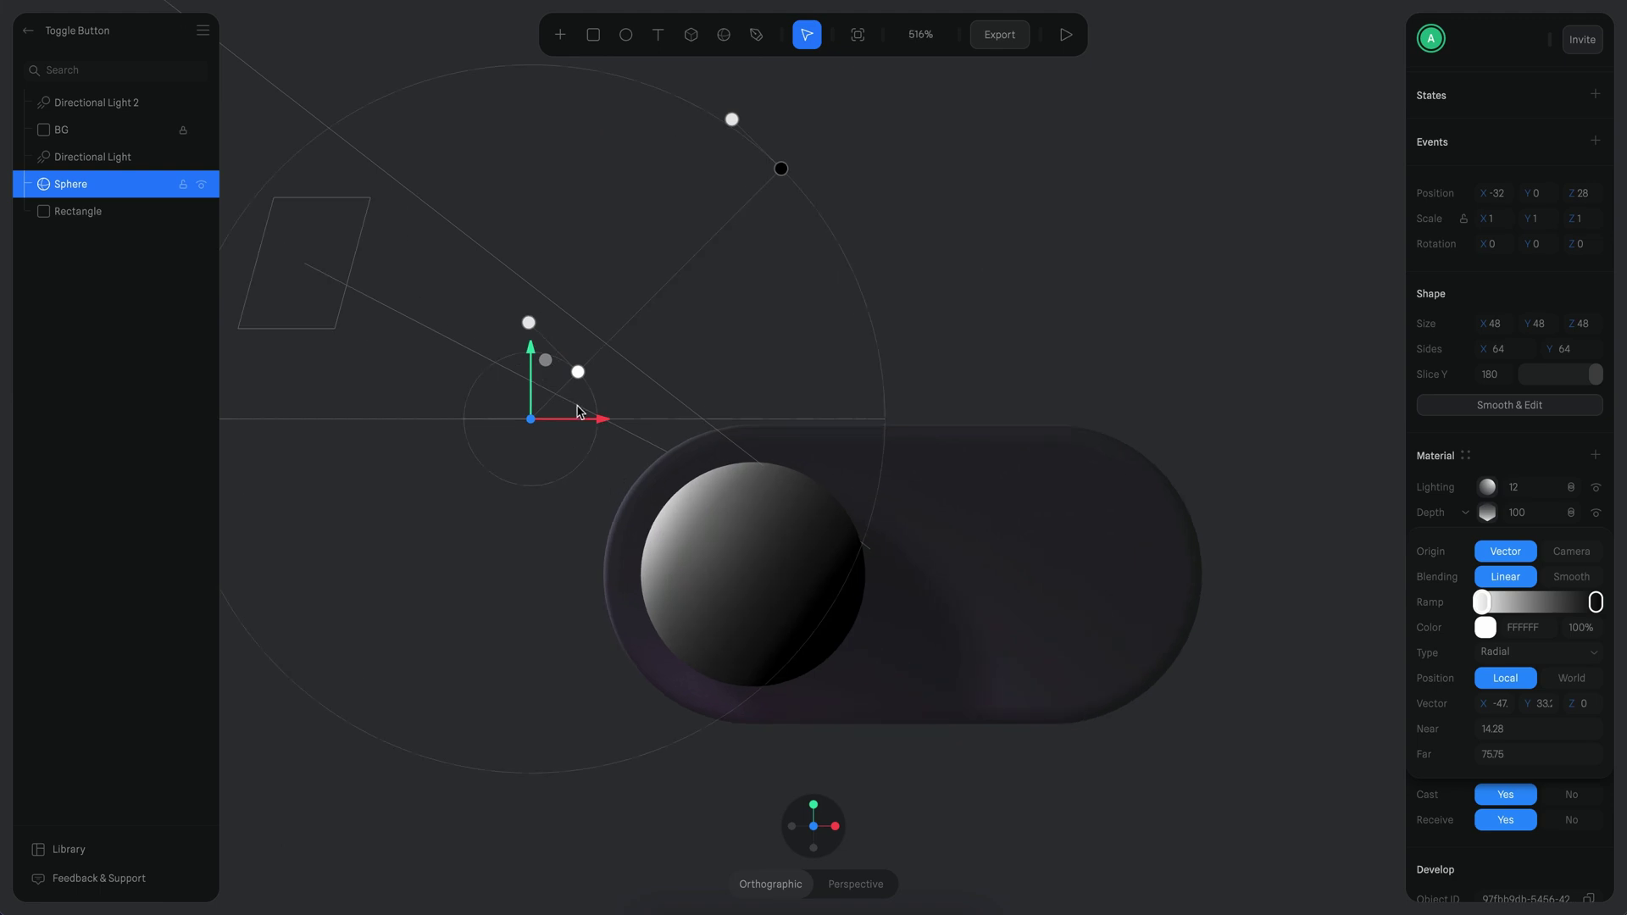
{"action": "left_click_drag", "start_coordinate": [535, 387], "coordinate": [581, 358]}
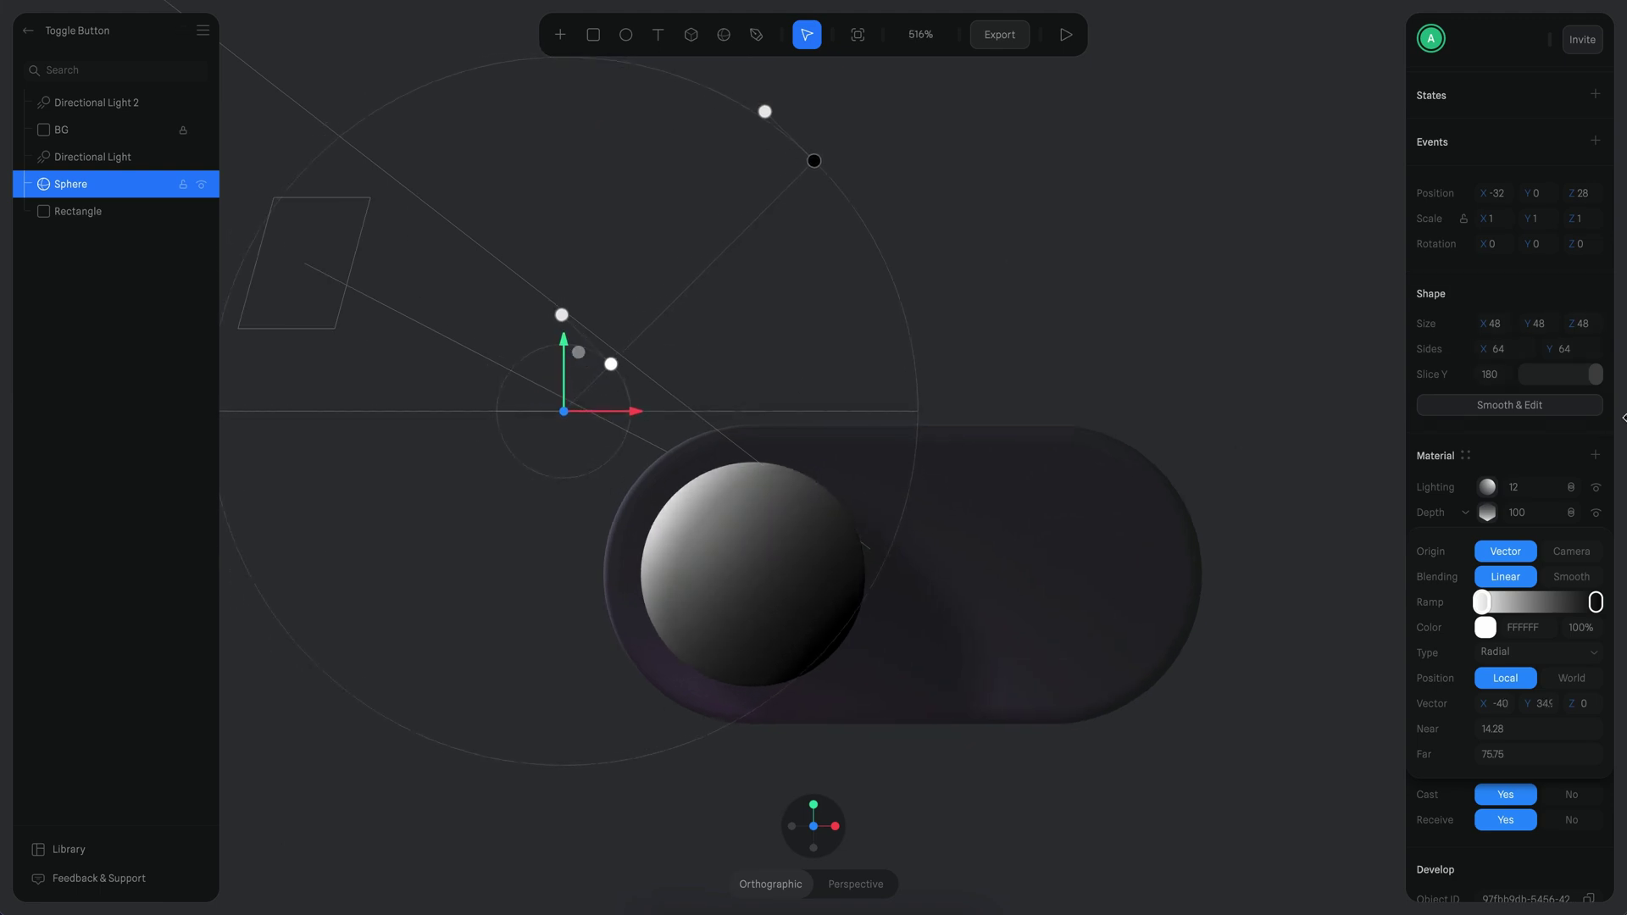
Try flattening the sphere's Z size to 0.01, restore it to 48, and set the gradient centre's Z to 30
{"action": "mouse_move", "coordinate": [1581, 317]}
{"action": "left_mouse_down"}
{"action": "mouse_move", "coordinate": [36, 316]}
{"action": "mouse_move", "coordinate": [1380, 317]}
{"action": "left_mouse_up"}
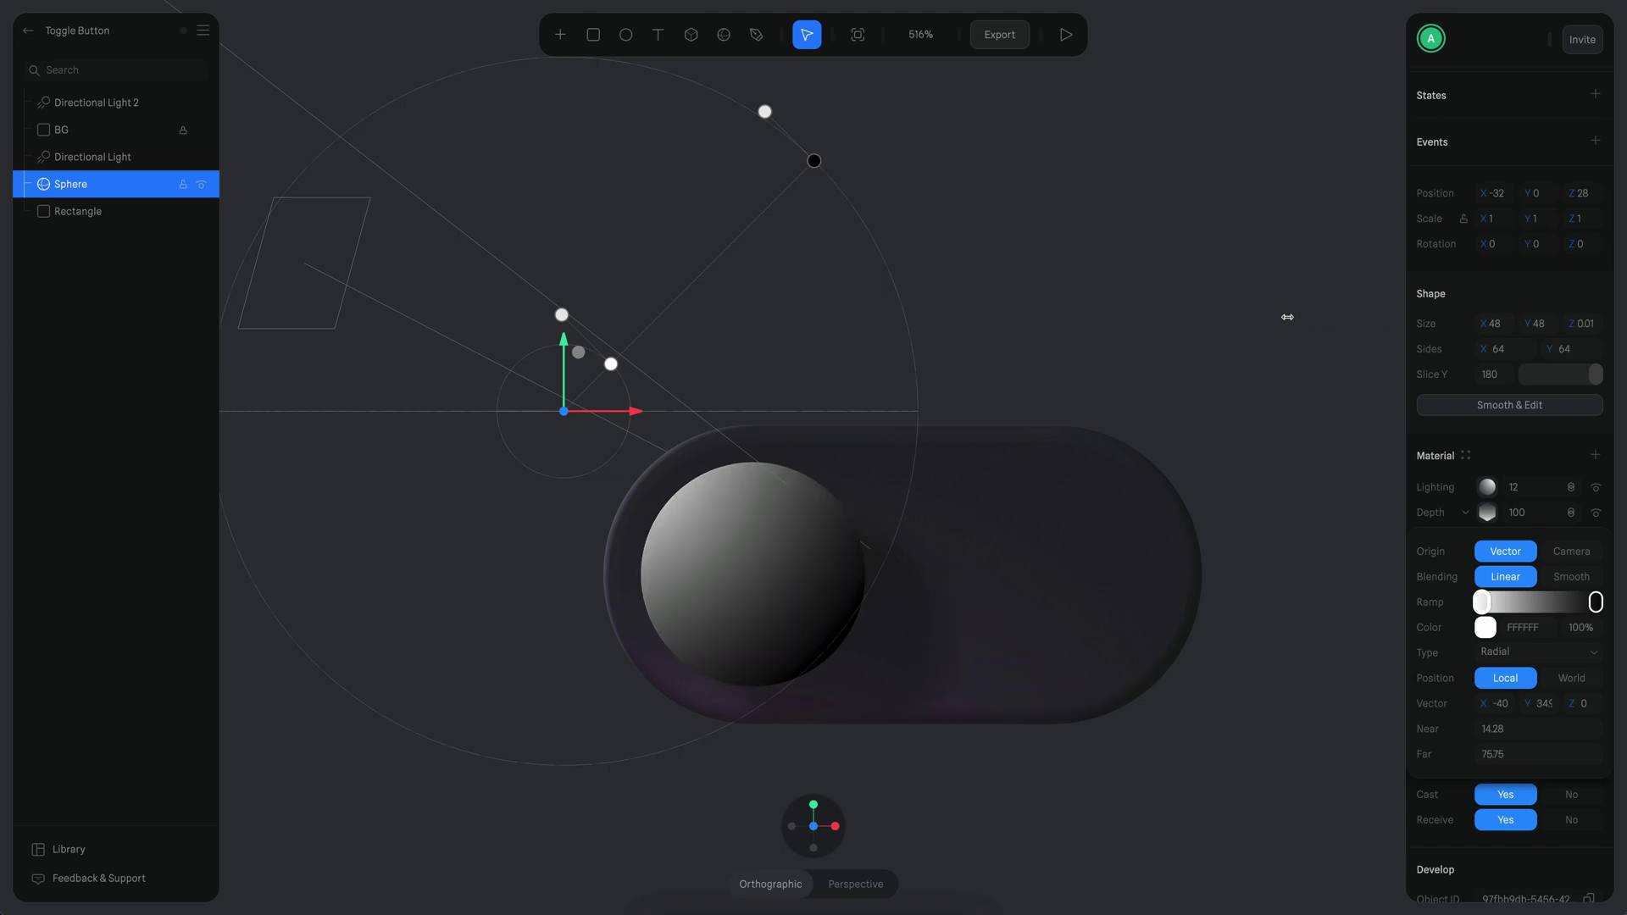
{"action": "left_click_drag", "start_coordinate": [1288, 317], "coordinate": [1431, 317]}
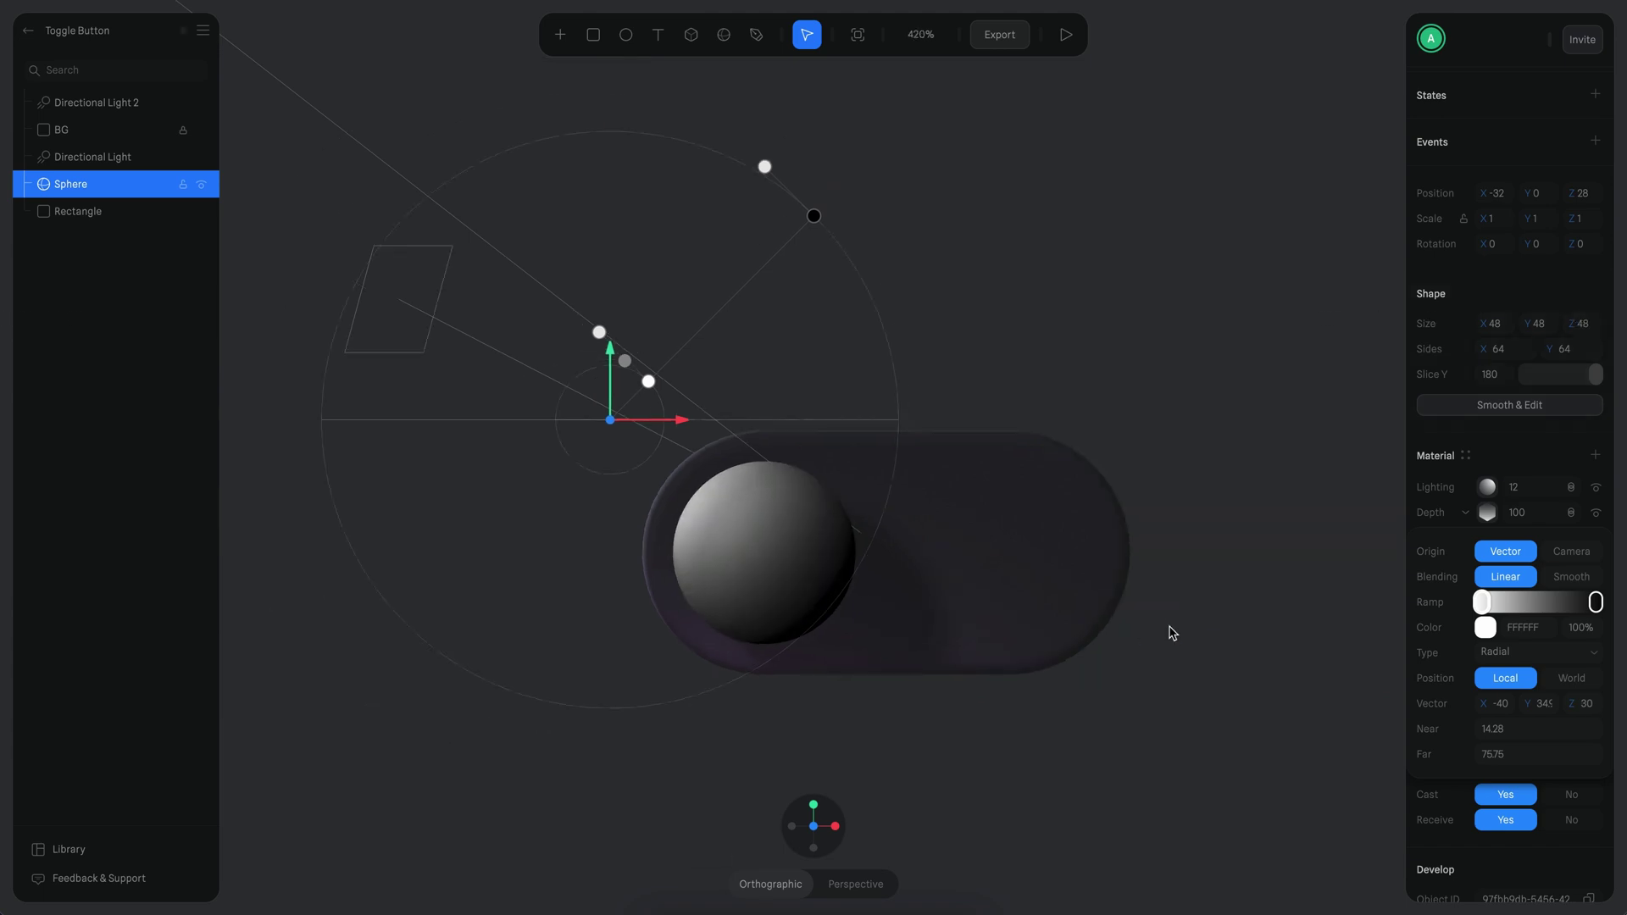
{"action": "scroll", "coordinate": [1169, 632], "scroll_direction": "up", "scroll_amount": 2}
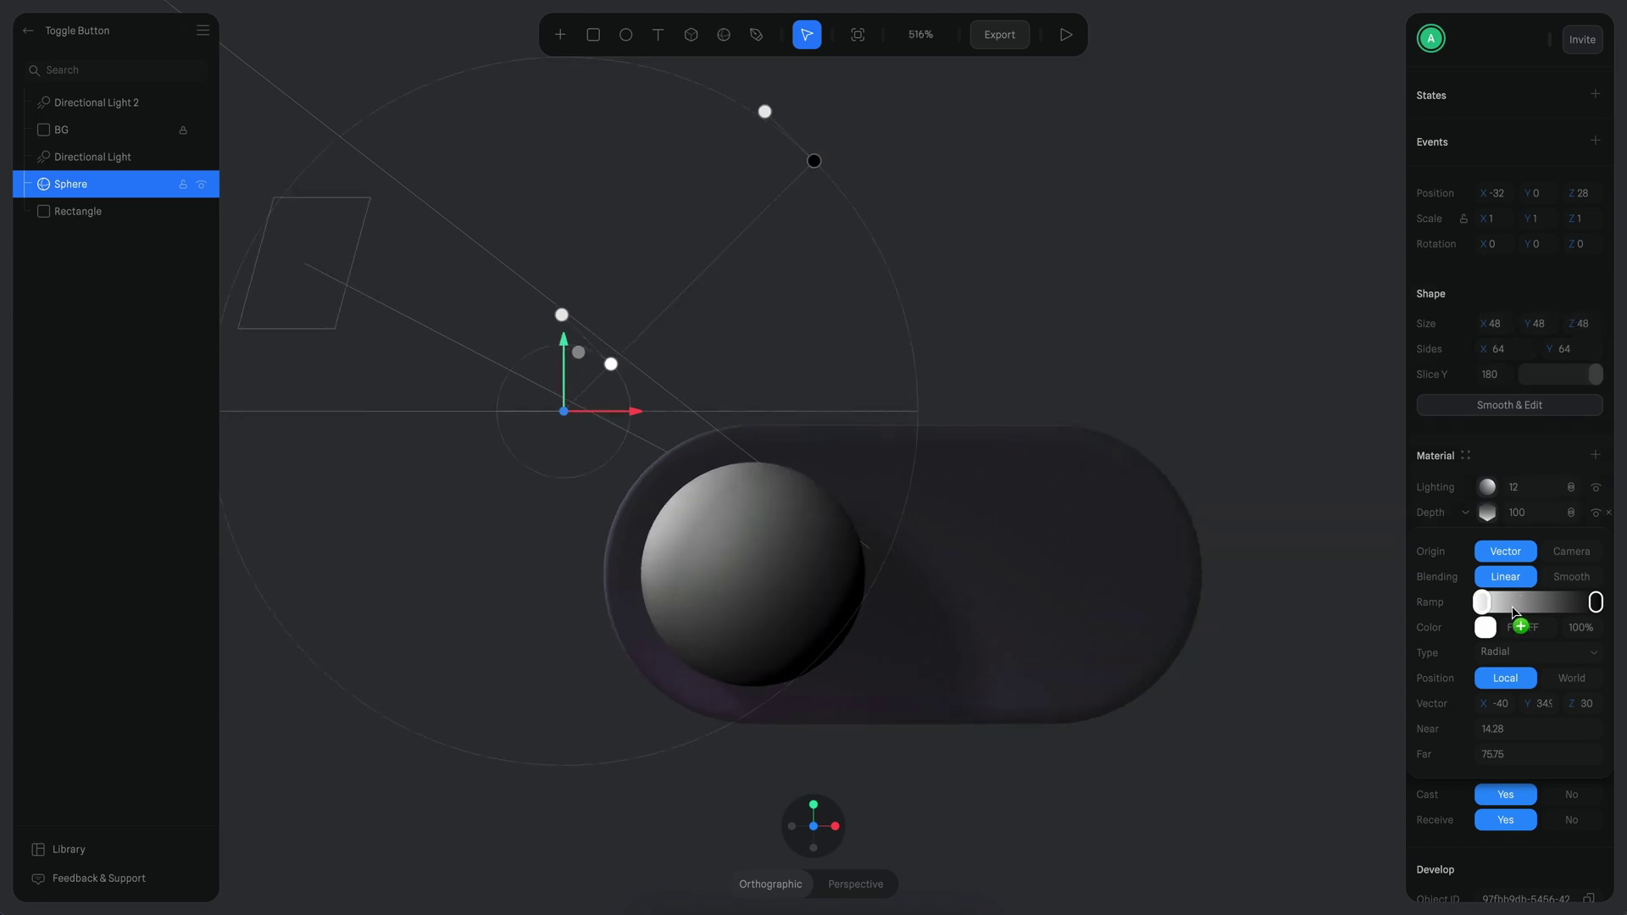
Set the sphere gradient's near colour to coral FF8F8F and its far colour to dark magenta 6C0E38
{"action": "left_click", "coordinate": [1491, 630]}
{"action": "left_click_drag", "start_coordinate": [1495, 674], "coordinate": [1500, 640]}
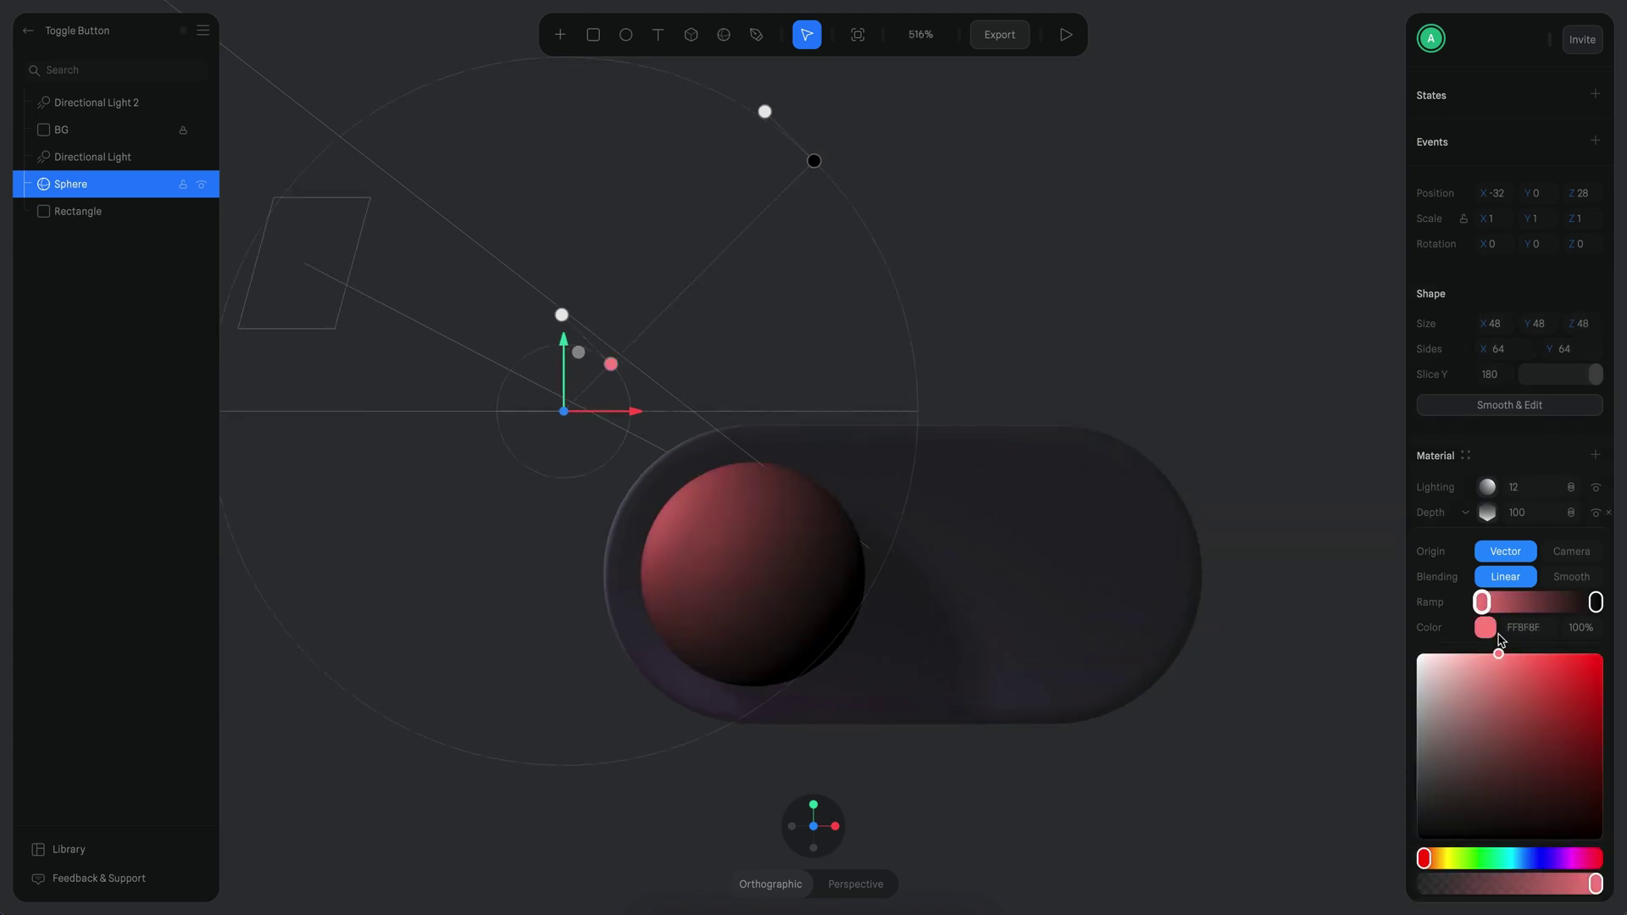
{"action": "left_click", "coordinate": [1594, 601]}
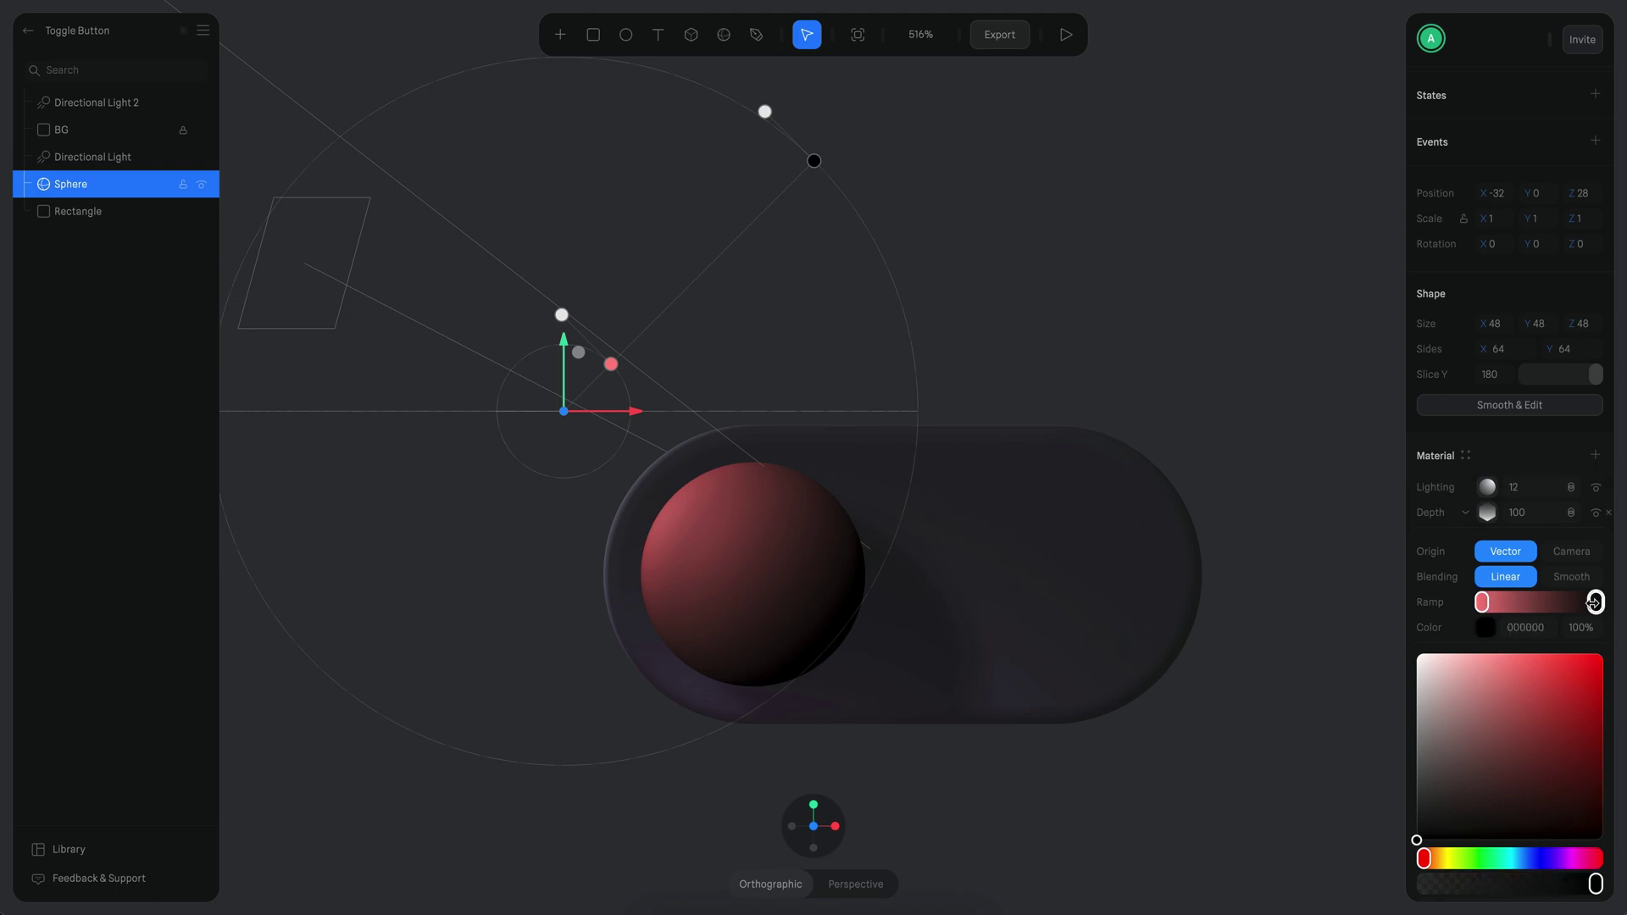
{"action": "left_click", "coordinate": [1583, 858]}
{"action": "left_click_drag", "start_coordinate": [1555, 689], "coordinate": [1579, 760]}
{"action": "middle_click_drag", "start_coordinate": [1149, 606], "coordinate": [1112, 492]}
{"action": "scroll", "coordinate": [1115, 517], "scroll_direction": "down", "scroll_amount": 3}
{"action": "scroll", "coordinate": [1116, 518], "scroll_direction": "up", "scroll_amount": 5}
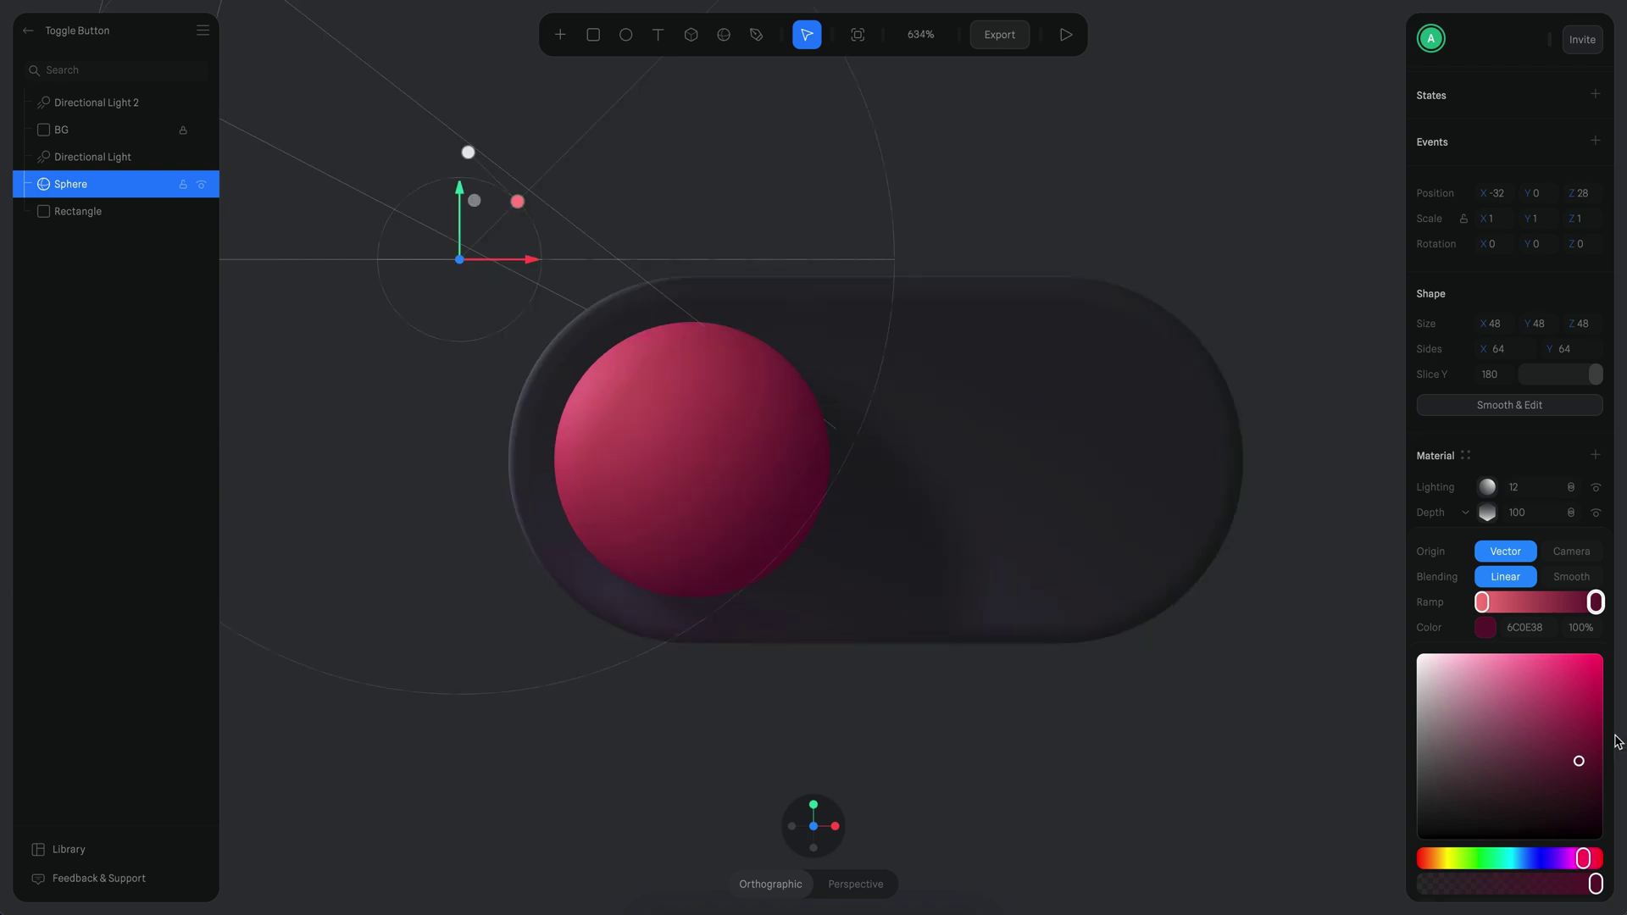
Change the sphere gradient's near colour to light orange FFD18F
{"action": "left_click", "coordinate": [1491, 602]}
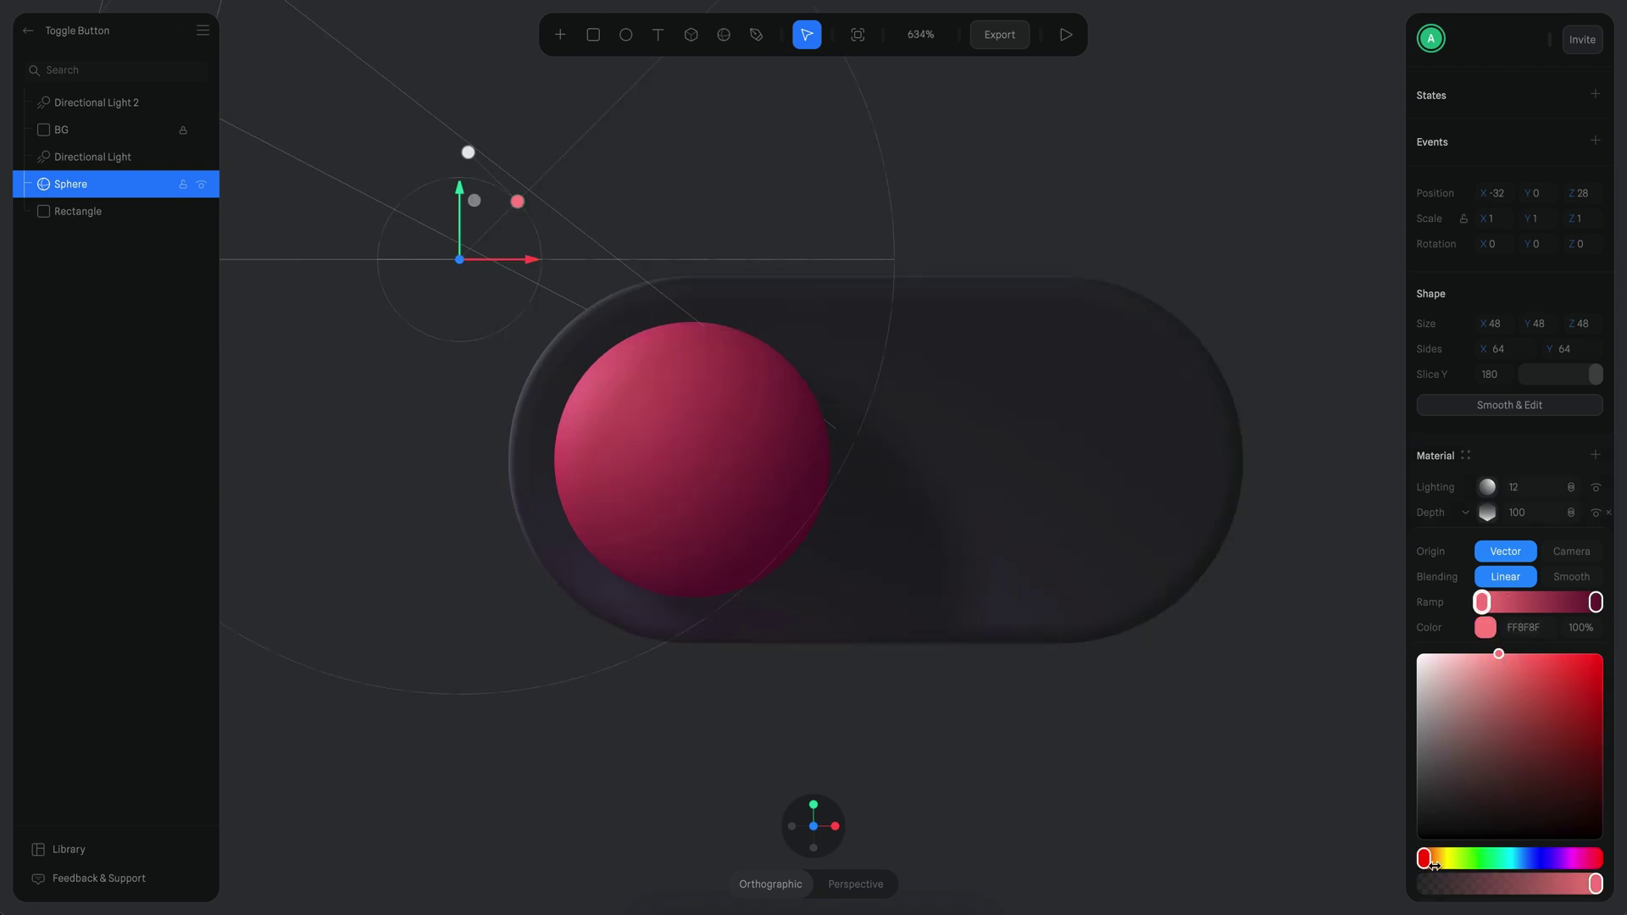
{"action": "left_click_drag", "start_coordinate": [1434, 864], "coordinate": [1443, 859]}
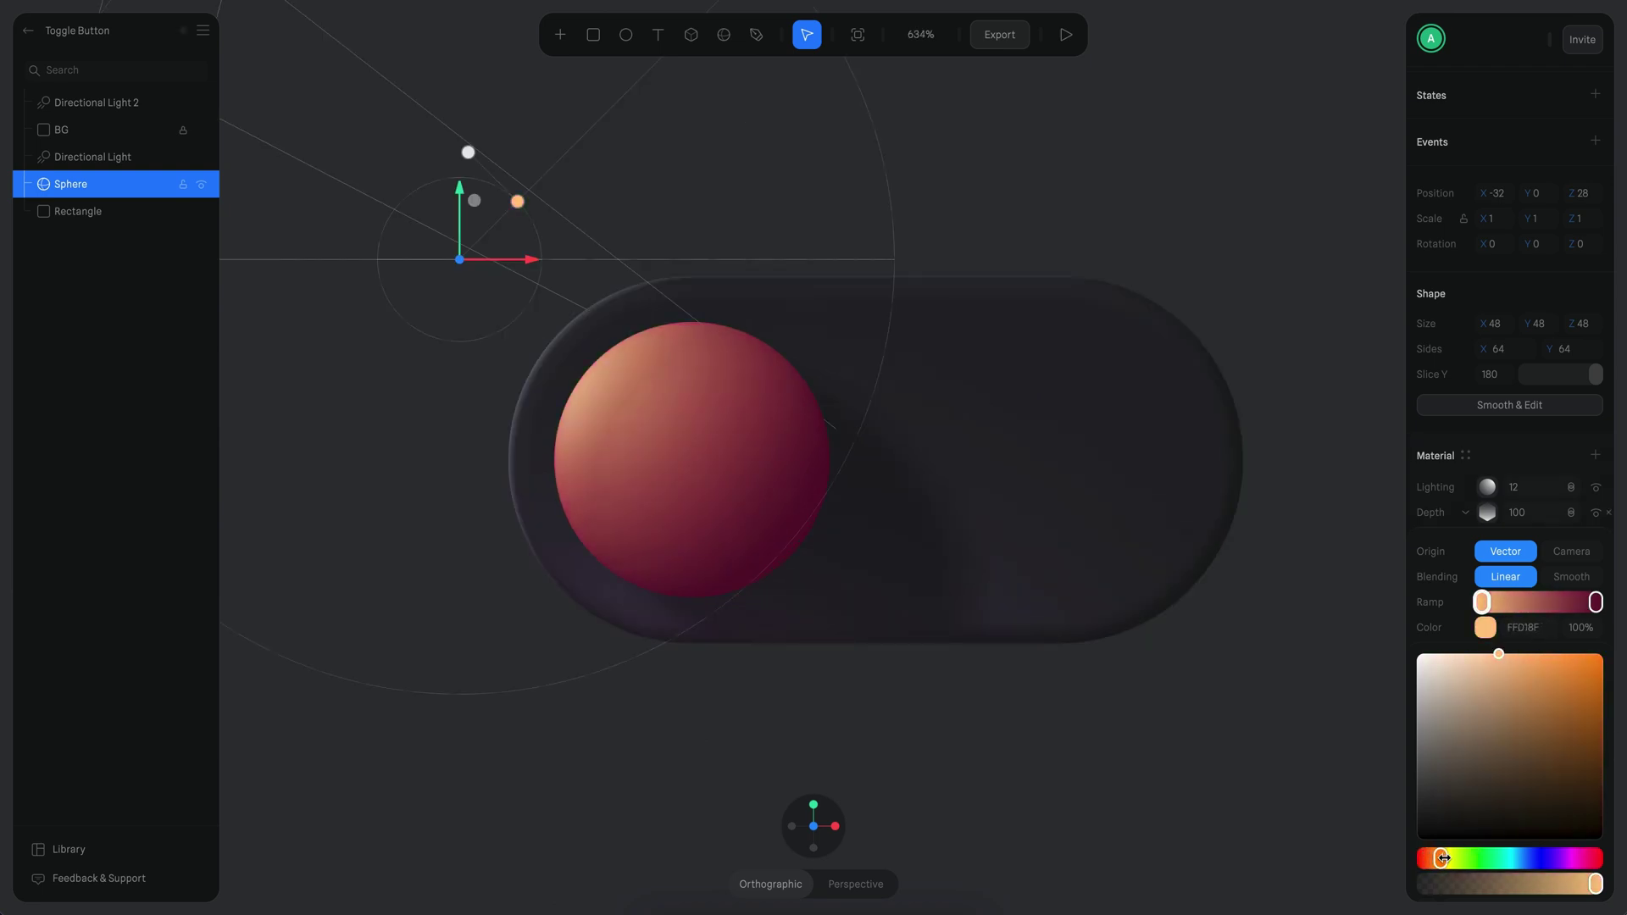
{"action": "scroll", "coordinate": [1162, 634], "scroll_direction": "down", "scroll_amount": 5, "text": "ctrl"}
Duplicate the sphere's Depth layer above Lighting and move the copy's centre below and right of the sphere, about X 50, Y -55
{"action": "left_click", "coordinate": [1493, 511]}
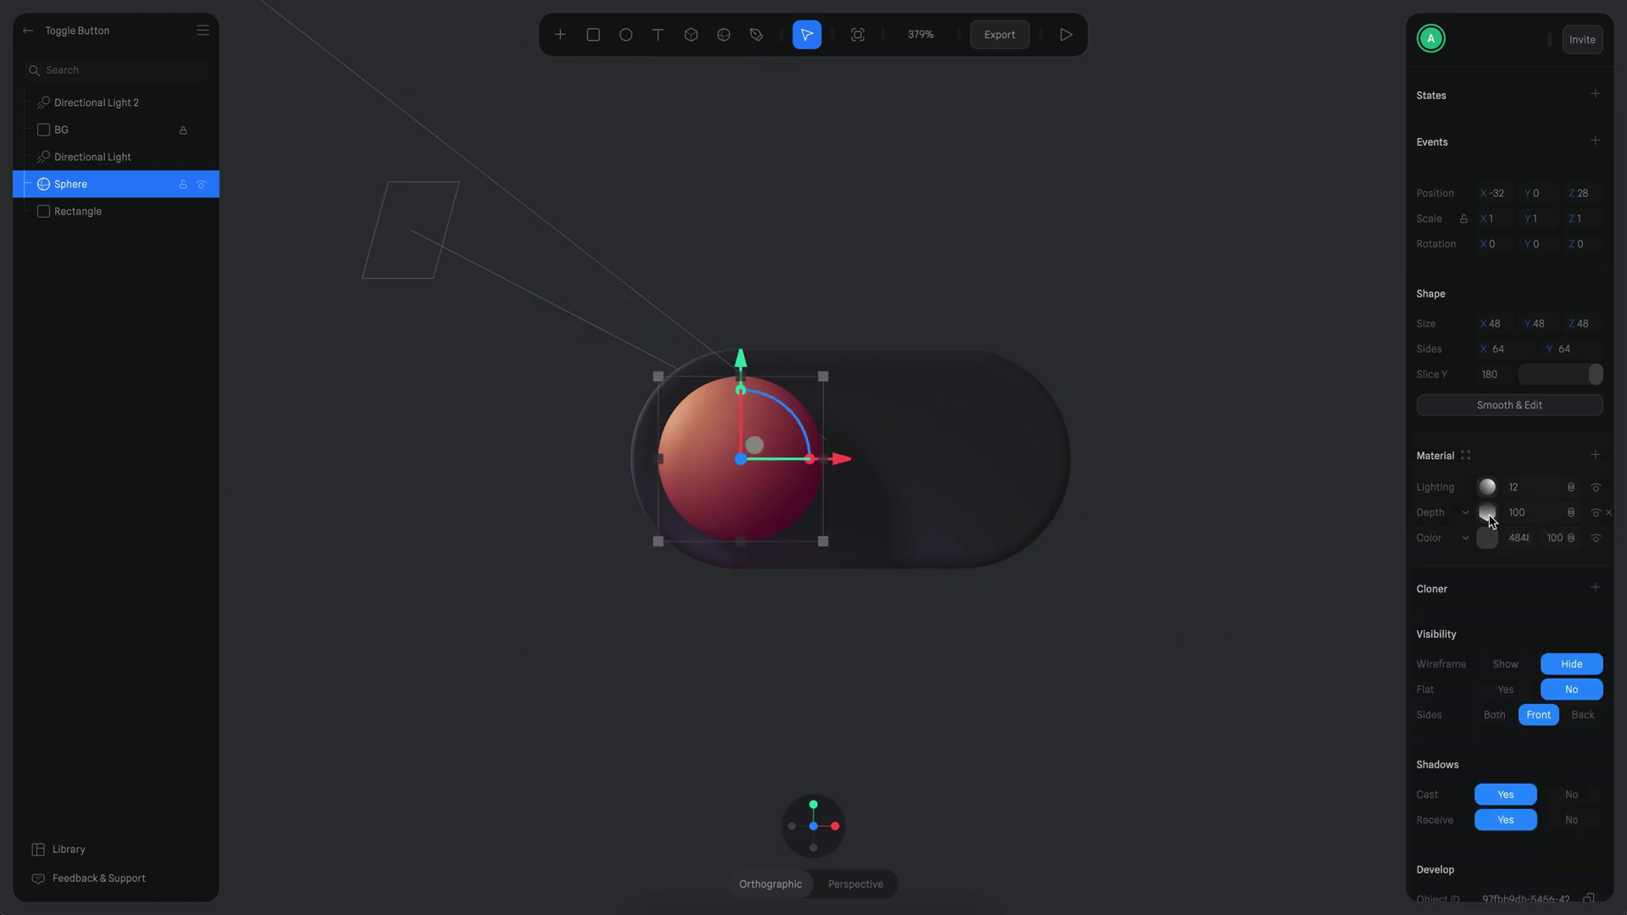
{"action": "left_click_drag", "start_coordinate": [1491, 514], "coordinate": [1485, 492]}
{"action": "left_click", "coordinate": [1486, 488]}
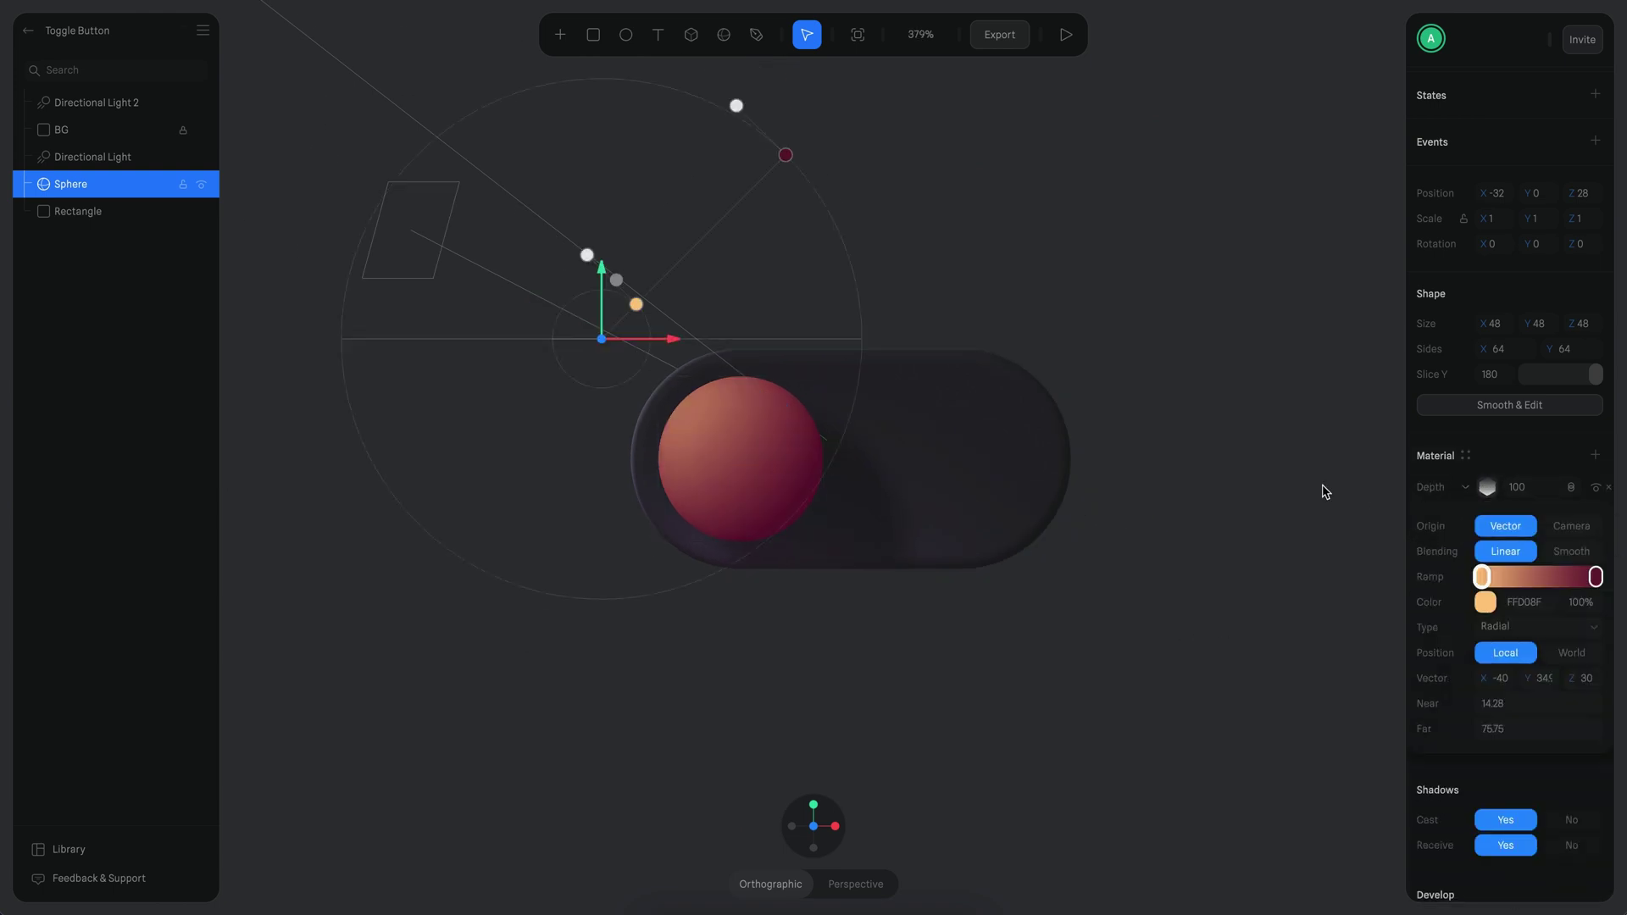
{"action": "left_click_drag", "start_coordinate": [615, 280], "coordinate": [931, 597]}
Give the duplicated depth gradient a pale orange near colour and a pink FF8CC0 far colour at 0% opacity
{"action": "left_click", "coordinate": [1595, 576]}
{"action": "left_click", "coordinate": [1490, 602]}
{"action": "left_click_drag", "start_coordinate": [1475, 644], "coordinate": [1499, 575]}
{"action": "left_click", "coordinate": [1482, 575]}
{"action": "left_click_drag", "start_coordinate": [1488, 635], "coordinate": [1481, 617]}
{"action": "left_click", "coordinate": [1595, 578]}
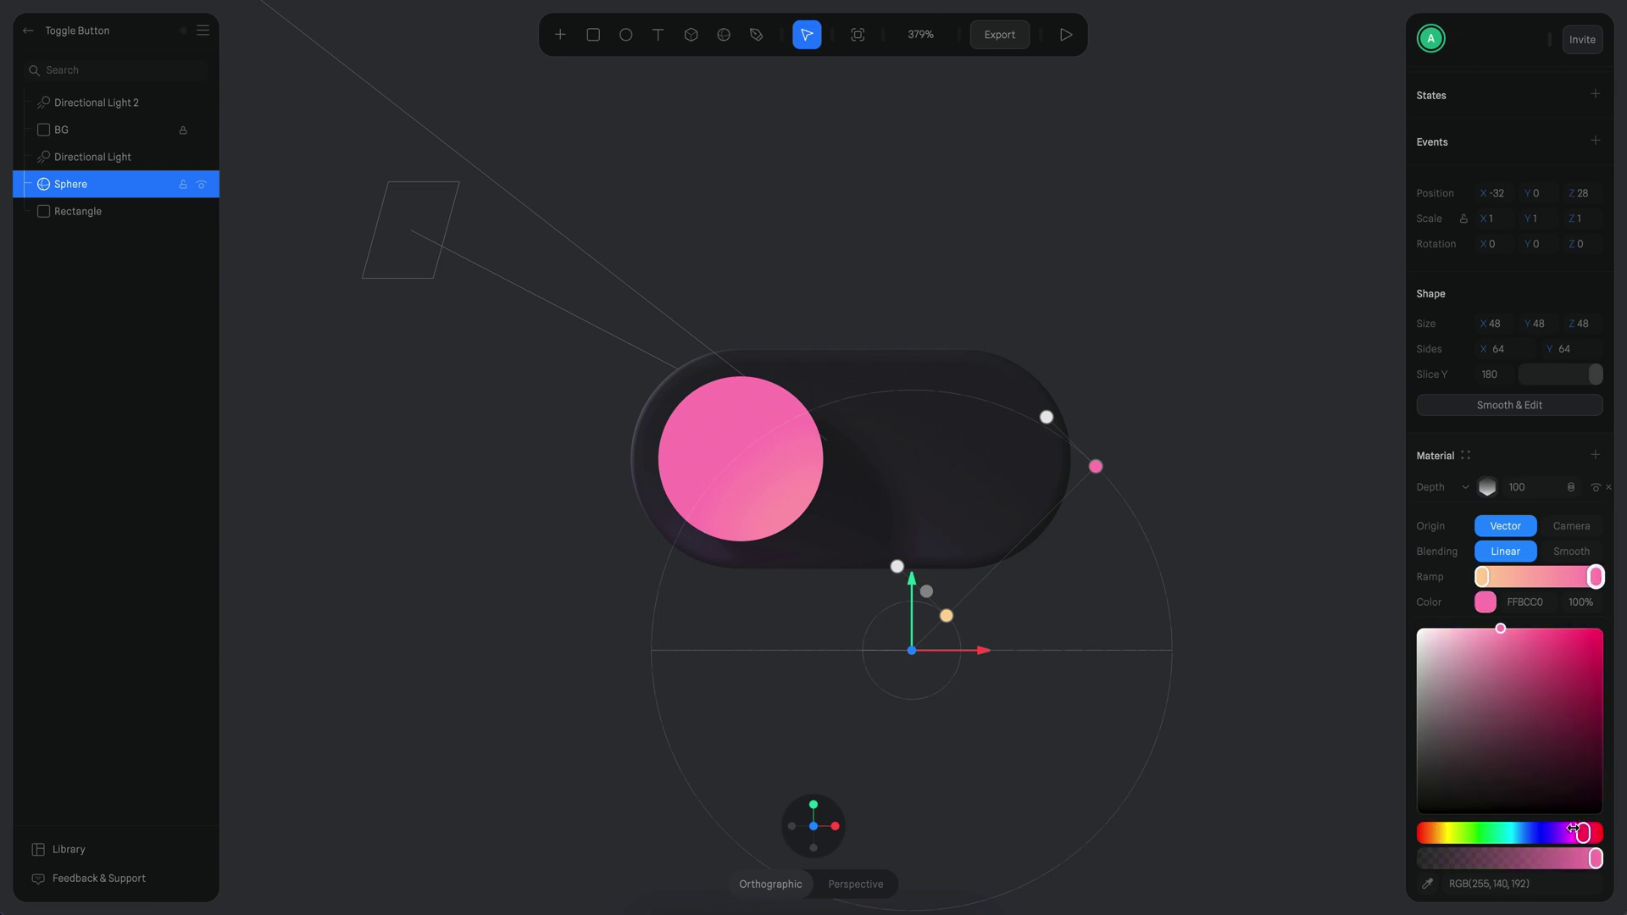
{"action": "left_click_drag", "start_coordinate": [1581, 858], "coordinate": [1333, 845]}
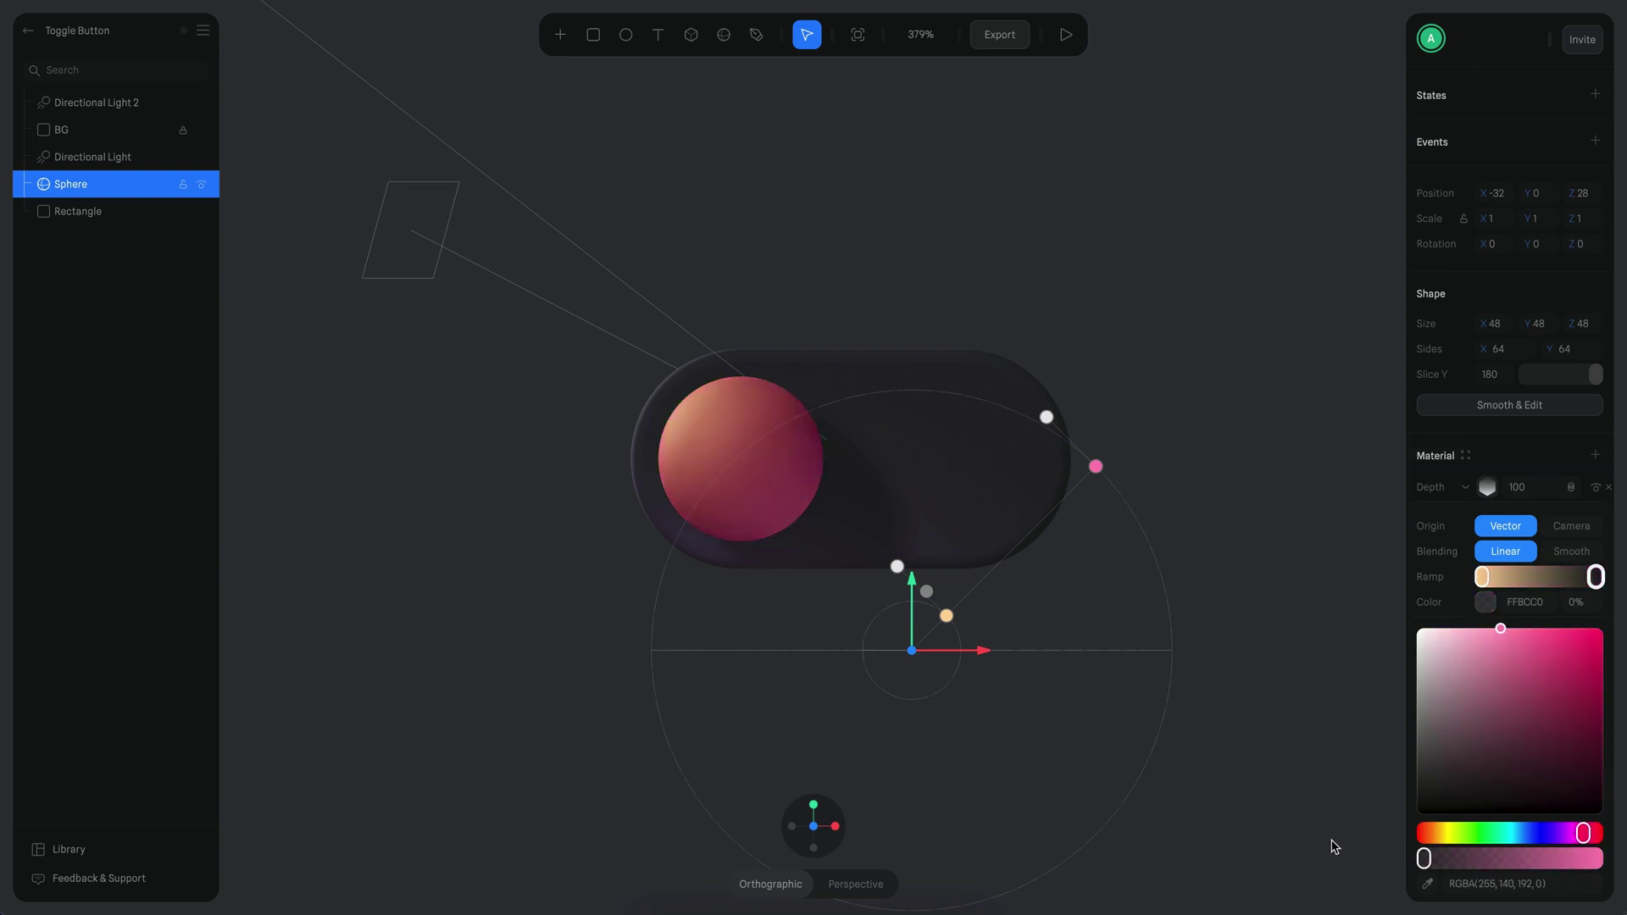
Recolour the duplicated gradient with a white near stop and a light blue A5C9FF far stop at 0.1% opacity
{"action": "left_click", "coordinate": [1480, 579]}
{"action": "key", "text": "super+z"}
{"action": "left_click_drag", "start_coordinate": [1453, 834], "coordinate": [1440, 834]}
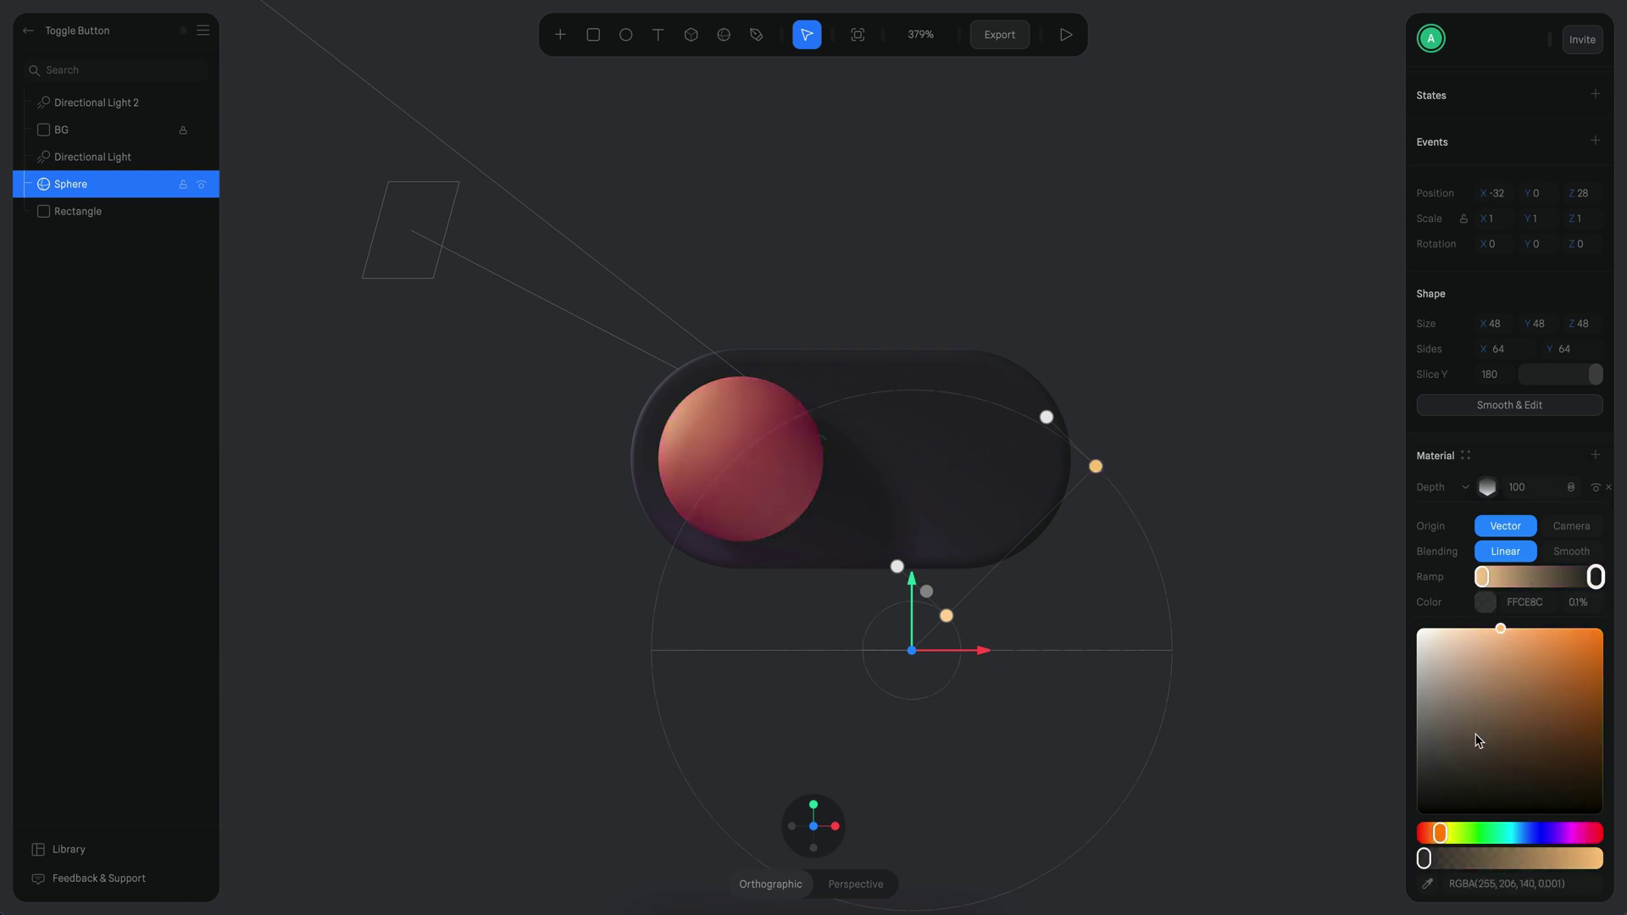
{"action": "left_click", "coordinate": [1527, 833]}
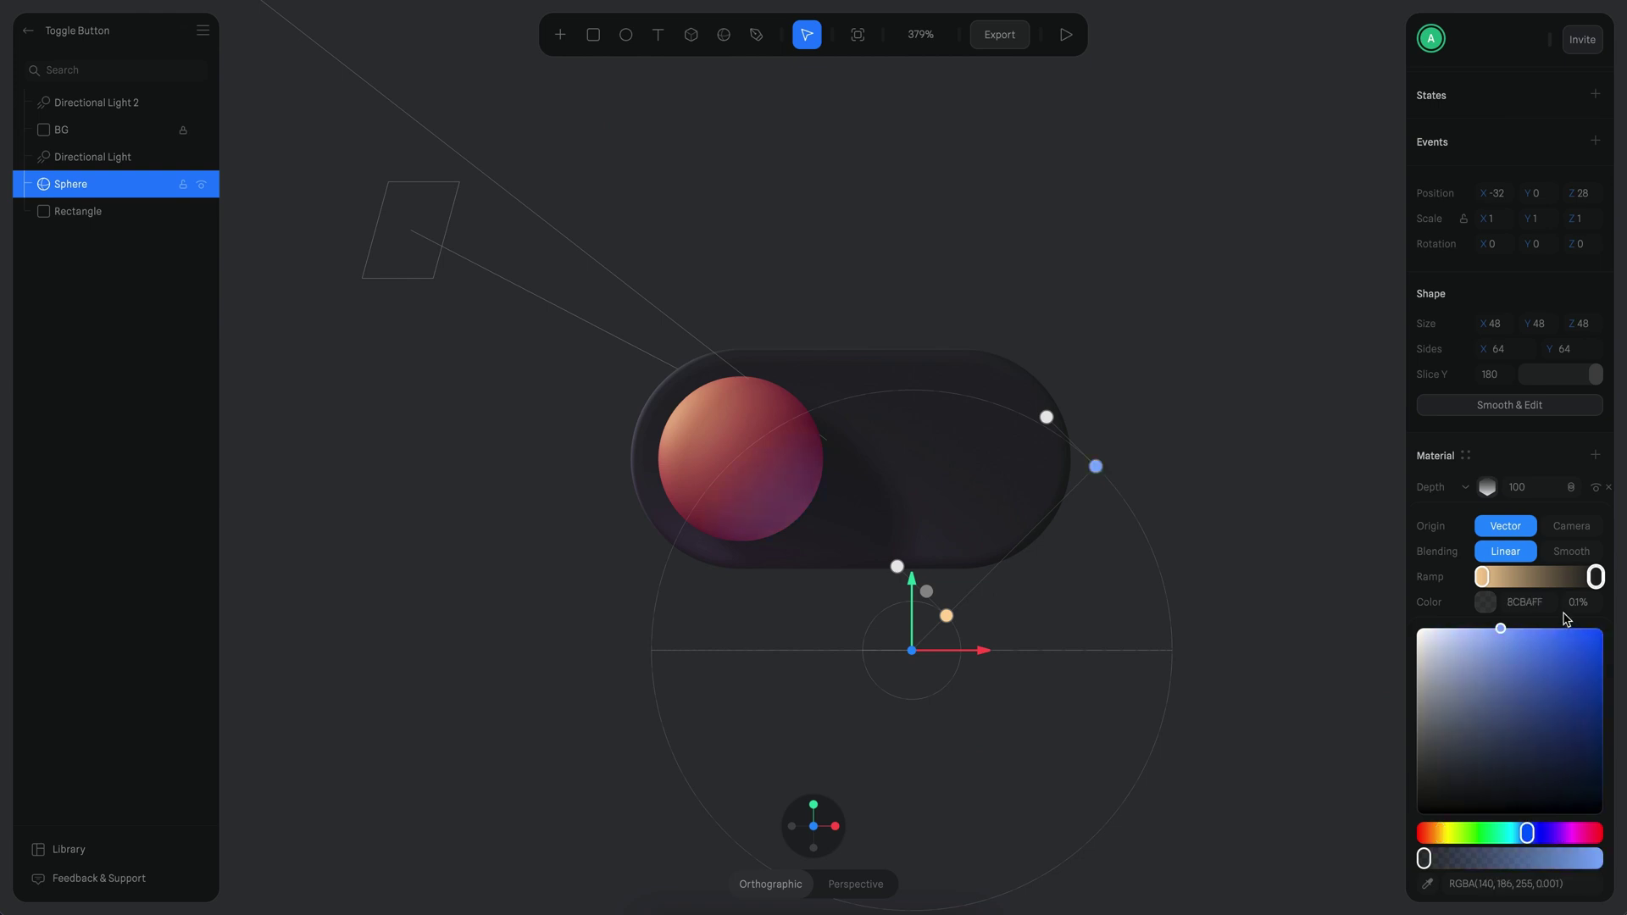
{"action": "left_click", "coordinate": [1483, 577]}
{"action": "left_click", "coordinate": [1529, 832]}
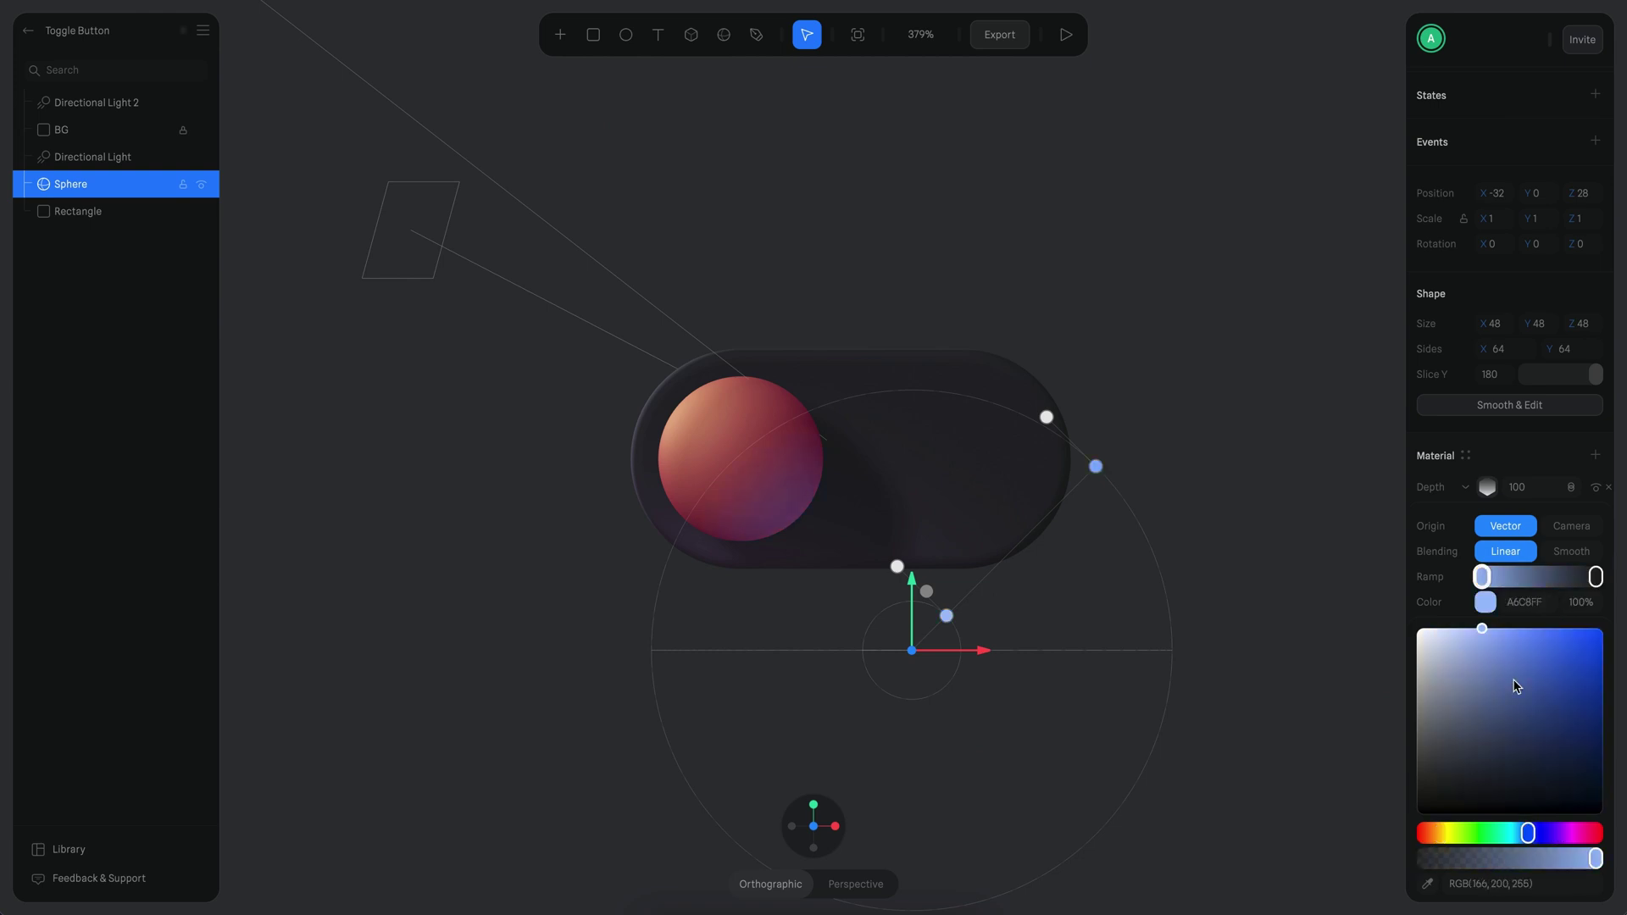
{"action": "left_click_drag", "start_coordinate": [1484, 631], "coordinate": [1530, 618]}
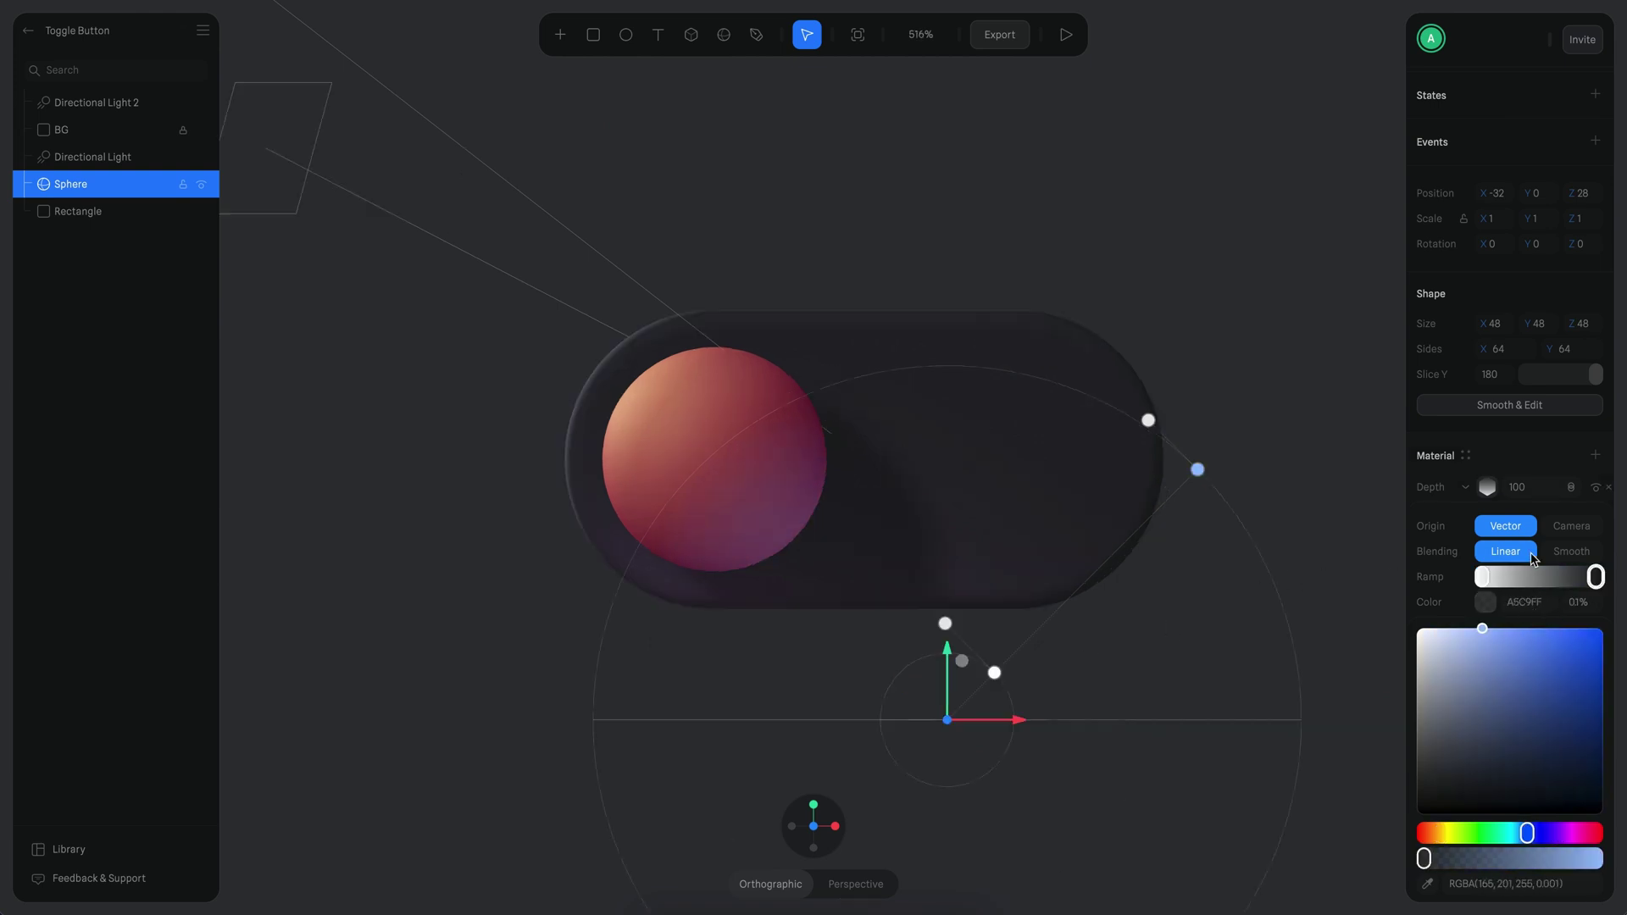
{"action": "scroll", "coordinate": [1542, 678], "scroll_direction": "down", "scroll_amount": 2}
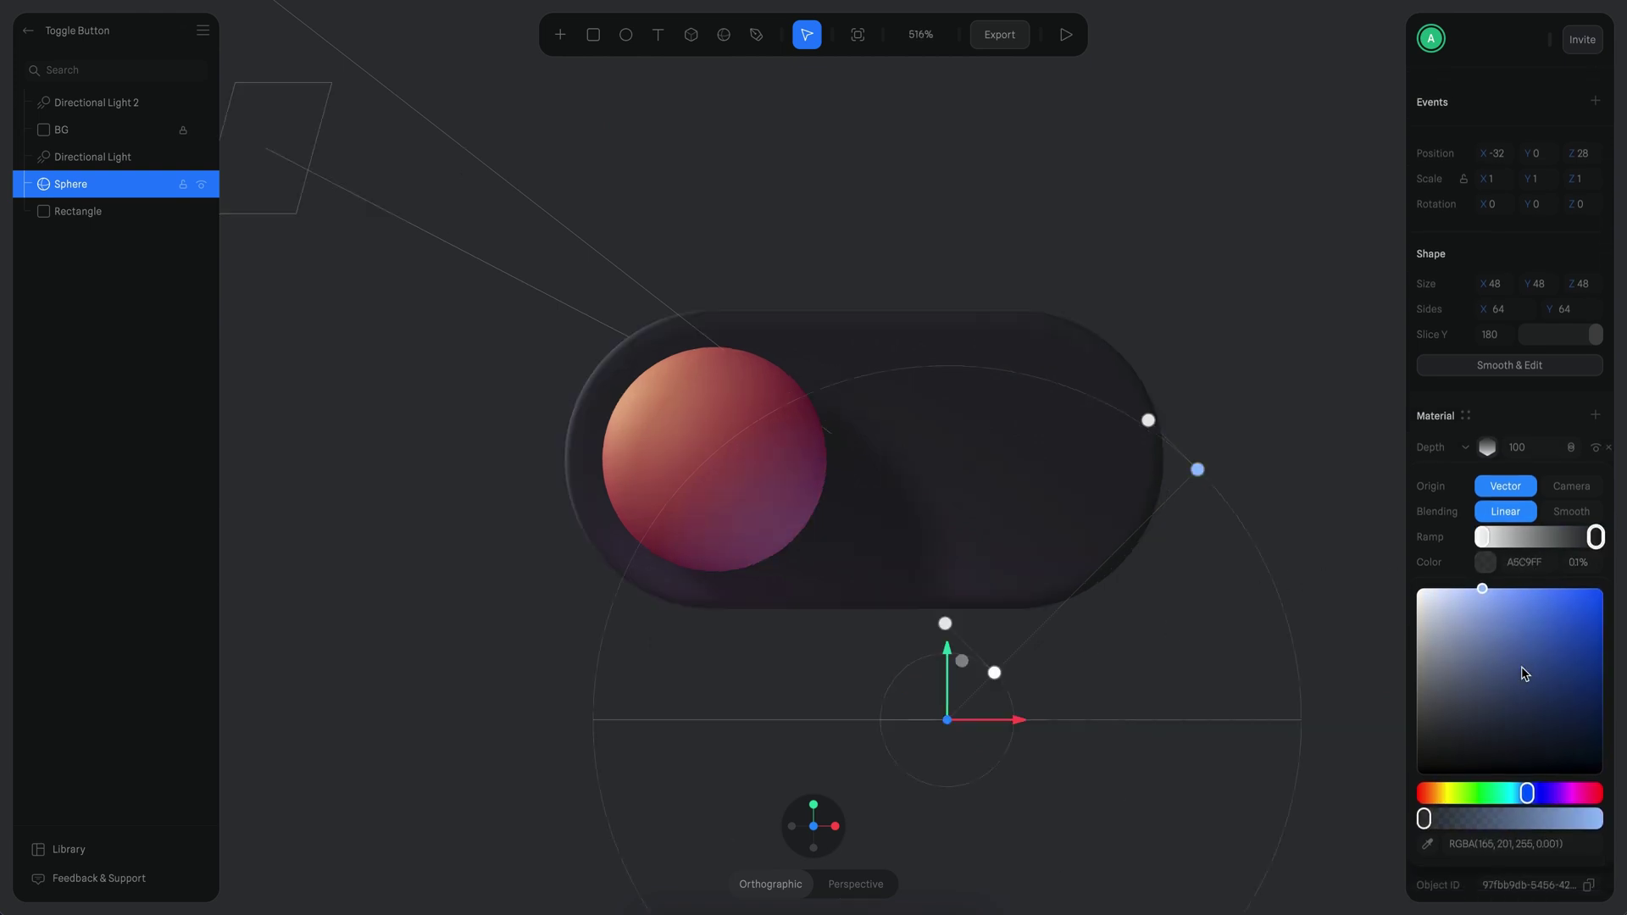
{"action": "left_click", "coordinate": [1615, 753]}
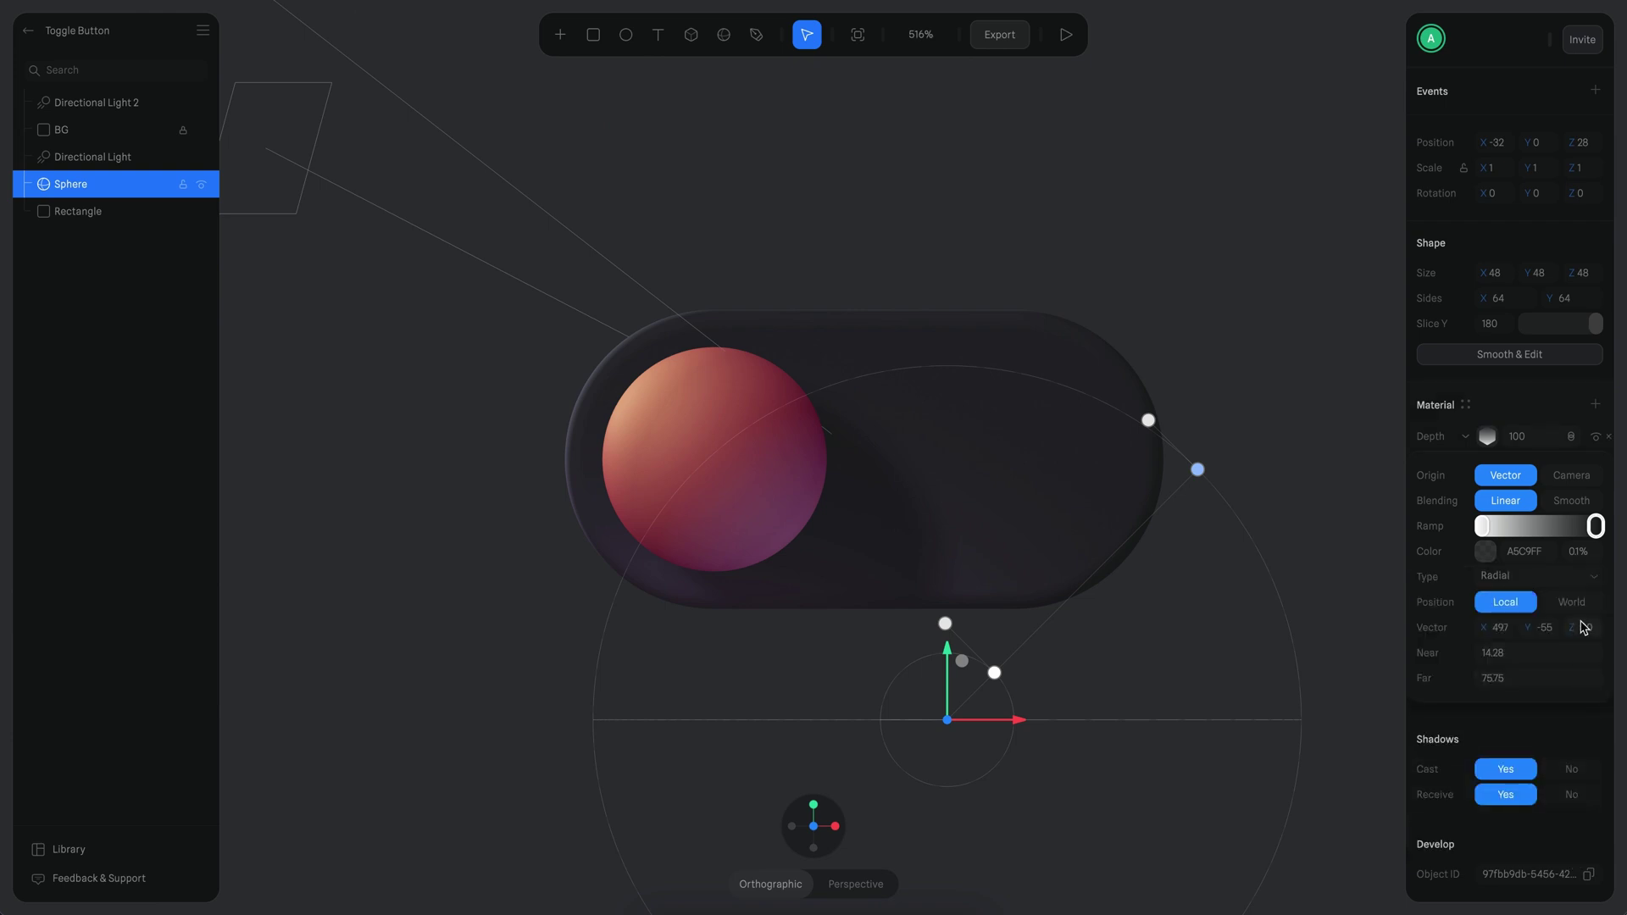
Set the sphere's upper depth gradient to a centre Z of -14 with Smooth blending
{"action": "left_click_drag", "start_coordinate": [1570, 625], "coordinate": [1531, 625]}
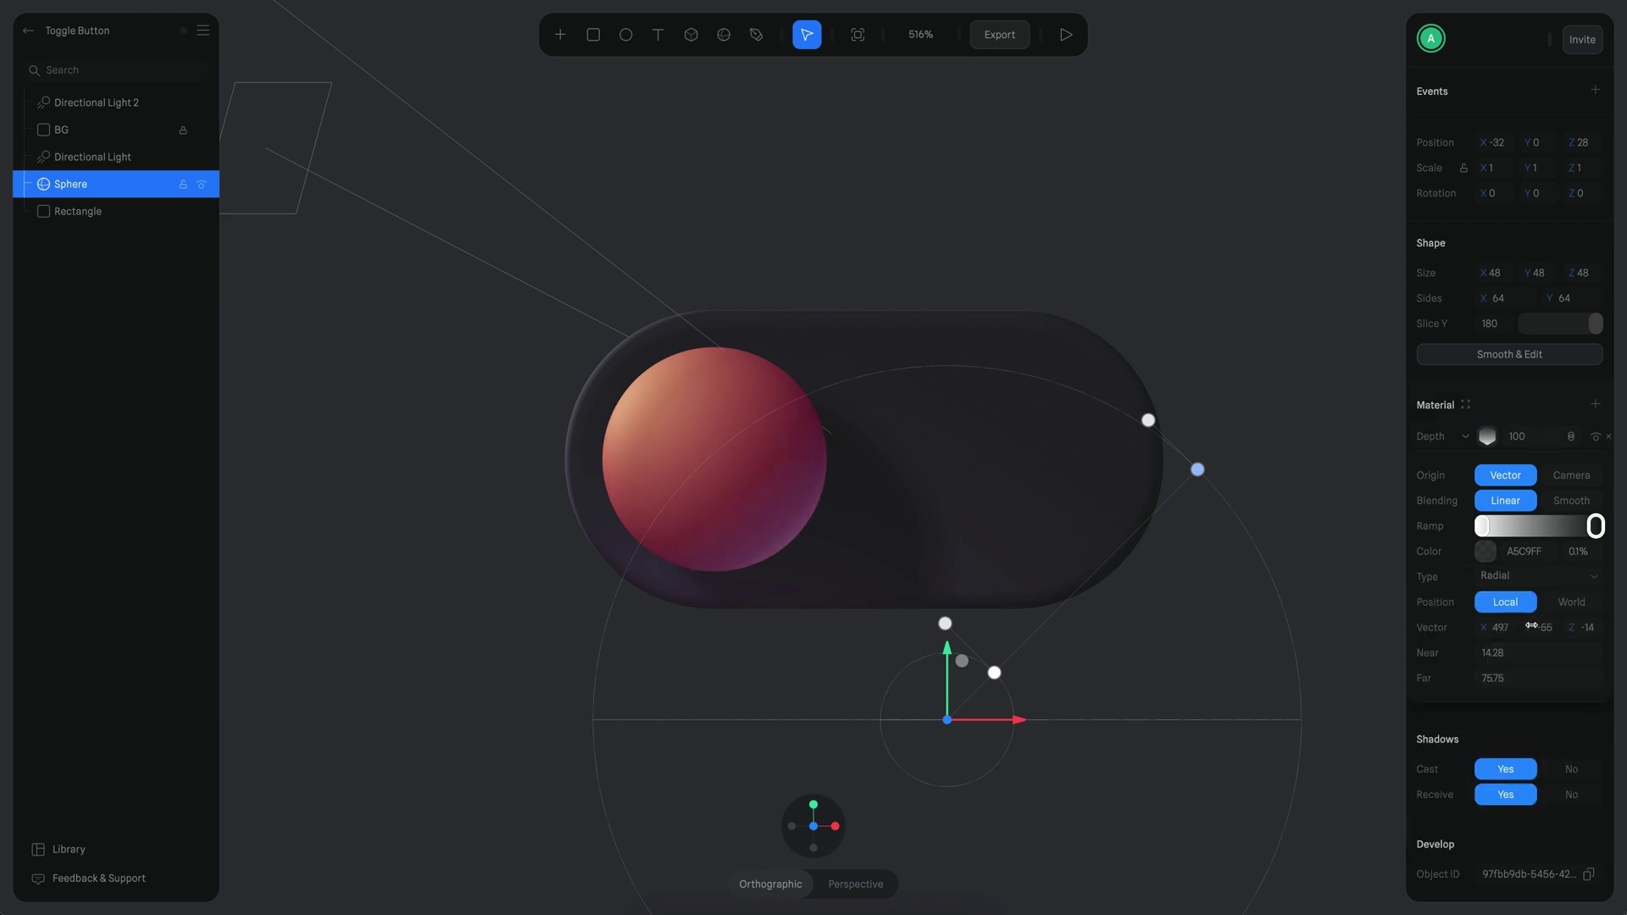
{"action": "left_click", "coordinate": [1570, 502]}
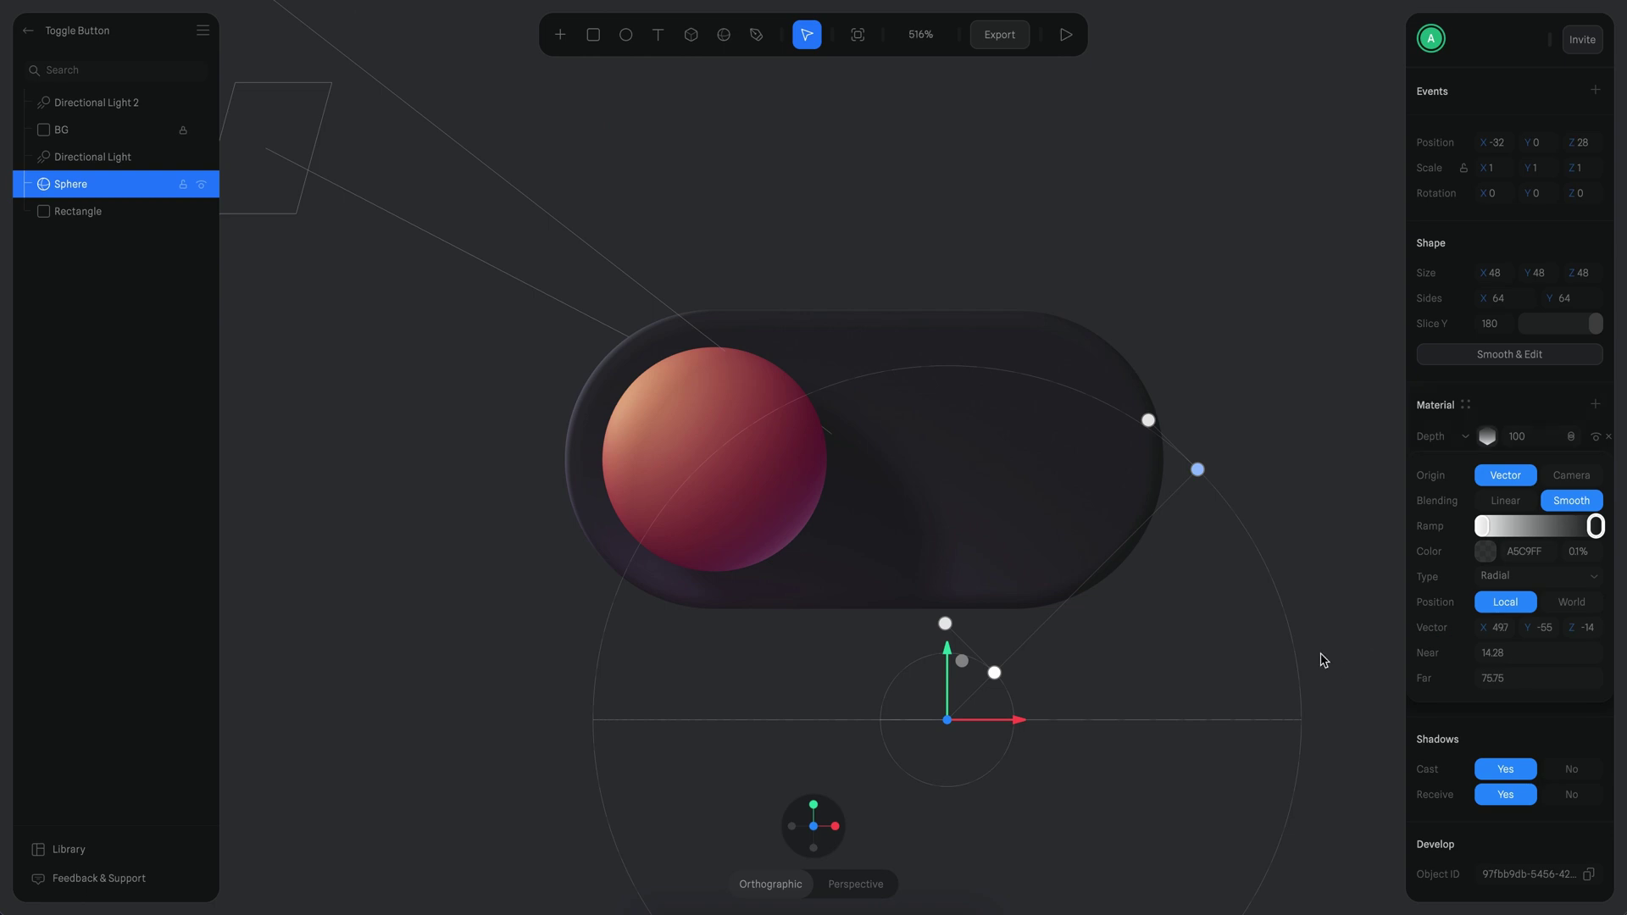
{"action": "scroll", "coordinate": [1089, 624], "scroll_direction": "down", "scroll_amount": 5}
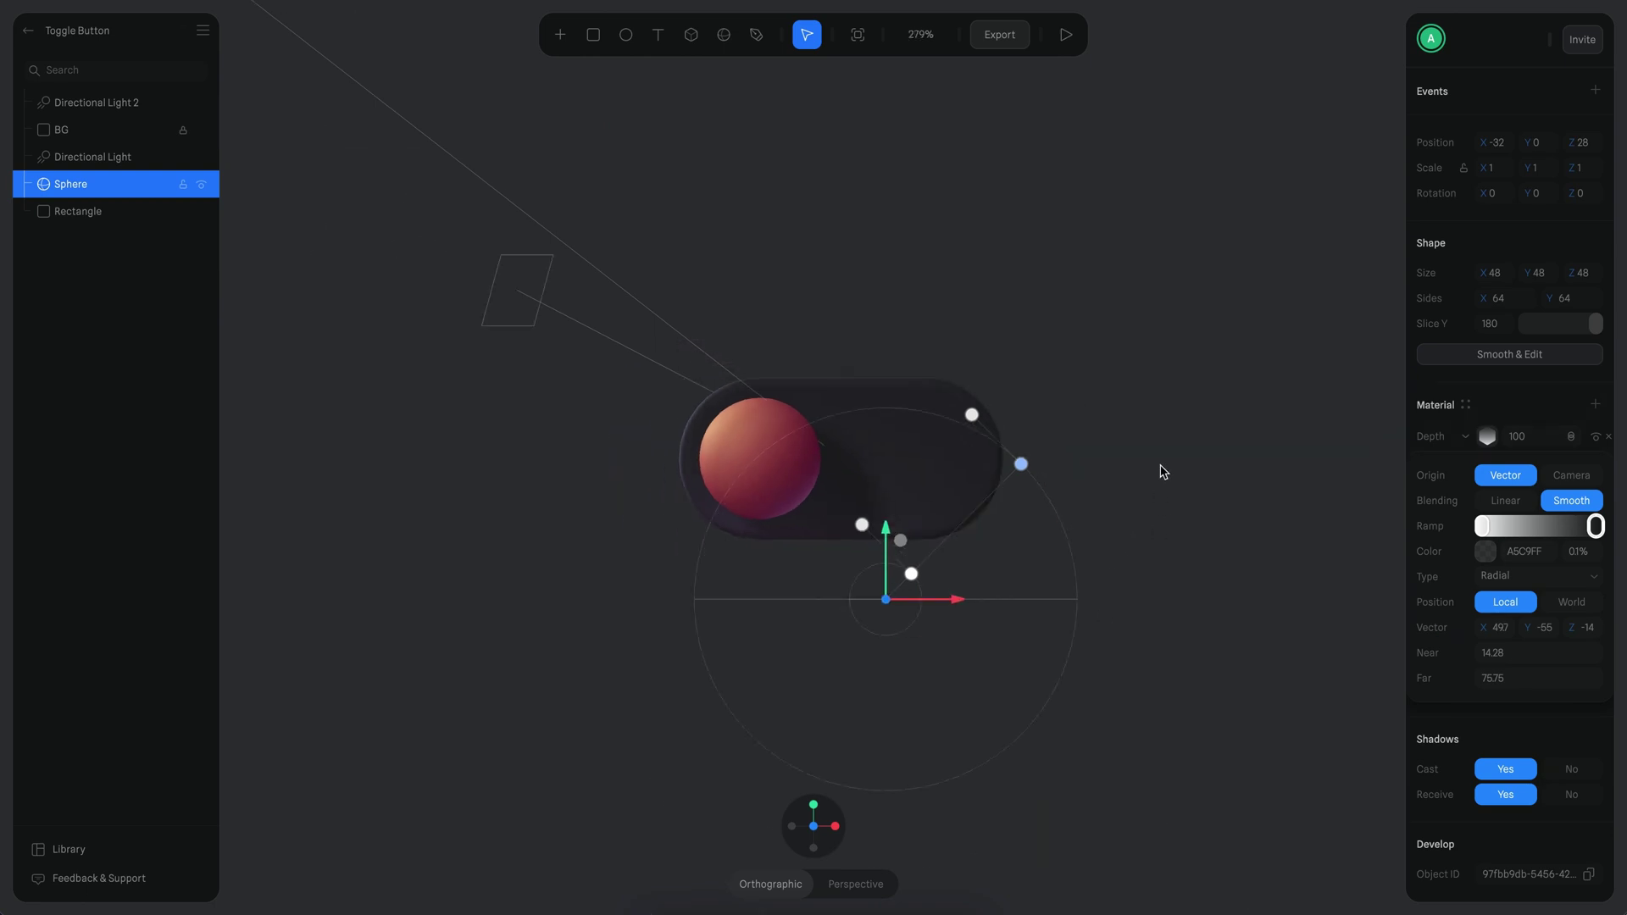
{"action": "scroll", "coordinate": [1122, 567], "scroll_direction": "up", "scroll_amount": 3}
{"action": "left_click", "coordinate": [959, 309]}
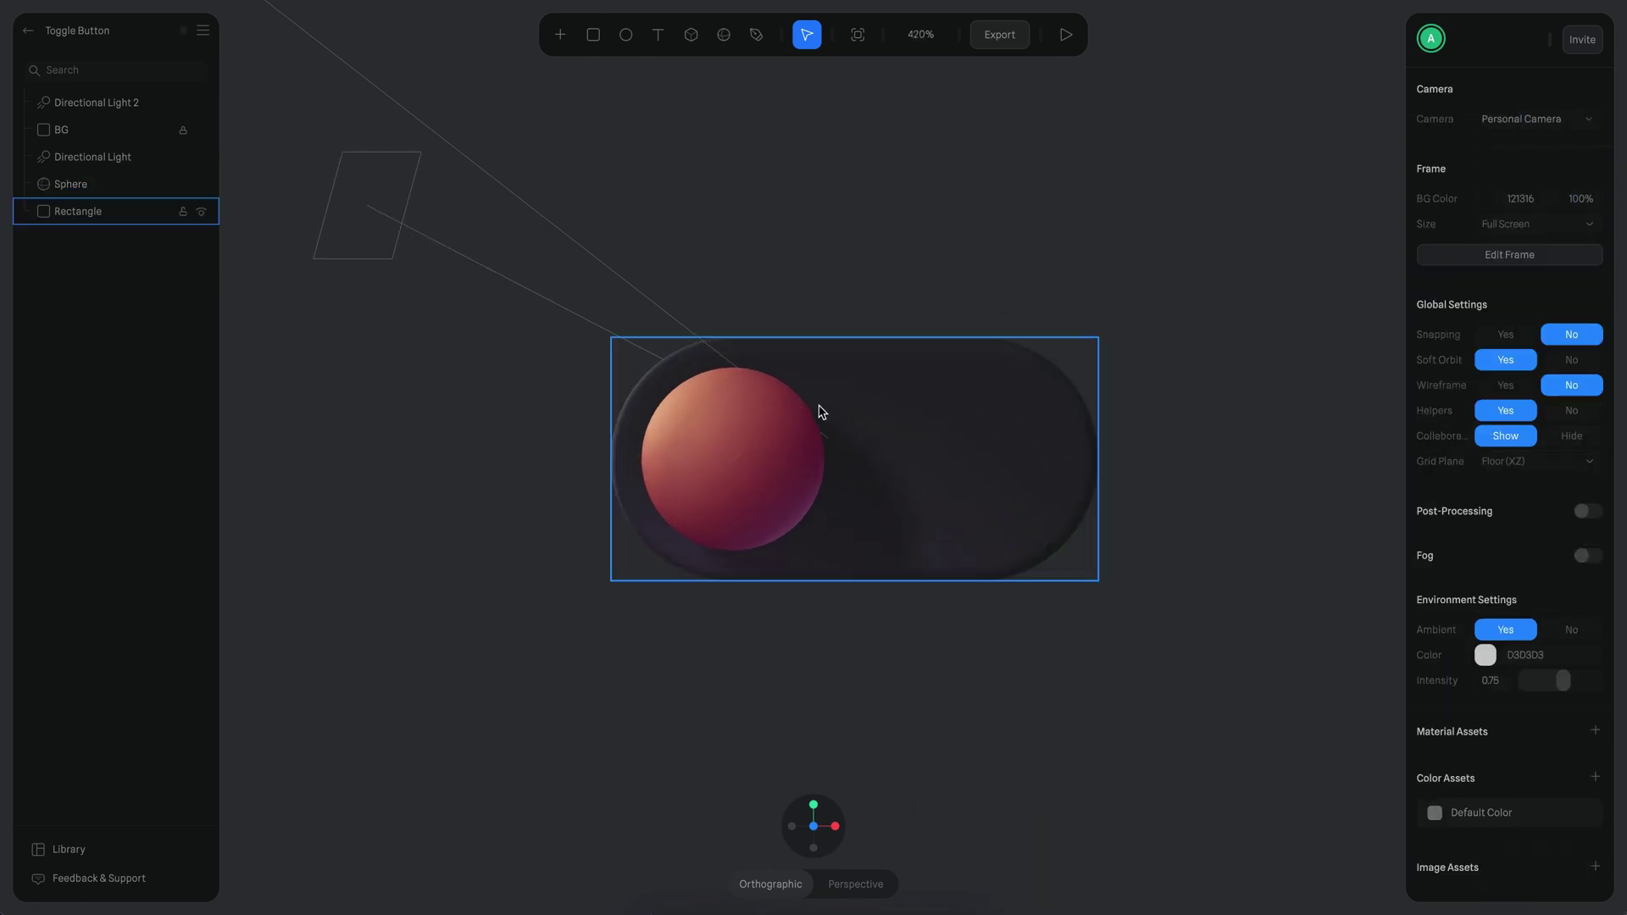
{"action": "key", "text": "shift+0"}
{"action": "scroll", "coordinate": [795, 429], "scroll_direction": "up", "scroll_amount": 8}
Switch the sphere's lower Depth layer to Smooth blending and change its far colour to crimson AE2965
{"action": "left_click", "coordinate": [770, 476]}
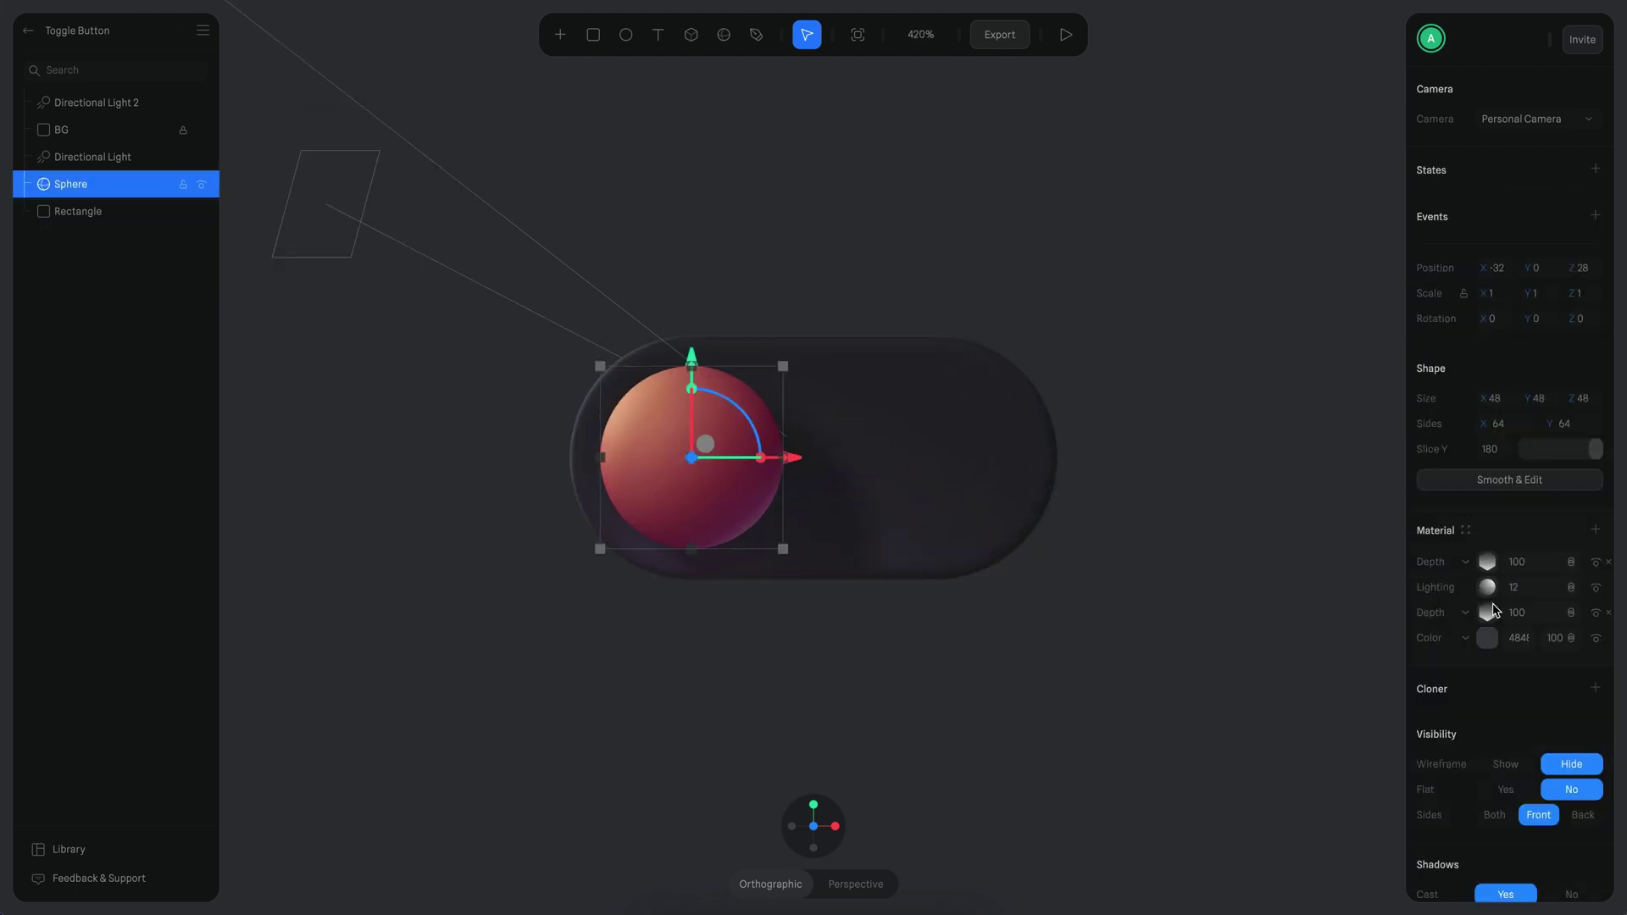
{"action": "left_click", "coordinate": [1489, 612]}
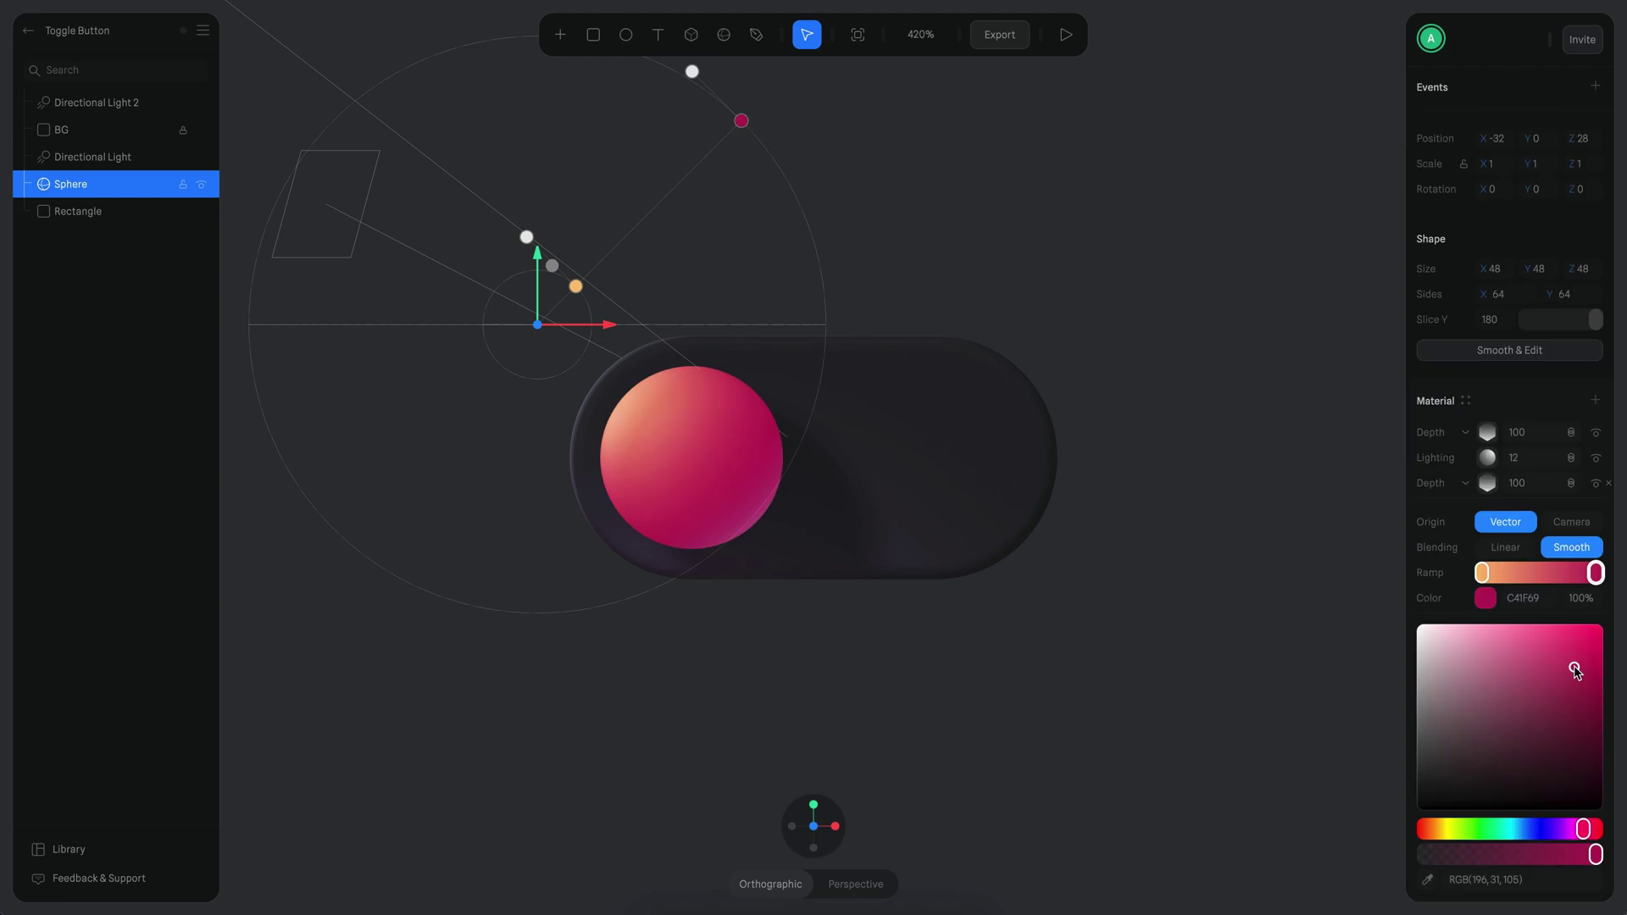
{"action": "mouse_move", "coordinate": [1574, 669]}
{"action": "left_mouse_down"}
{"action": "mouse_move", "coordinate": [1554, 690]}
{"action": "mouse_move", "coordinate": [1581, 683]}
{"action": "mouse_move", "coordinate": [1560, 689]}
{"action": "left_mouse_up"}
Move the upper depth gradient's centre to about X 54, Y -53 and extend its far distance to 80.75
{"action": "left_click", "coordinate": [1490, 435]}
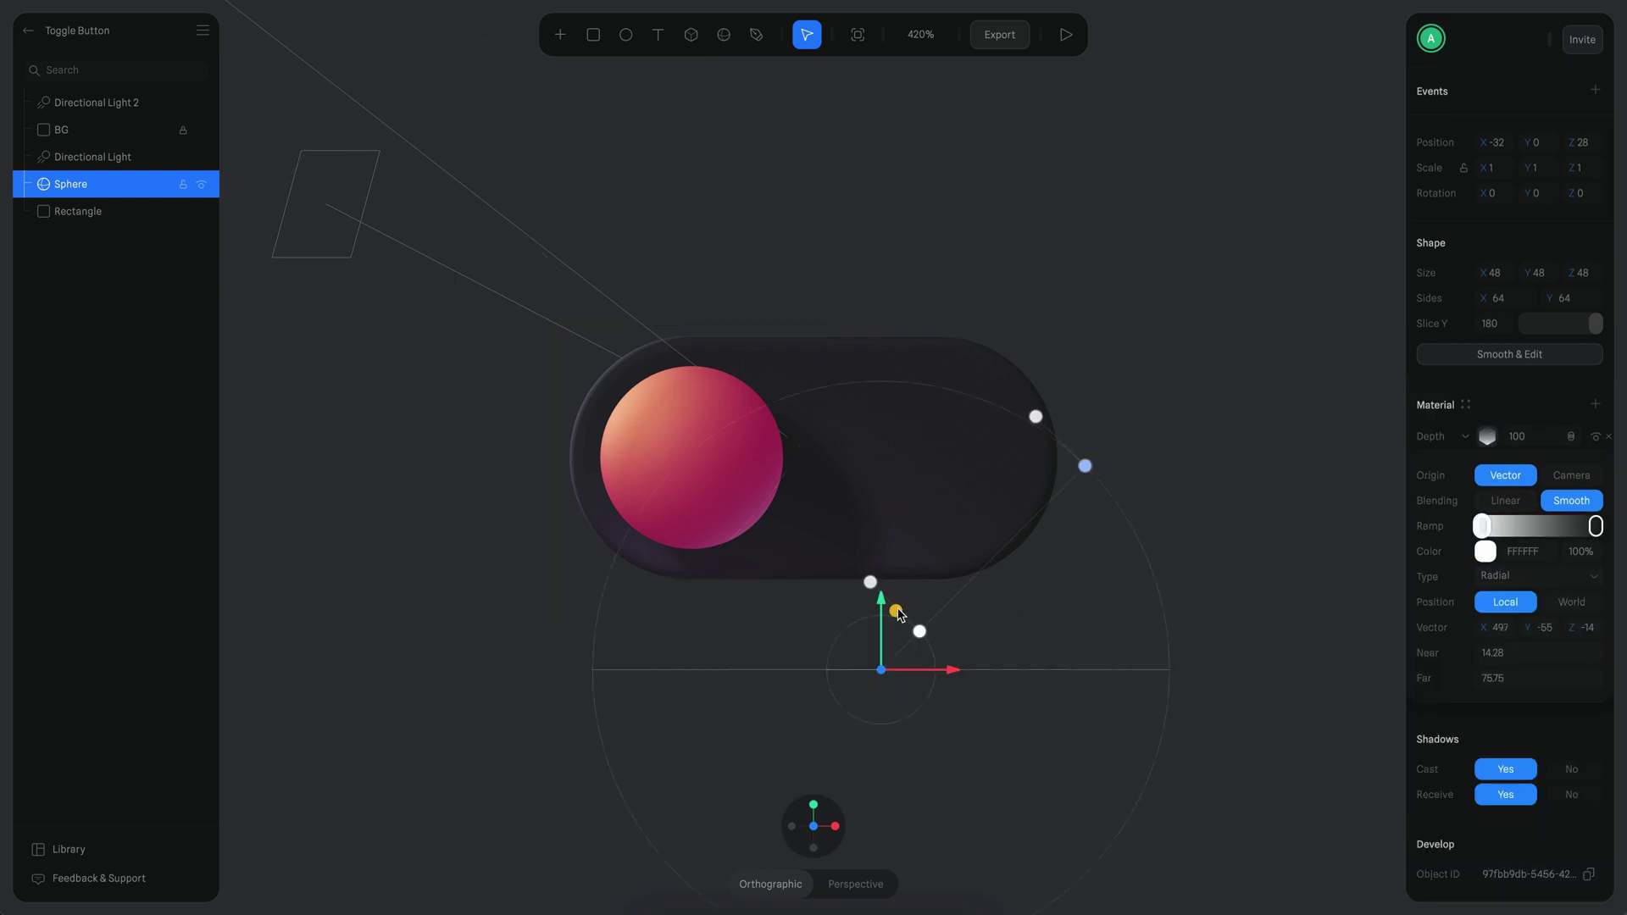
{"action": "mouse_move", "coordinate": [896, 610]}
{"action": "left_mouse_down"}
{"action": "mouse_move", "coordinate": [866, 583]}
{"action": "mouse_move", "coordinate": [914, 600]}
{"action": "left_mouse_up"}
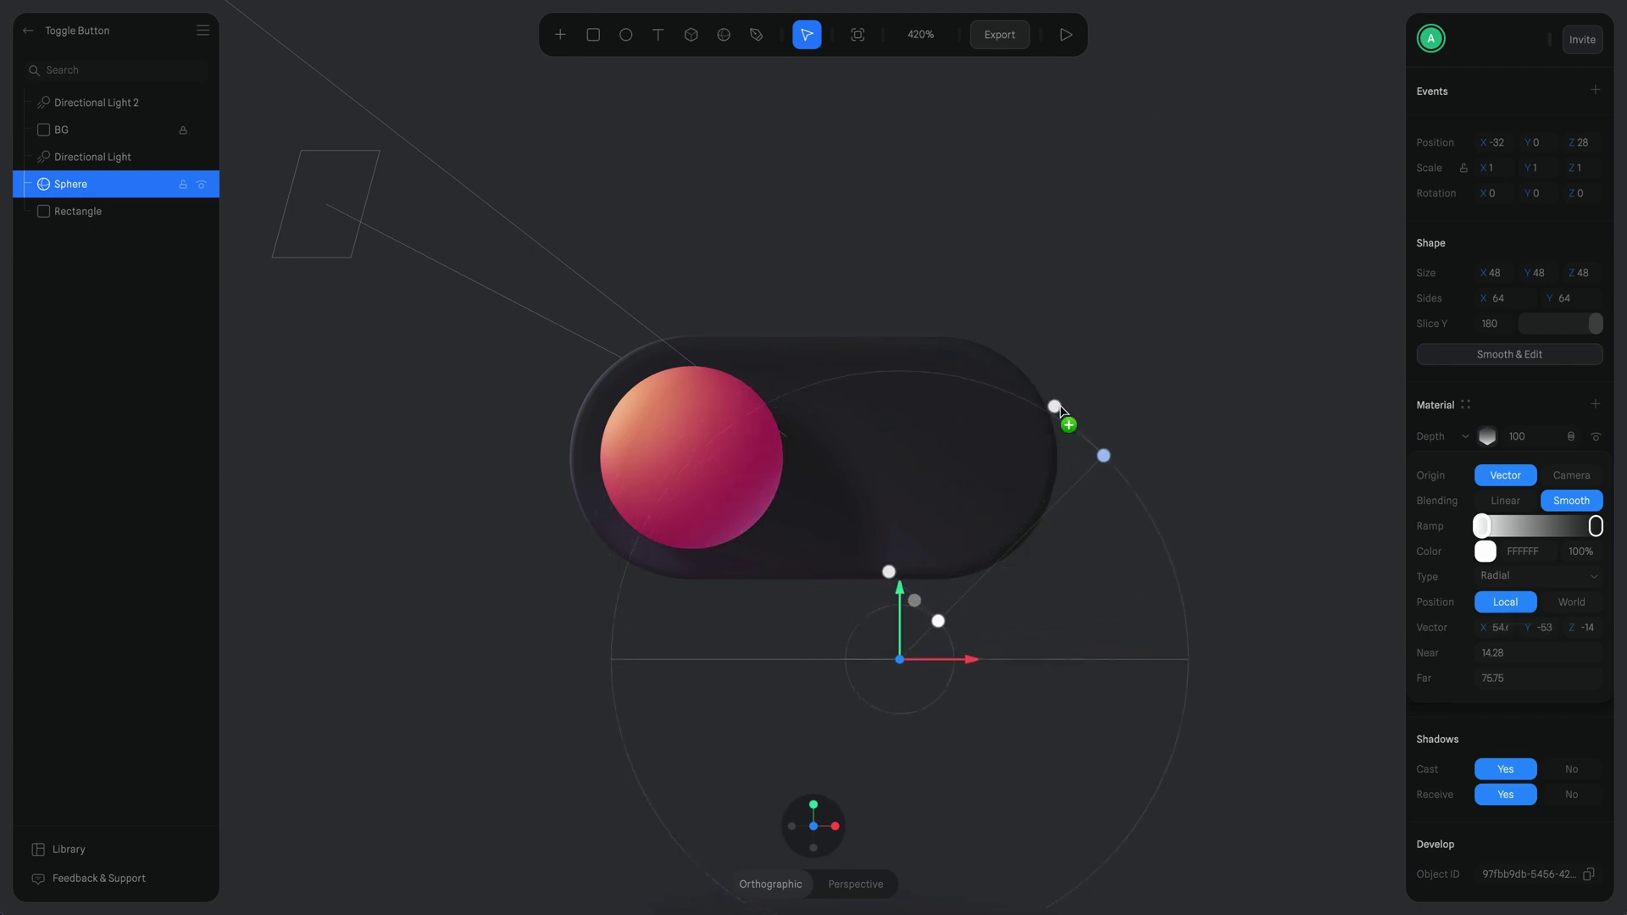
{"action": "mouse_move", "coordinate": [1067, 421]}
{"action": "left_mouse_down"}
{"action": "mouse_move", "coordinate": [1075, 392]}
{"action": "mouse_move", "coordinate": [1042, 418]}
{"action": "left_mouse_up"}
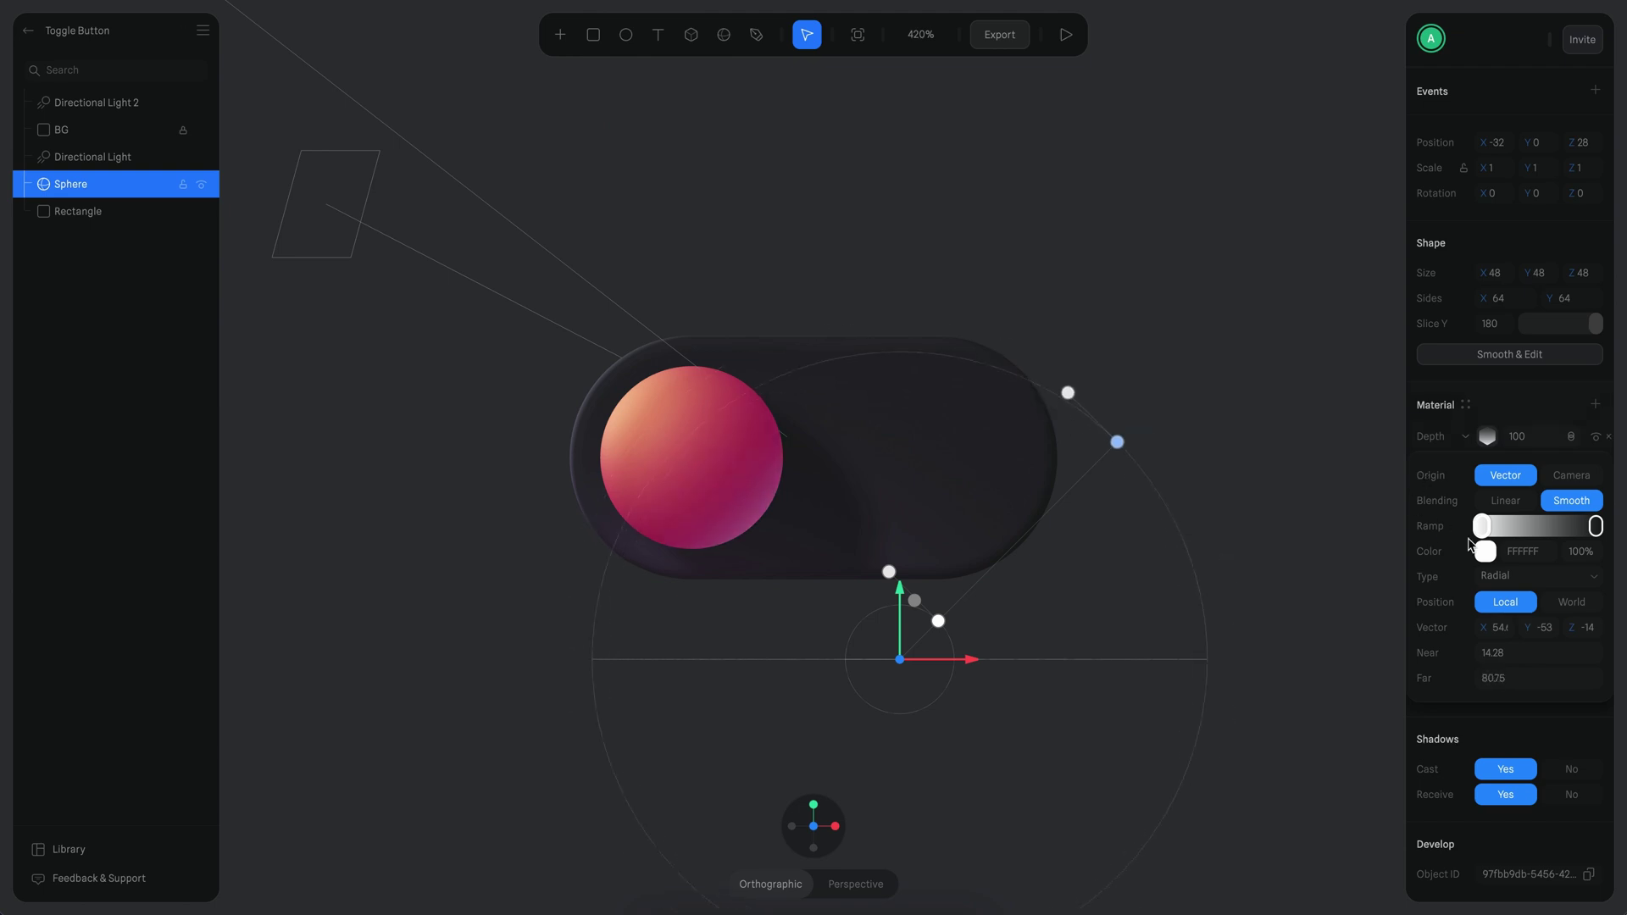
Recolour the near stop of the sphere's upper depth gradient from white to light blue
{"action": "left_click", "coordinate": [1486, 552]}
{"action": "left_click", "coordinate": [1529, 781]}
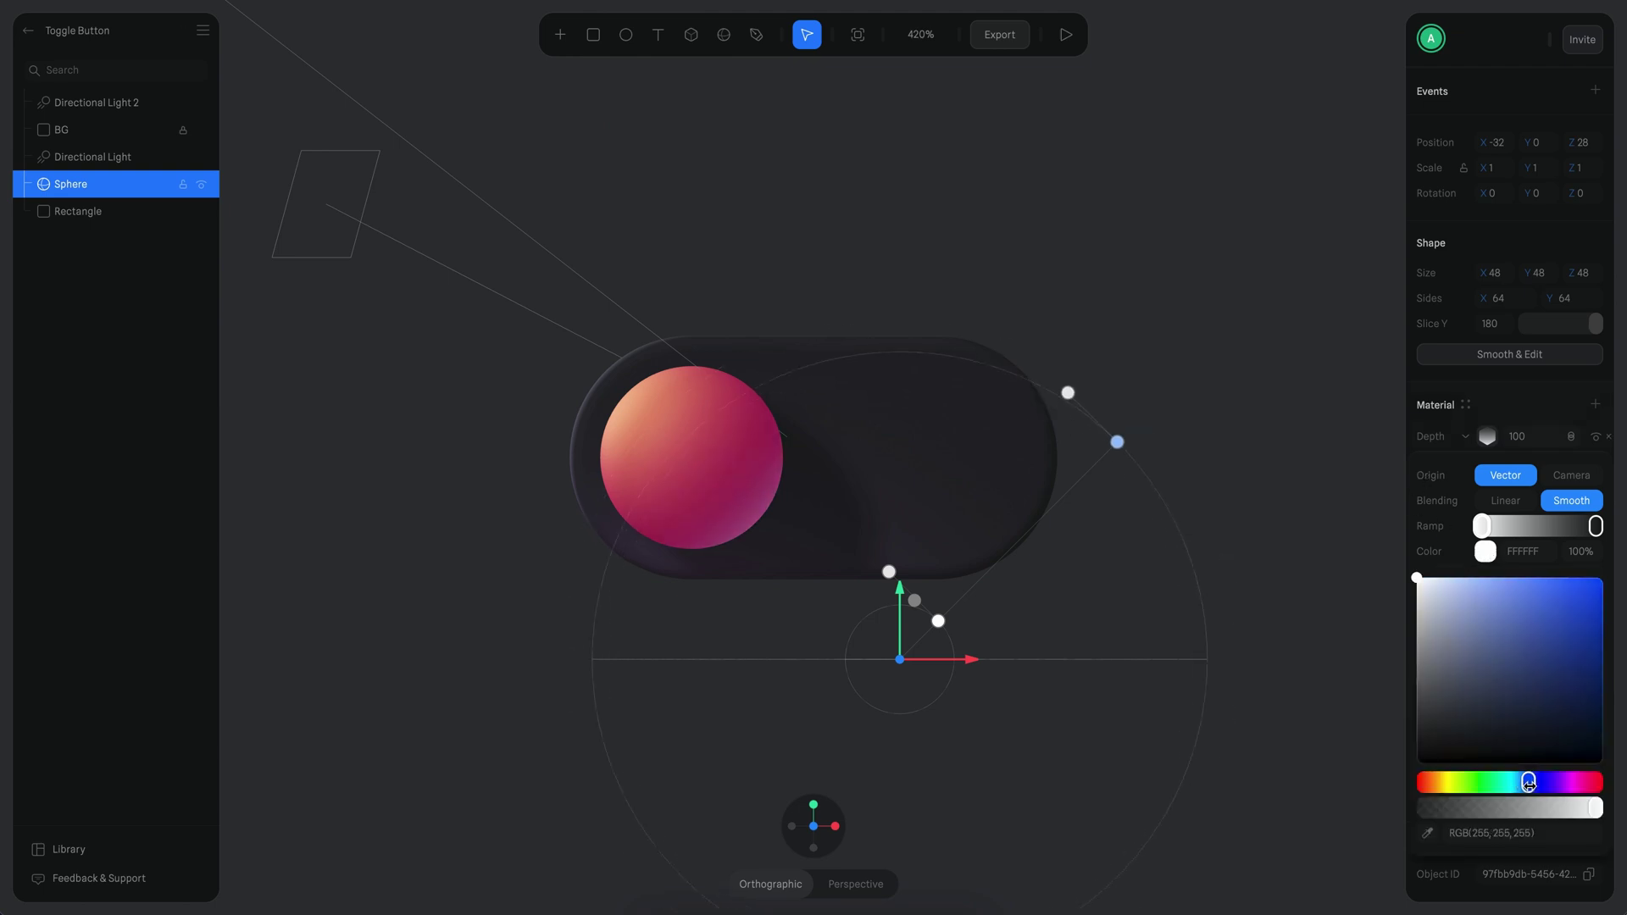
{"action": "left_click", "coordinate": [1484, 577]}
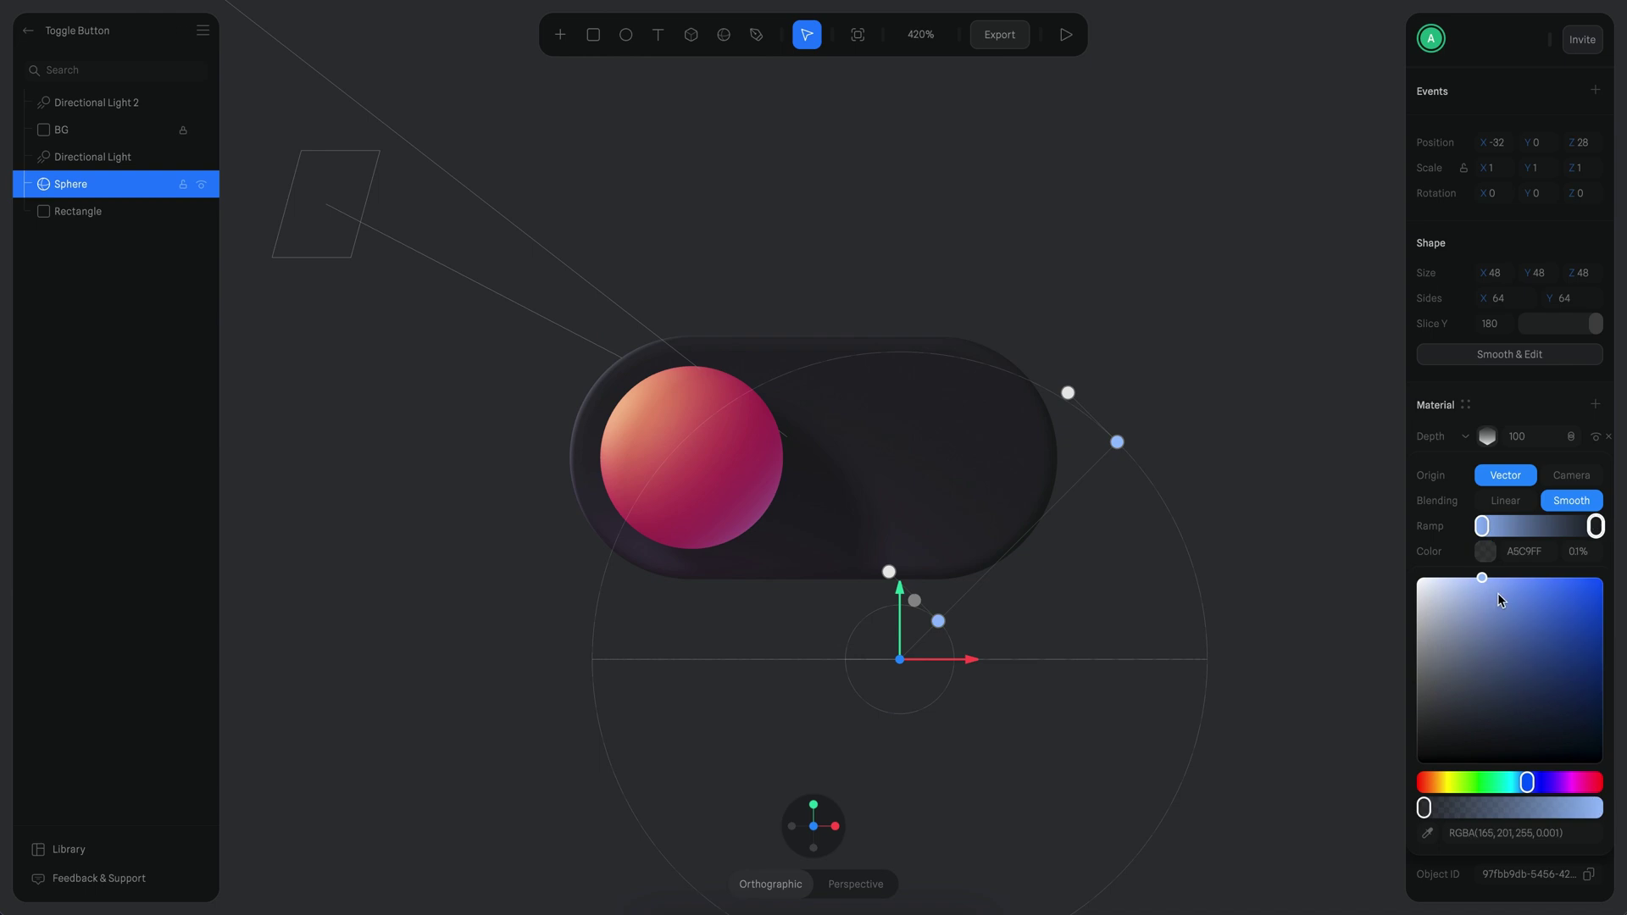
Shift the toggle base rectangle's colour to a slightly bluer dark grey
{"action": "left_click", "coordinate": [998, 396]}
{"action": "left_click", "coordinate": [1490, 659]}
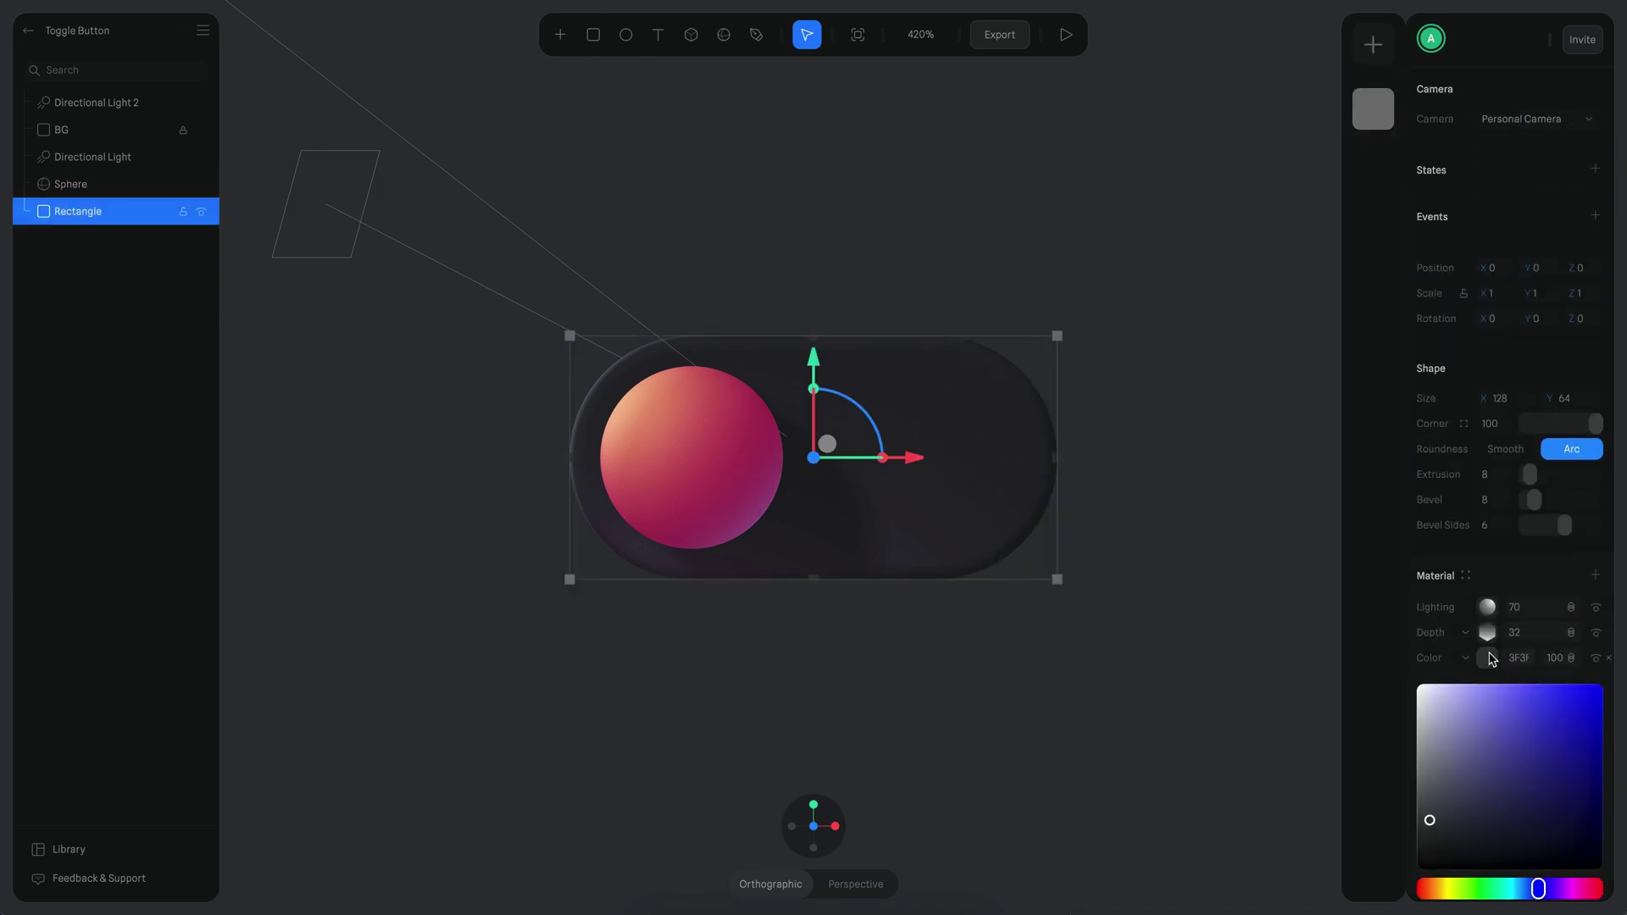
{"action": "left_click_drag", "start_coordinate": [1446, 829], "coordinate": [1446, 822]}
{"action": "left_click", "coordinate": [1223, 500]}
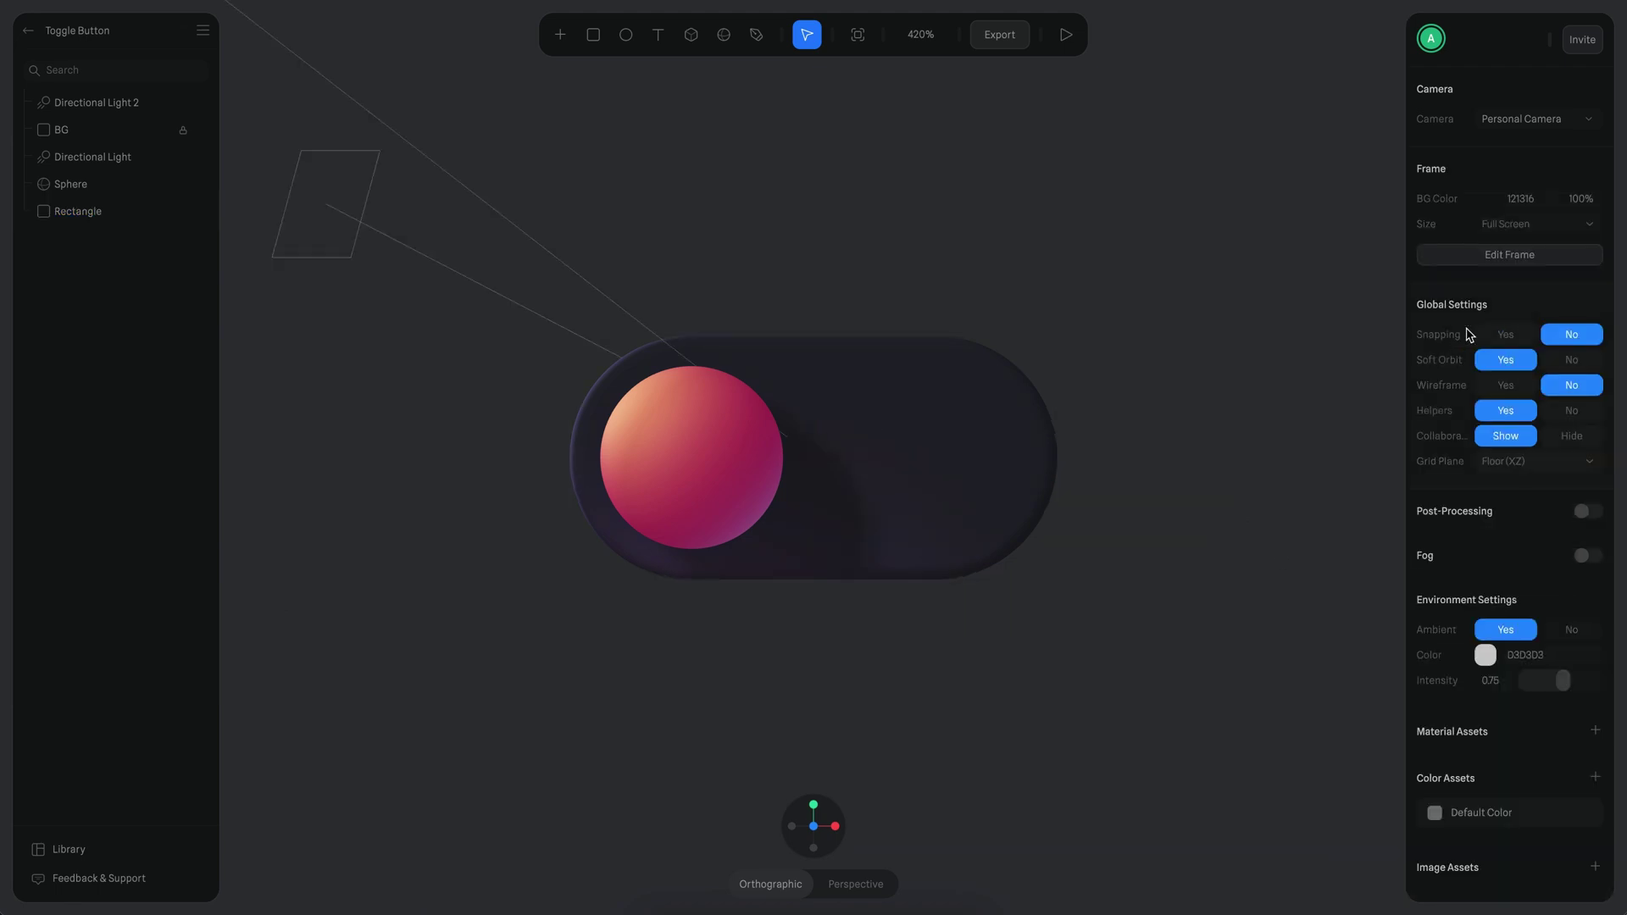
Change the BG plane's colour to a darker, bluish navy grey
{"action": "left_click", "coordinate": [1487, 200]}
{"action": "left_click", "coordinate": [139, 106]}
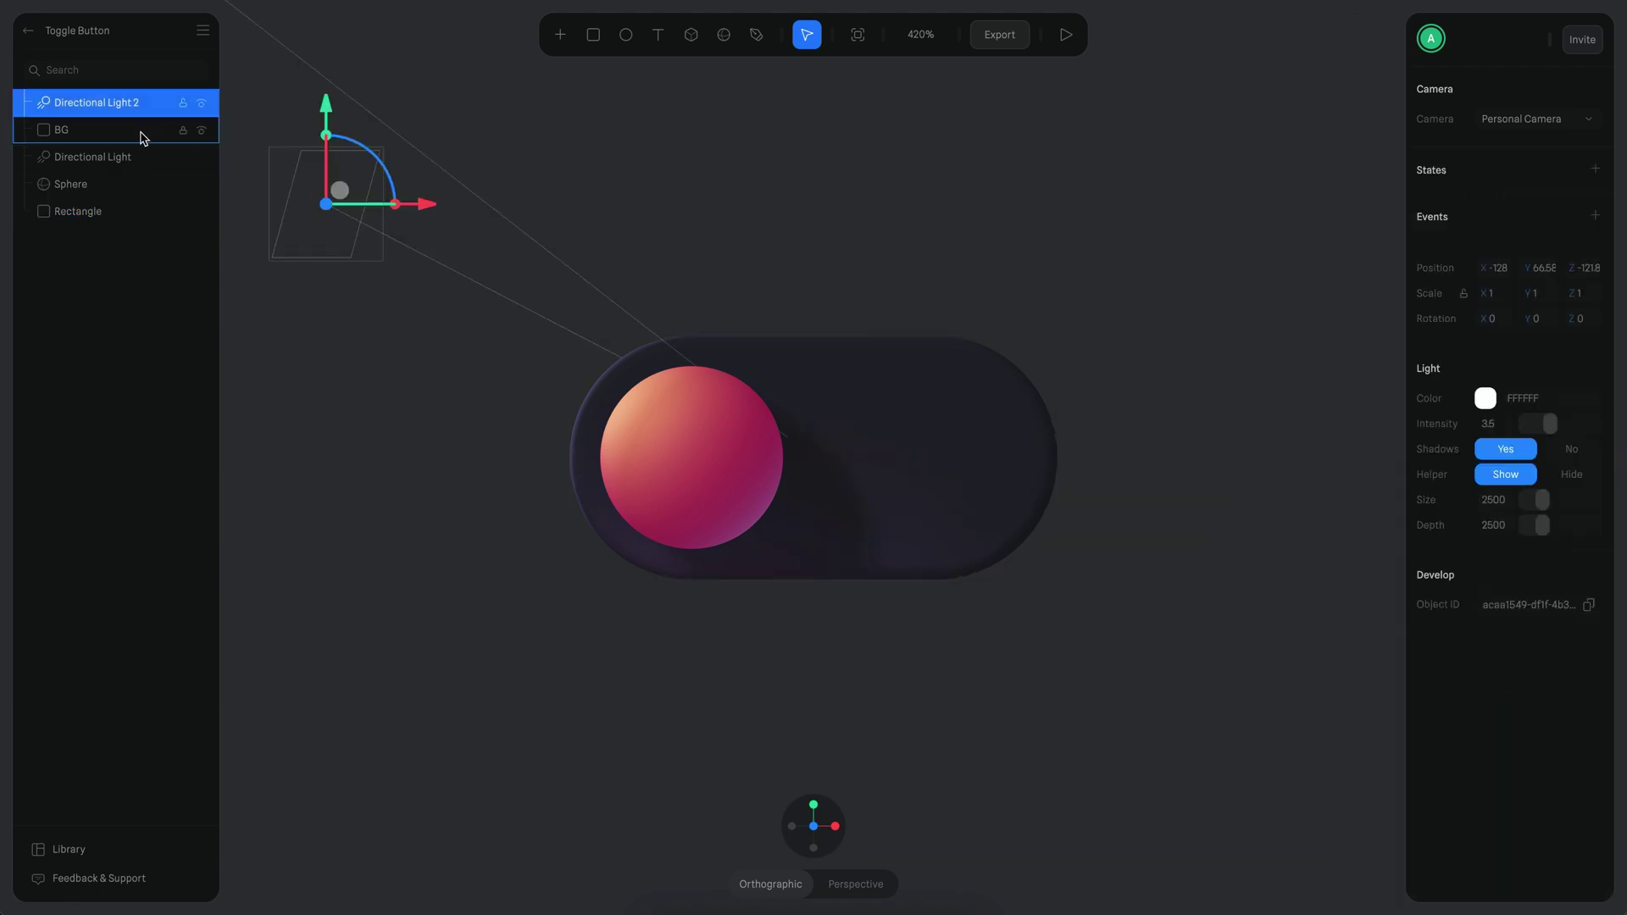
{"action": "left_click", "coordinate": [138, 130]}
{"action": "left_click", "coordinate": [1488, 633]}
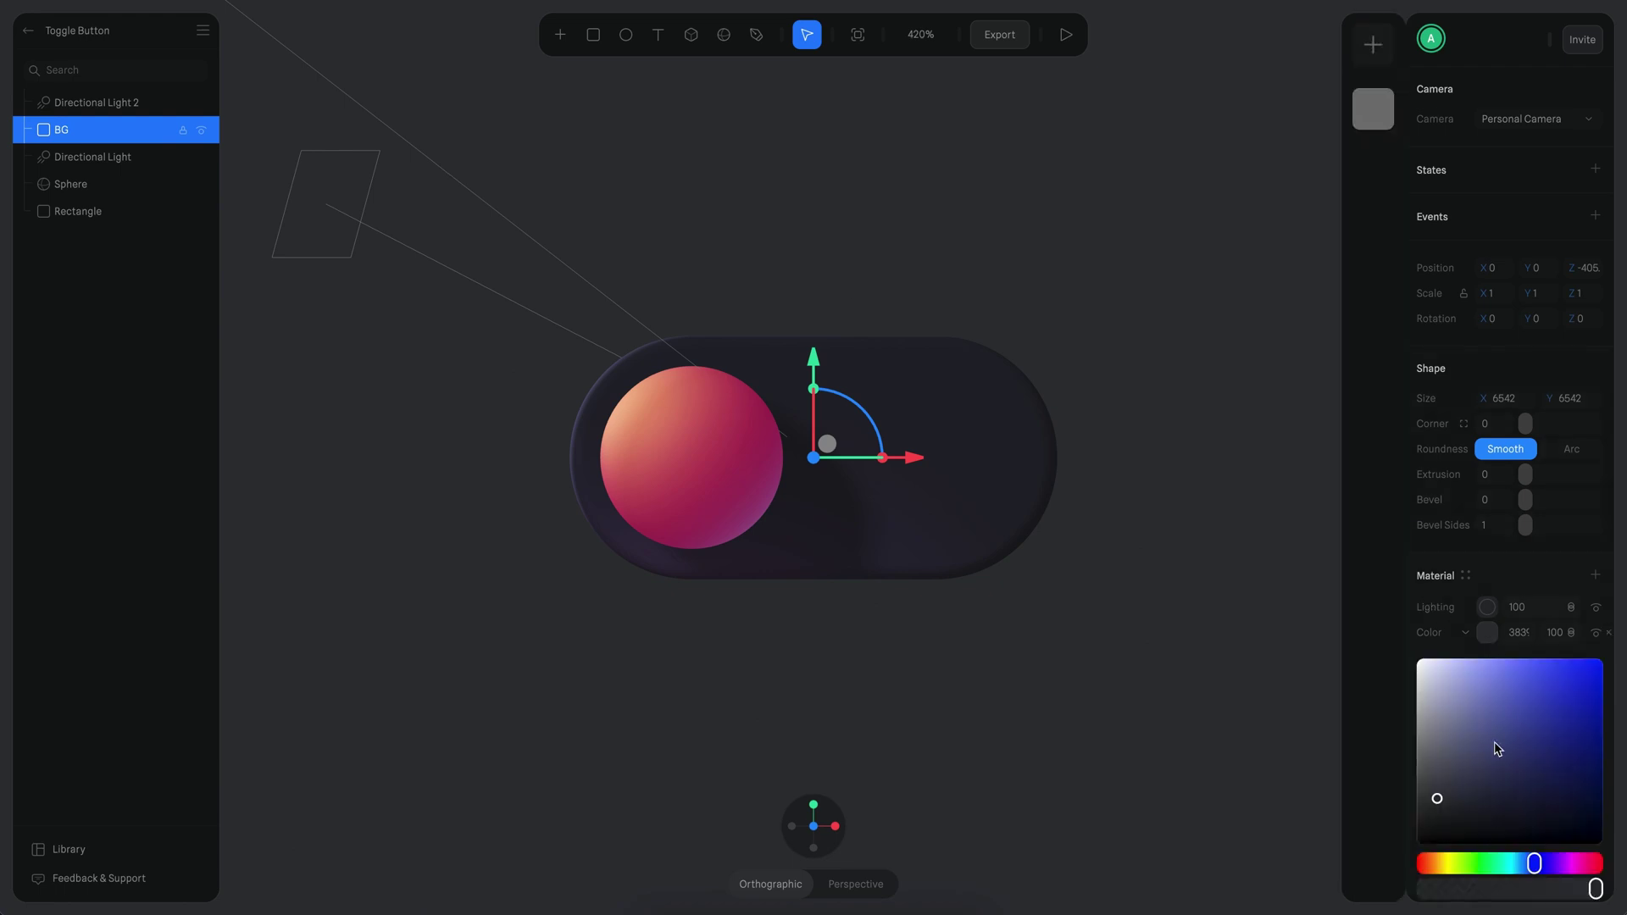
{"action": "left_click", "coordinate": [1444, 801]}
{"action": "left_click_drag", "start_coordinate": [1447, 800], "coordinate": [1452, 801]}
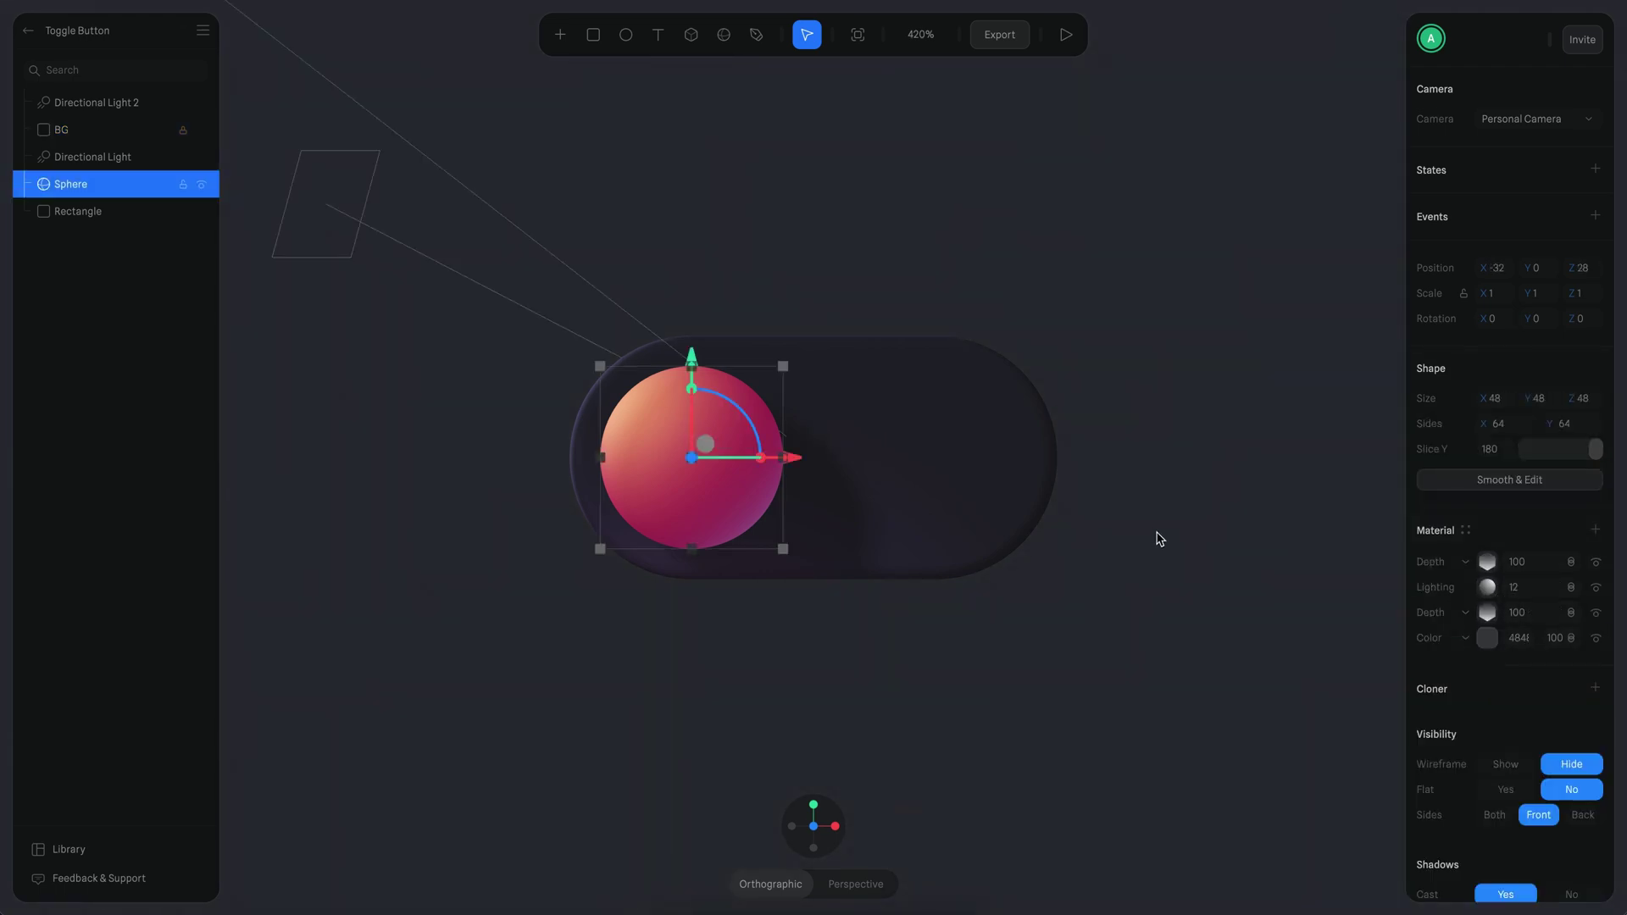
{"action": "left_click", "coordinate": [1157, 535]}
{"action": "scroll", "coordinate": [1139, 573], "scroll_direction": "down", "scroll_amount": 4}
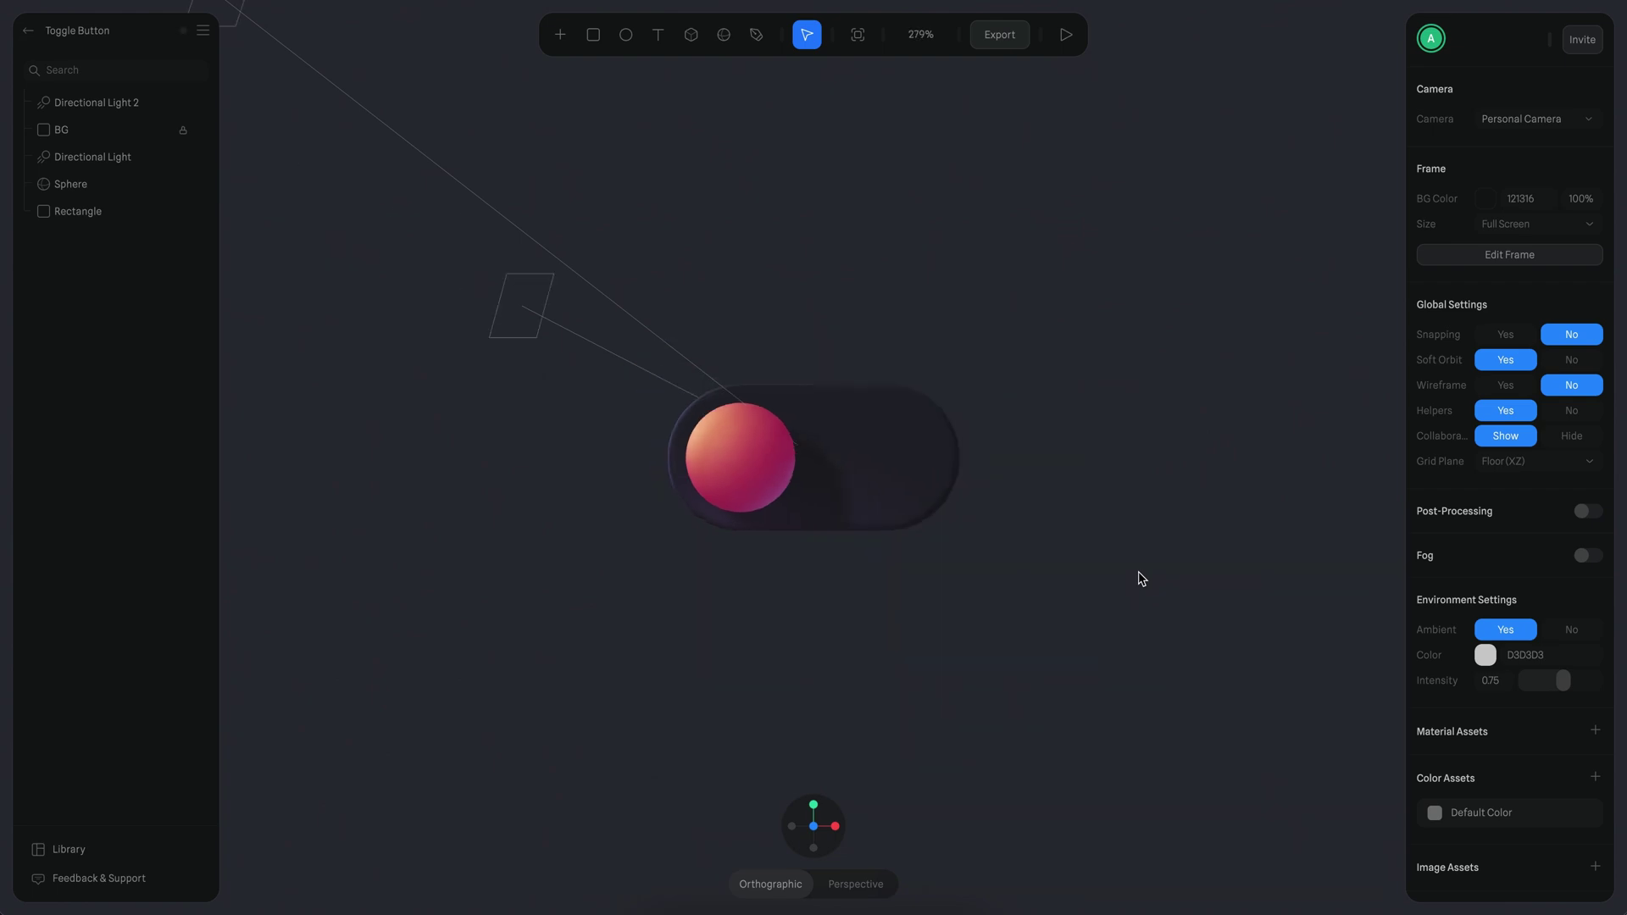
{"action": "scroll", "coordinate": [1141, 579], "scroll_direction": "up", "scroll_amount": 2}
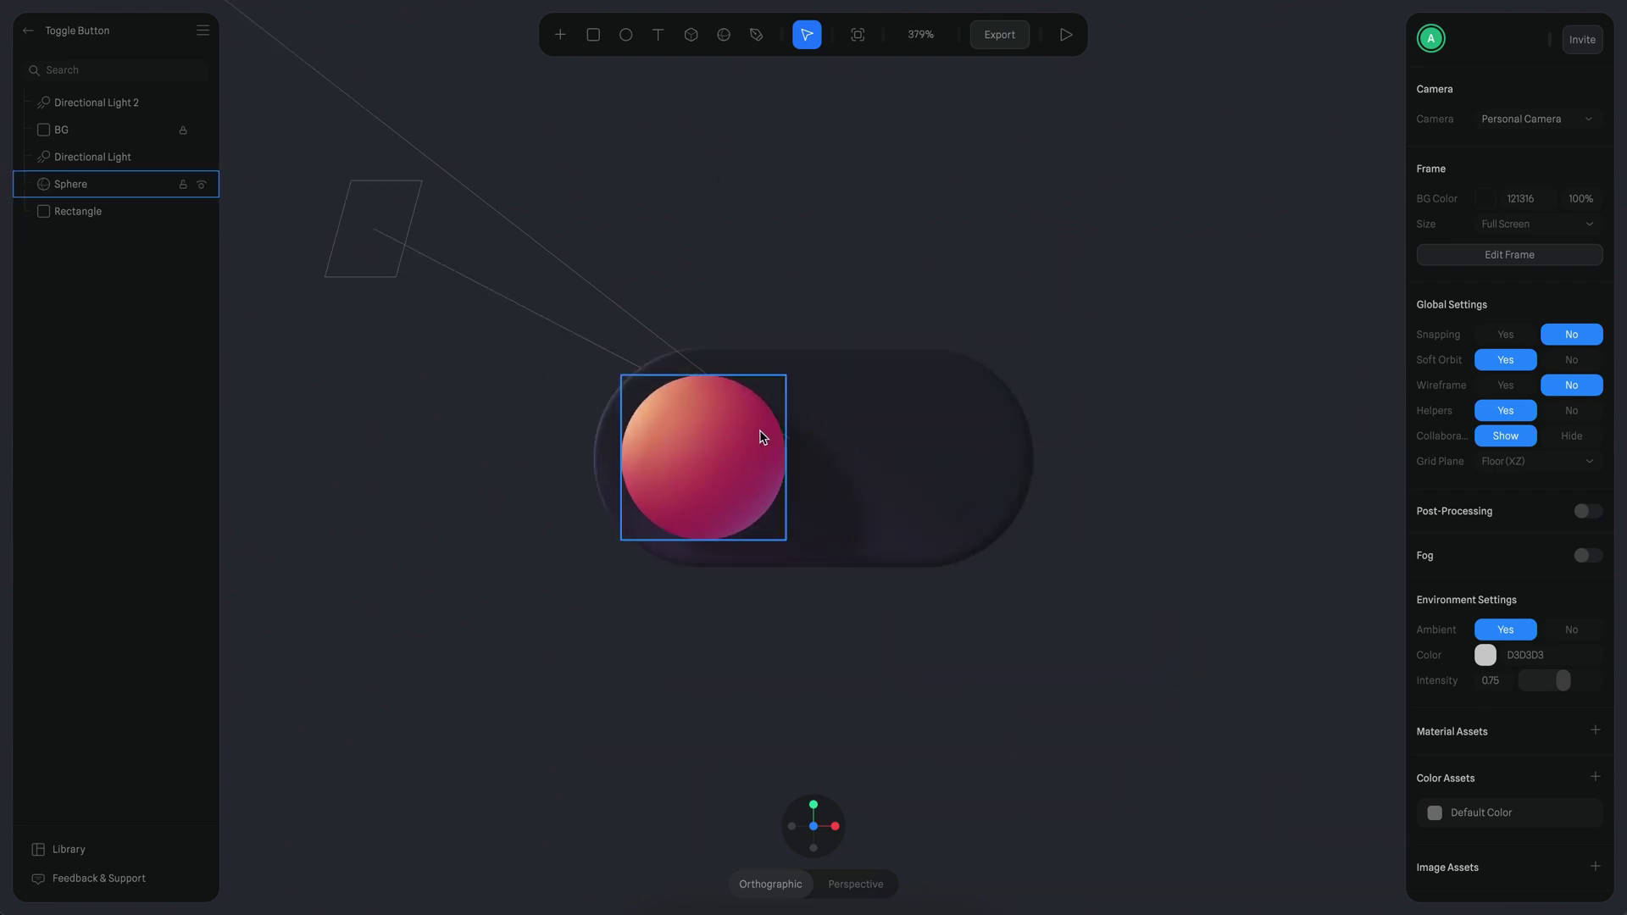
Rename the toggle's base rectangle as Toggle BG
{"action": "left_click", "coordinate": [762, 437]}
{"action": "left_click", "coordinate": [886, 412]}
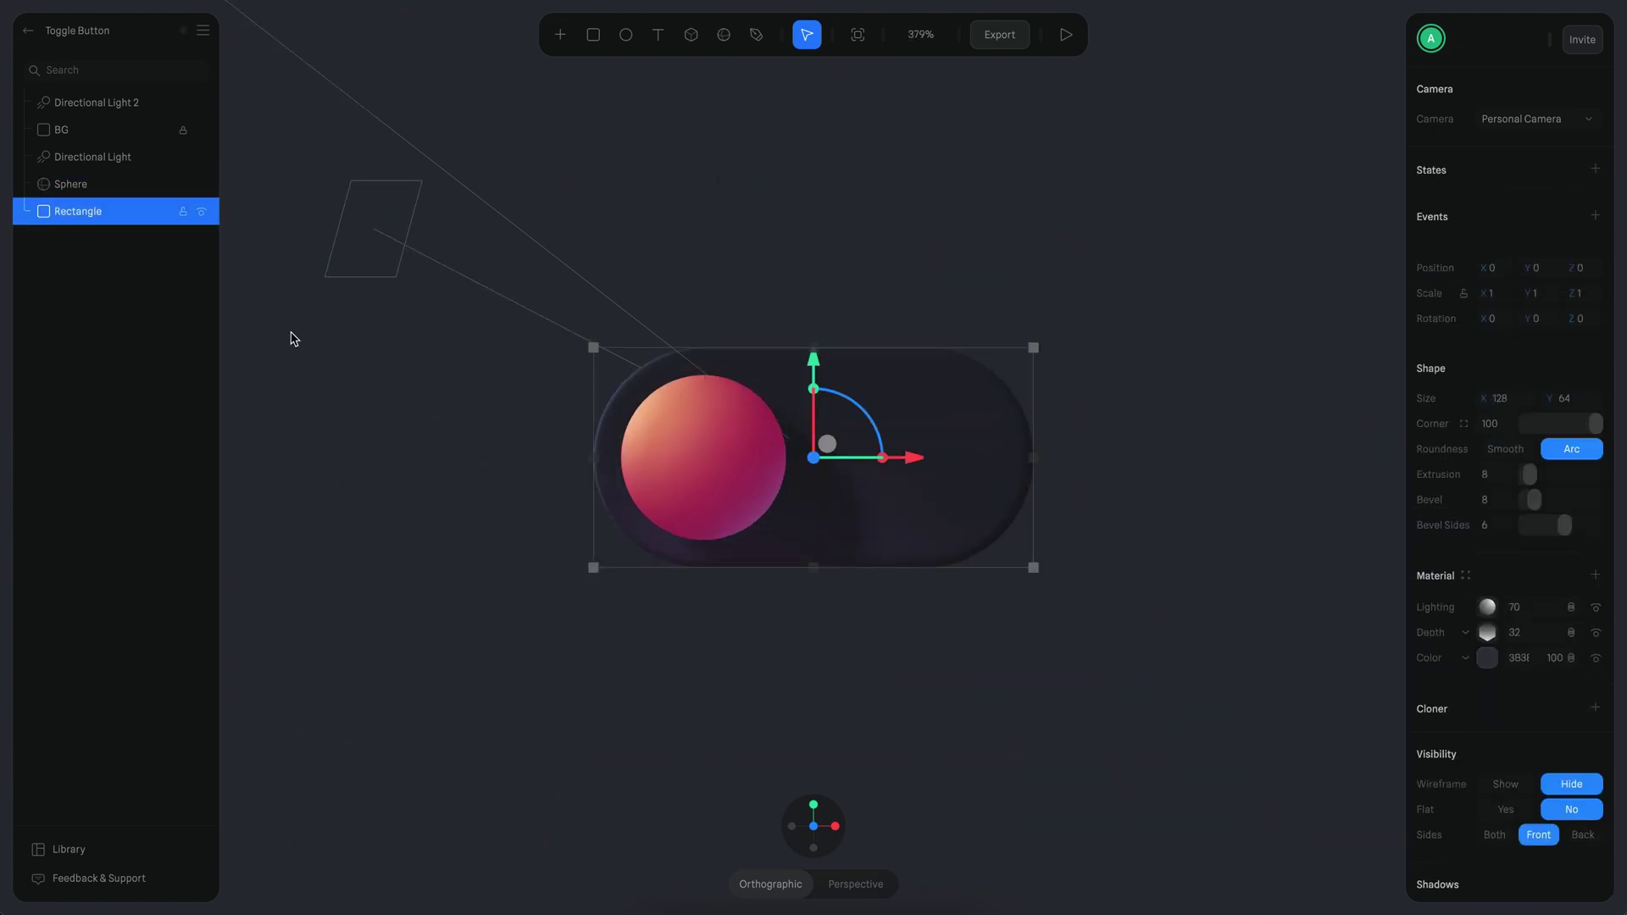
{"action": "double_click", "coordinate": [97, 219]}
{"action": "type", "text": "Toggle B"}
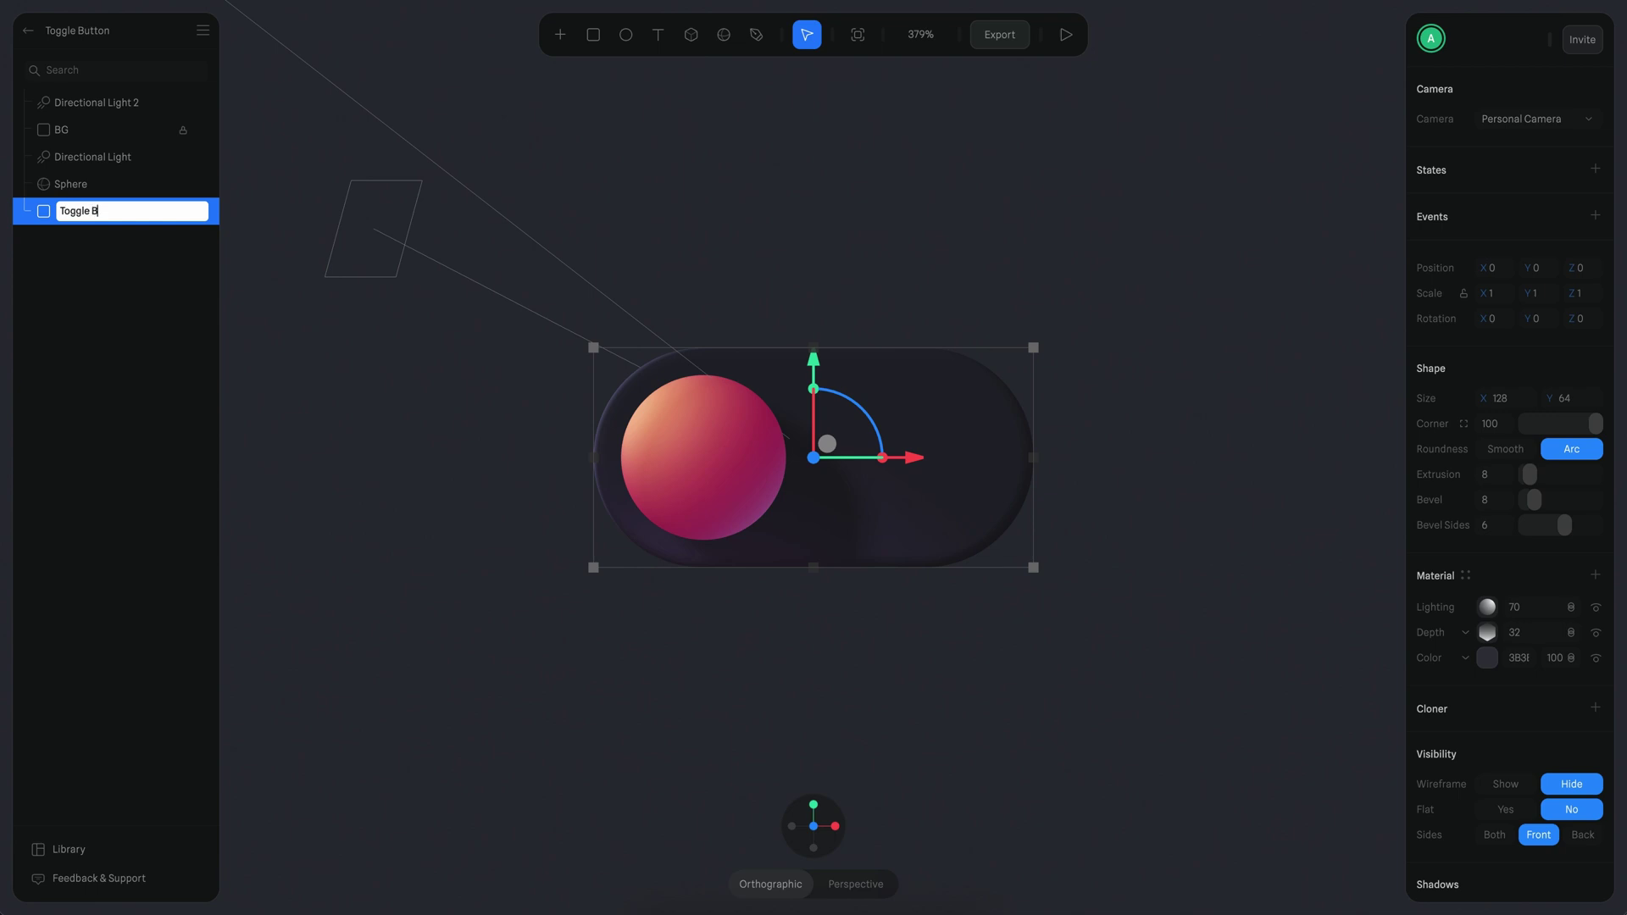
{"action": "type", "text": "G"}
{"action": "key", "text": "Return"}
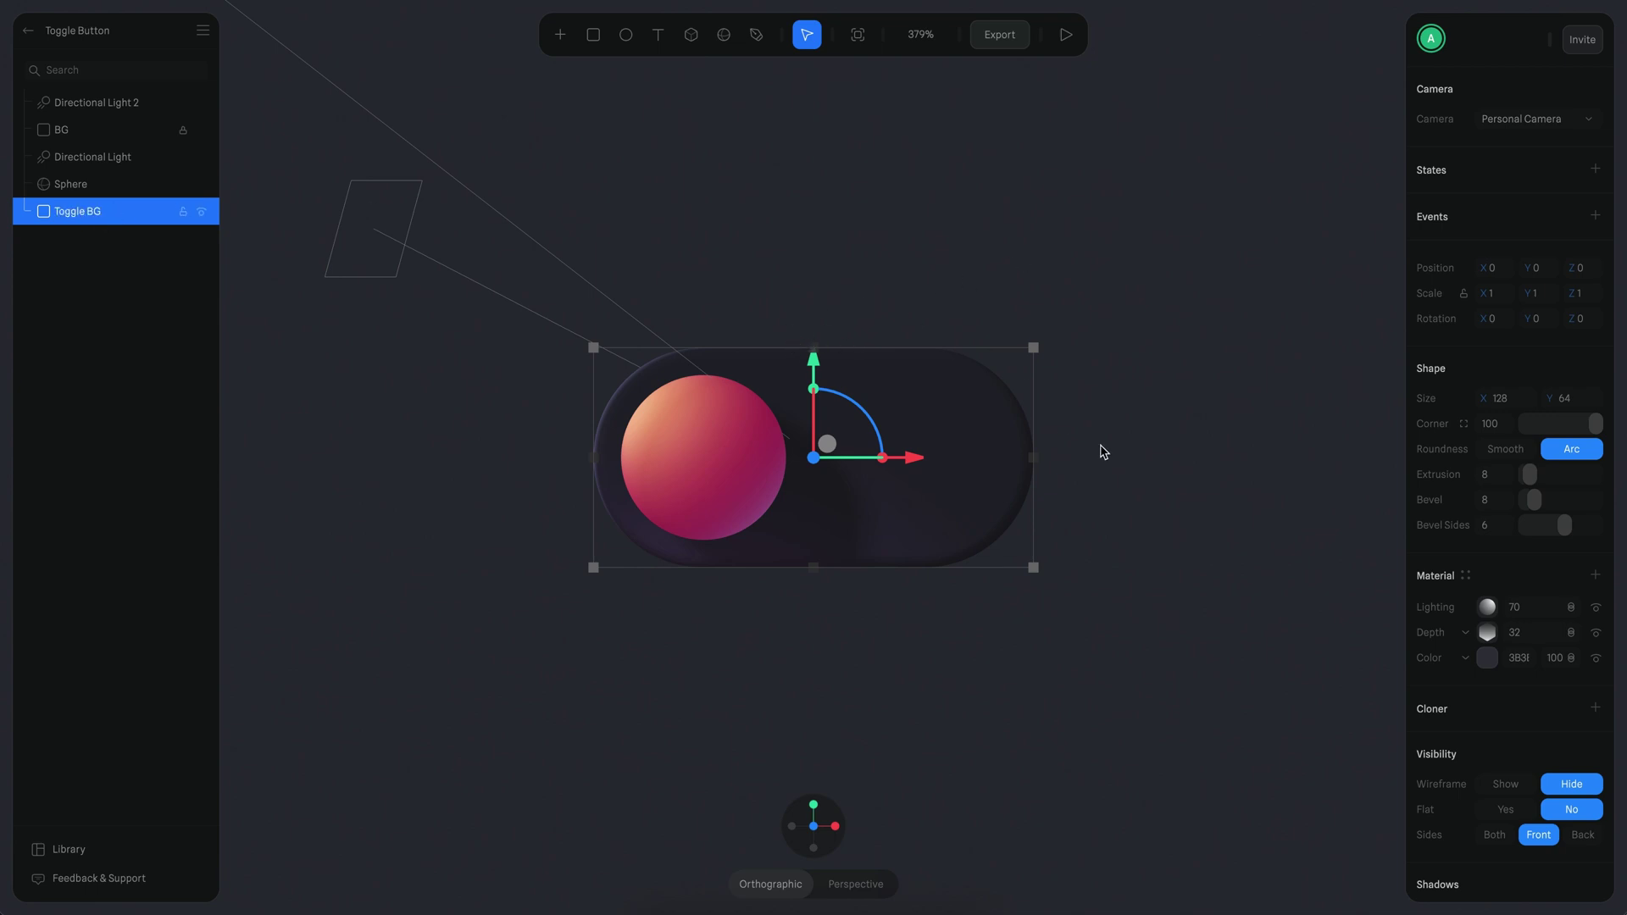
{"action": "left_click", "coordinate": [1155, 418]}
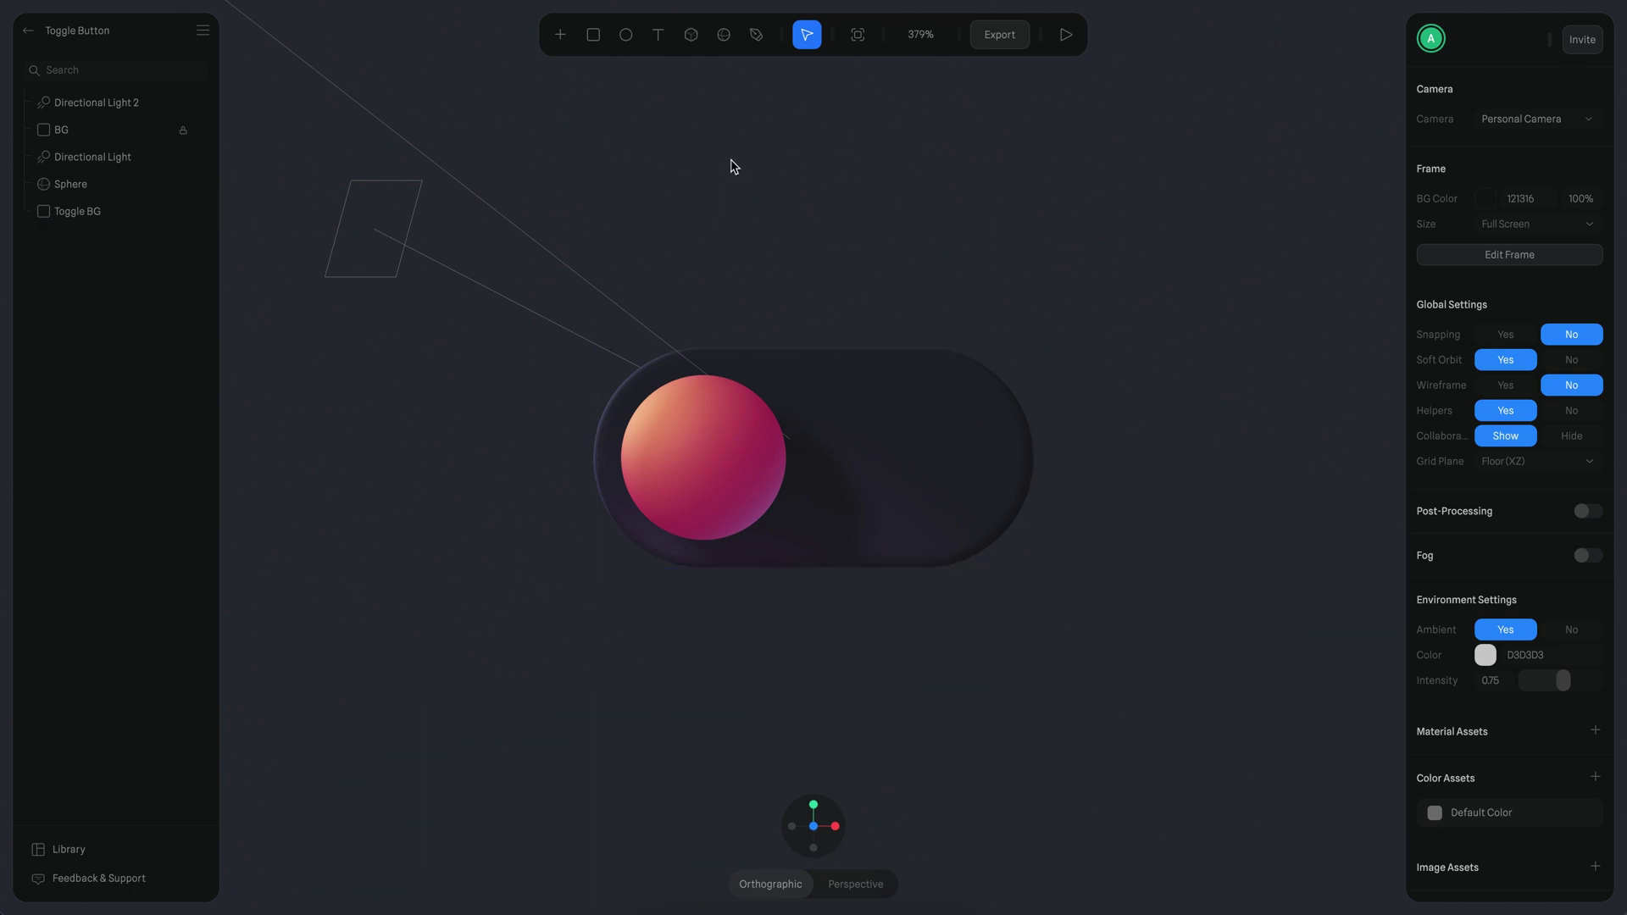
Draw a cube over the sphere, size it to 64 × 64 × 64 and centre it at about X -32.4, Y -0.22
{"action": "left_click", "coordinate": [691, 35]}
{"action": "left_click", "coordinate": [674, 390]}
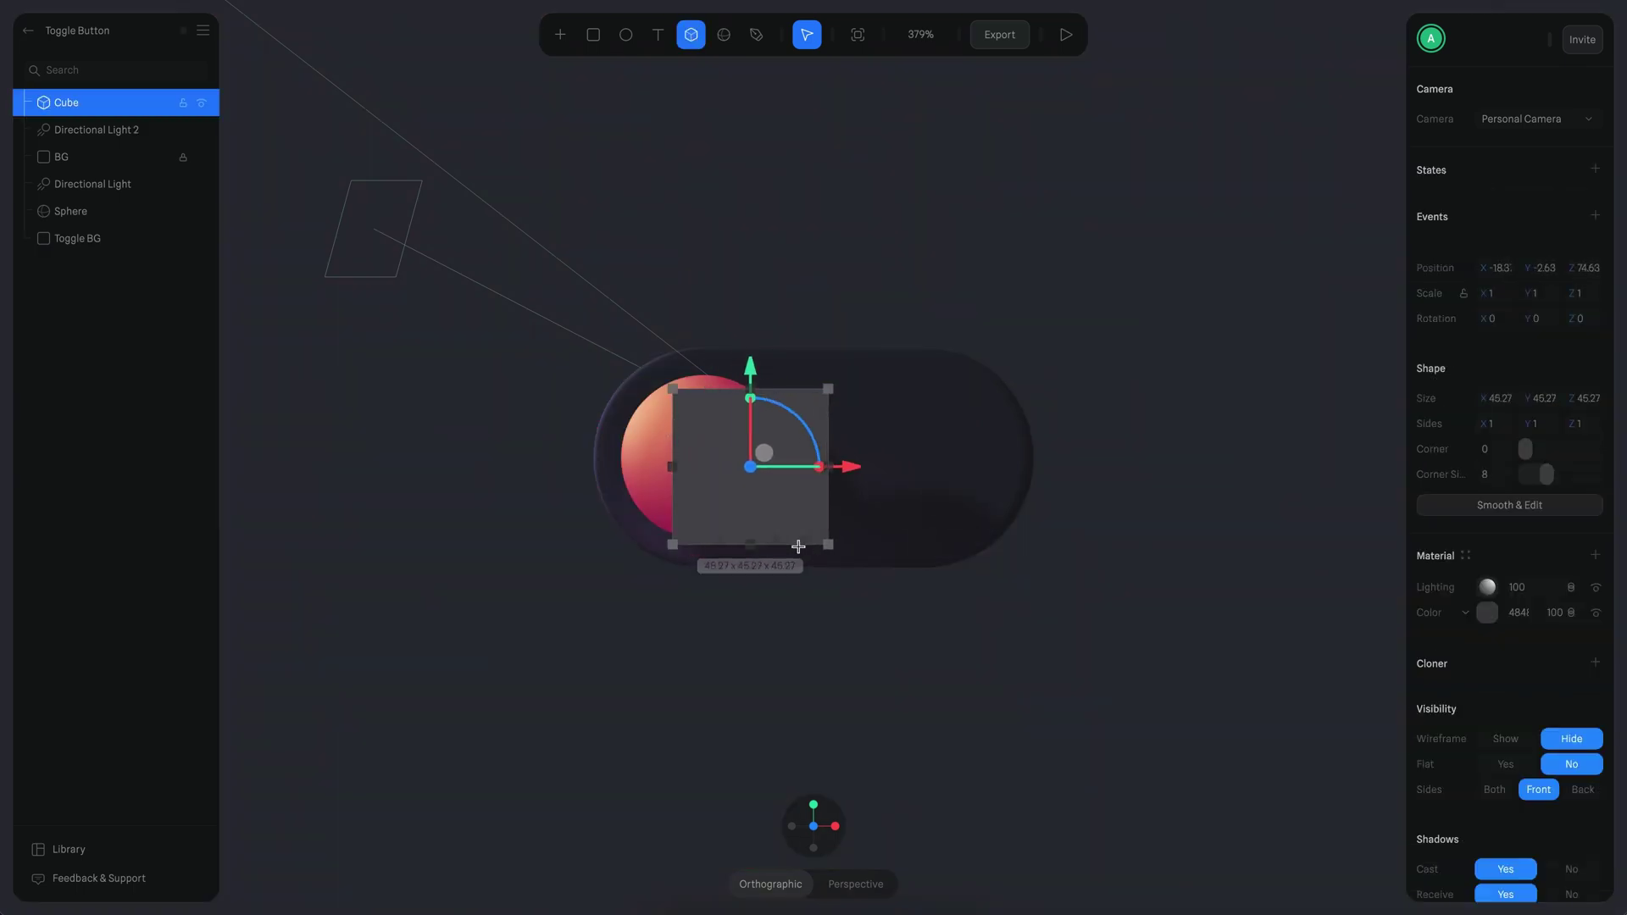
{"action": "left_click_drag", "start_coordinate": [1006, 639], "coordinate": [1086, 698]}
{"action": "left_click_drag", "start_coordinate": [1025, 590], "coordinate": [939, 583]}
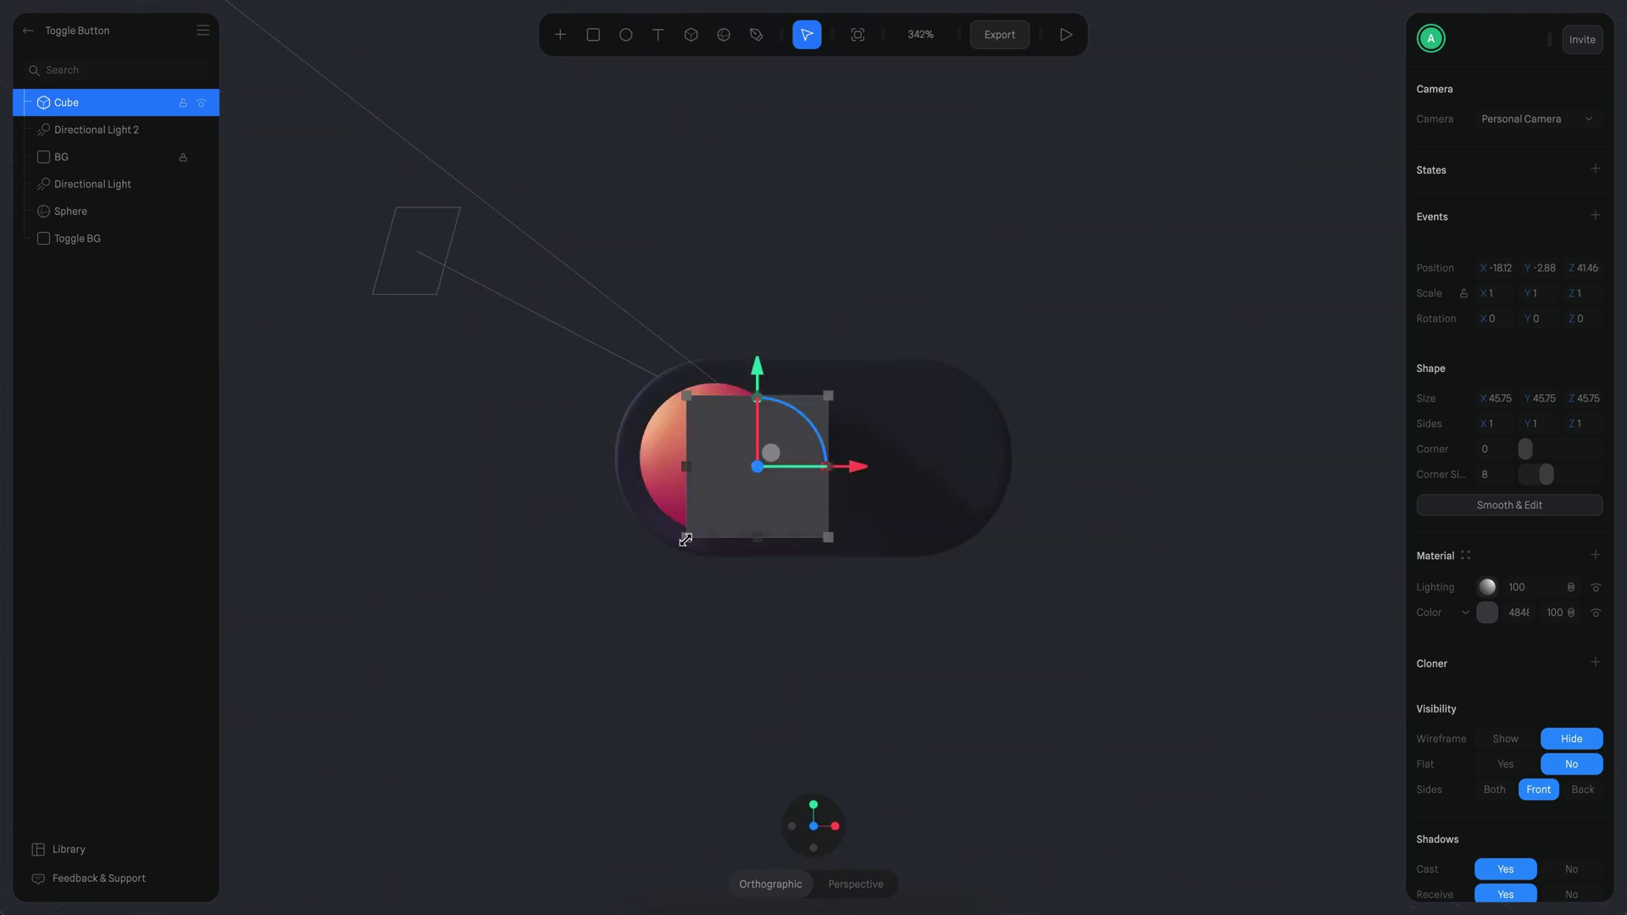
{"action": "left_click_drag", "start_coordinate": [687, 538], "coordinate": [657, 578]}
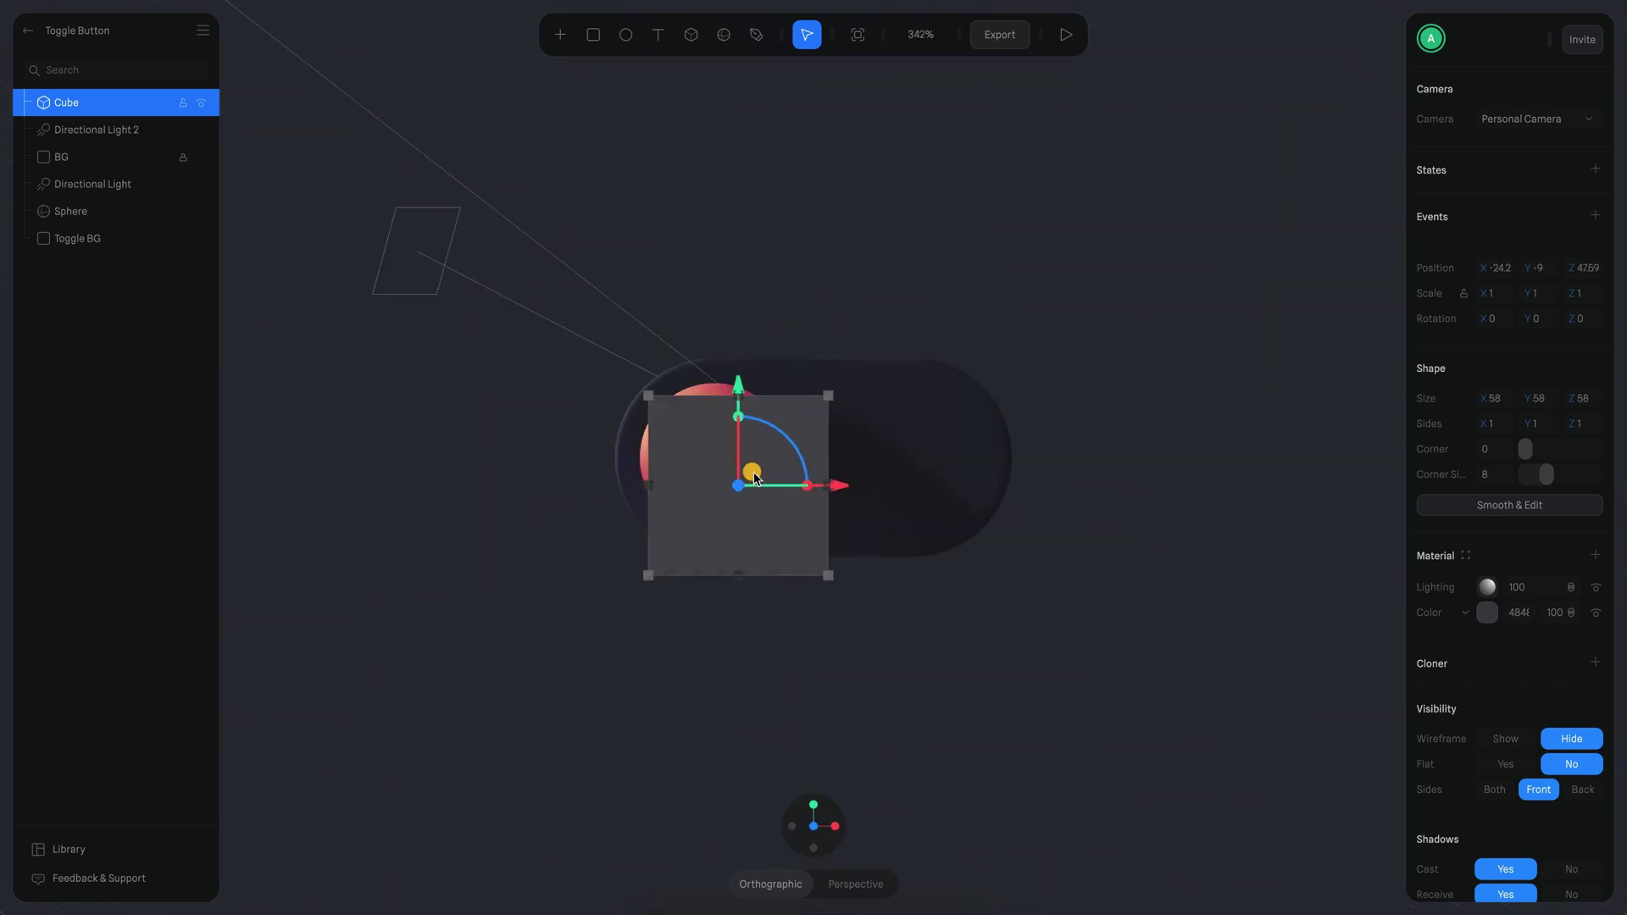
{"action": "left_click_drag", "start_coordinate": [752, 471], "coordinate": [729, 442]}
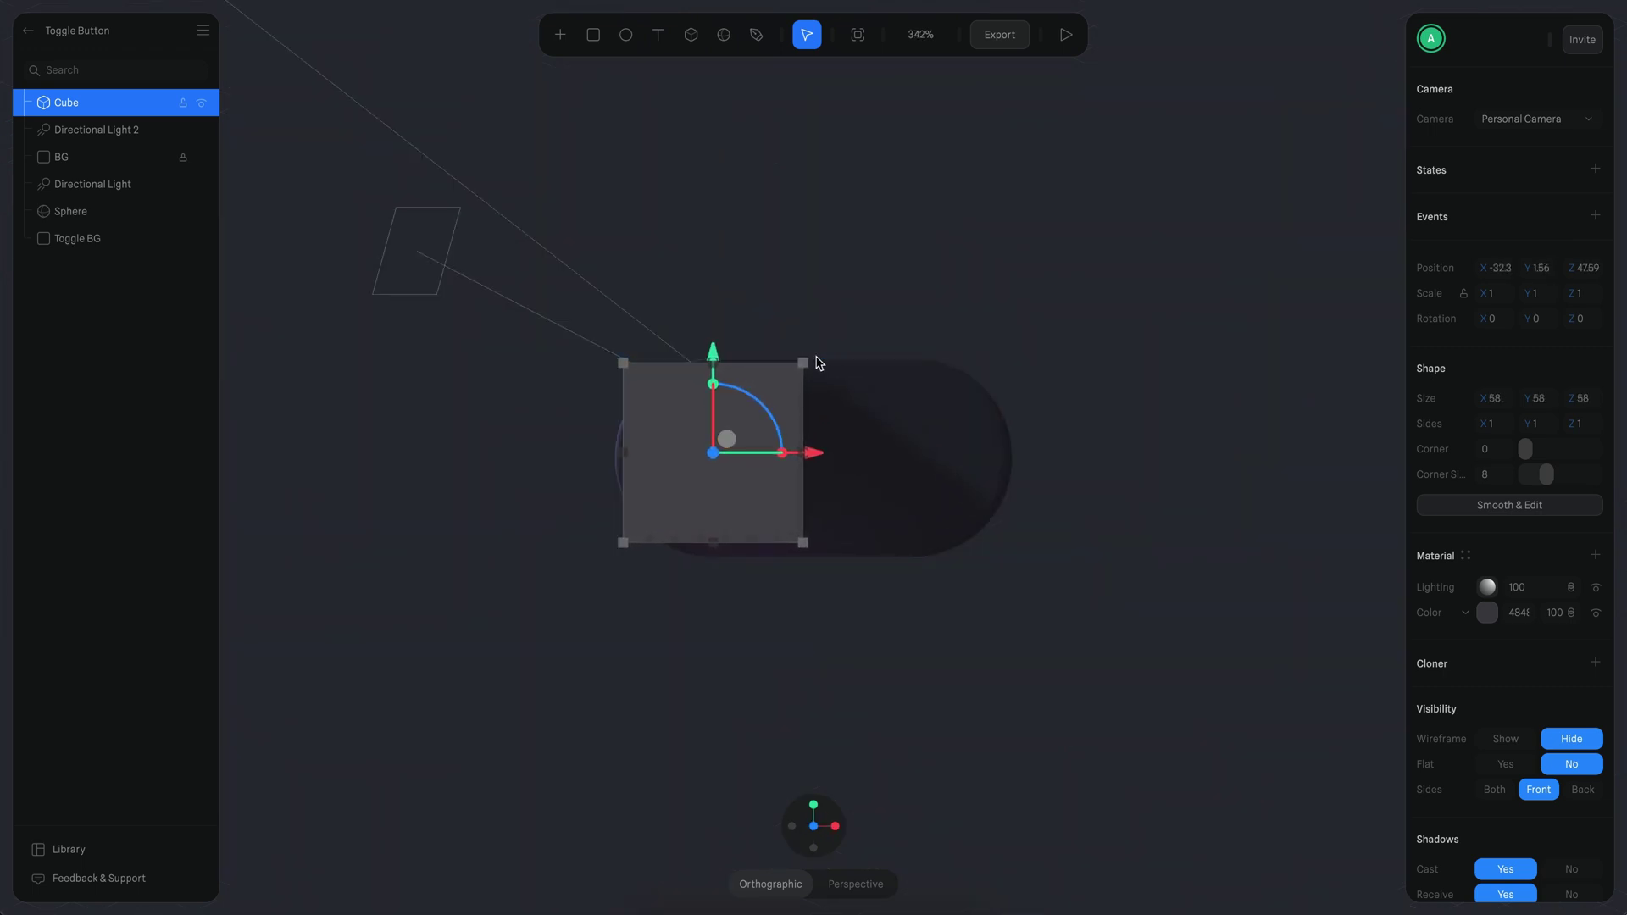
{"action": "left_click_drag", "start_coordinate": [802, 361], "coordinate": [1159, 761], "text": "alt+shift"}
Reduce the cube's depth to 28 and place it in front of the sphere at about Z 60.15
{"action": "scroll", "coordinate": [839, 585], "scroll_direction": "up", "scroll_amount": 4}
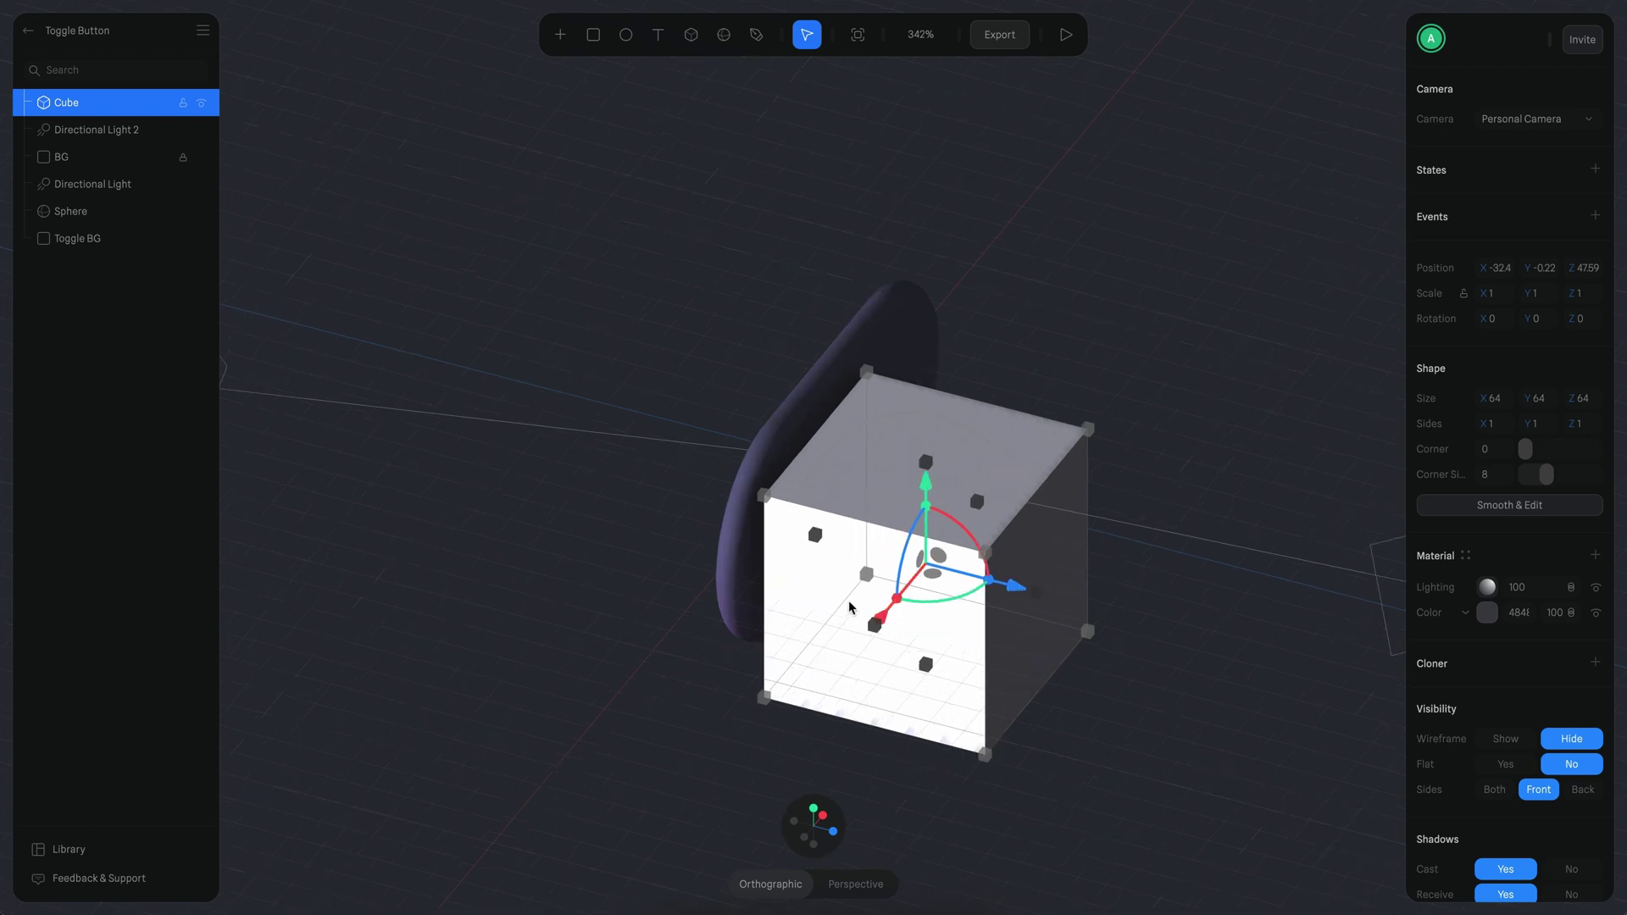
{"action": "left_click_drag", "start_coordinate": [818, 564], "coordinate": [966, 605]}
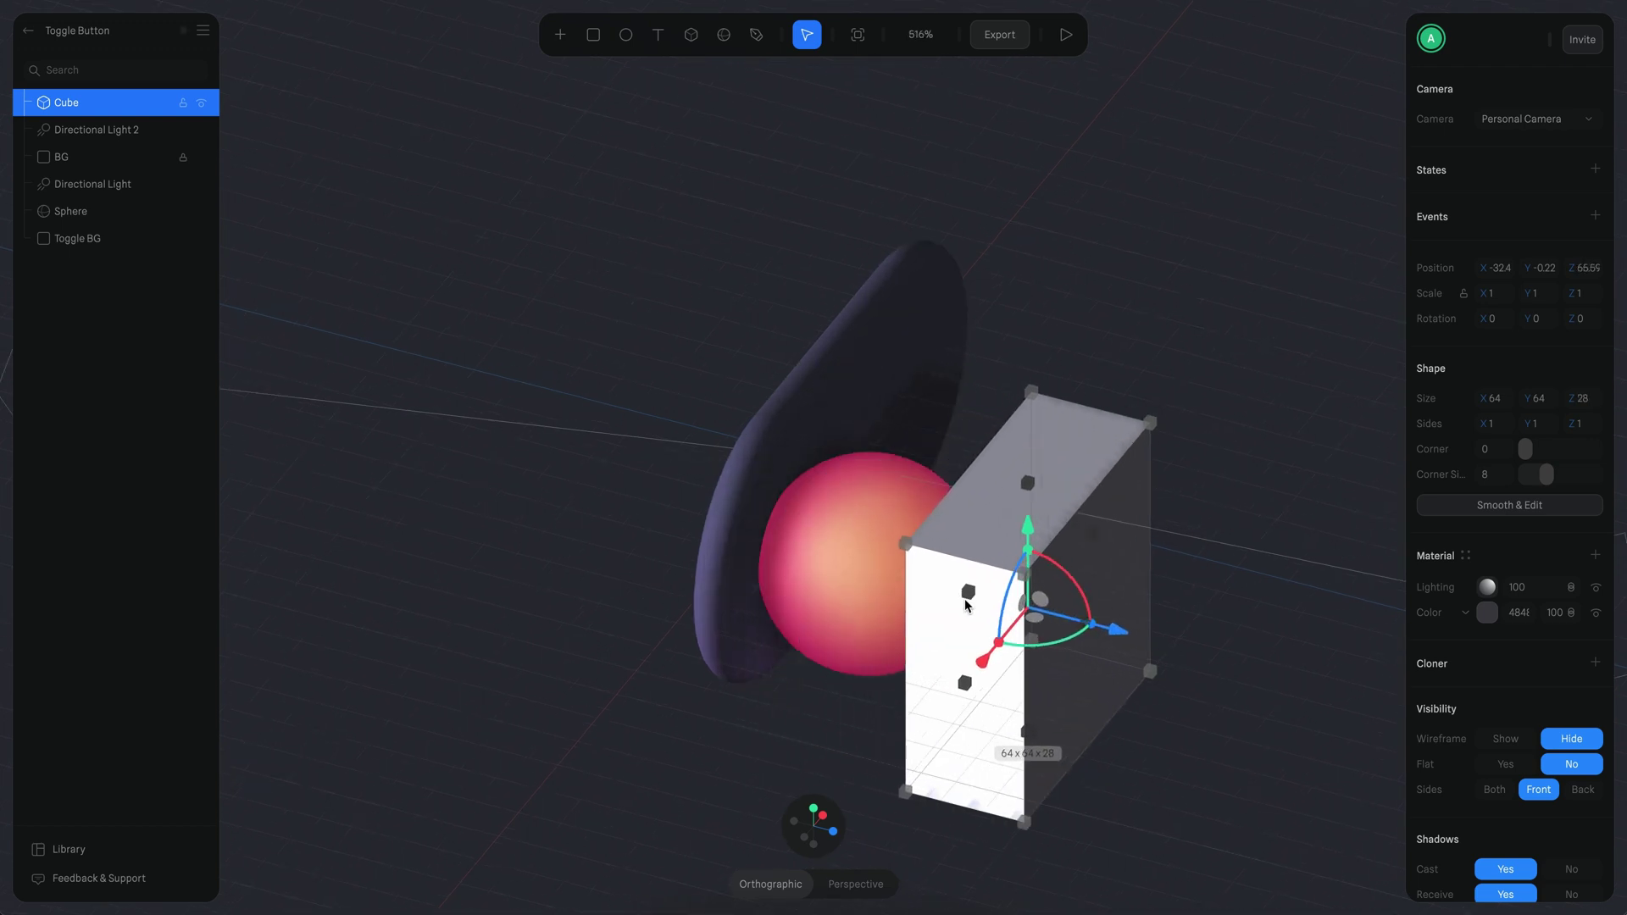
{"action": "mouse_move", "coordinate": [1112, 628]}
{"action": "left_mouse_down"}
{"action": "mouse_move", "coordinate": [1040, 626]}
{"action": "mouse_move", "coordinate": [1094, 625]}
{"action": "left_mouse_up"}
{"action": "key", "text": "0"}
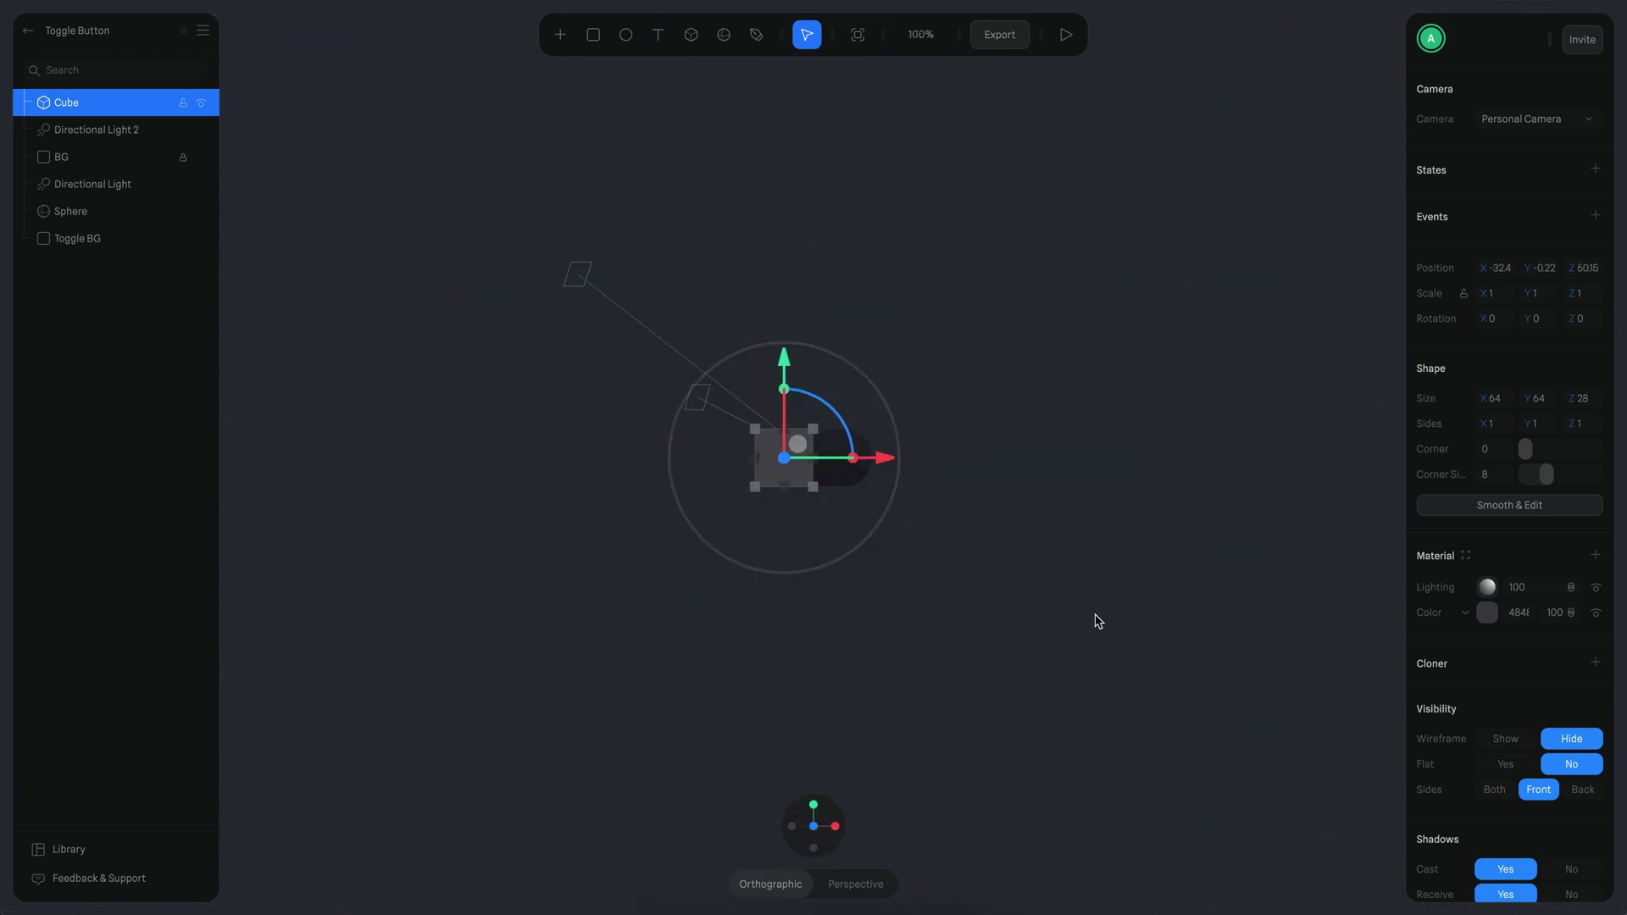
Duplicate the cube and place the copy beside it over the toggle's empty half, at about X 32.13
{"action": "scroll", "coordinate": [862, 502], "scroll_direction": "up", "scroll_amount": 6}
{"action": "left_click_drag", "start_coordinate": [735, 530], "coordinate": [935, 527], "text": "alt"}
{"action": "left_click_drag", "start_coordinate": [974, 610], "coordinate": [1064, 738], "text": "alt"}
{"action": "scroll", "coordinate": [1064, 738], "scroll_direction": "up", "scroll_amount": 3}
{"action": "middle_click_drag", "start_coordinate": [1170, 759], "coordinate": [1088, 569]}
{"action": "left_click", "coordinate": [883, 481]}
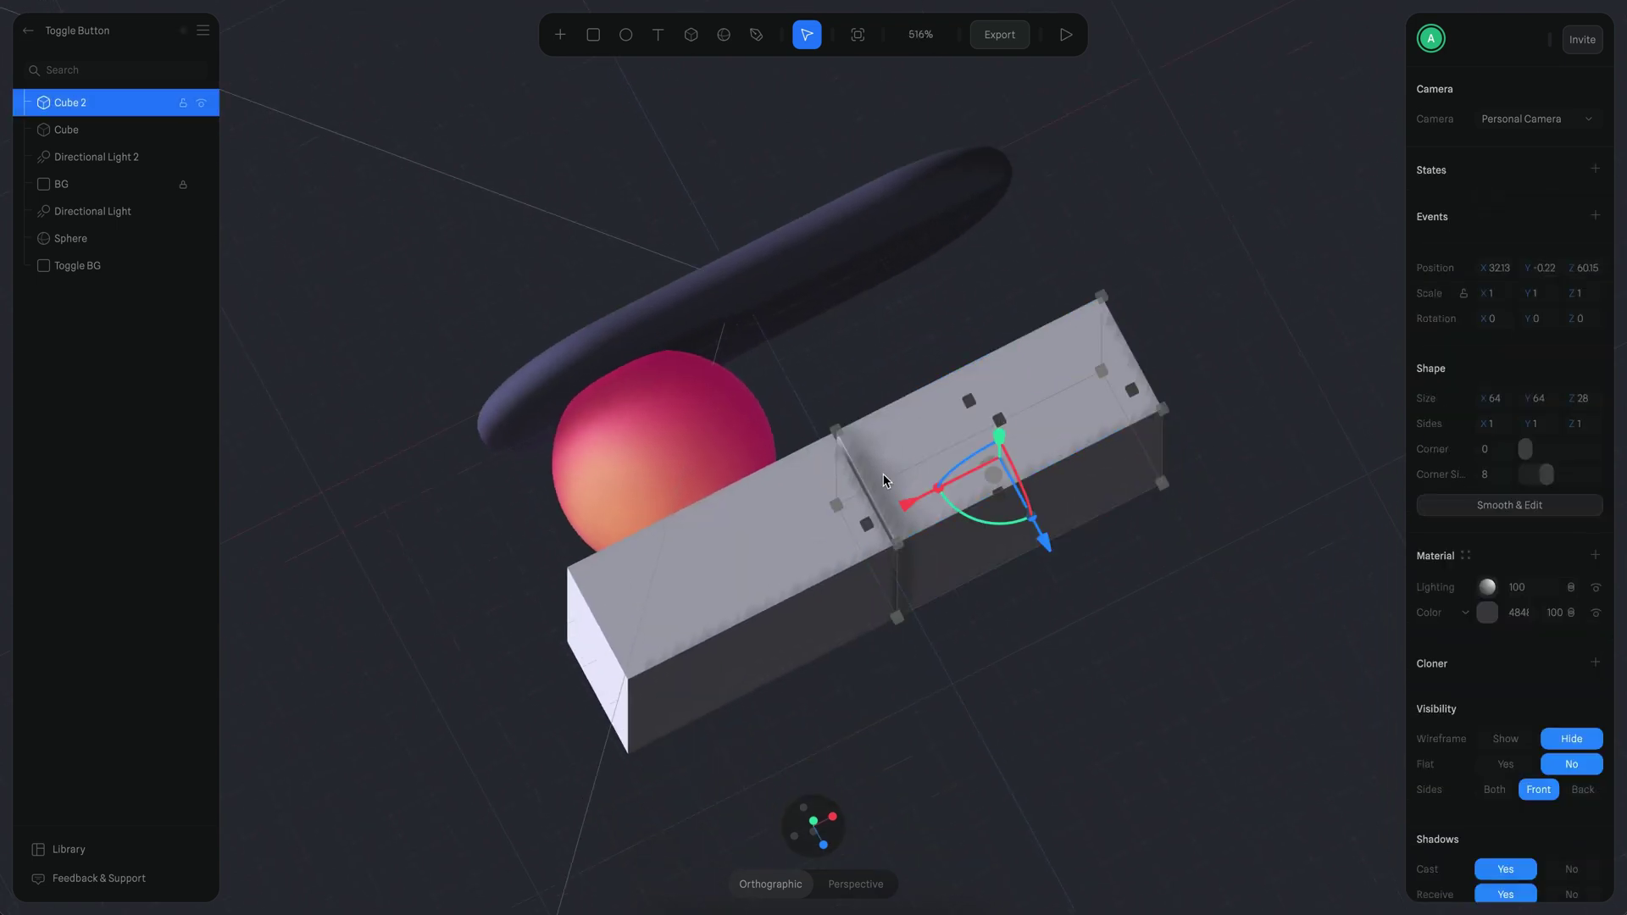
Make both cubes invisible by hiding their Lighting and Color material layers
{"action": "left_click", "coordinate": [803, 557], "text": "shift"}
{"action": "left_click", "coordinate": [1097, 601]}
{"action": "left_click", "coordinate": [1053, 439]}
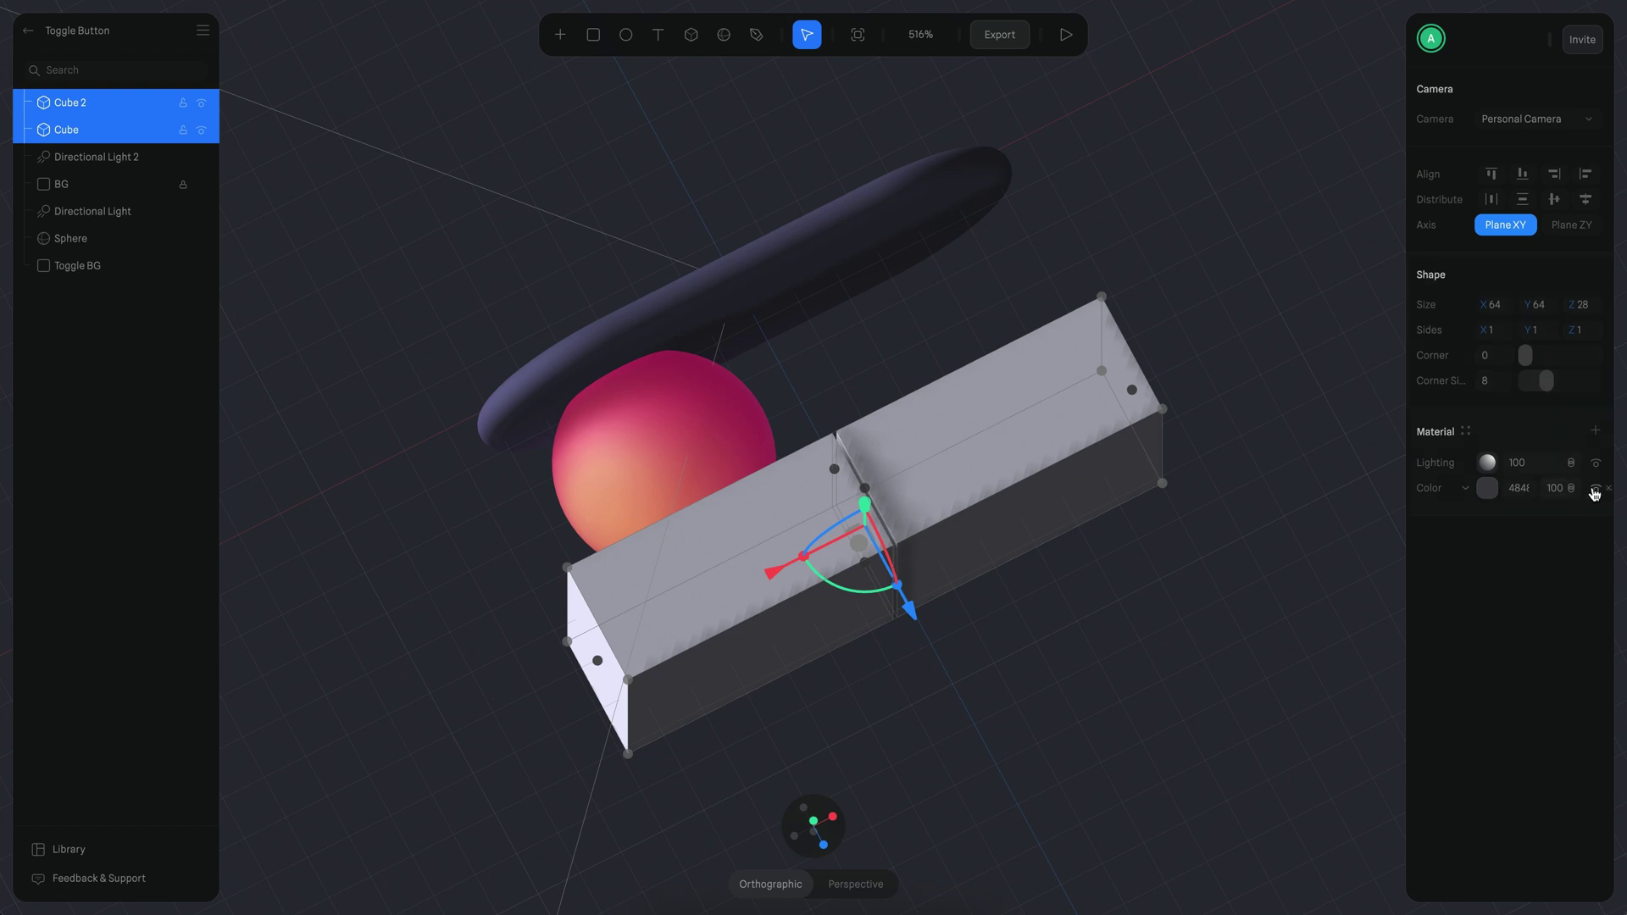
{"action": "left_click", "coordinate": [1594, 462]}
{"action": "left_click", "coordinate": [1595, 488]}
{"action": "left_click", "coordinate": [1245, 423]}
{"action": "key", "text": "0"}
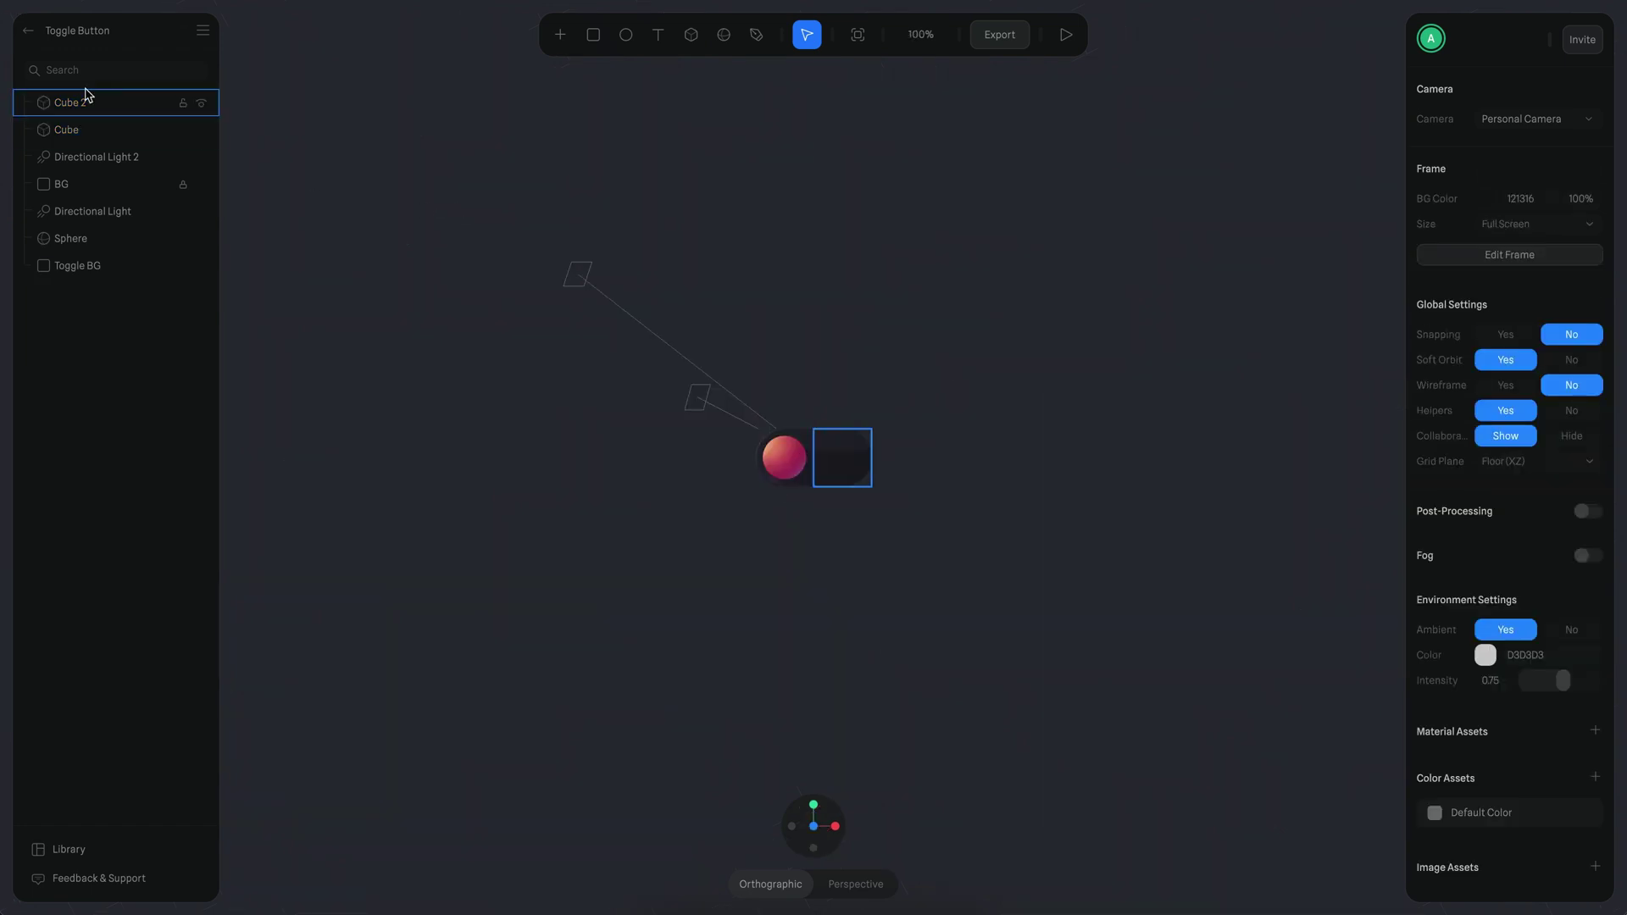
Rename Cube 2 as Right and Cube as Left
{"action": "double_click", "coordinate": [85, 100]}
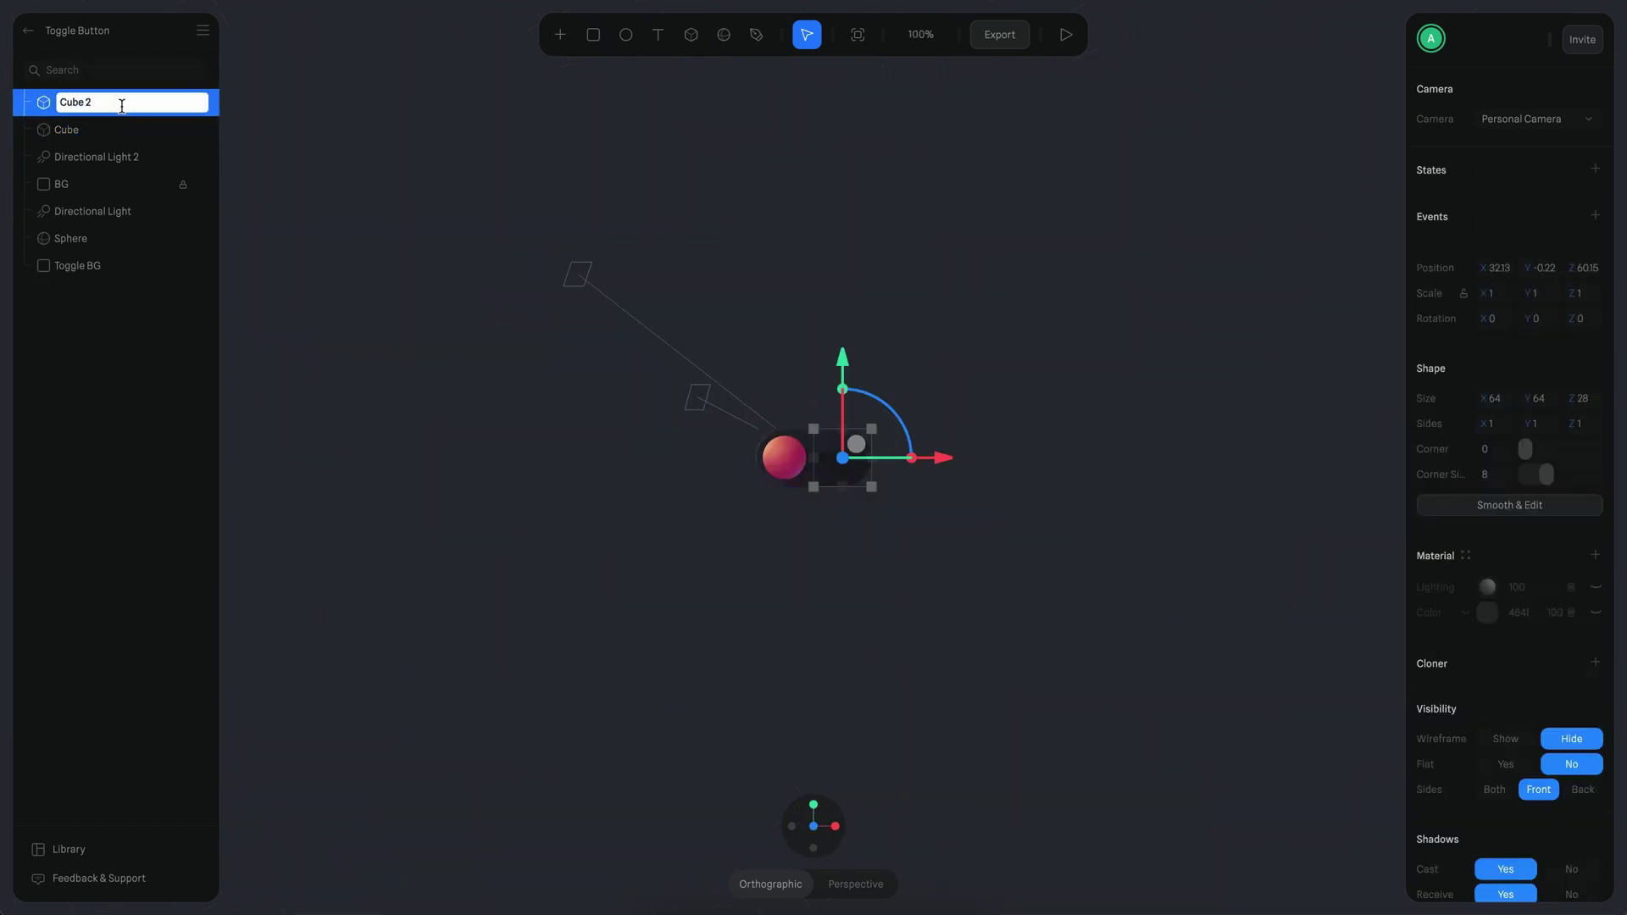
{"action": "type", "text": "Right"}
{"action": "key", "text": "Return"}
{"action": "double_click", "coordinate": [102, 129]}
{"action": "type", "text": "Le"}
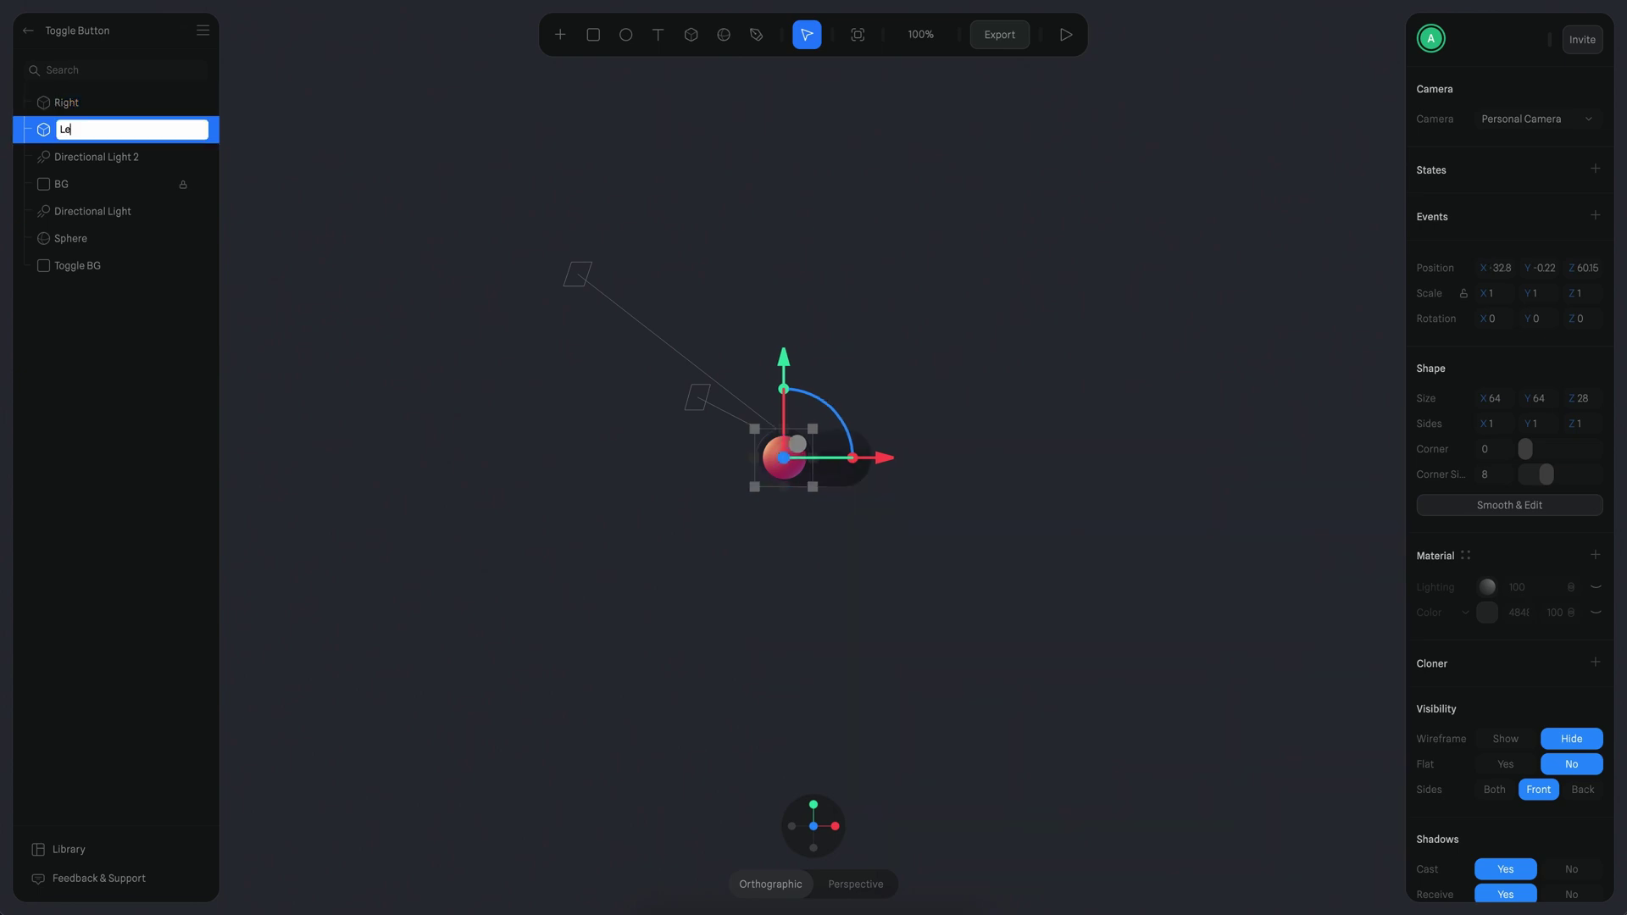
{"action": "type", "text": "ft"}
{"action": "key", "text": "Return"}
{"action": "left_click", "coordinate": [990, 346]}
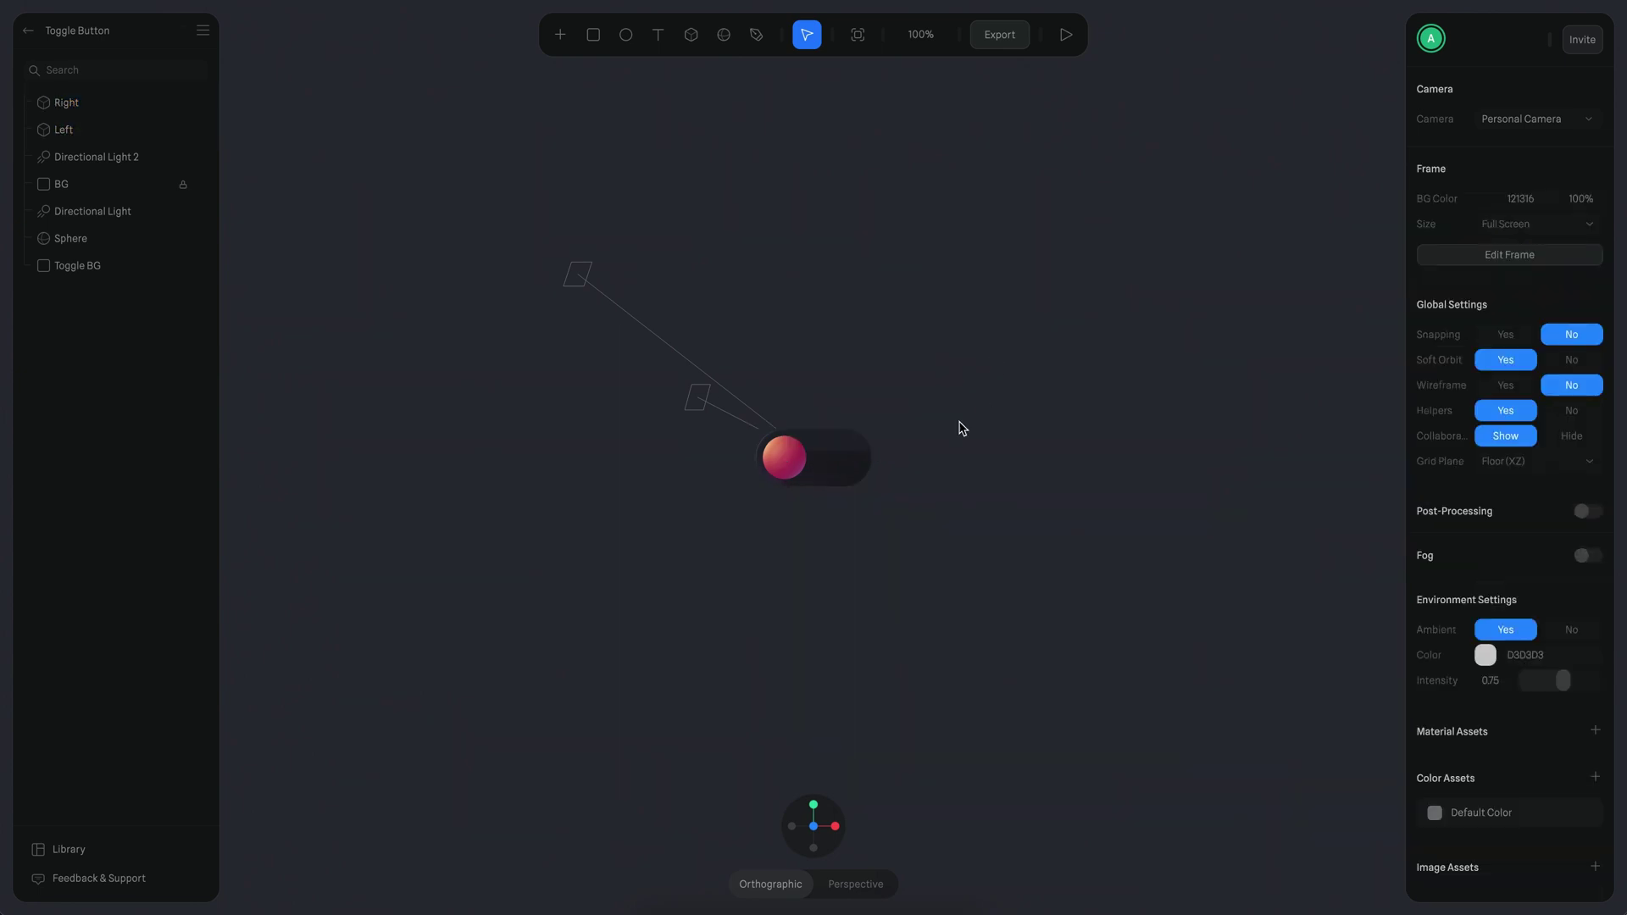
Turn off shadow casting and receiving for both the Left and Right cubes
{"action": "scroll", "coordinate": [949, 422], "scroll_direction": "up", "scroll_amount": 5}
{"action": "left_click", "coordinate": [60, 127]}
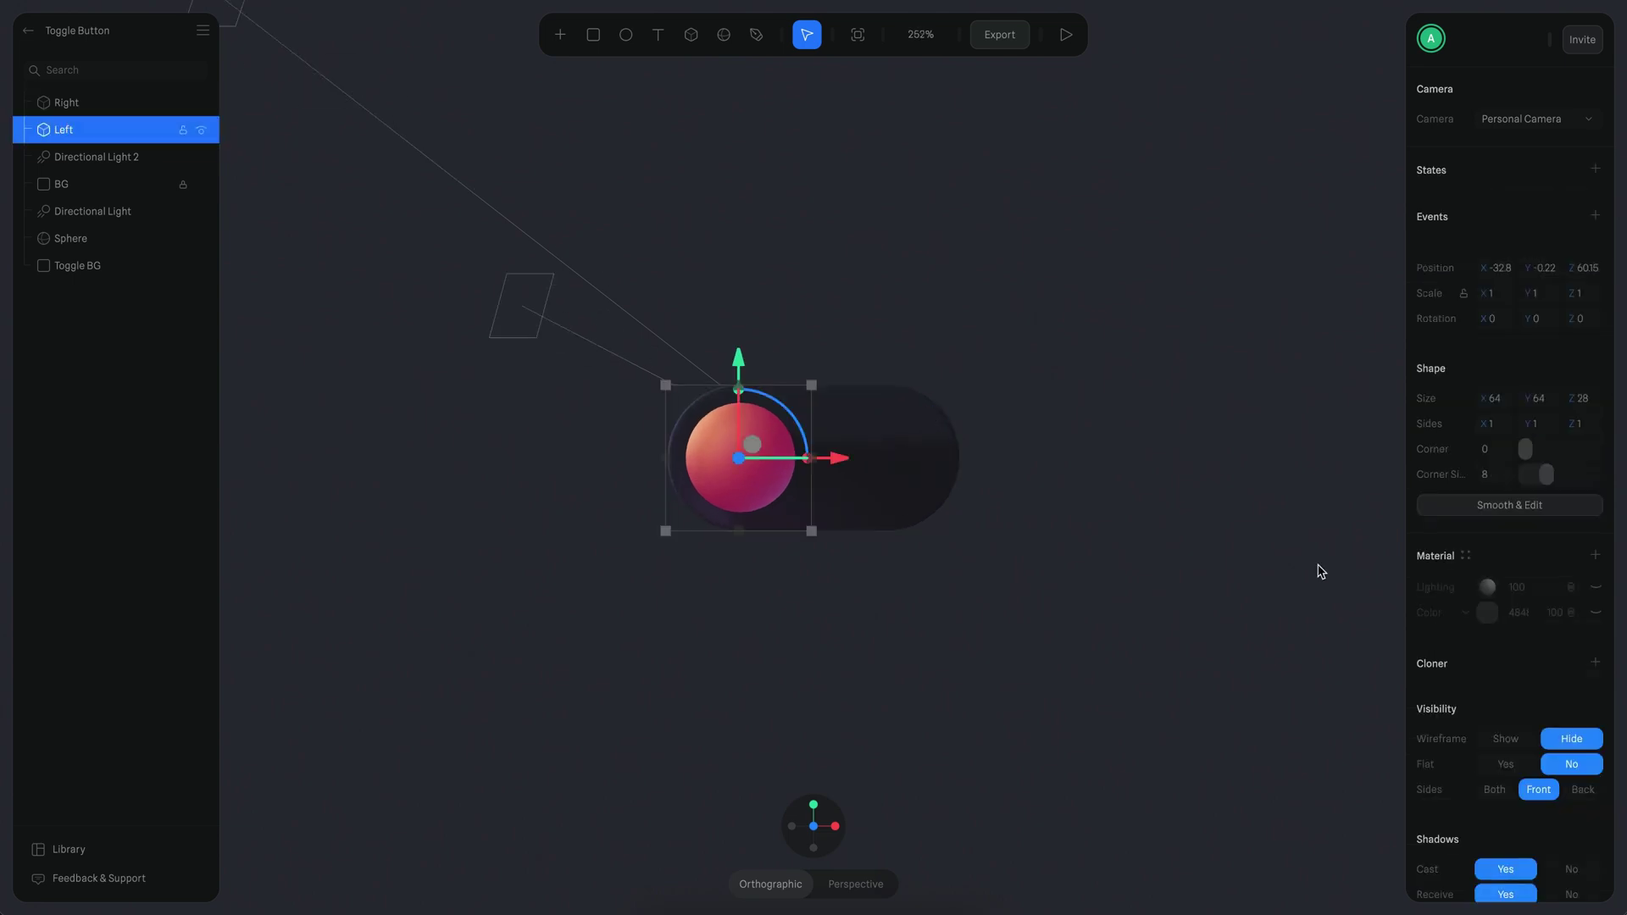
{"action": "scroll", "coordinate": [1519, 748], "scroll_direction": "down", "scroll_amount": 2}
{"action": "left_click", "coordinate": [1572, 794]}
{"action": "left_click", "coordinate": [1572, 768]}
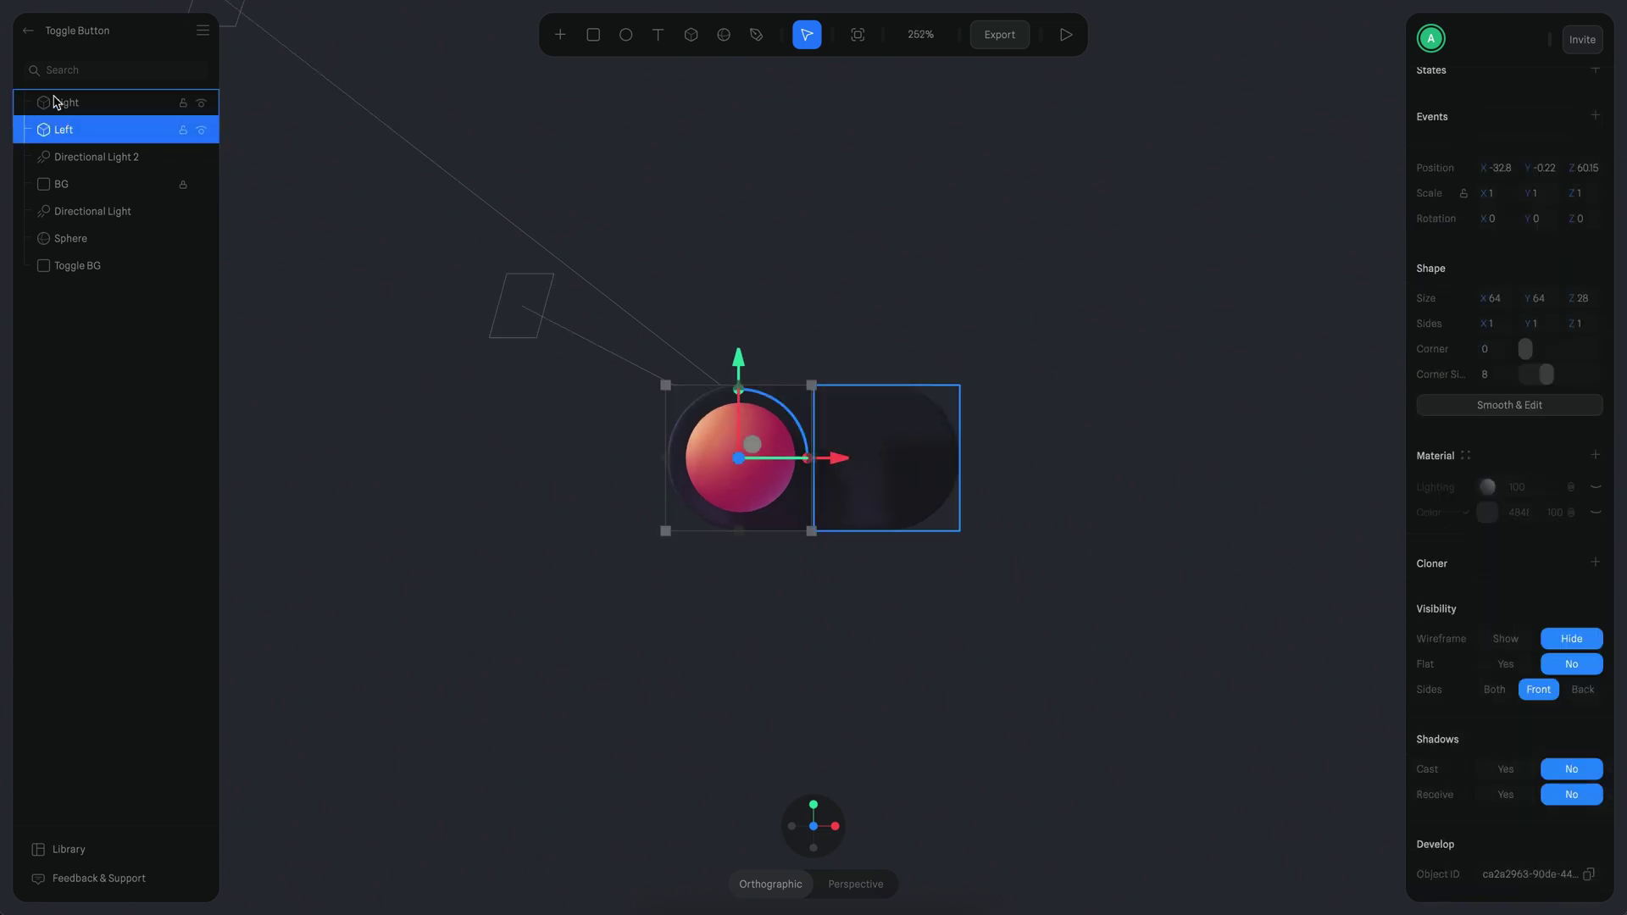
{"action": "left_click", "coordinate": [101, 102]}
{"action": "scroll", "coordinate": [1029, 466], "scroll_direction": "up", "scroll_amount": 3}
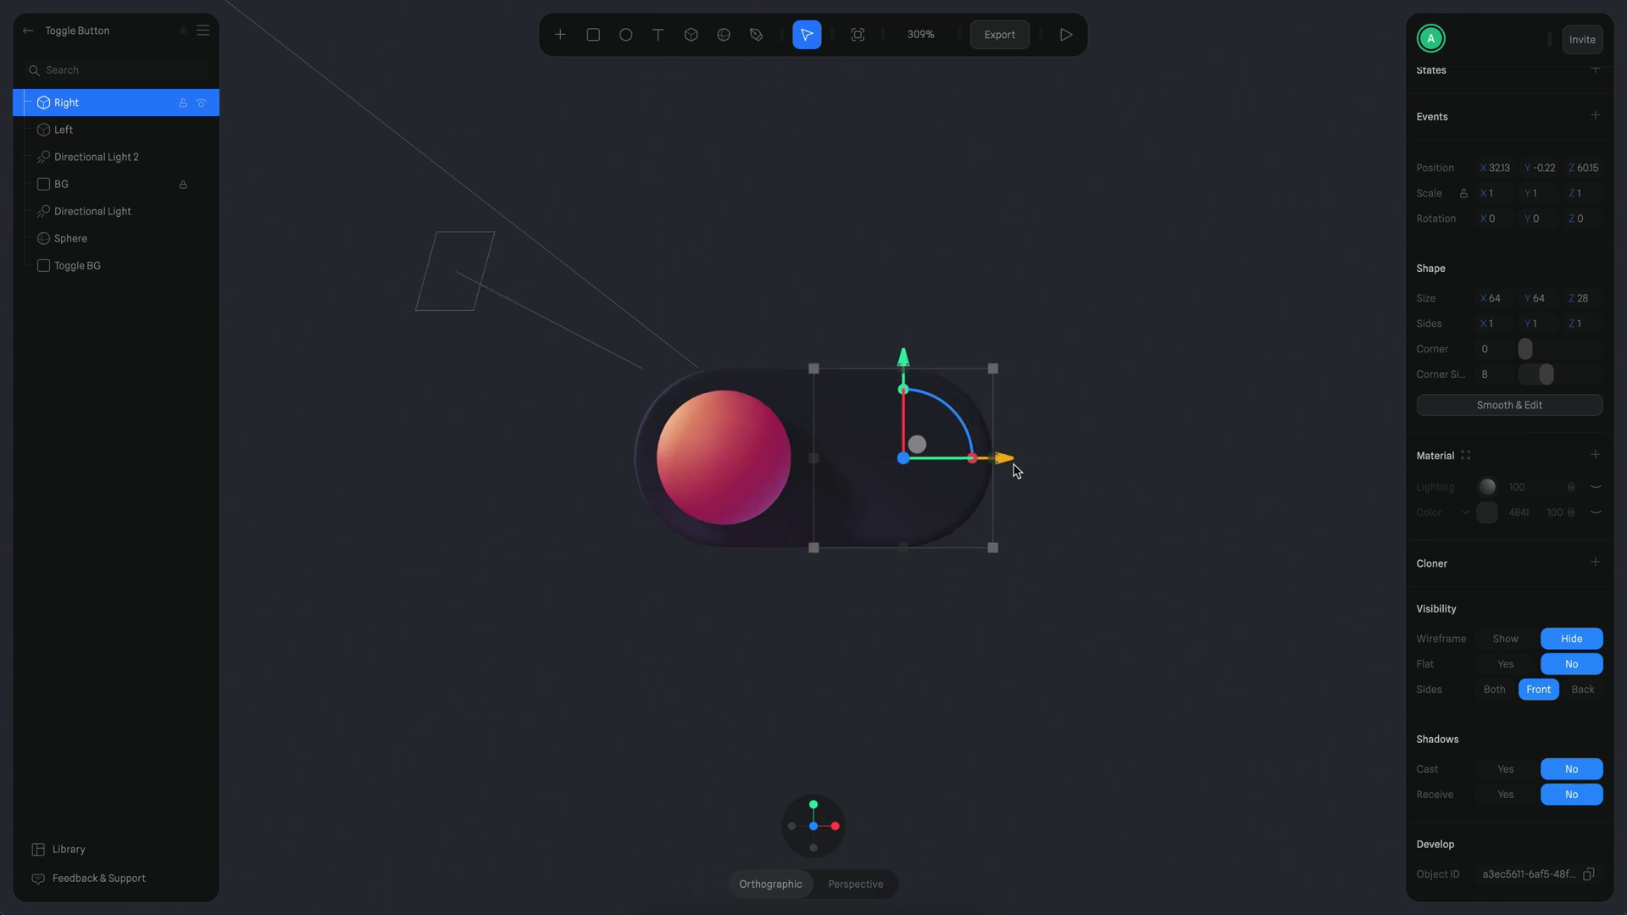
{"action": "left_click", "coordinate": [1177, 393]}
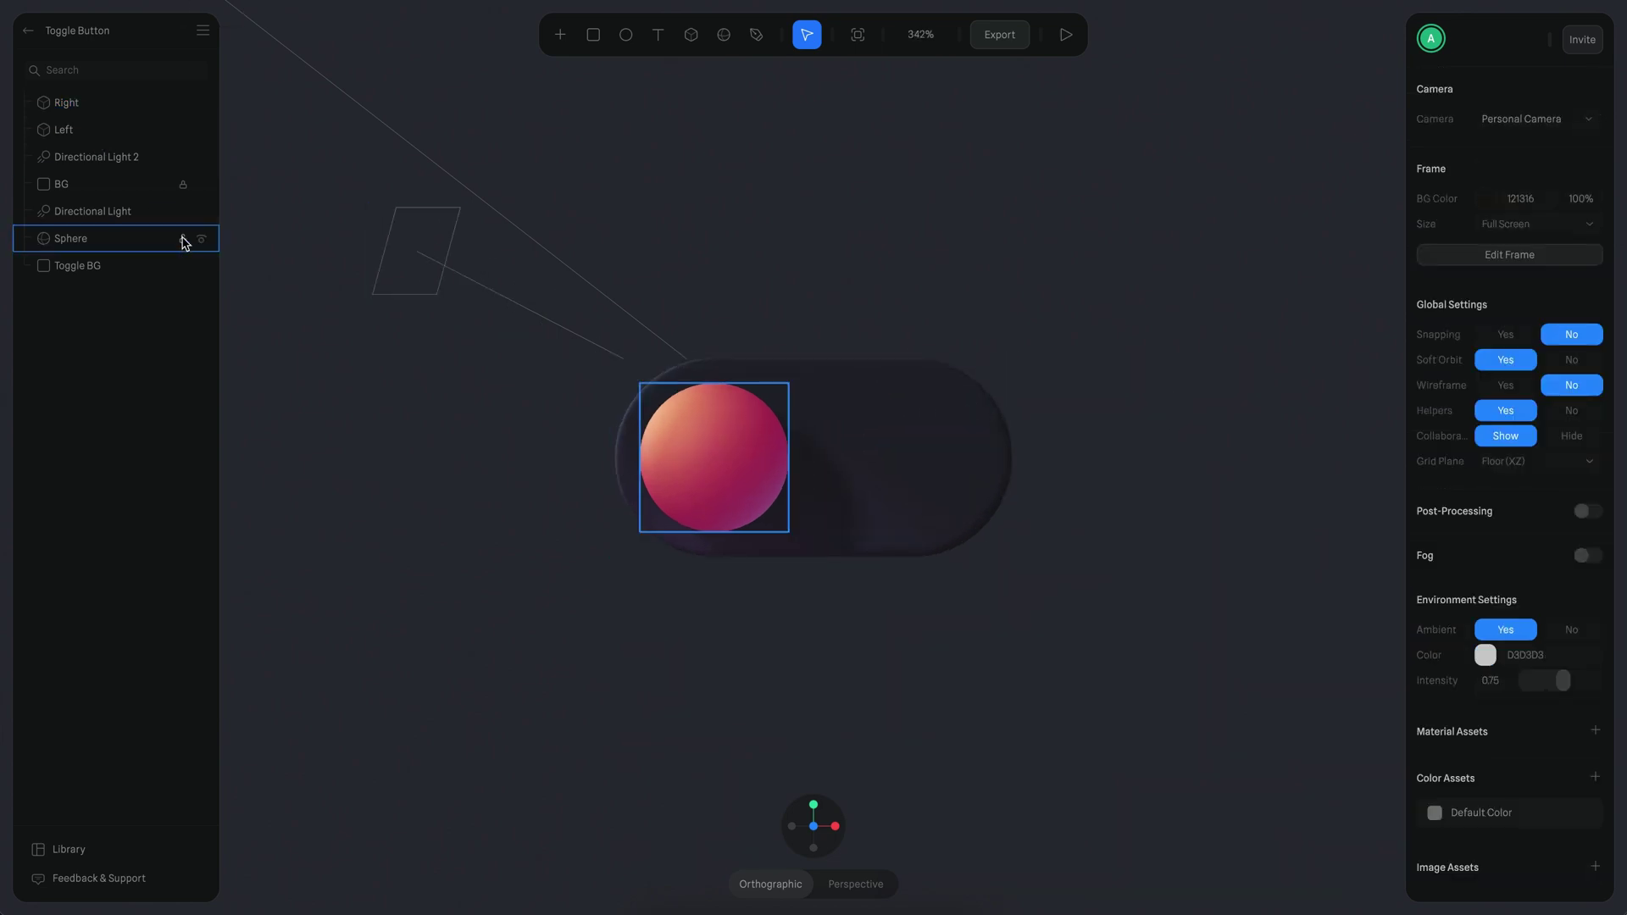
Add a Mouse down event to the Left cube
{"action": "left_click", "coordinate": [107, 129]}
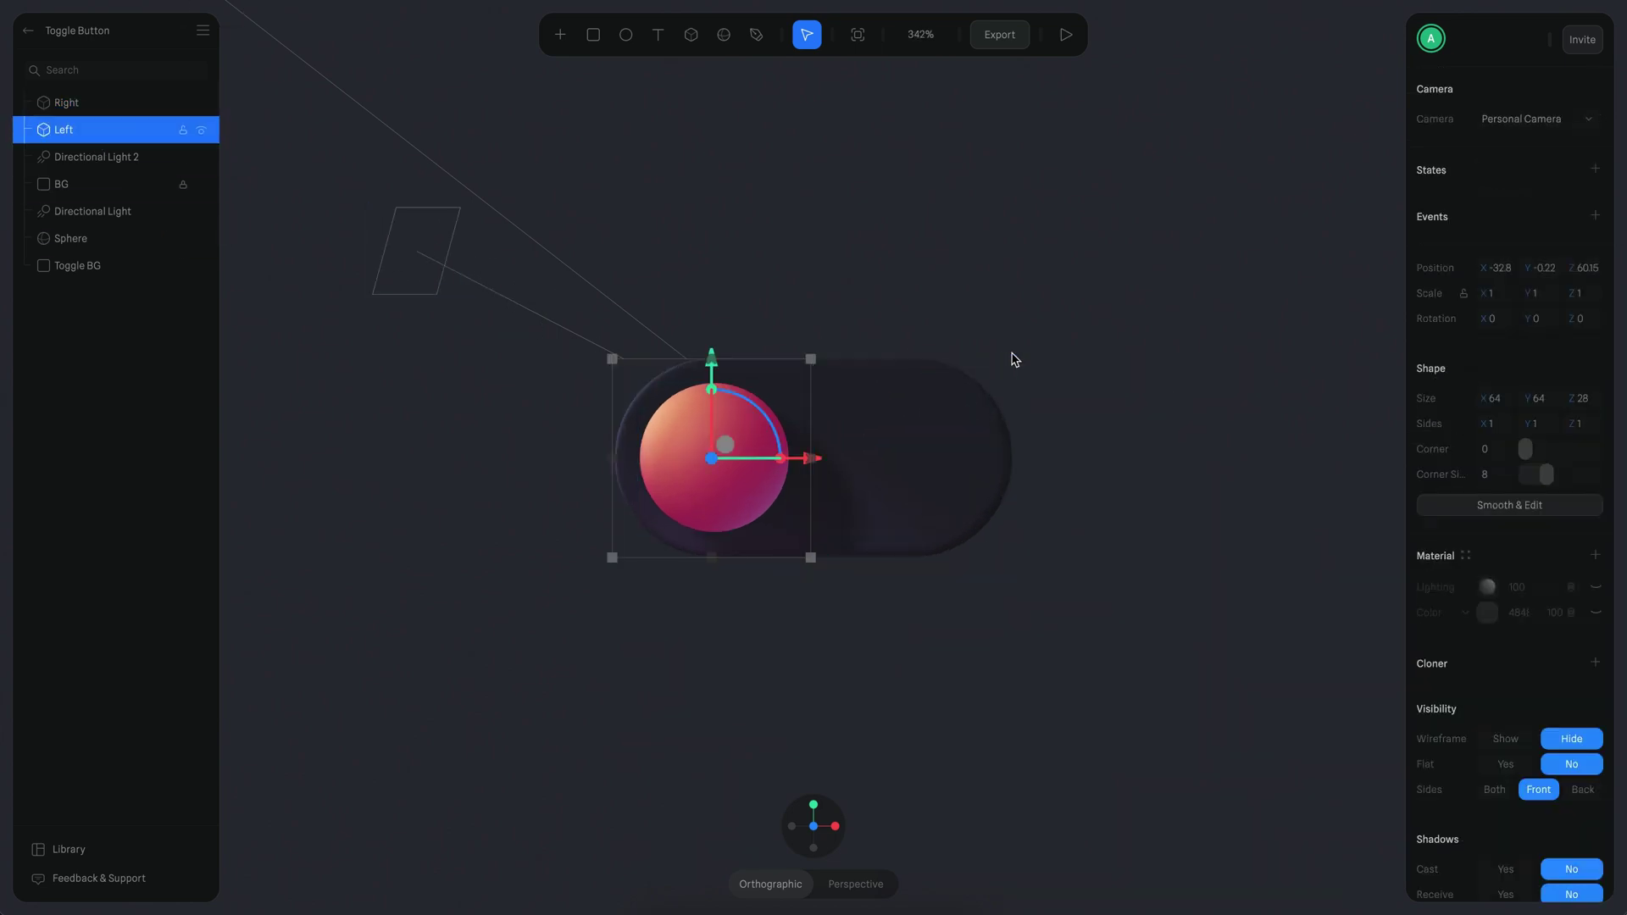
{"action": "scroll", "coordinate": [1009, 359], "scroll_direction": "up", "scroll_amount": 3}
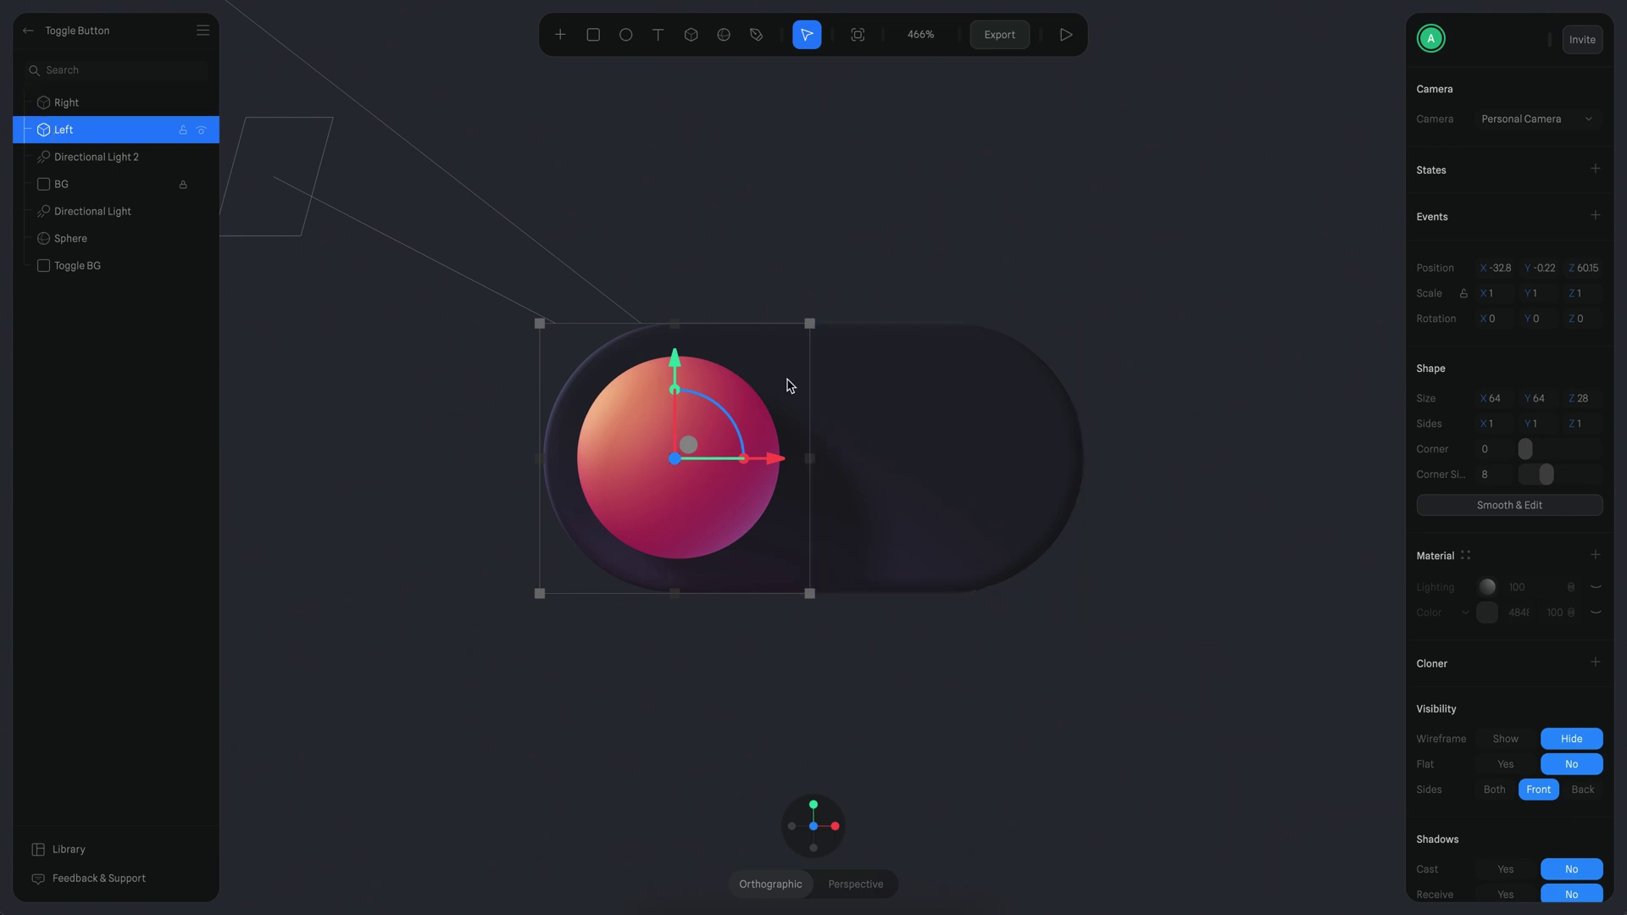
{"action": "left_click", "coordinate": [1595, 217]}
{"action": "left_click", "coordinate": [1538, 250]}
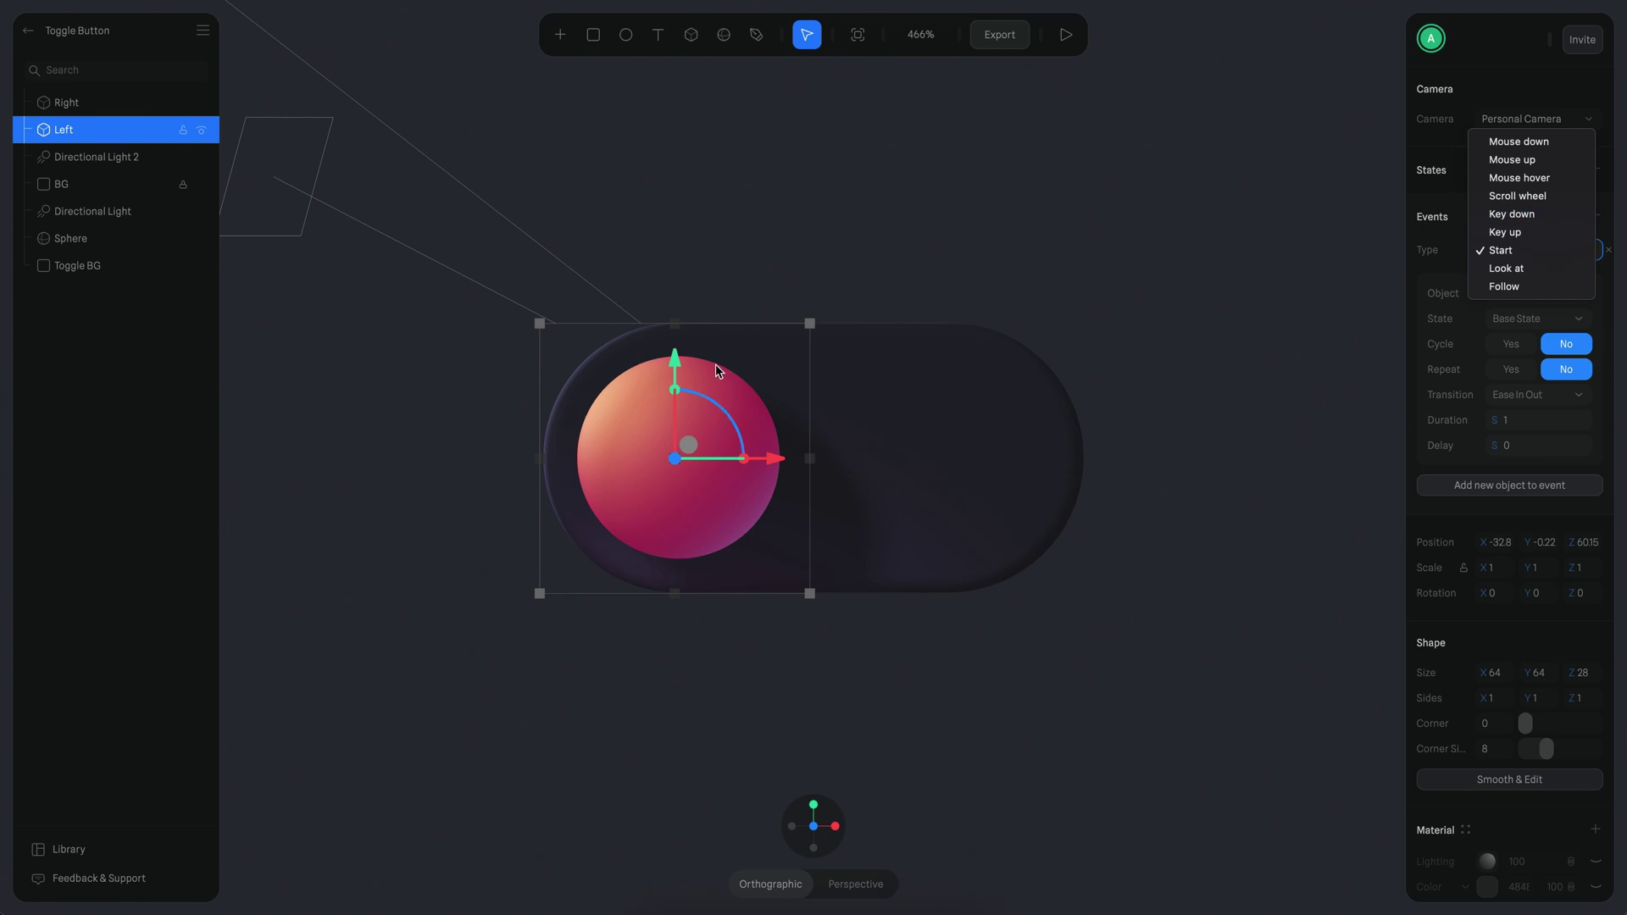
{"action": "left_click", "coordinate": [1518, 141]}
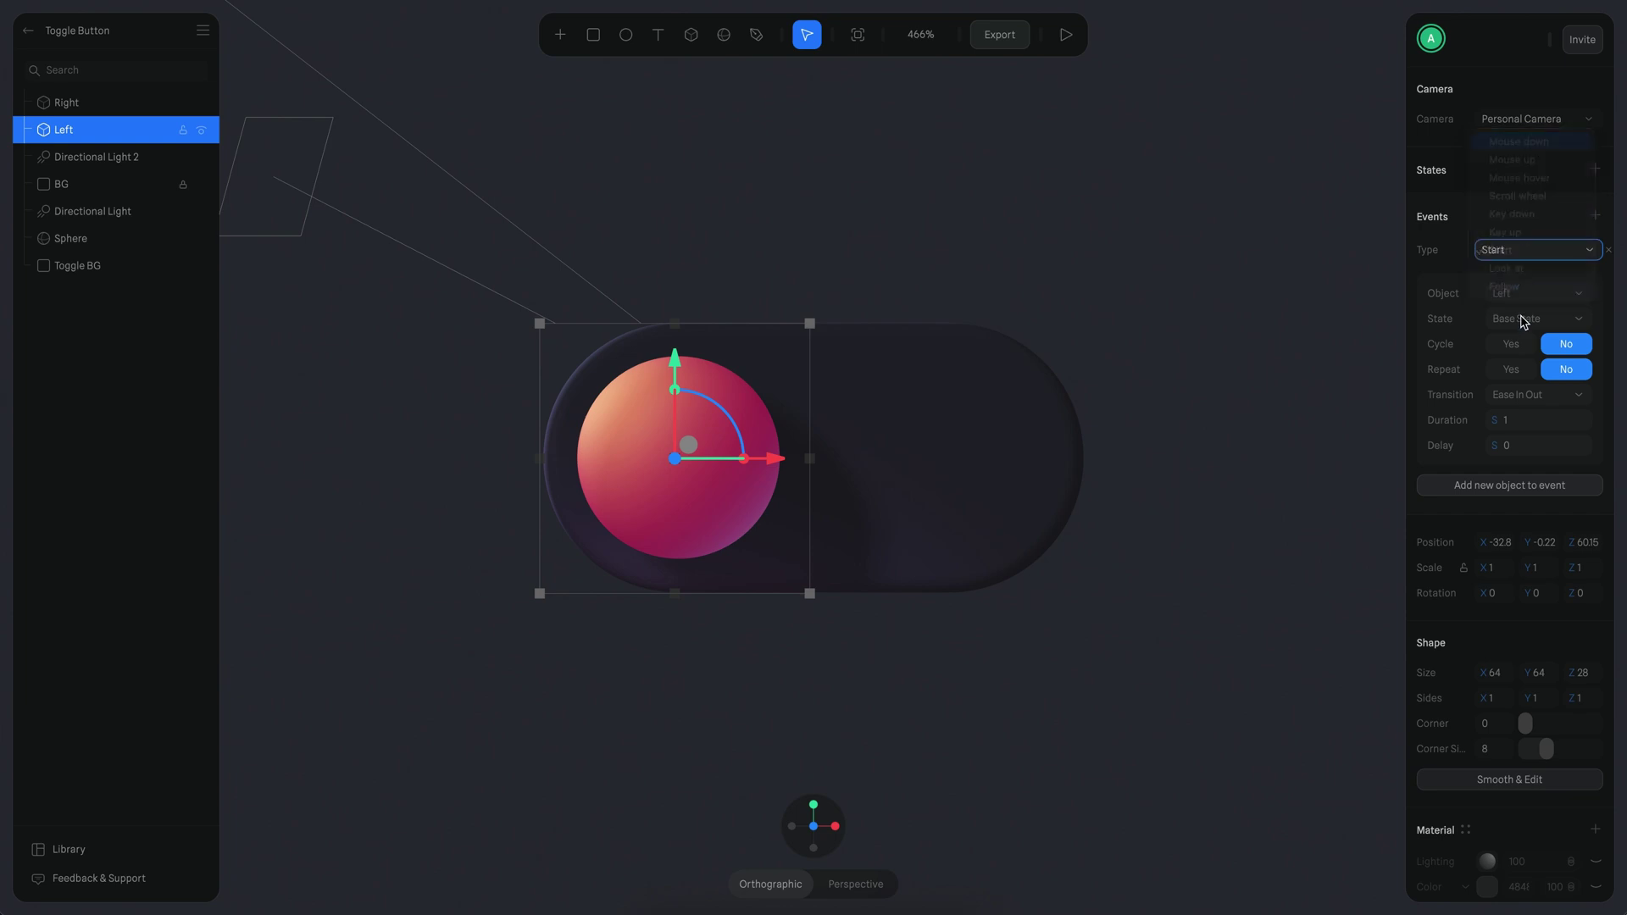
{"action": "left_click", "coordinate": [1529, 420]}
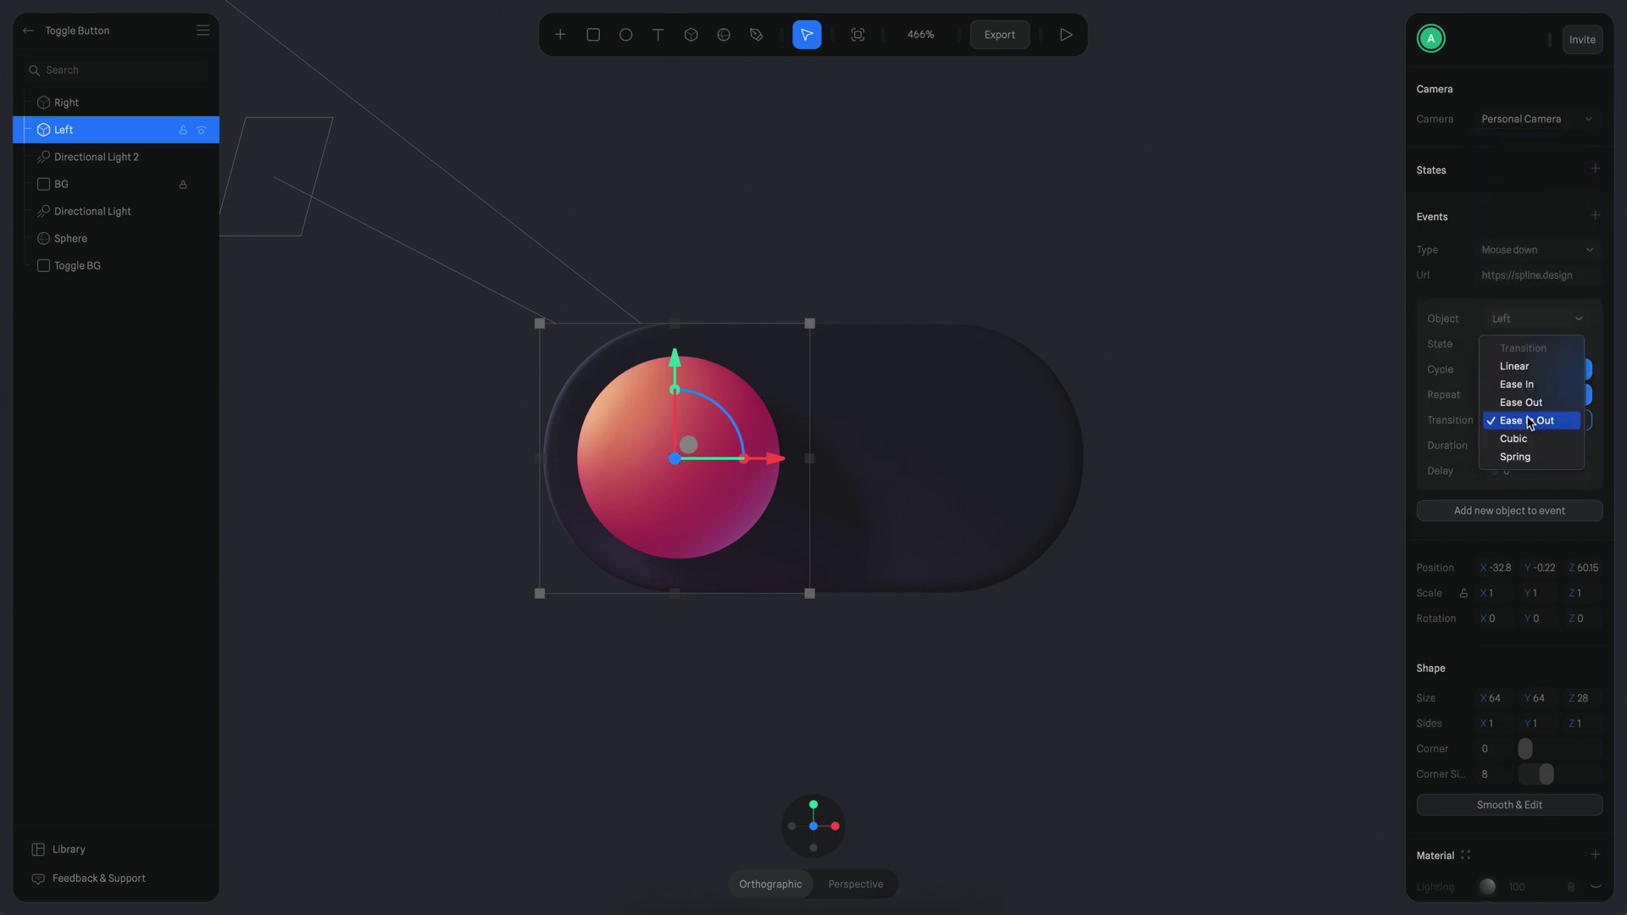
{"action": "left_click", "coordinate": [1429, 405]}
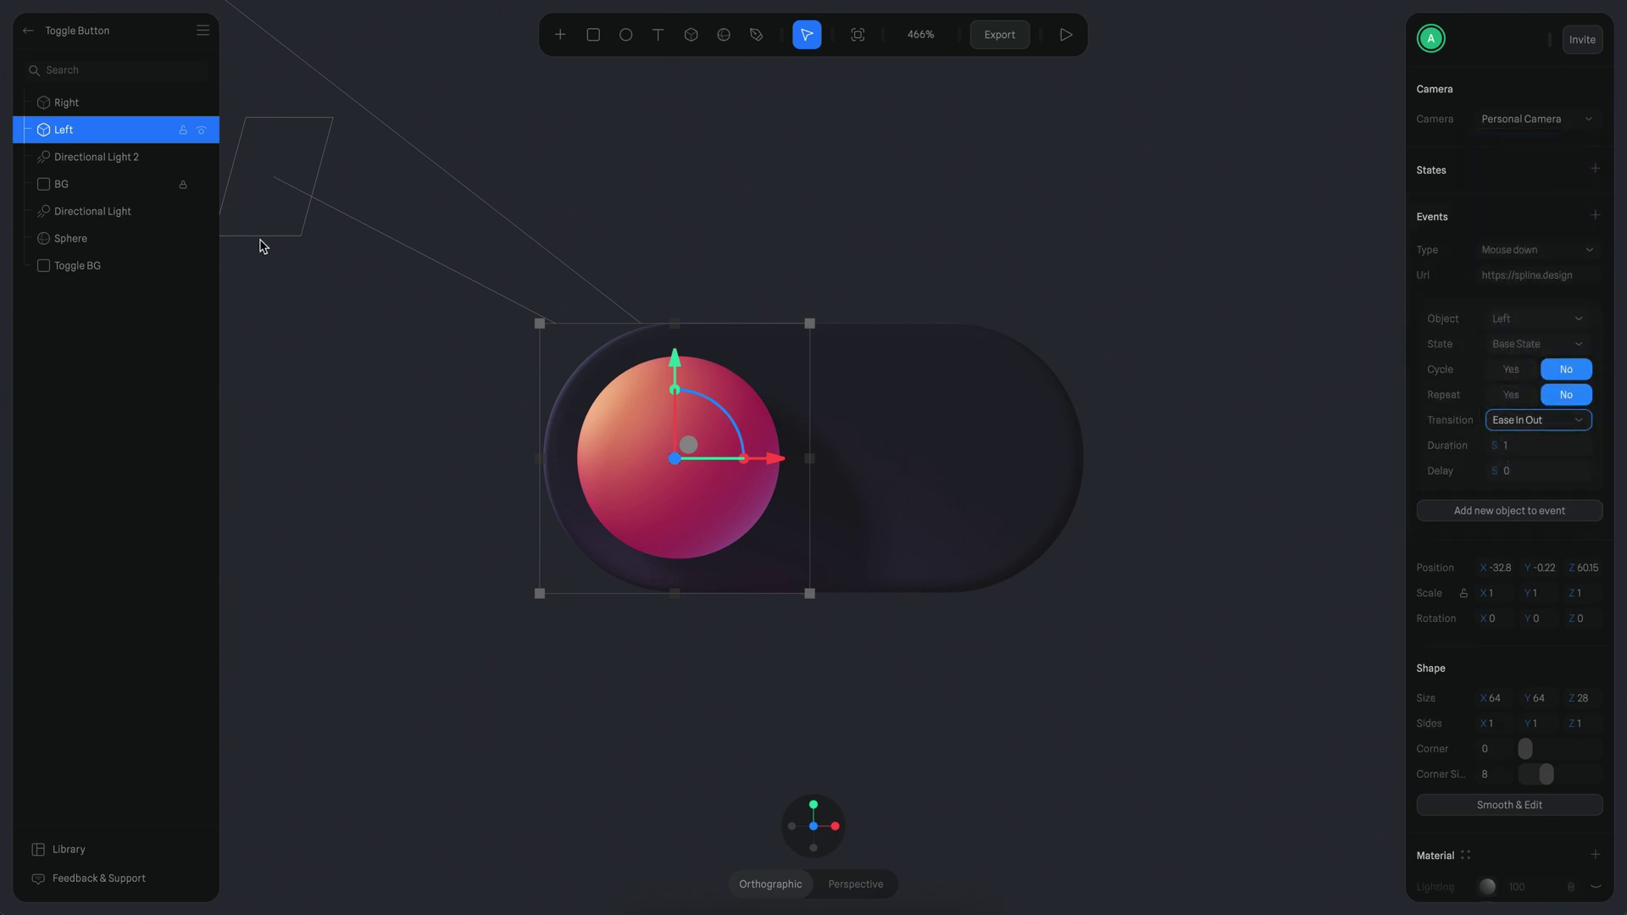
Add a new state to the Sphere and set its X position to 32 in that state
{"action": "left_click", "coordinate": [127, 240]}
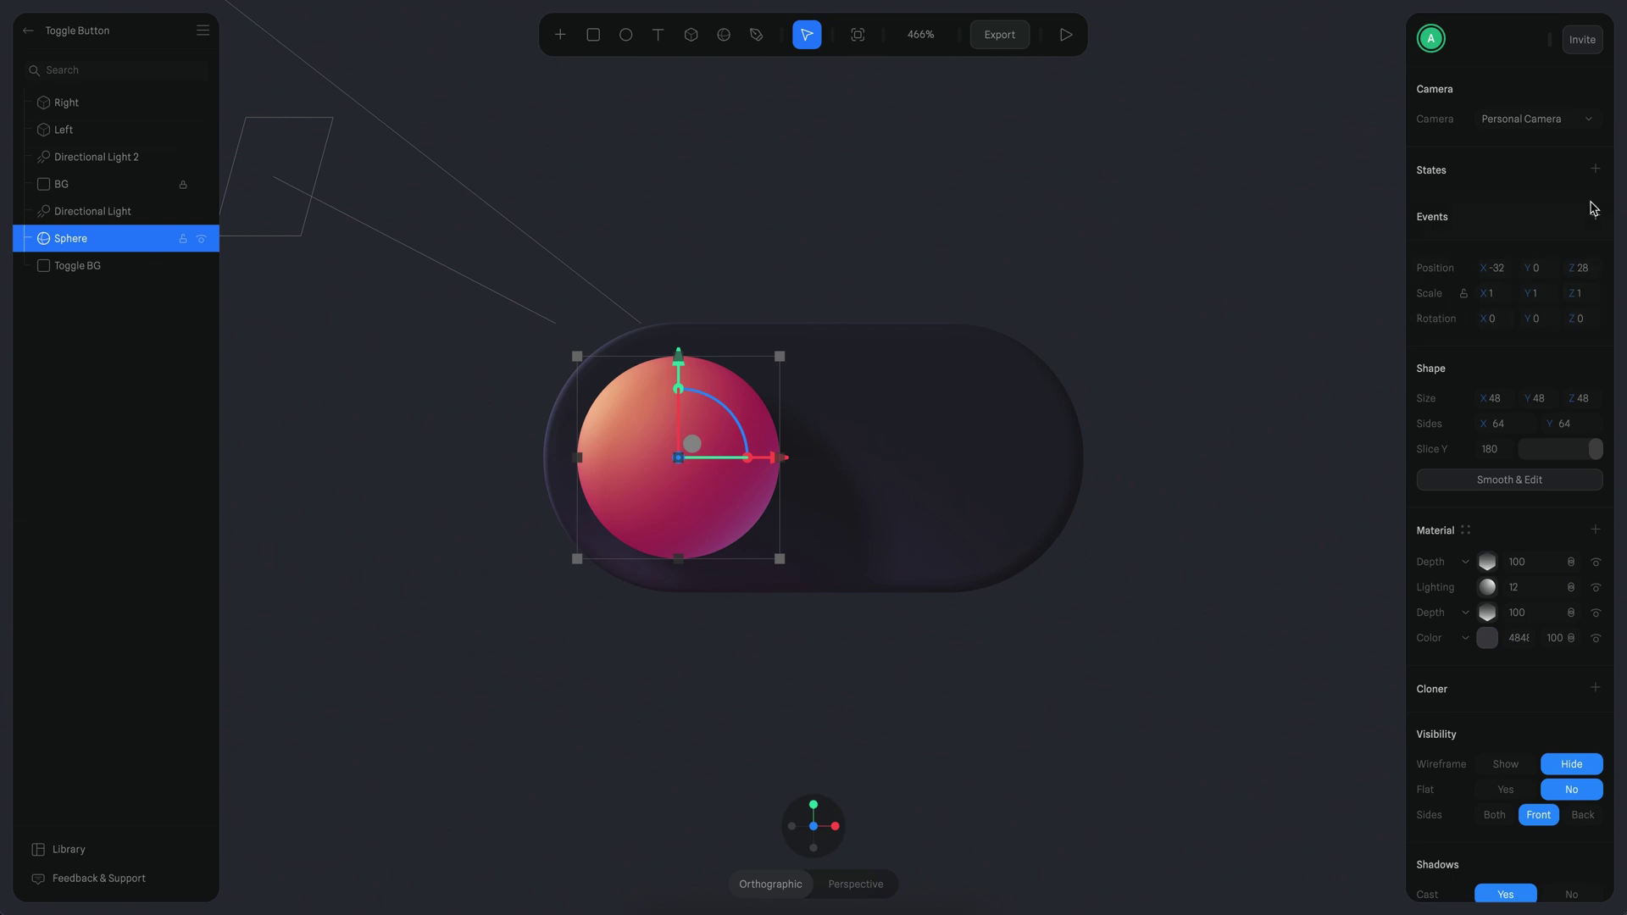
{"action": "left_click", "coordinate": [1595, 170]}
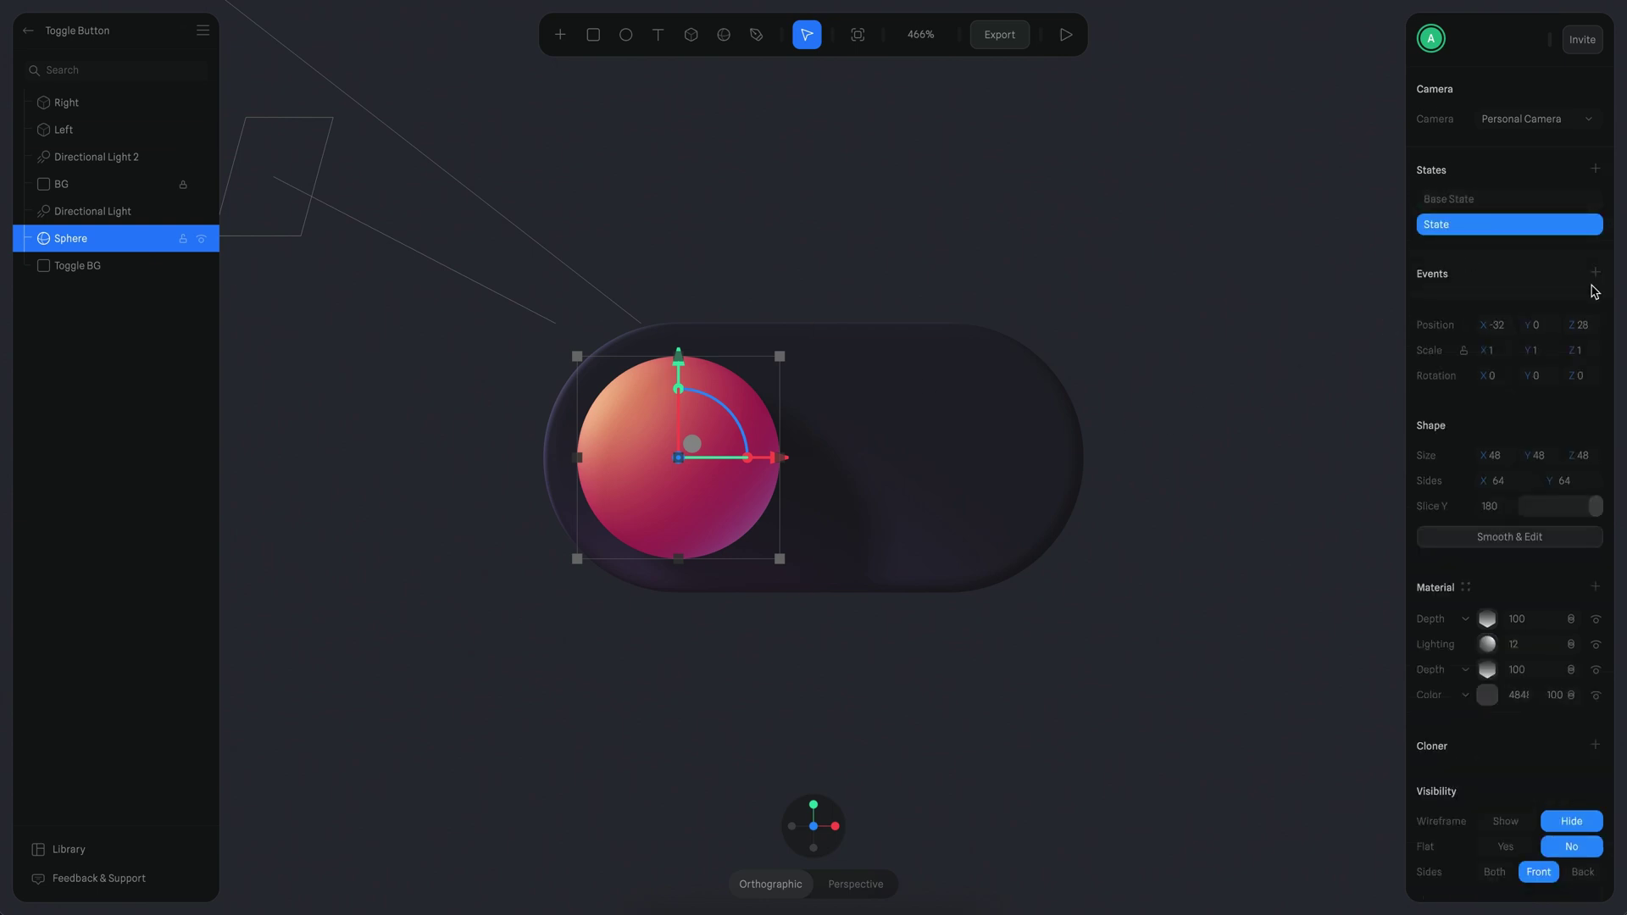
{"action": "left_click", "coordinate": [1497, 326]}
{"action": "type", "text": "32"}
{"action": "key", "text": "Return"}
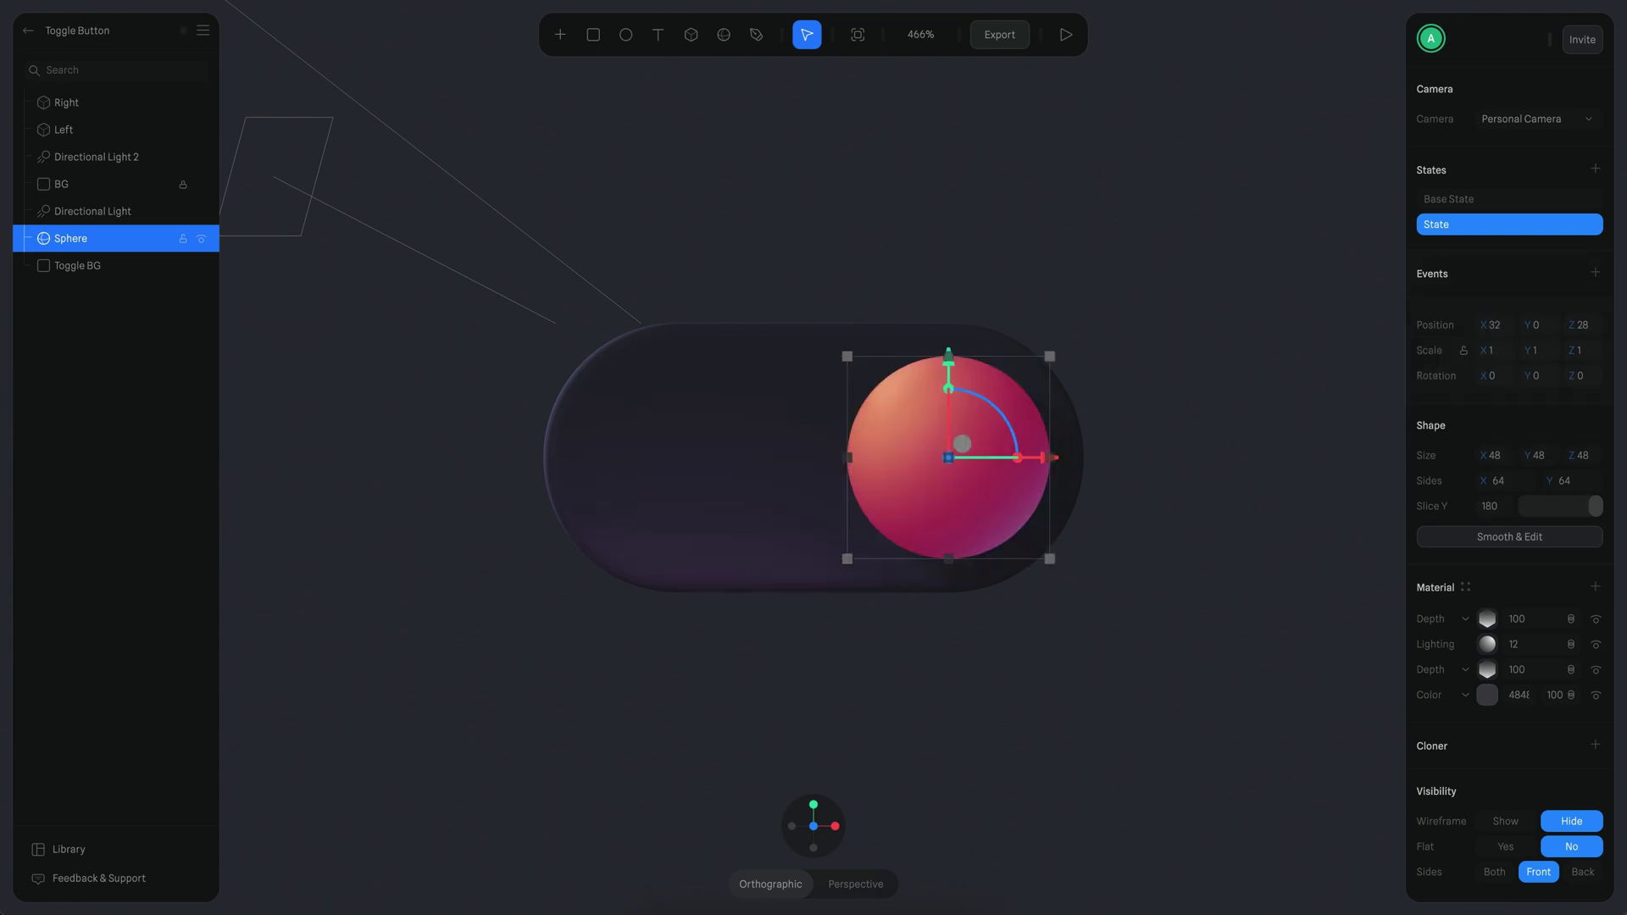
{"action": "left_click", "coordinate": [1144, 330]}
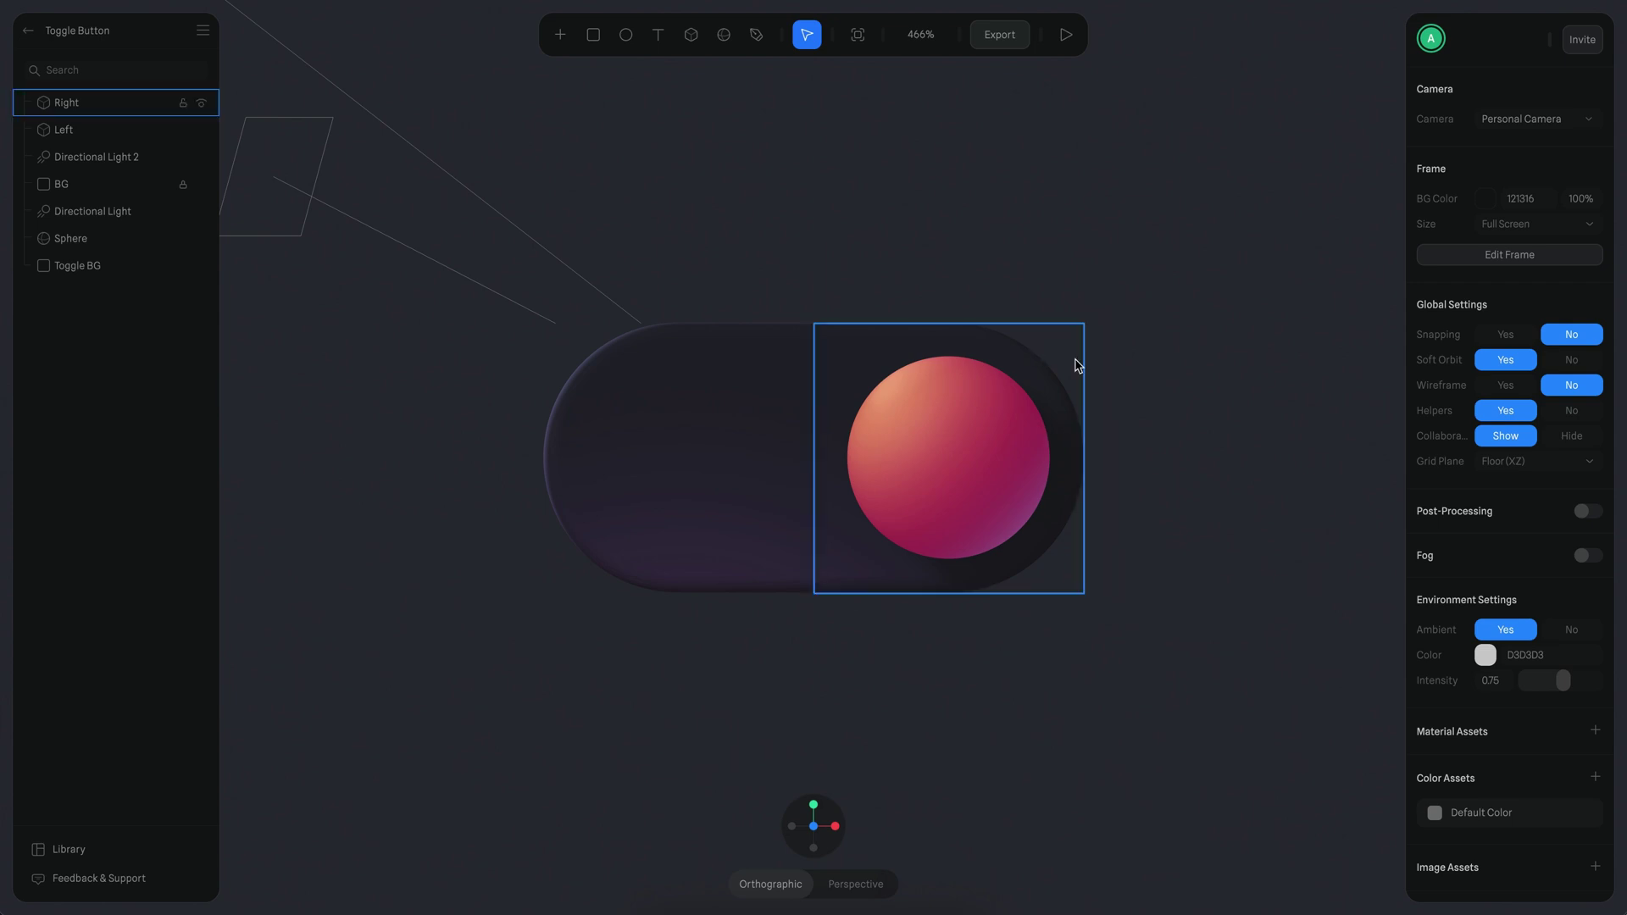
Add a Mouse down event to the Right cube
{"action": "left_click", "coordinate": [963, 335]}
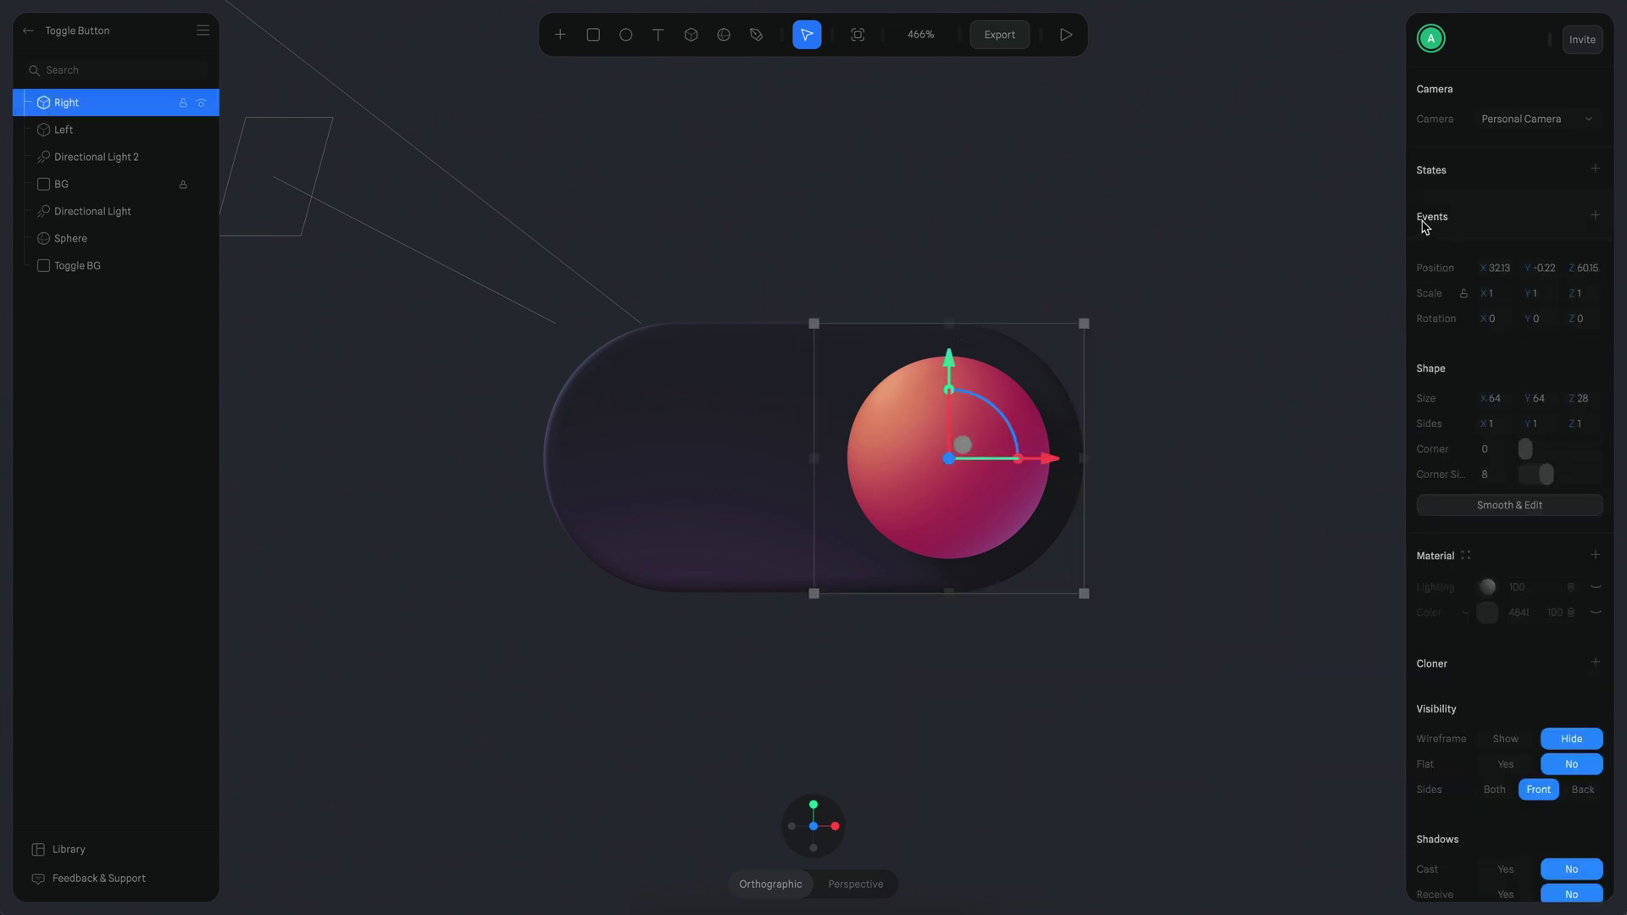
{"action": "left_click", "coordinate": [1596, 216]}
{"action": "left_click", "coordinate": [1557, 249]}
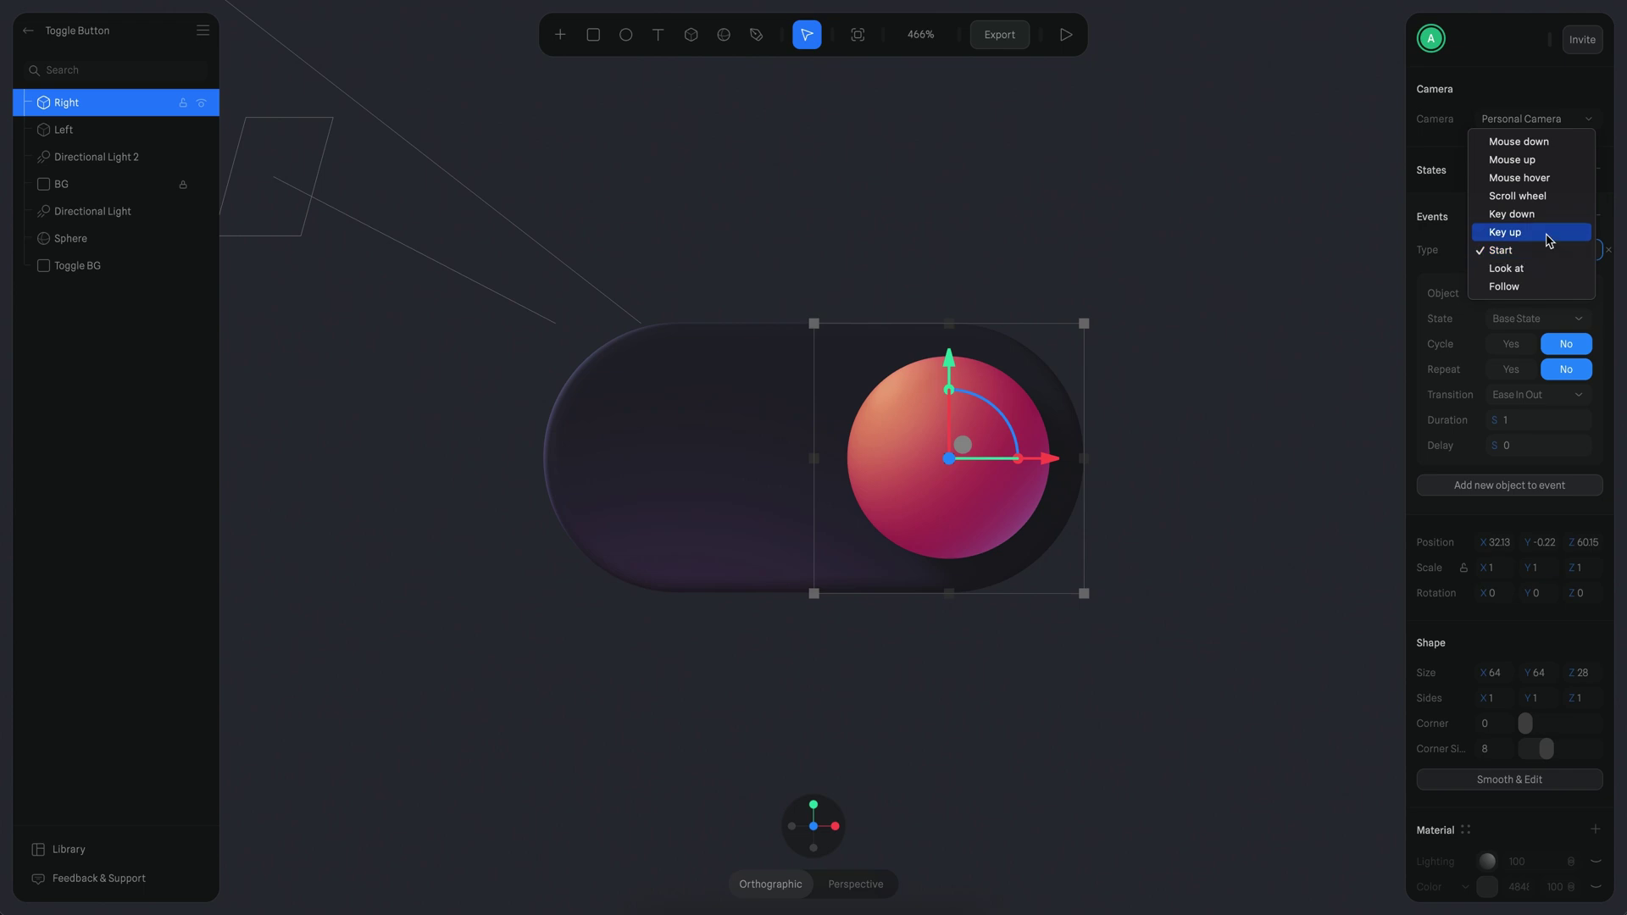
{"action": "left_click", "coordinate": [1529, 142]}
Make the Right cube's event target the Sphere's Base State with a Spring transition
{"action": "left_click", "coordinate": [1532, 320]}
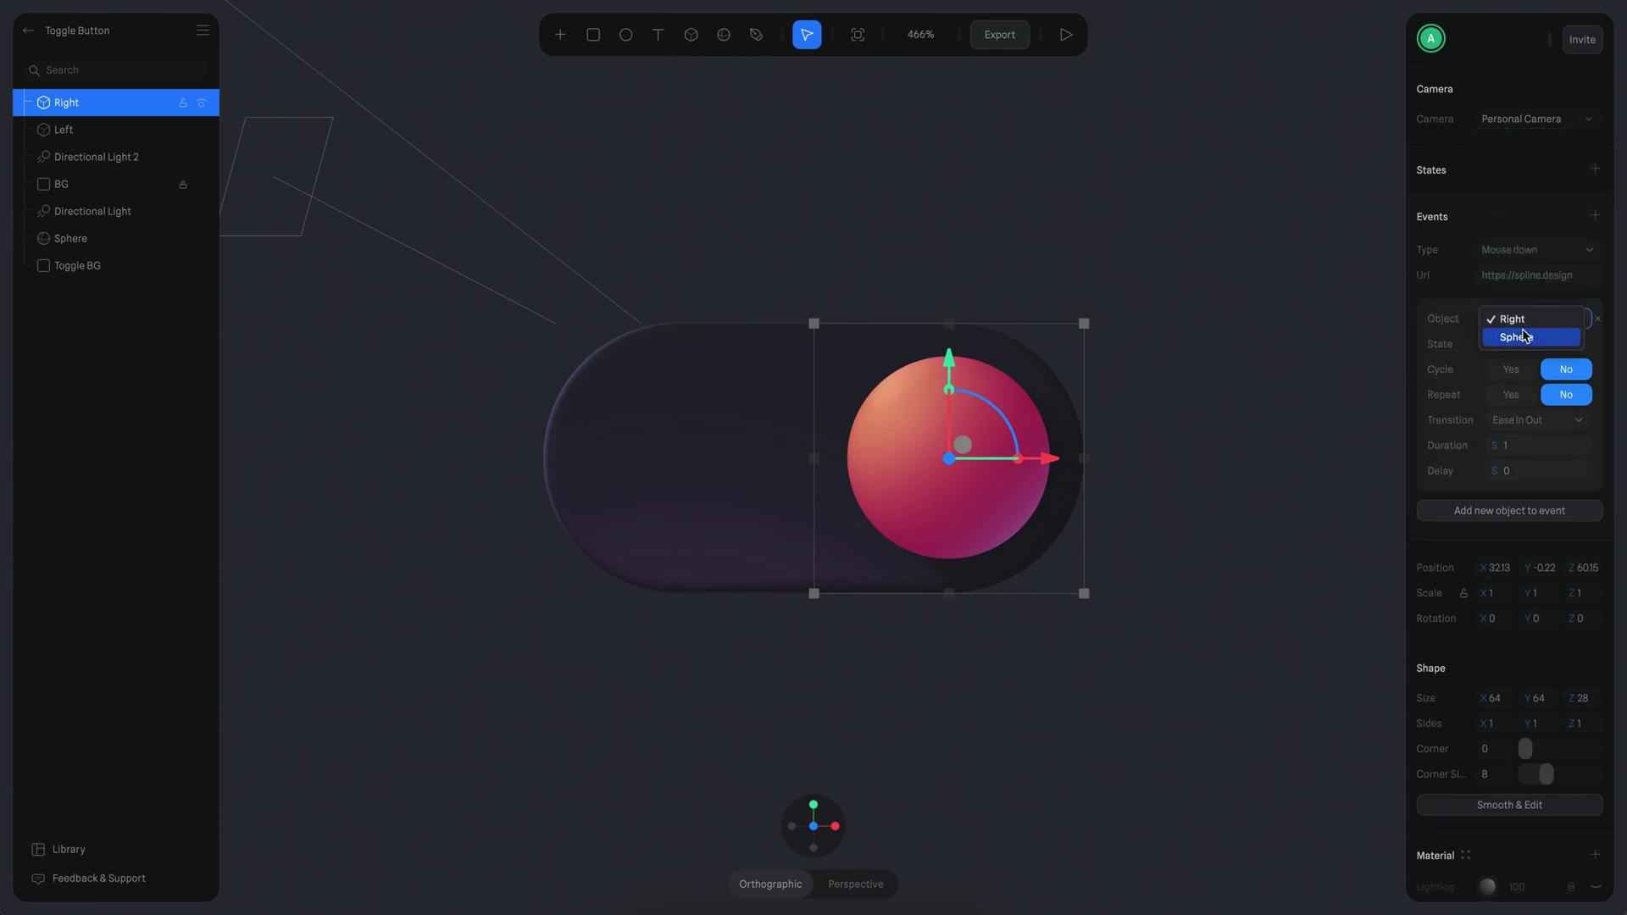
{"action": "left_click", "coordinate": [1522, 336]}
{"action": "left_click", "coordinate": [1529, 344]}
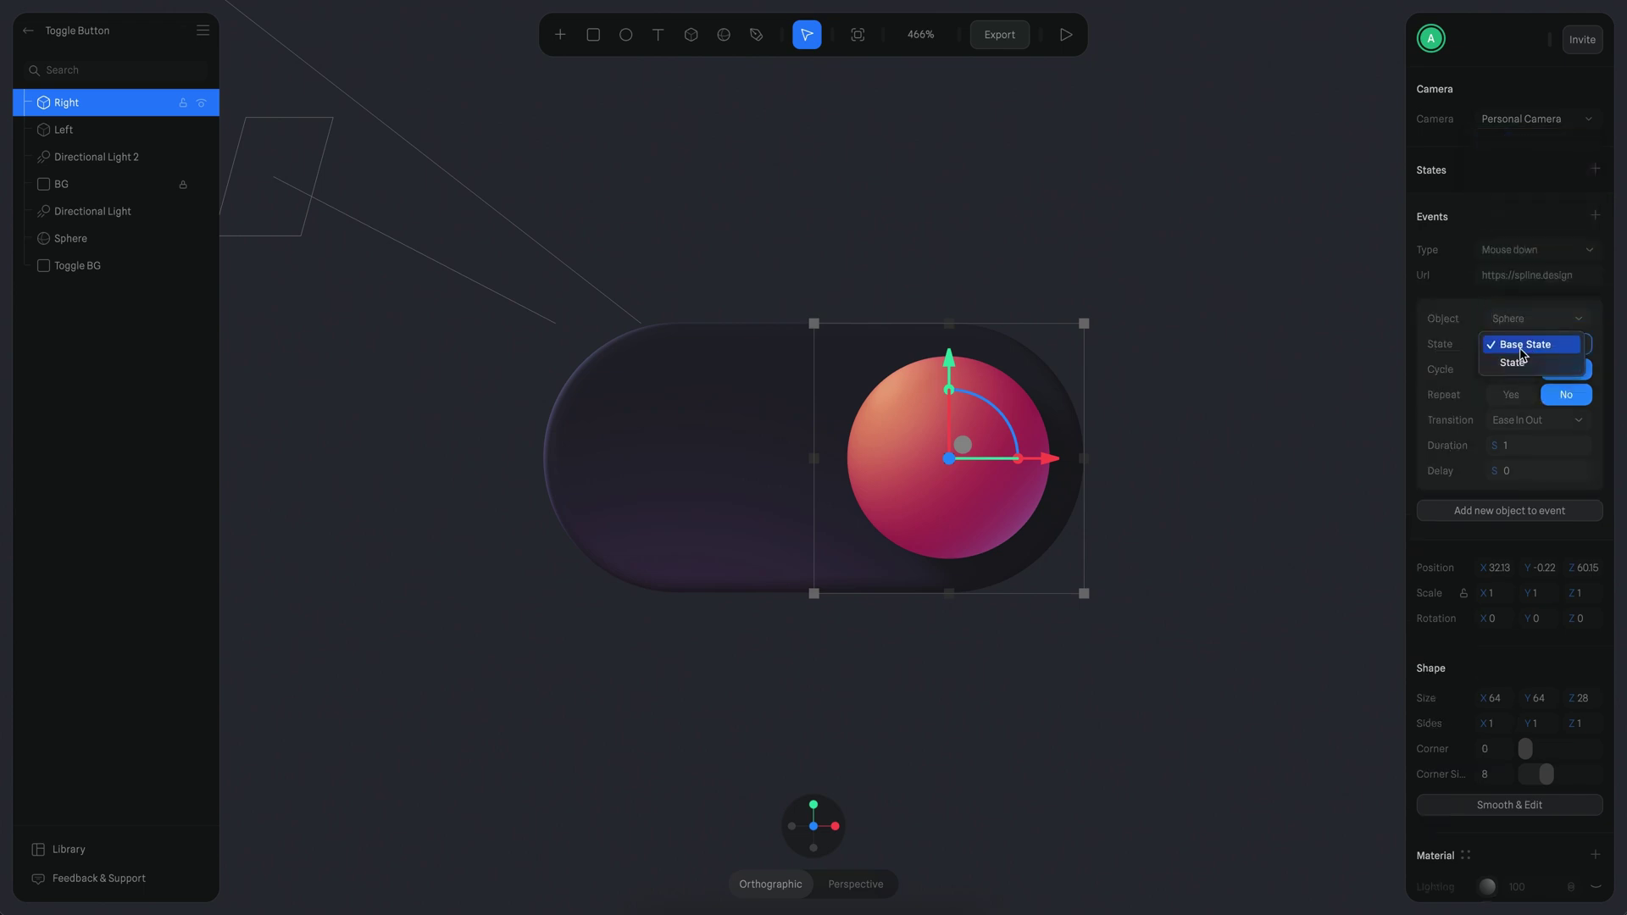
{"action": "left_click", "coordinate": [1519, 347]}
{"action": "left_click", "coordinate": [1521, 428]}
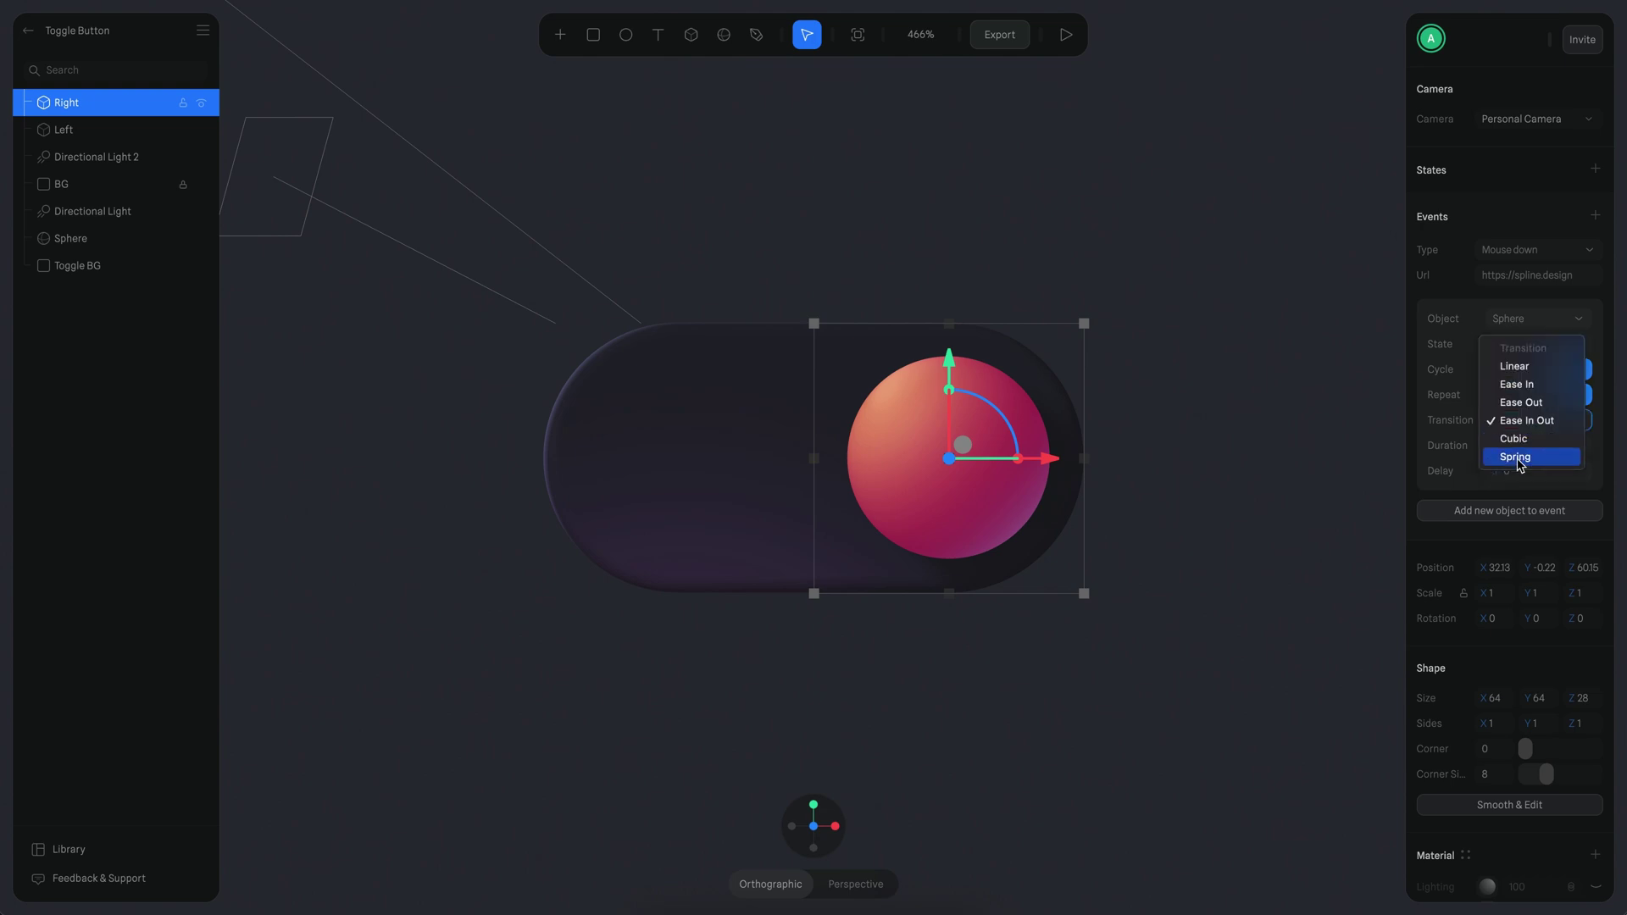
{"action": "left_click", "coordinate": [1515, 462]}
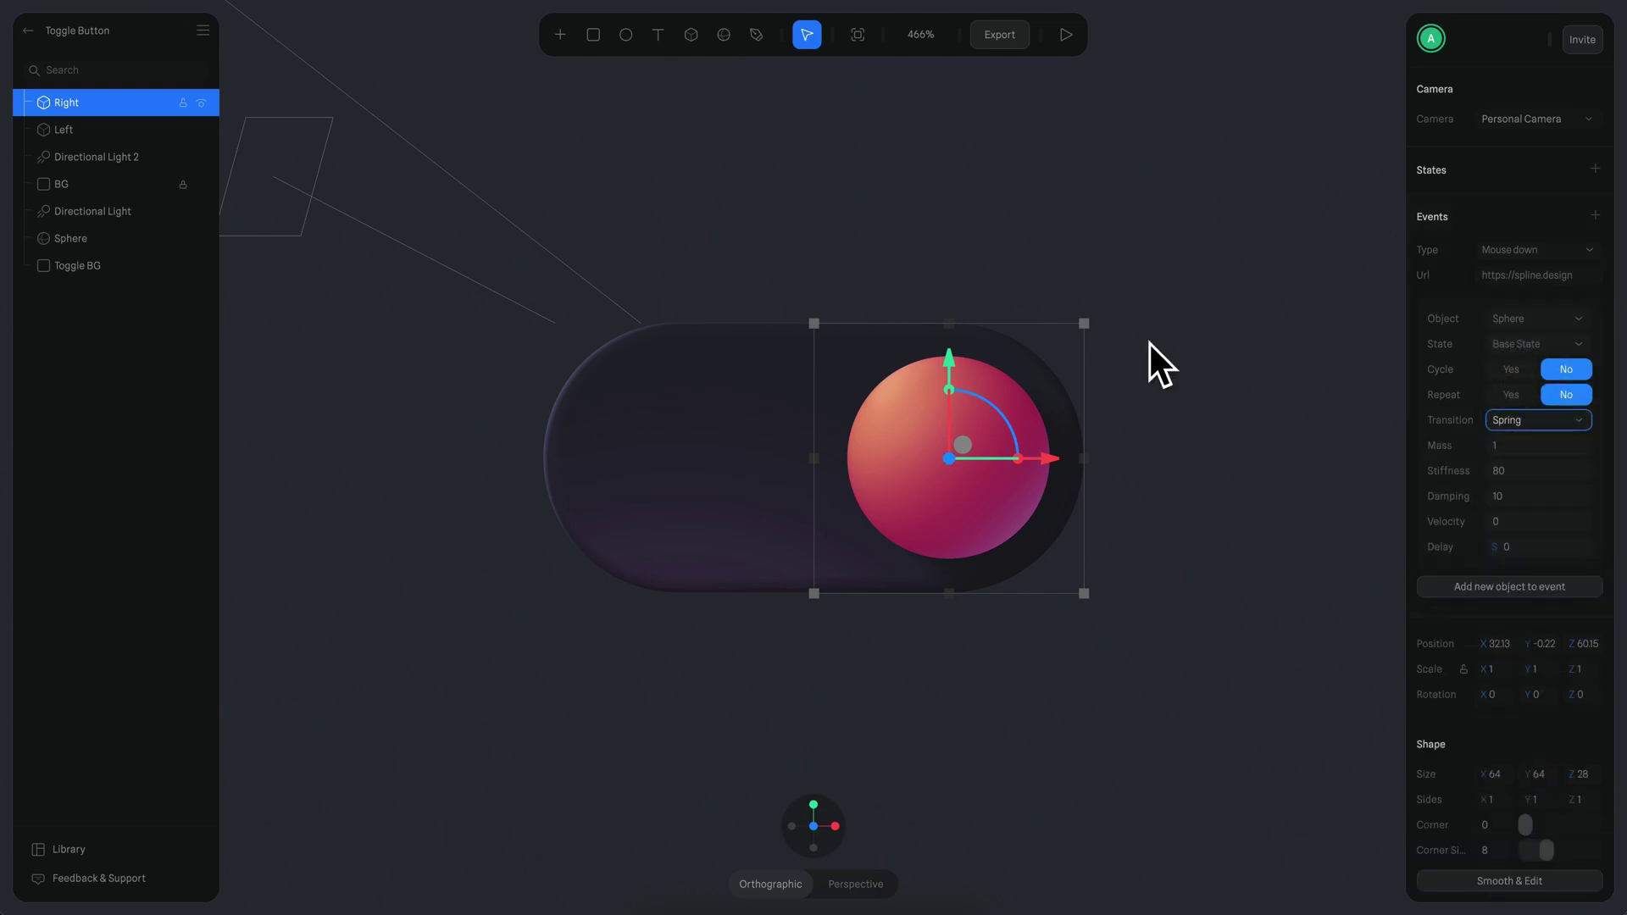
Make the Left cube's Mouse down event target the Sphere's State with a Spring transition
{"action": "left_click", "coordinate": [97, 129]}
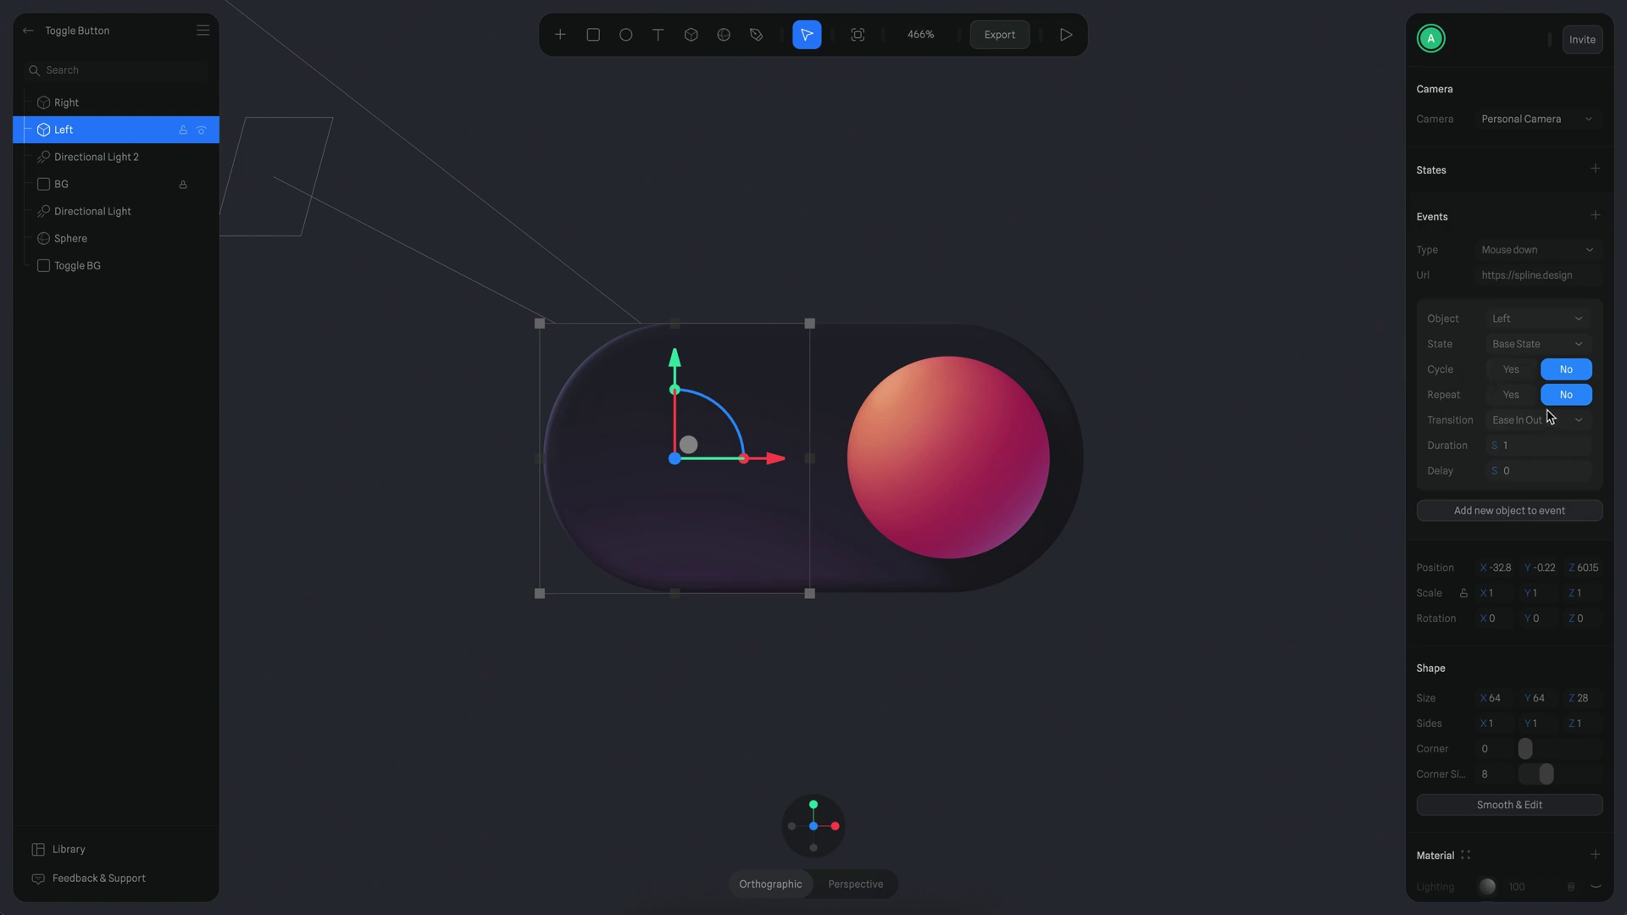
{"action": "left_click", "coordinate": [1531, 322]}
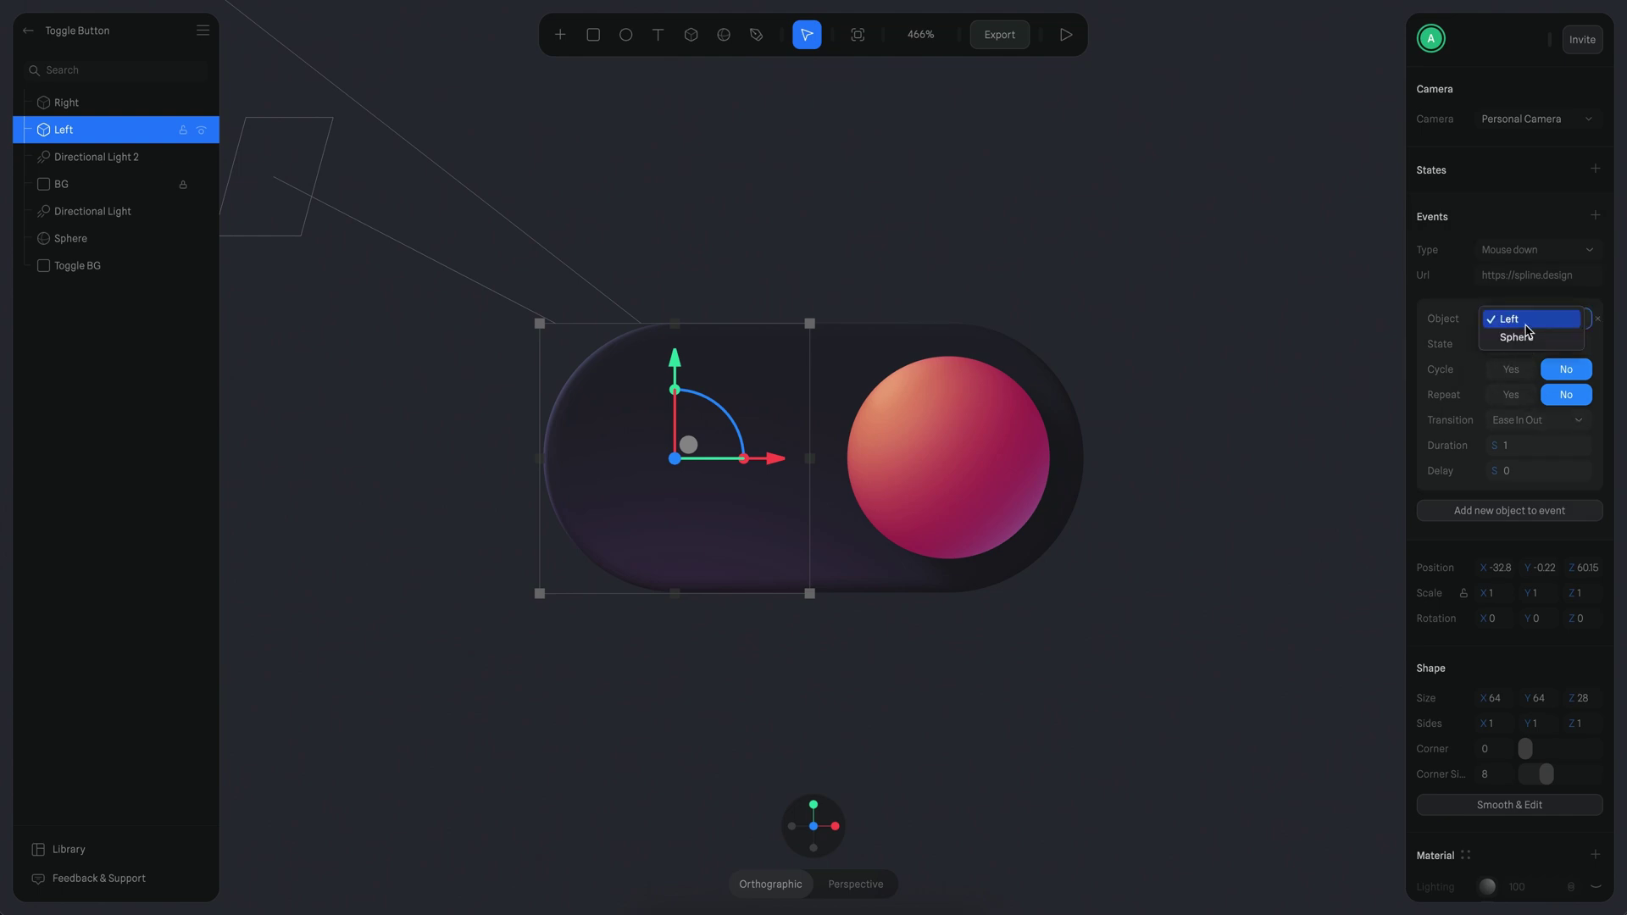
{"action": "left_click", "coordinate": [1534, 339]}
{"action": "left_click", "coordinate": [1536, 344]}
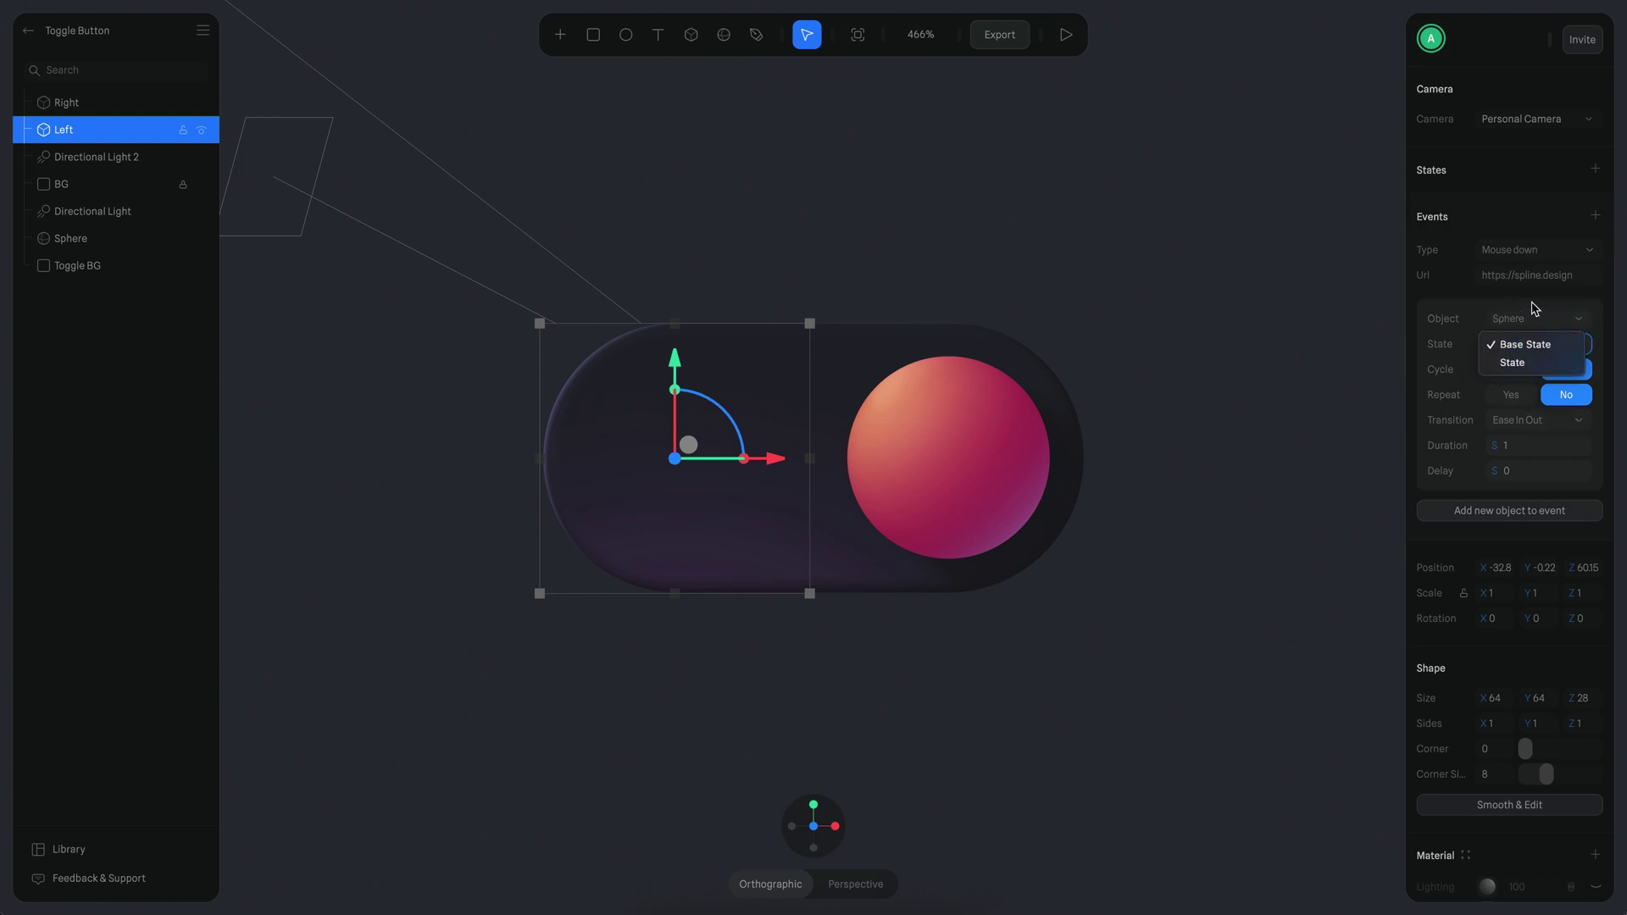
{"action": "left_click", "coordinate": [1512, 363]}
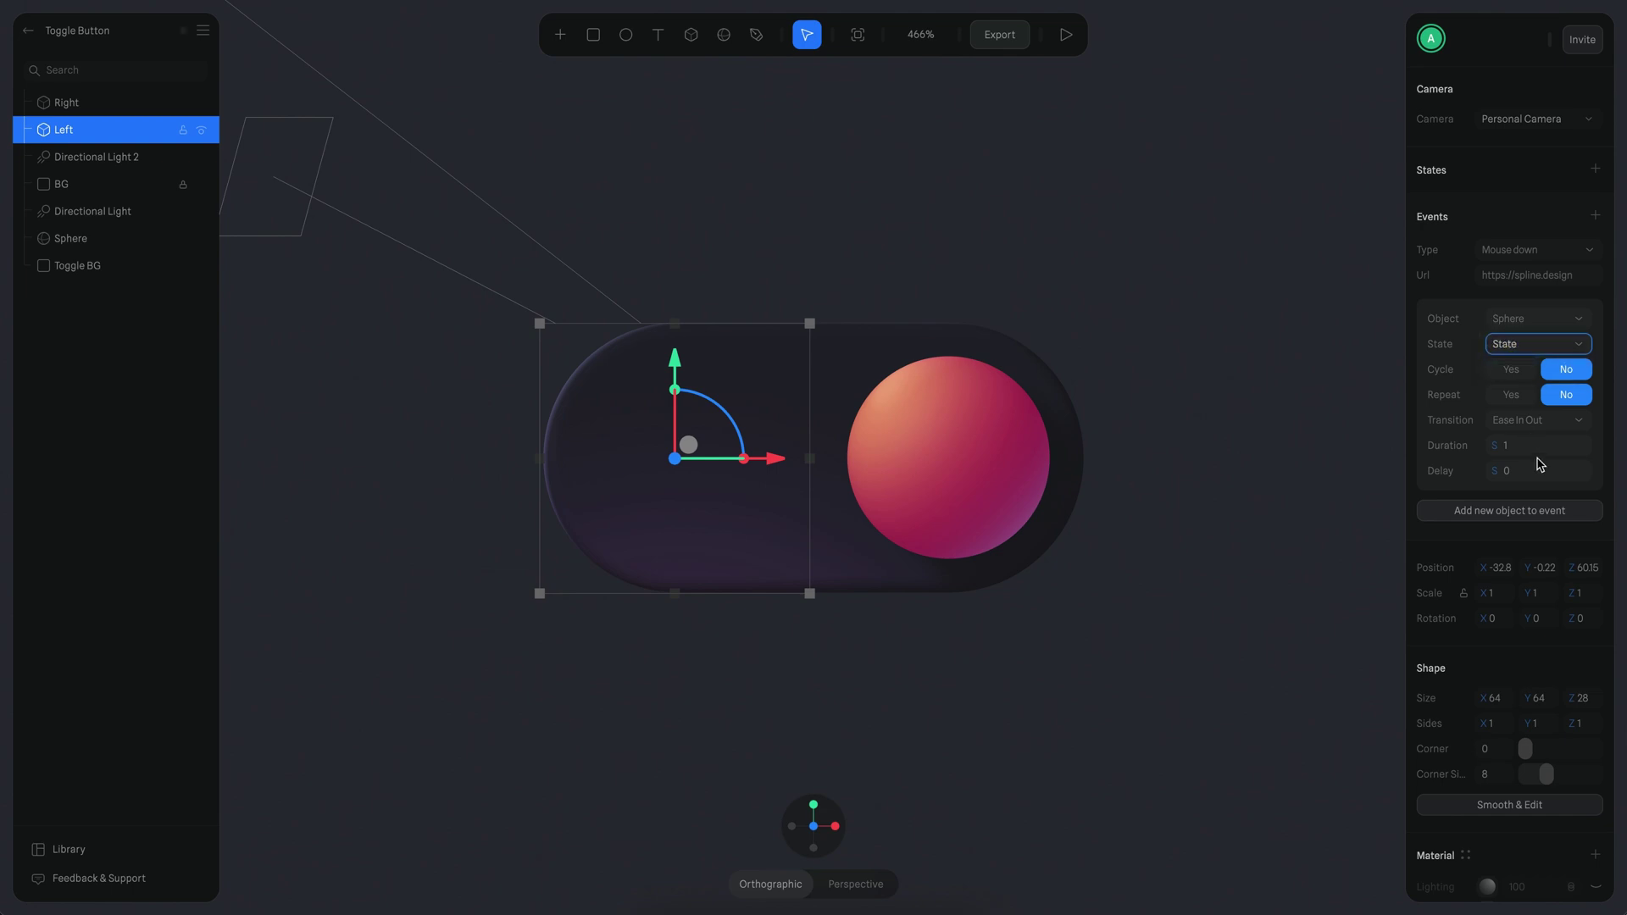
{"action": "left_click", "coordinate": [1533, 421]}
{"action": "left_click", "coordinate": [1521, 457]}
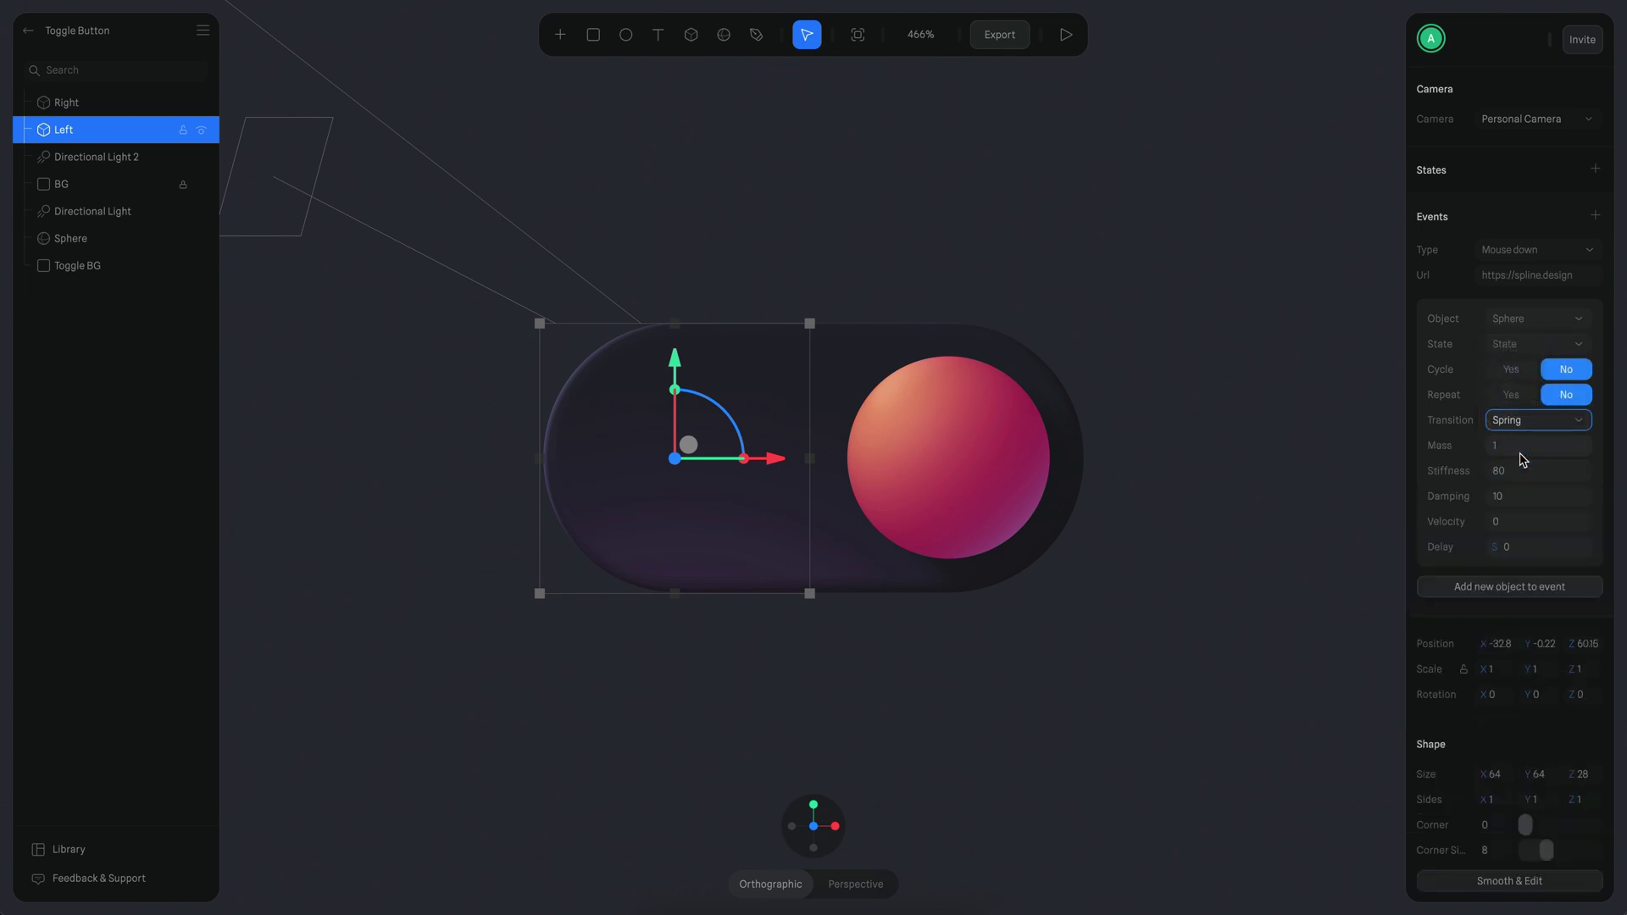
{"action": "left_click", "coordinate": [808, 215]}
Preview the scene and test switching the toggle repeatedly between its left and right halves, and exit the preview
{"action": "left_click", "coordinate": [1059, 42]}
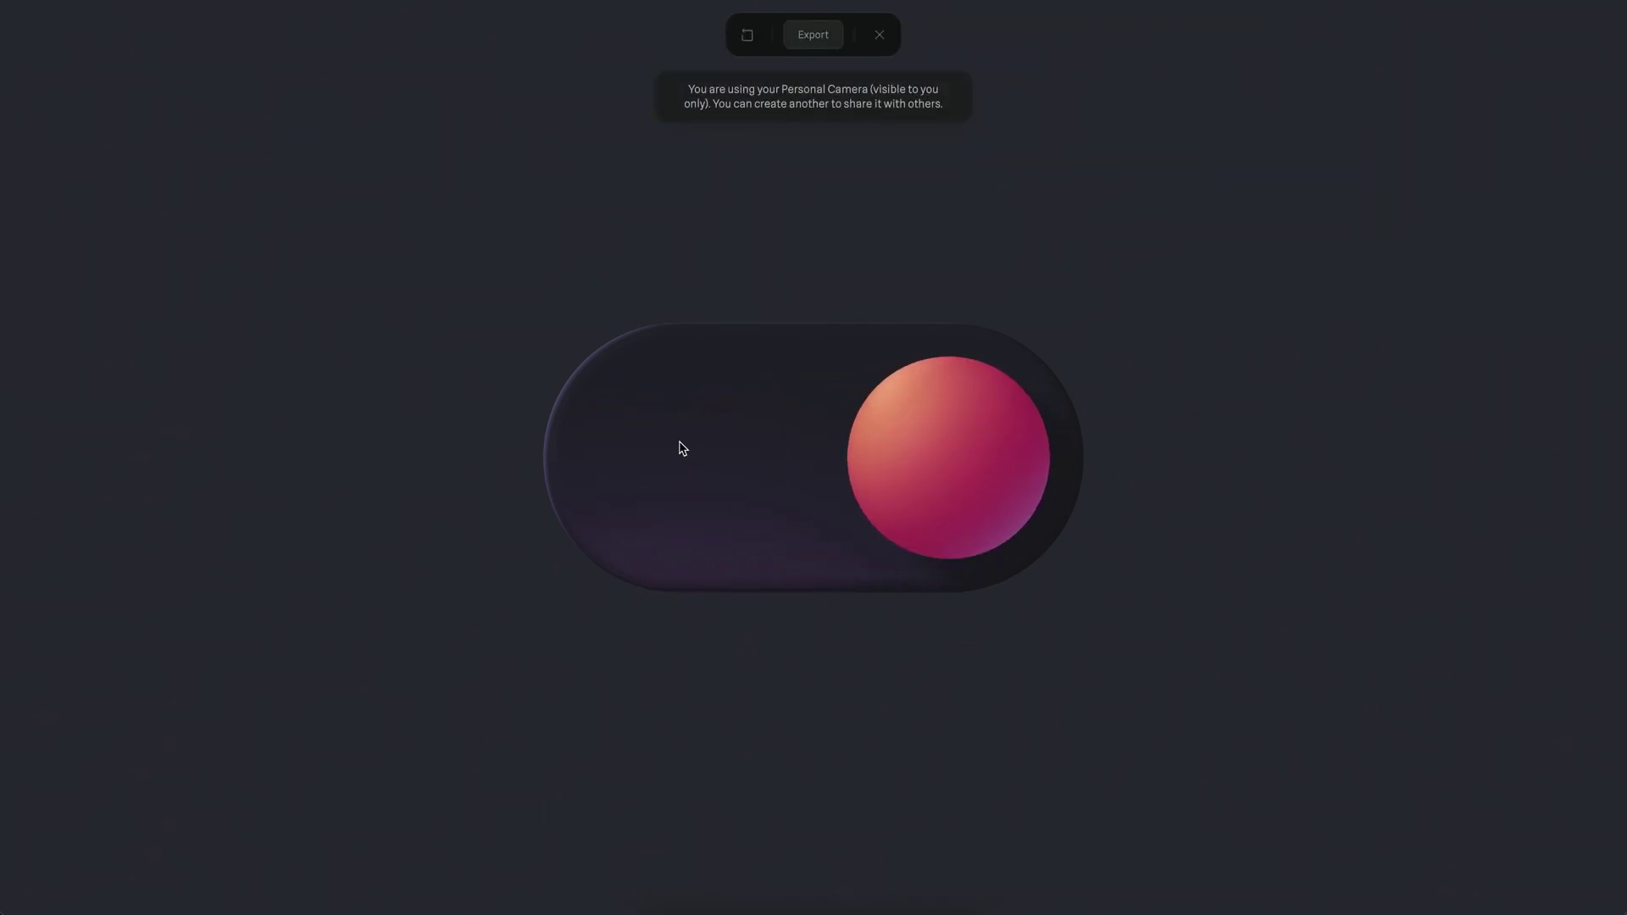
{"action": "left_click", "coordinate": [947, 443]}
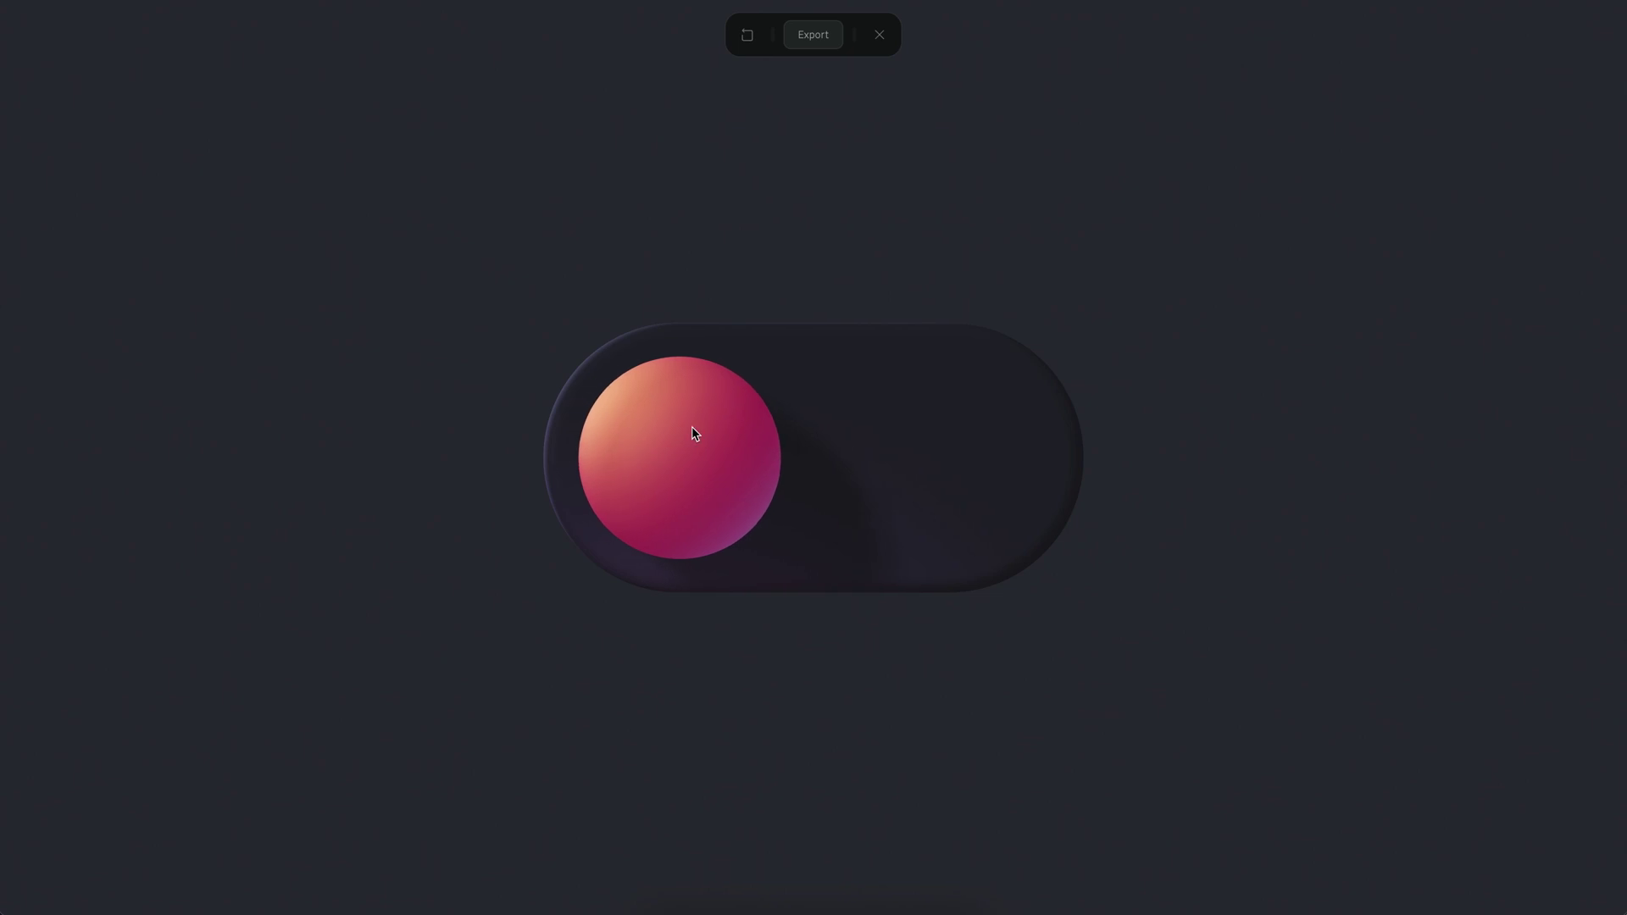
{"action": "left_click", "coordinate": [693, 430]}
{"action": "left_click", "coordinate": [953, 412]}
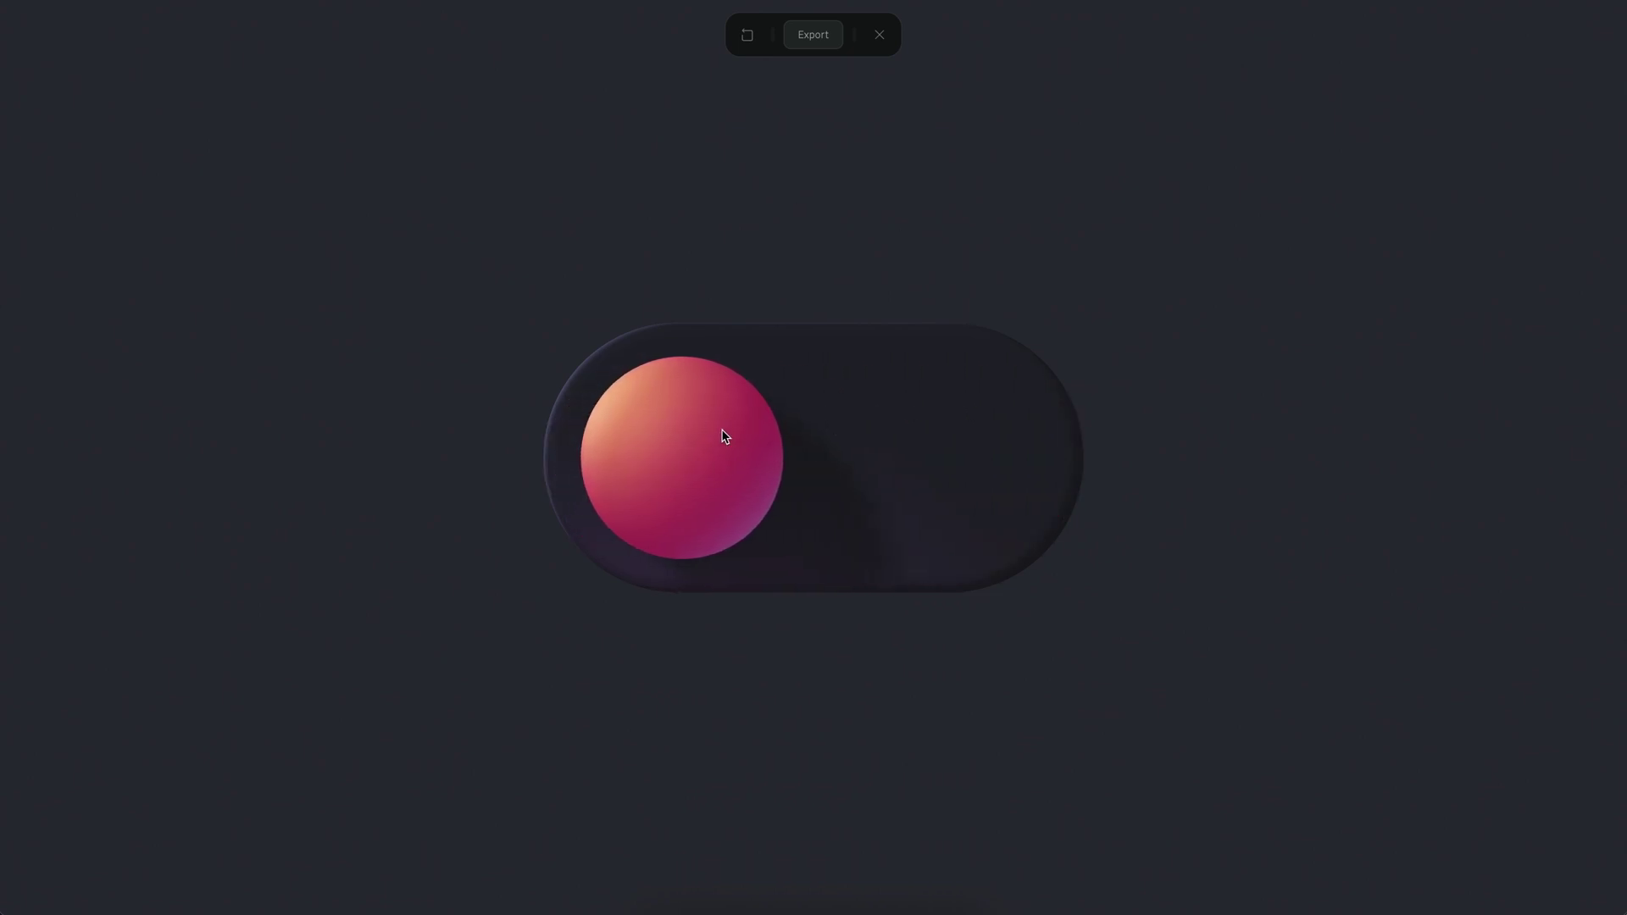
{"action": "left_click", "coordinate": [724, 435]}
{"action": "left_click", "coordinate": [938, 421]}
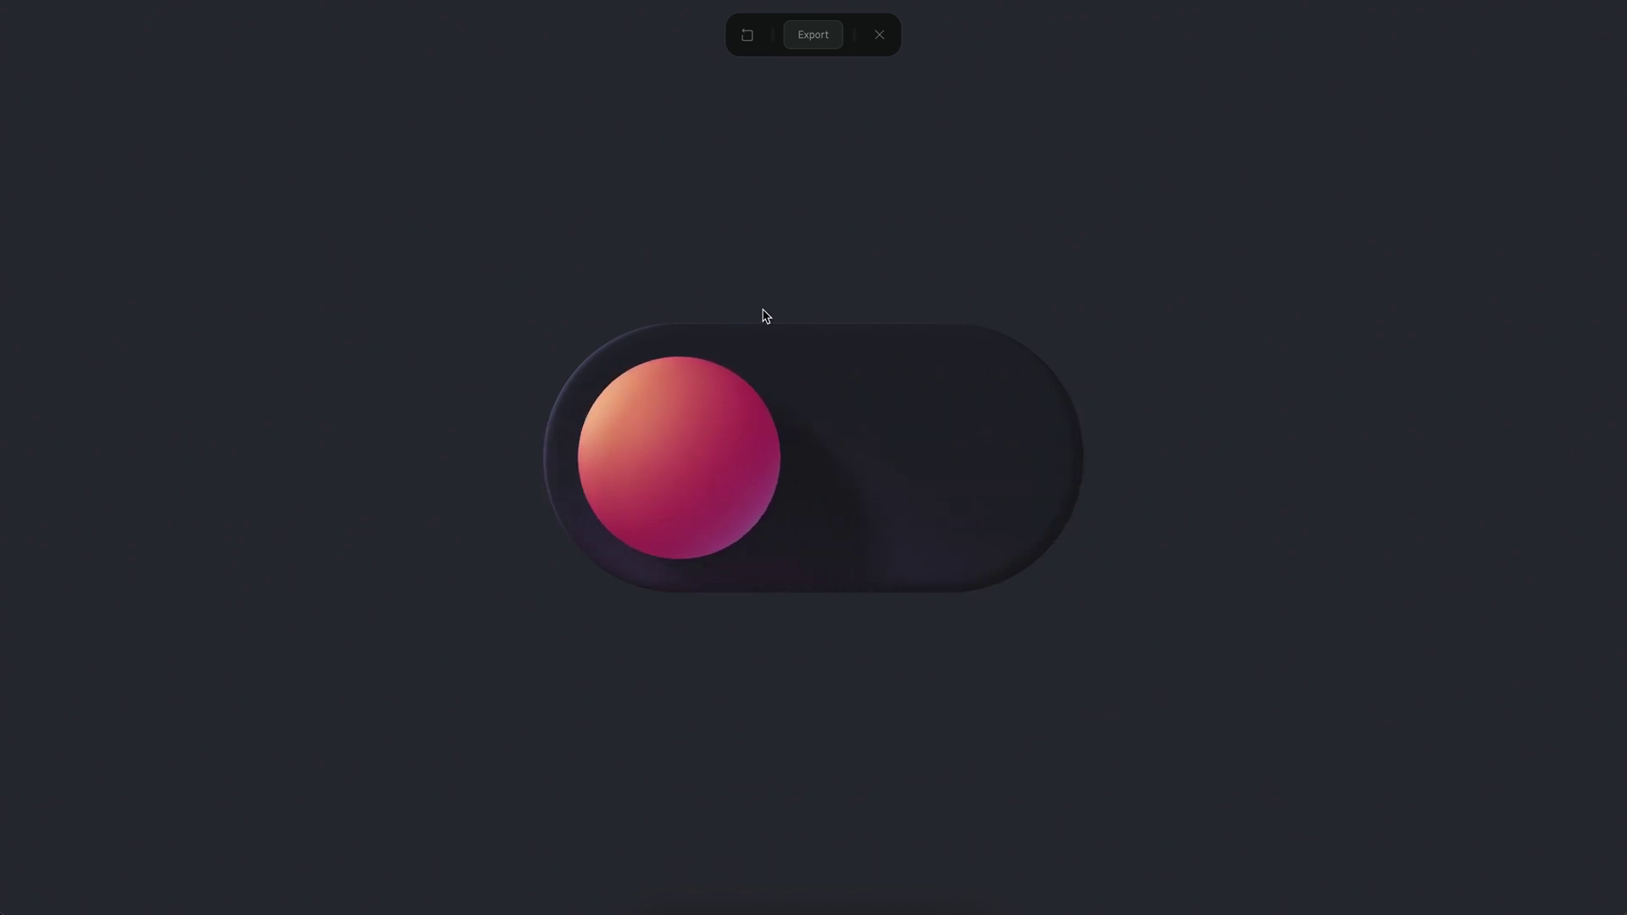
{"action": "left_click", "coordinate": [649, 417]}
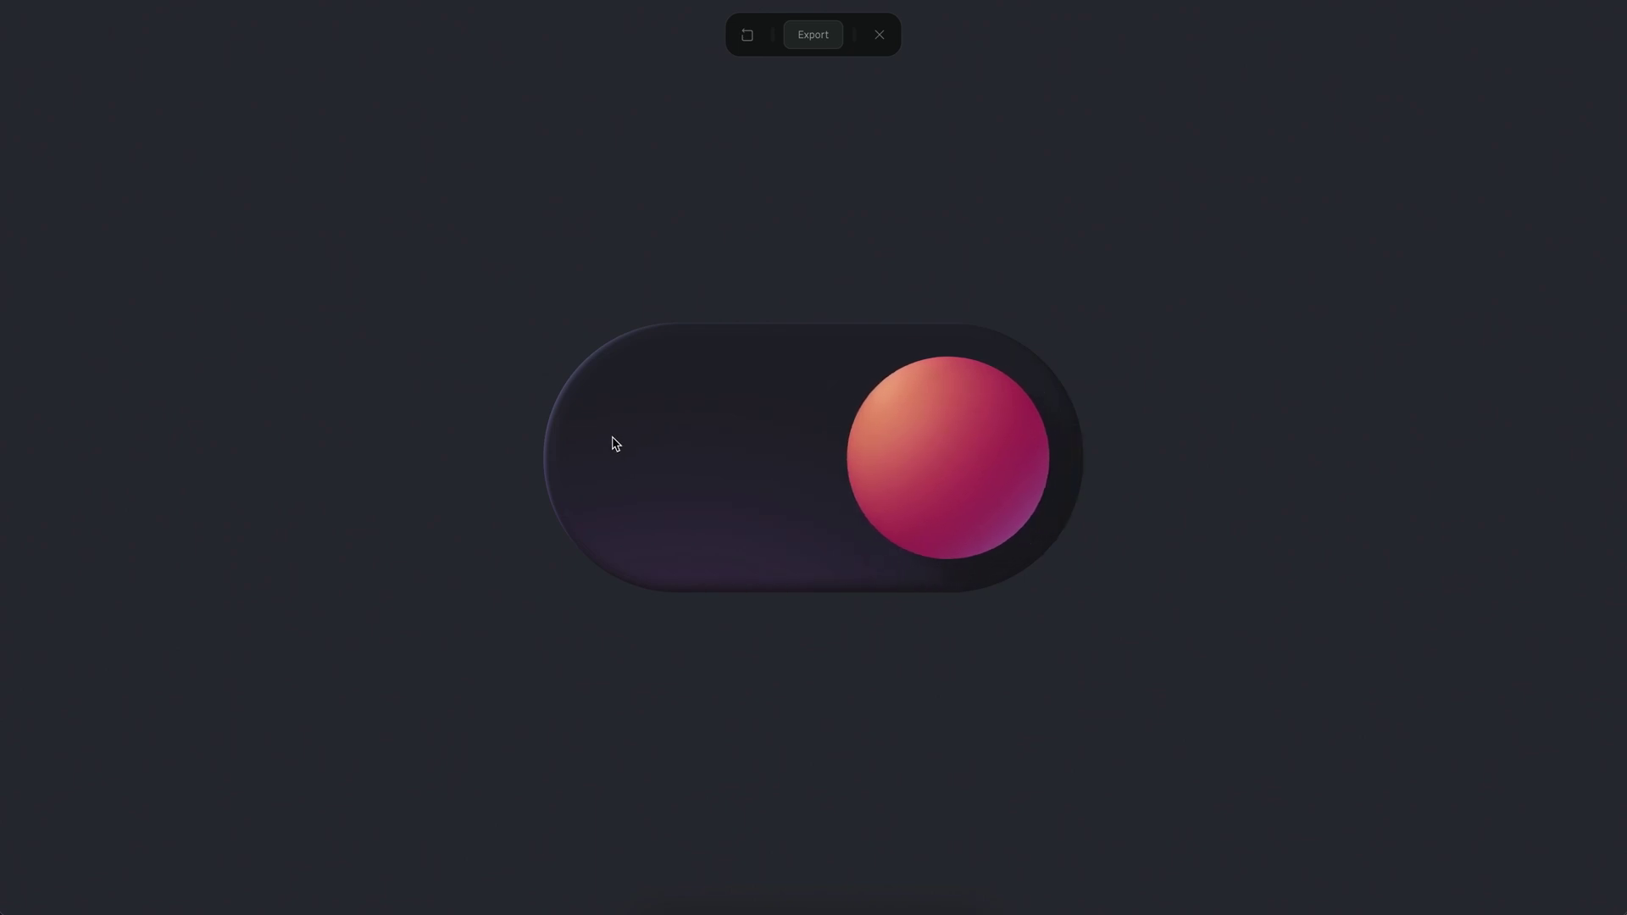
{"action": "left_click", "coordinate": [937, 436]}
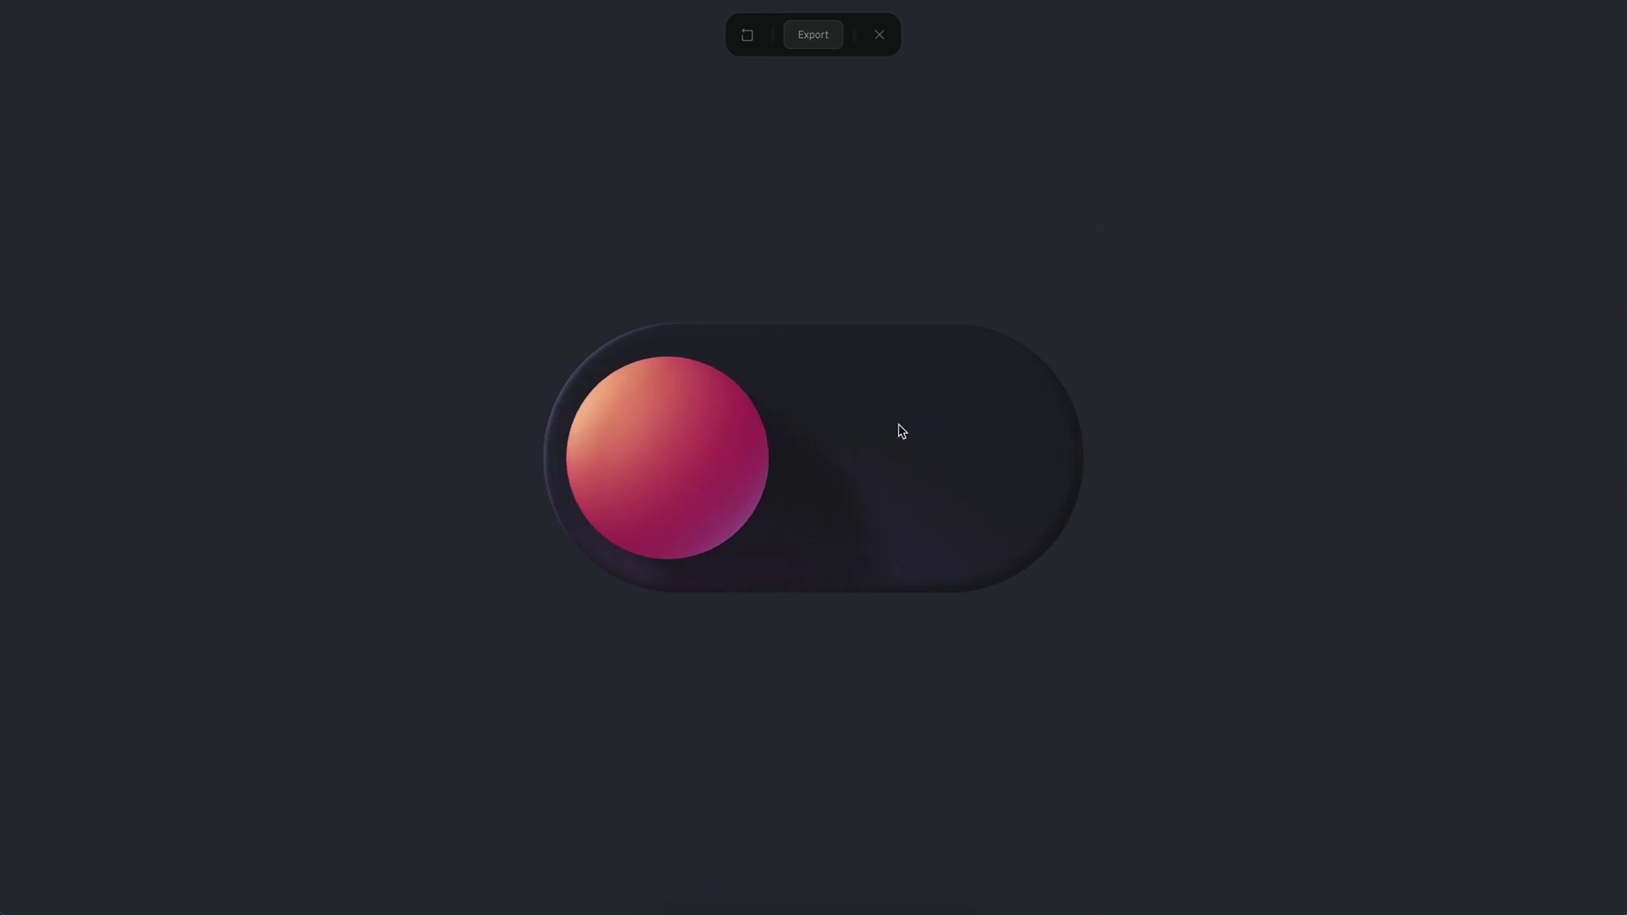
{"action": "left_click", "coordinate": [712, 441]}
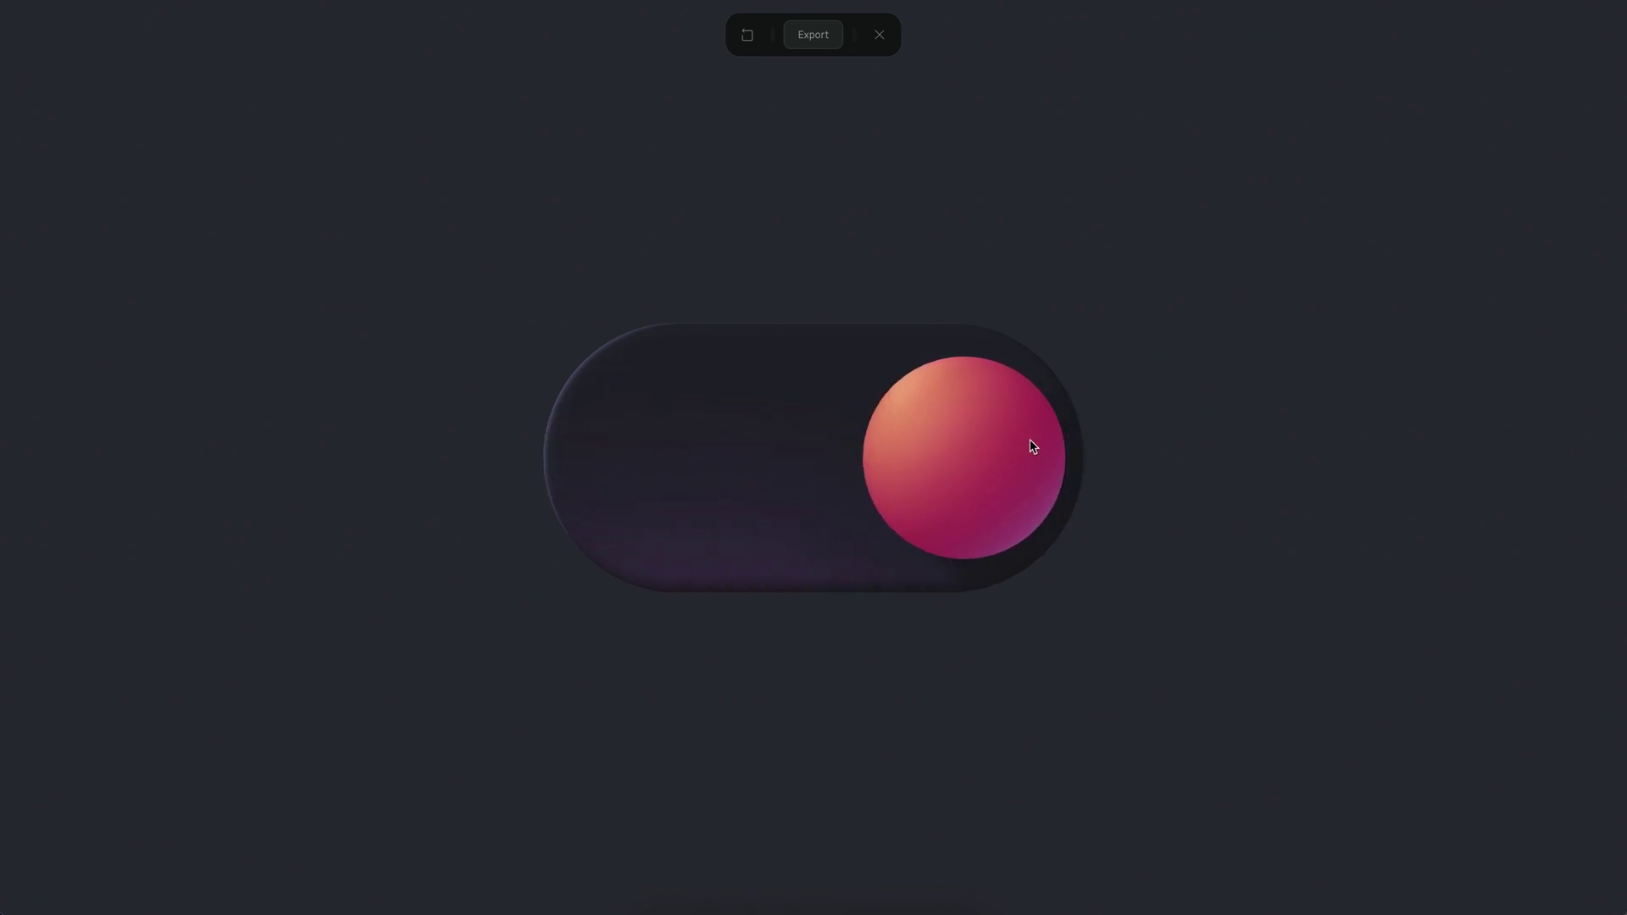
{"action": "left_click", "coordinate": [948, 443]}
{"action": "left_click", "coordinate": [835, 428]}
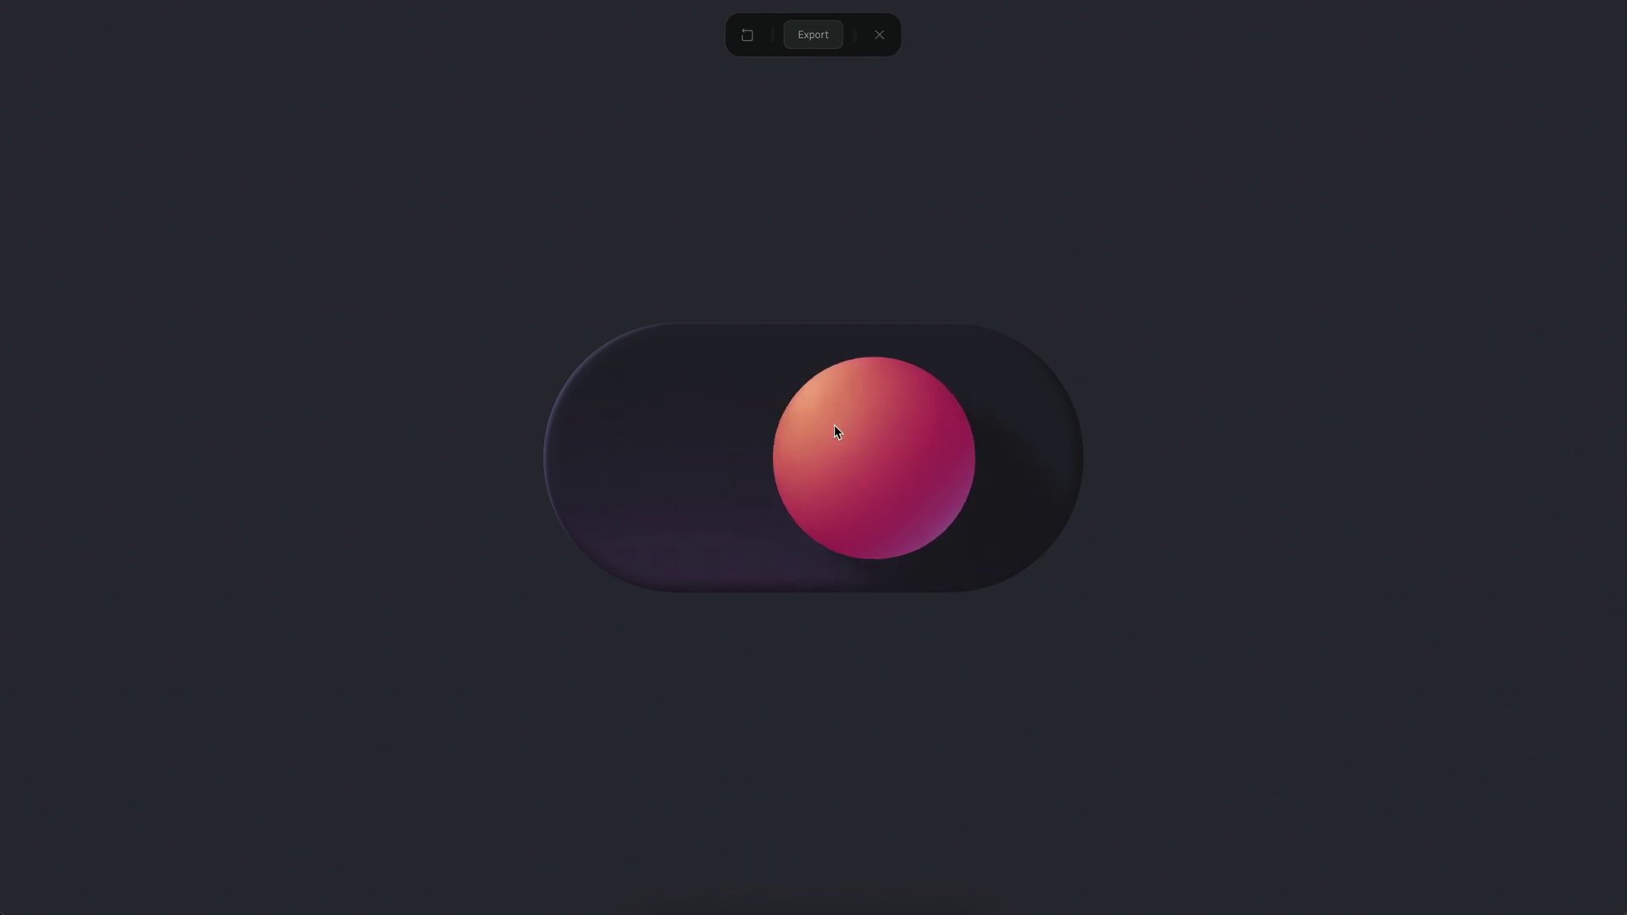
{"action": "left_click", "coordinate": [919, 428]}
{"action": "left_click", "coordinate": [649, 434]}
{"action": "left_click", "coordinate": [911, 437]}
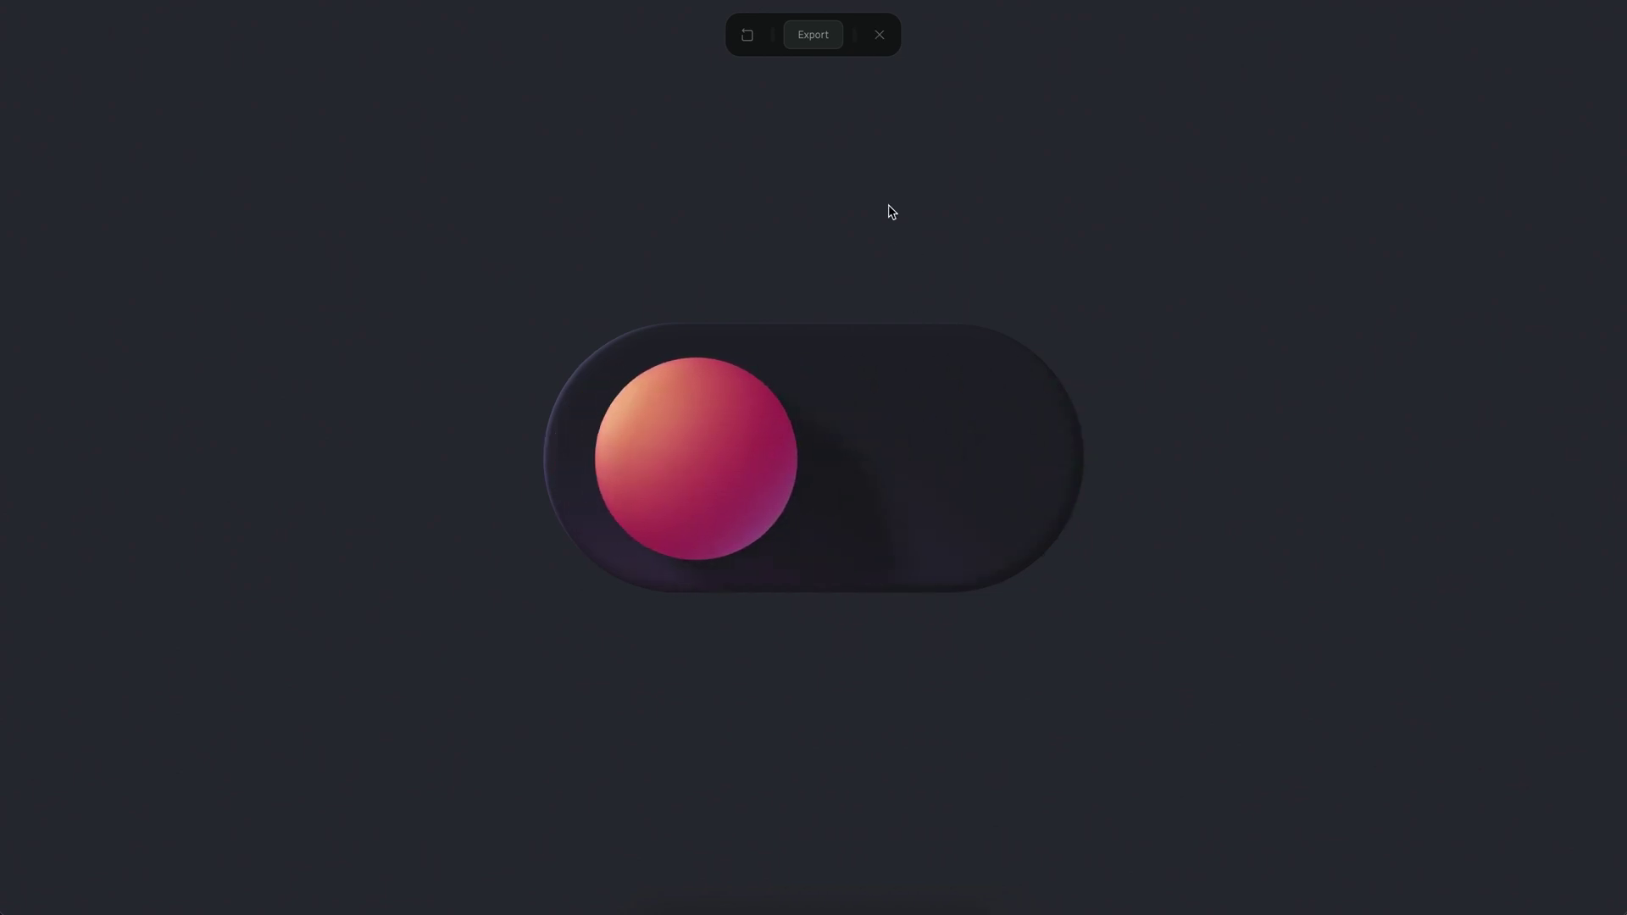
{"action": "left_click", "coordinate": [878, 34]}
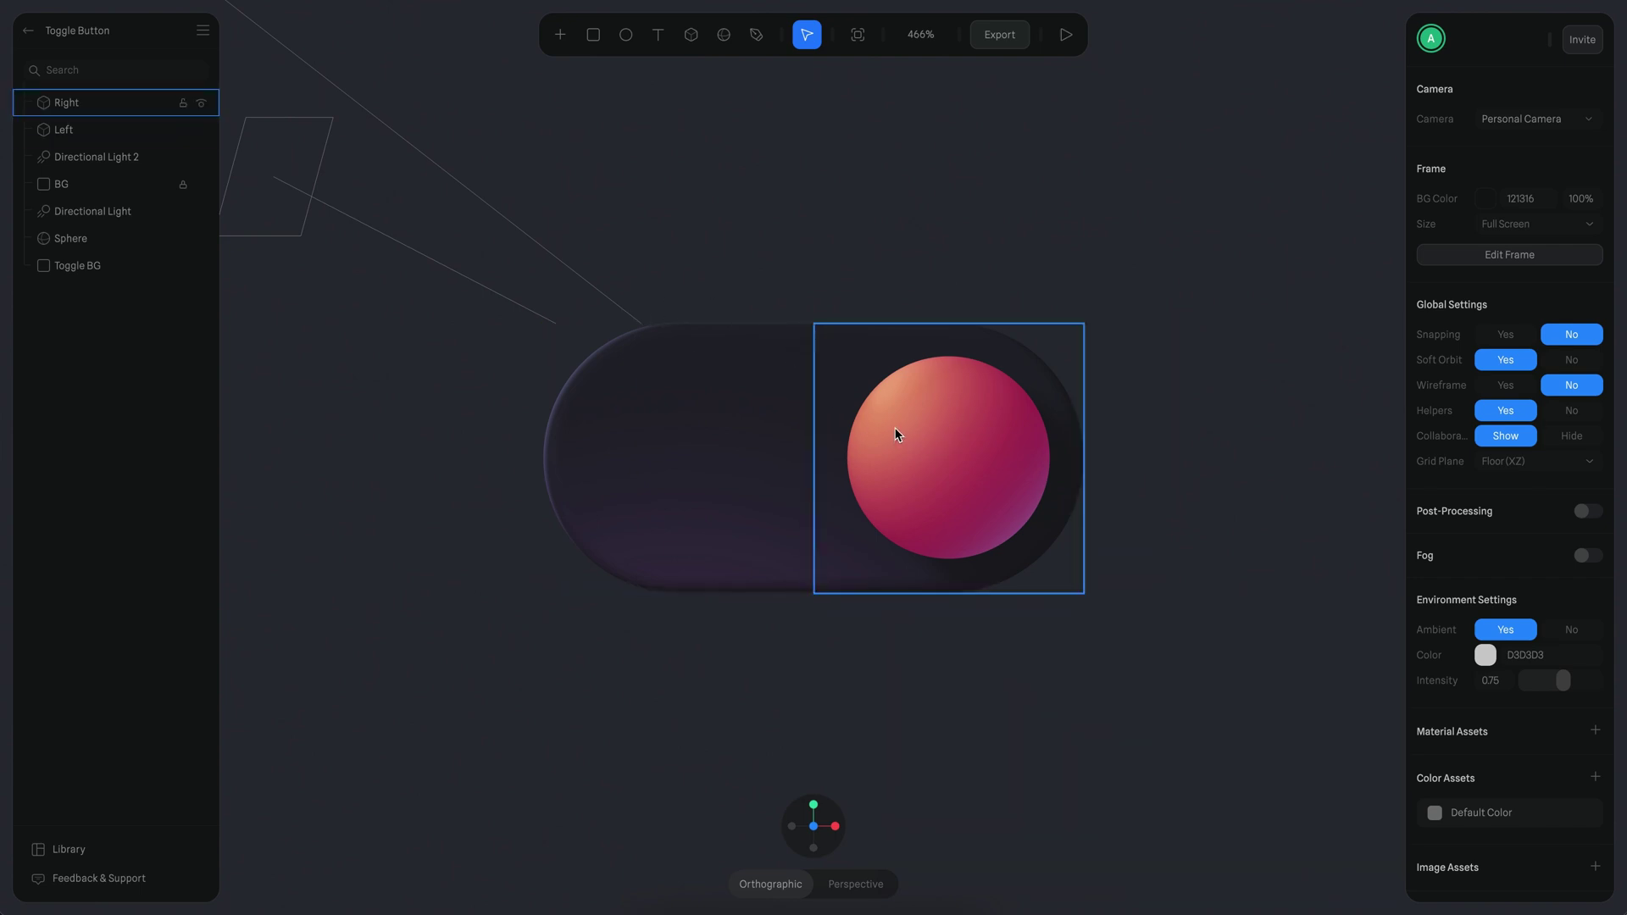
Swap the Sphere states targeted by the trigger cubes: set the Right cube's event to State and the Left cube's to Base State
{"action": "left_click", "coordinate": [891, 405]}
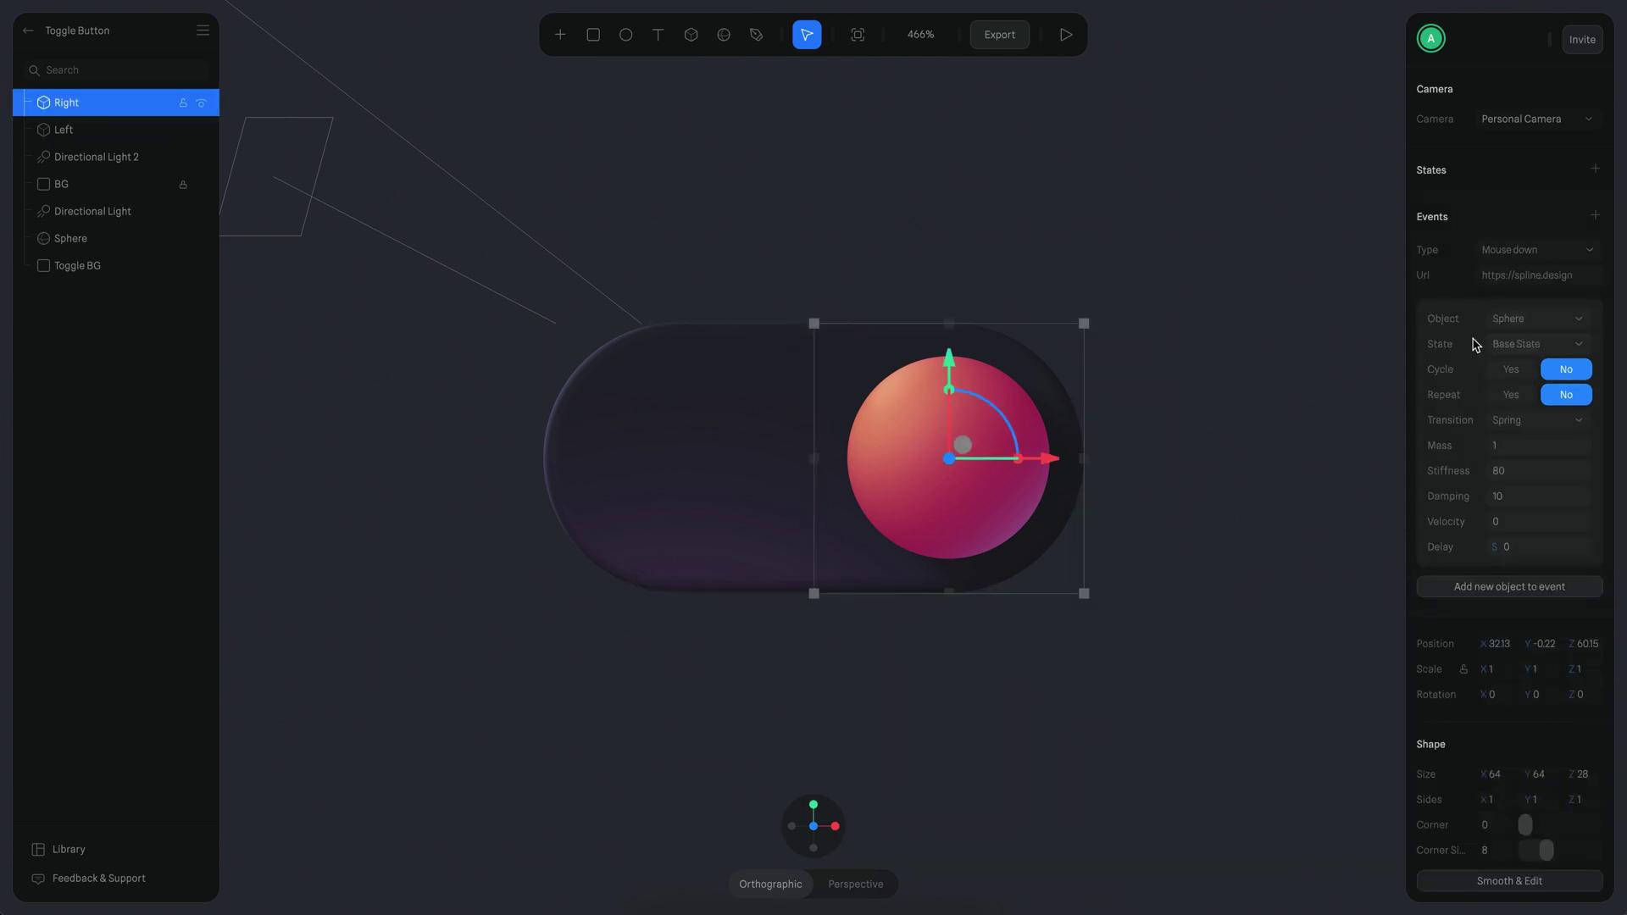
{"action": "left_click", "coordinate": [1548, 344]}
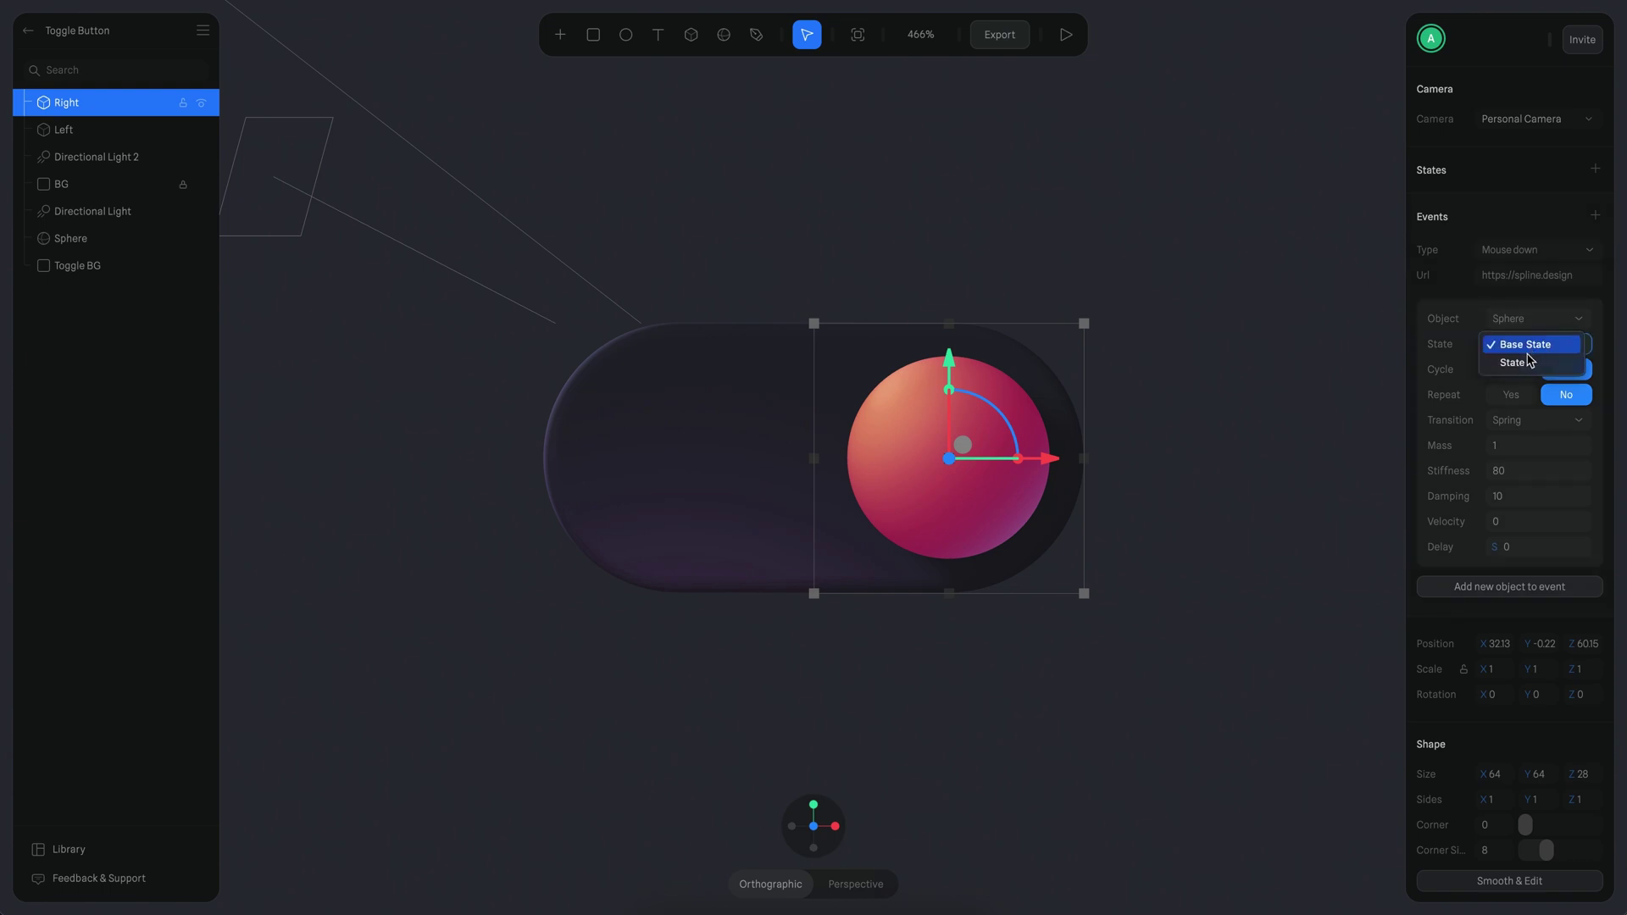
{"action": "left_click", "coordinate": [1521, 363]}
{"action": "left_click", "coordinate": [710, 430]}
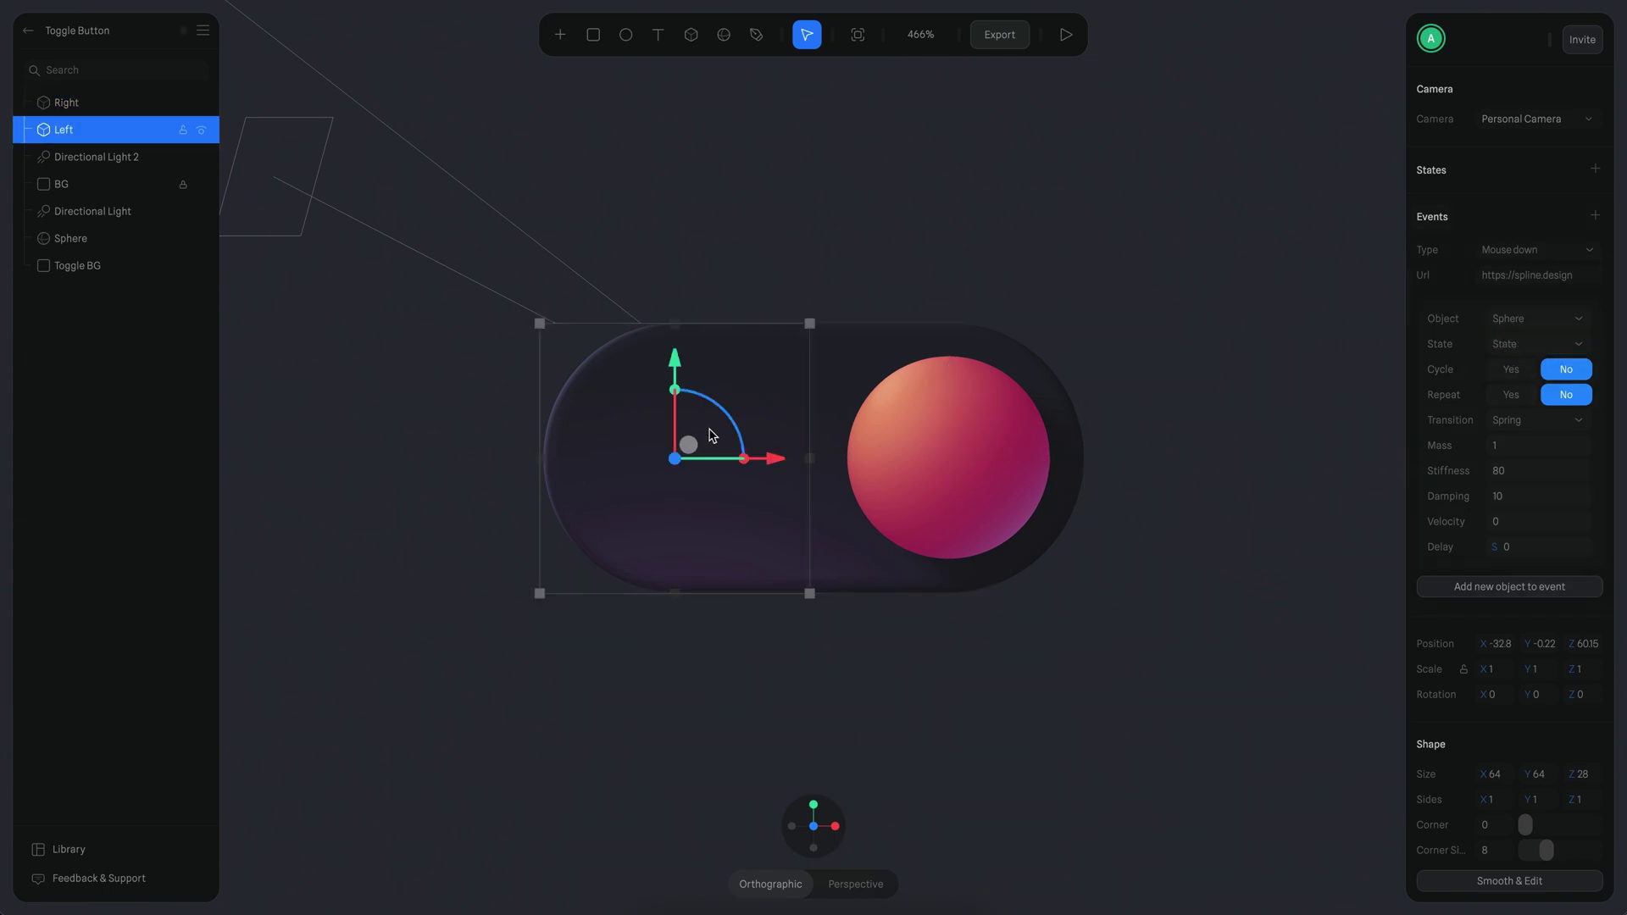
{"action": "left_click", "coordinate": [1553, 344]}
{"action": "left_click", "coordinate": [1538, 327]}
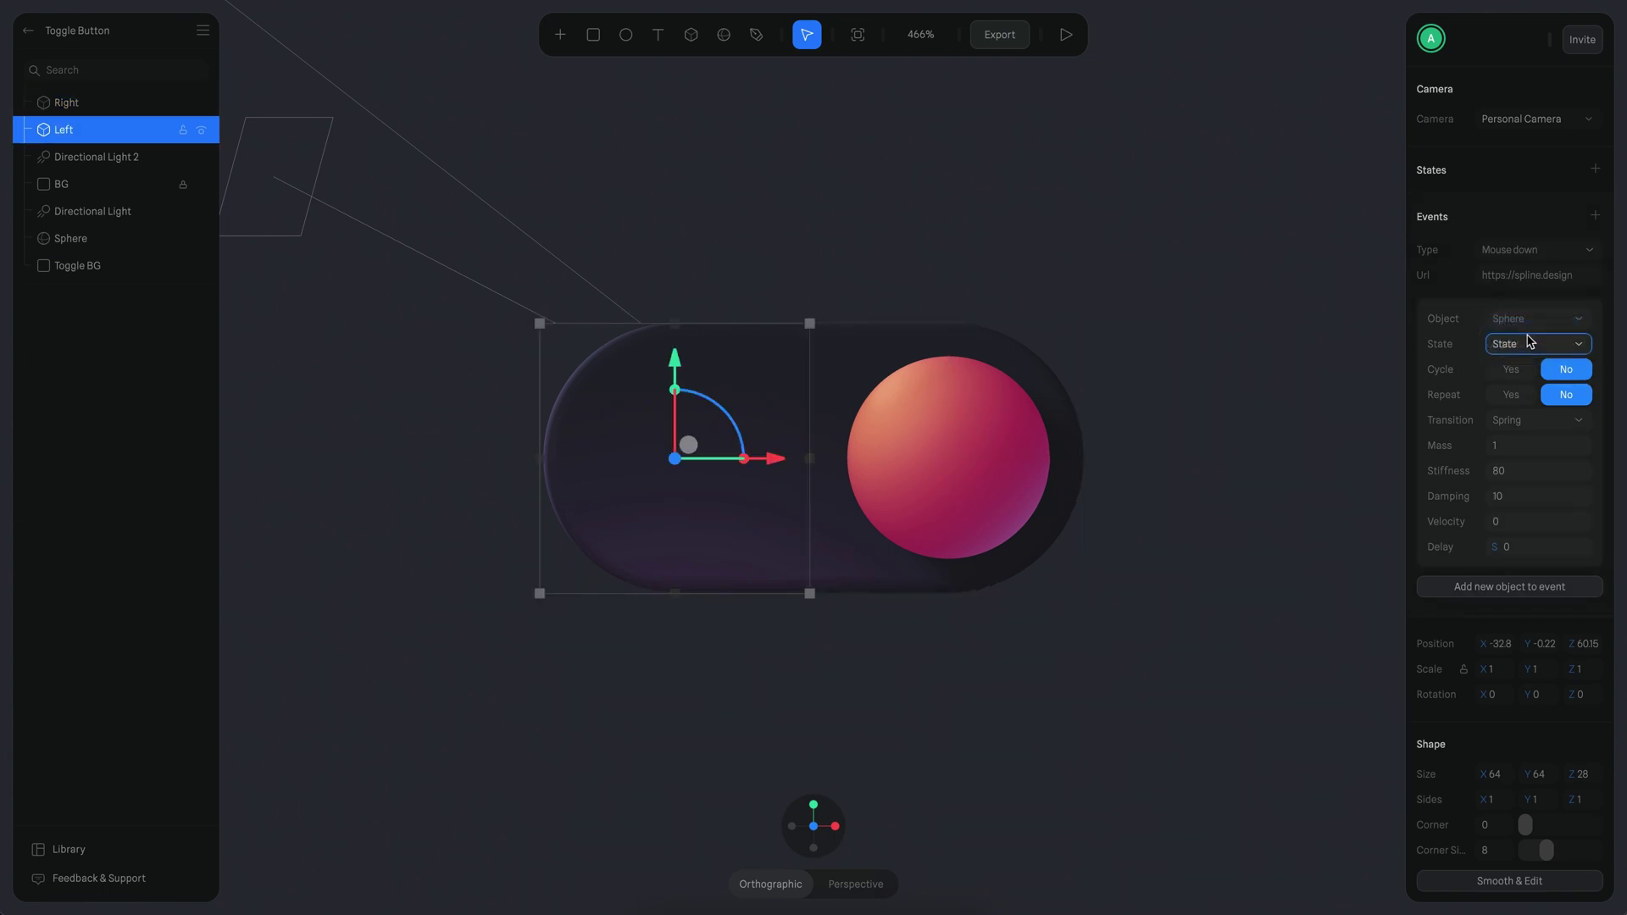
Preview the scene, test the toggle by alternately triggering its left and right halves, and exit the preview
{"action": "left_click", "coordinate": [1066, 34]}
{"action": "left_click", "coordinate": [966, 424]}
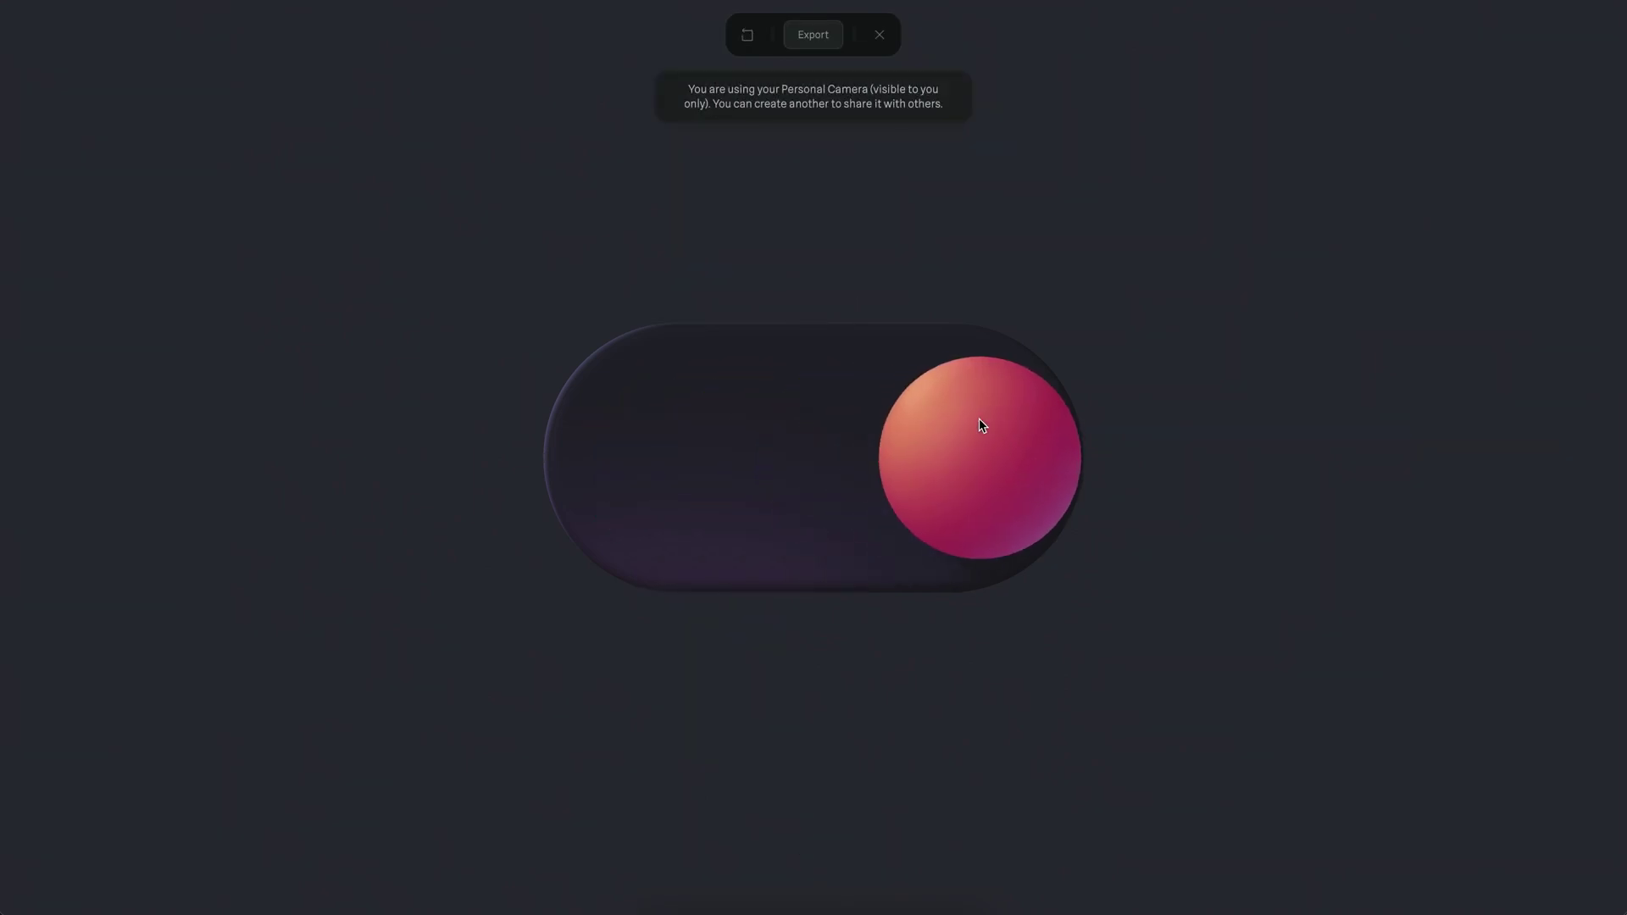
{"action": "left_click", "coordinate": [714, 441]}
{"action": "left_click", "coordinate": [979, 445]}
{"action": "left_click", "coordinate": [690, 461]}
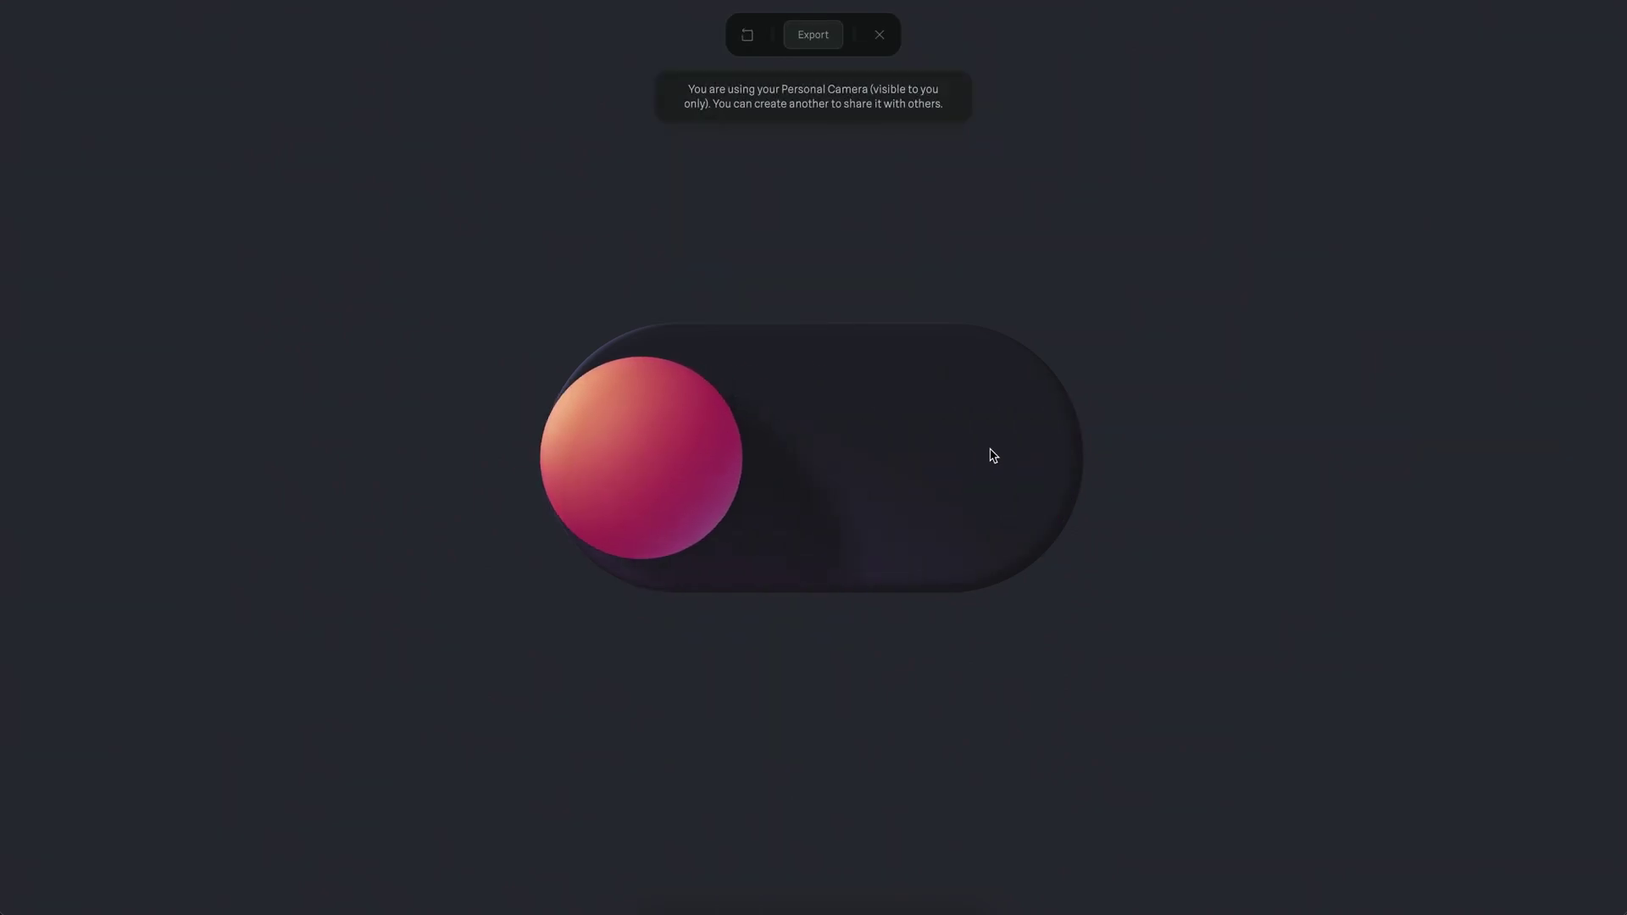
{"action": "left_click", "coordinate": [991, 454]}
{"action": "left_click", "coordinate": [726, 461]}
{"action": "left_click", "coordinate": [948, 428]}
{"action": "left_click", "coordinate": [664, 450]}
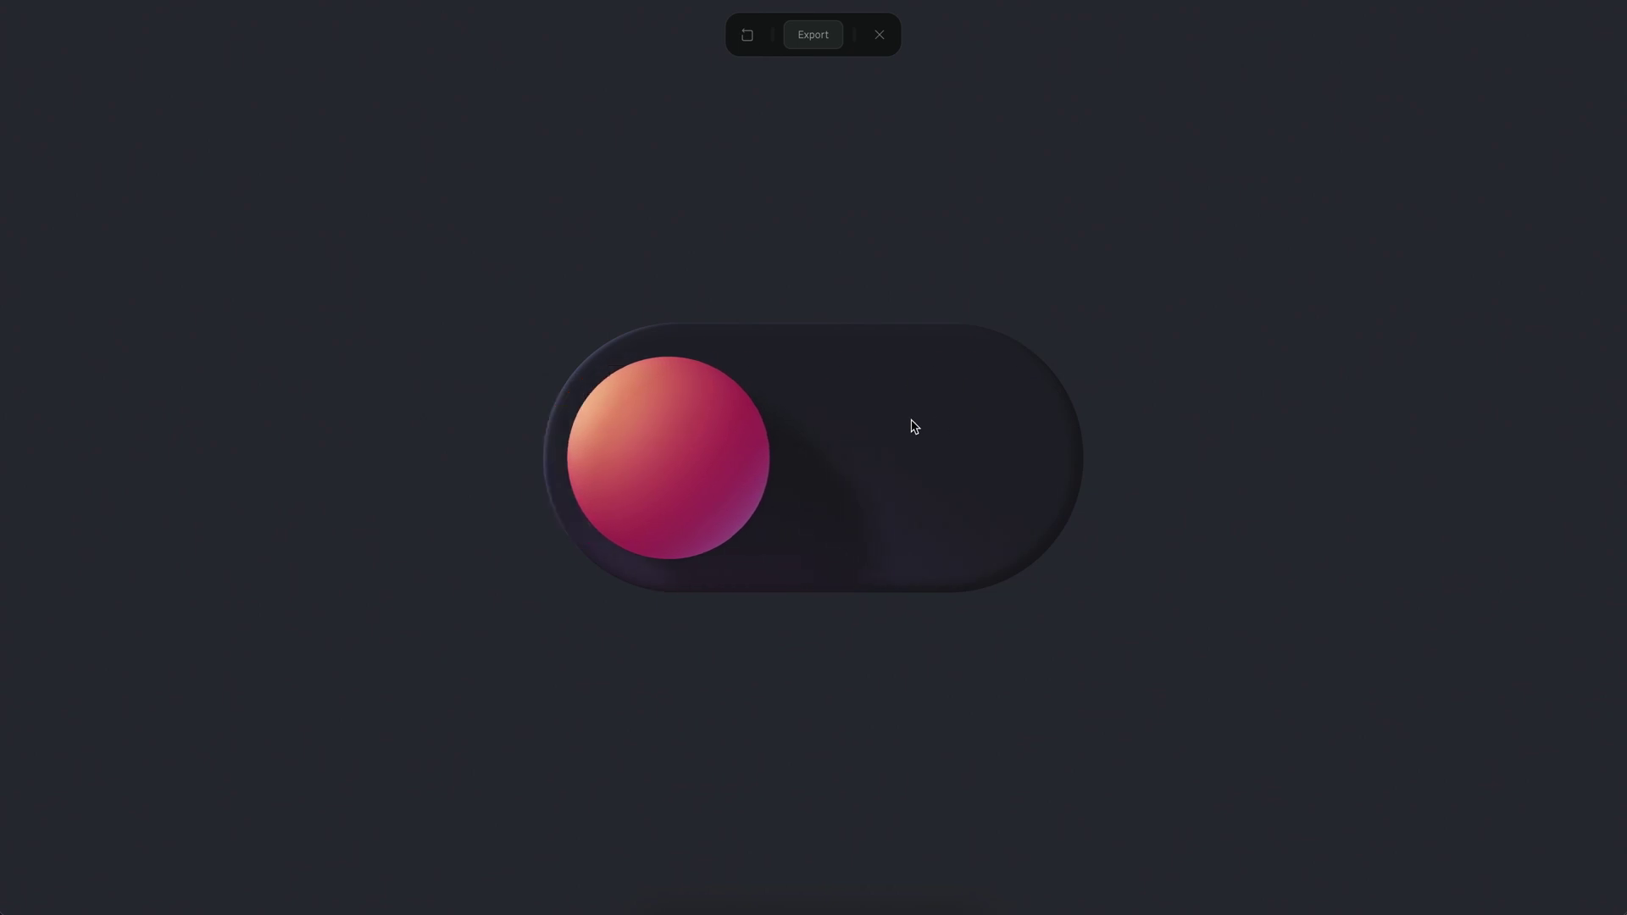
{"action": "left_click", "coordinate": [907, 425]}
{"action": "left_click", "coordinate": [633, 456]}
{"action": "left_click", "coordinate": [897, 436]}
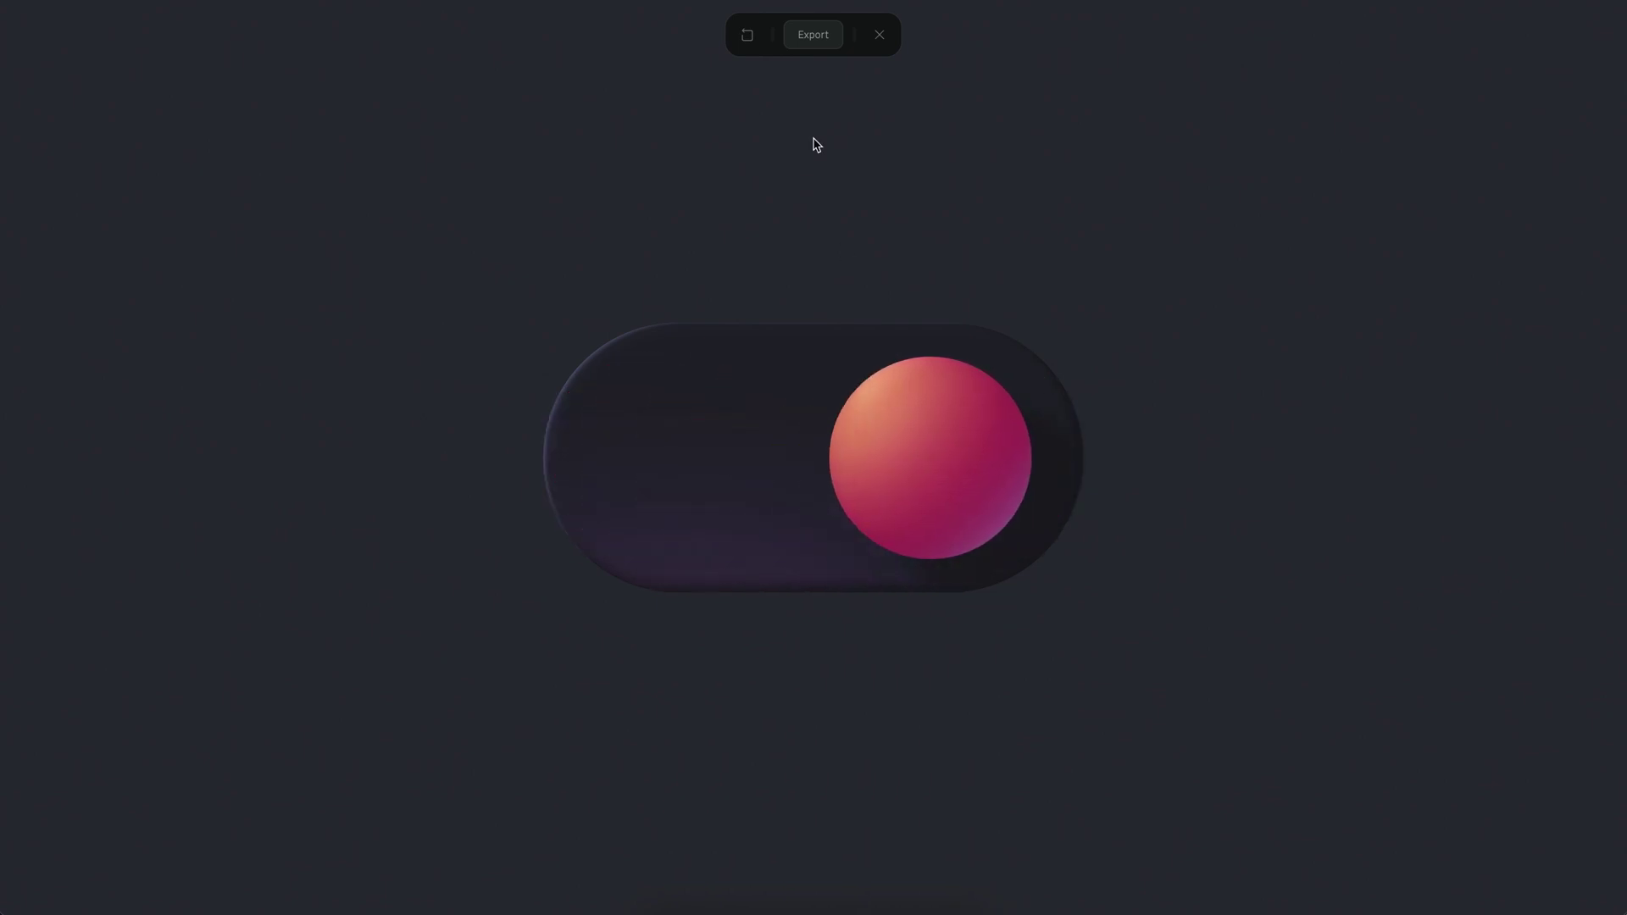
{"action": "left_click", "coordinate": [879, 35]}
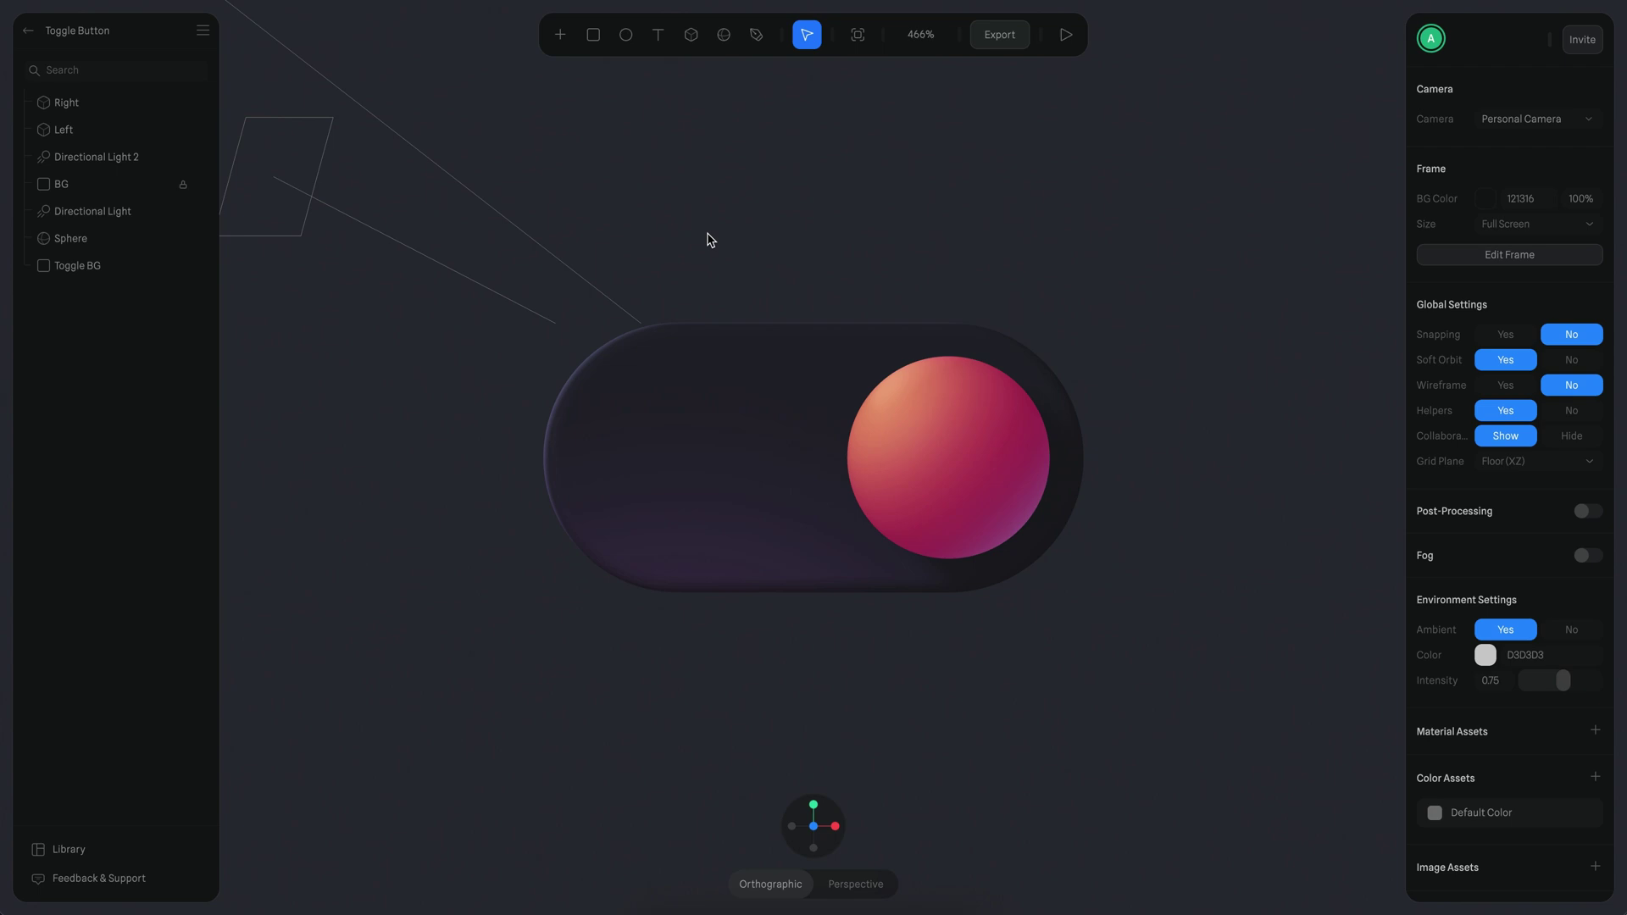
In the Sphere's State, recolor the lower Depth layer's gradient from light blue at the start to purple at the end
{"action": "left_click", "coordinate": [978, 436]}
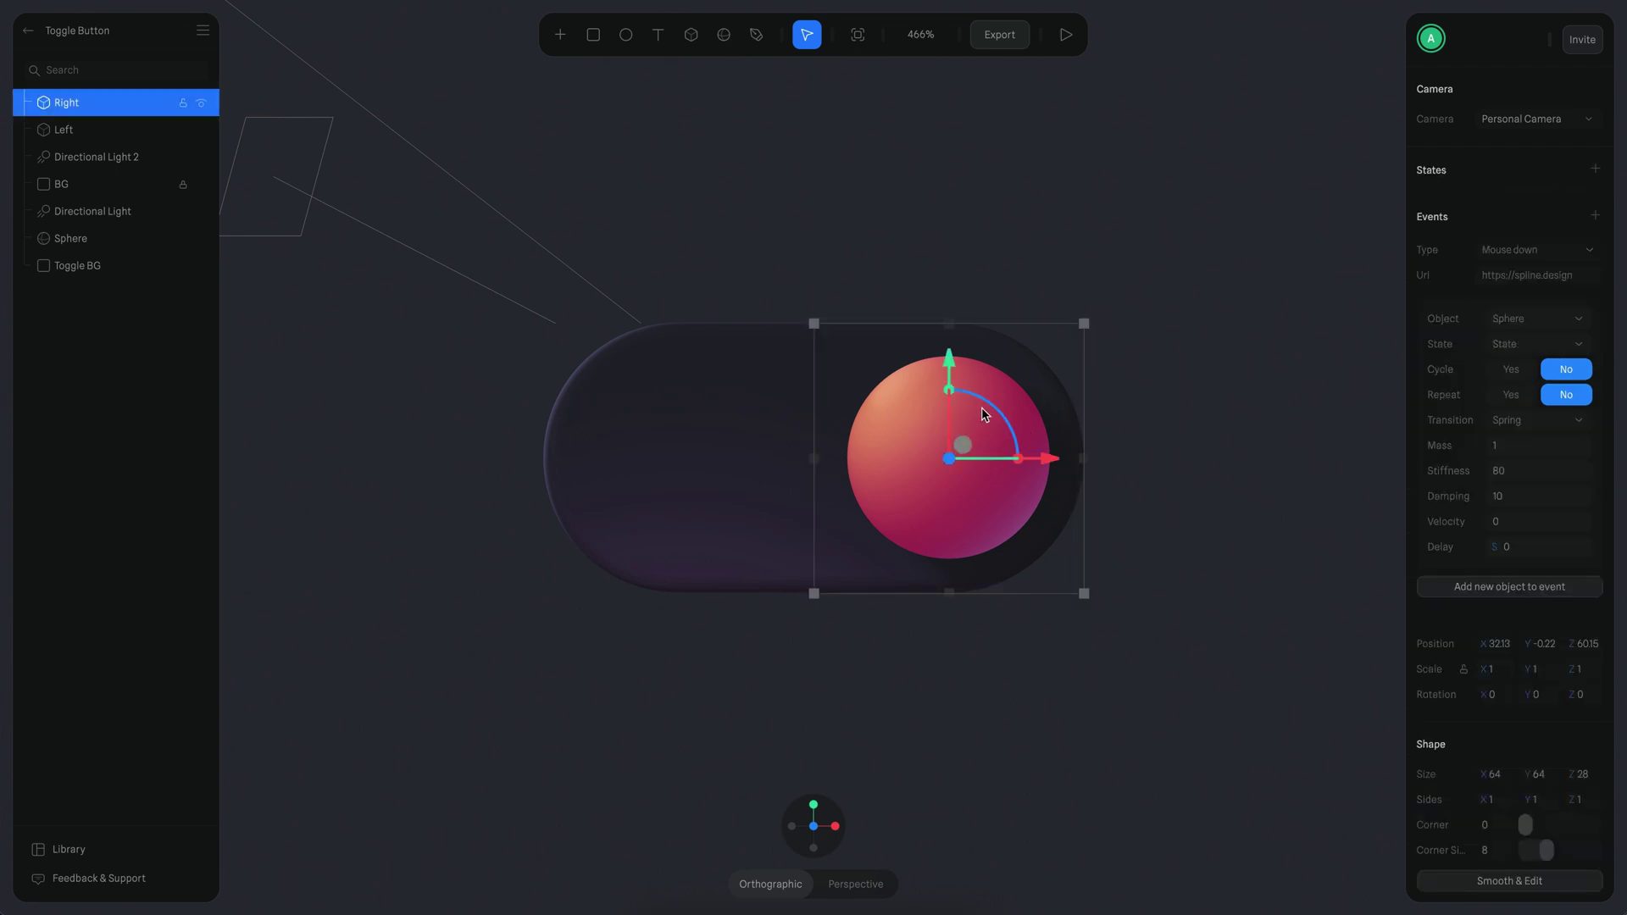
{"action": "left_click", "coordinate": [119, 238]}
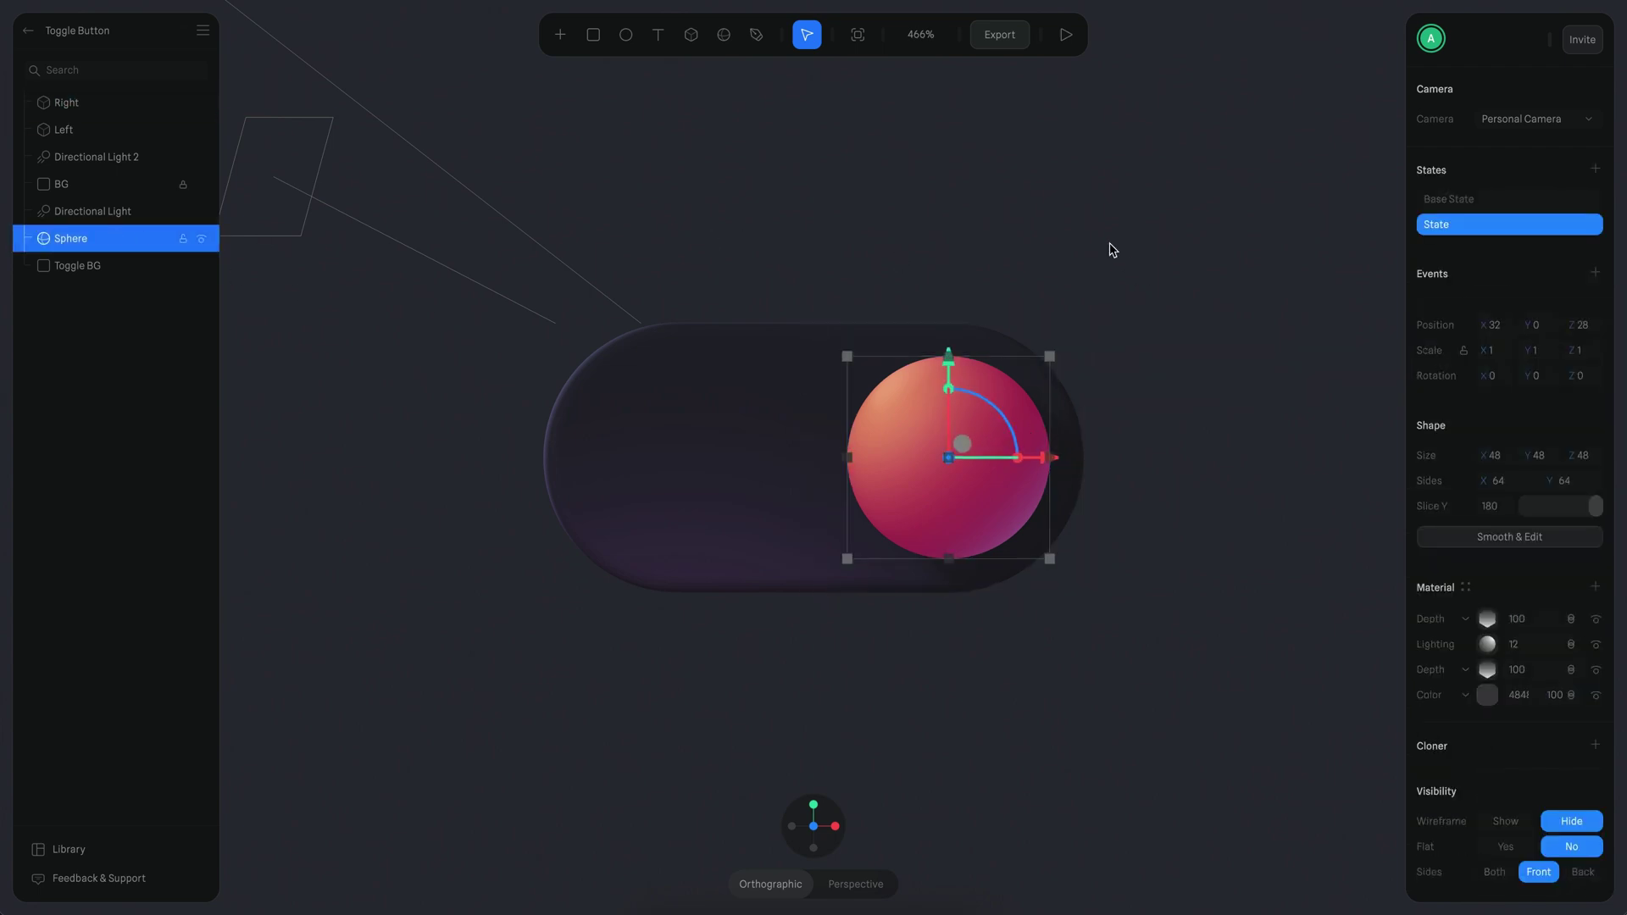
{"action": "left_click", "coordinate": [1487, 620]}
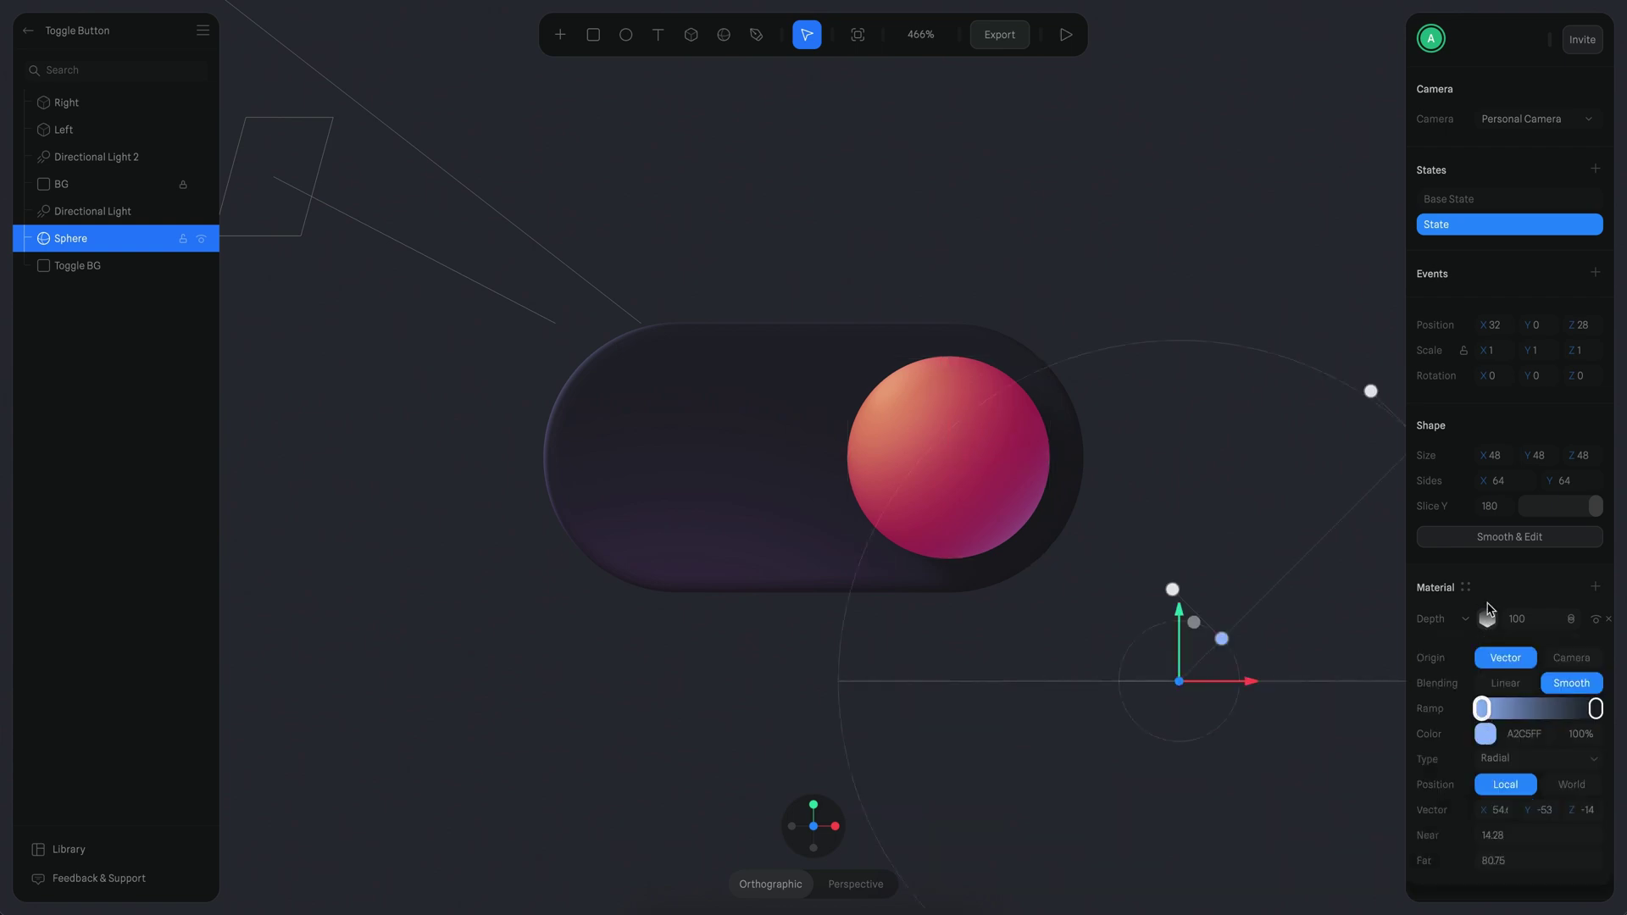
{"action": "left_click", "coordinate": [1487, 617]}
{"action": "left_click", "coordinate": [1487, 669]}
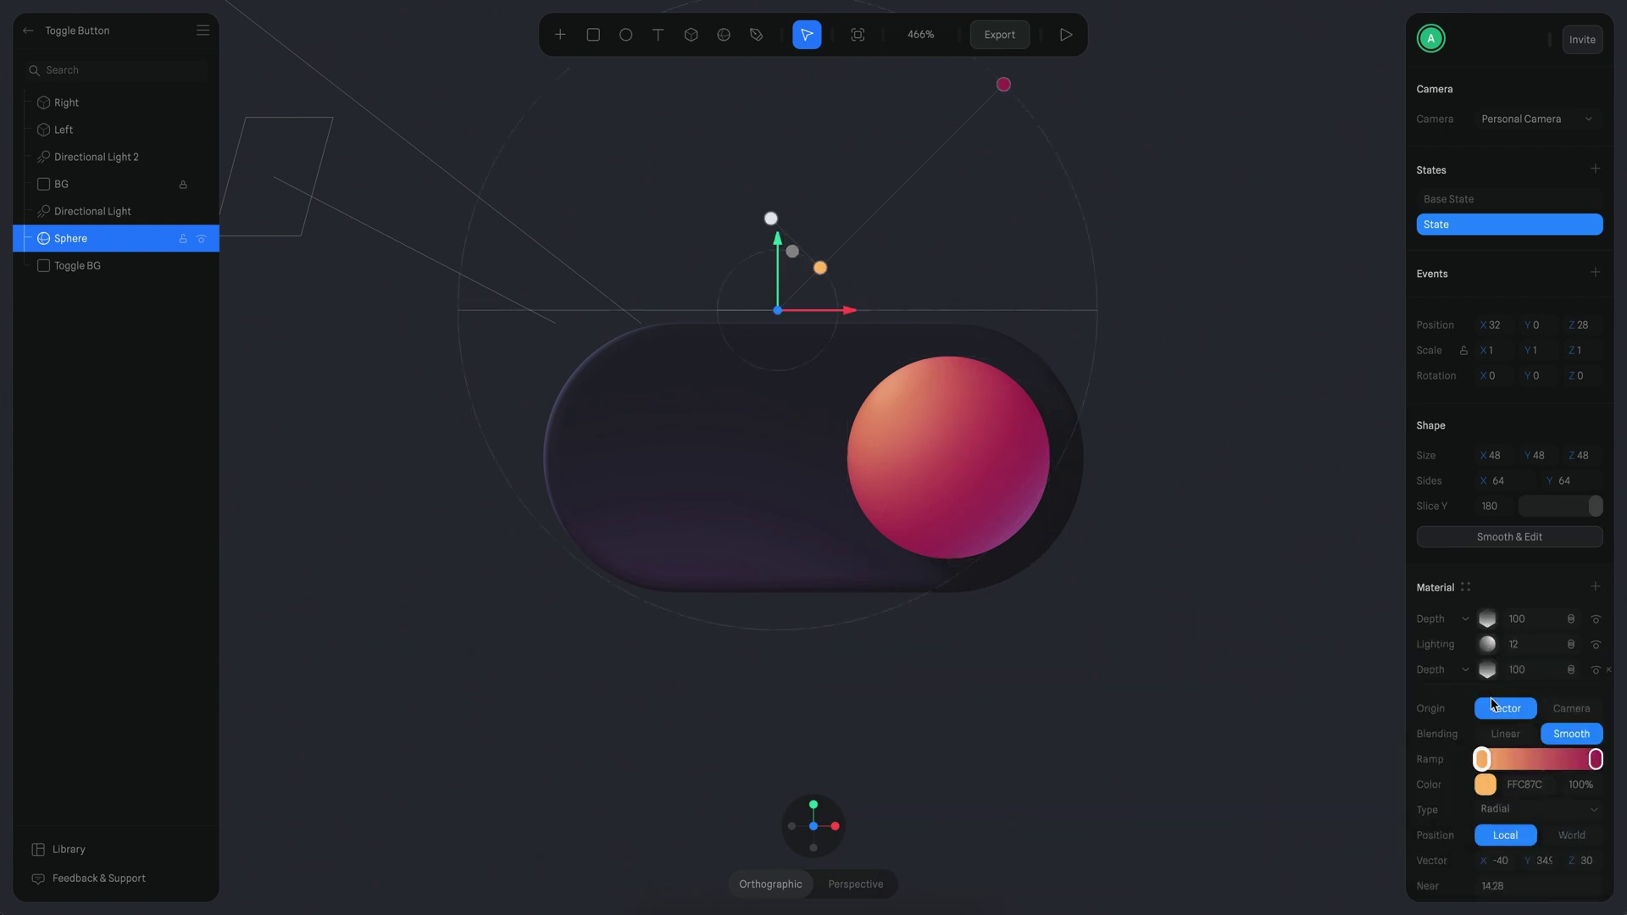
{"action": "left_click", "coordinate": [1485, 784]}
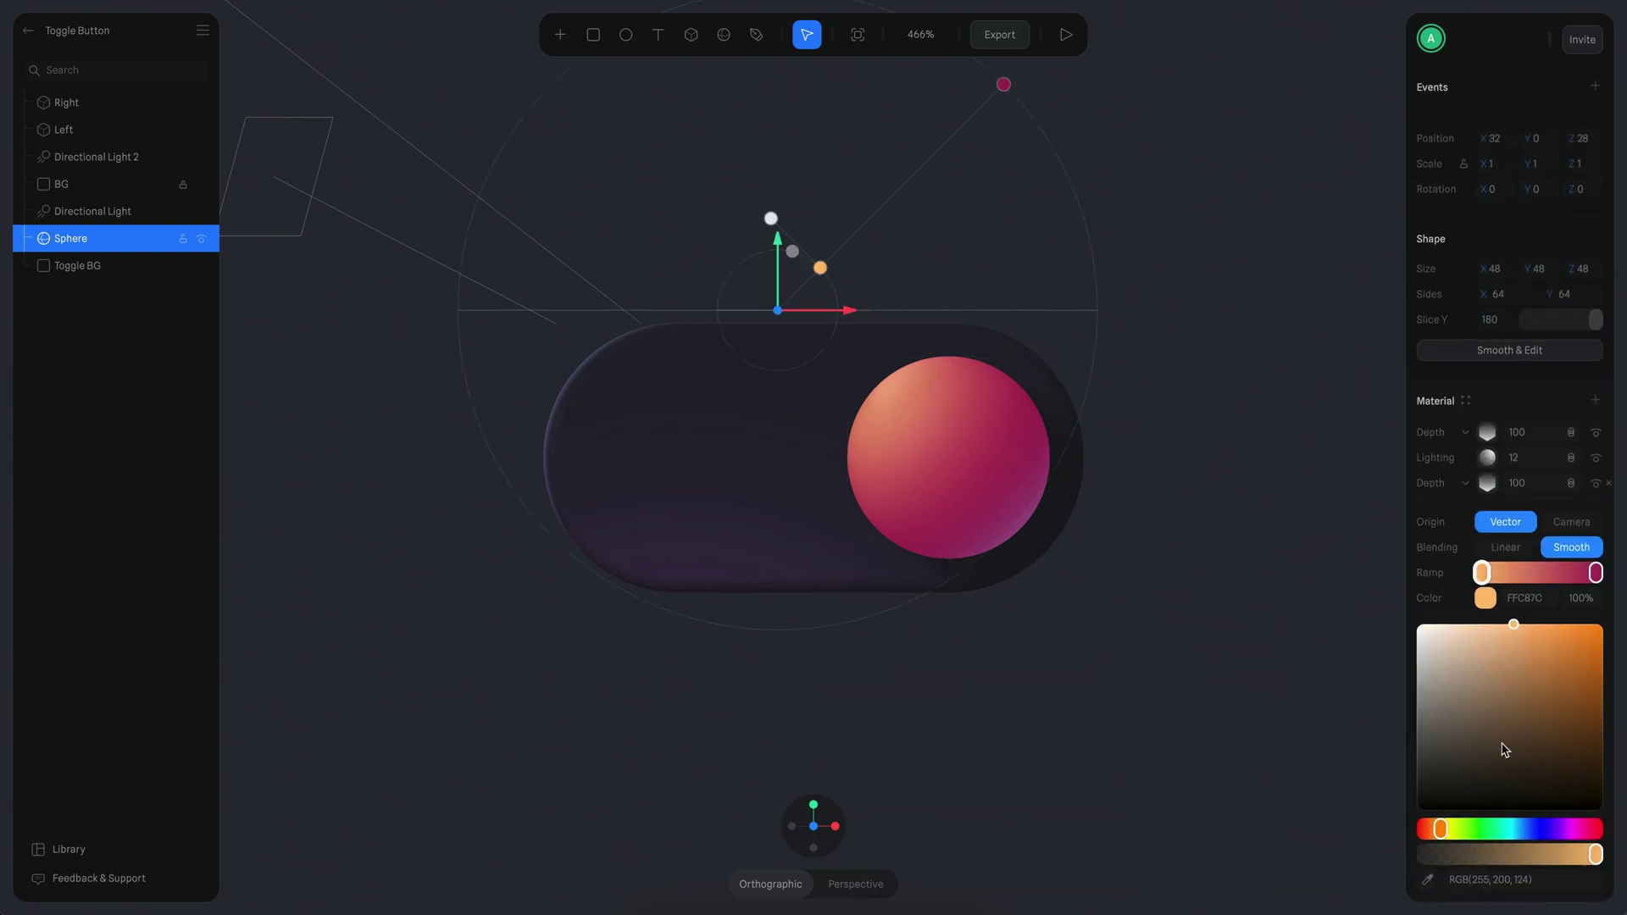
{"action": "left_click", "coordinate": [1516, 828]}
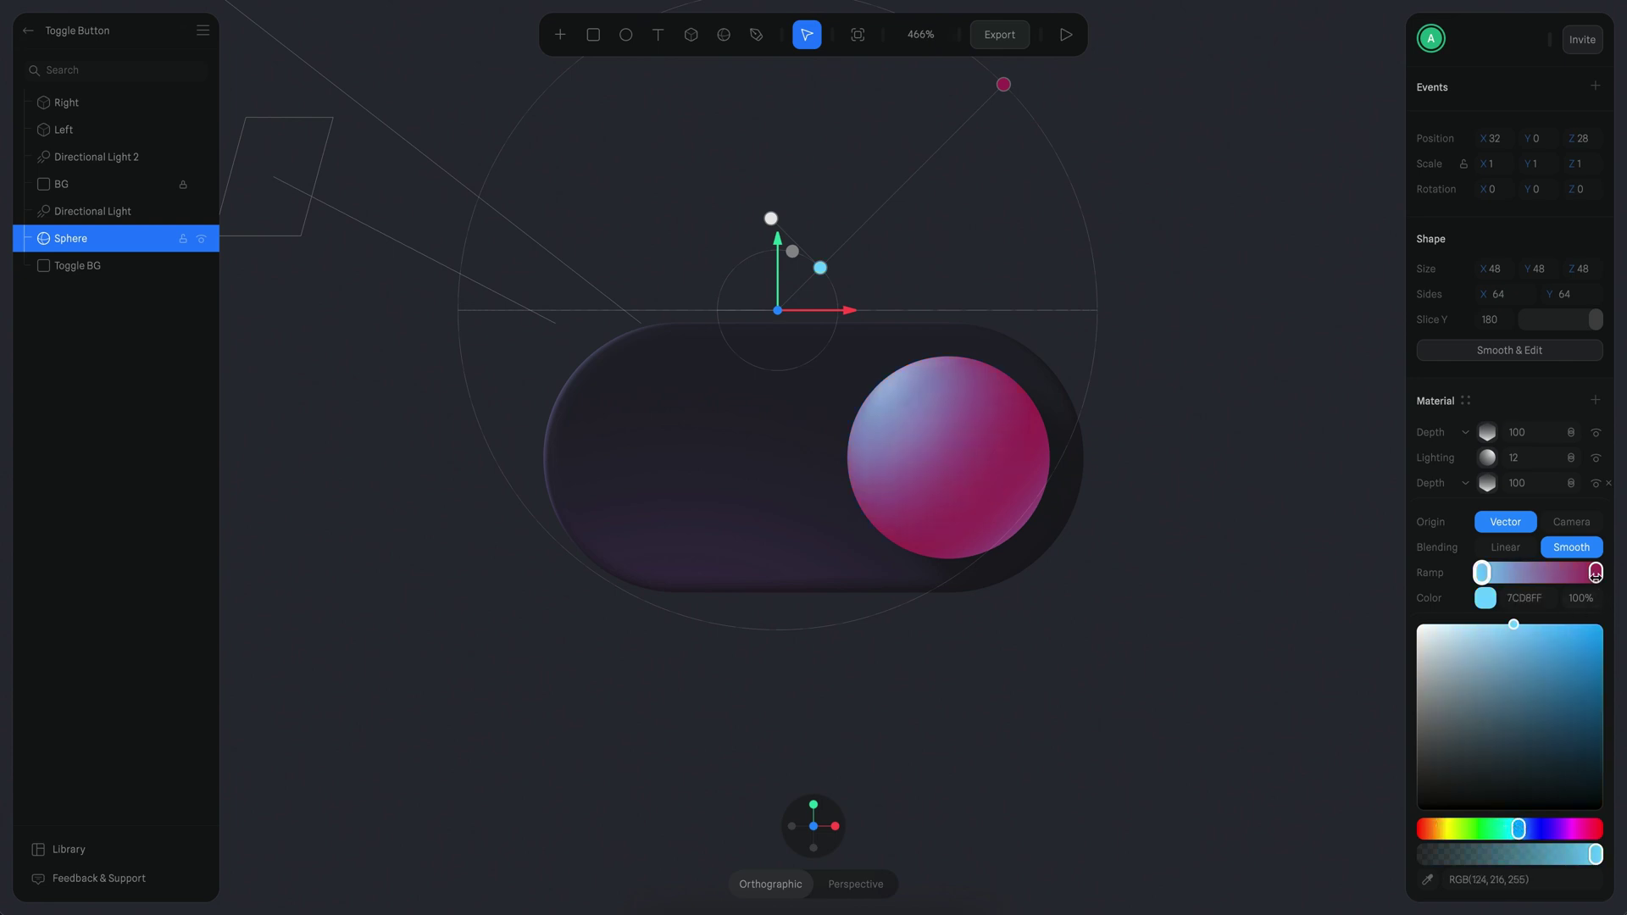
{"action": "left_click", "coordinate": [1595, 573]}
{"action": "left_click_drag", "start_coordinate": [1555, 710], "coordinate": [1485, 612]}
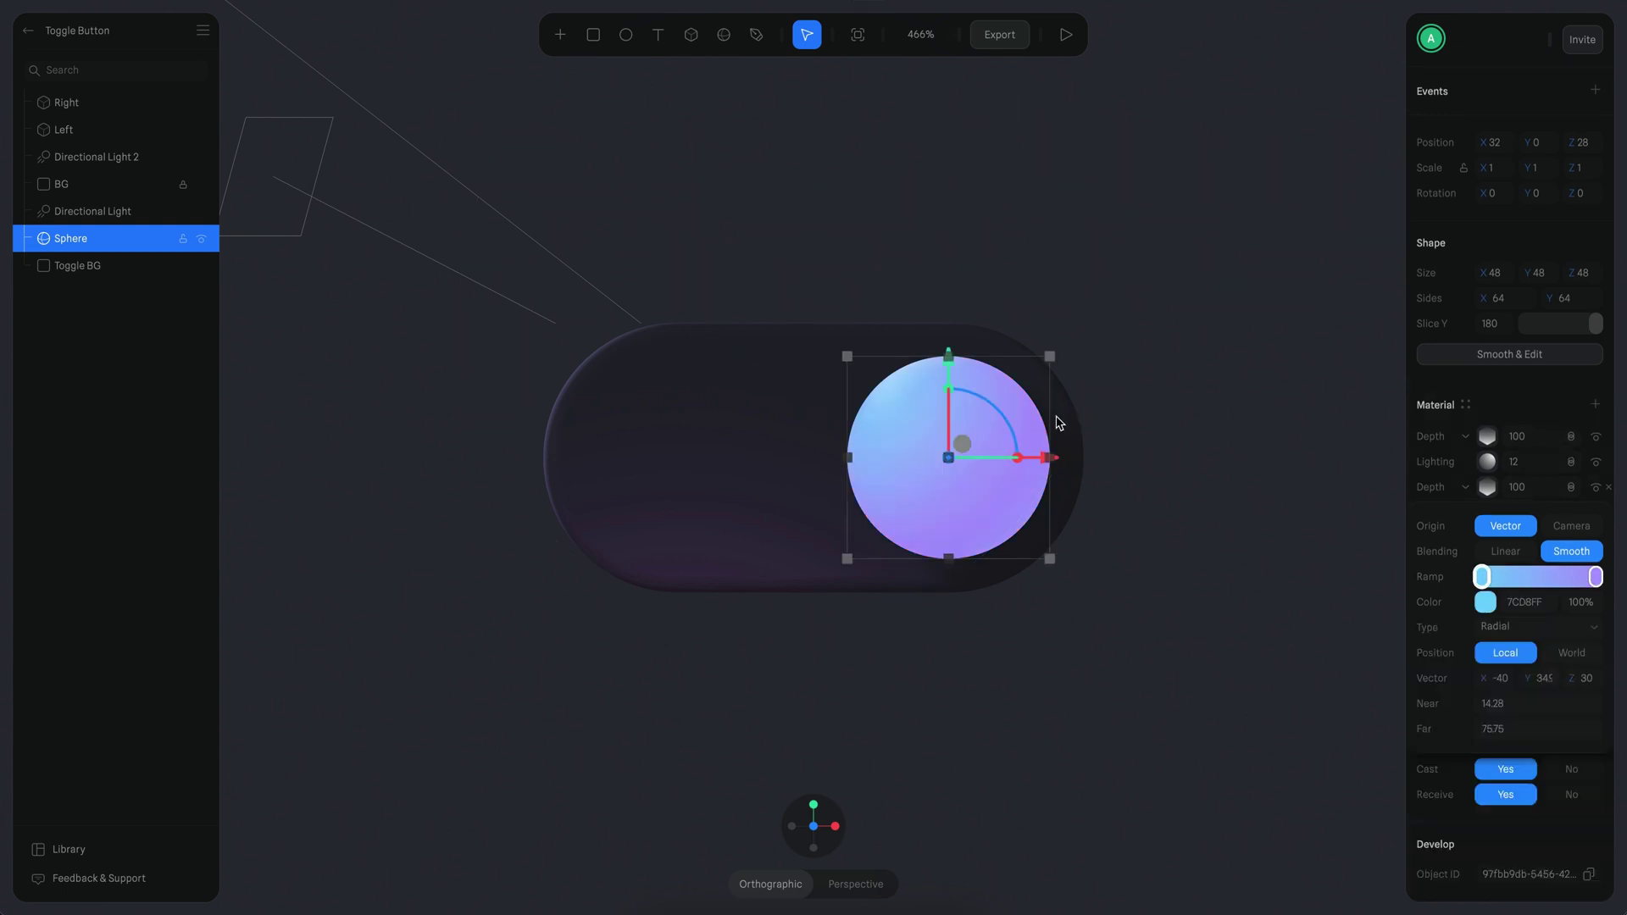
Add a state to Toggle BG and set its material color in that state to bright violet-blue, RGB(132, 132, 255)
{"action": "left_click", "coordinate": [744, 440]}
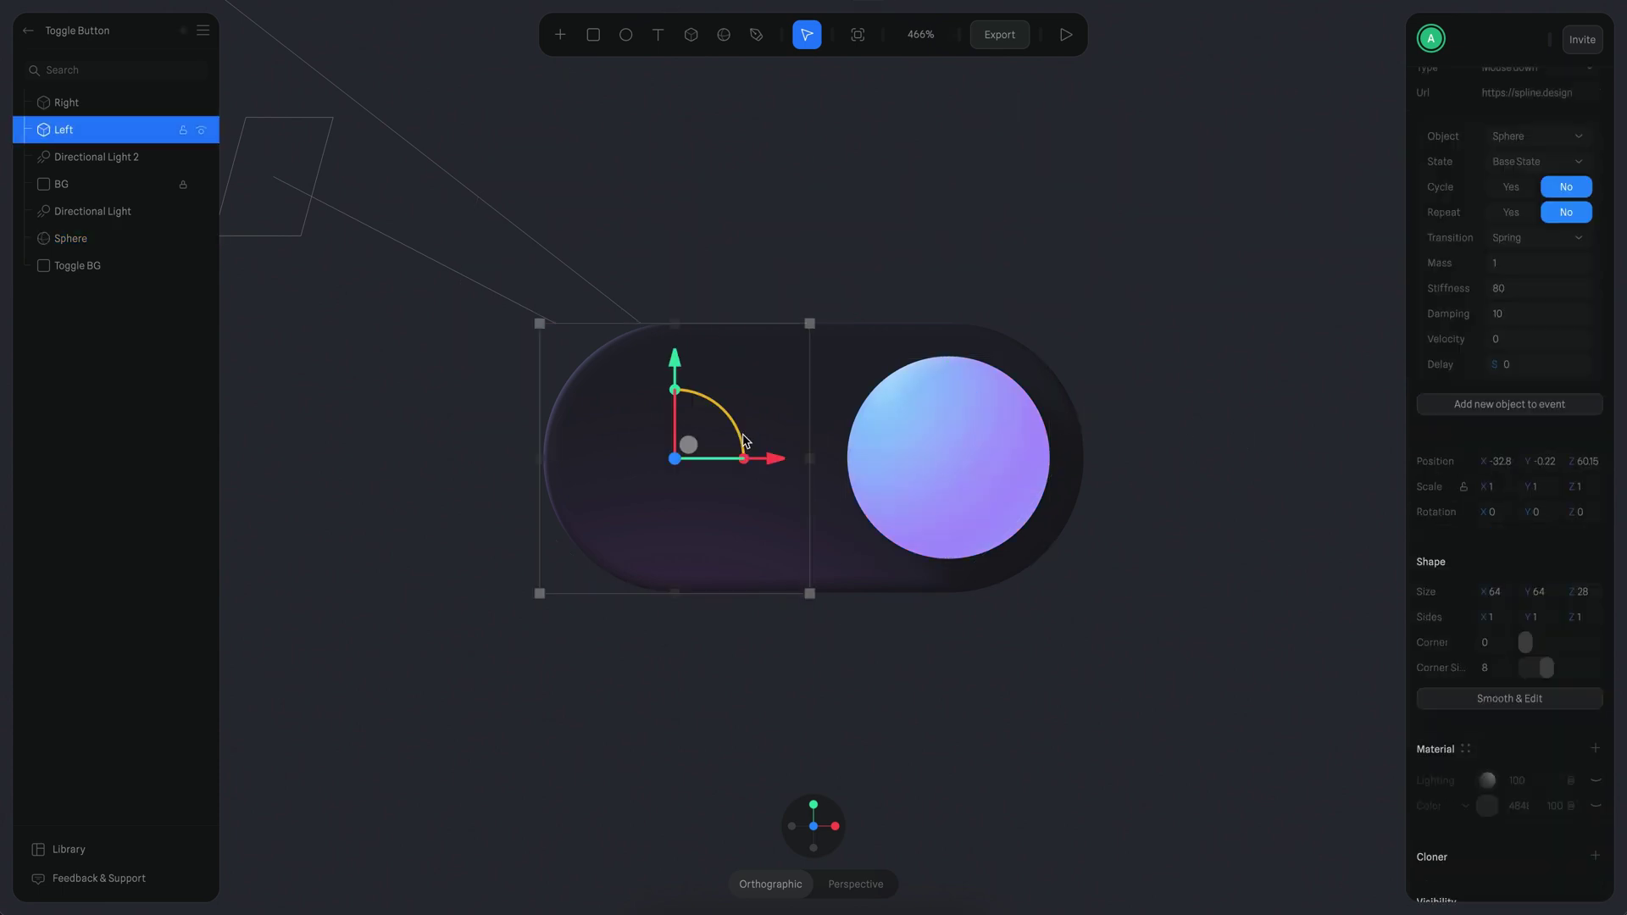
{"action": "left_click", "coordinate": [85, 265]}
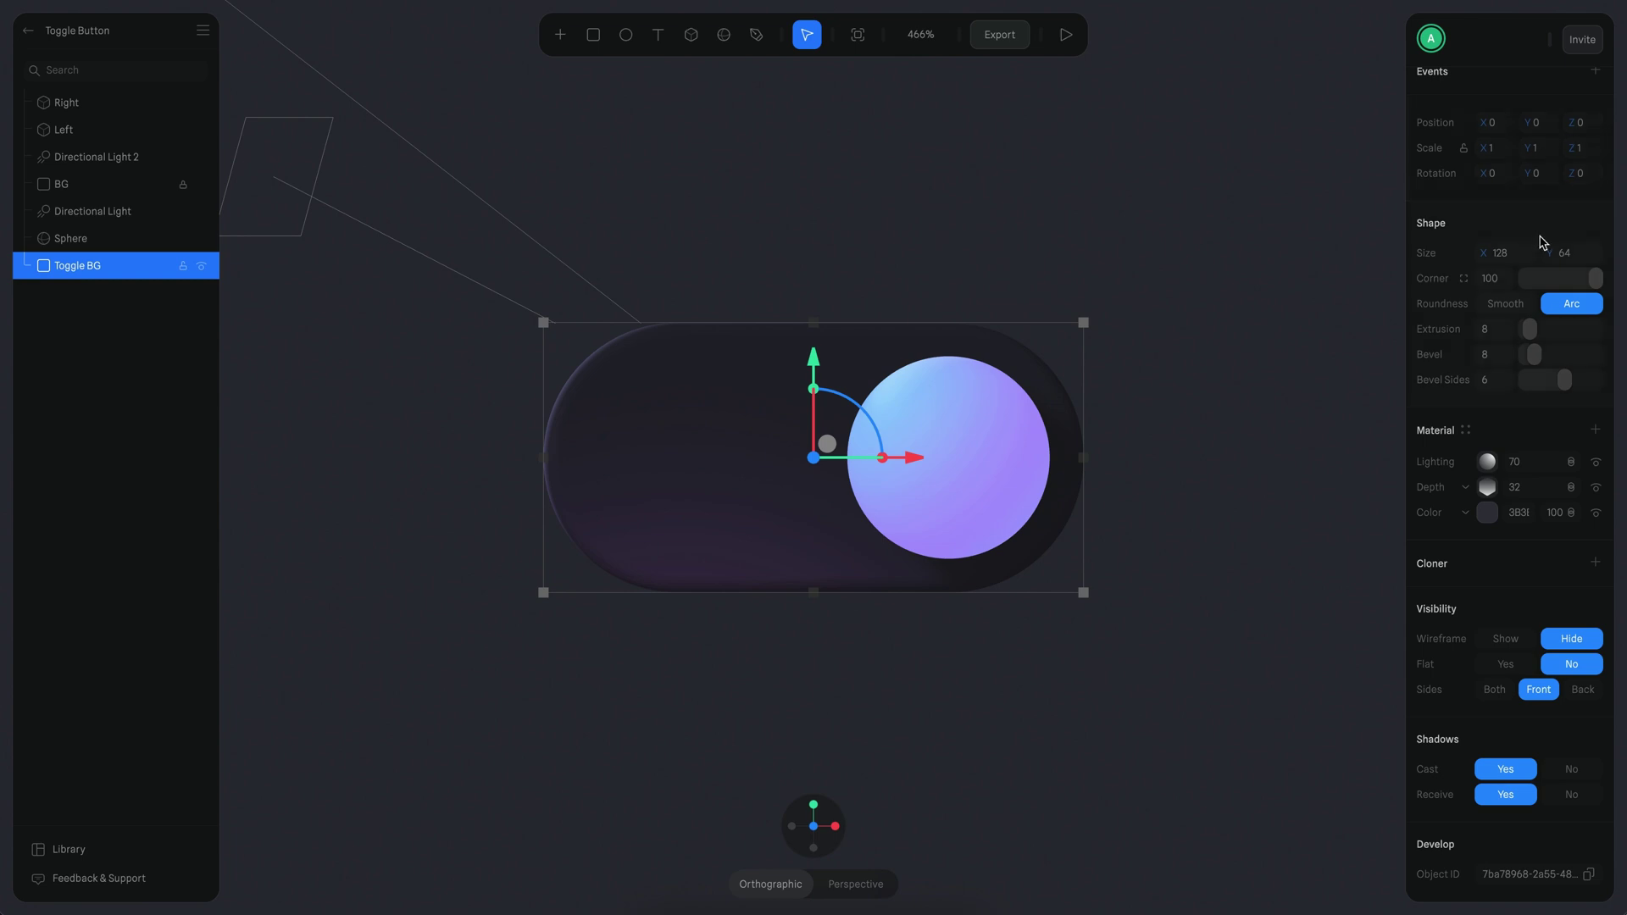
{"action": "scroll", "coordinate": [1540, 242], "scroll_direction": "up", "scroll_amount": 3}
{"action": "left_click", "coordinate": [1594, 169]}
{"action": "scroll", "coordinate": [1538, 411], "scroll_direction": "down", "scroll_amount": 4}
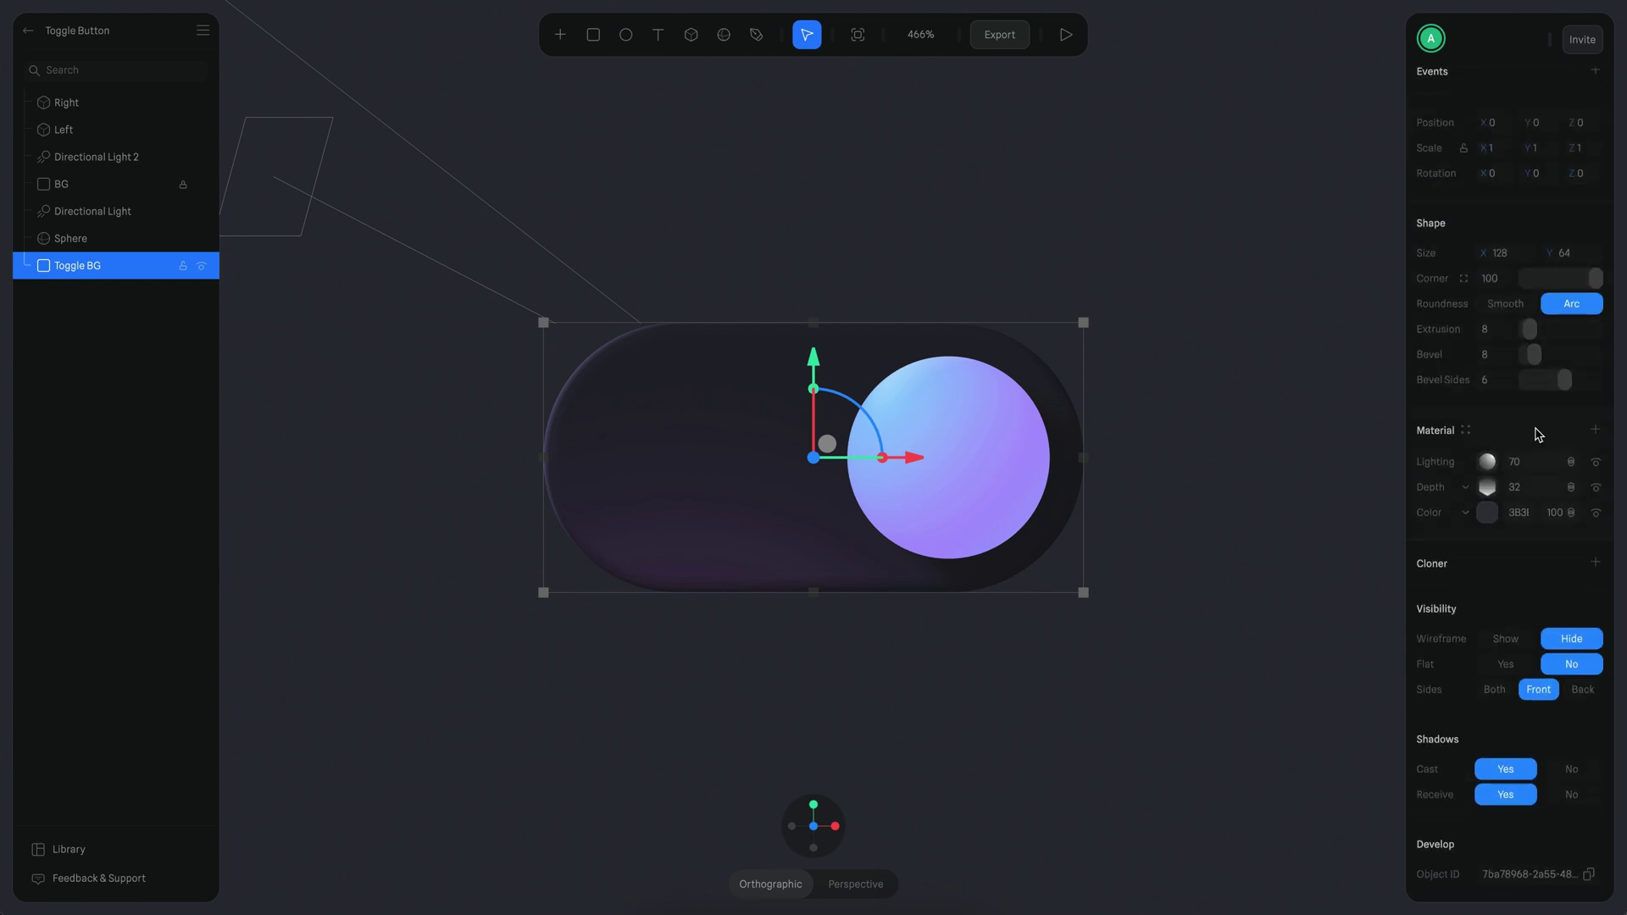
{"action": "left_click", "coordinate": [1486, 513]}
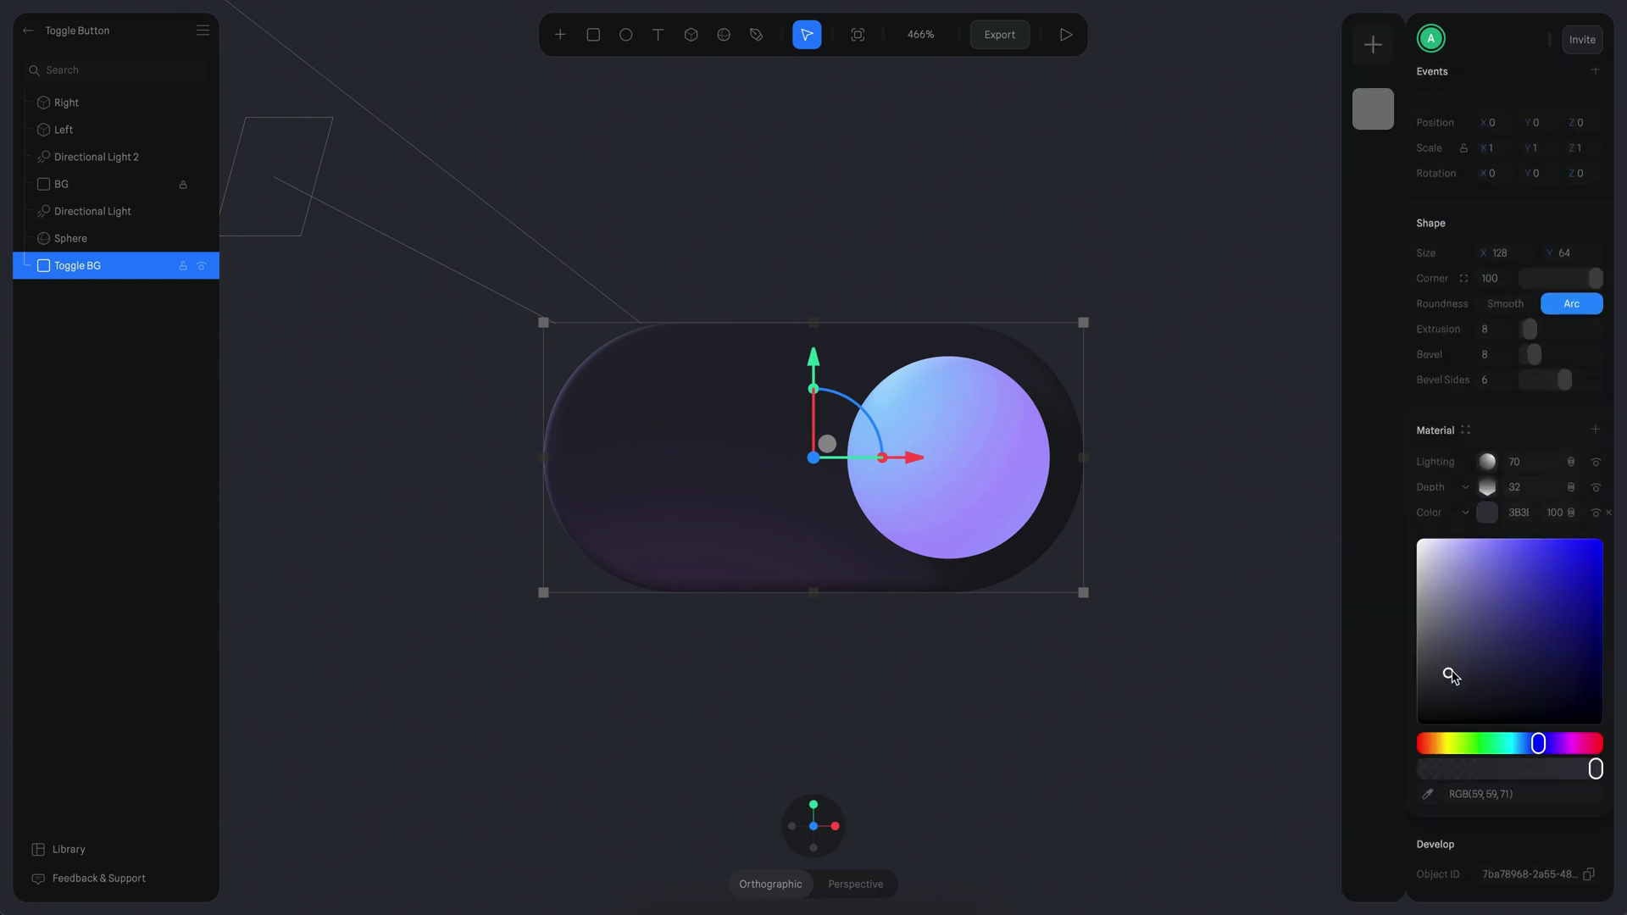
{"action": "left_click_drag", "start_coordinate": [1452, 670], "coordinate": [1506, 514]}
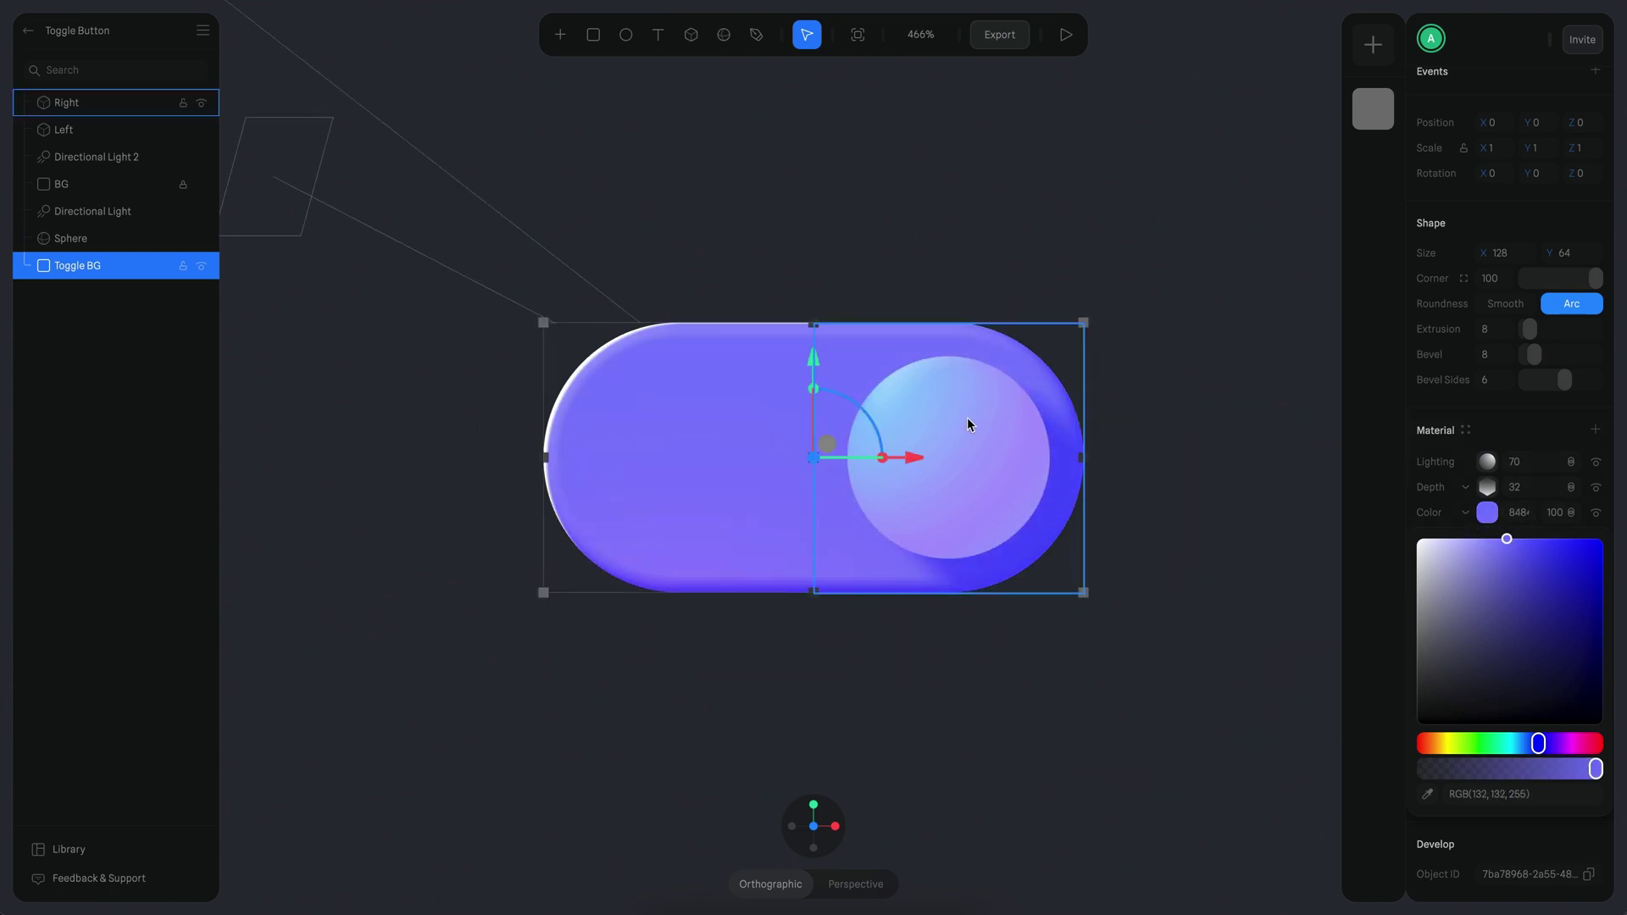
Refine the Sphere's lower Depth gradient with a deeper purple end color, about 8D6CEE, and a near-white start color, EEFAFF
{"action": "left_click", "coordinate": [87, 266]}
{"action": "left_click", "coordinate": [71, 239]}
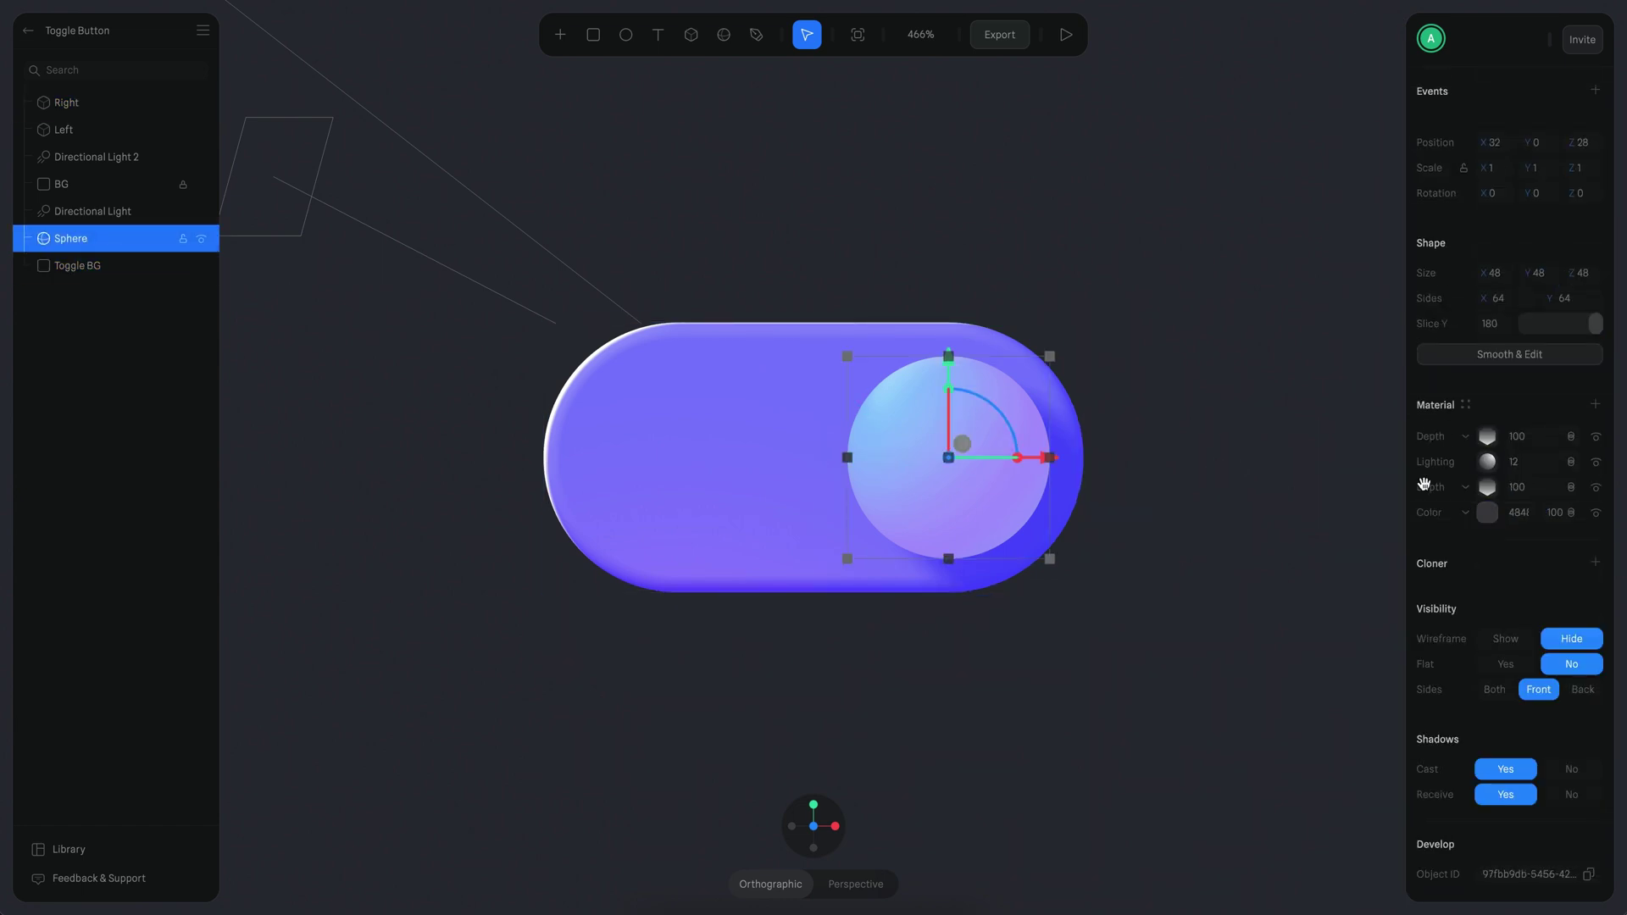
{"action": "left_click", "coordinate": [1488, 437]}
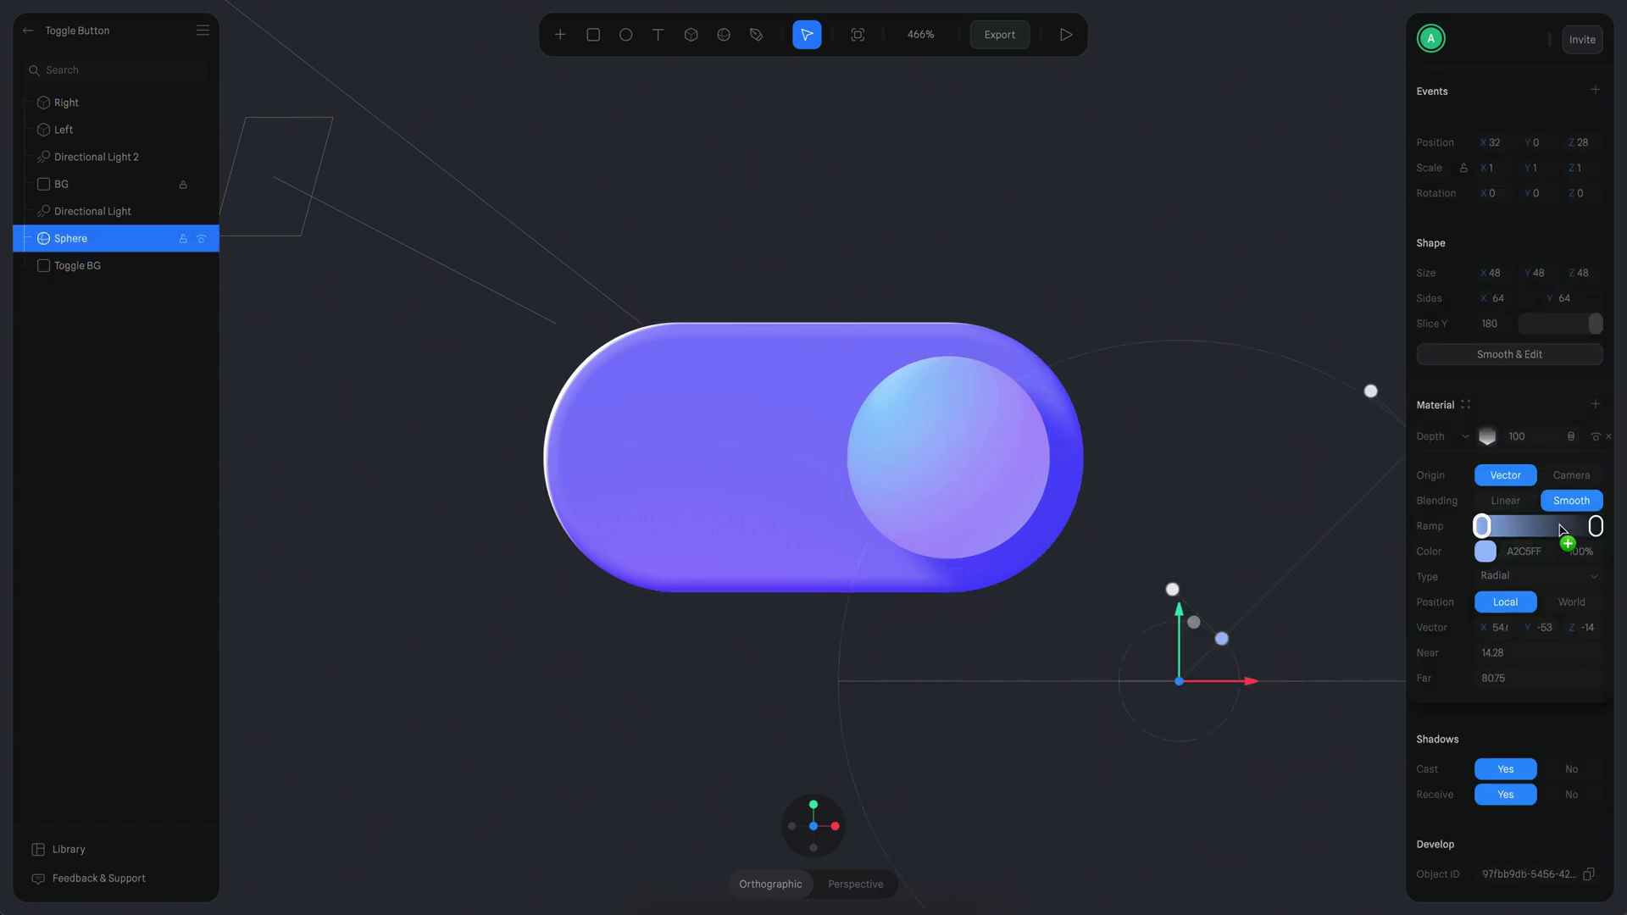
{"action": "left_click", "coordinate": [1489, 439]}
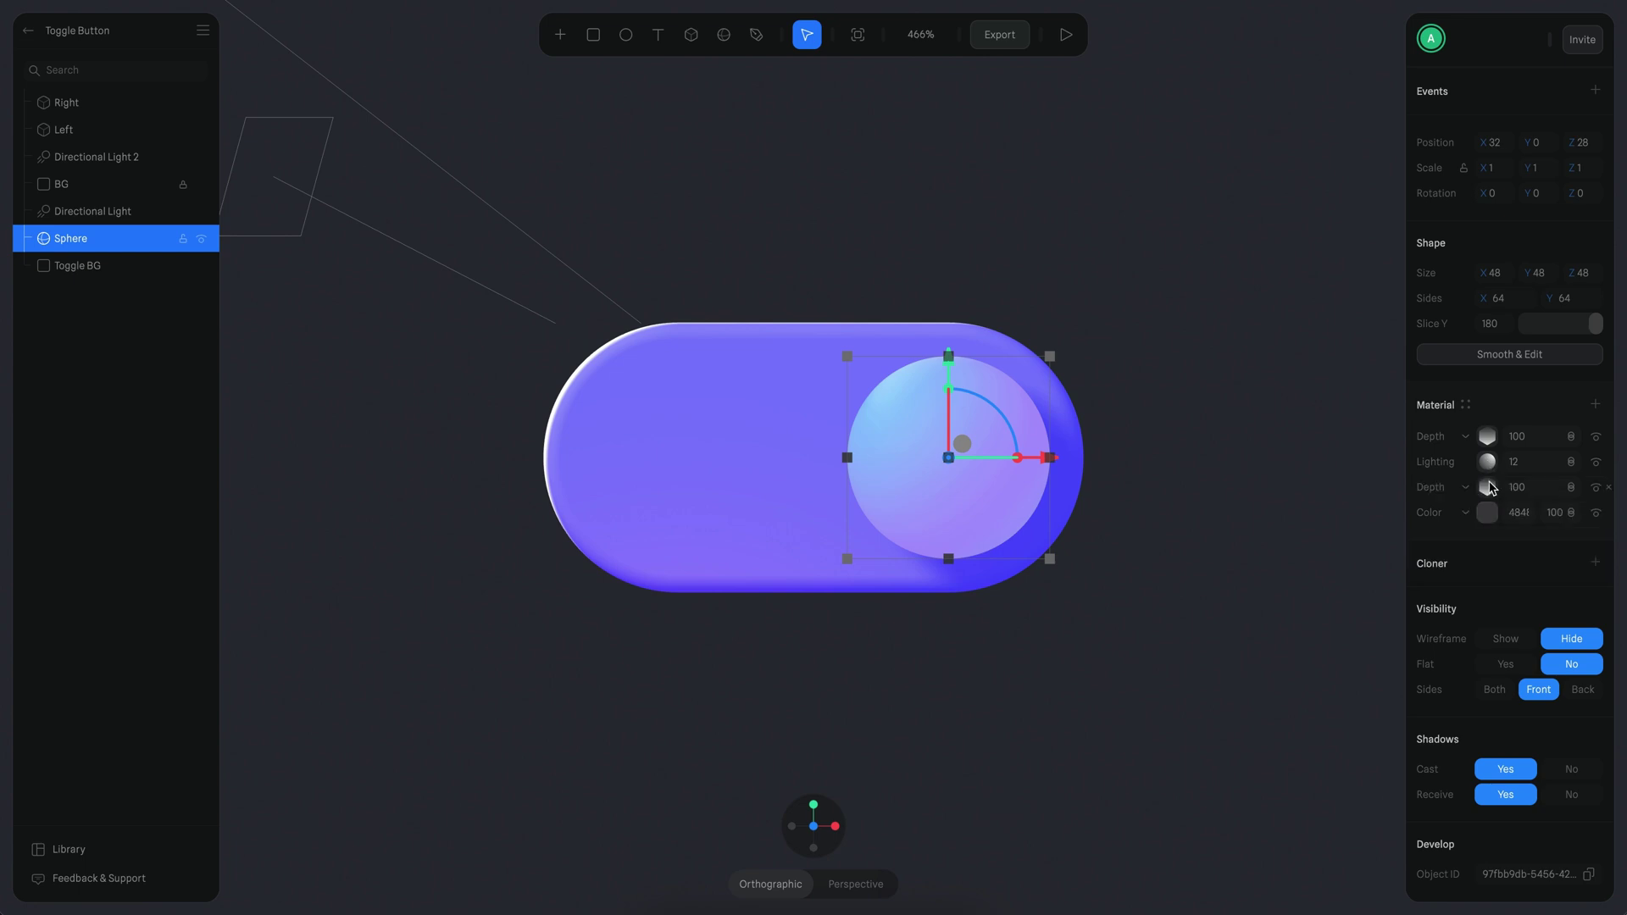
{"action": "left_click", "coordinate": [1487, 487]}
{"action": "left_click", "coordinate": [1596, 576]}
{"action": "left_click", "coordinate": [1485, 601]}
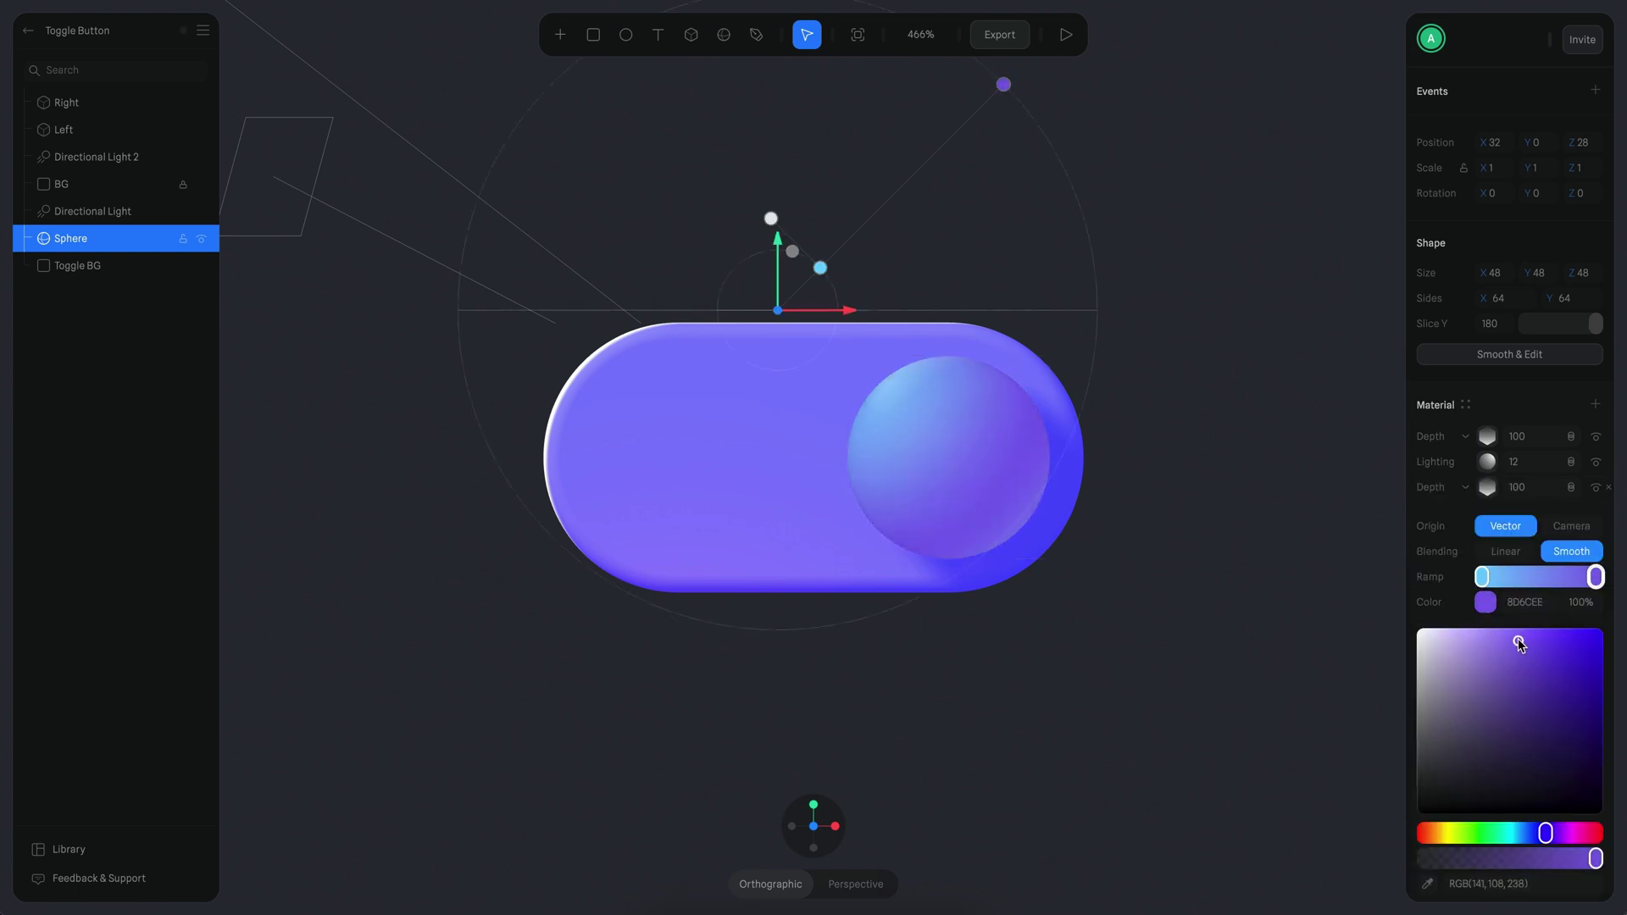
{"action": "left_click", "coordinate": [1482, 576]}
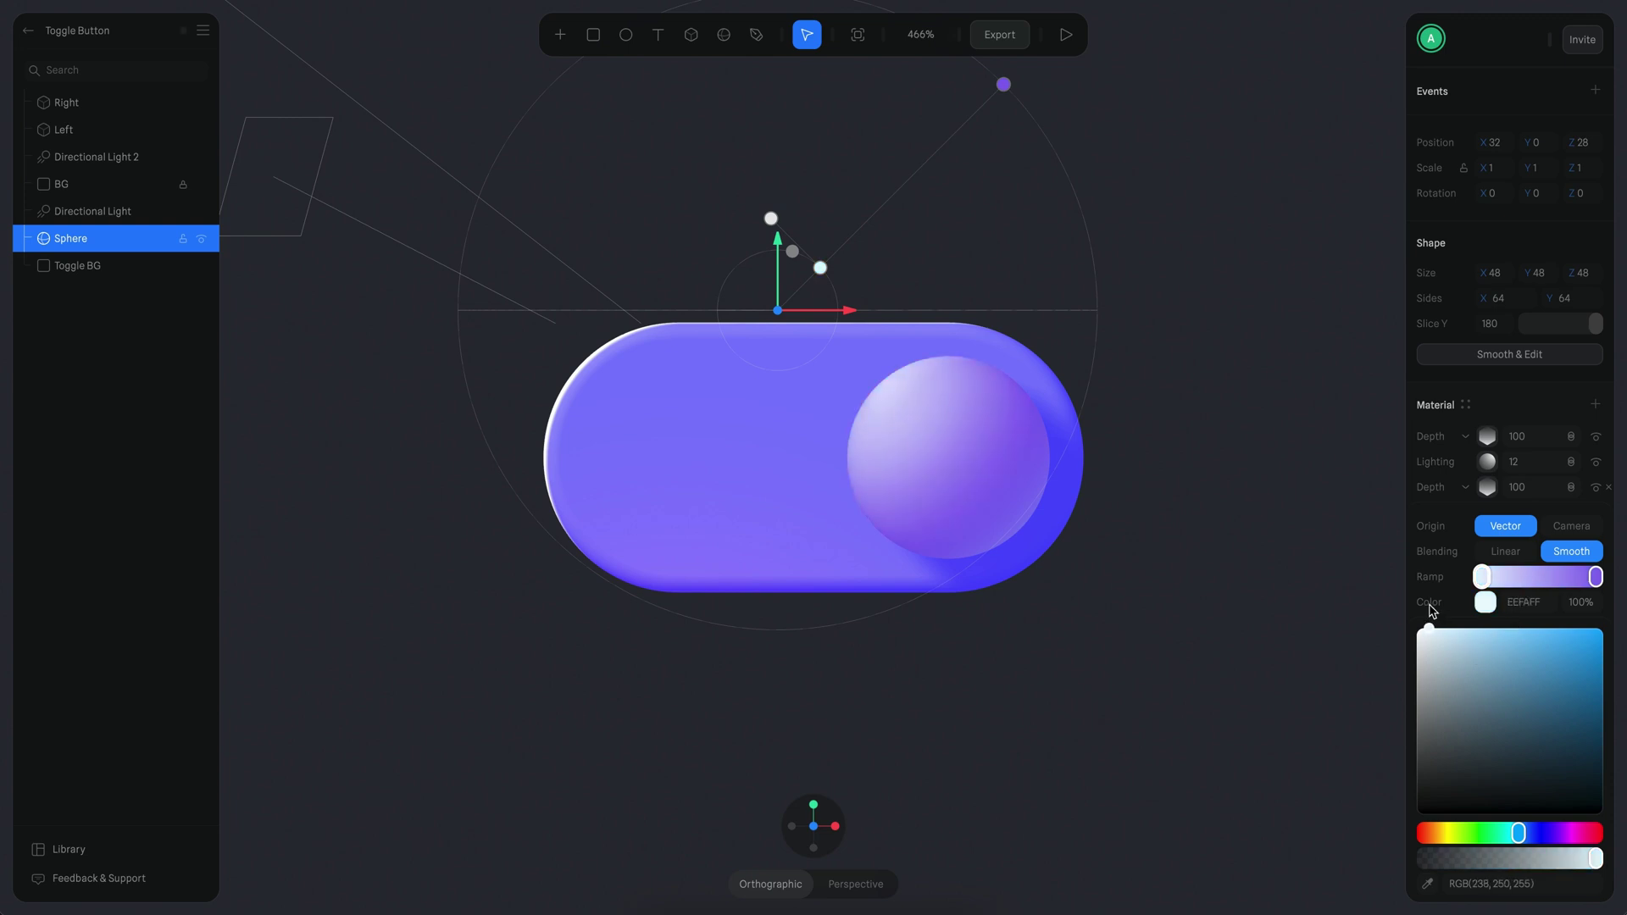
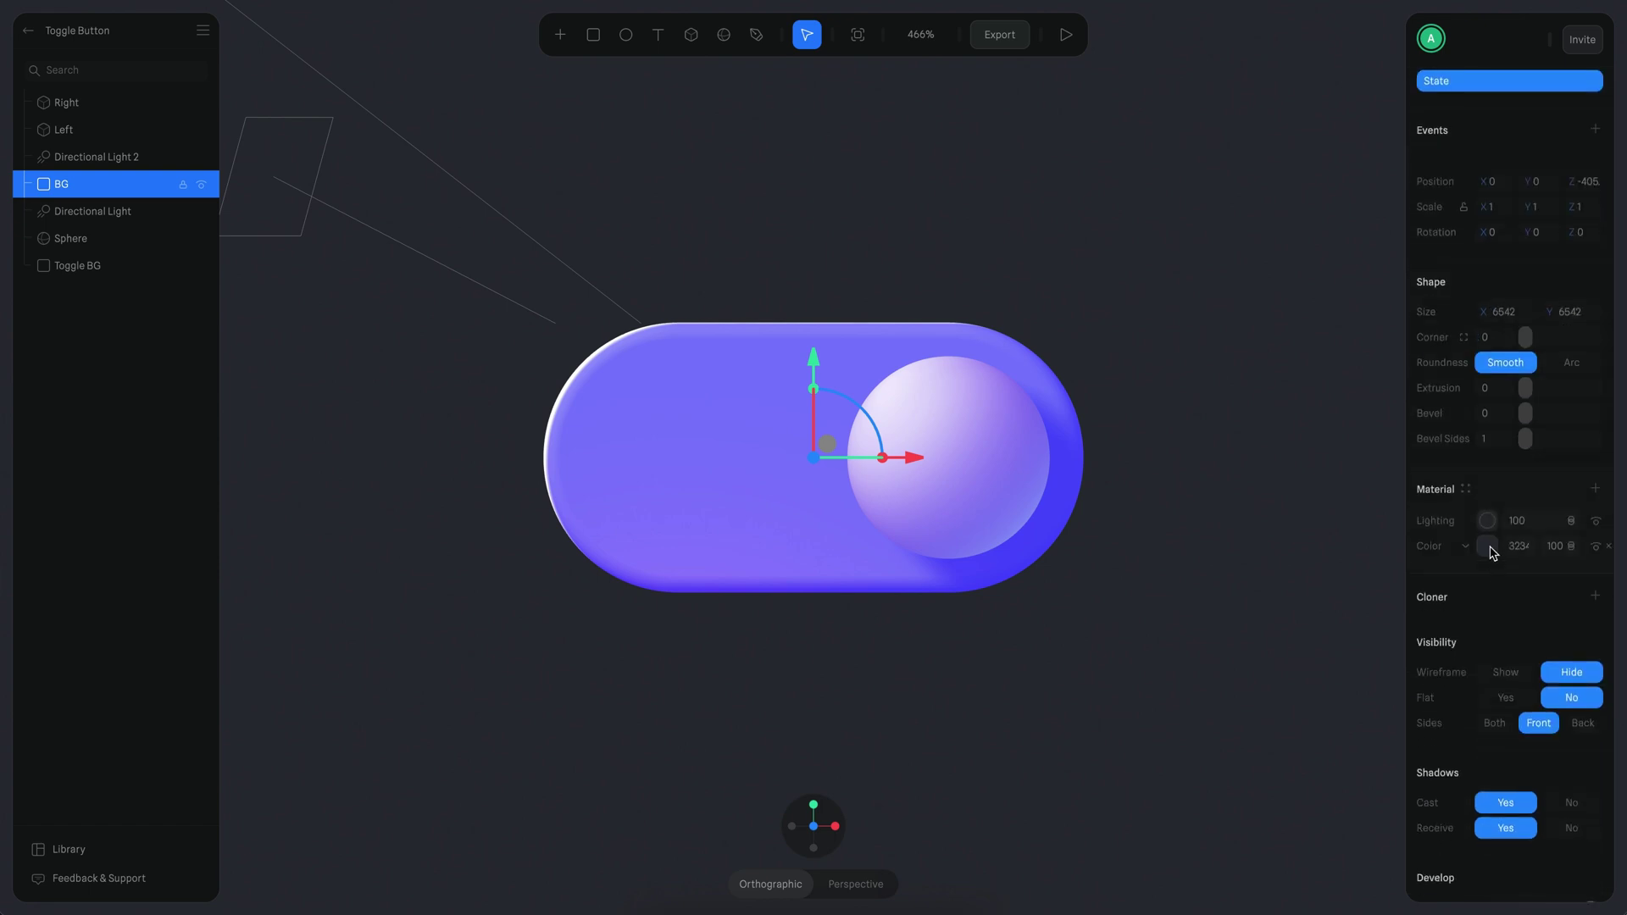
Set BG's material color in its State to light periwinkle and slightly lower Directional Light 2's intensity
{"action": "left_click", "coordinate": [1488, 546]}
{"action": "left_click_drag", "start_coordinate": [1454, 713], "coordinate": [1478, 562]}
{"action": "left_click_drag", "start_coordinate": [1539, 781], "coordinate": [1542, 779]}
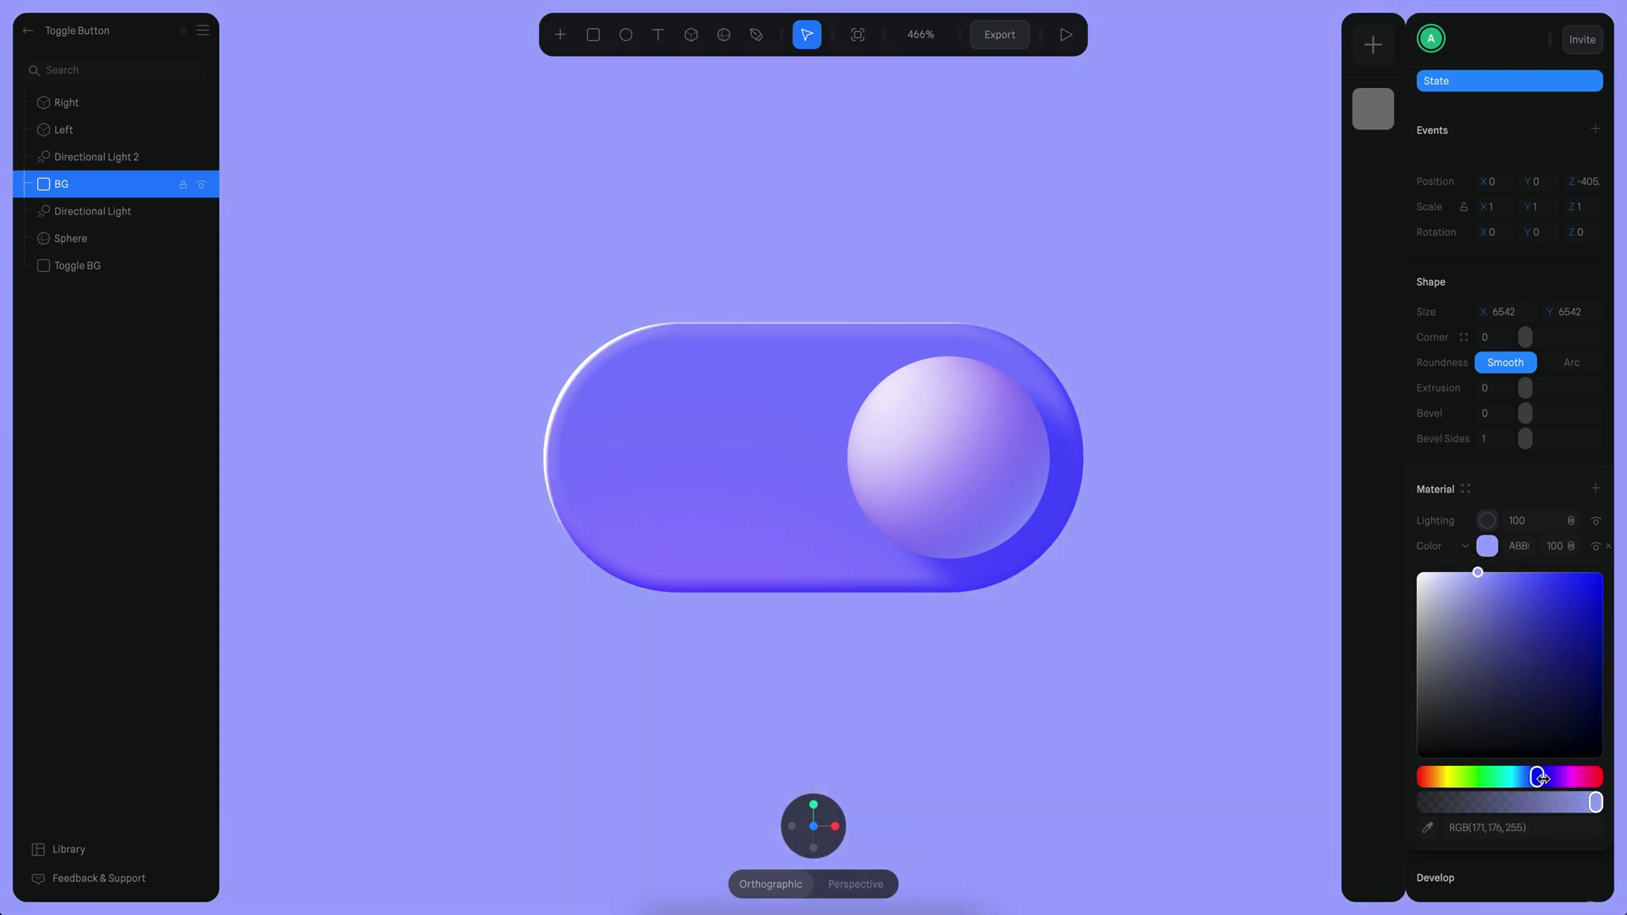
{"action": "left_click_drag", "start_coordinate": [1478, 573], "coordinate": [1465, 573]}
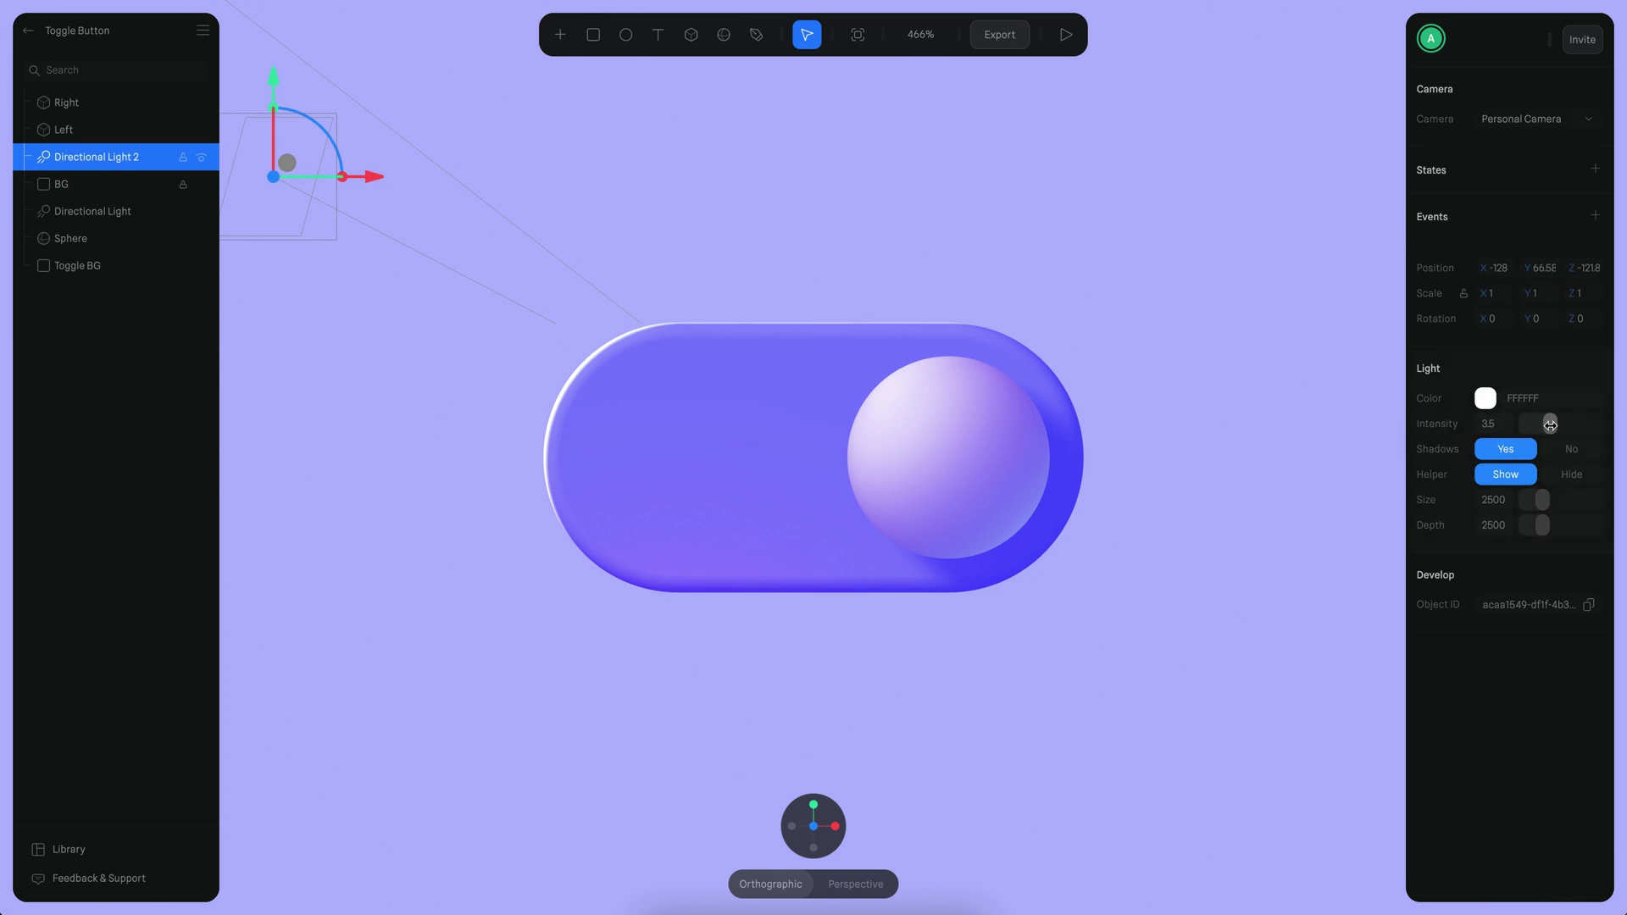
{"action": "left_click_drag", "start_coordinate": [1550, 424], "coordinate": [1540, 422]}
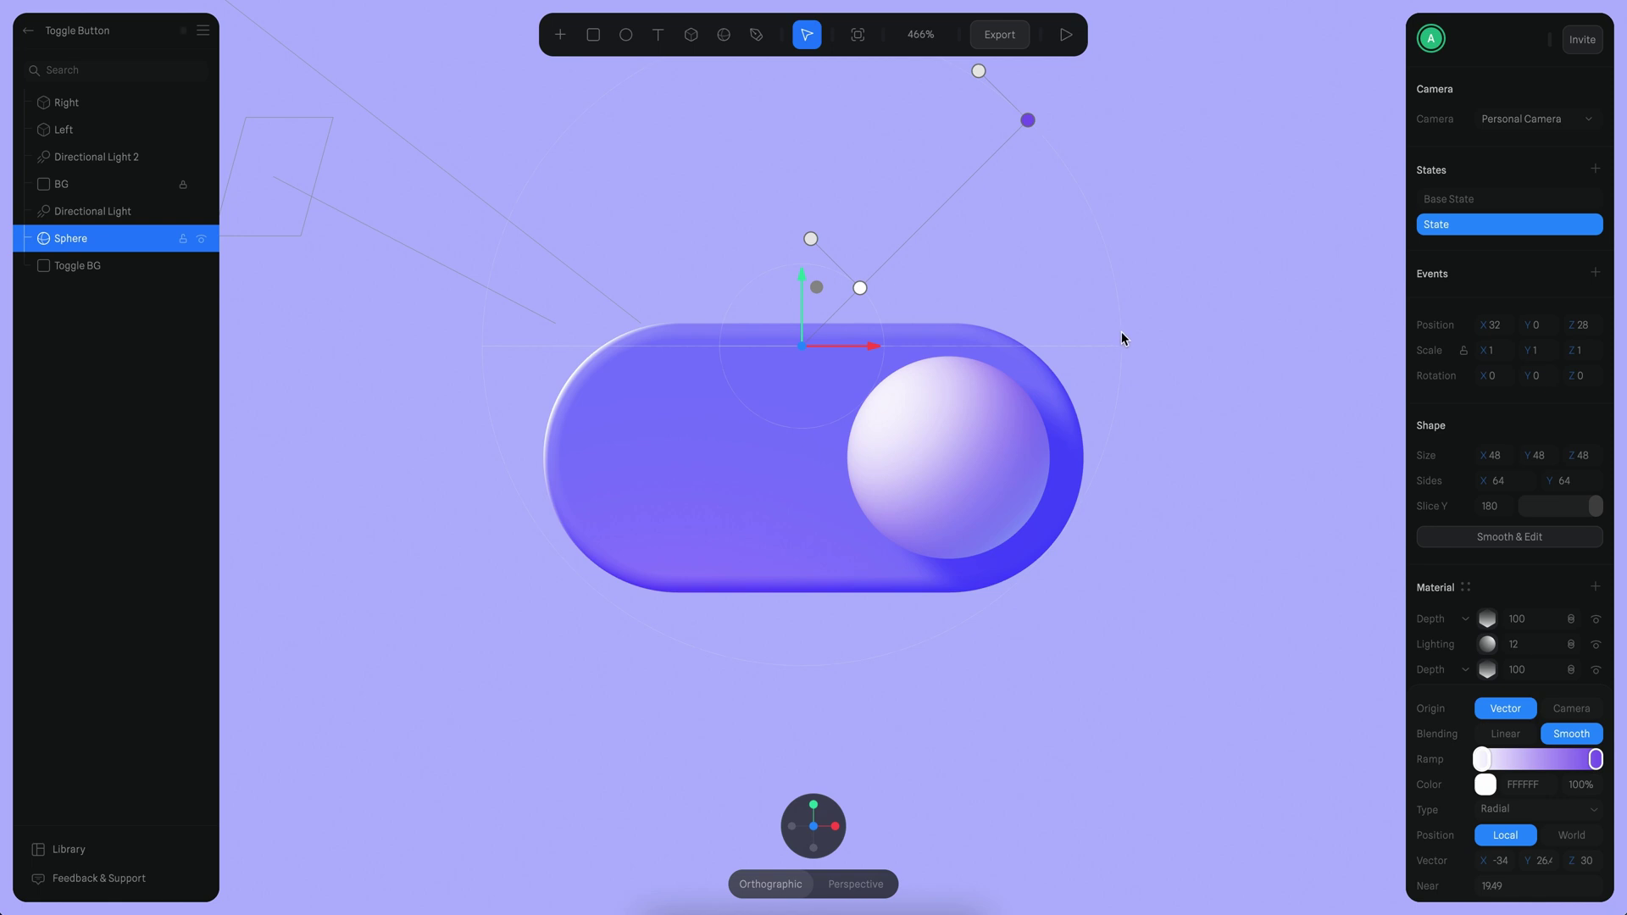
Preview the scene, trigger the toggle's right and left halves, and exit the preview
{"action": "left_click", "coordinate": [1066, 36]}
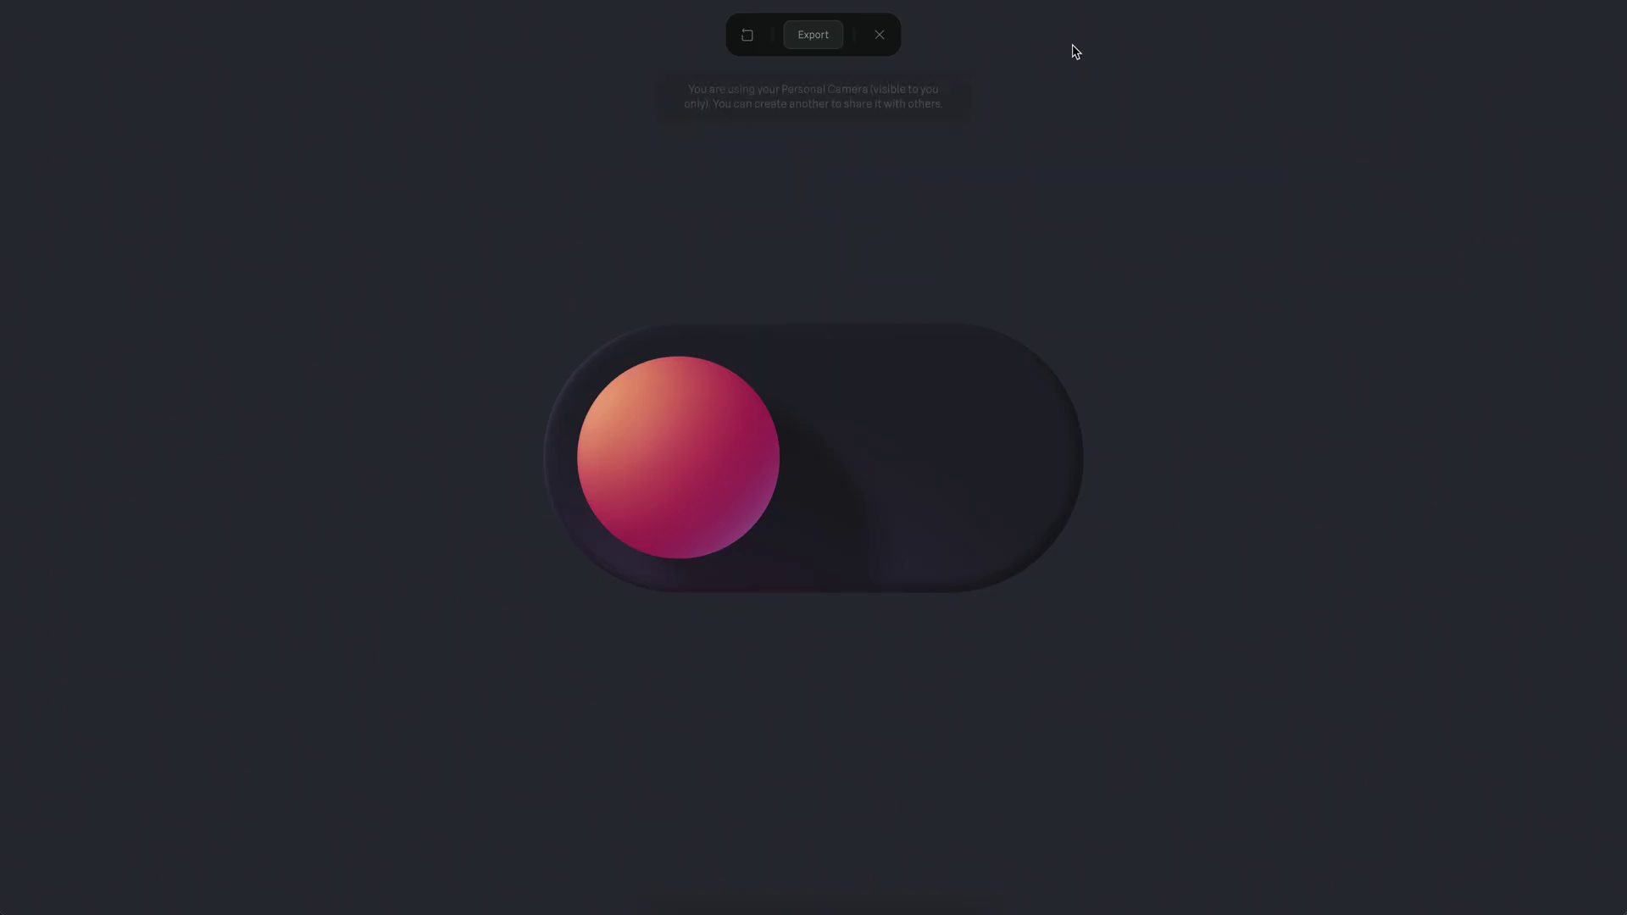
{"action": "left_click", "coordinate": [974, 460]}
{"action": "left_click", "coordinate": [684, 449]}
{"action": "left_click", "coordinate": [684, 449]}
{"action": "left_click", "coordinate": [880, 34]}
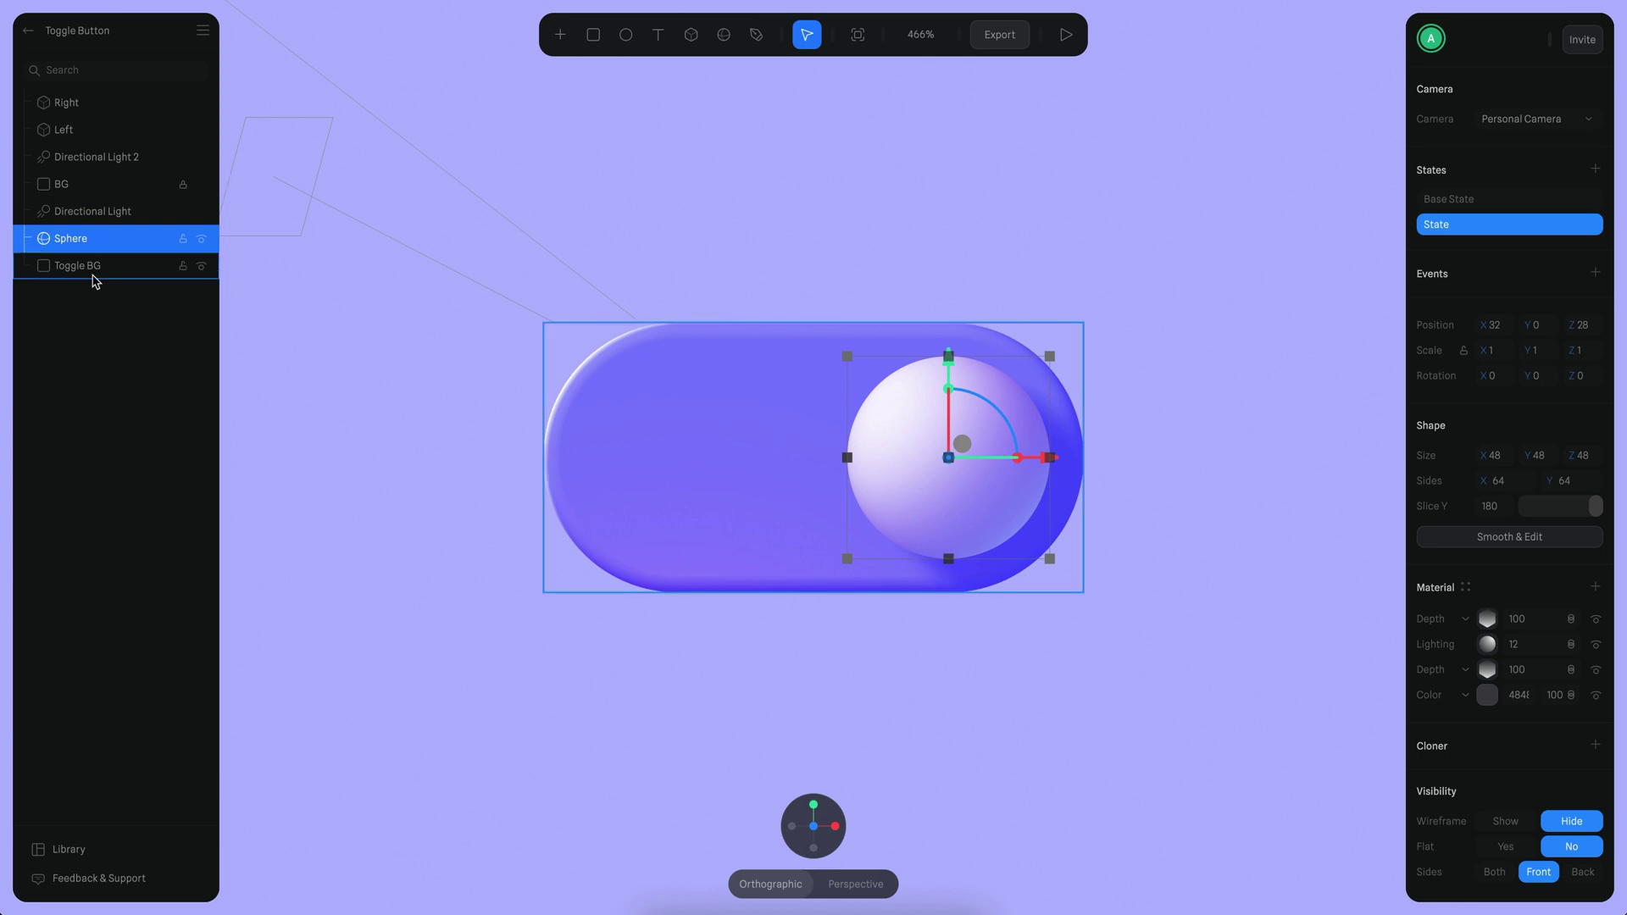
Add BG to the Left cube's Mouse down event, targeting State with a Linear transition of 0.30 s duration
{"action": "left_click", "coordinate": [89, 129]}
{"action": "left_click", "coordinate": [1507, 588]}
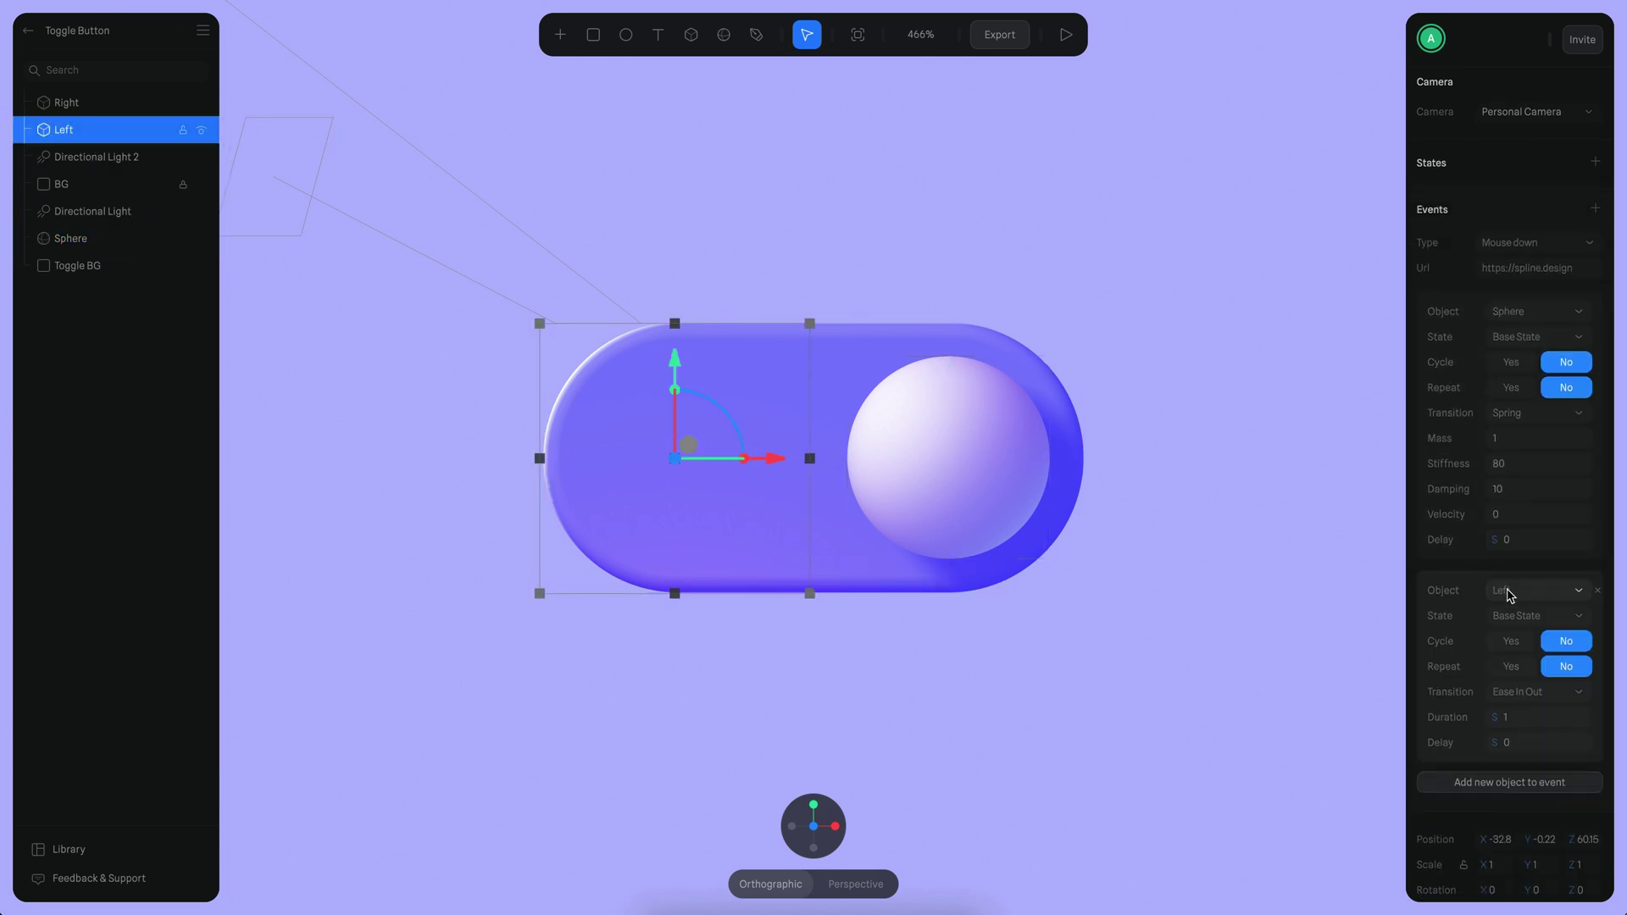
{"action": "scroll", "coordinate": [1533, 581], "scroll_direction": "down", "scroll_amount": 1}
{"action": "left_click", "coordinate": [1536, 577]}
{"action": "left_click", "coordinate": [1523, 585]}
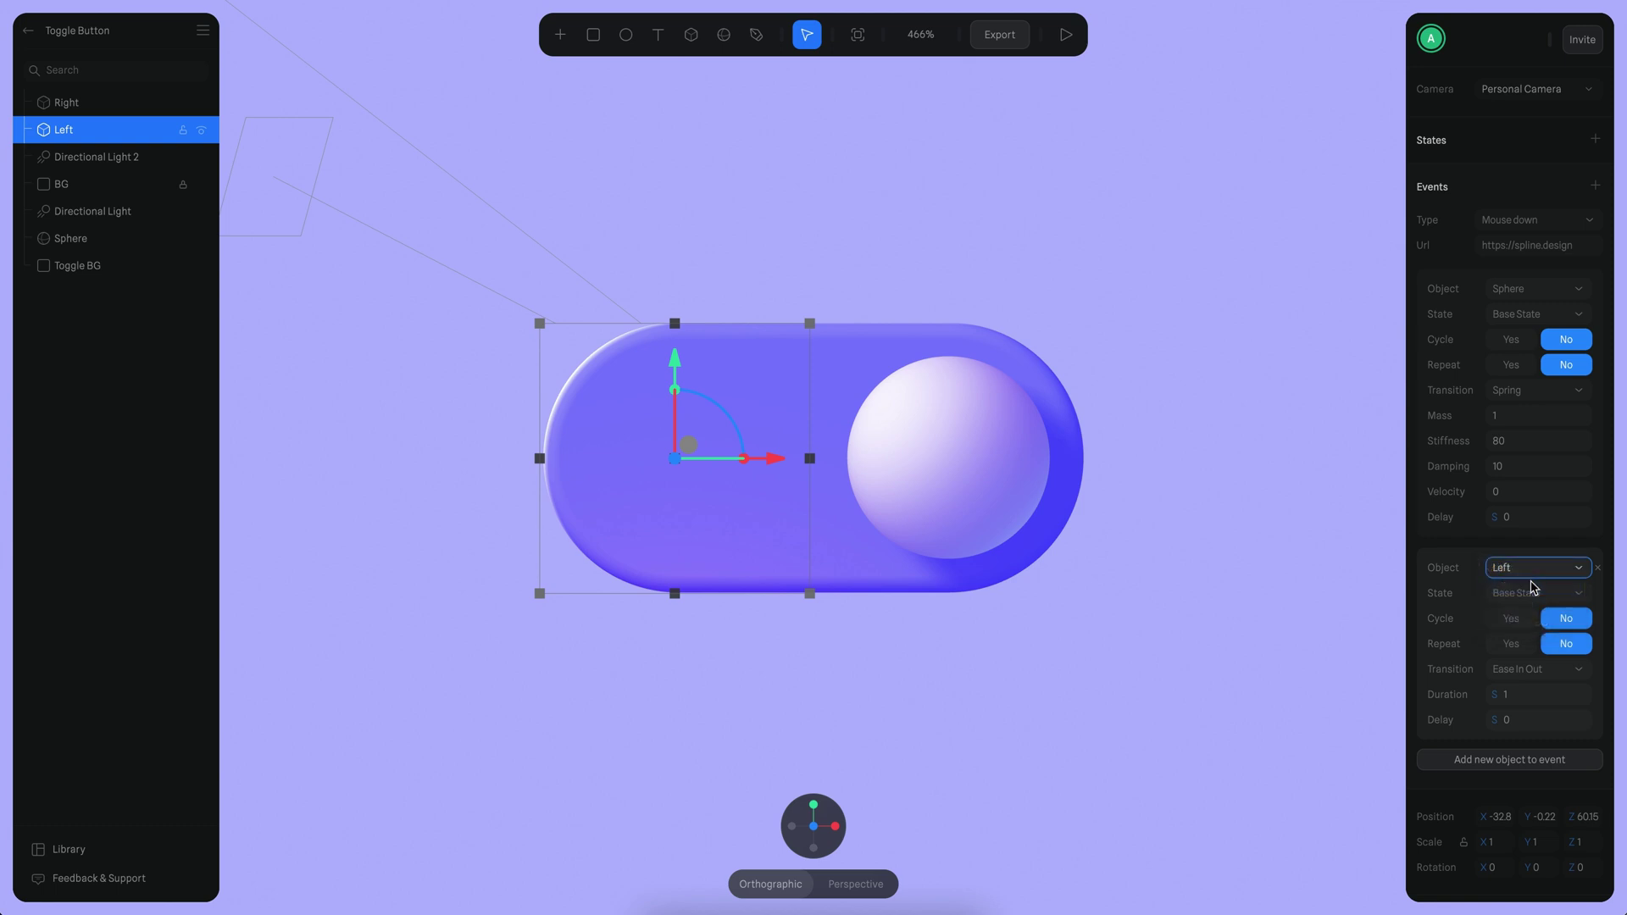
{"action": "left_click", "coordinate": [1540, 593]}
{"action": "left_click", "coordinate": [1523, 613]}
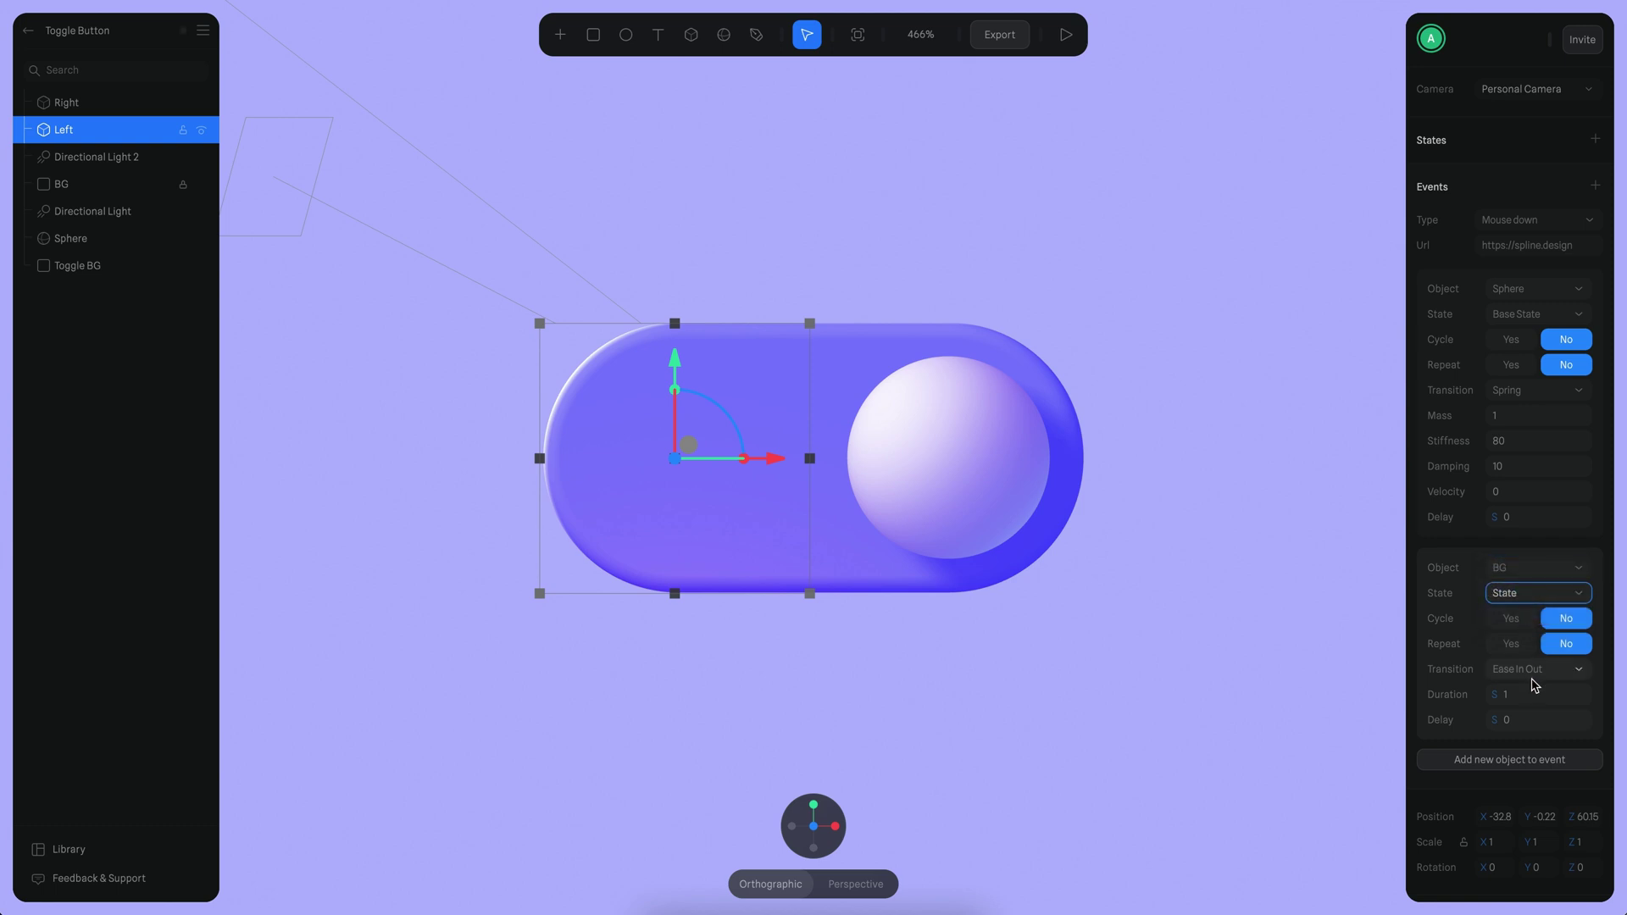
{"action": "left_click", "coordinate": [1530, 676]}
{"action": "left_click", "coordinate": [1522, 619]}
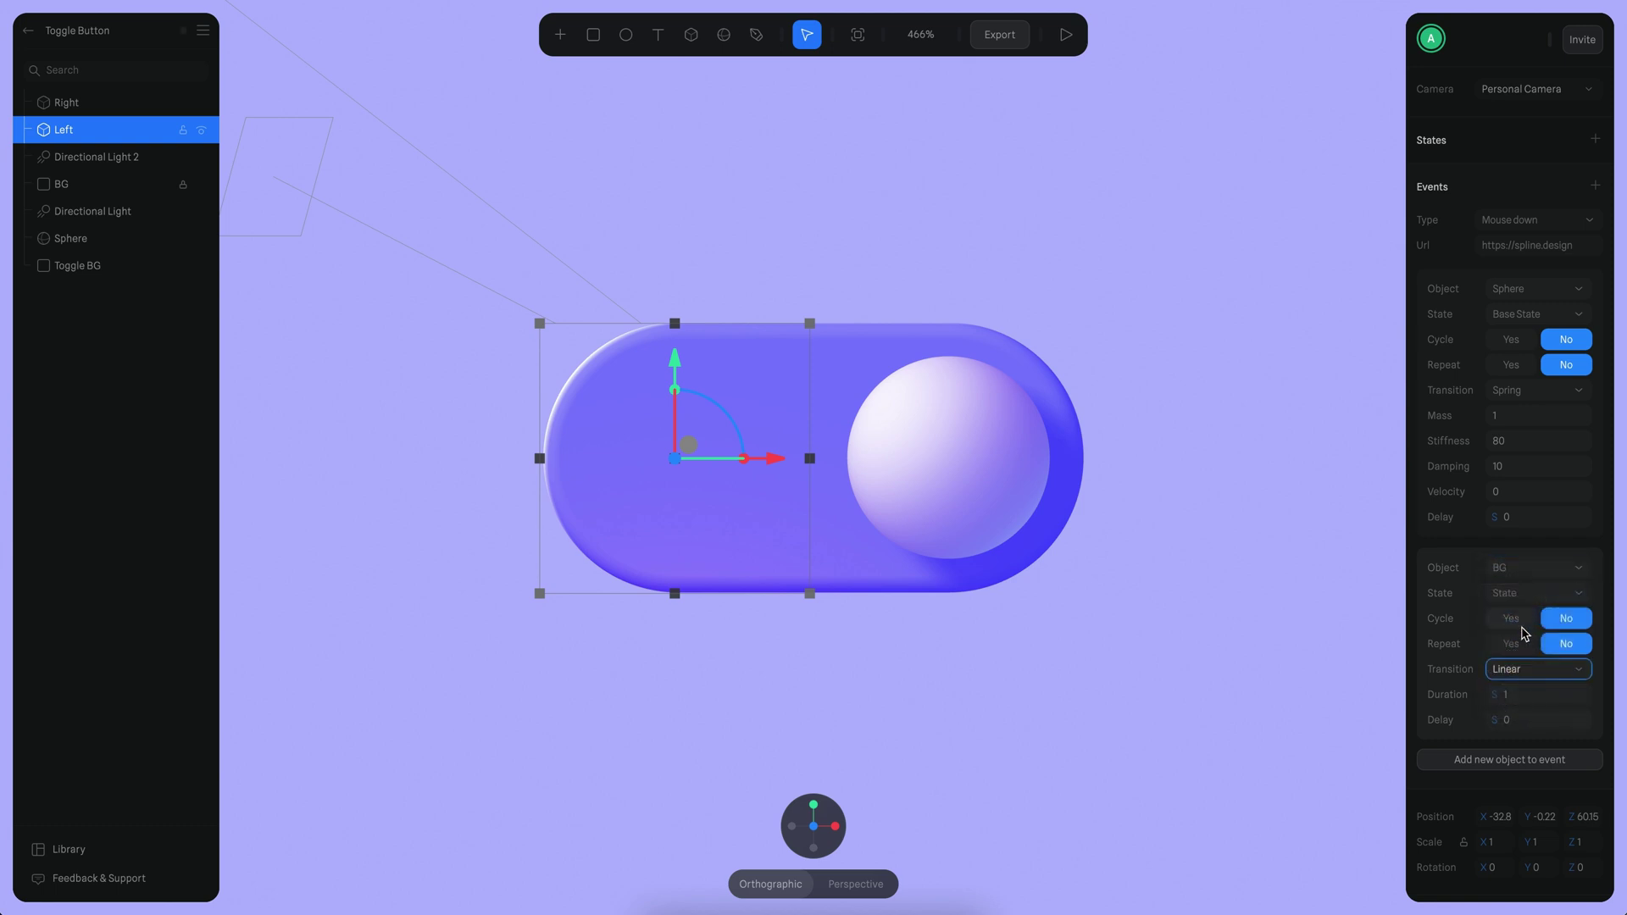
{"action": "left_click", "coordinate": [1530, 700]}
{"action": "key", "text": "Return"}
Add Toggle BG to the Left cube's Mouse down event, targeting State with a Spring transition
{"action": "left_click", "coordinate": [1509, 759]}
{"action": "scroll", "coordinate": [1518, 509], "scroll_direction": "down", "scroll_amount": 5}
{"action": "left_click", "coordinate": [1535, 343]}
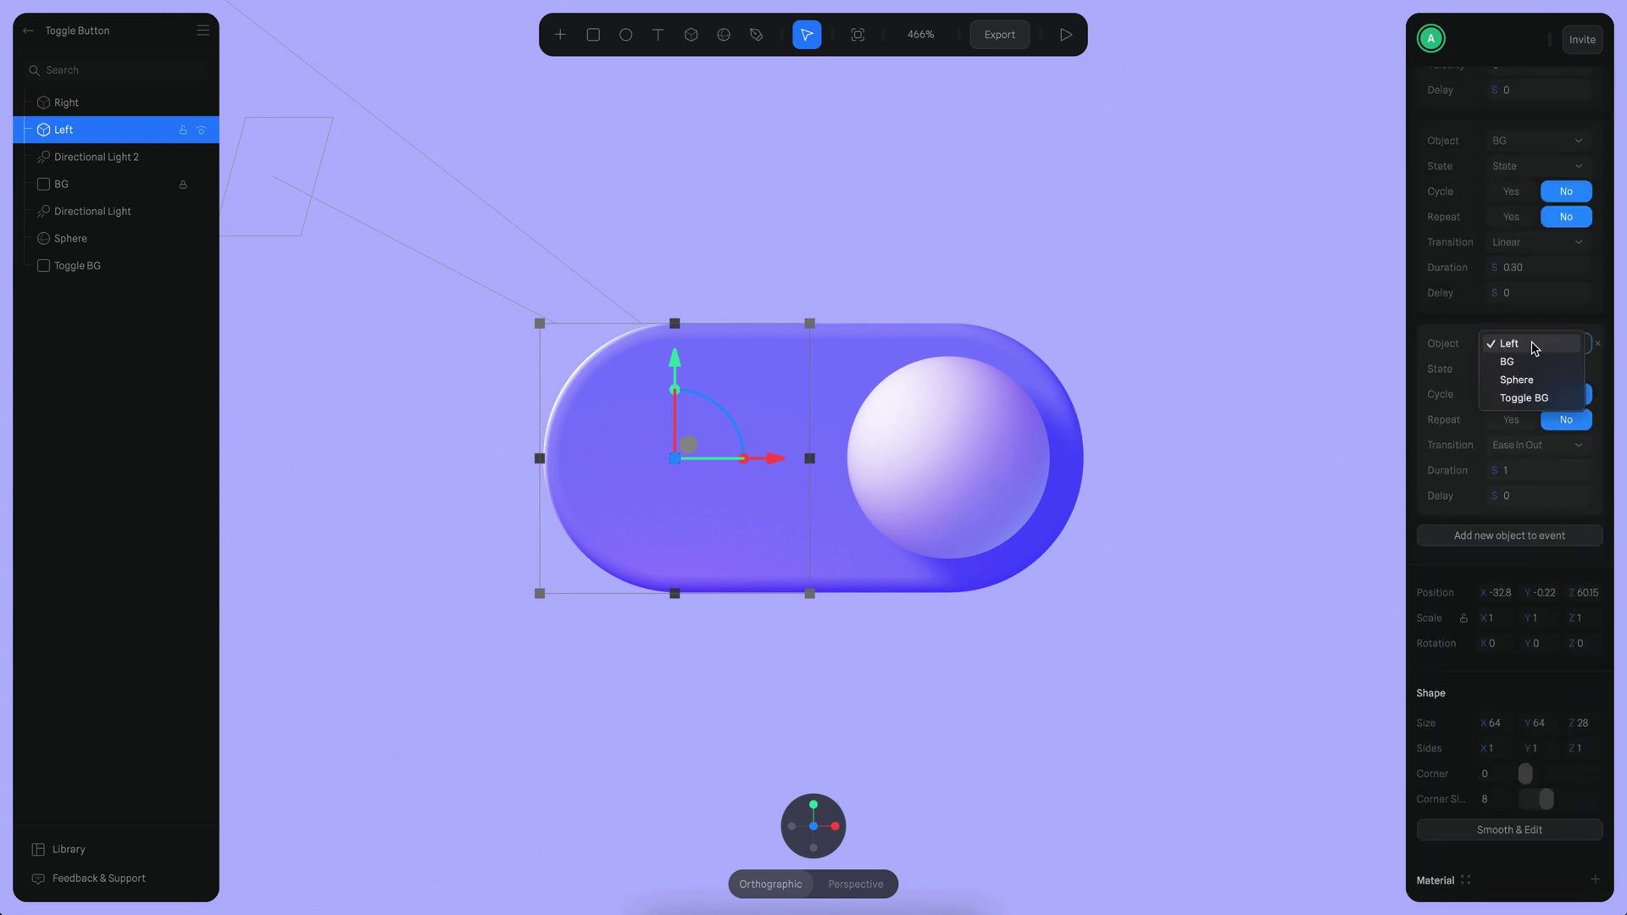
{"action": "left_click", "coordinate": [1524, 397]}
{"action": "left_click", "coordinate": [1527, 370]}
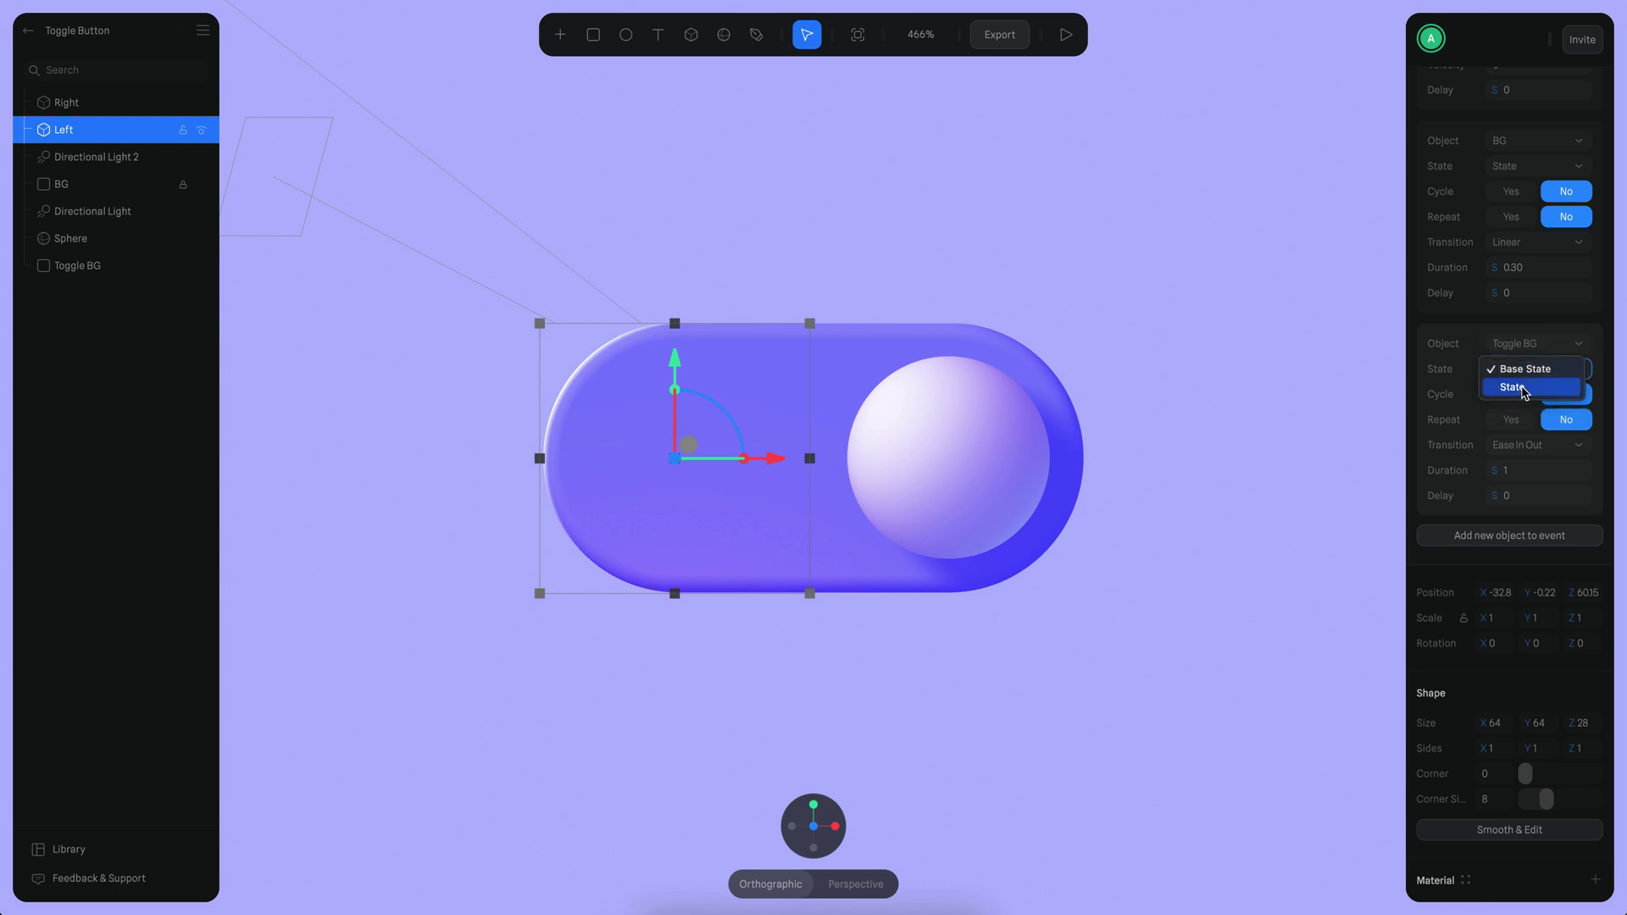
{"action": "left_click", "coordinate": [1518, 388]}
{"action": "left_click", "coordinate": [1535, 447]}
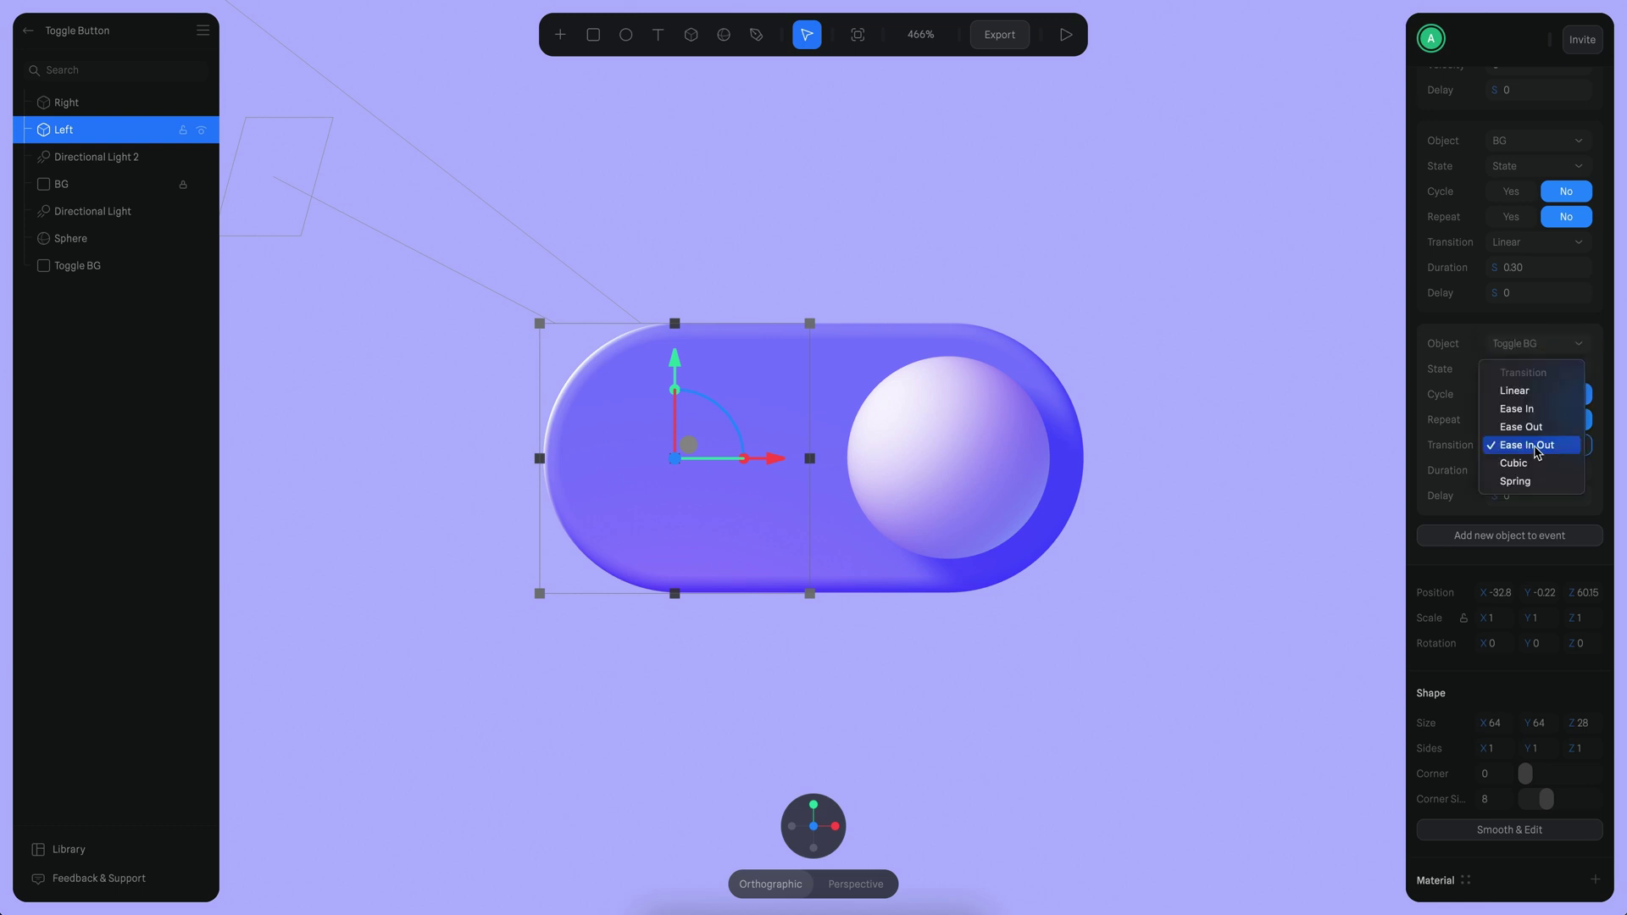
{"action": "left_click", "coordinate": [1525, 481]}
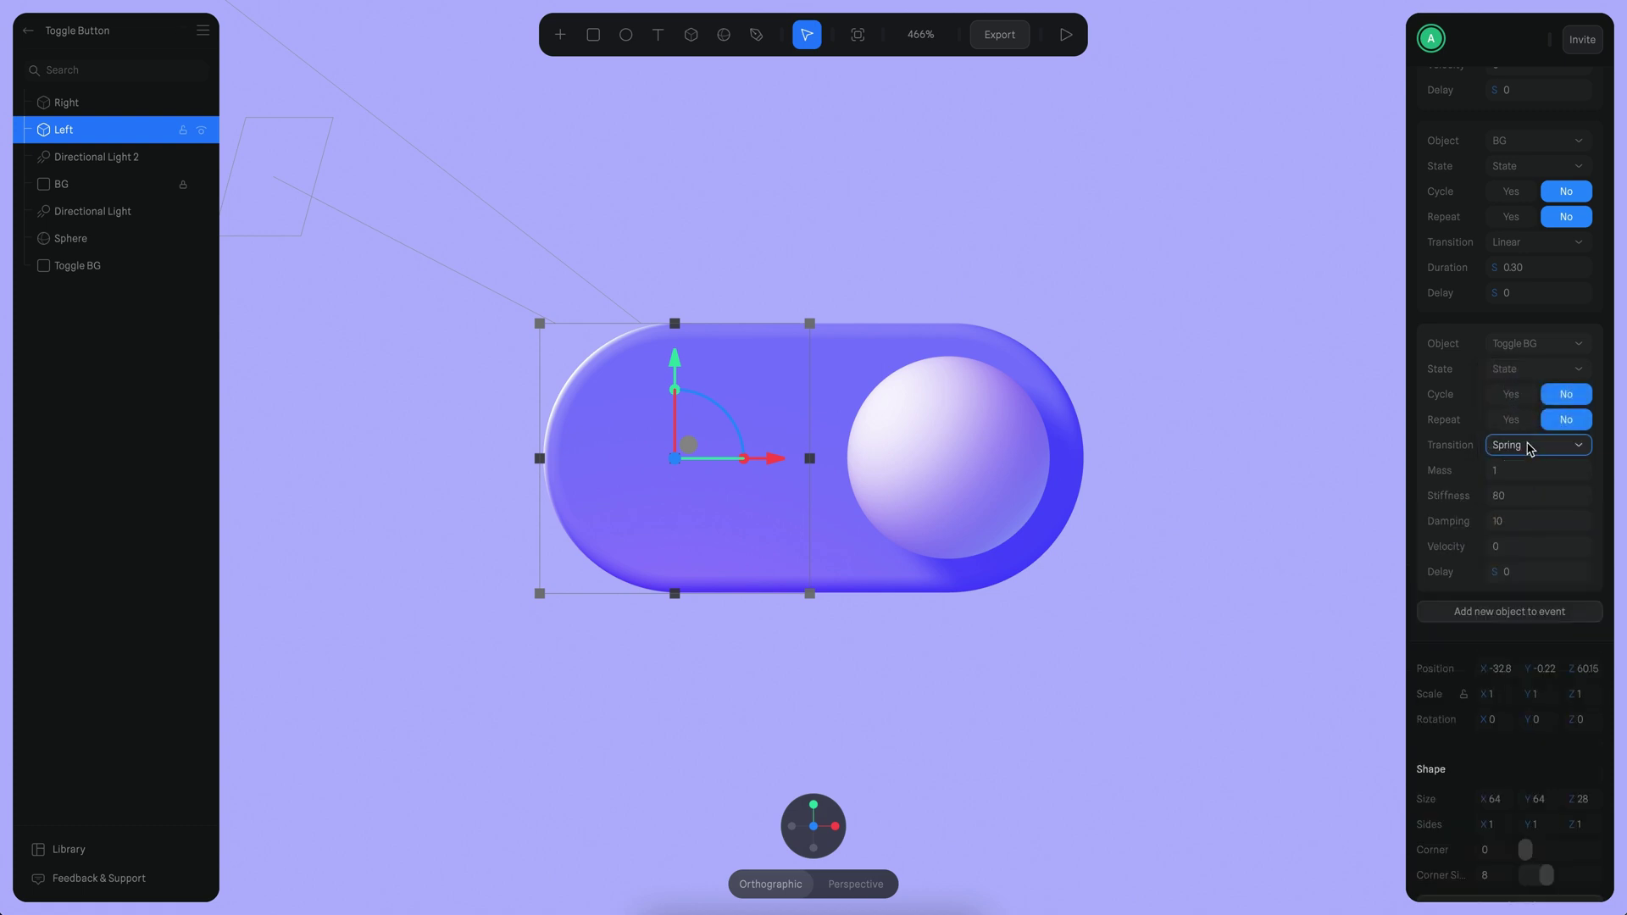
Add BG to the Right cube's Mouse down event with a Linear transition and a duration of 0.3 s
{"action": "left_click", "coordinate": [117, 103]}
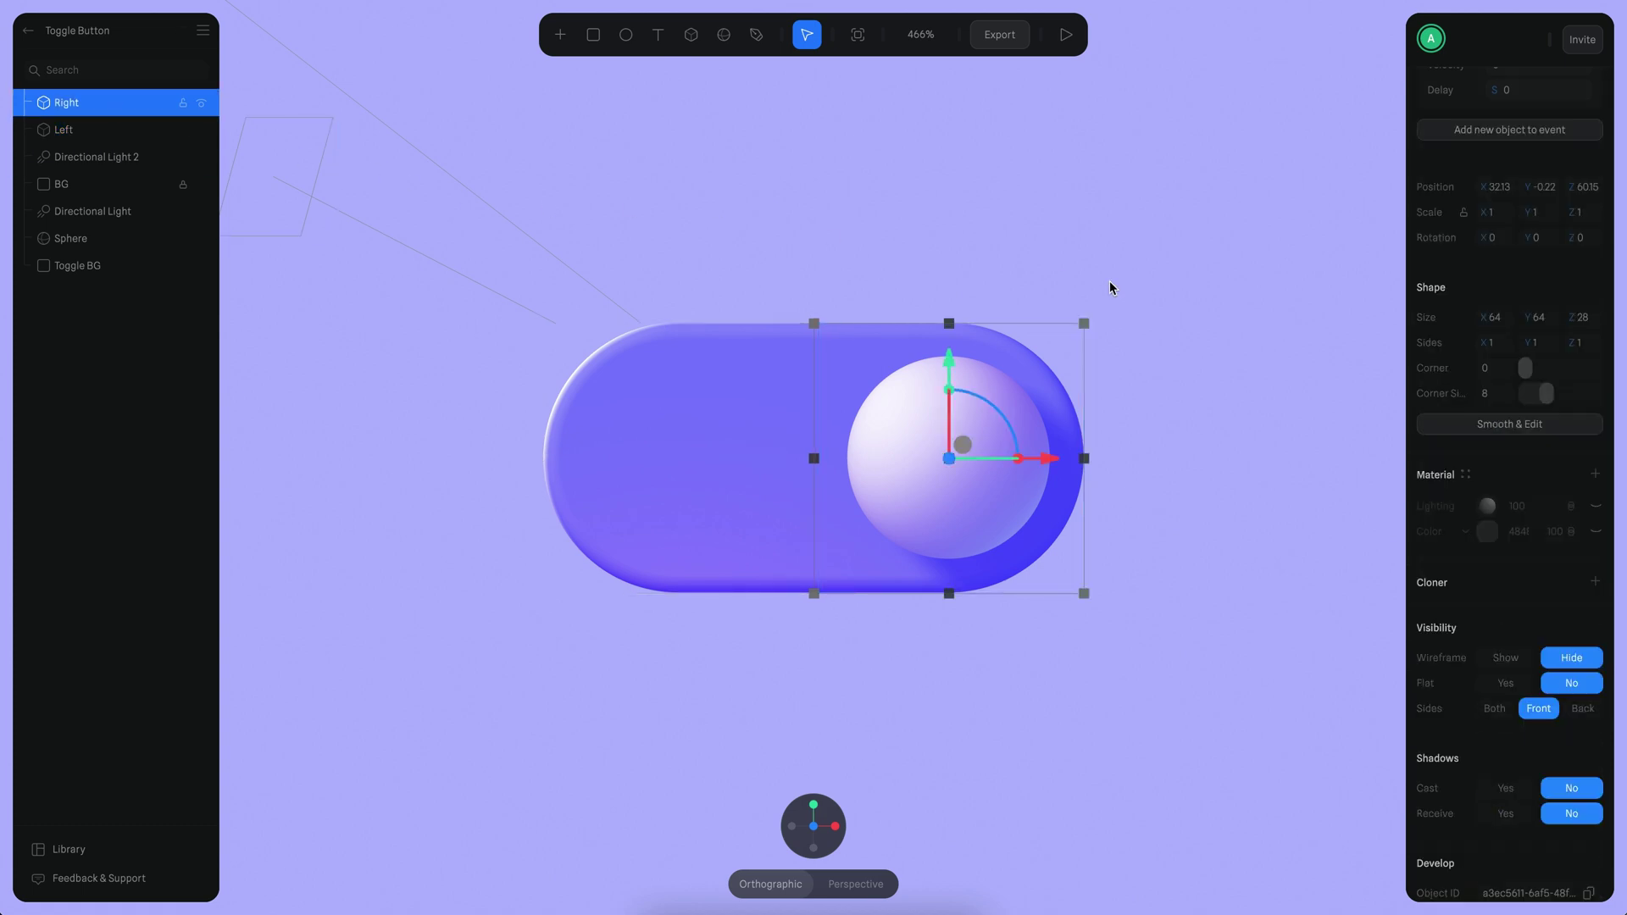
{"action": "scroll", "coordinate": [1517, 406], "scroll_direction": "up", "scroll_amount": 5}
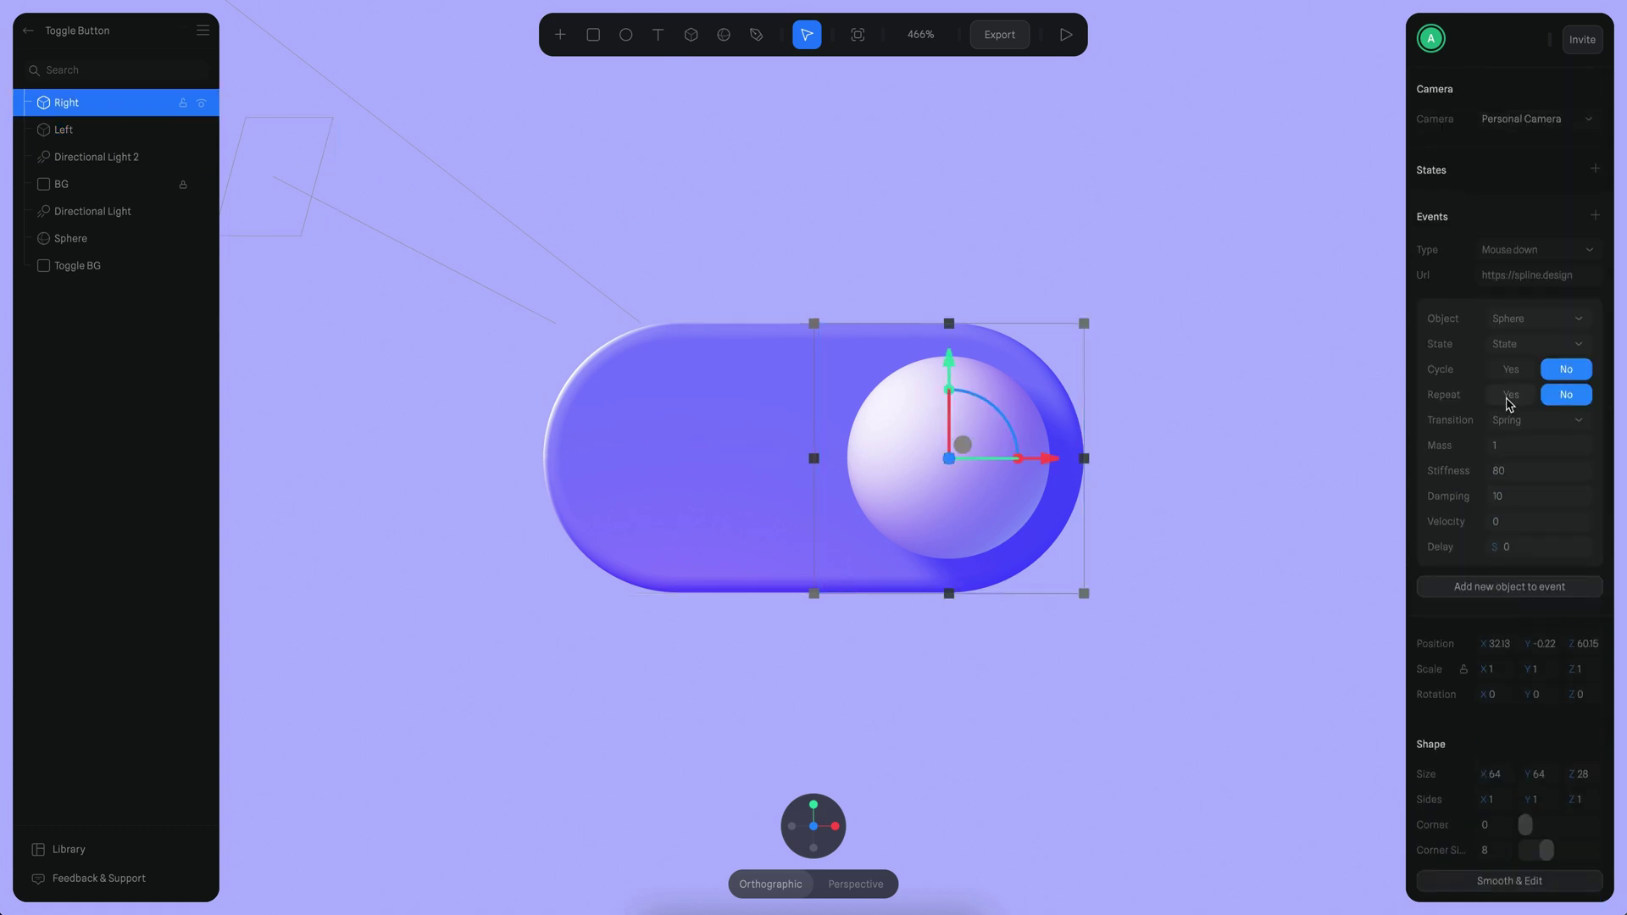
{"action": "left_click", "coordinate": [1516, 584]}
{"action": "left_click", "coordinate": [1518, 600]}
{"action": "left_click", "coordinate": [1517, 617]}
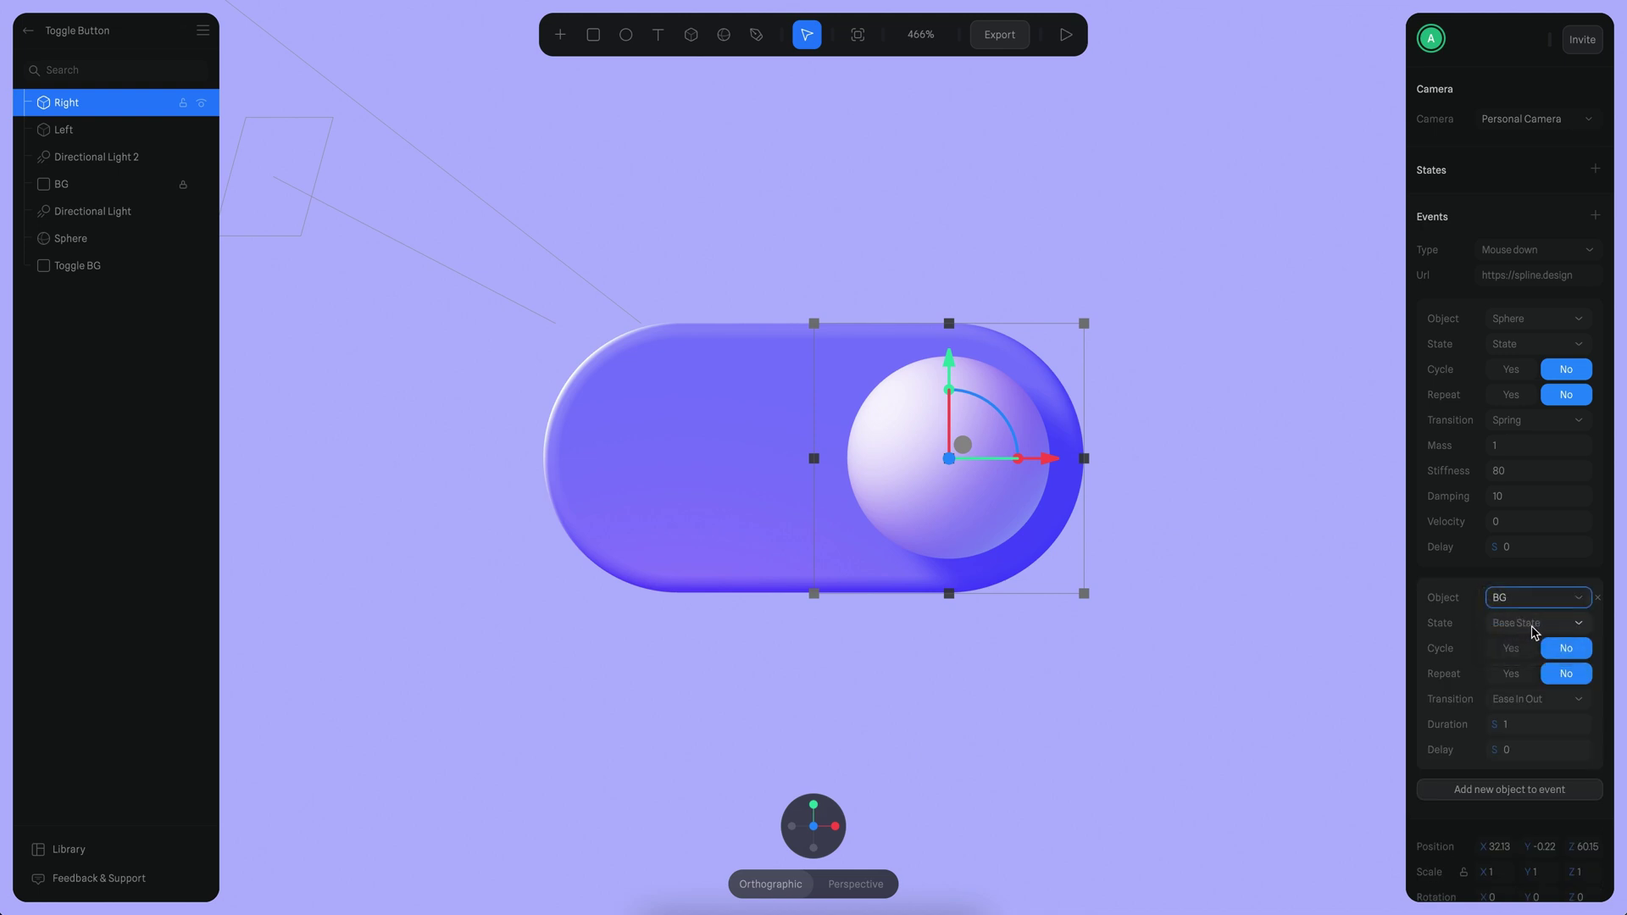
{"action": "left_click", "coordinate": [1525, 702]}
{"action": "left_click", "coordinate": [1526, 650]}
{"action": "left_click", "coordinate": [1532, 730]}
{"action": "type", "text": "0.3"}
{"action": "key", "text": "Return"}
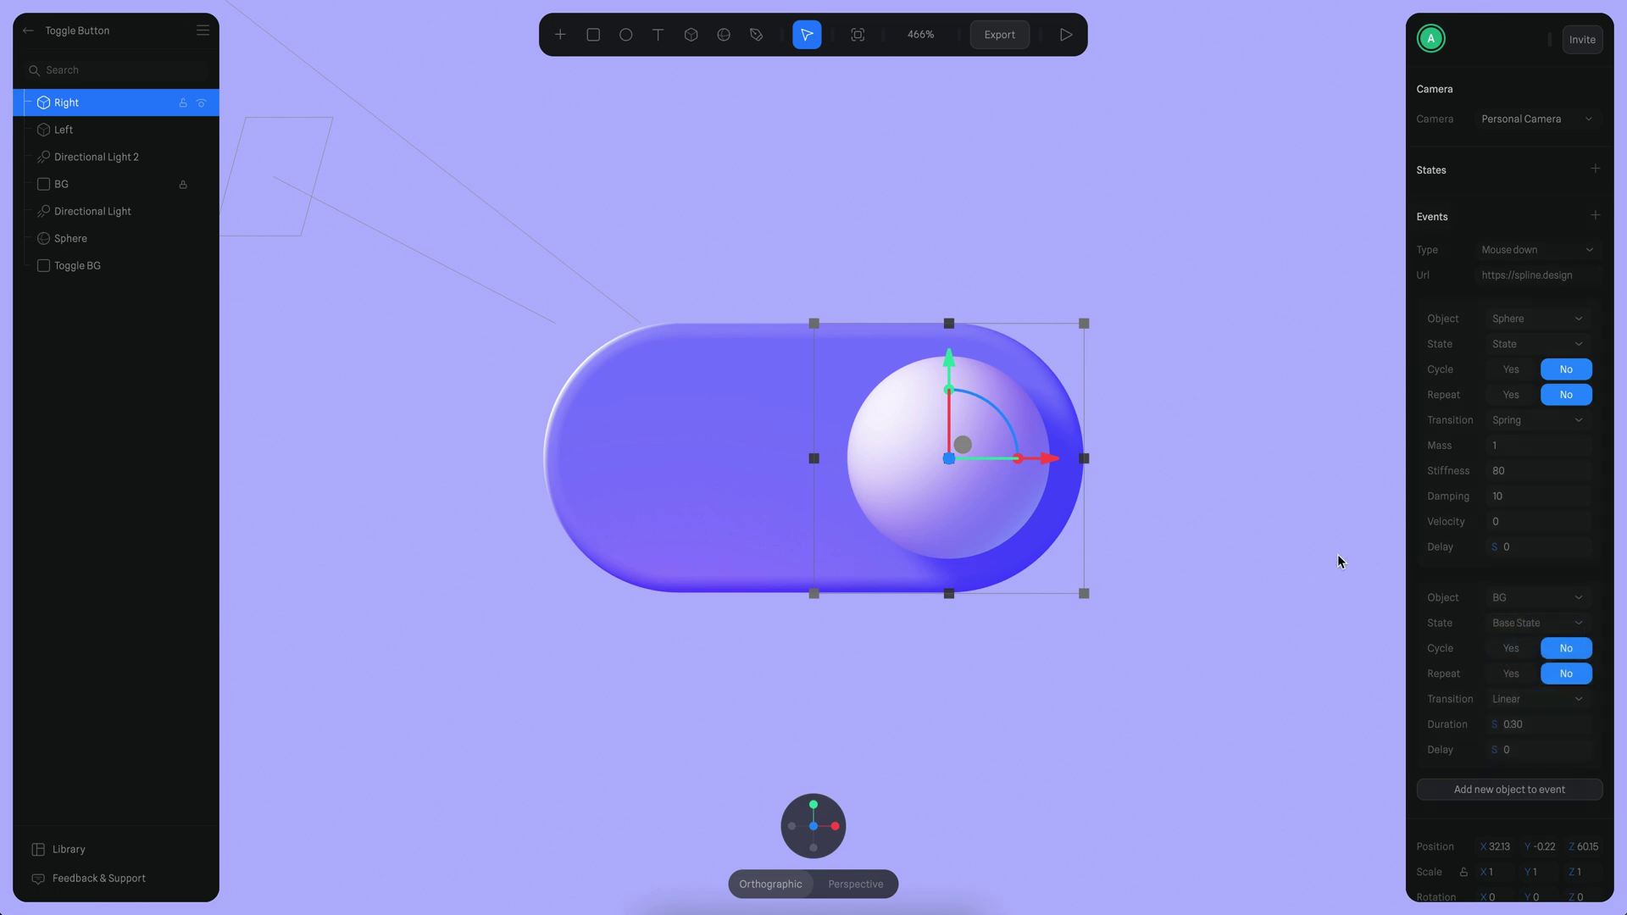
Add Toggle BG to the Right cube's Mouse down event with a Spring transition
{"action": "left_click", "coordinate": [1493, 791]}
{"action": "left_click", "coordinate": [1521, 670]}
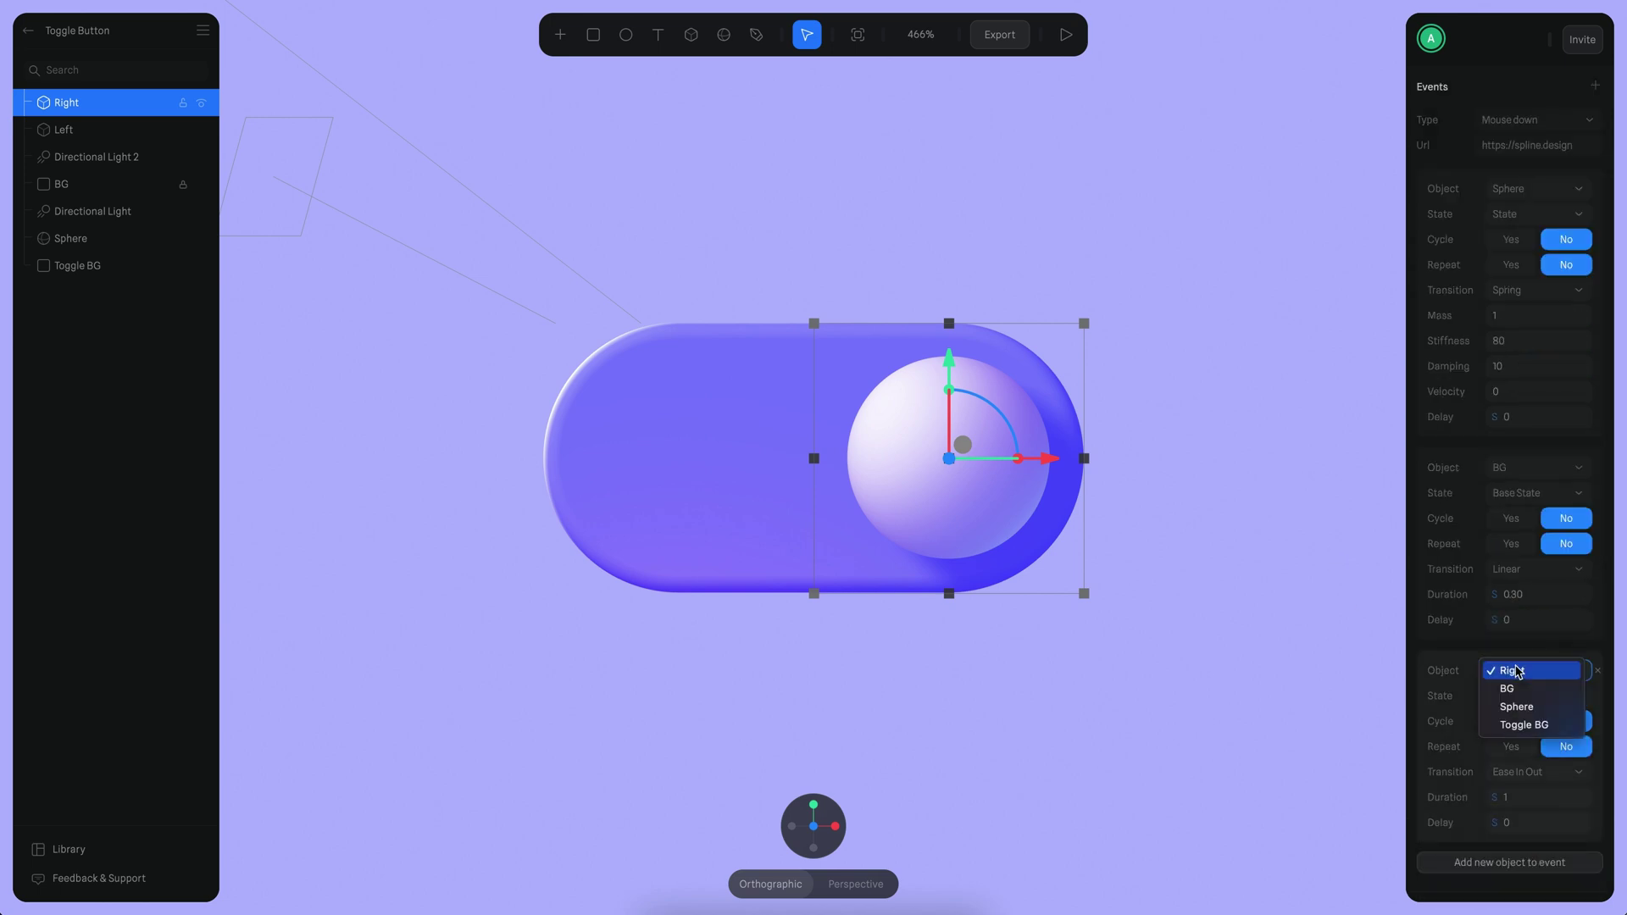
{"action": "left_click", "coordinate": [1525, 725]}
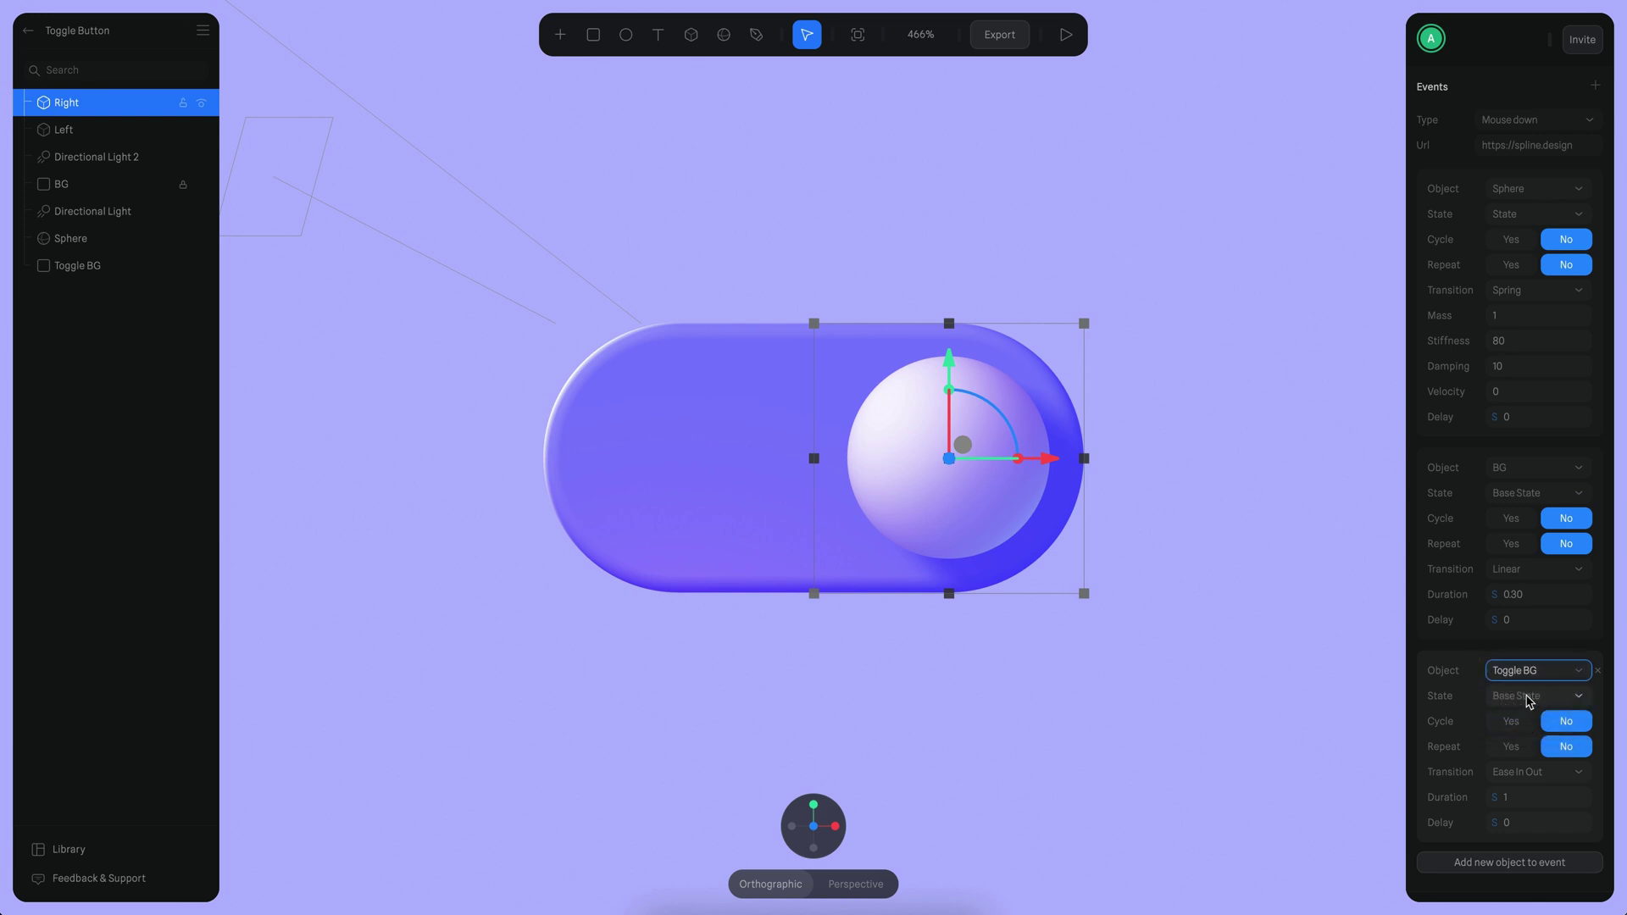
{"action": "left_click", "coordinate": [1525, 772]}
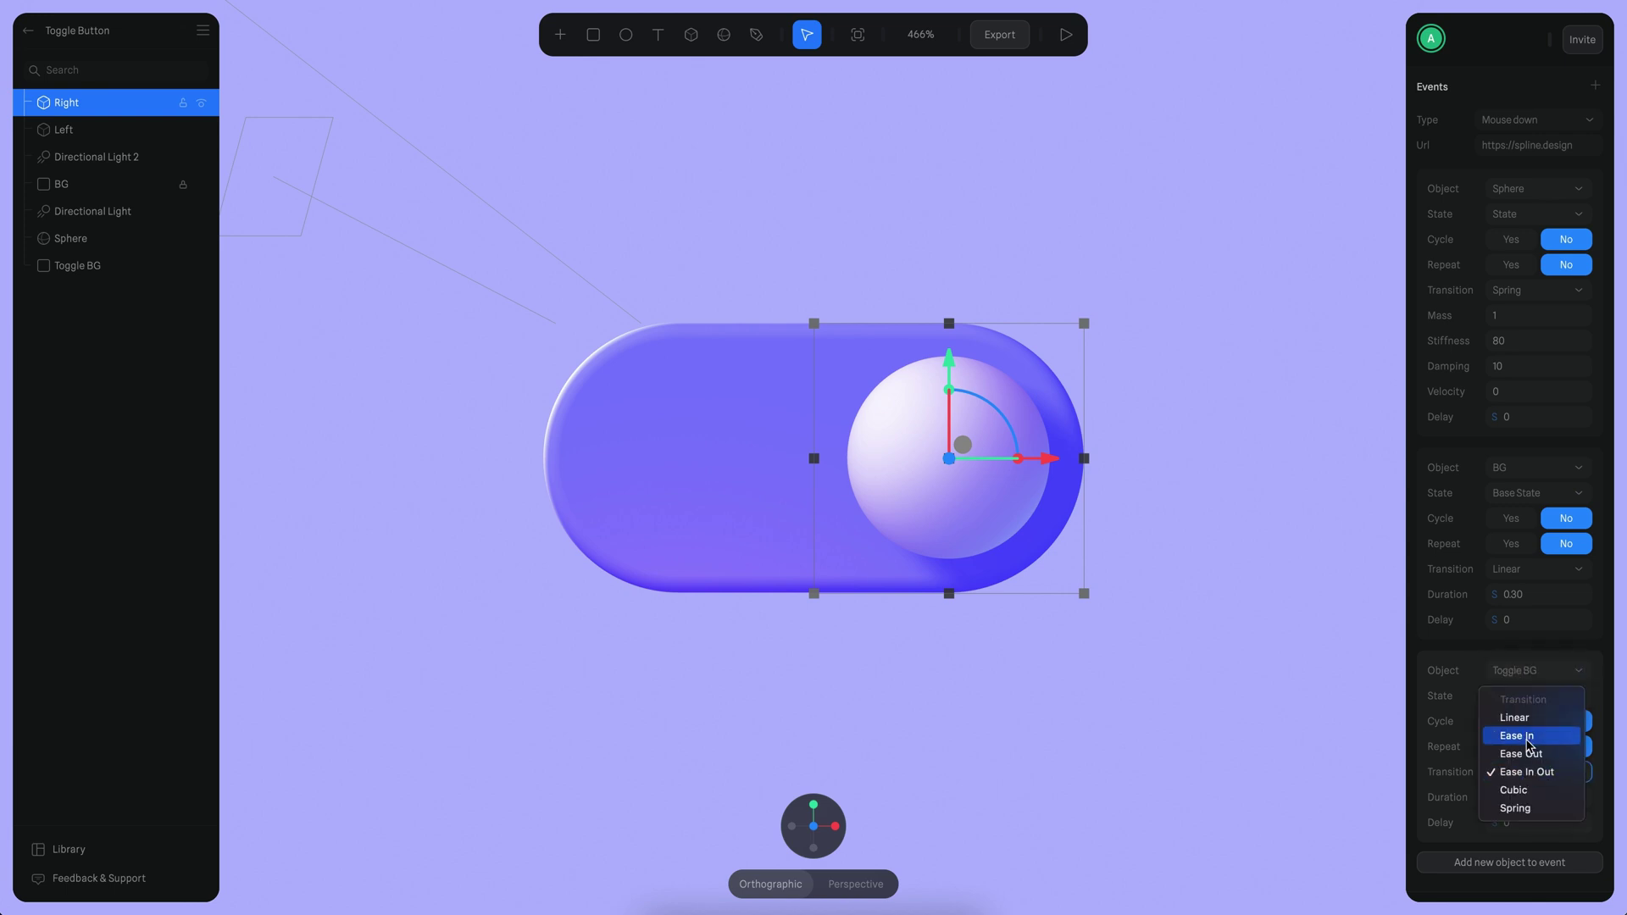
{"action": "left_click", "coordinate": [1517, 807]}
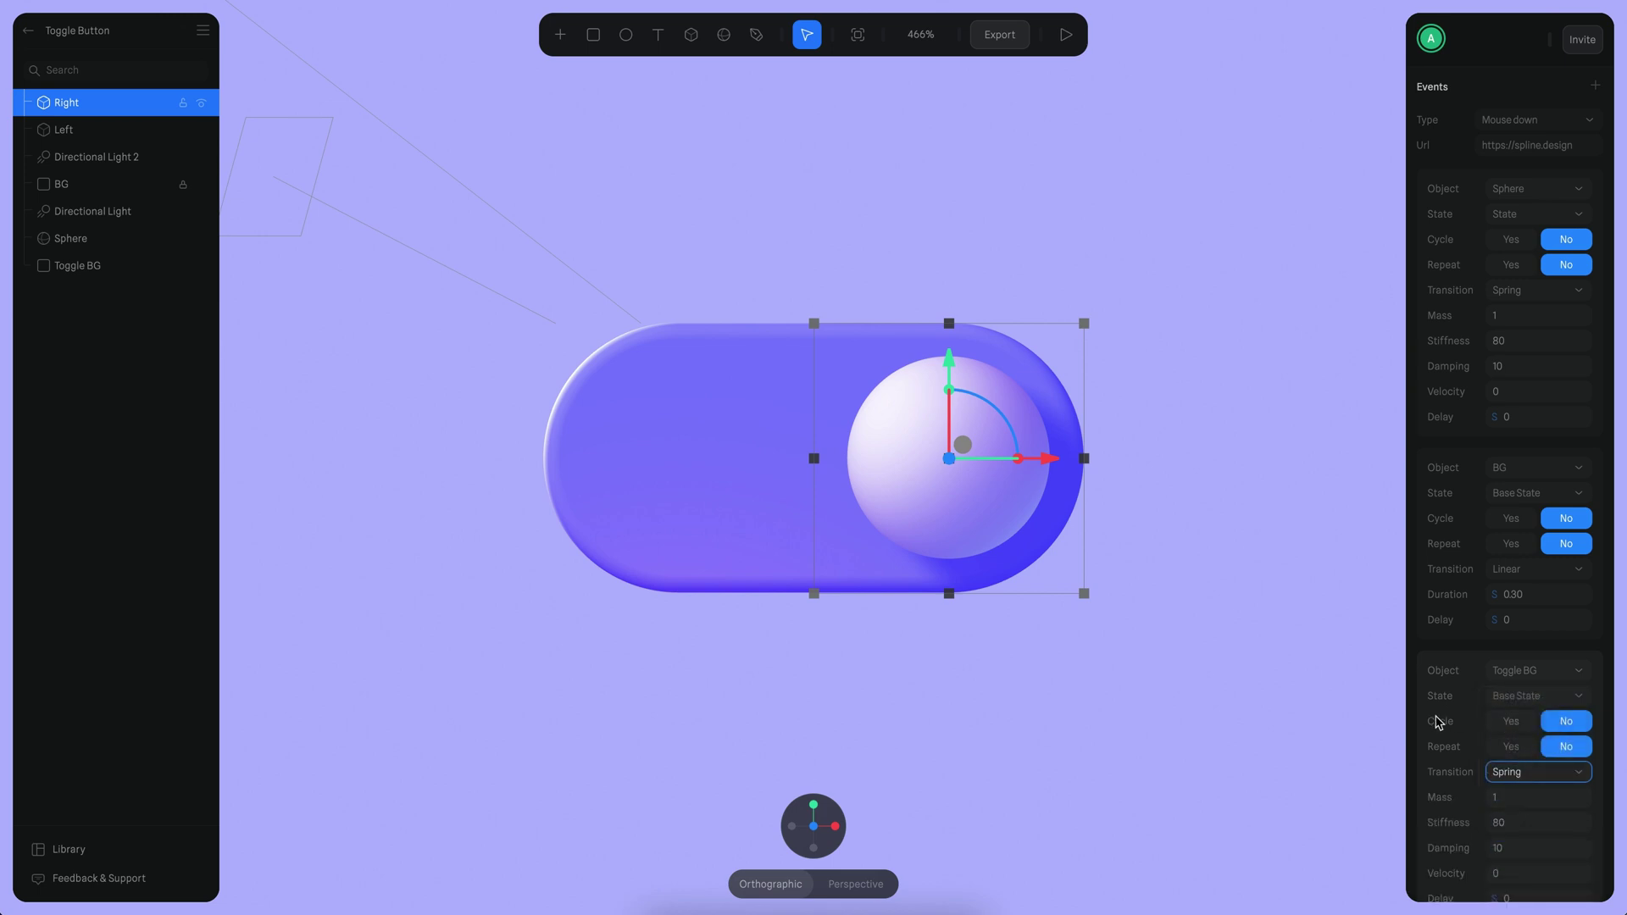
{"action": "scroll", "coordinate": [1436, 716], "scroll_direction": "down", "scroll_amount": 5}
{"action": "left_click", "coordinate": [1229, 617]}
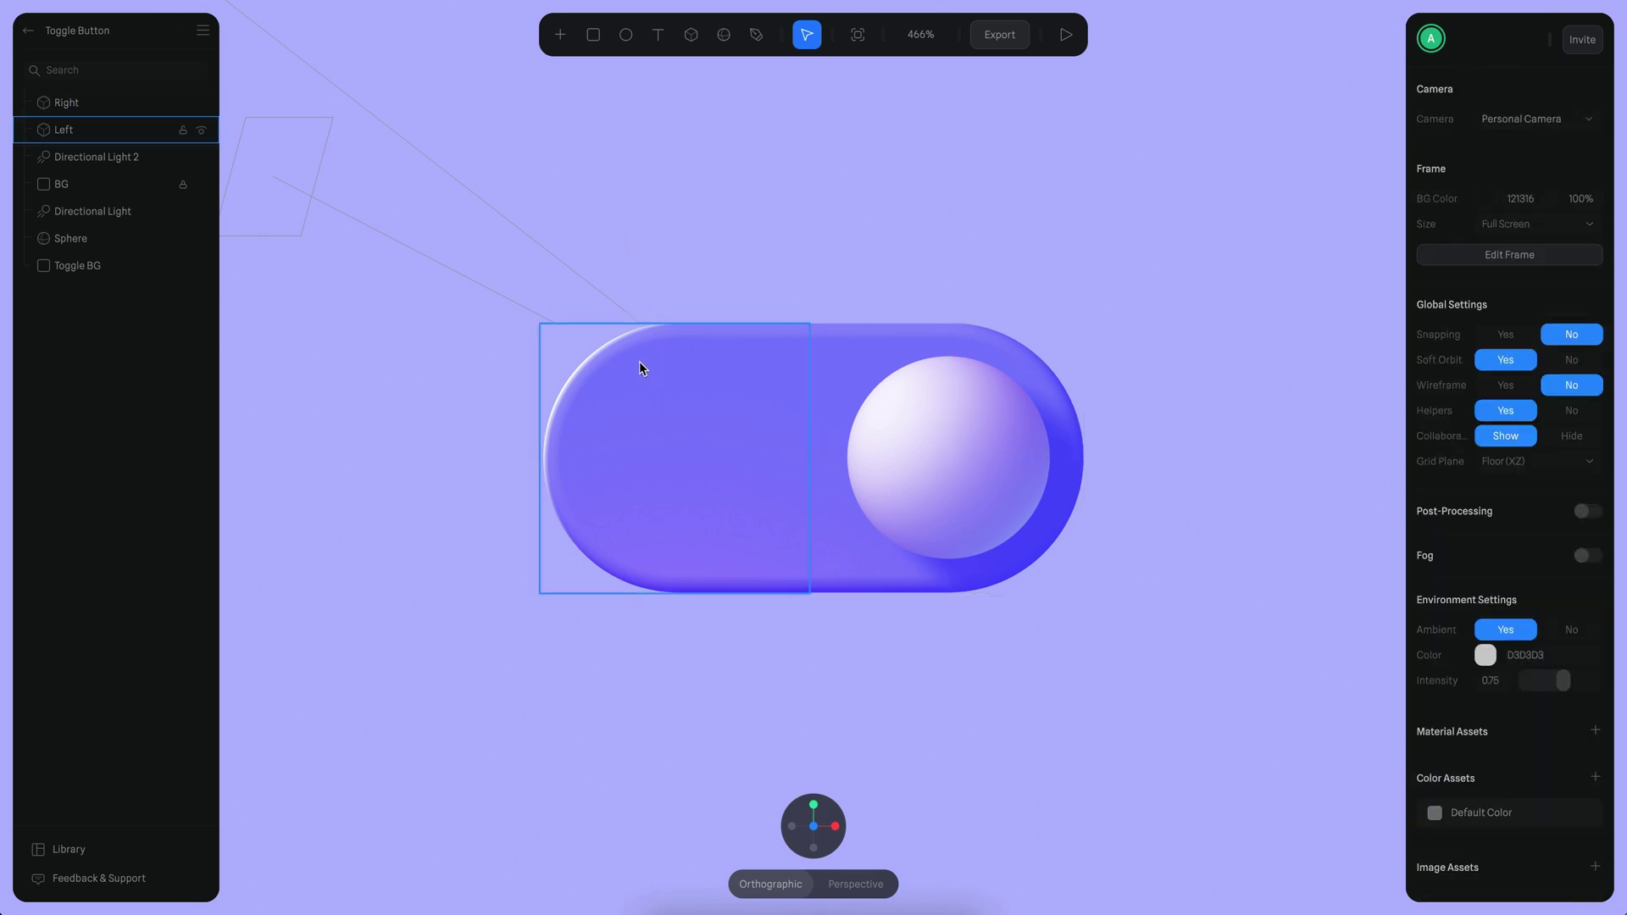
Preview the scene twice, triggering both halves of the toggle to check the background color changes, and exit
{"action": "left_click", "coordinate": [1066, 34]}
{"action": "left_click", "coordinate": [684, 419]}
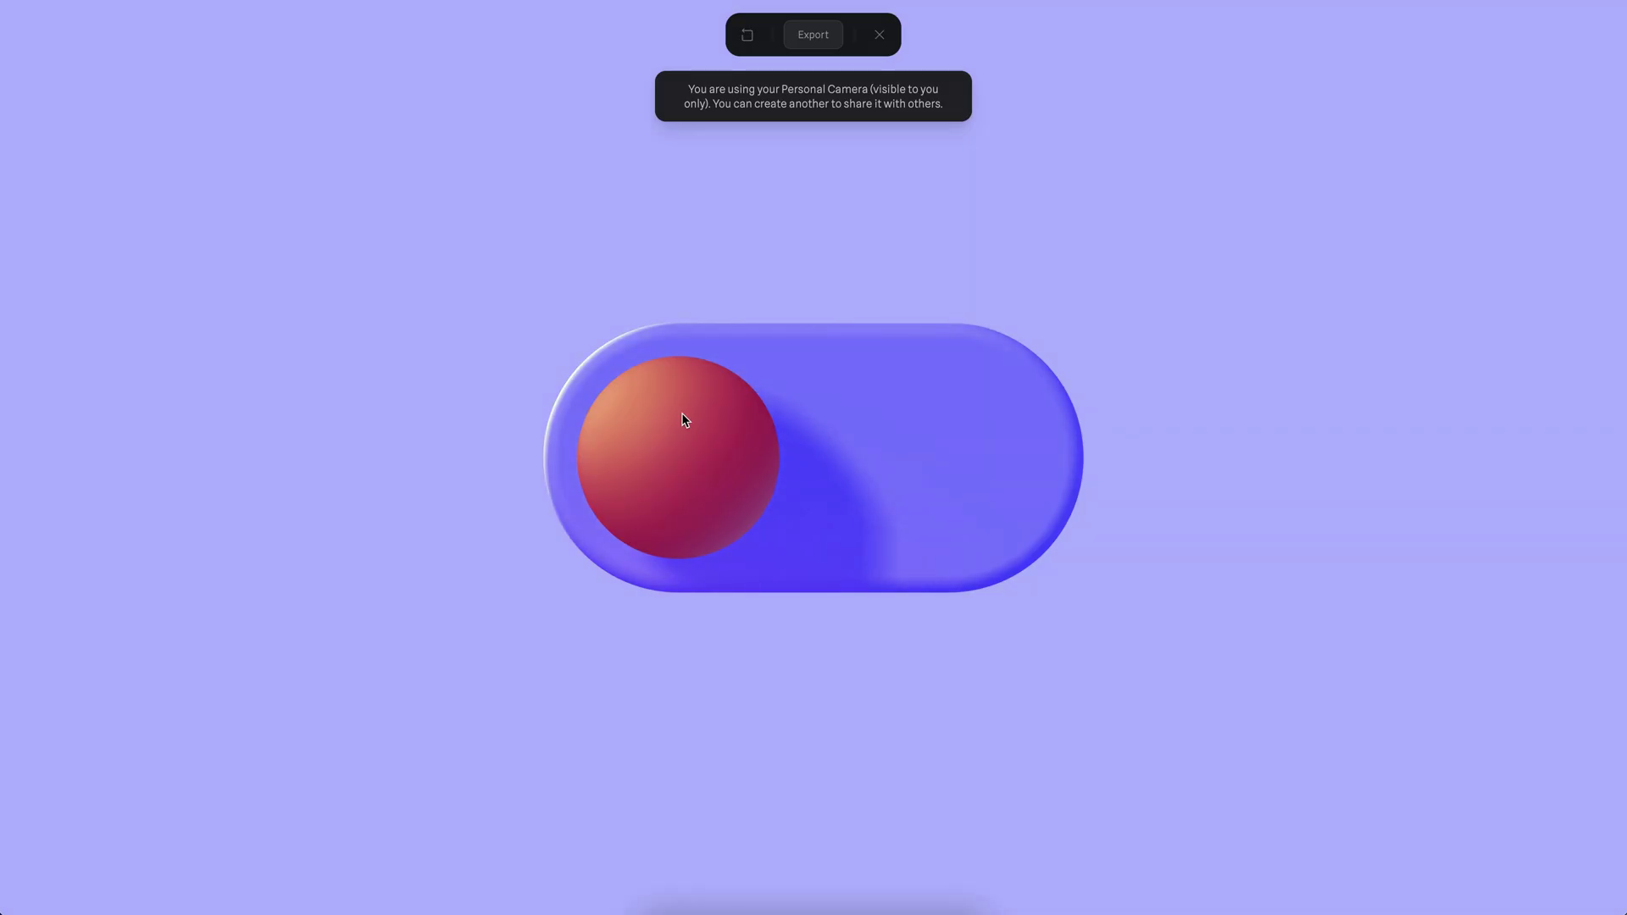
{"action": "left_click", "coordinate": [1007, 423]}
{"action": "left_click", "coordinate": [1005, 423]}
{"action": "left_click", "coordinate": [1006, 422]}
{"action": "left_click", "coordinate": [678, 441]}
{"action": "left_click", "coordinate": [880, 34]}
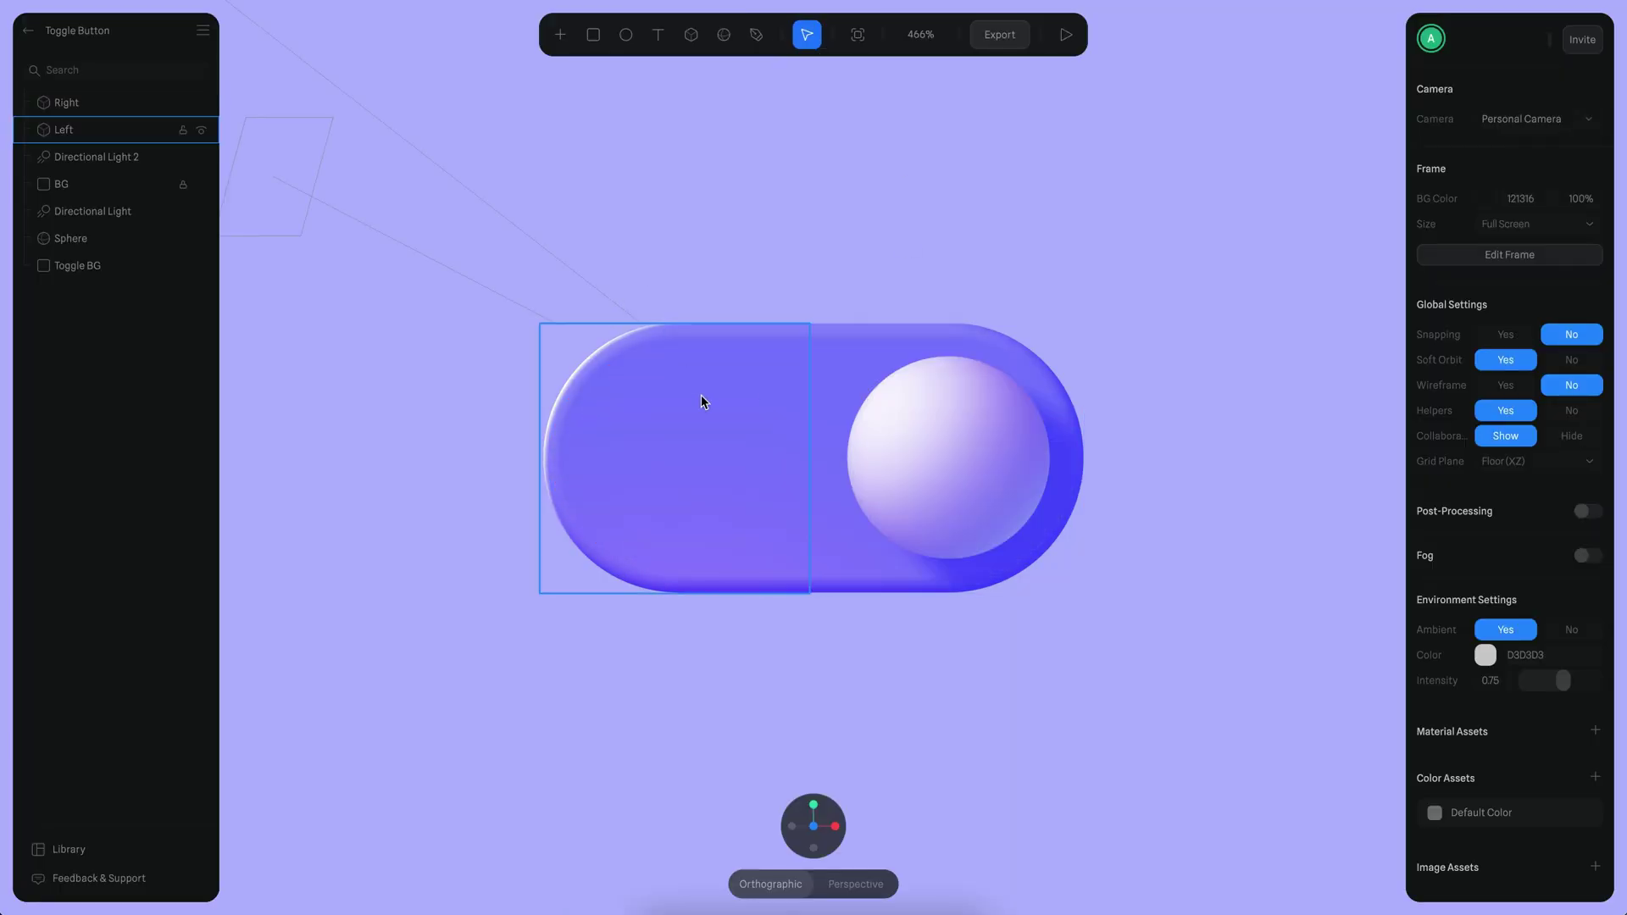
{"action": "left_click", "coordinate": [1064, 34]}
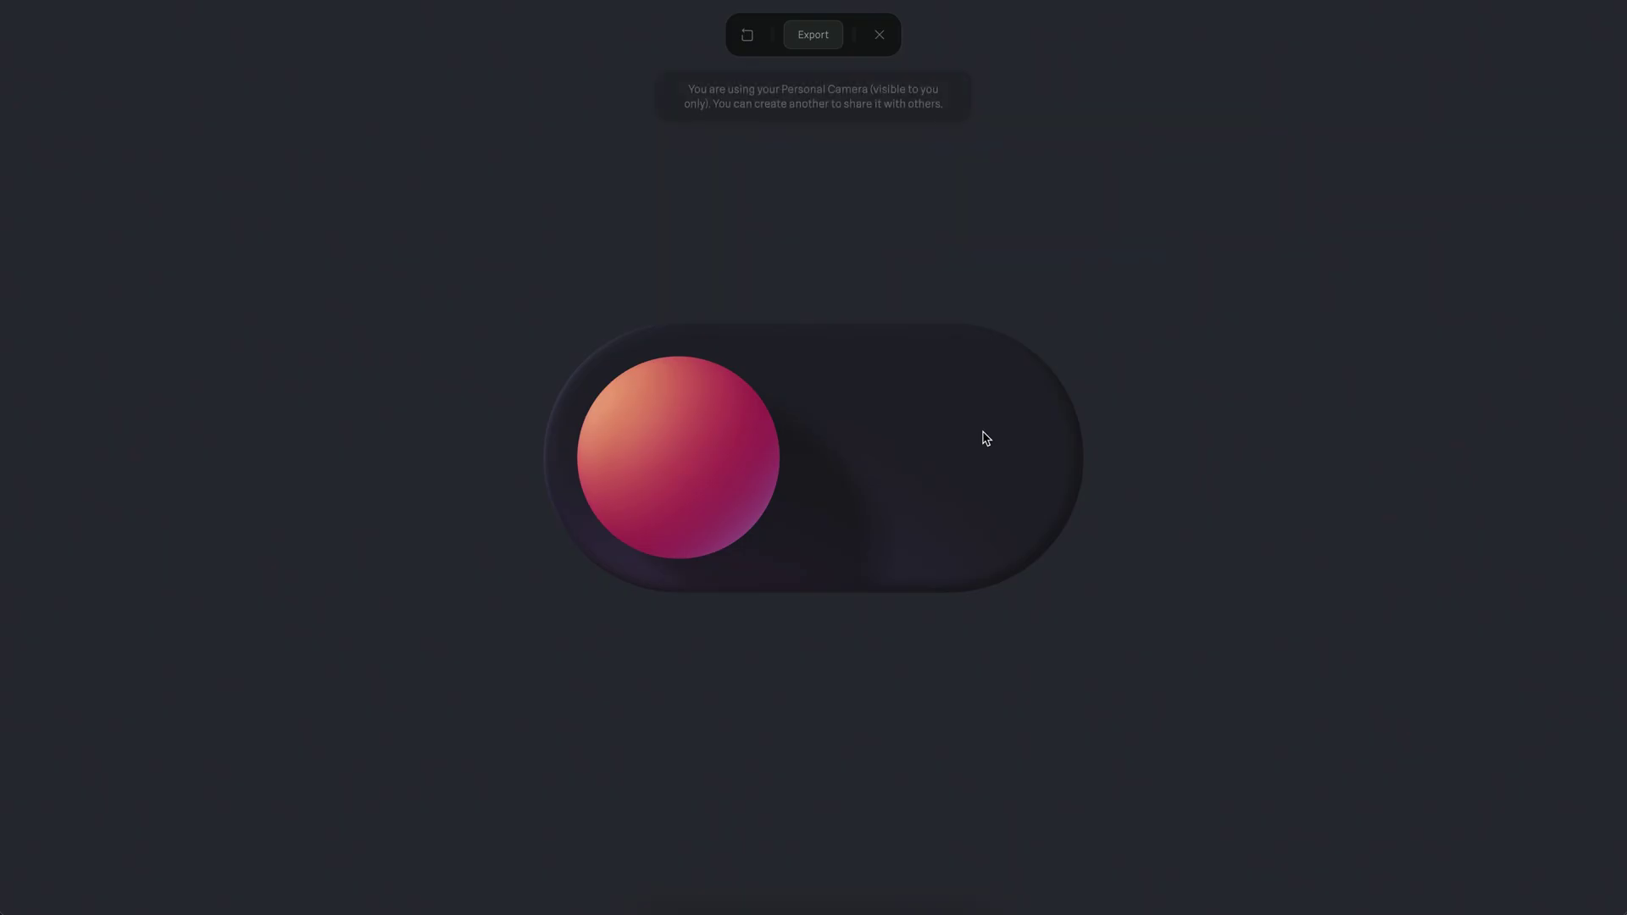
{"action": "left_click", "coordinate": [966, 439]}
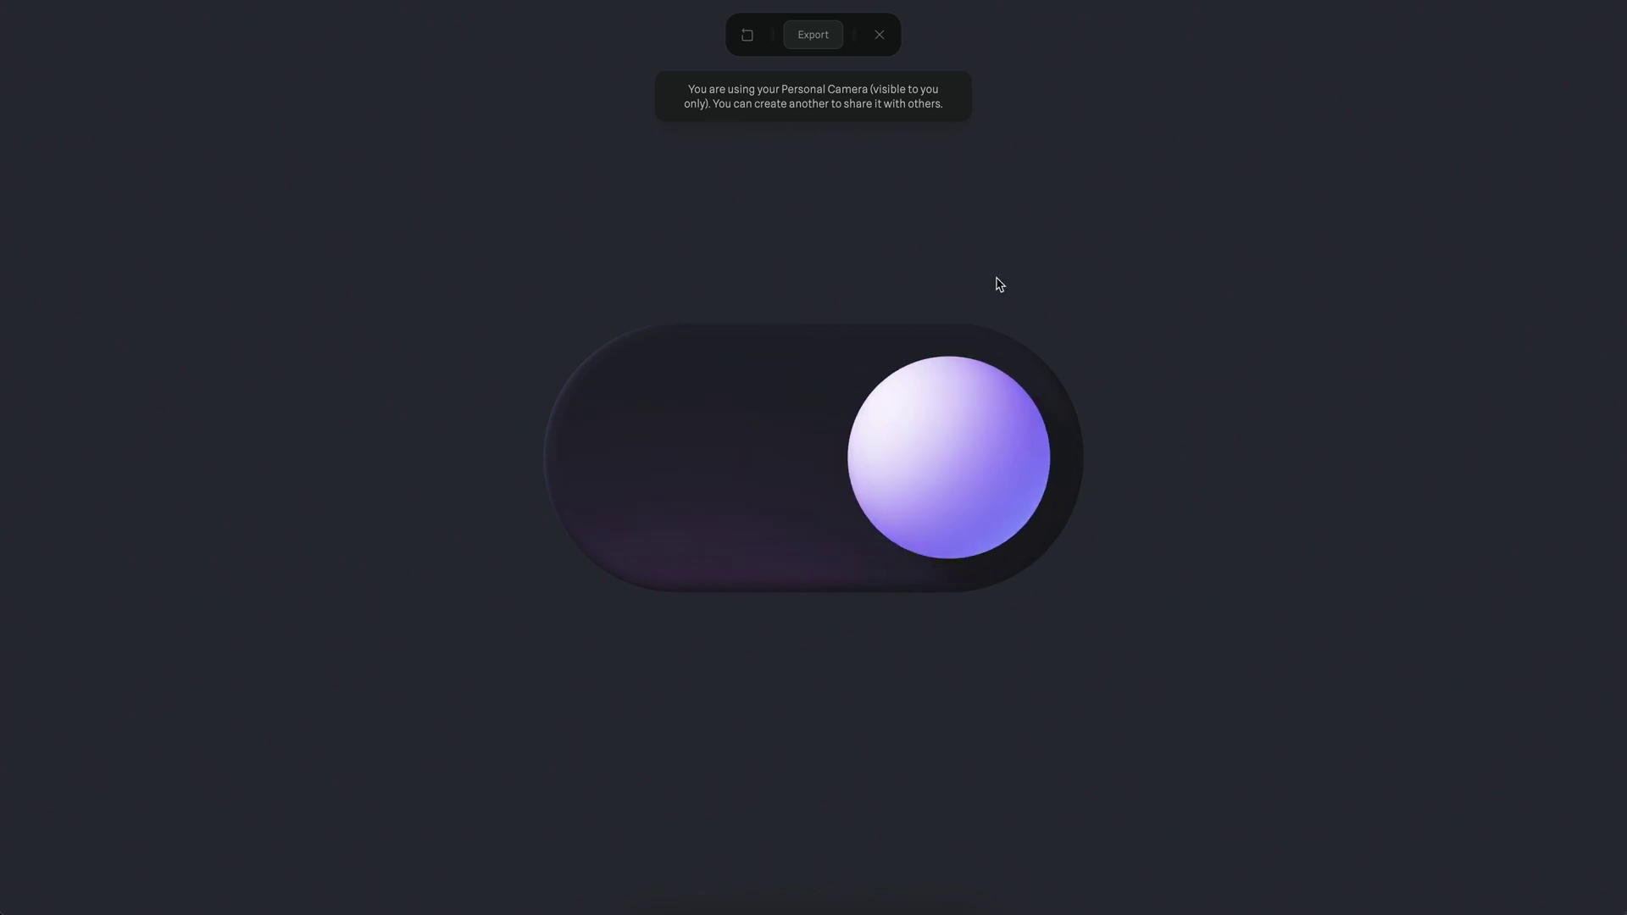
{"action": "left_click", "coordinate": [879, 35]}
In the Left cube's Mouse down event, set the target state of both BG and Toggle BG to Base State
{"action": "left_click", "coordinate": [85, 125]}
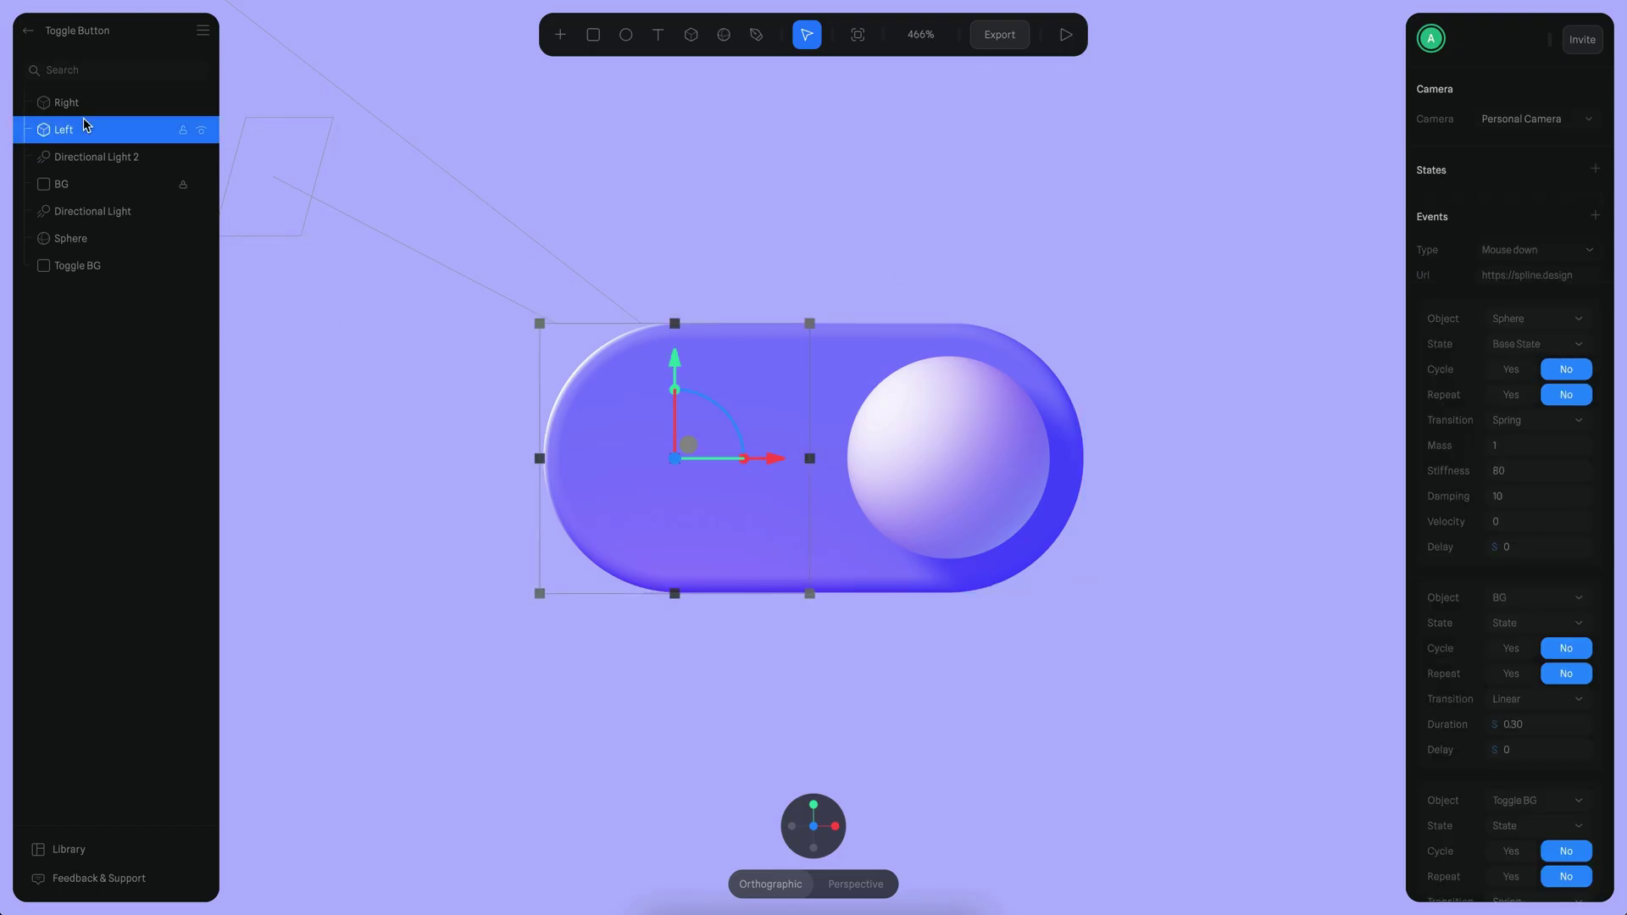
{"action": "scroll", "coordinate": [1468, 549], "scroll_direction": "down", "scroll_amount": 5}
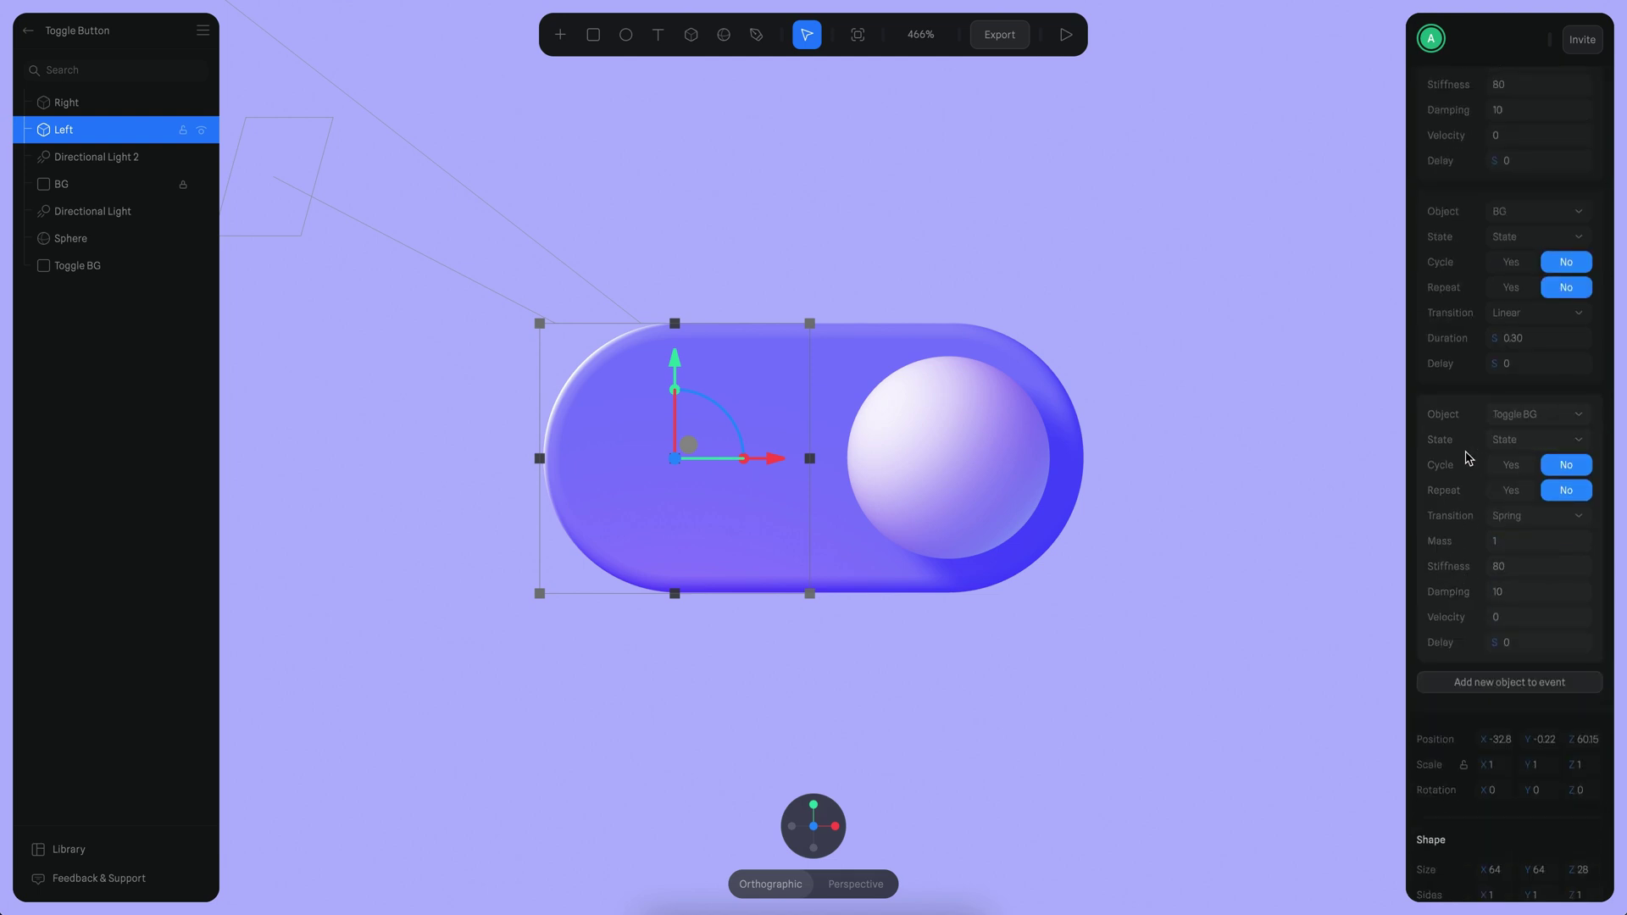
{"action": "scroll", "coordinate": [1466, 458], "scroll_direction": "up", "scroll_amount": 4}
{"action": "left_click", "coordinate": [1530, 513]}
{"action": "left_click", "coordinate": [1525, 494]}
{"action": "left_click", "coordinate": [1538, 716]}
{"action": "left_click", "coordinate": [1529, 699]}
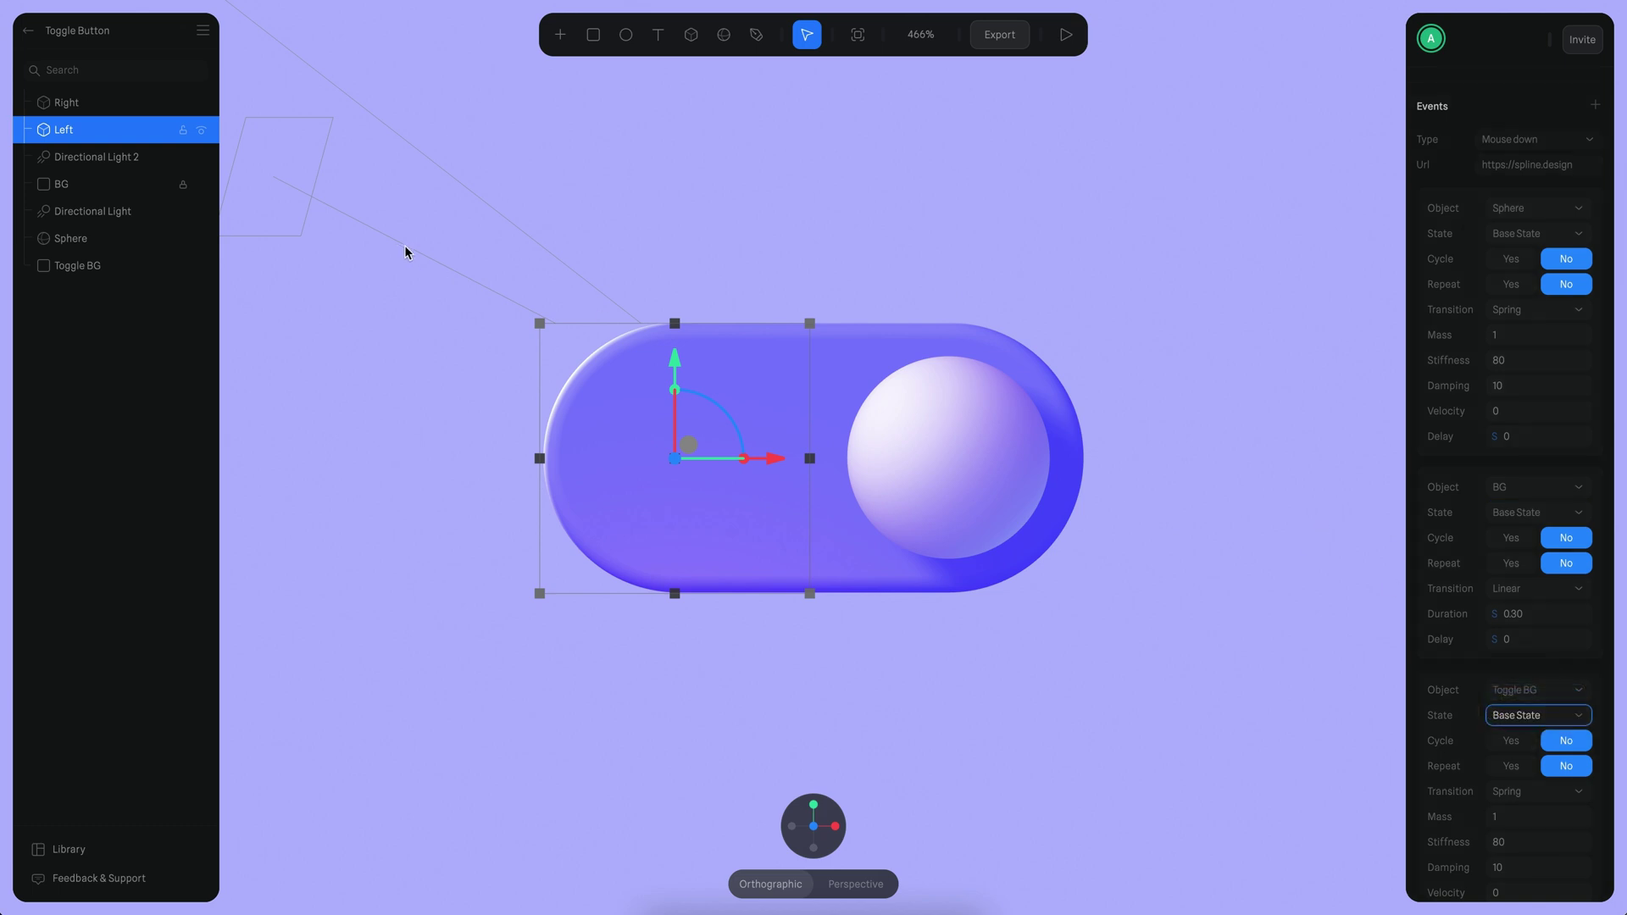
In the Right cube's Mouse down event, set the target state of both BG and Toggle BG to State
{"action": "left_click", "coordinate": [104, 106]}
{"action": "left_click", "coordinate": [1559, 514]}
{"action": "left_click", "coordinate": [1525, 532]}
{"action": "left_click", "coordinate": [1525, 714]}
{"action": "left_click", "coordinate": [1520, 734]}
Preview the scene, switch the toggle repeatedly between its left and right halves, and exit the preview
{"action": "left_click", "coordinate": [1065, 34]}
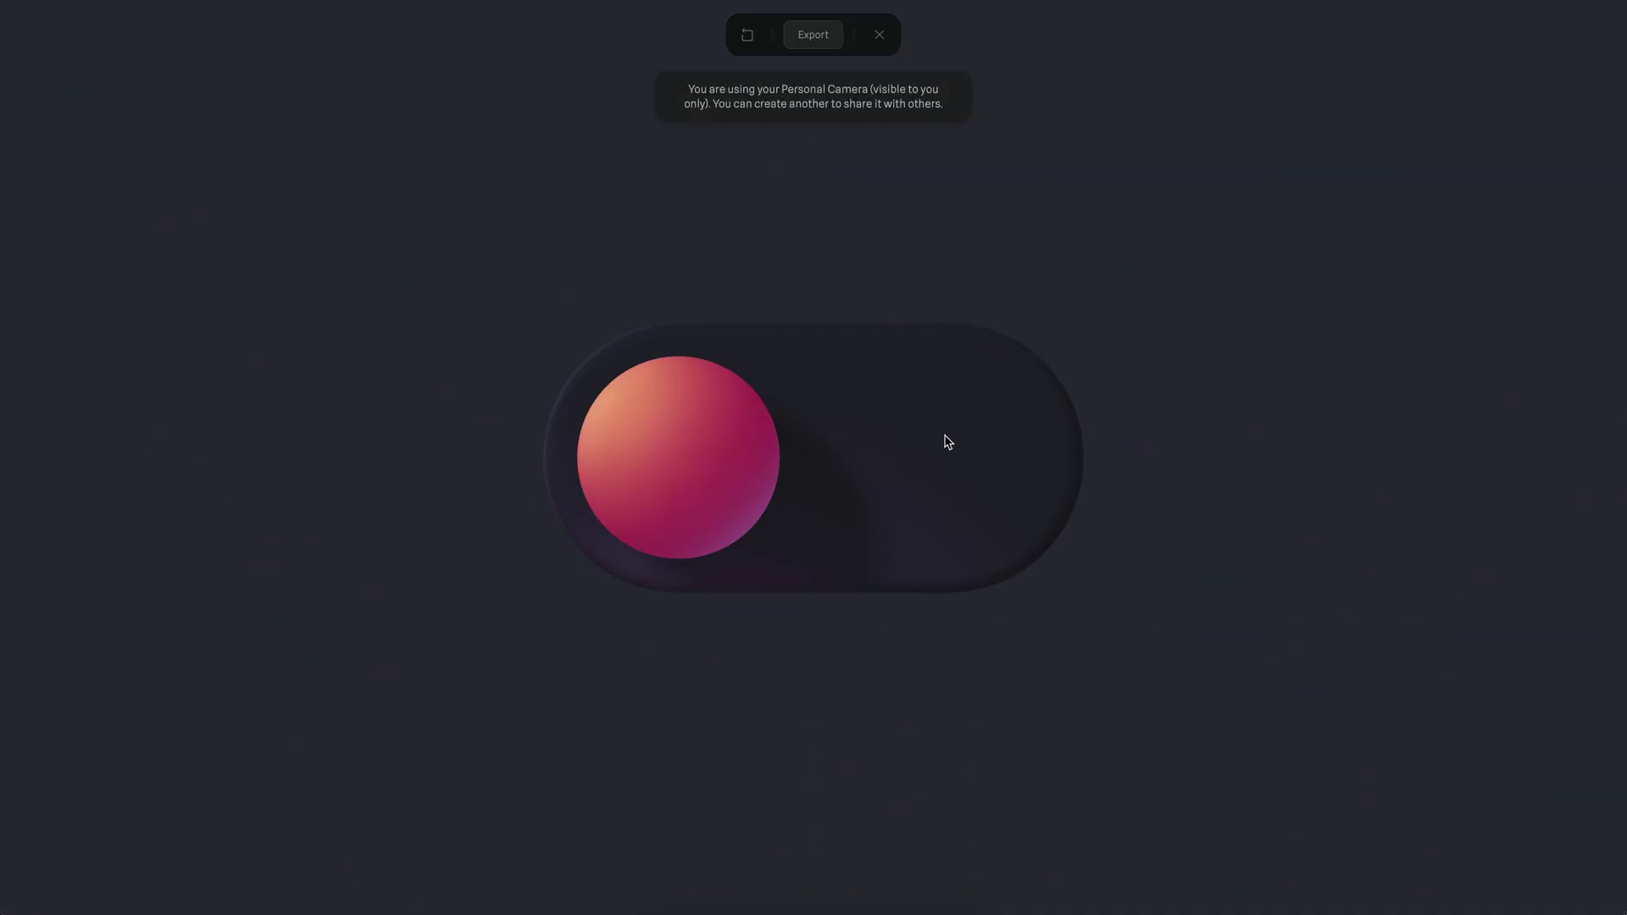
{"action": "left_click", "coordinate": [947, 441]}
{"action": "left_click", "coordinate": [704, 440]}
{"action": "left_click", "coordinate": [922, 443]}
{"action": "left_click", "coordinate": [669, 451]}
{"action": "left_click", "coordinate": [1034, 442]}
{"action": "left_click", "coordinate": [624, 445]}
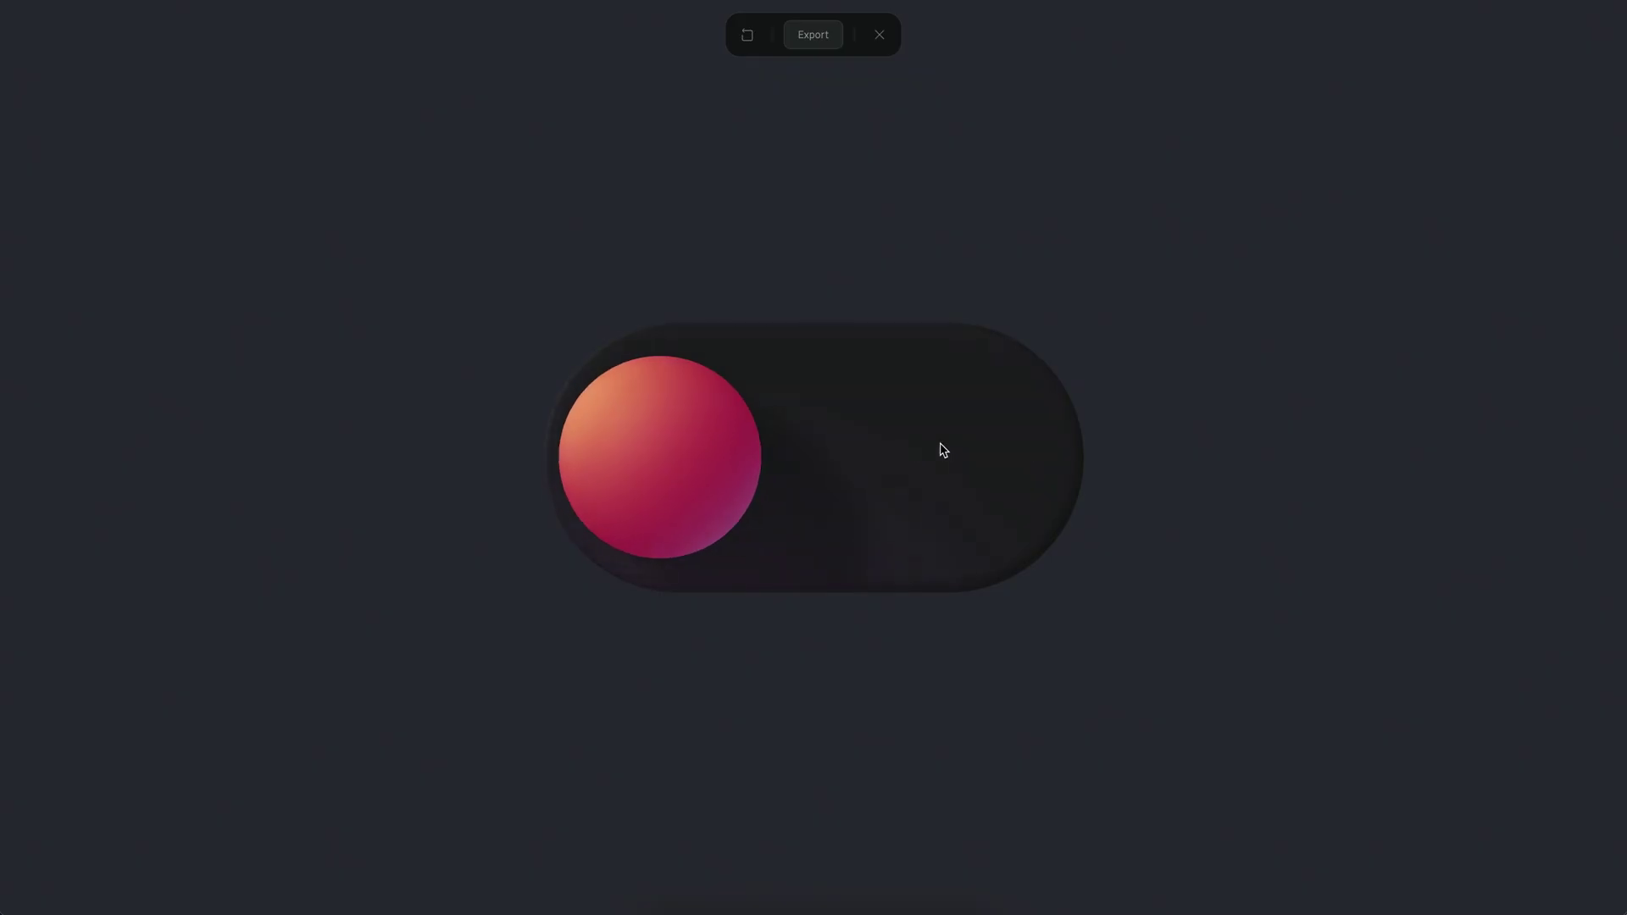
{"action": "left_click", "coordinate": [1032, 442]}
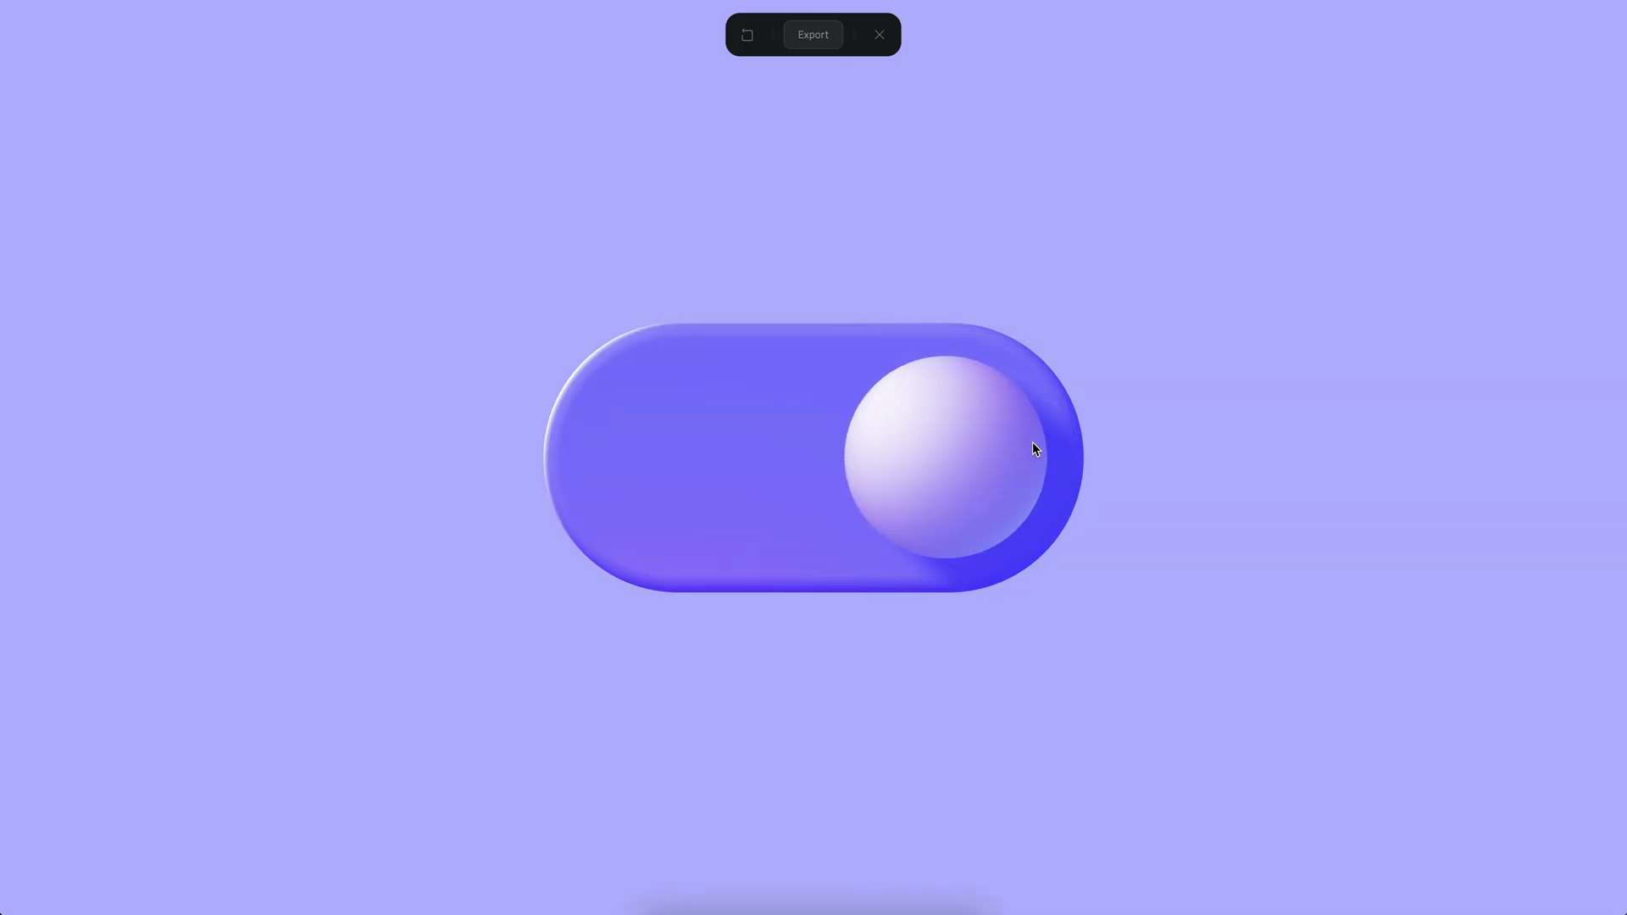
{"action": "left_click", "coordinate": [662, 462]}
{"action": "left_click", "coordinate": [953, 422]}
{"action": "left_click", "coordinate": [634, 464]}
{"action": "left_click", "coordinate": [1025, 457]}
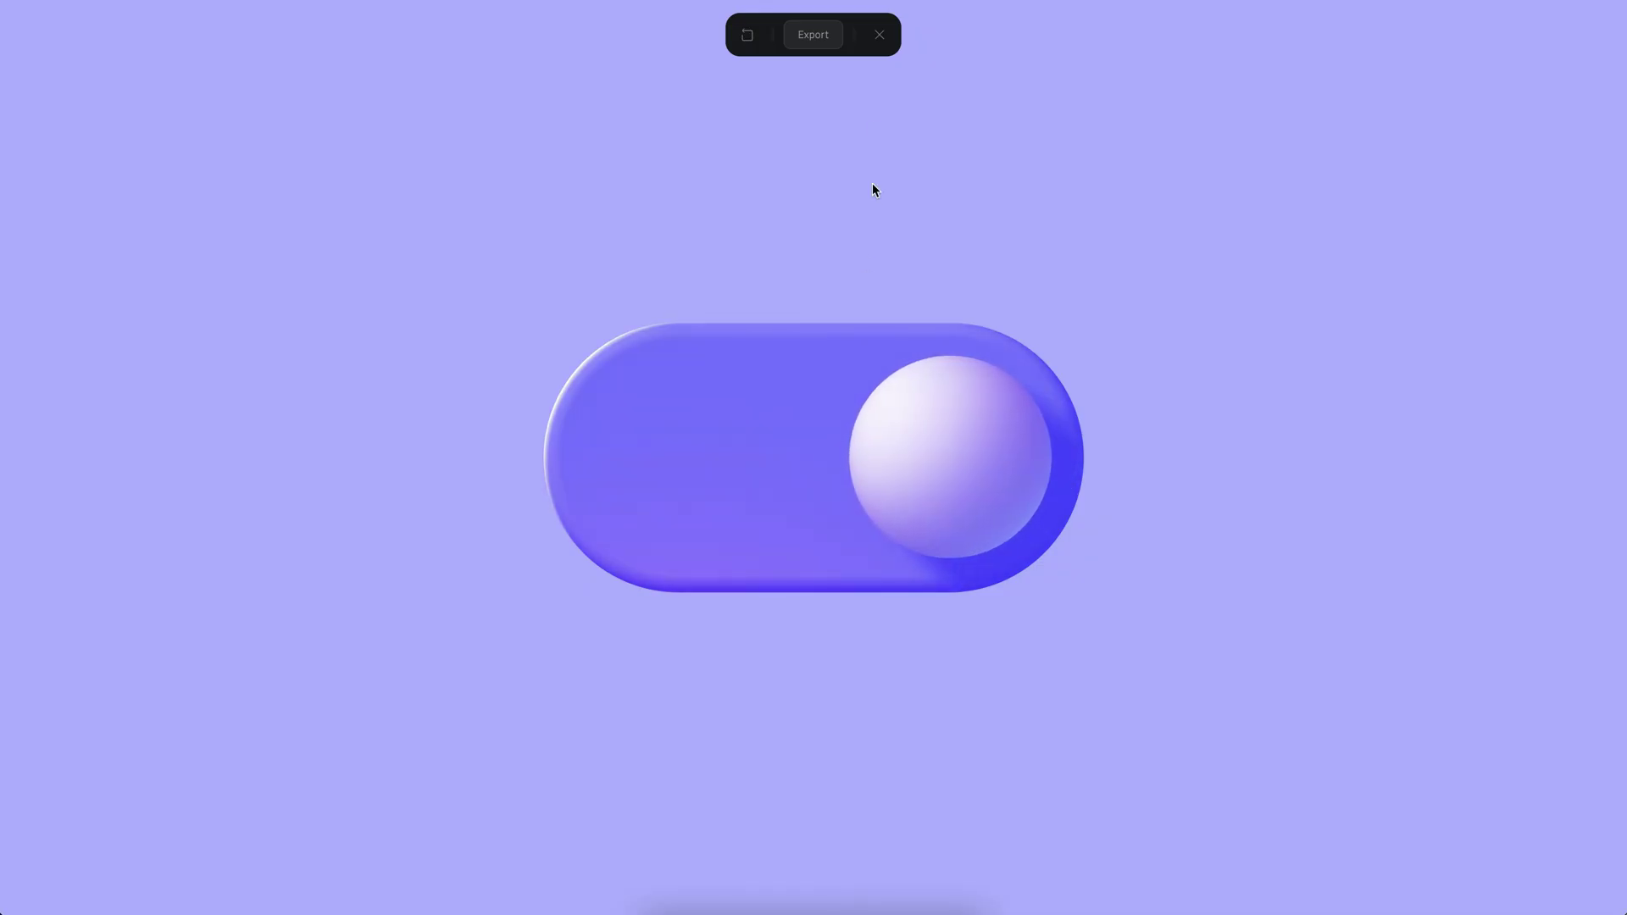
{"action": "left_click", "coordinate": [876, 37]}
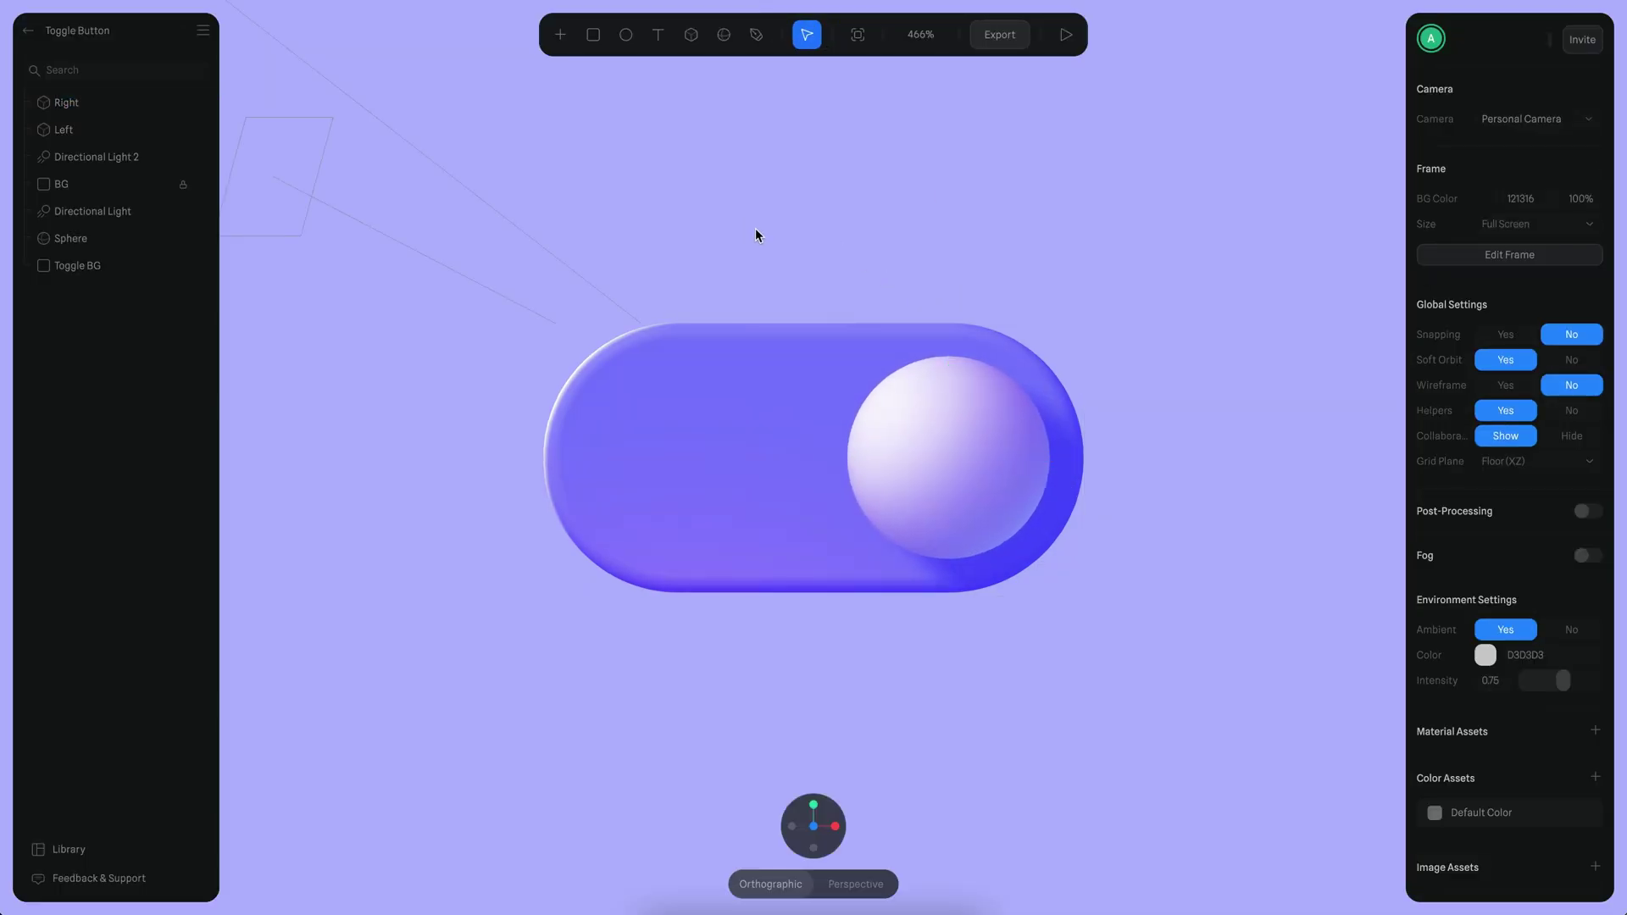
Add a Point Light to the scene
{"action": "left_click", "coordinate": [560, 34]}
{"action": "scroll", "coordinate": [627, 254], "scroll_direction": "down", "scroll_amount": 3}
{"action": "scroll", "coordinate": [617, 238], "scroll_direction": "up", "scroll_amount": 4}
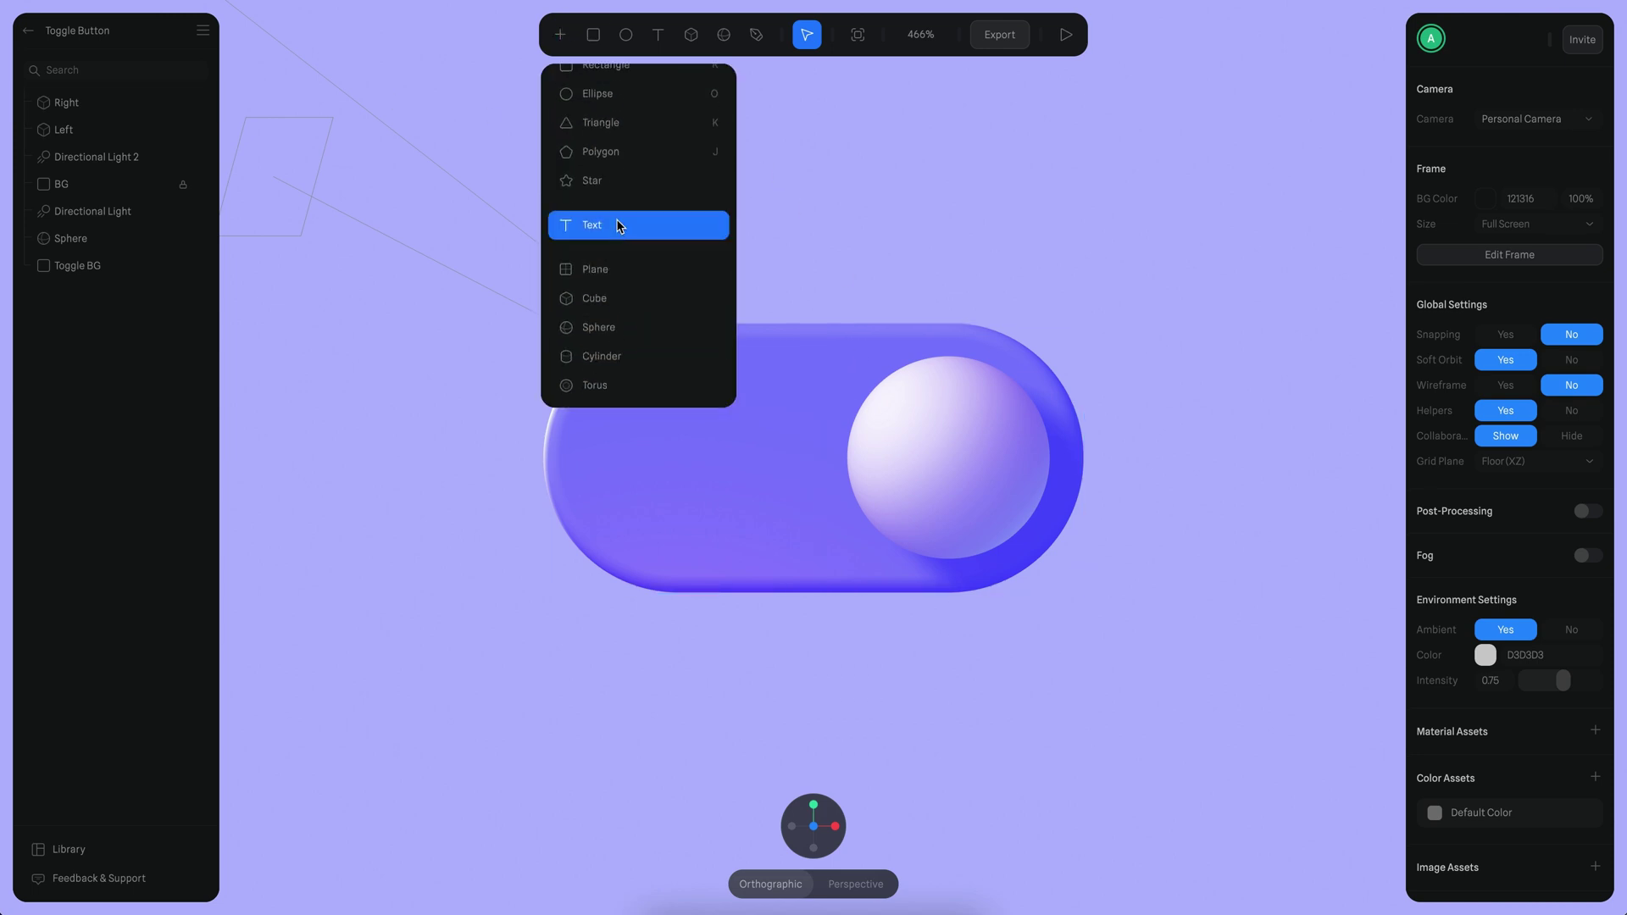
{"action": "scroll", "coordinate": [619, 278], "scroll_direction": "down", "scroll_amount": 6}
{"action": "left_click", "coordinate": [618, 327]}
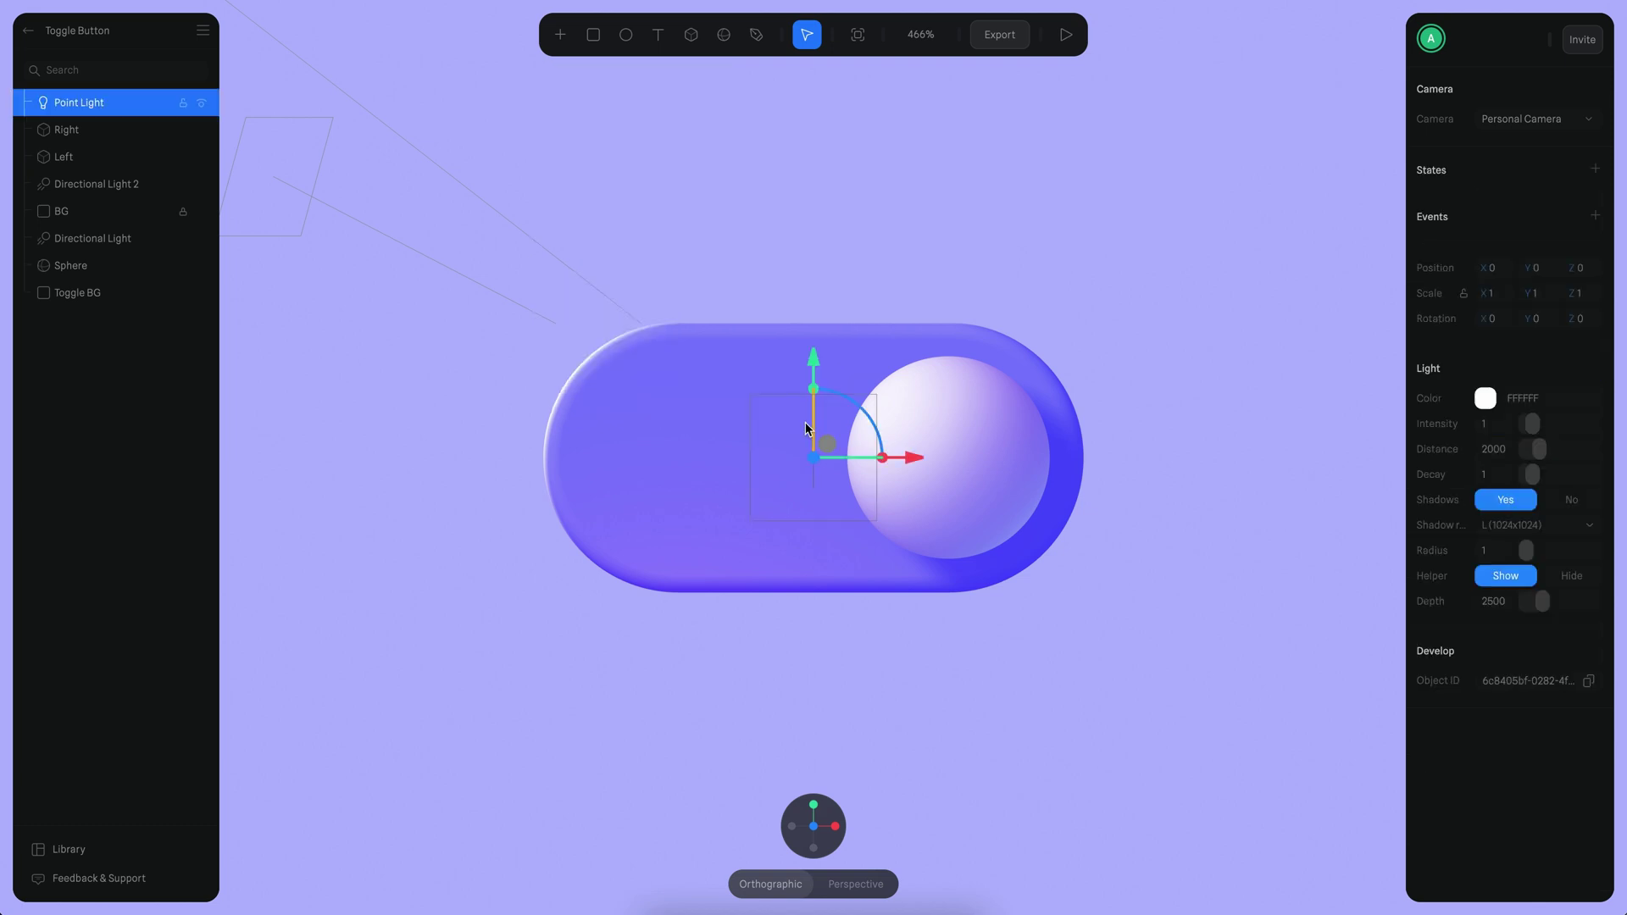
Position the Point Light in front of the toggle's left half at Z 48 and reduce its distance to 56
{"action": "left_click_drag", "start_coordinate": [805, 422], "coordinate": [595, 257]}
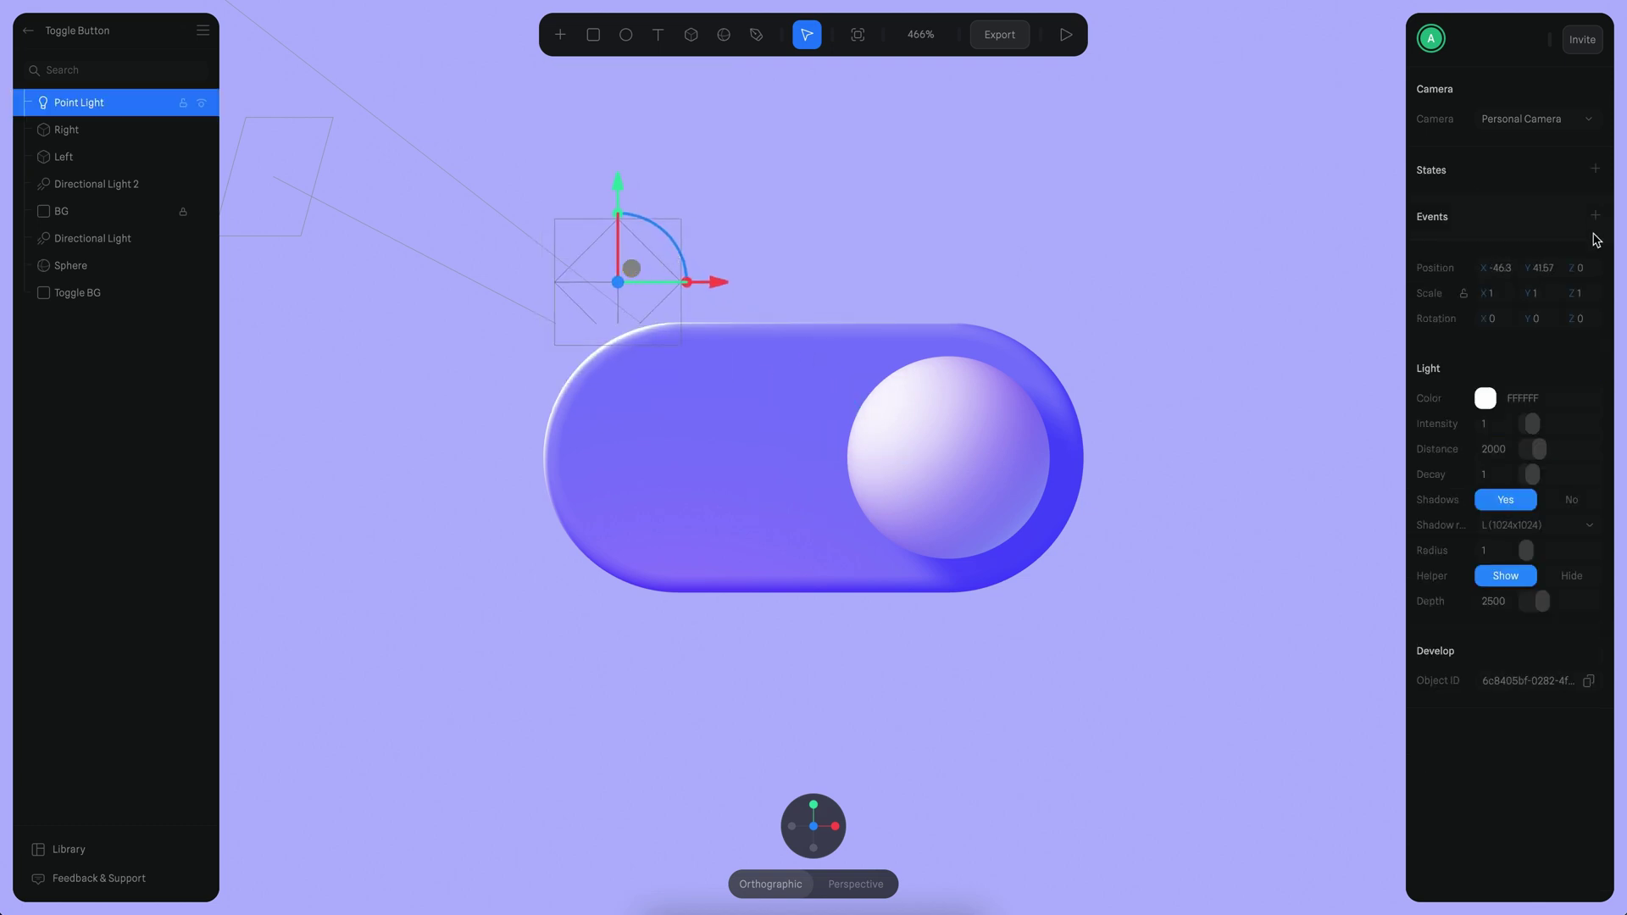
{"action": "left_click_drag", "start_coordinate": [1566, 268], "coordinate": [267, 270]}
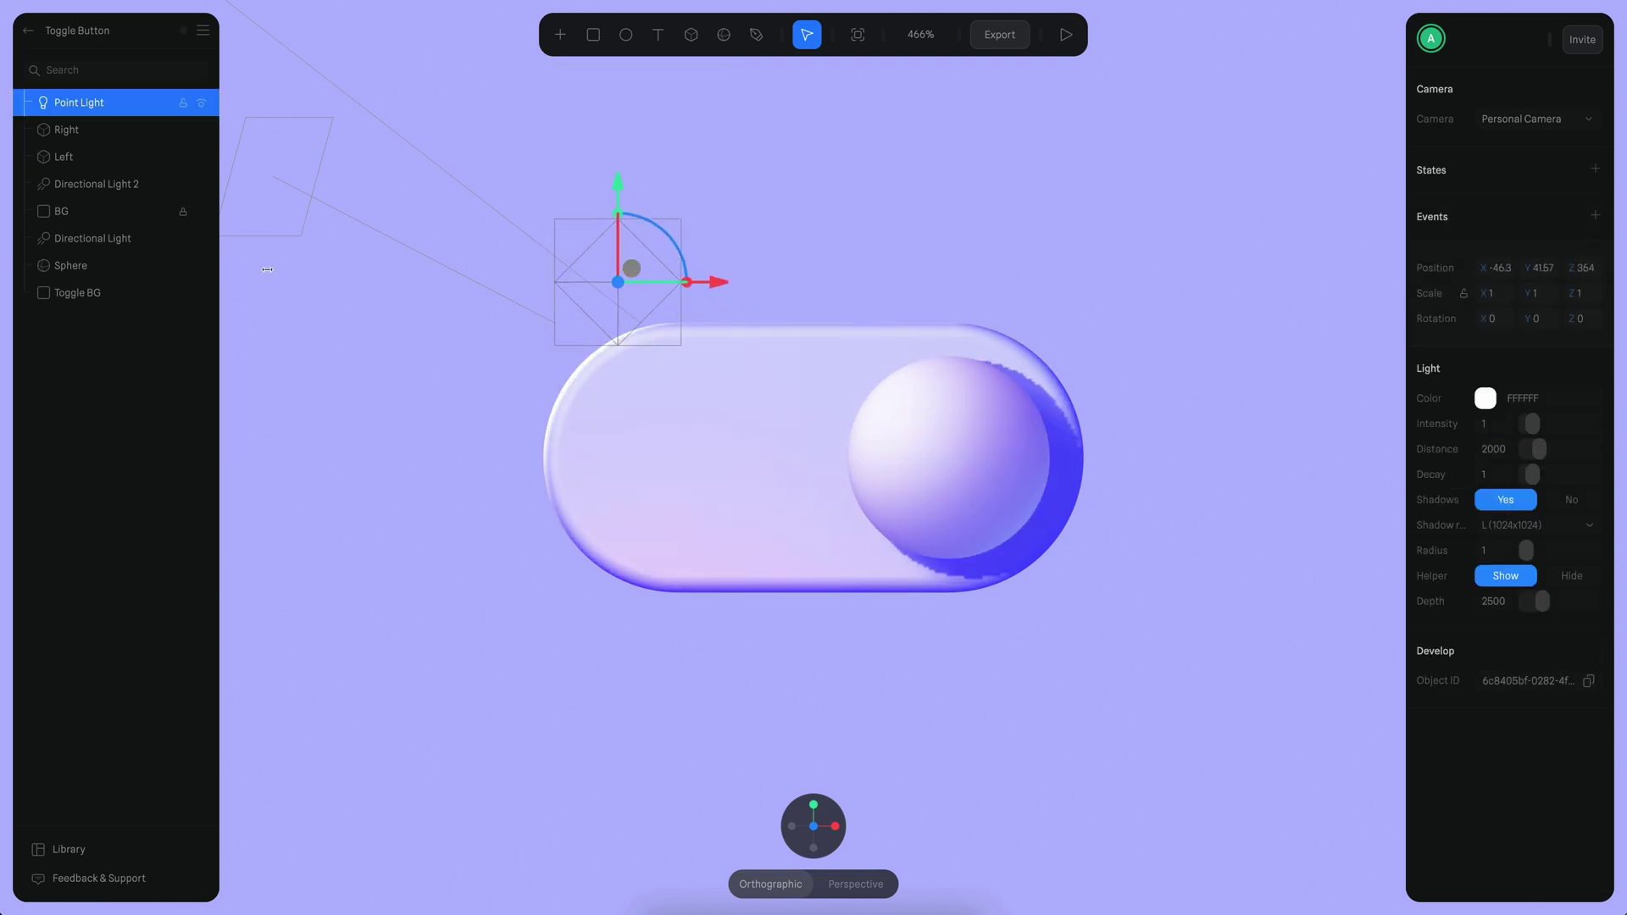
{"action": "left_click_drag", "start_coordinate": [1213, 447], "coordinate": [104, 448]}
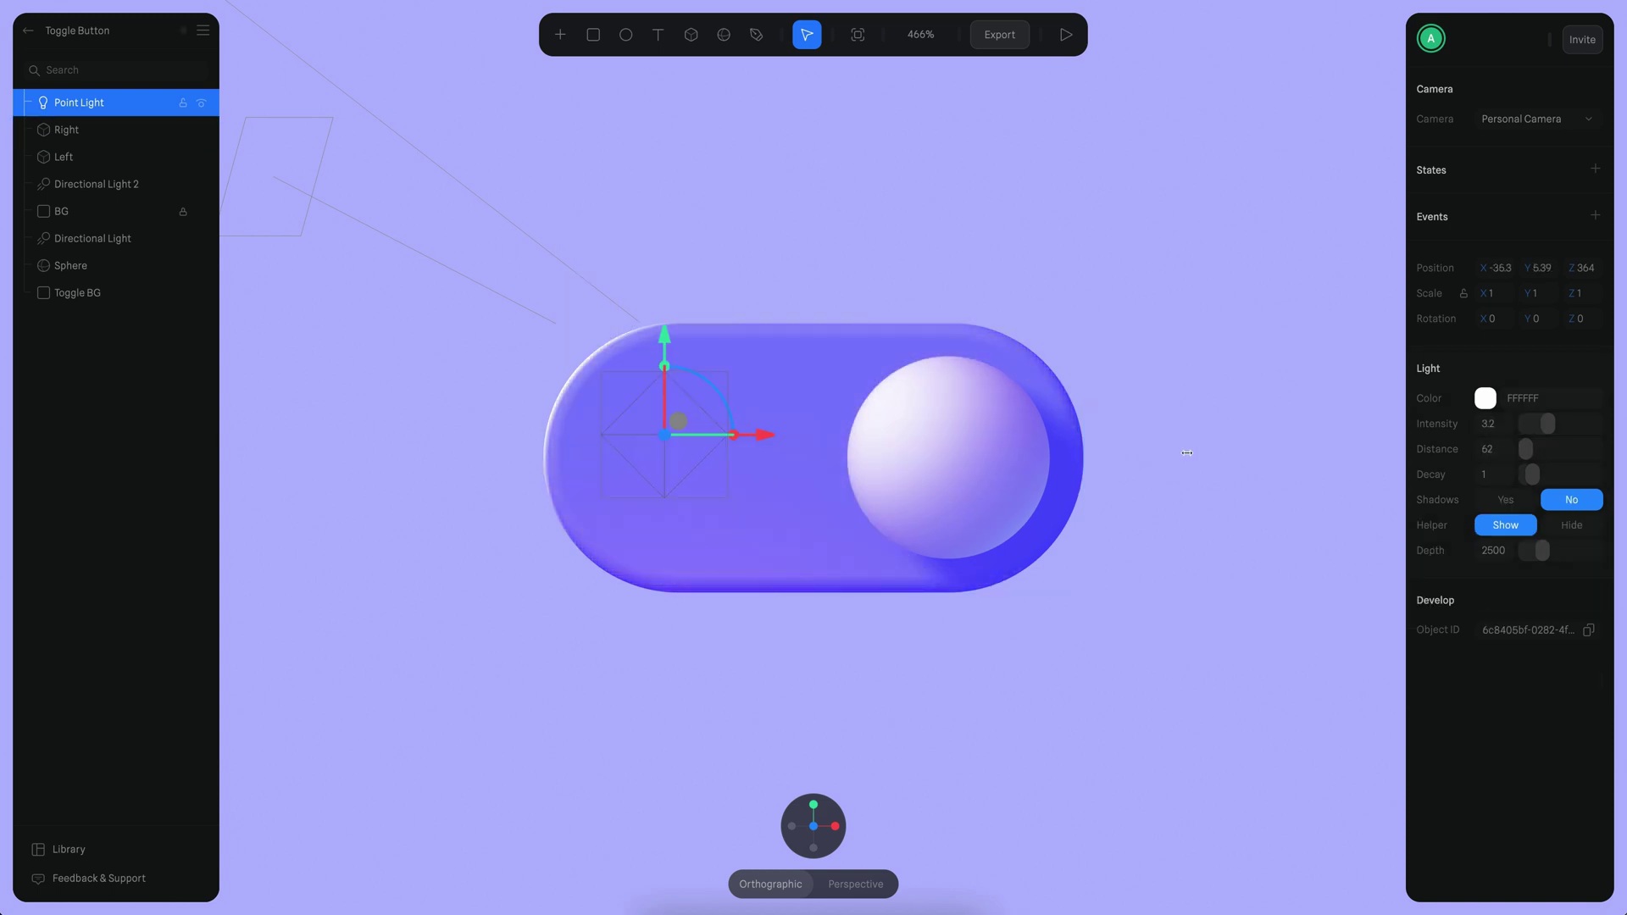
{"action": "left_click_drag", "start_coordinate": [1244, 267], "coordinate": [1286, 268]}
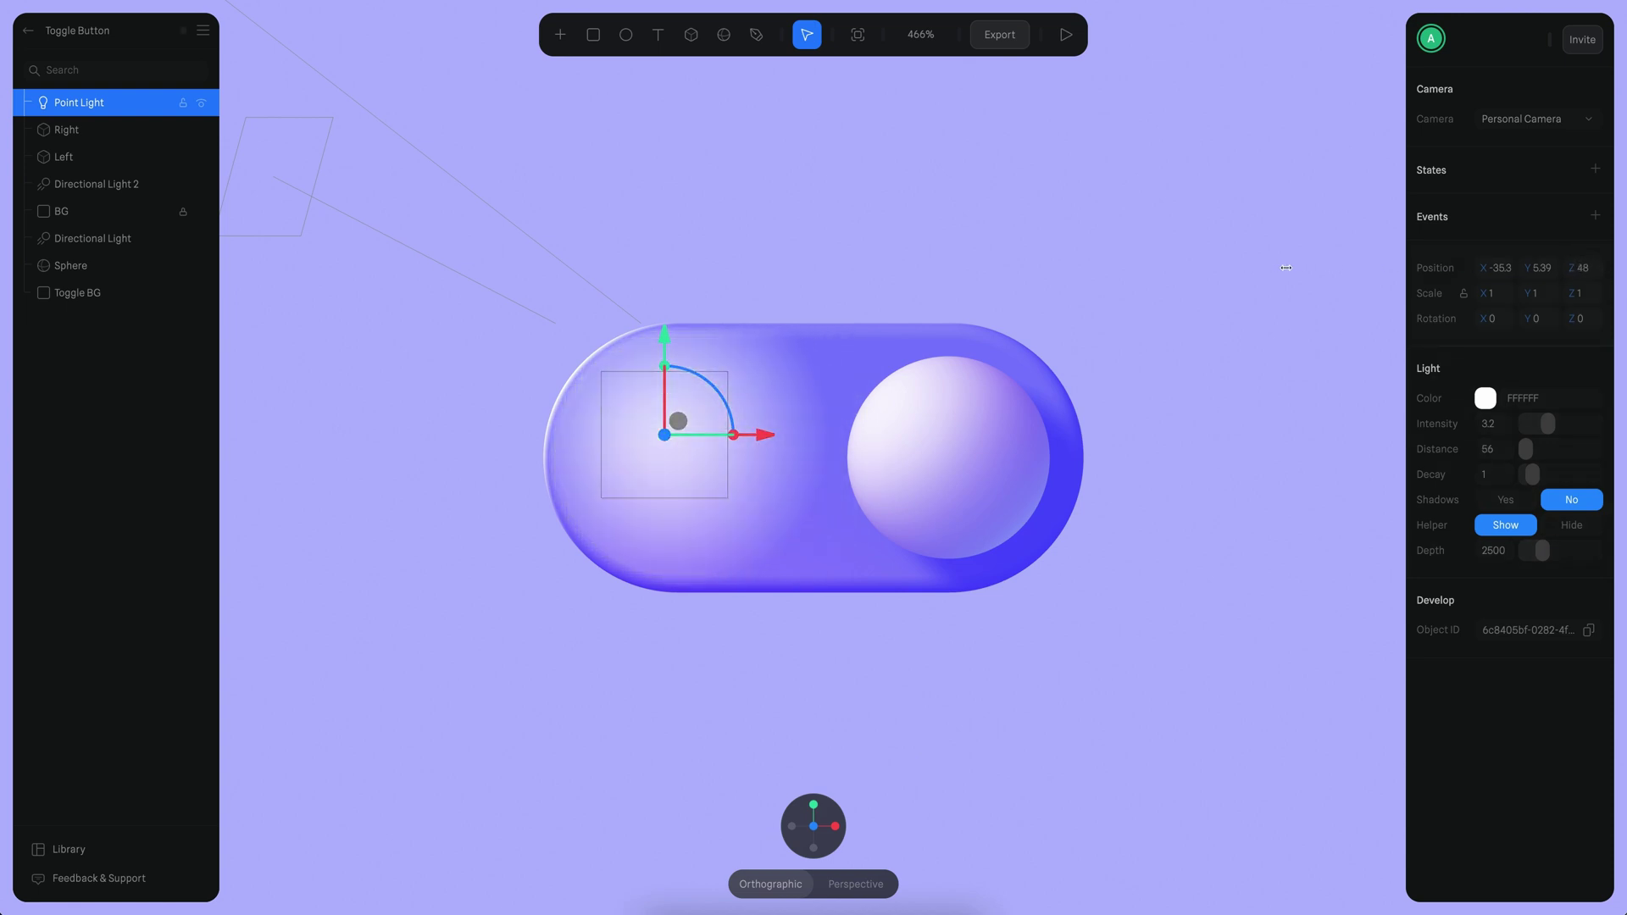
Add a Follow event to the Point Light and move the light above the toggle to about X -2.34, Y 74.16
{"action": "left_click", "coordinate": [1595, 216]}
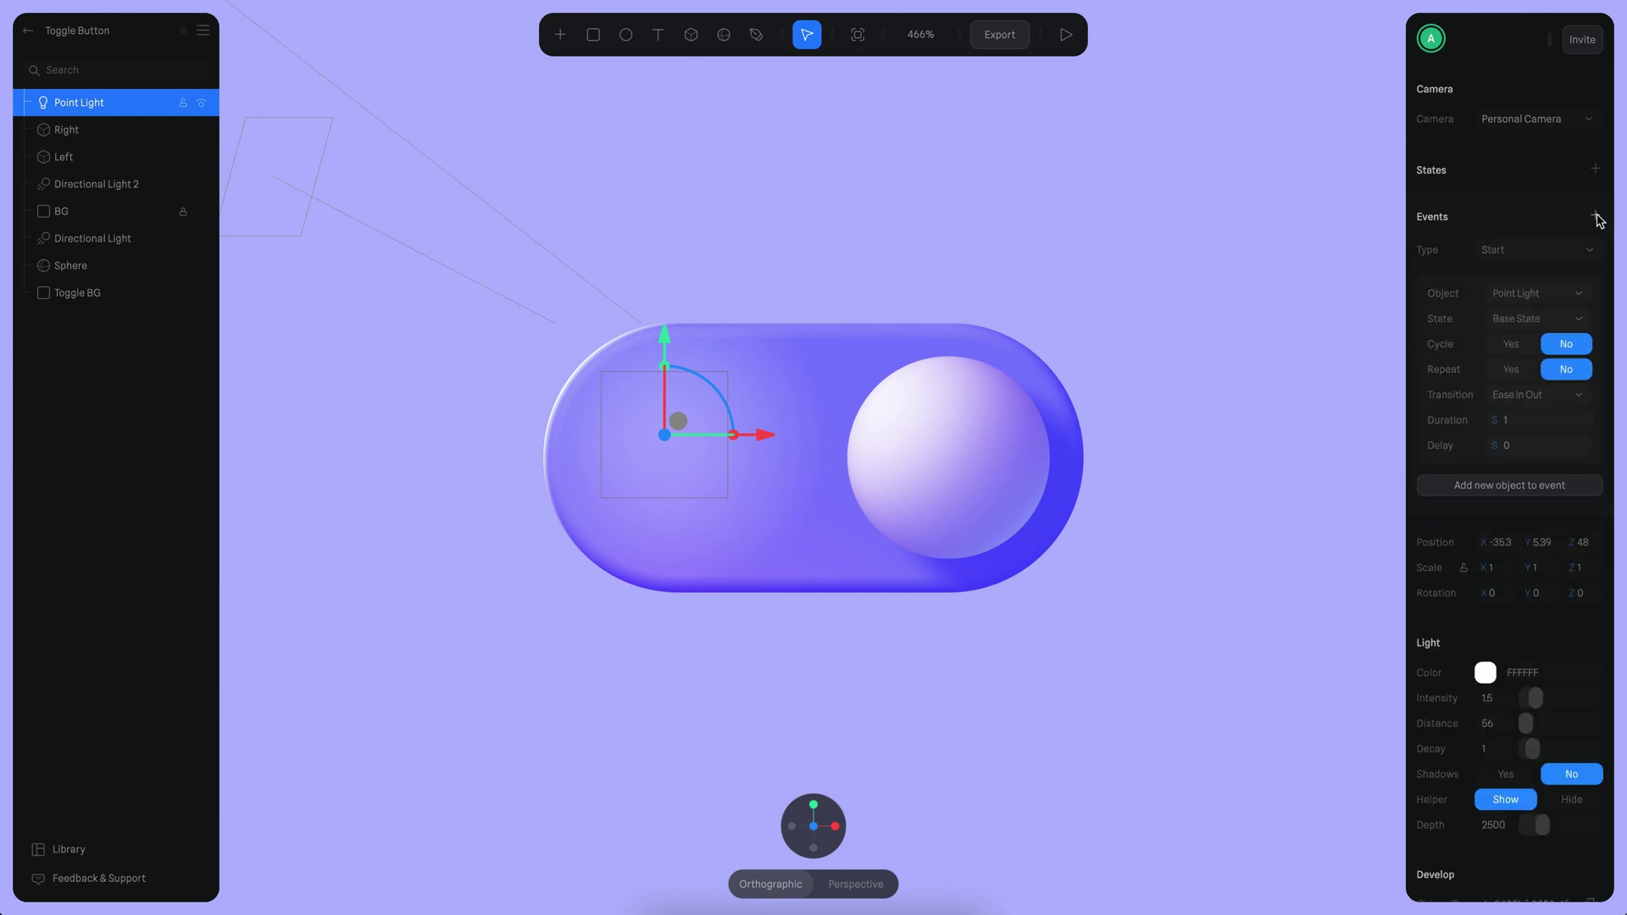
{"action": "left_click", "coordinate": [1567, 249]}
{"action": "left_click", "coordinate": [1515, 290]}
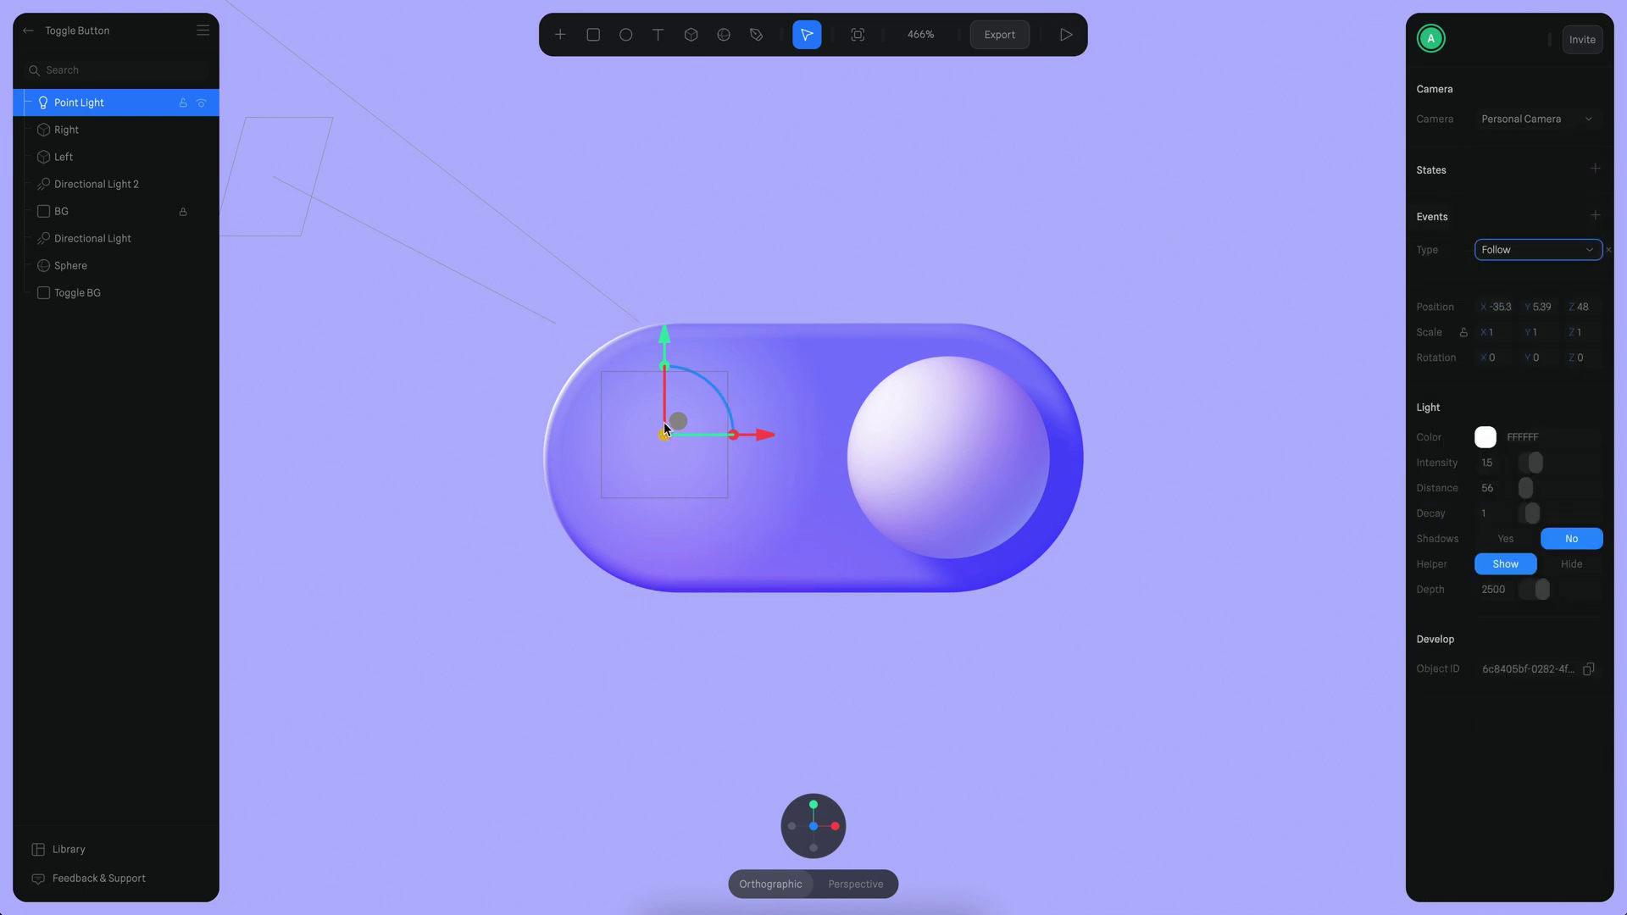
{"action": "left_click_drag", "start_coordinate": [678, 421], "coordinate": [820, 133]}
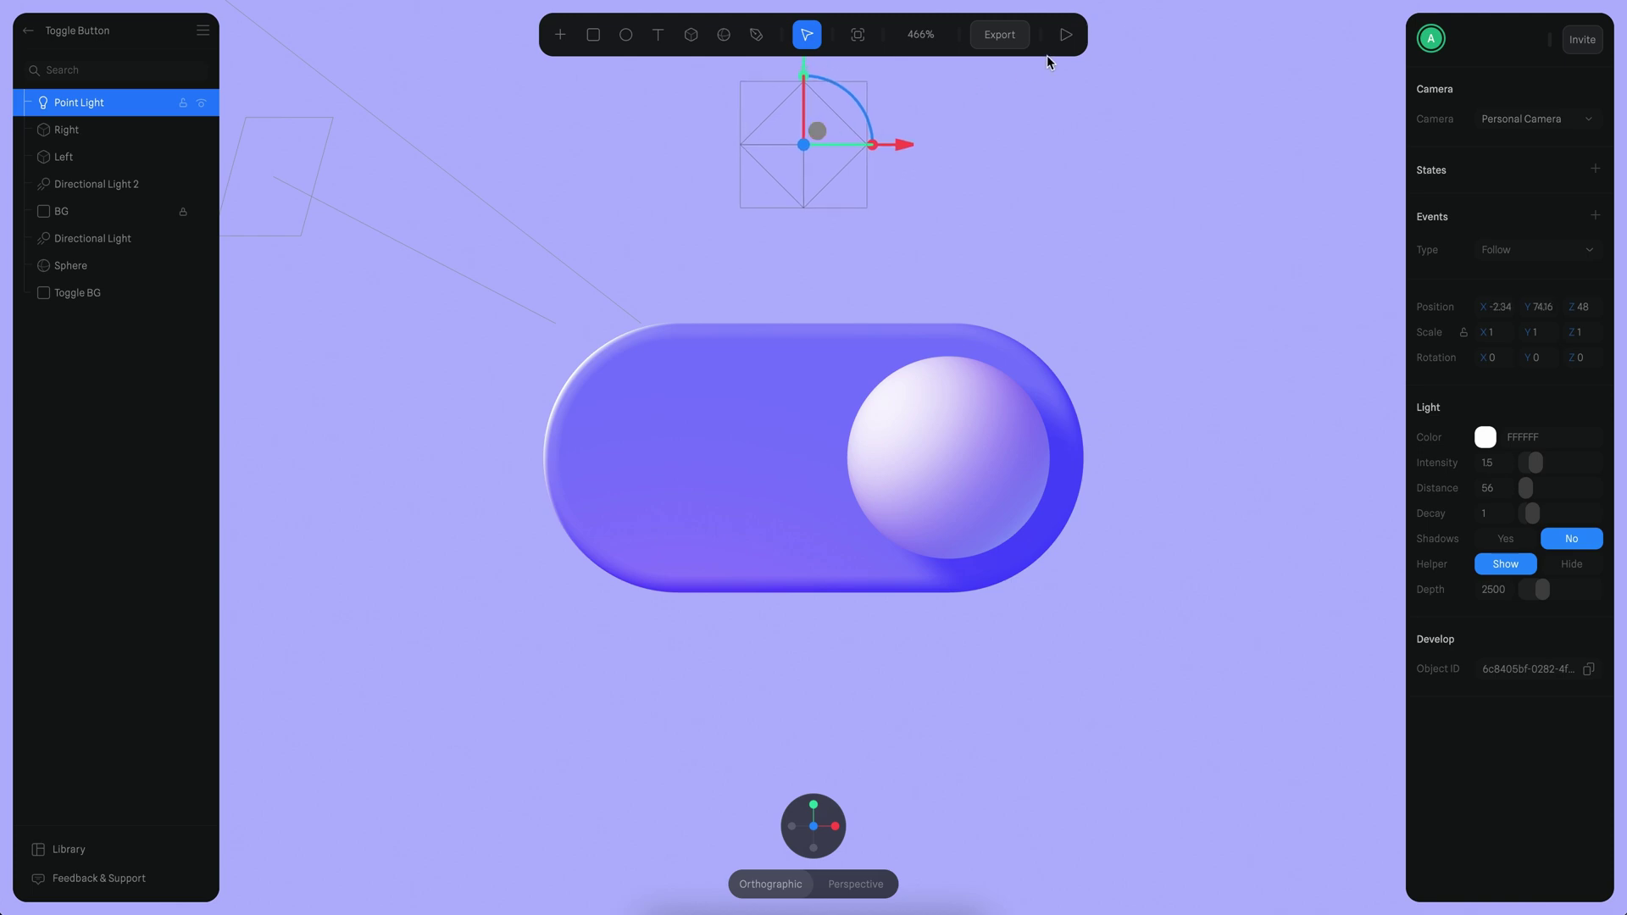
Preview the scene with the following light, switch the toggle between its halves, and exit the preview
{"action": "left_click", "coordinate": [1065, 34]}
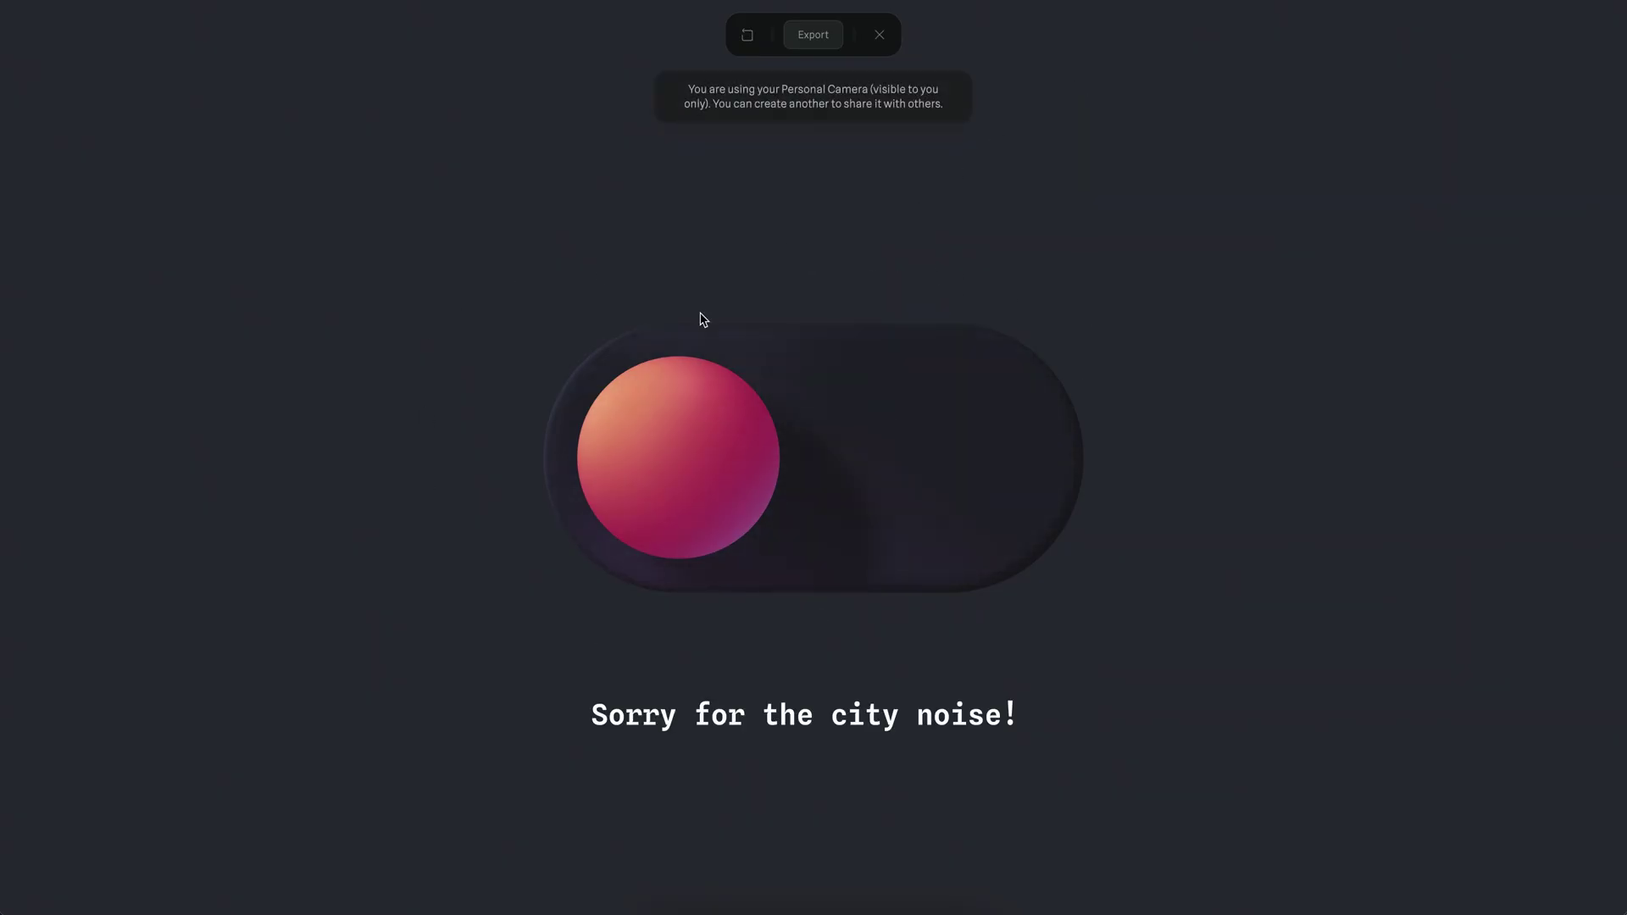
{"action": "left_click", "coordinate": [929, 436]}
{"action": "left_click", "coordinate": [663, 439]}
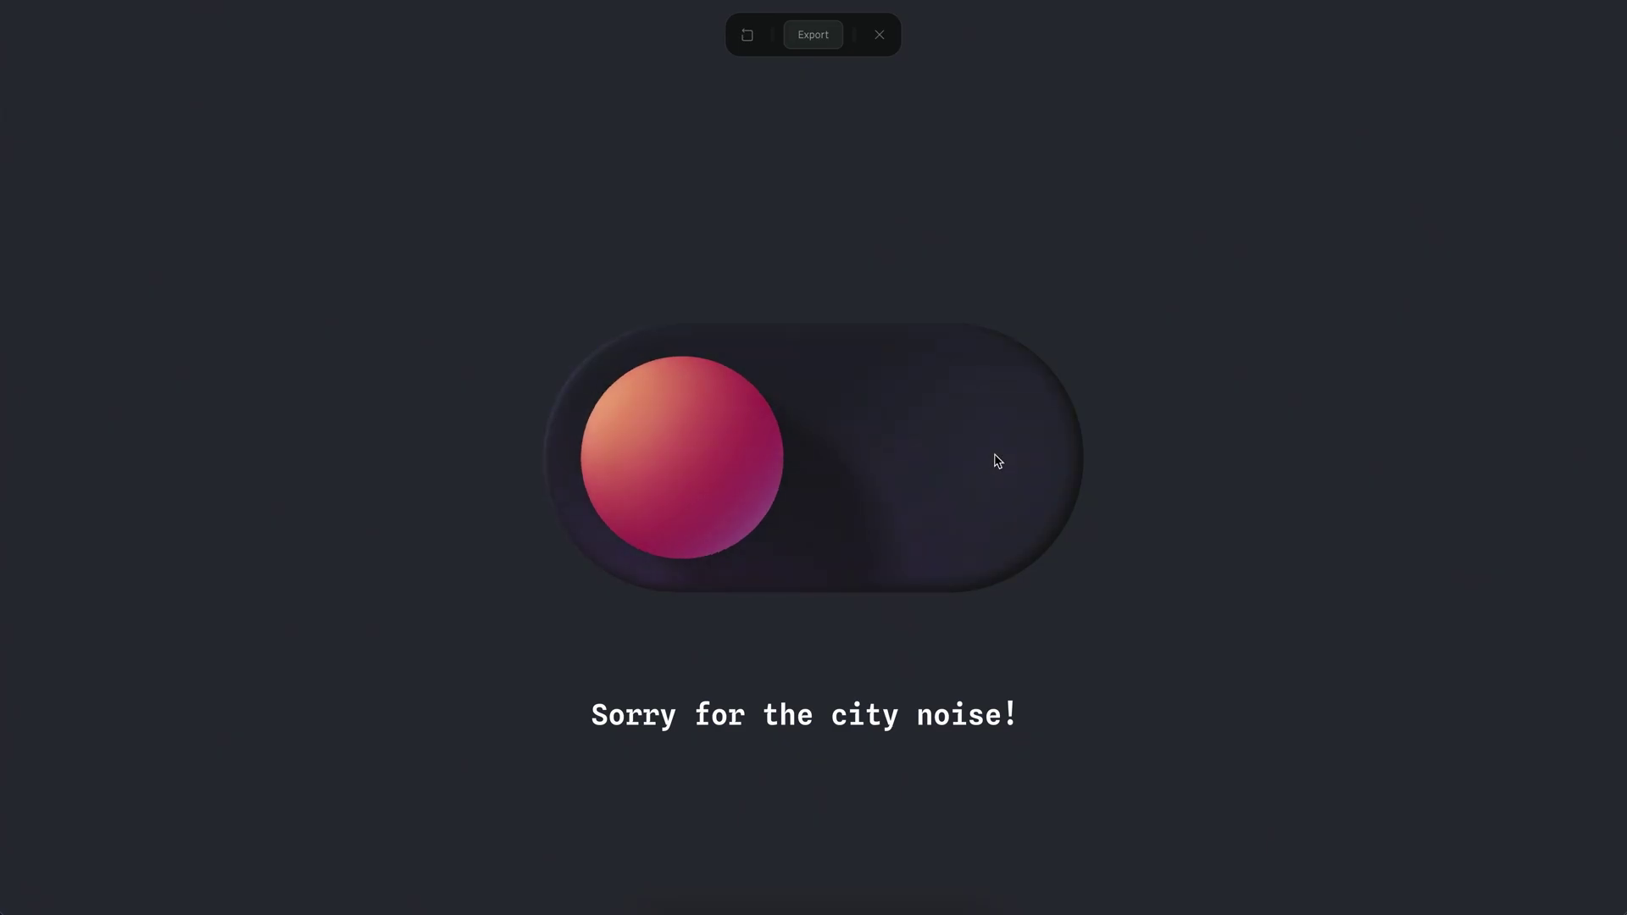
{"action": "left_click", "coordinate": [652, 435]}
{"action": "left_click", "coordinate": [879, 34]}
In the Public URL export's play settings, set On Hover to Orbit Camera with a sensitivity of 10
{"action": "left_click", "coordinate": [999, 34]}
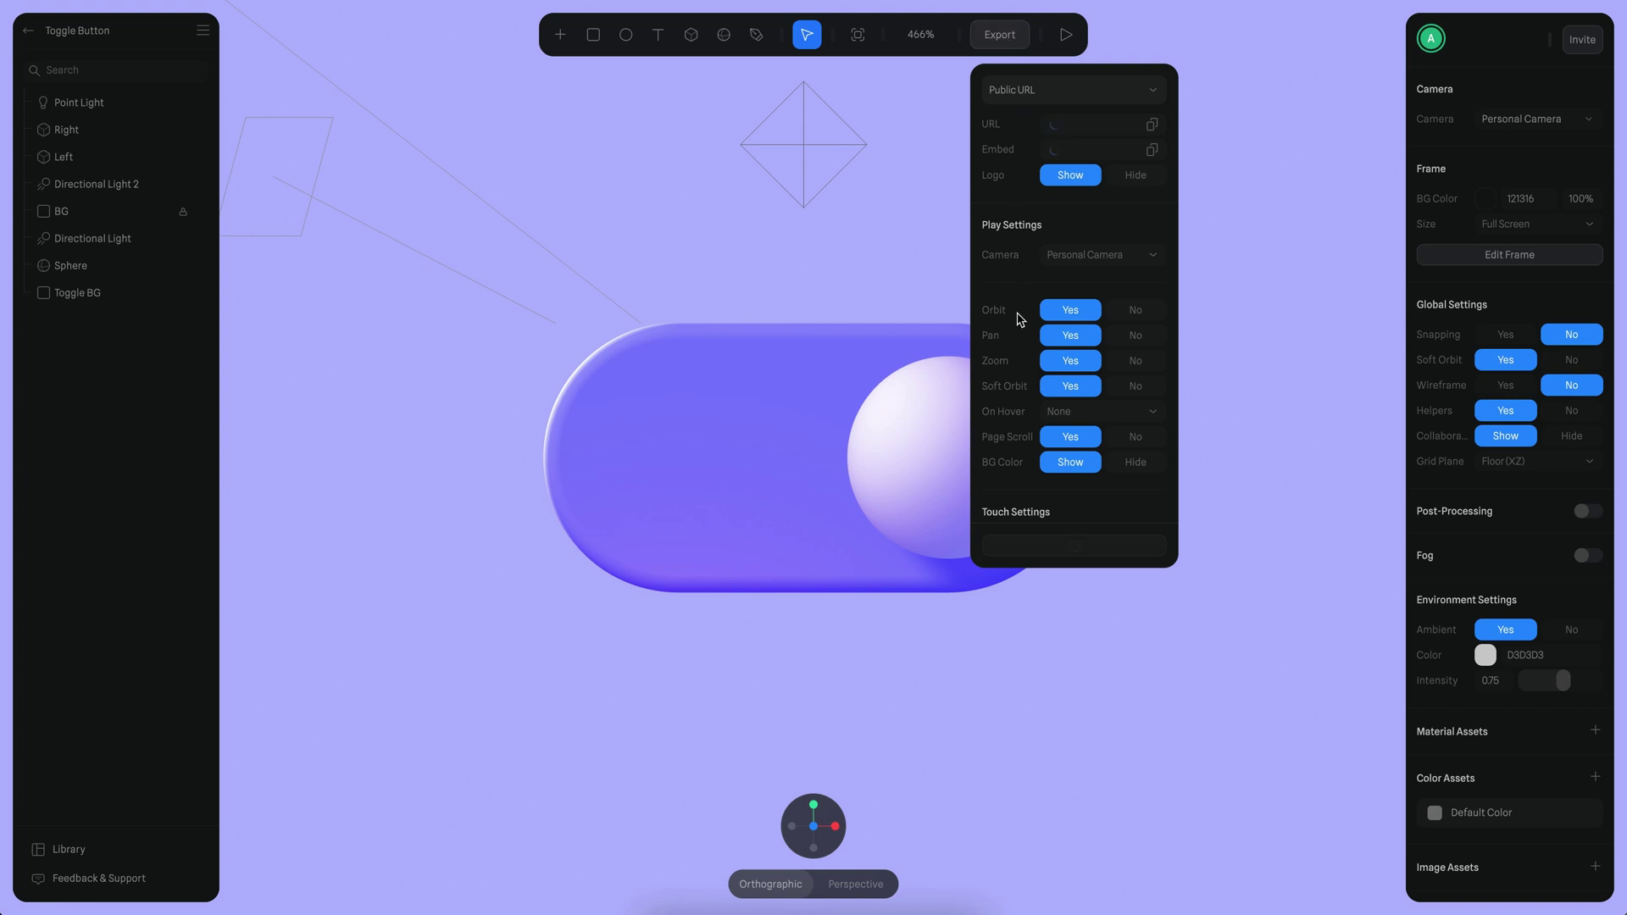
{"action": "scroll", "coordinate": [1019, 315], "scroll_direction": "down", "scroll_amount": 3}
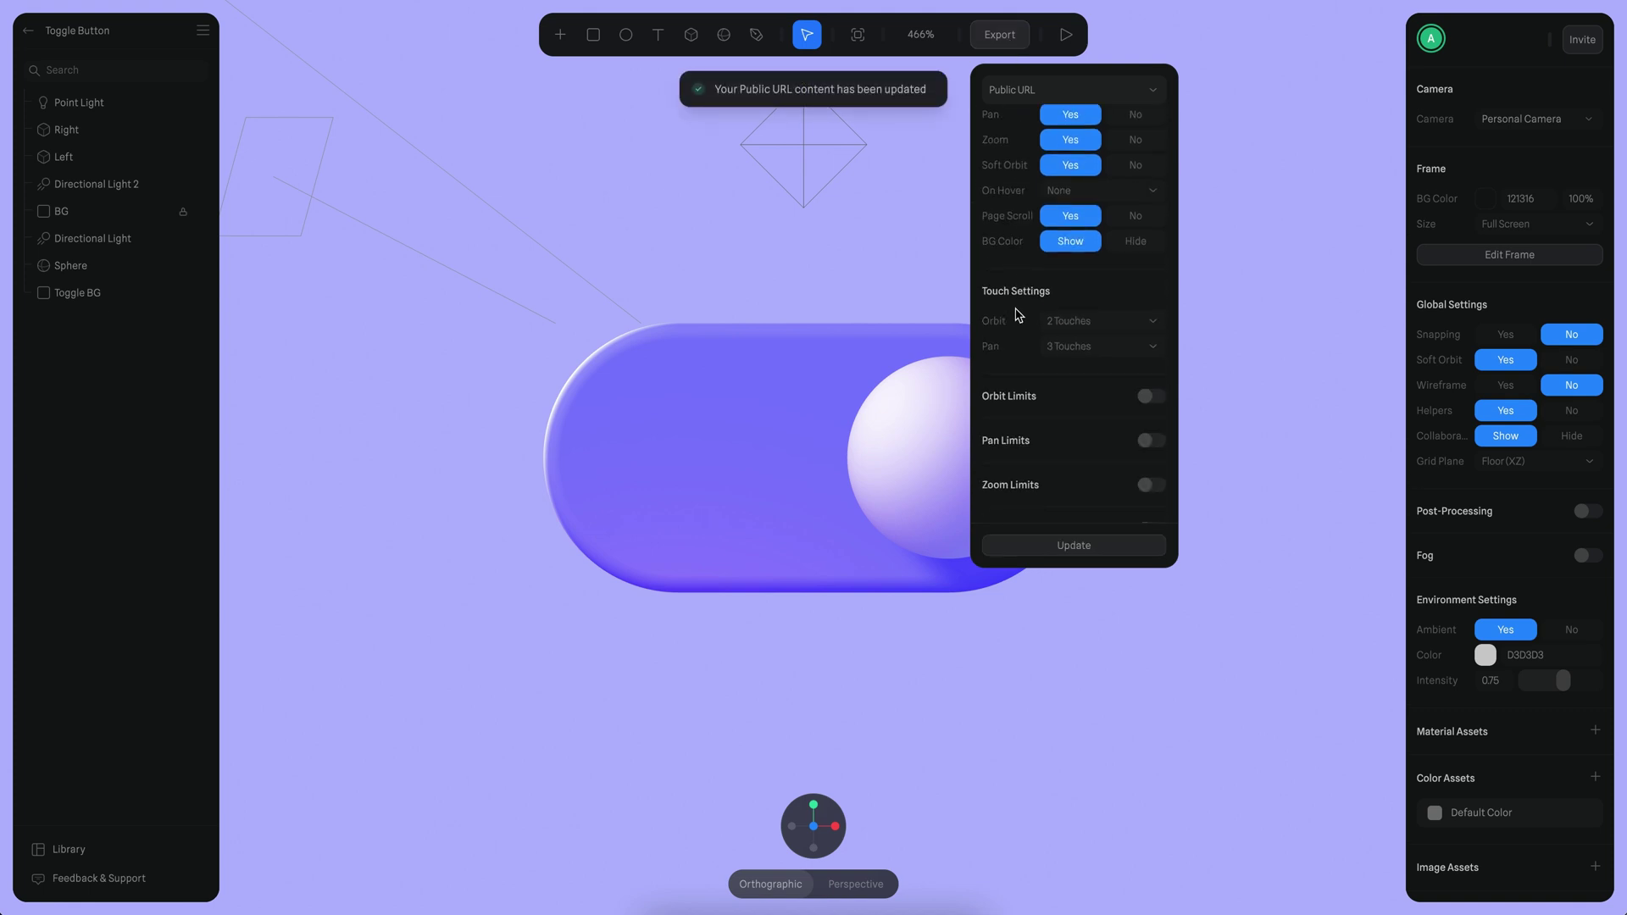
{"action": "scroll", "coordinate": [1012, 306], "scroll_direction": "up", "scroll_amount": 1}
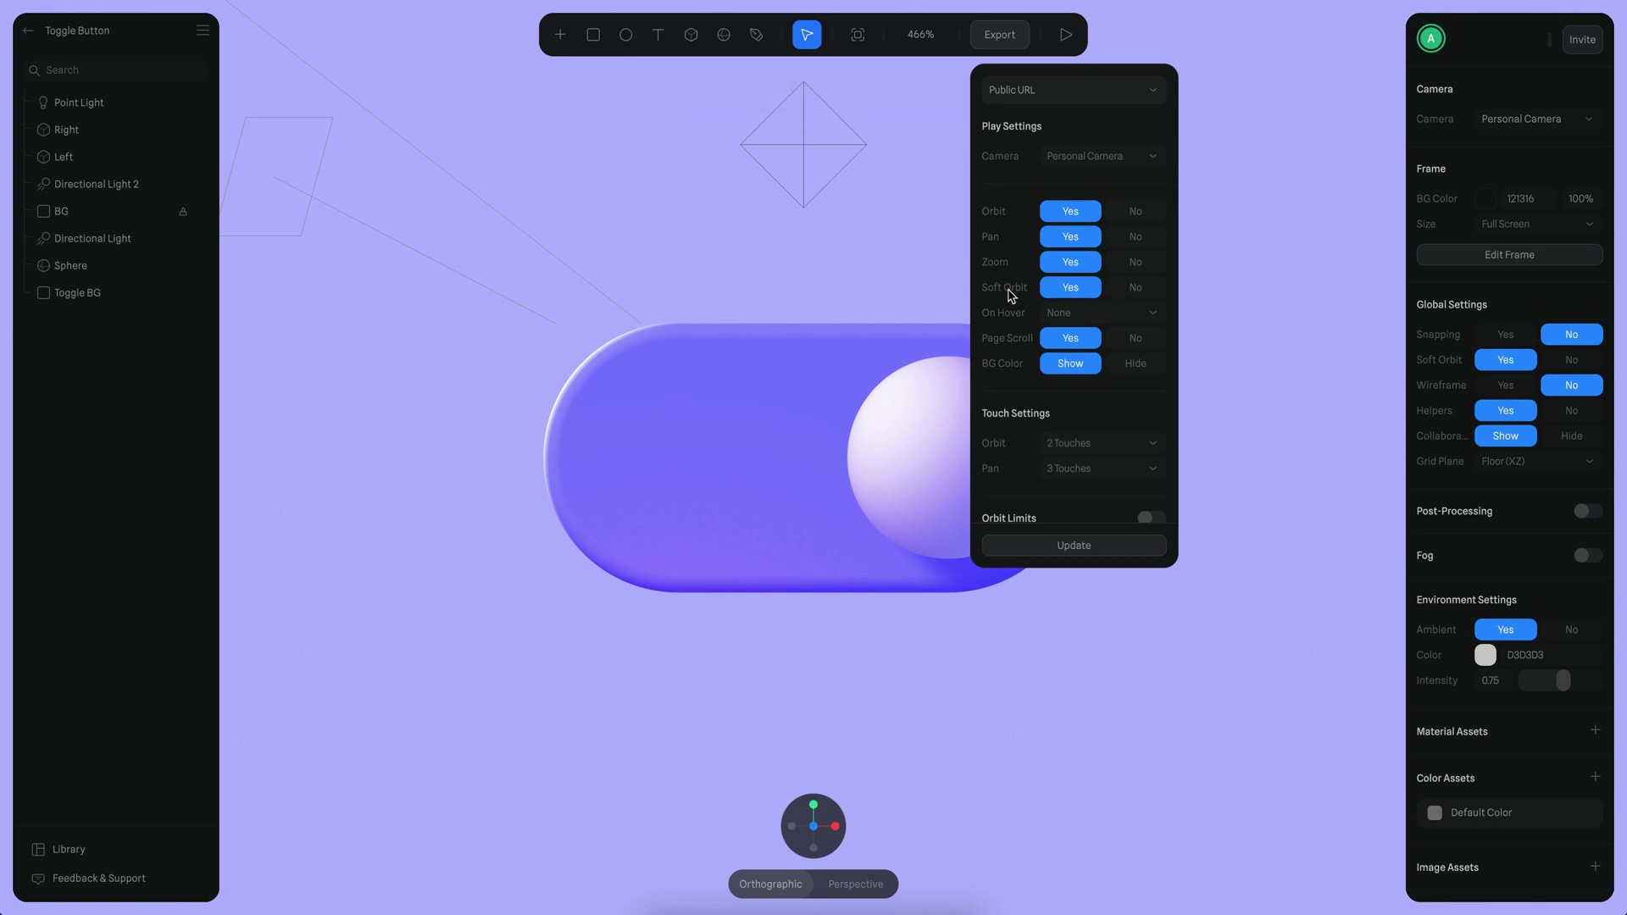
{"action": "left_click", "coordinate": [1088, 313]}
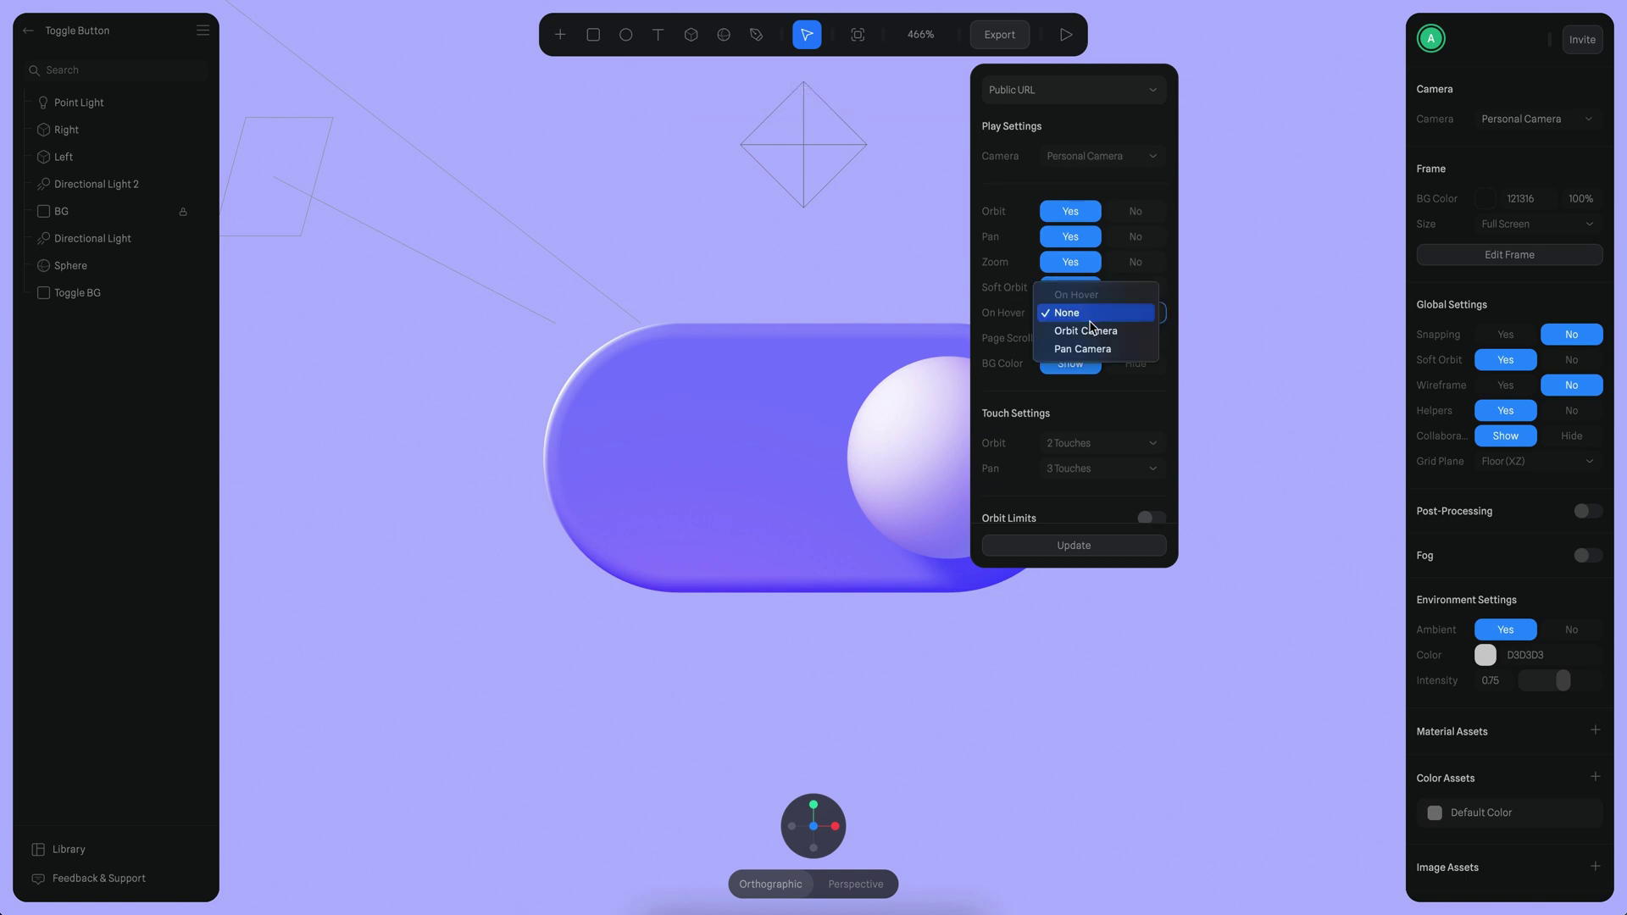
{"action": "left_click", "coordinate": [1073, 331]}
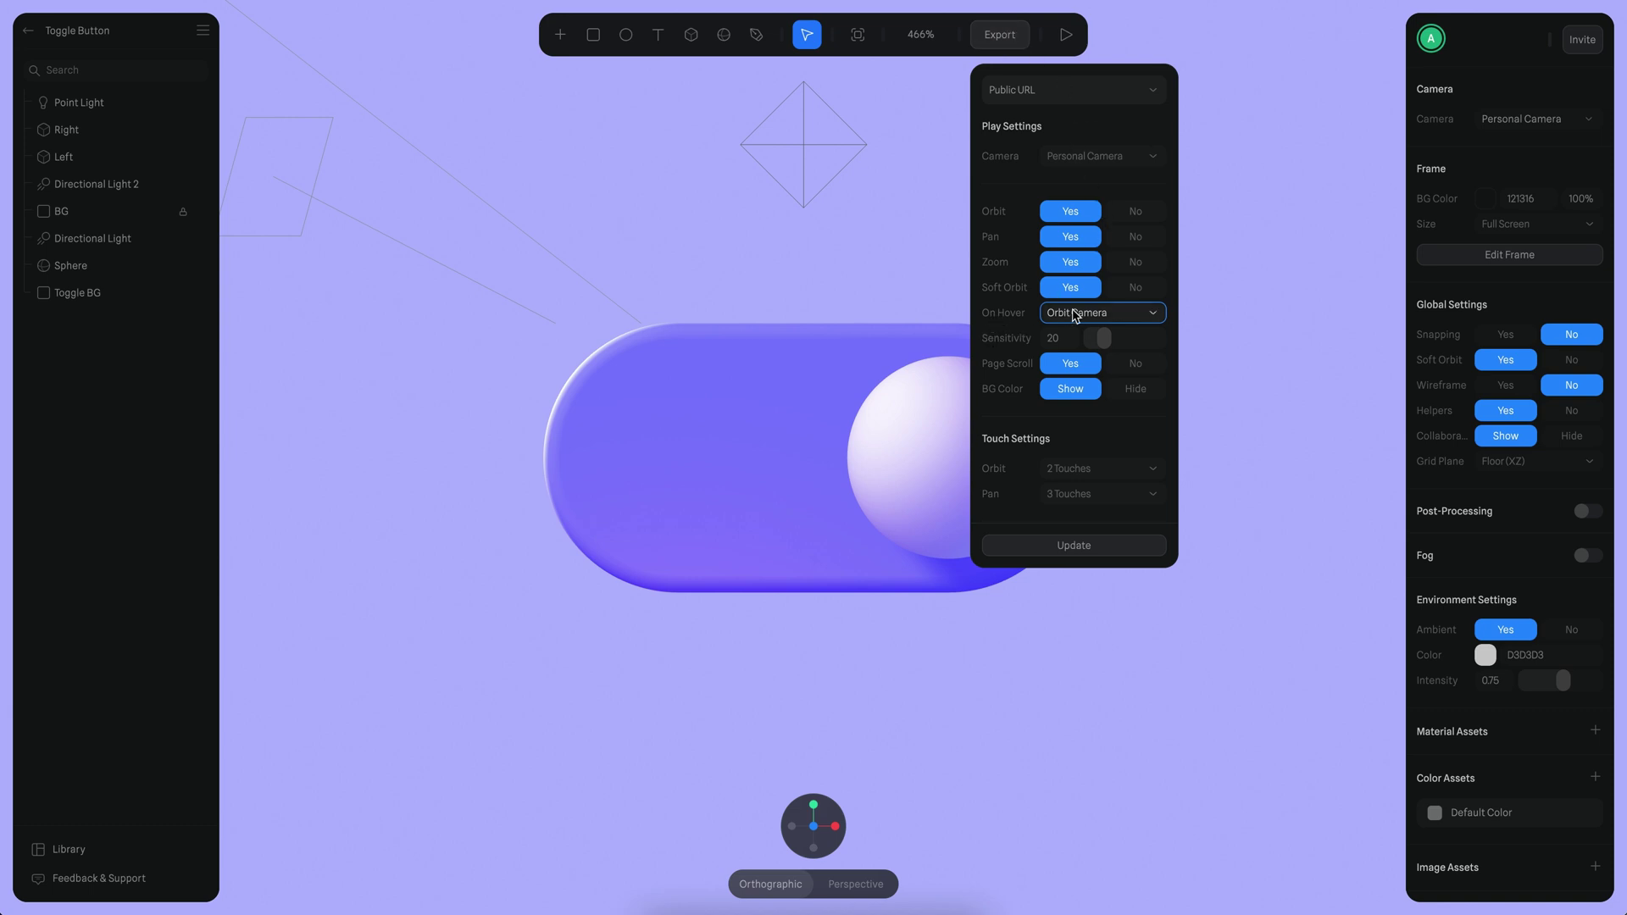
{"action": "left_click", "coordinate": [1071, 341]}
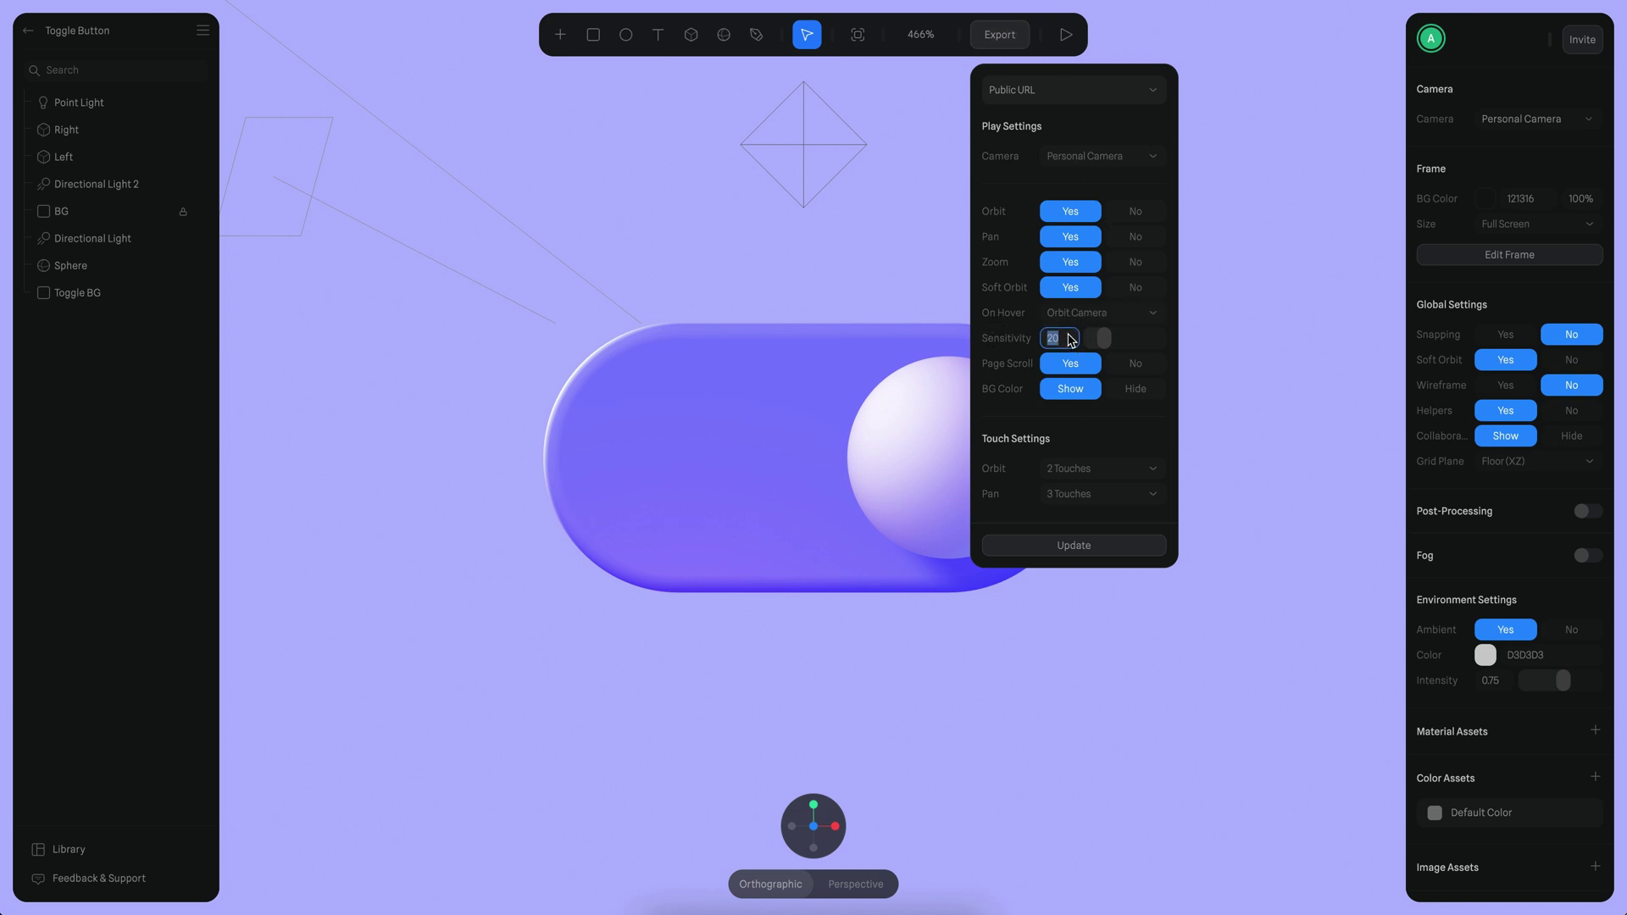
{"action": "type", "text": "10"}
{"action": "key", "text": "Return"}
Set the touch Orbit option to 1 Touch and turn off Pan and Page Scroll in the export settings
{"action": "scroll", "coordinate": [1096, 413], "scroll_direction": "down", "scroll_amount": 1}
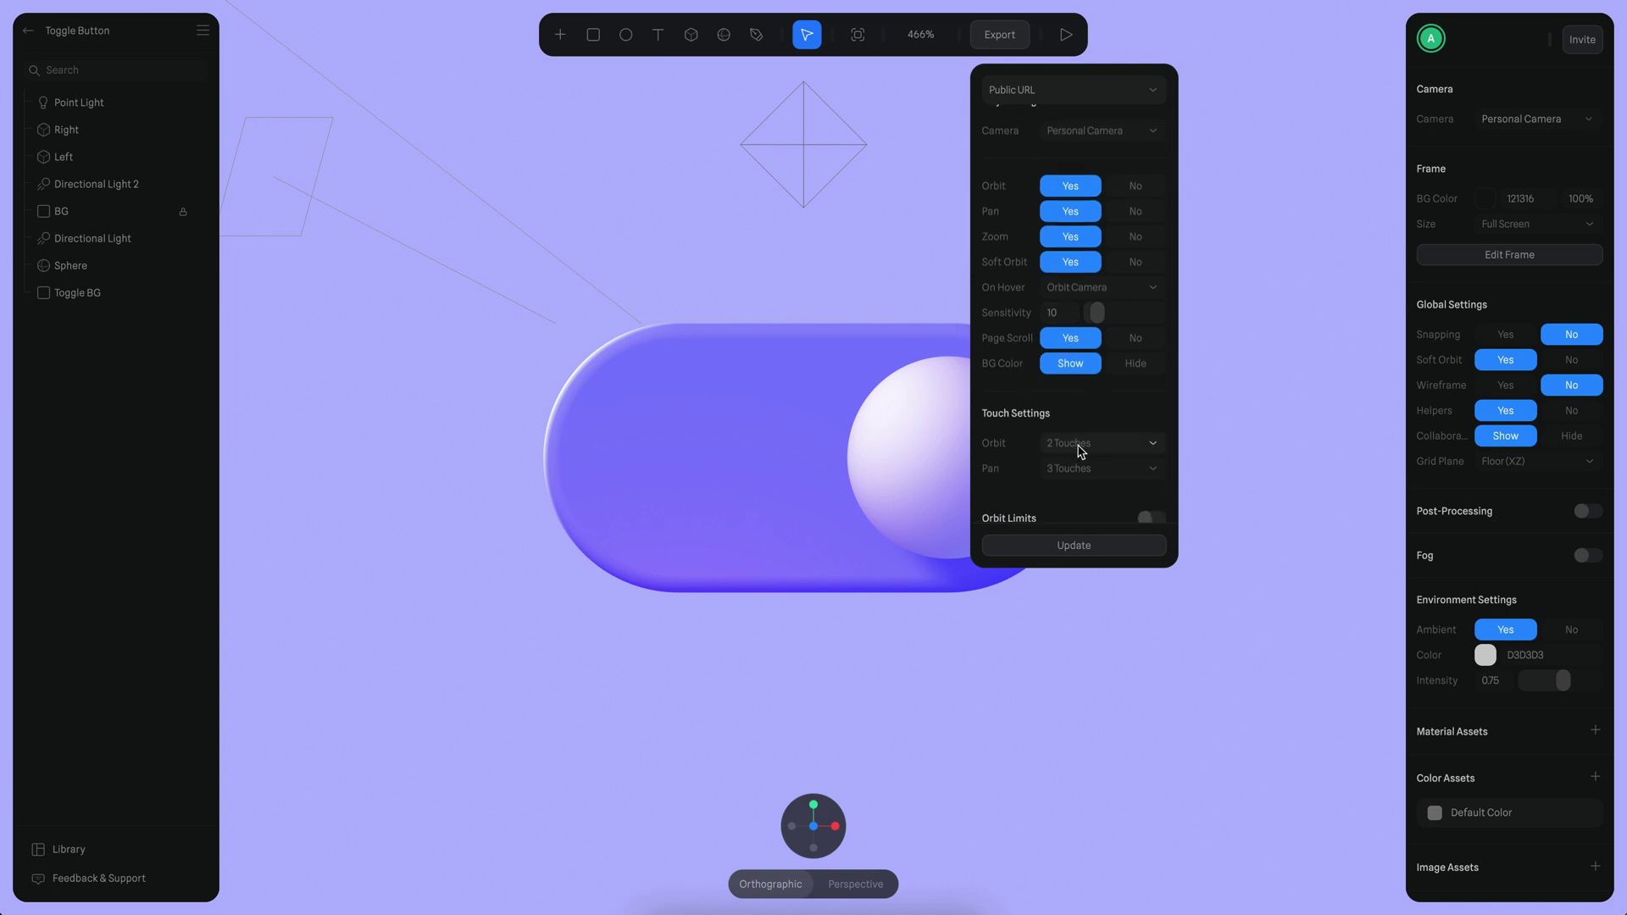
{"action": "left_click", "coordinate": [1082, 443]}
{"action": "left_click", "coordinate": [1082, 426]}
{"action": "left_click", "coordinate": [1135, 212]}
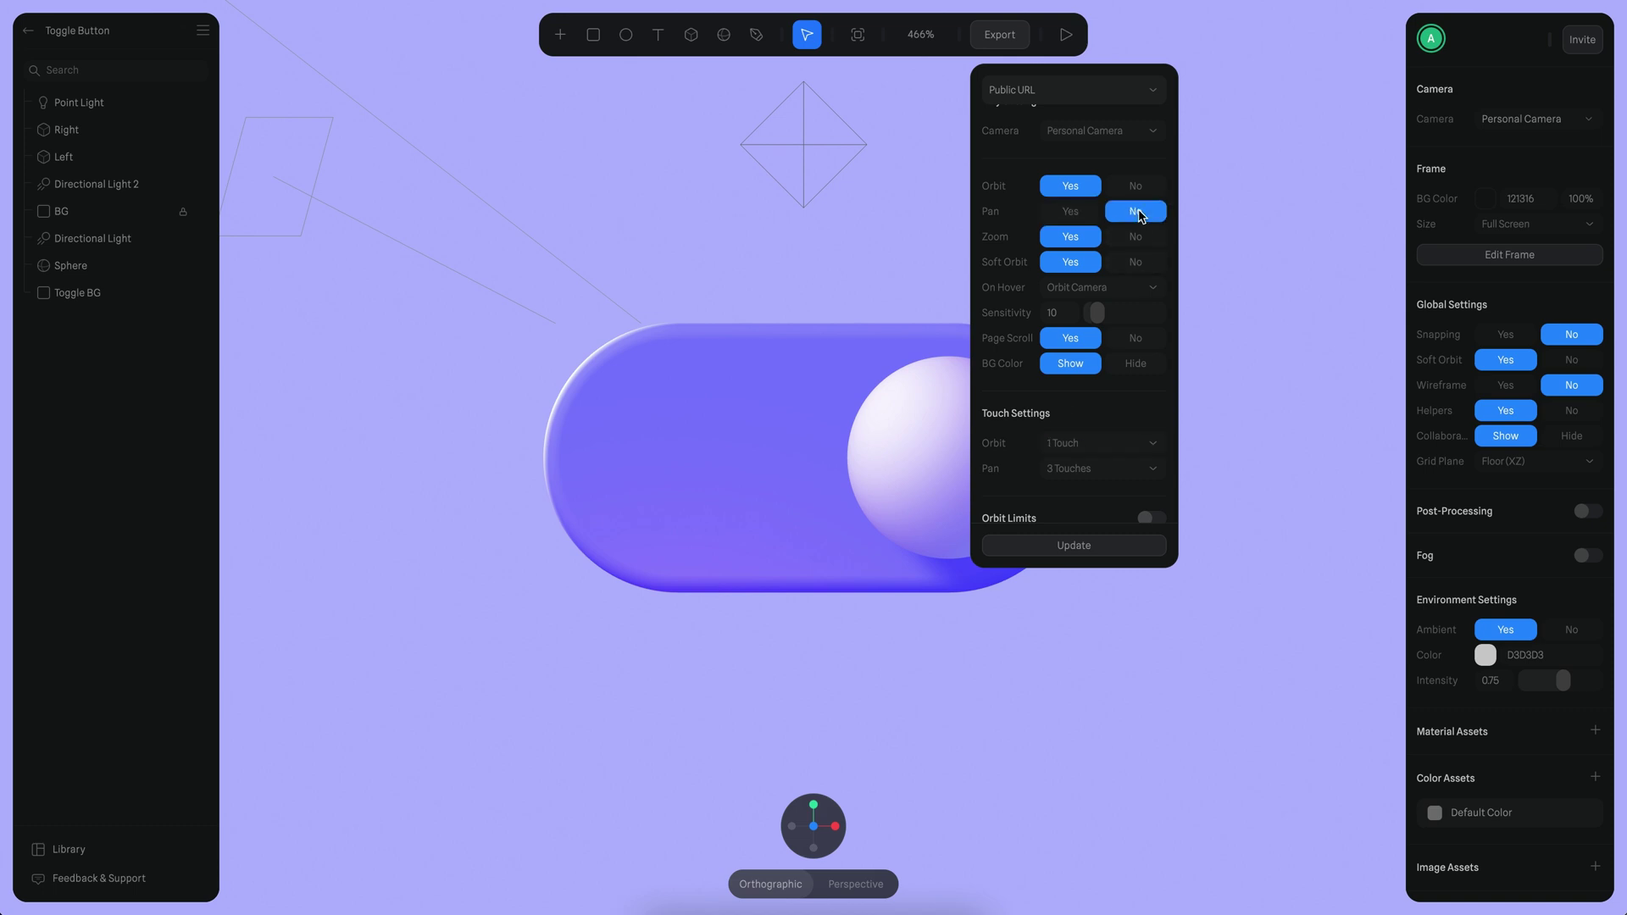
{"action": "left_click", "coordinate": [1137, 342]}
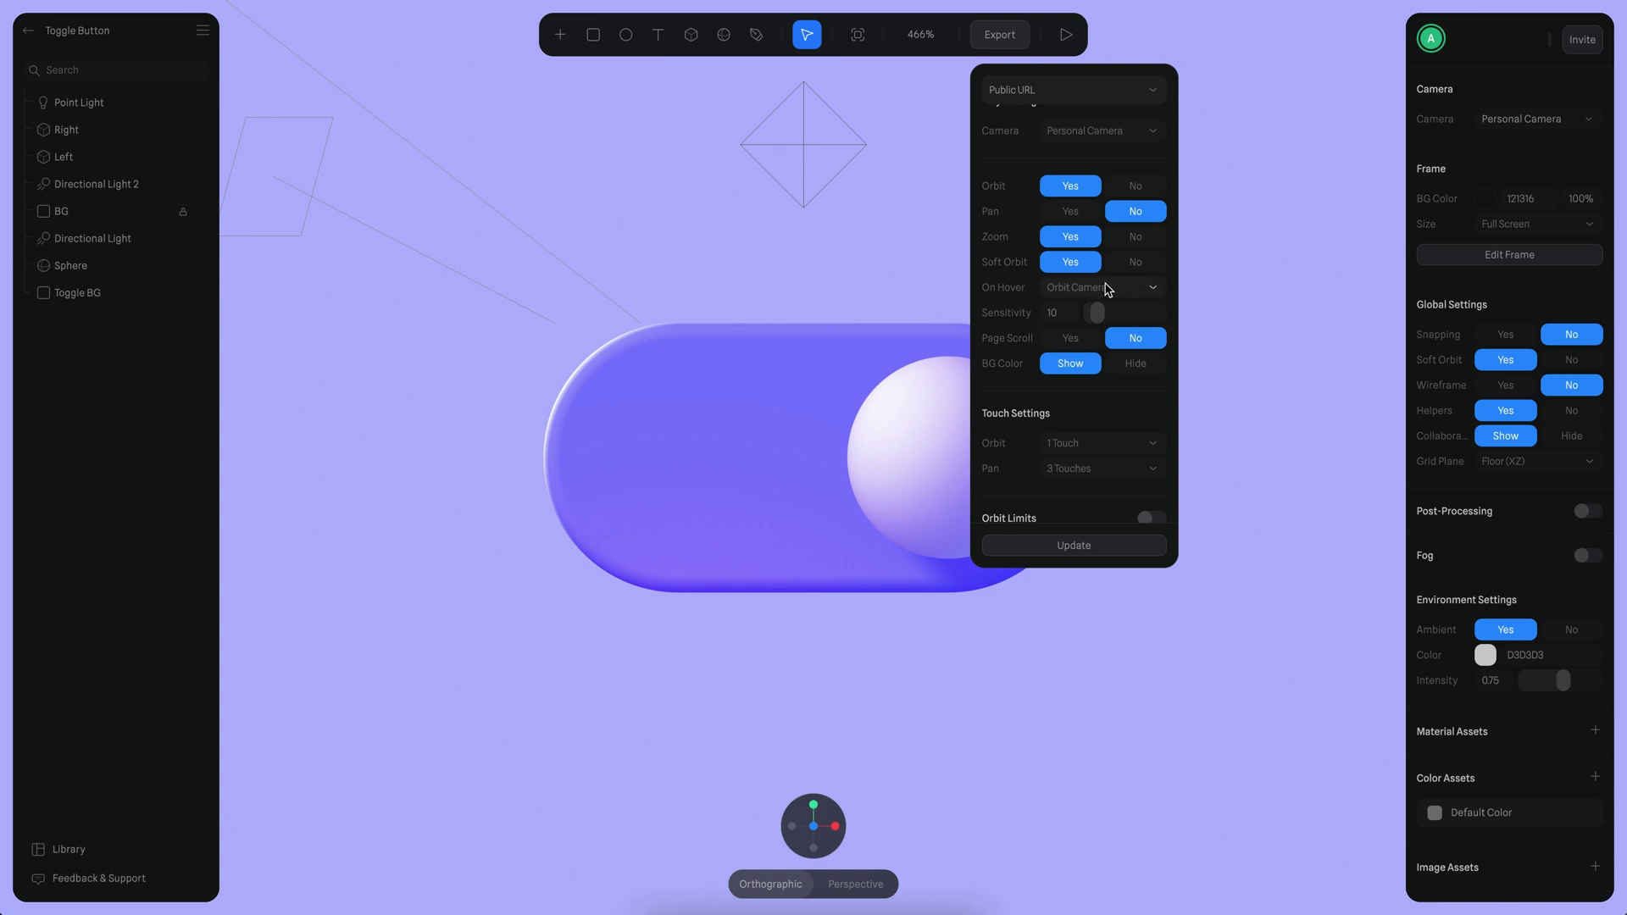
Preview the scene's hover camera orbit and switch the toggle repeatedly between its left and right halves
{"action": "left_click", "coordinate": [1066, 34]}
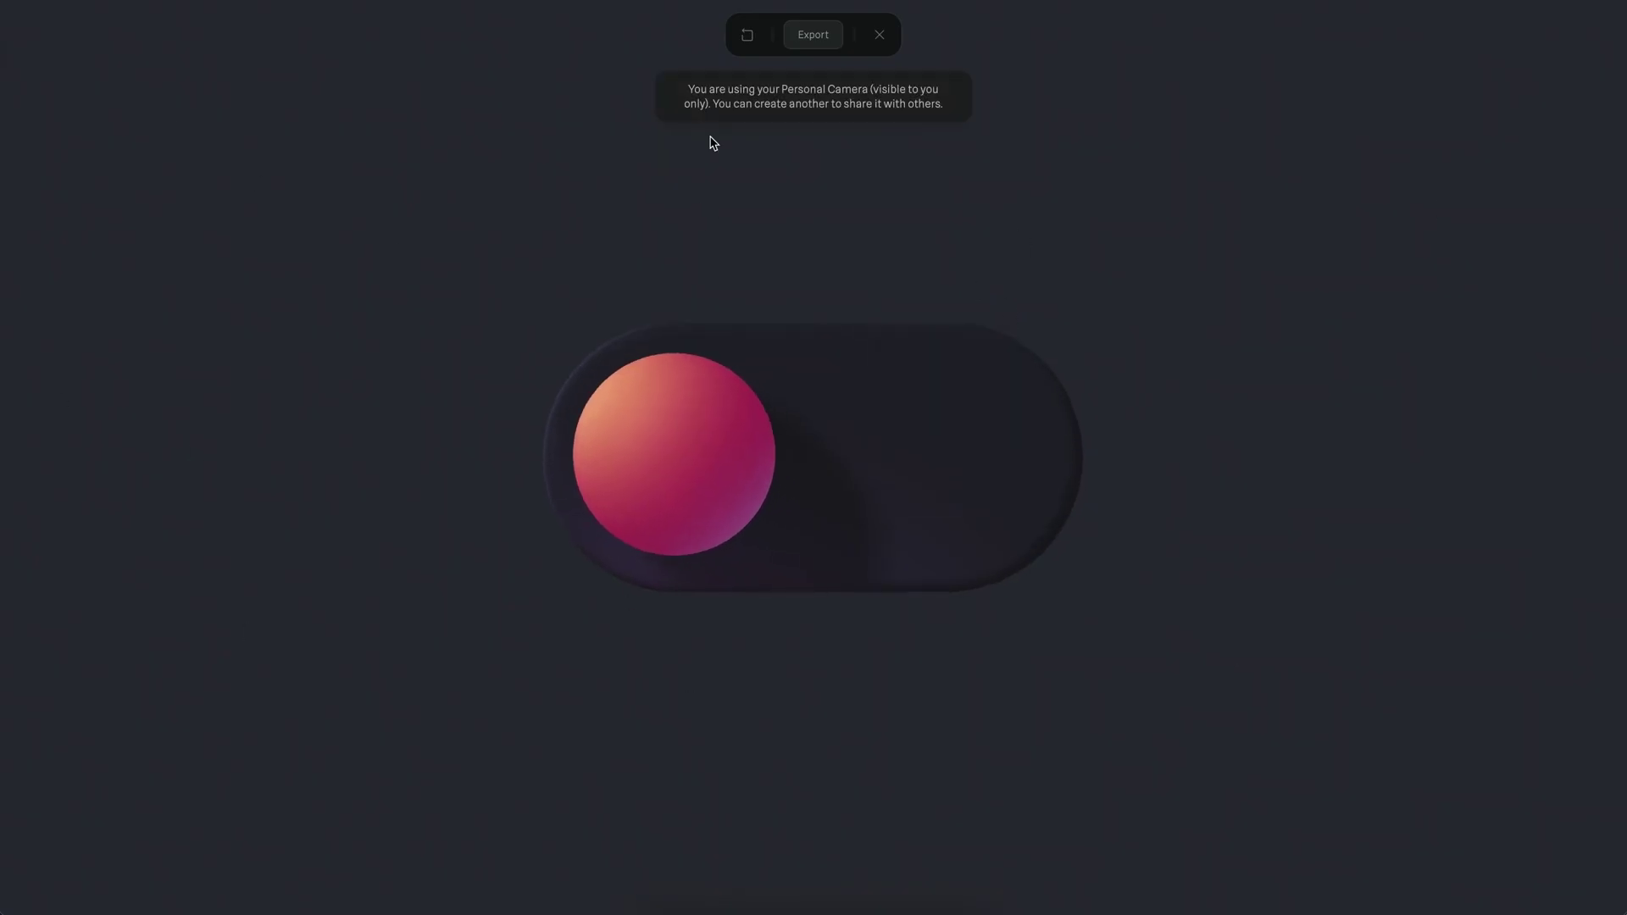
{"action": "left_click", "coordinate": [879, 35]}
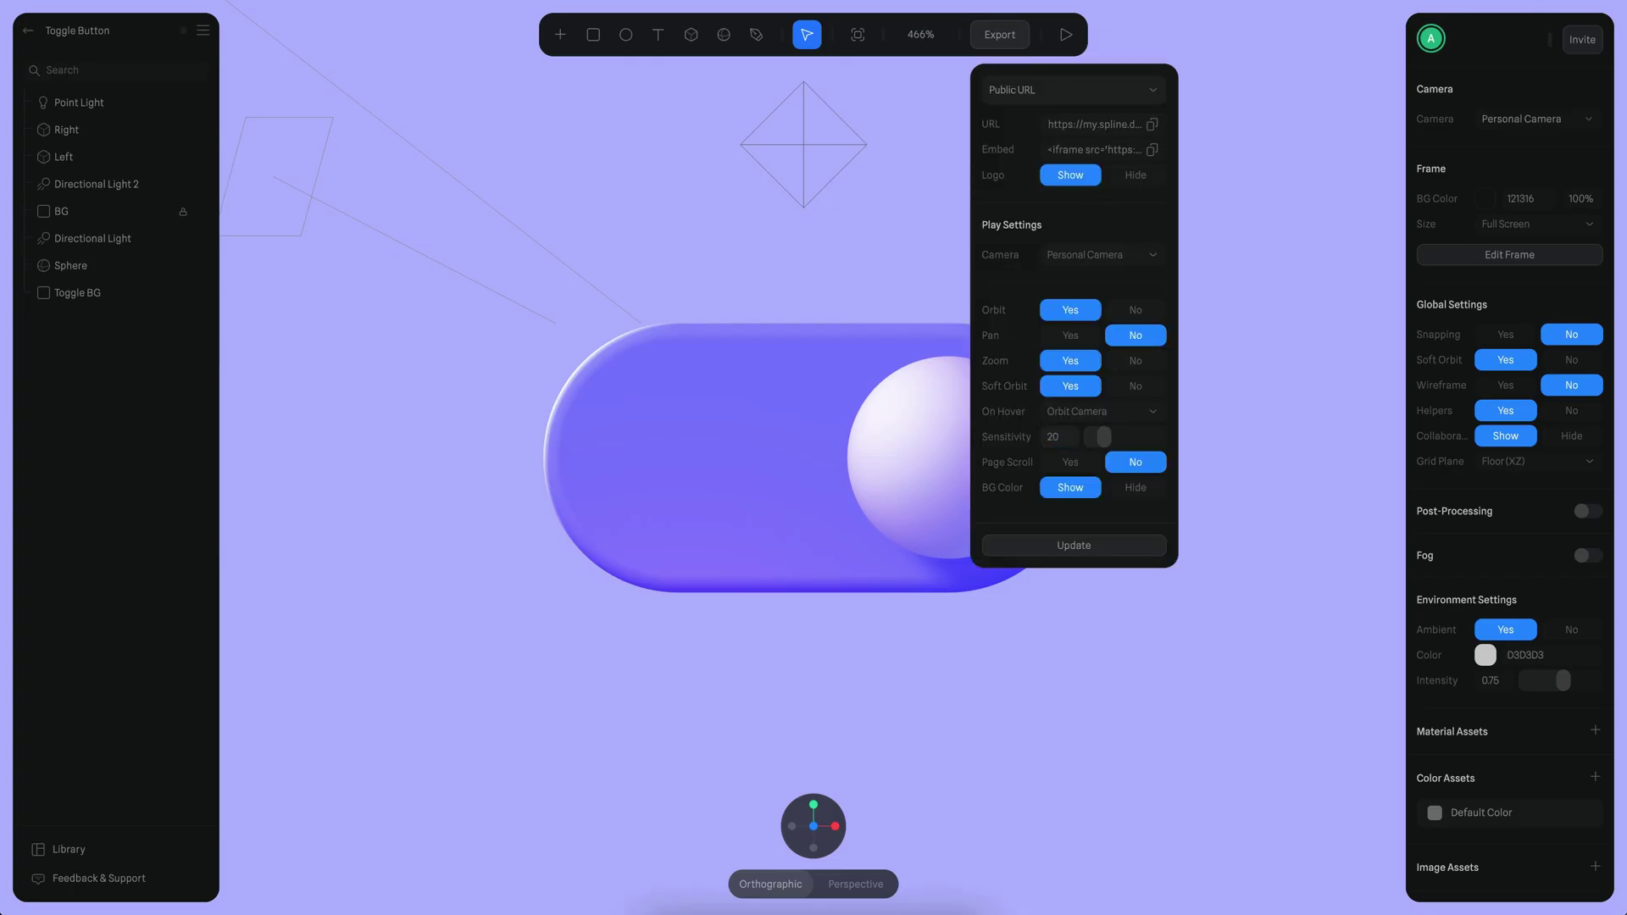
{"action": "left_click", "coordinate": [1066, 35]}
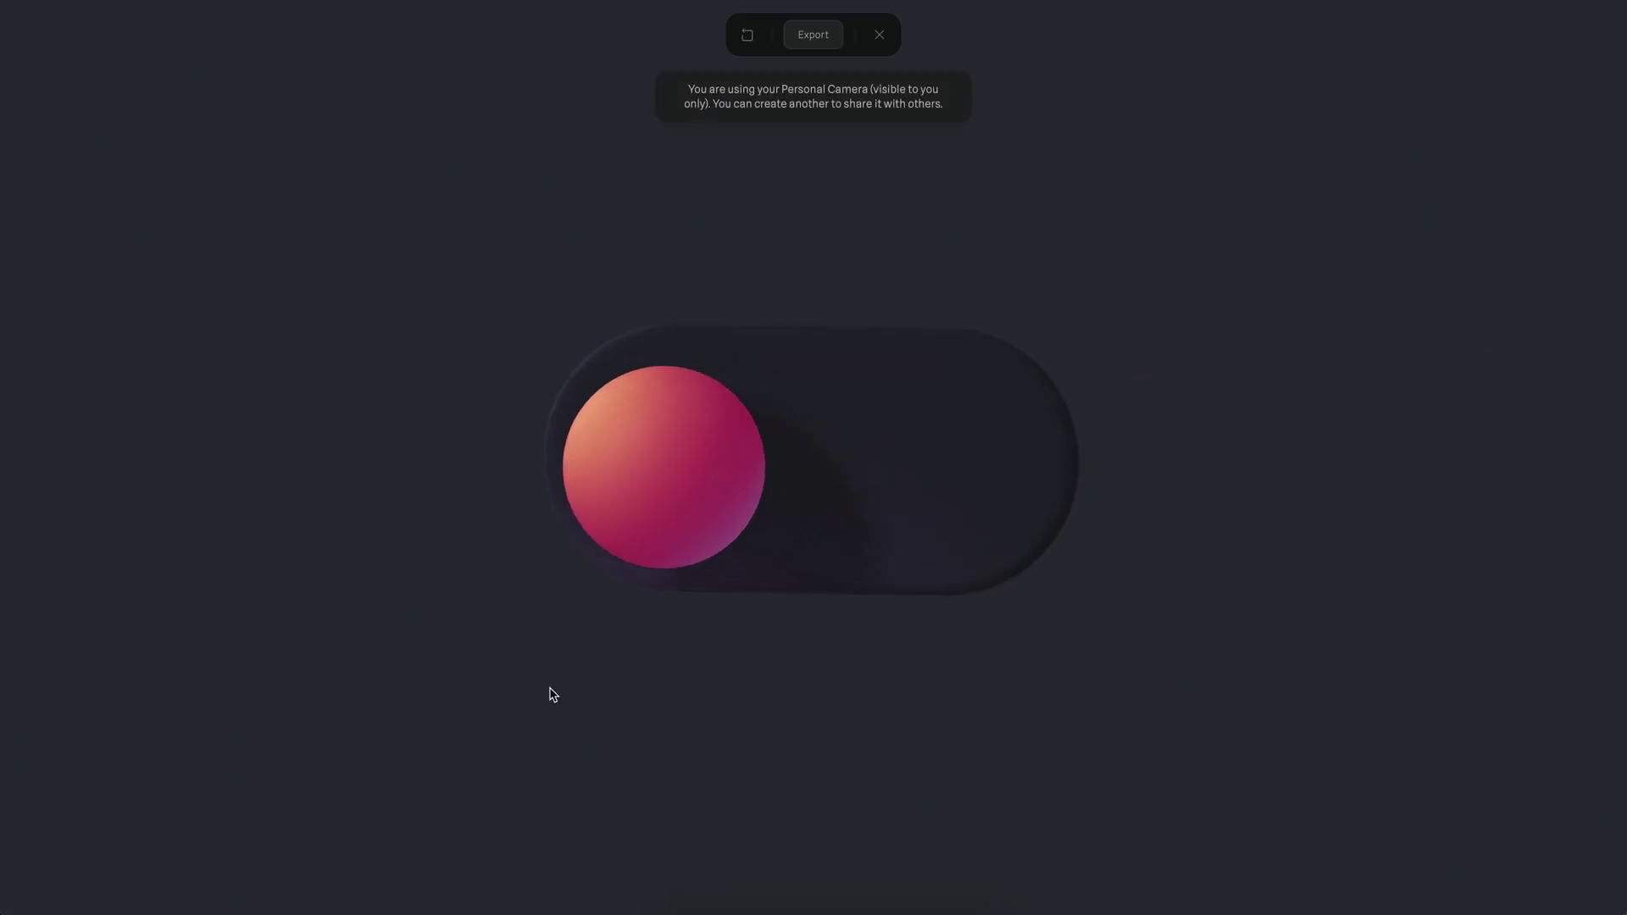
{"action": "left_click", "coordinate": [872, 457]}
{"action": "left_click", "coordinate": [652, 424]}
{"action": "left_click", "coordinate": [790, 538]}
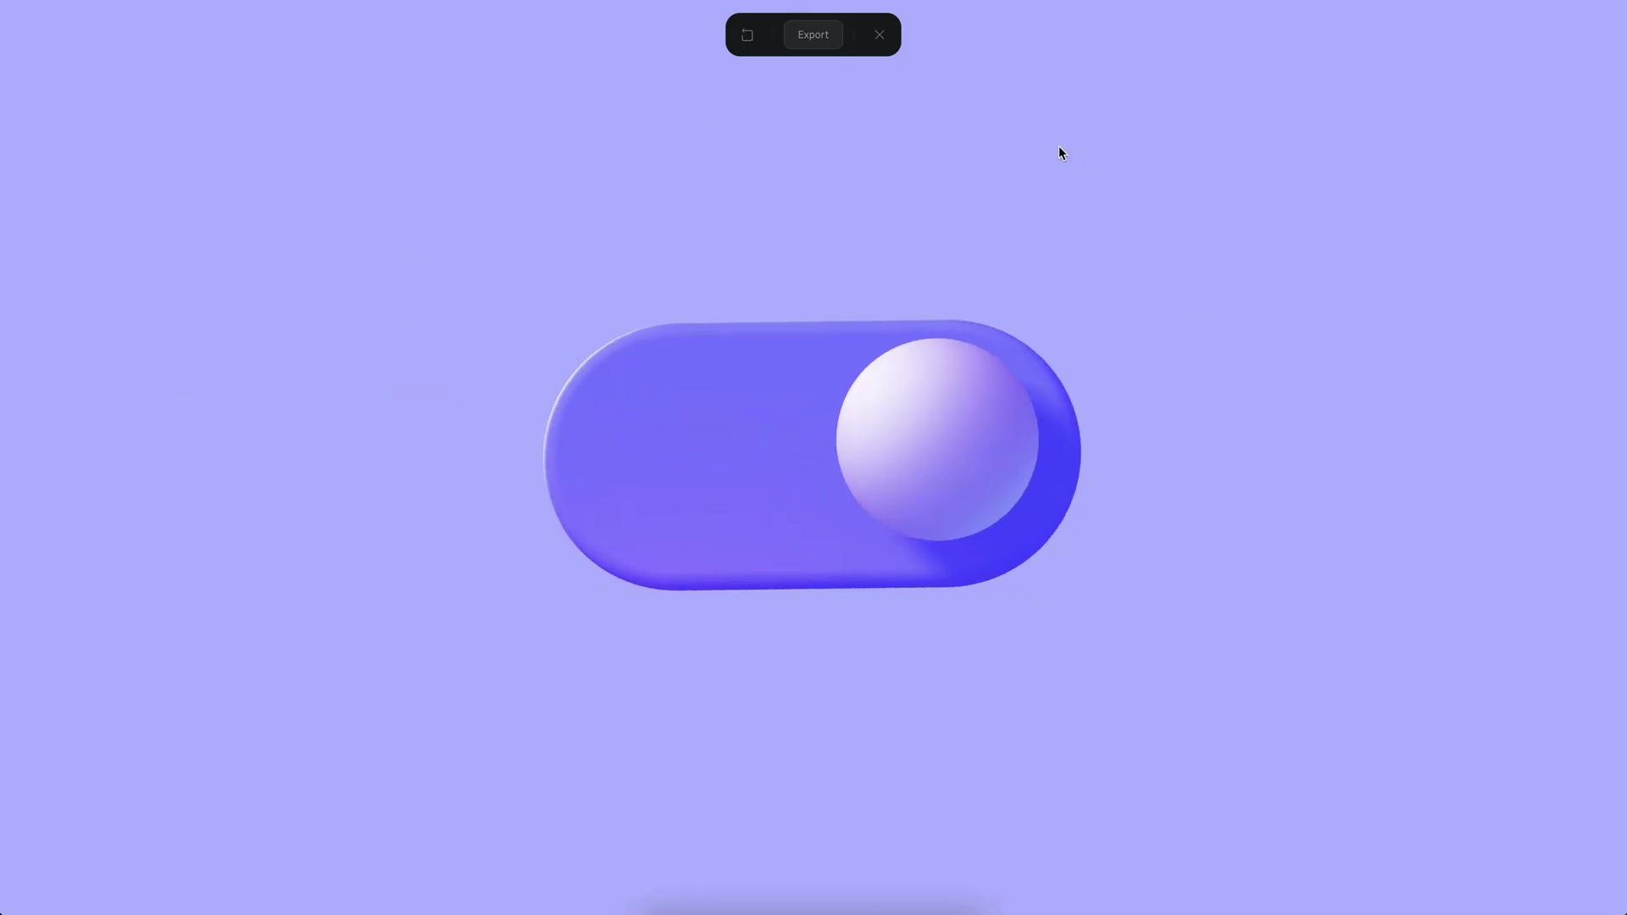
{"action": "left_click", "coordinate": [585, 494]}
{"action": "left_click", "coordinate": [979, 445]}
{"action": "left_click", "coordinate": [618, 445]}
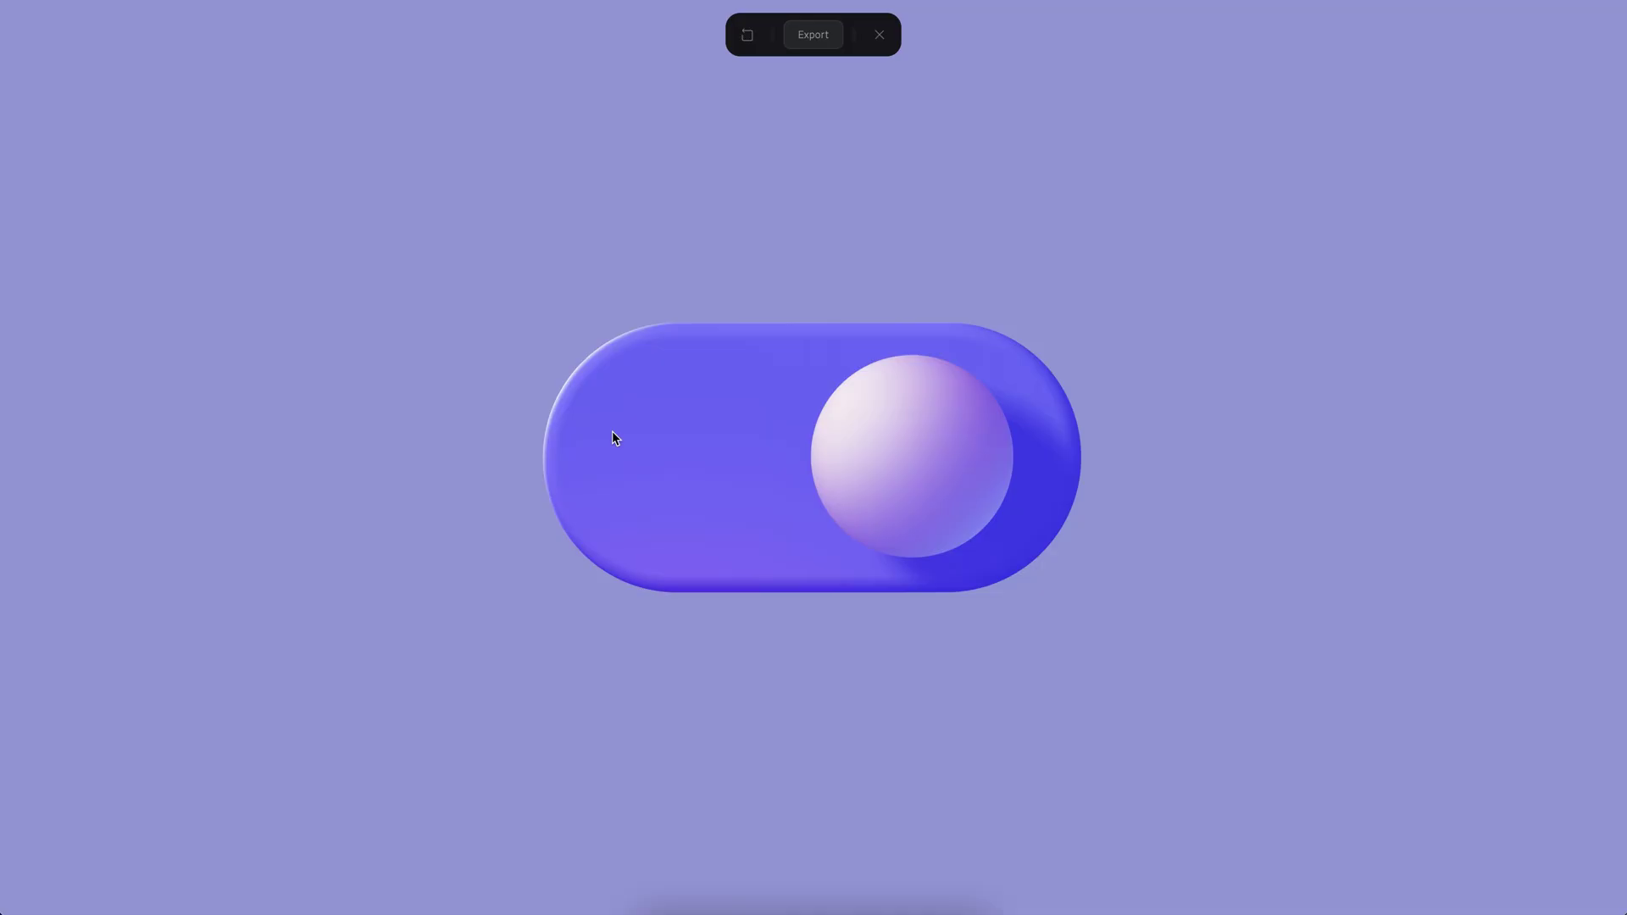
{"action": "left_click", "coordinate": [966, 428]}
{"action": "left_click", "coordinate": [597, 432]}
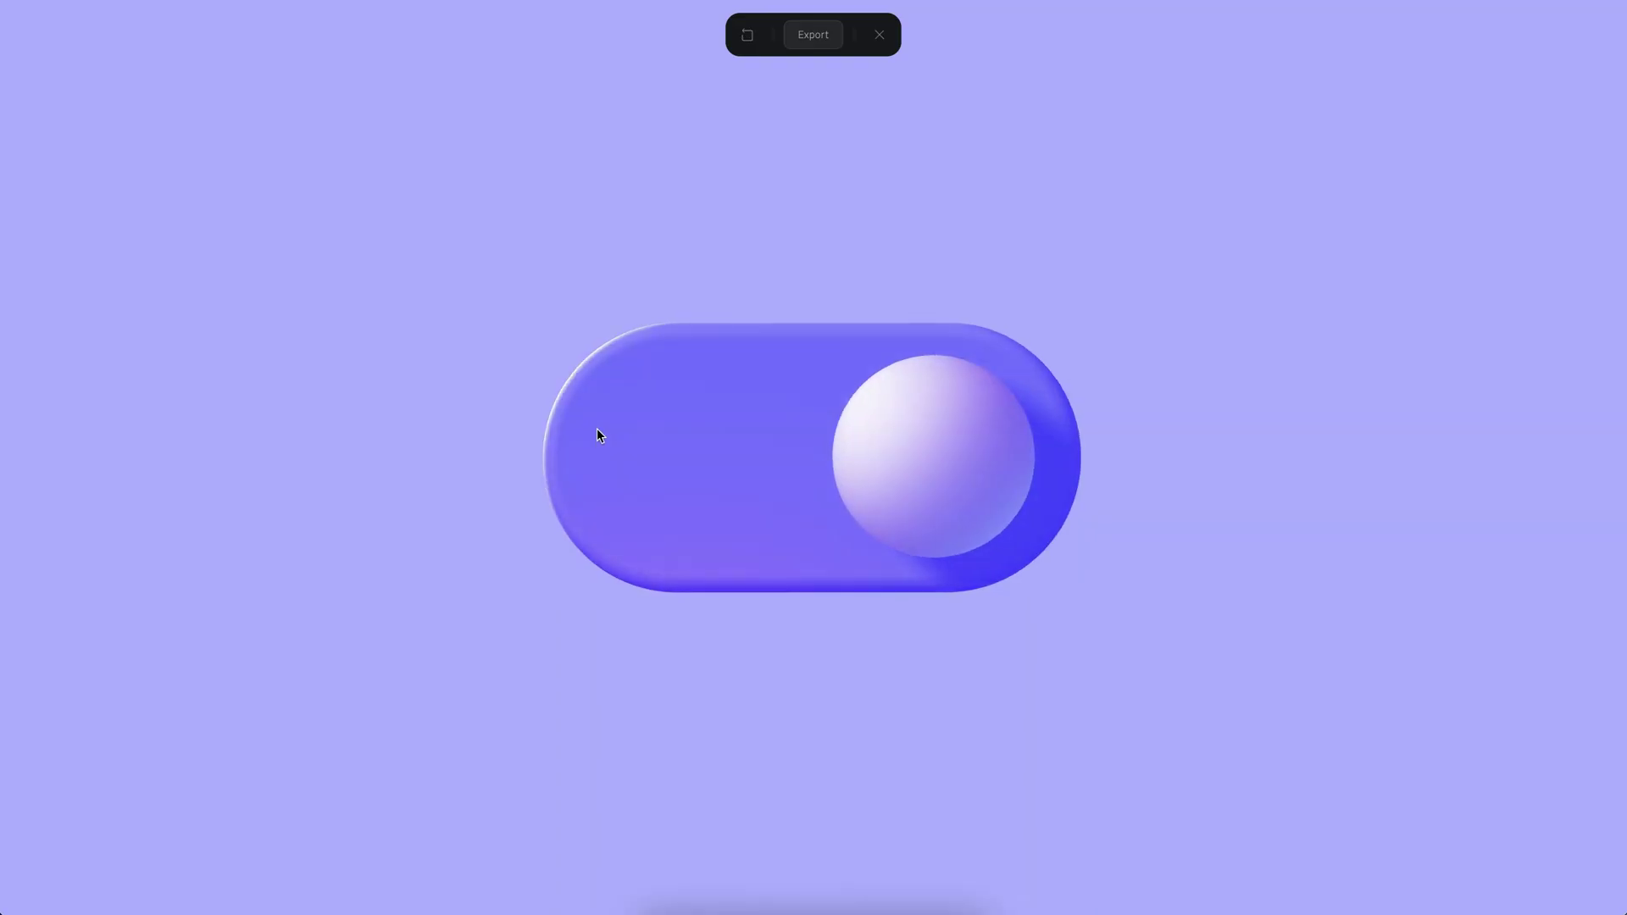
{"action": "left_click", "coordinate": [1003, 480]}
{"action": "left_click", "coordinate": [624, 476]}
{"action": "left_click", "coordinate": [988, 501]}
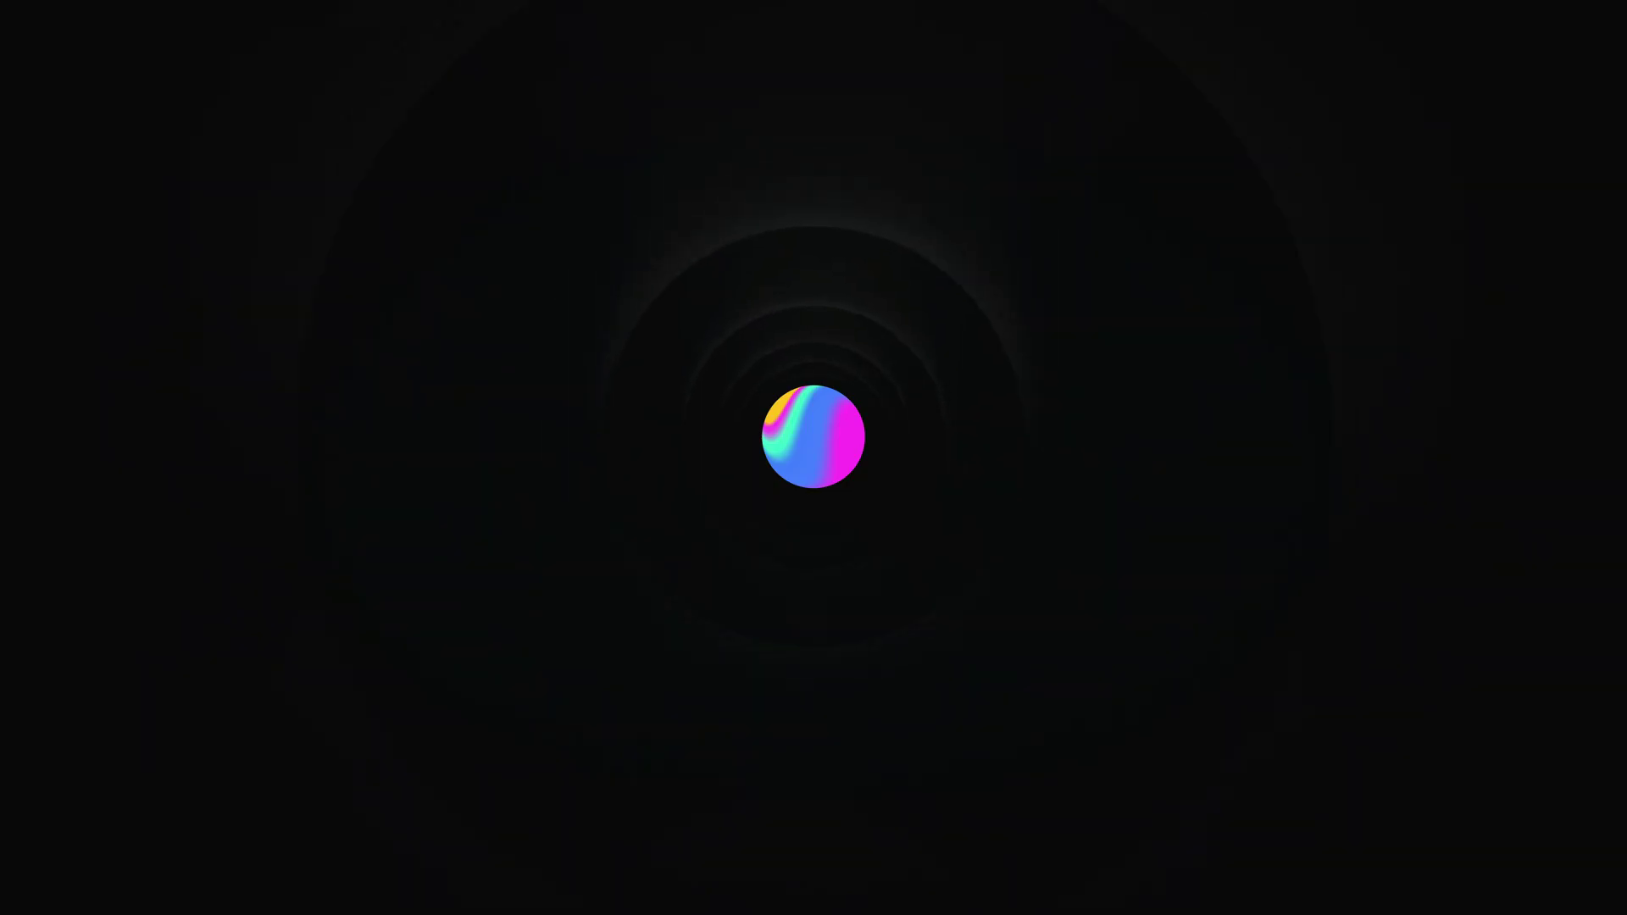